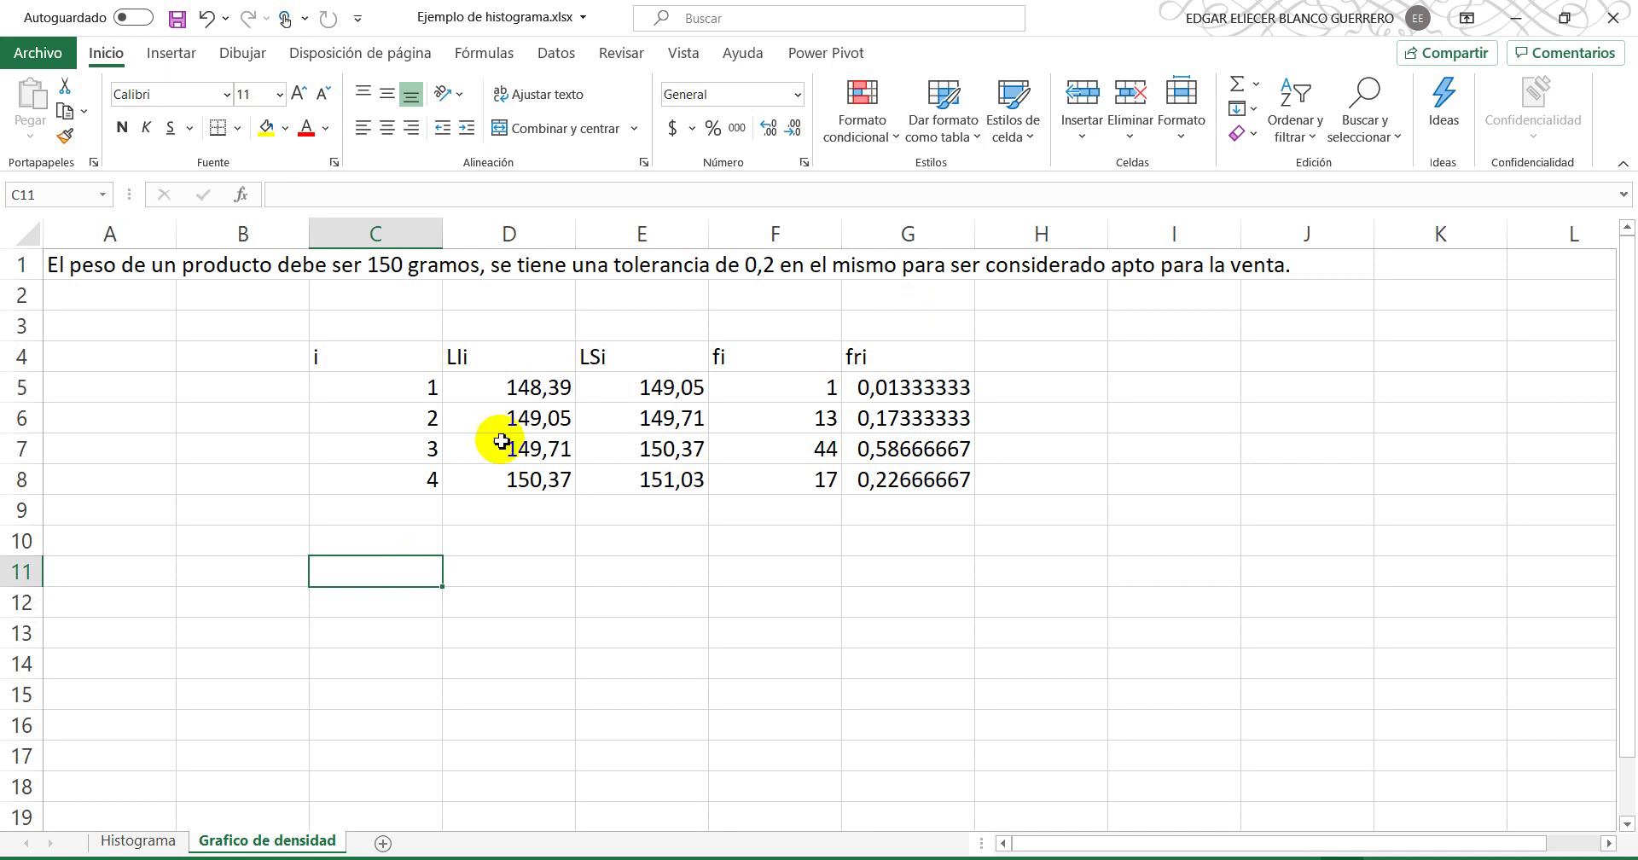
# Step: Review the finished weight histogram on the Histograma sheet, then return to the Grafico de densidad sheet
pyautogui.click(366, 388)
pyautogui.click(366, 517)
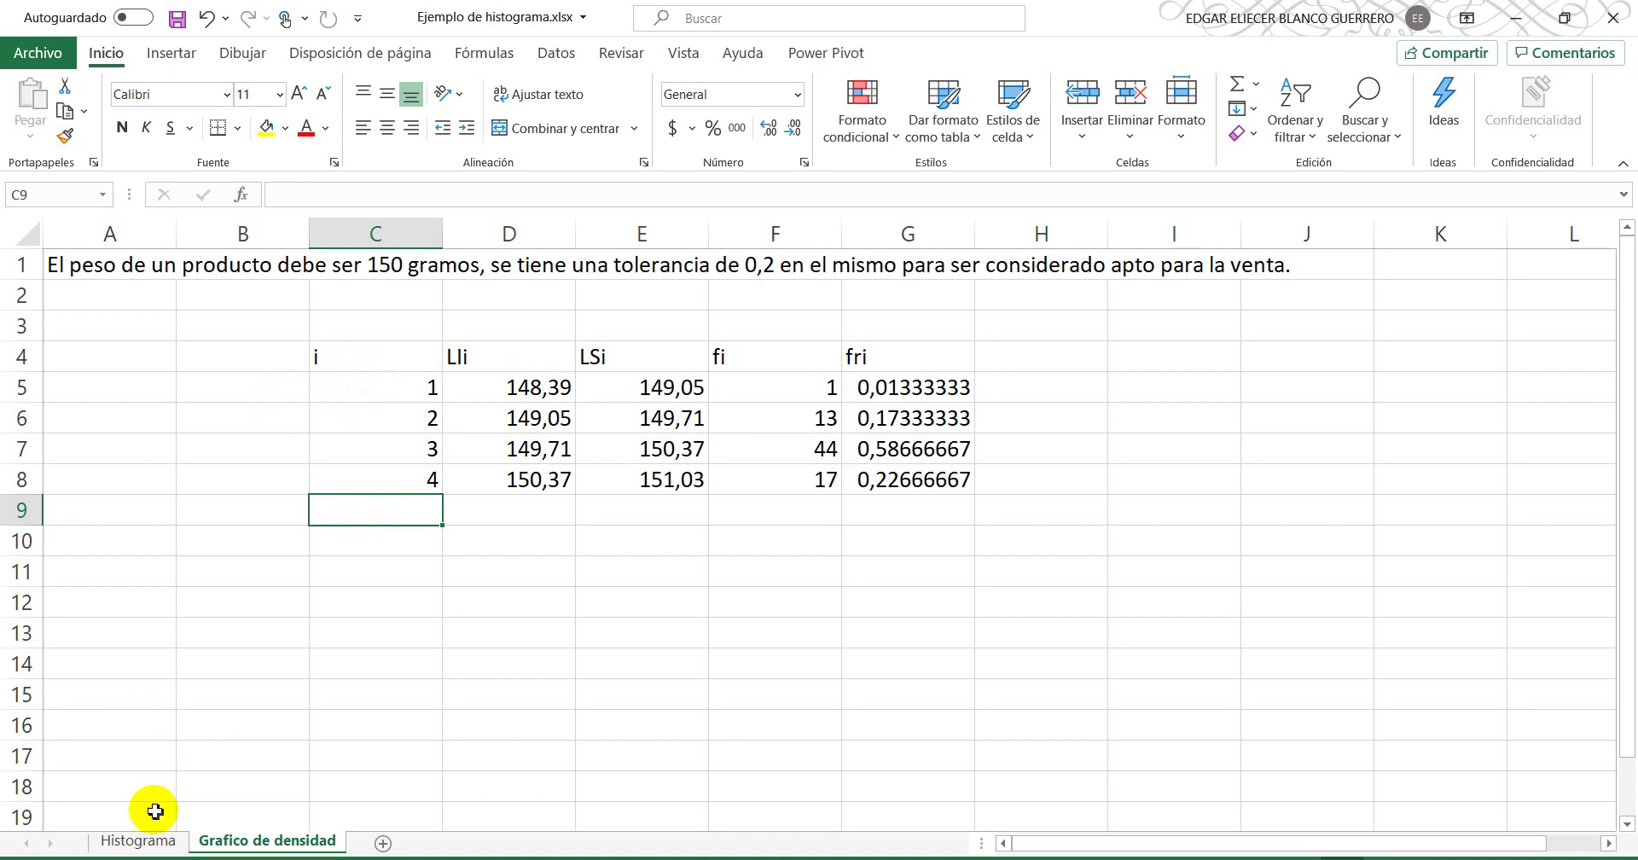
pyautogui.click(147, 840)
pyautogui.scroll(11, 384, 585)
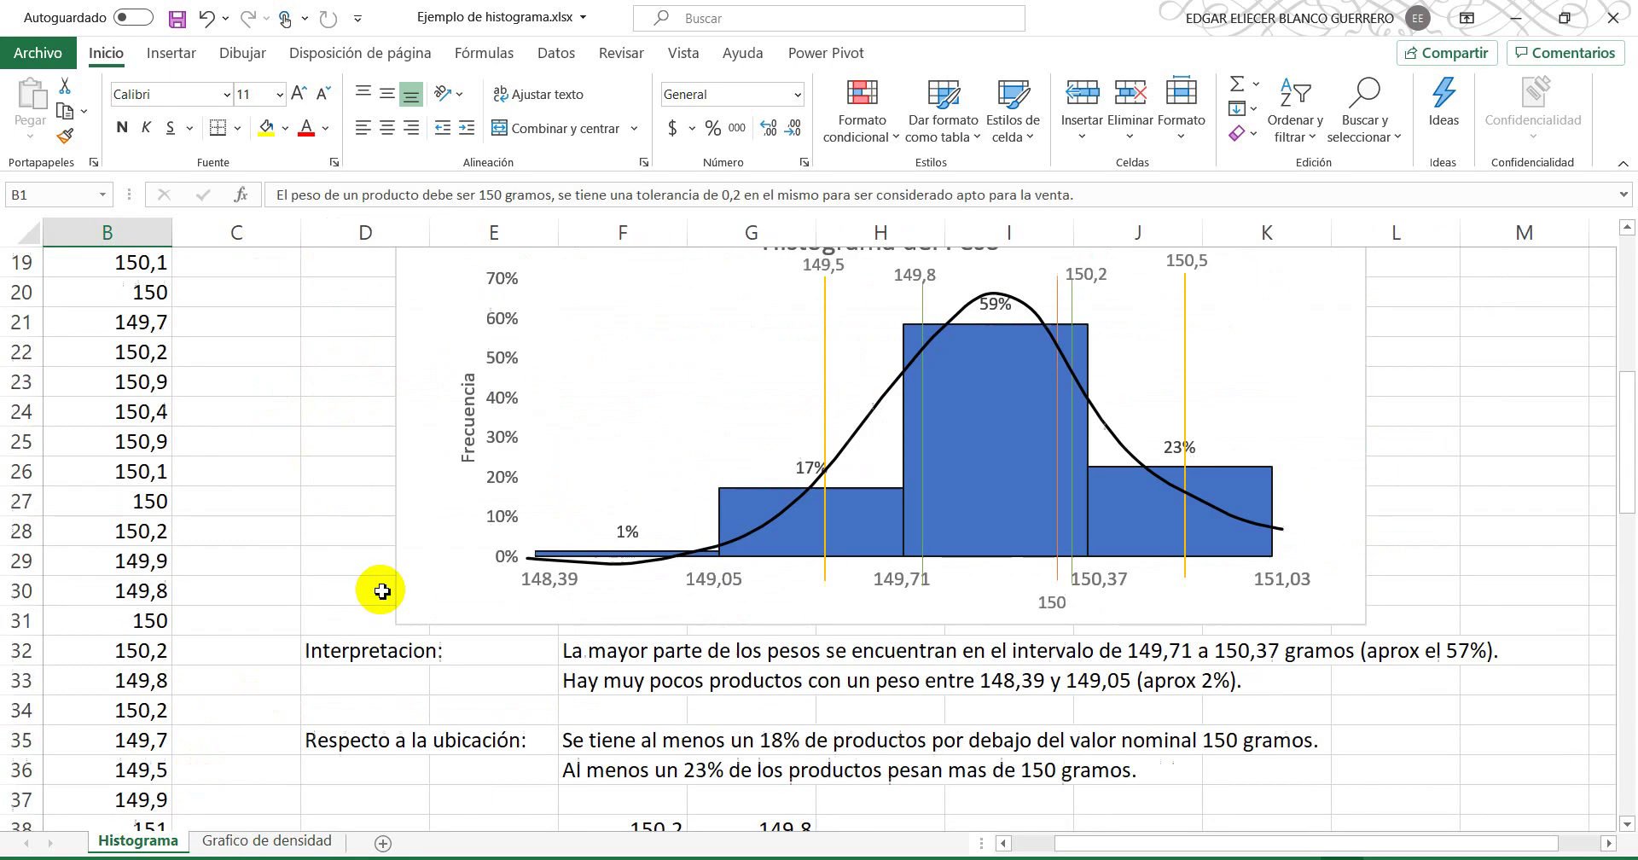
pyautogui.click(242, 843)
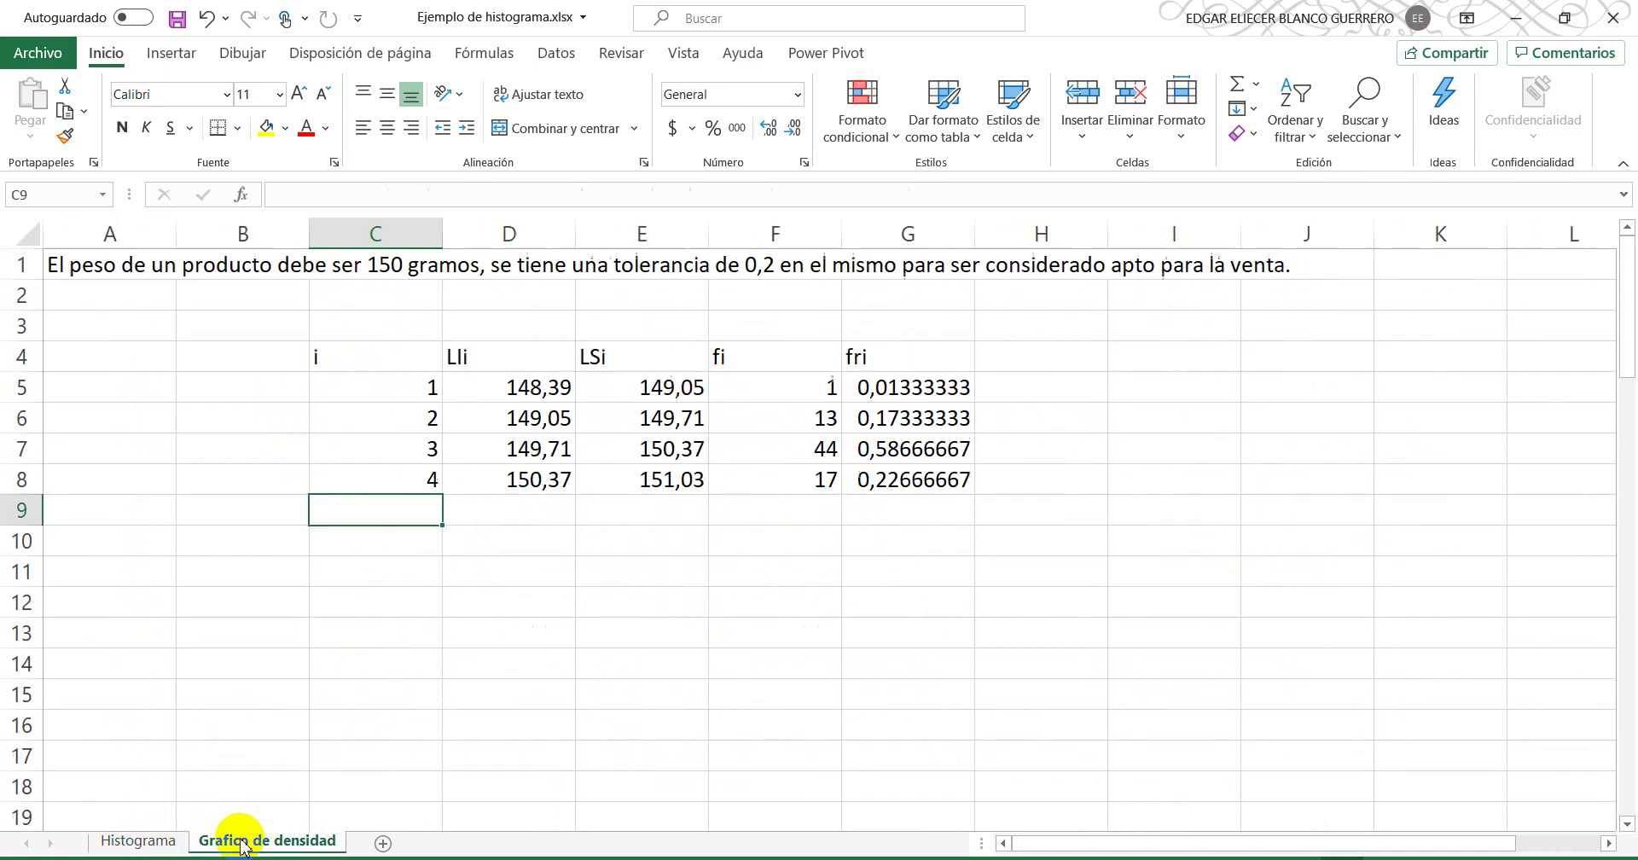
pyautogui.click(529, 573)
pyautogui.click(380, 517)
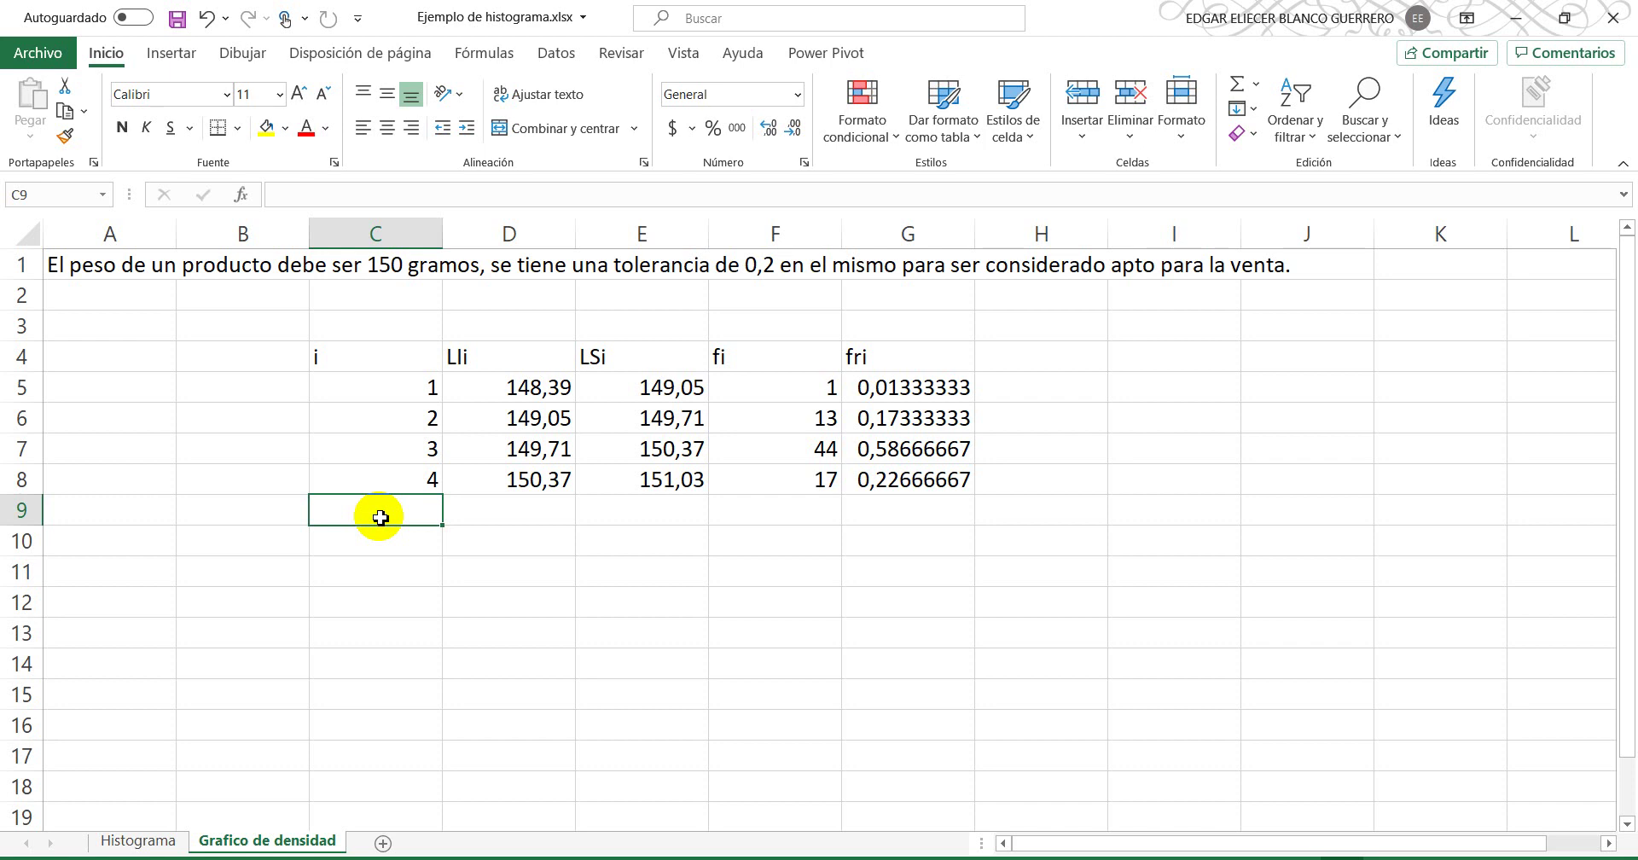
pyautogui.click(563, 582)
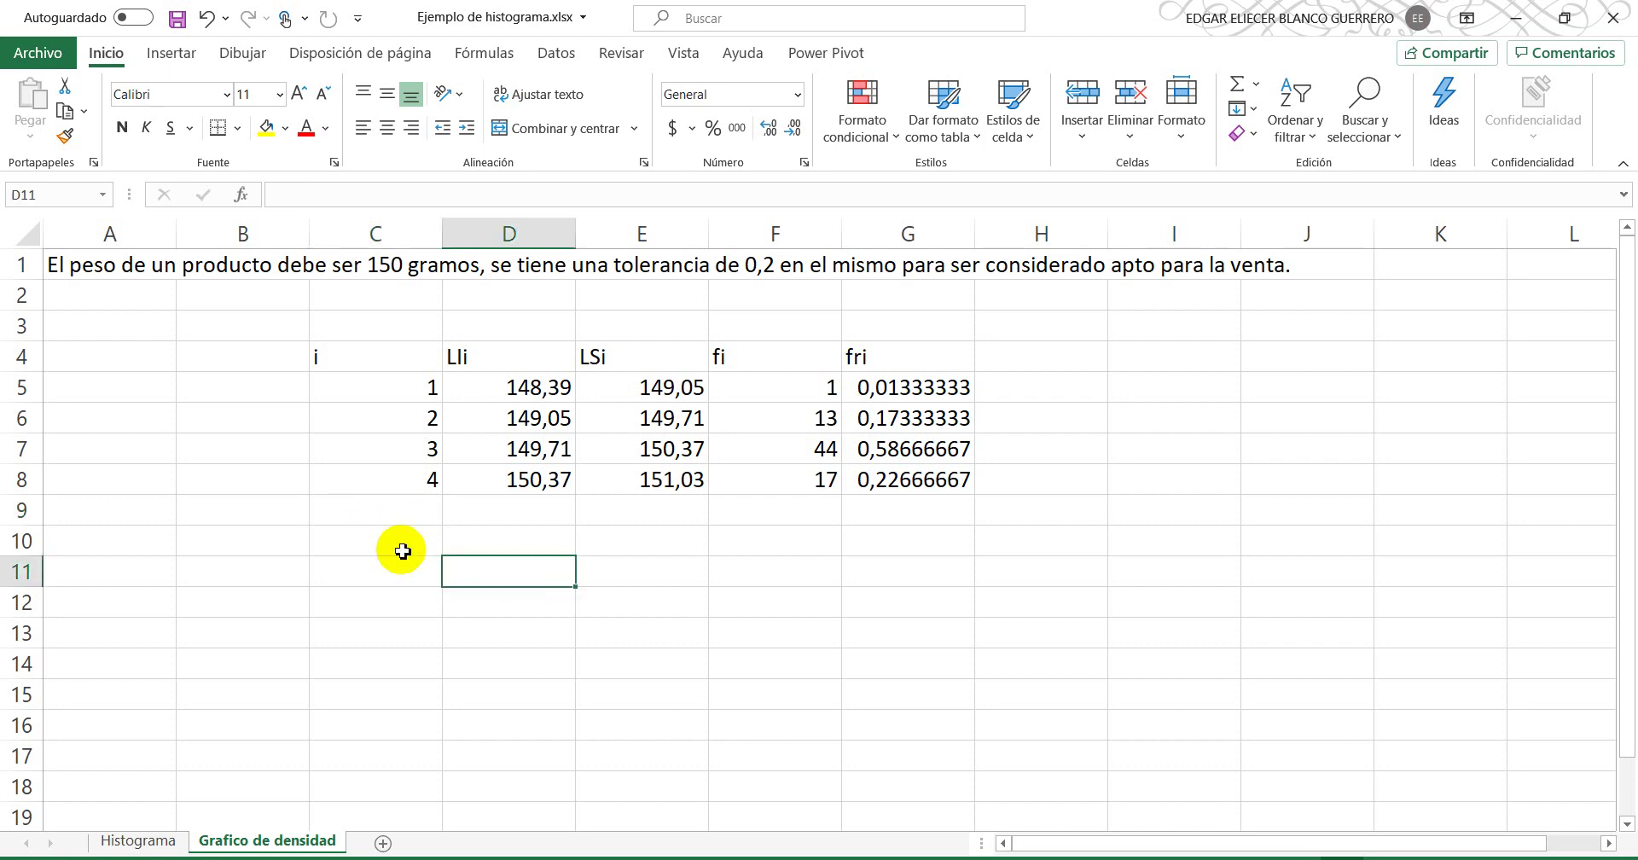
pyautogui.click(400, 551)
pyautogui.click(495, 663)
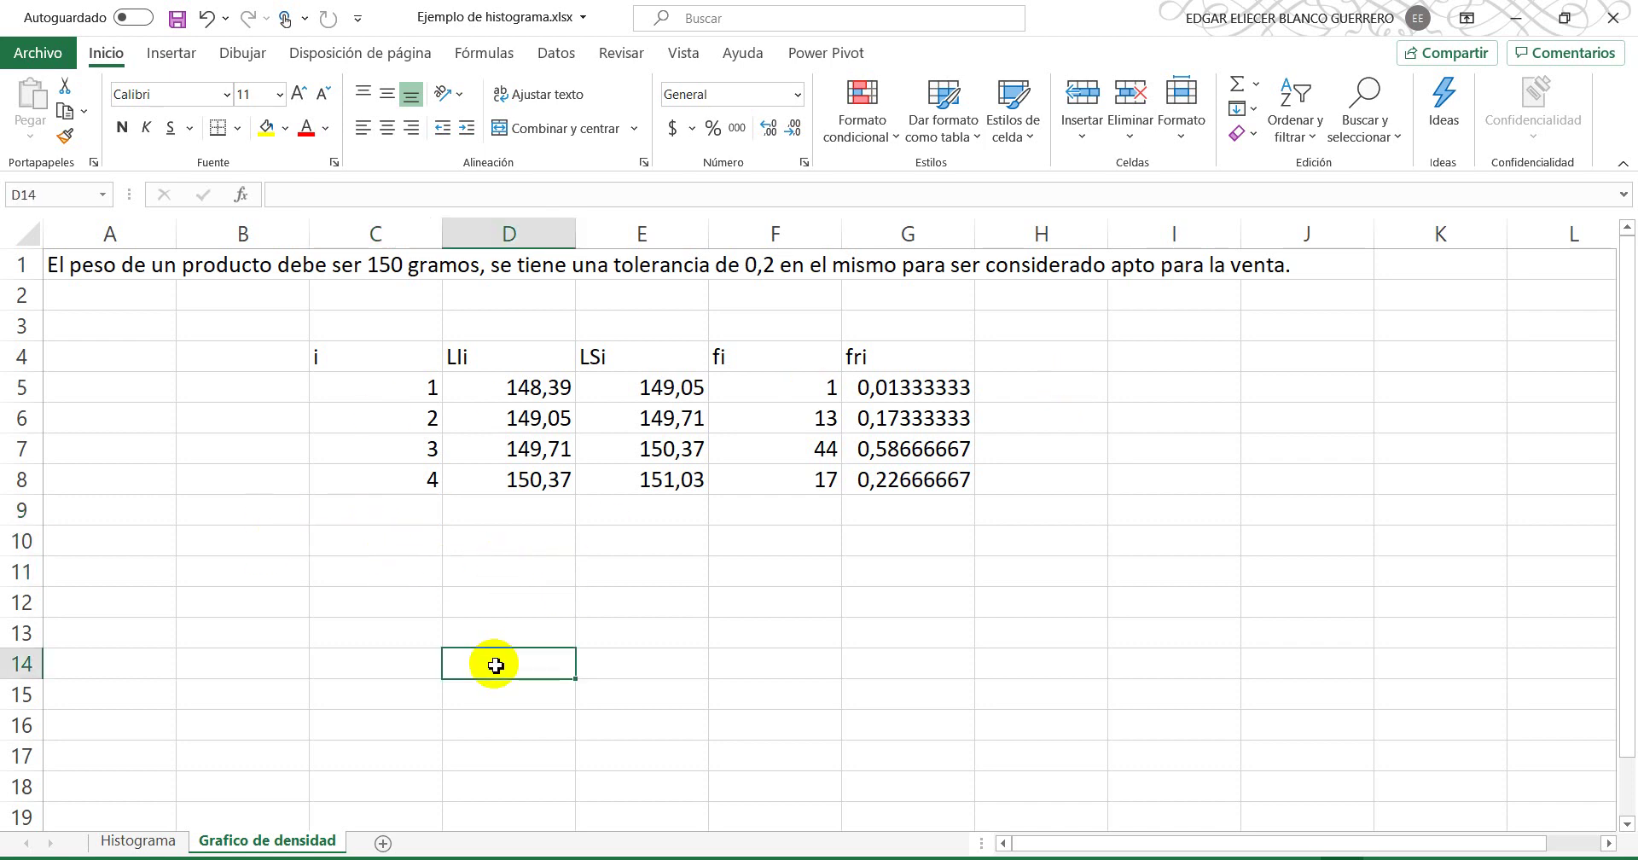
pyautogui.click(342, 596)
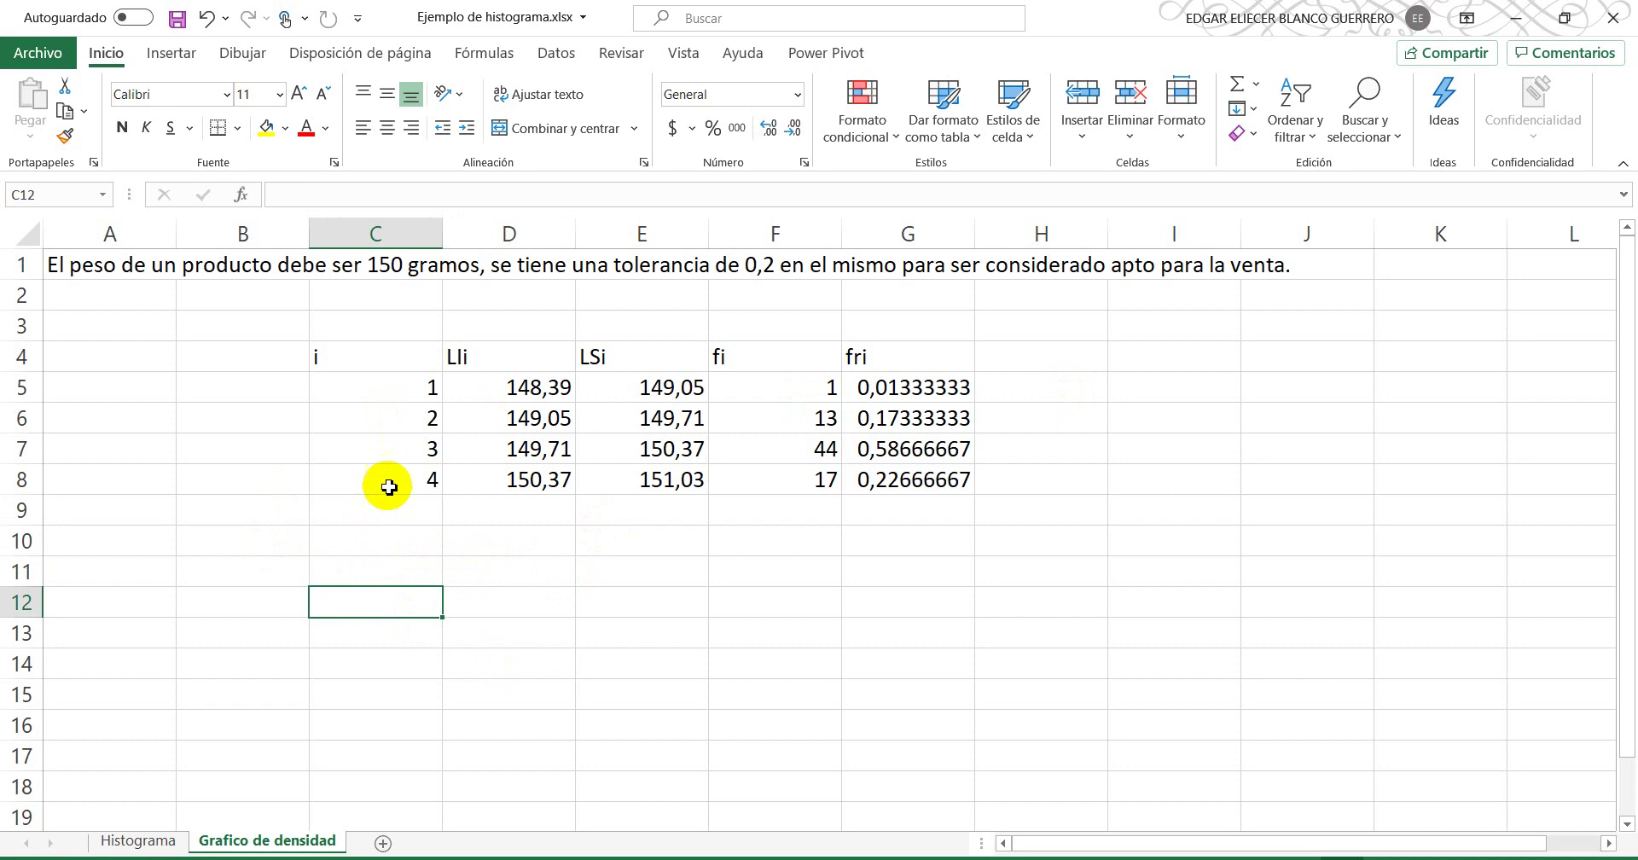
pyautogui.click(342, 538)
pyautogui.scroll(-2, 602, 597)
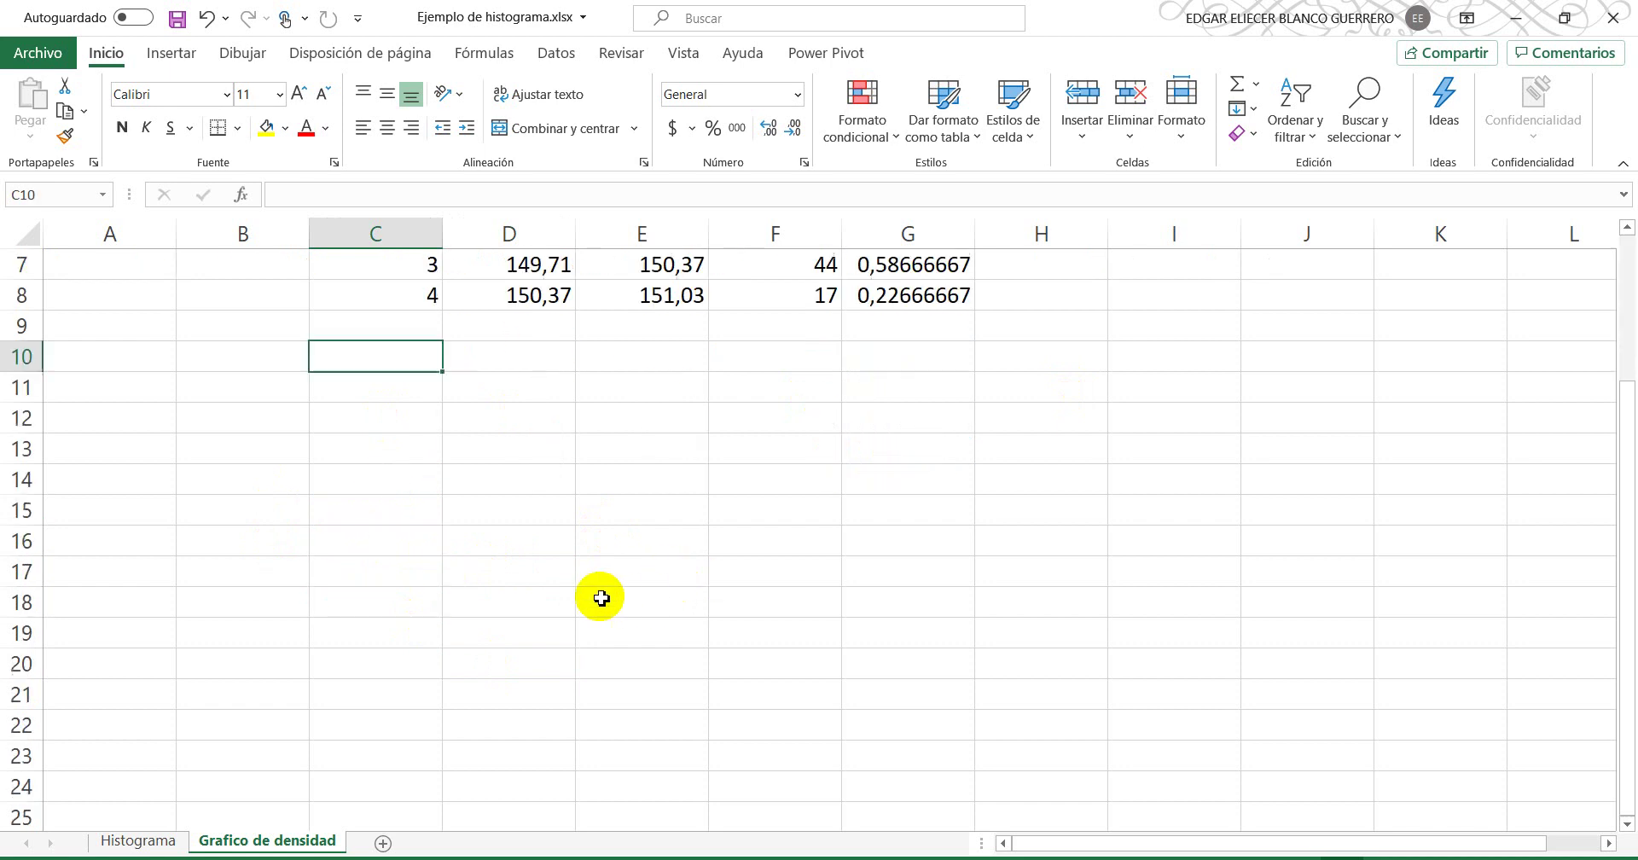
pyautogui.scroll(1, 597, 597)
pyautogui.click(365, 510)
pyautogui.click(364, 477)
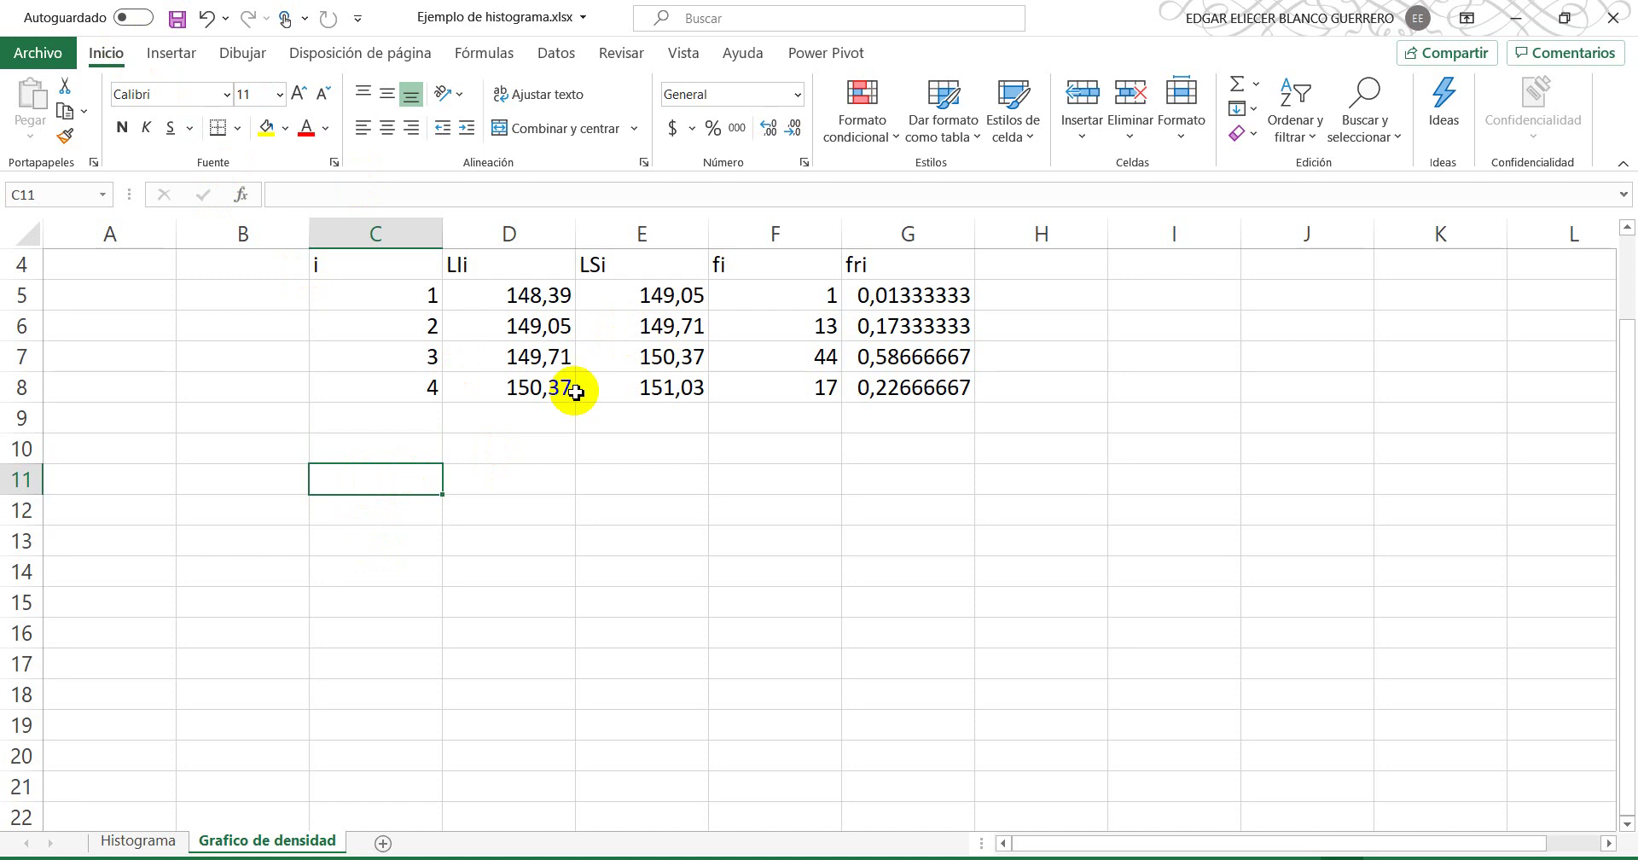
pyautogui.scroll(1, 574, 392)
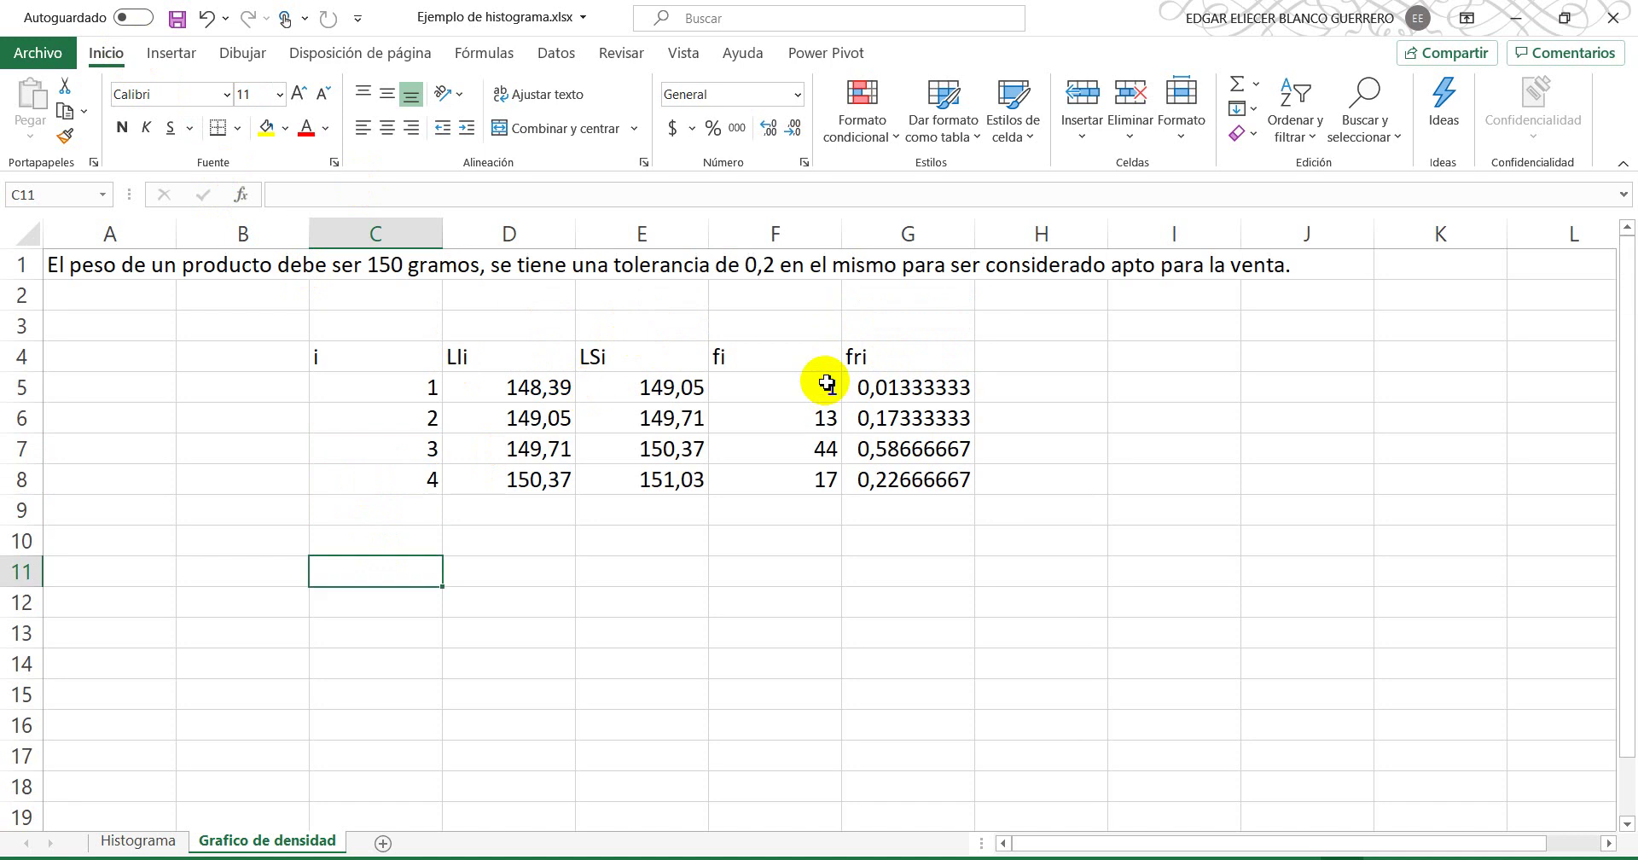
# Step: Insert an empty 2-D clustered column chart and place it below the frequency table, starting at row 10
pyautogui.click(165, 56)
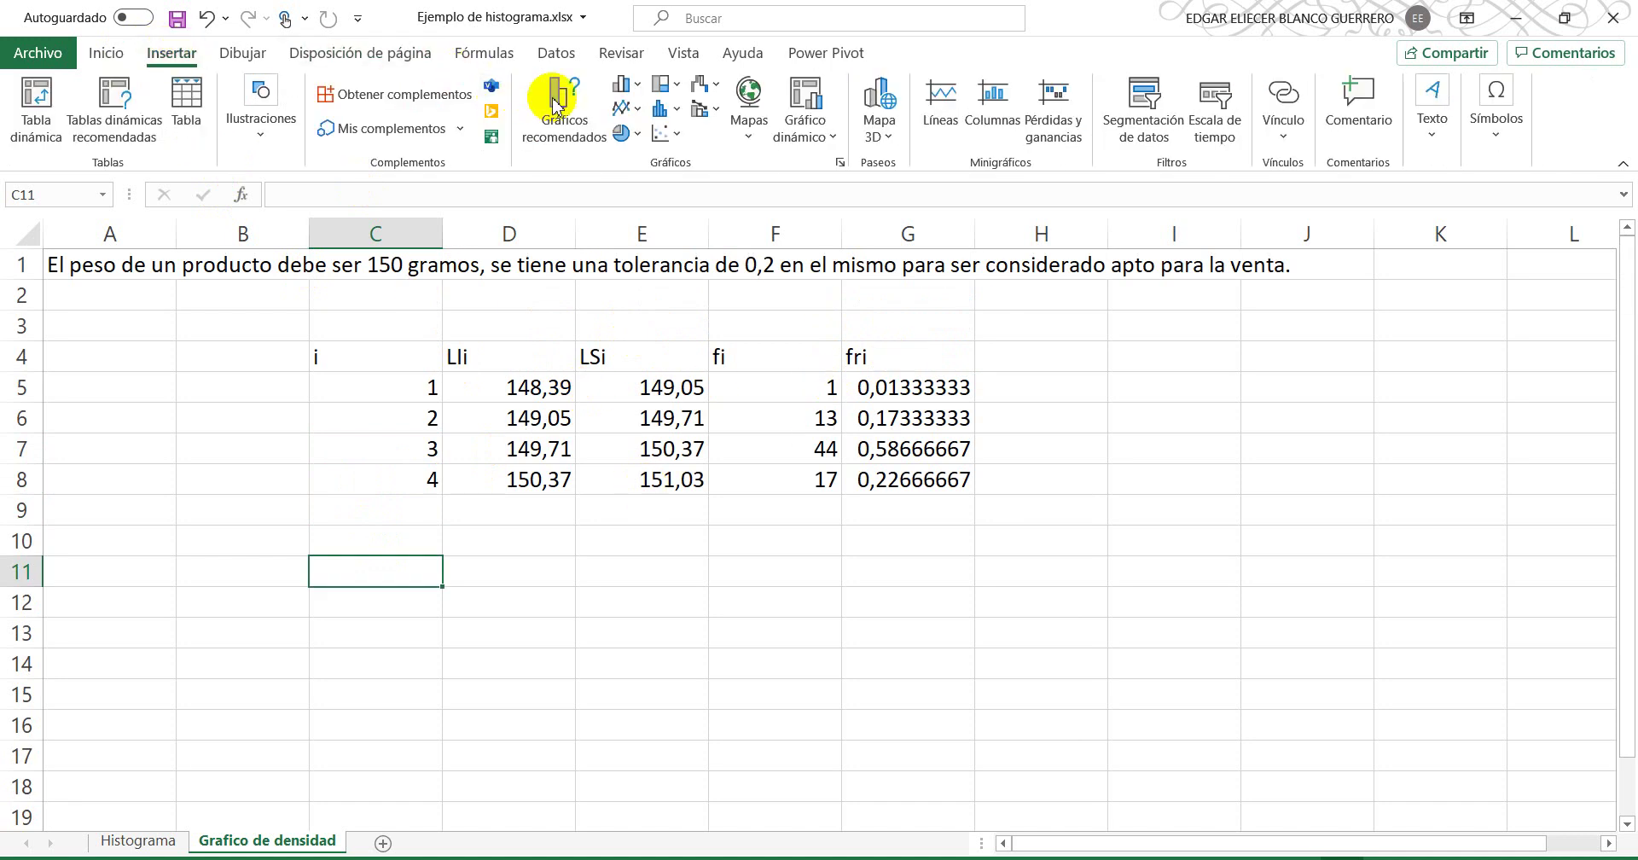
pyautogui.click(625, 97)
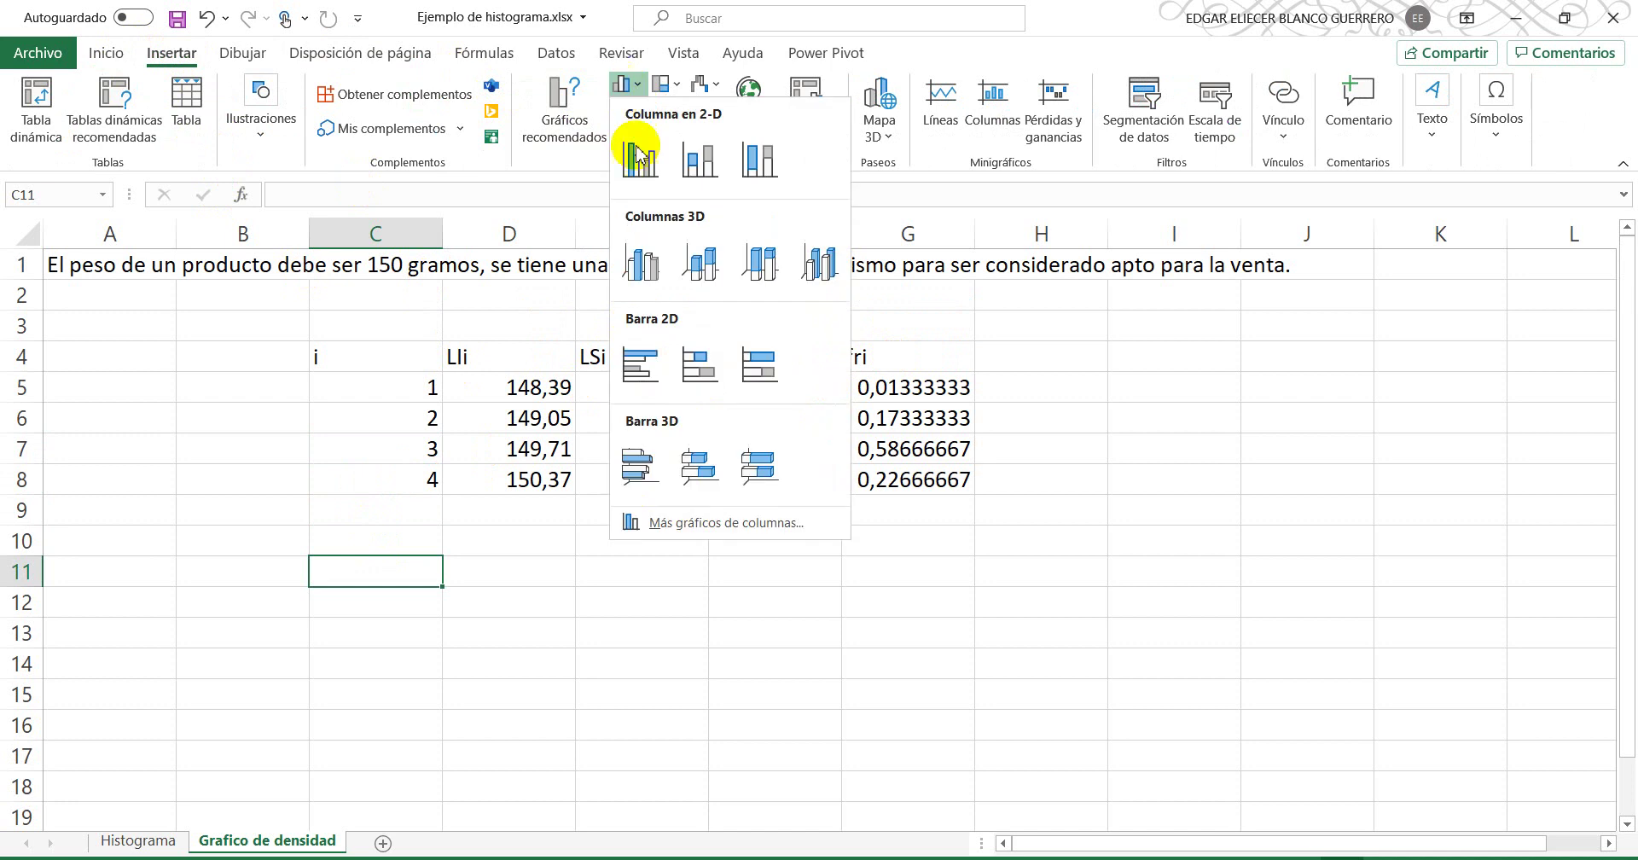
pyautogui.click(640, 155)
pyautogui.moveTo(668, 342); pyautogui.dragTo(750, 566)
pyautogui.scroll(-2, 716, 548)
# Step: Add a data series named Peso to the empty chart, using the relative frequencies in G5:G8 as its values
pyautogui.rightClick(750, 560)
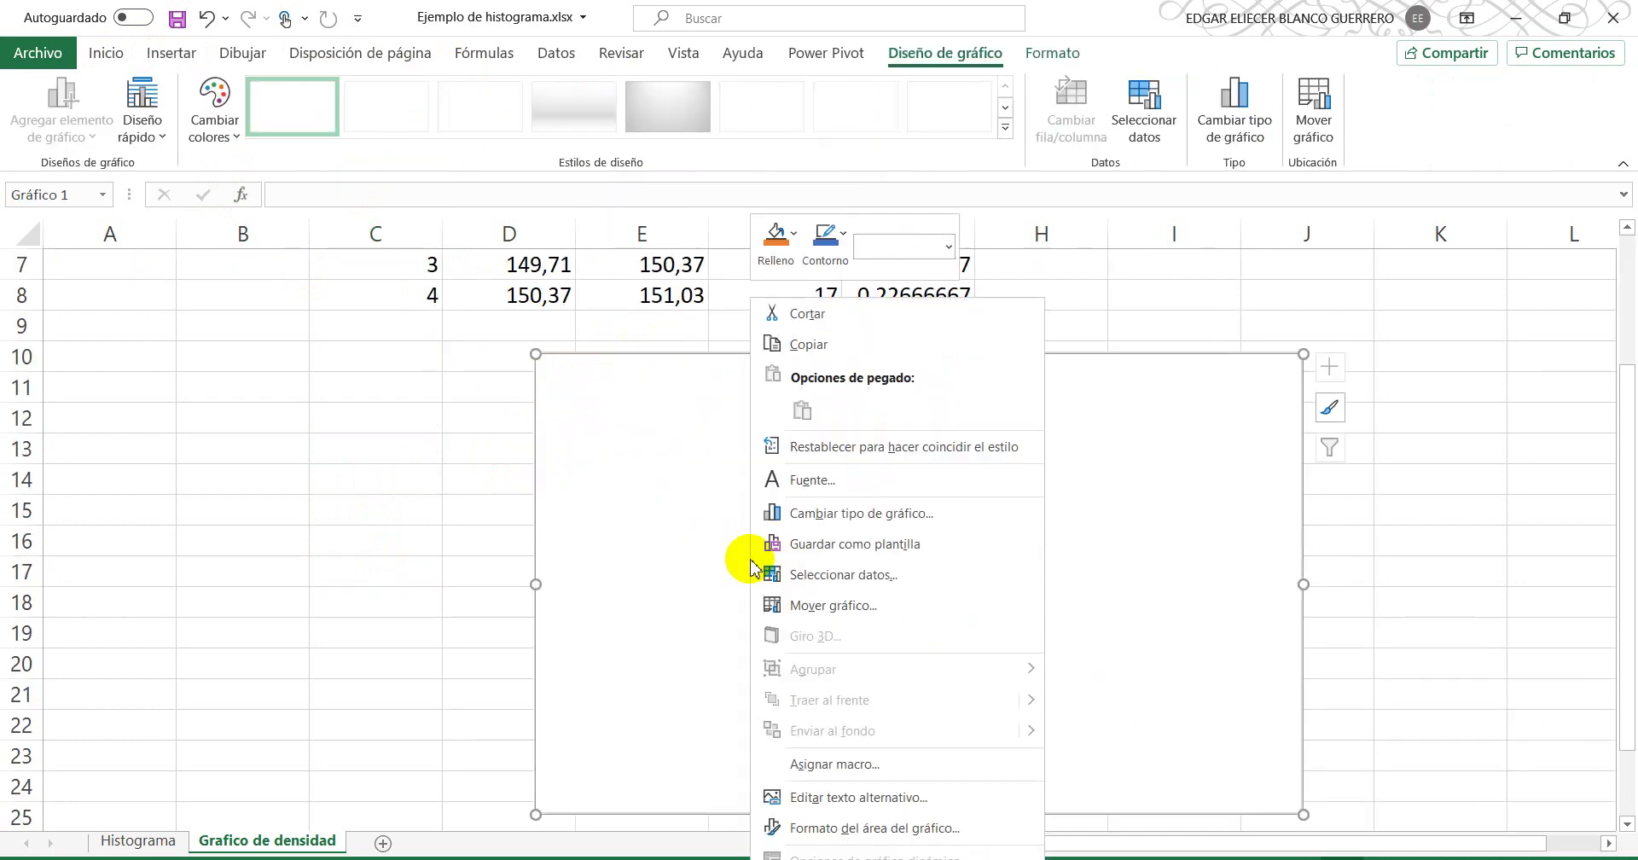
pyautogui.click(836, 576)
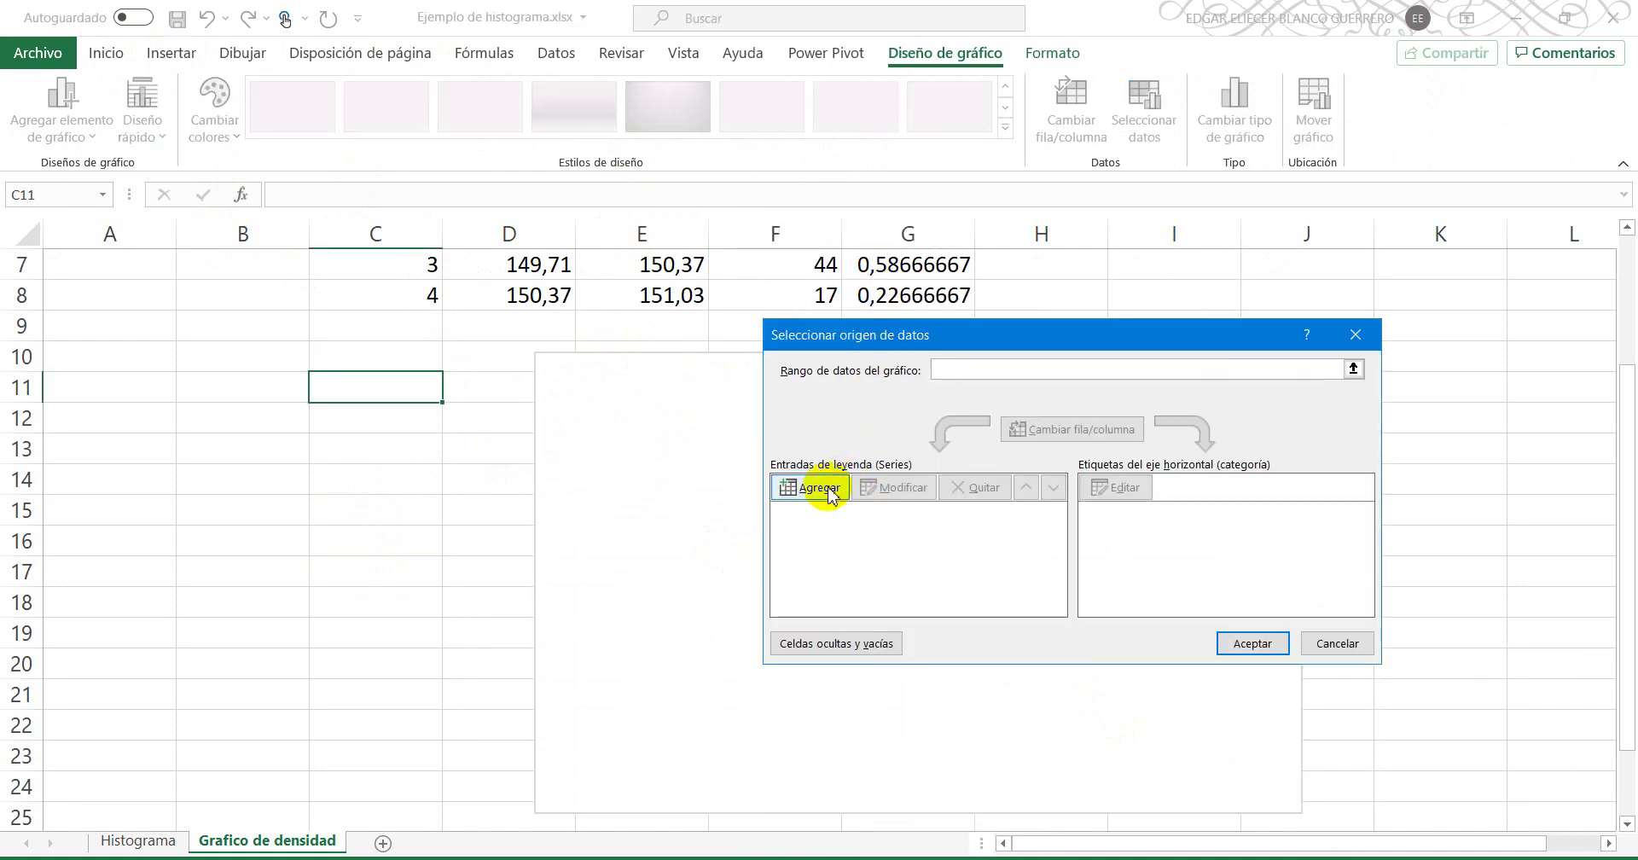
pyautogui.click(800, 491)
pyautogui.scroll(2, 927, 367)
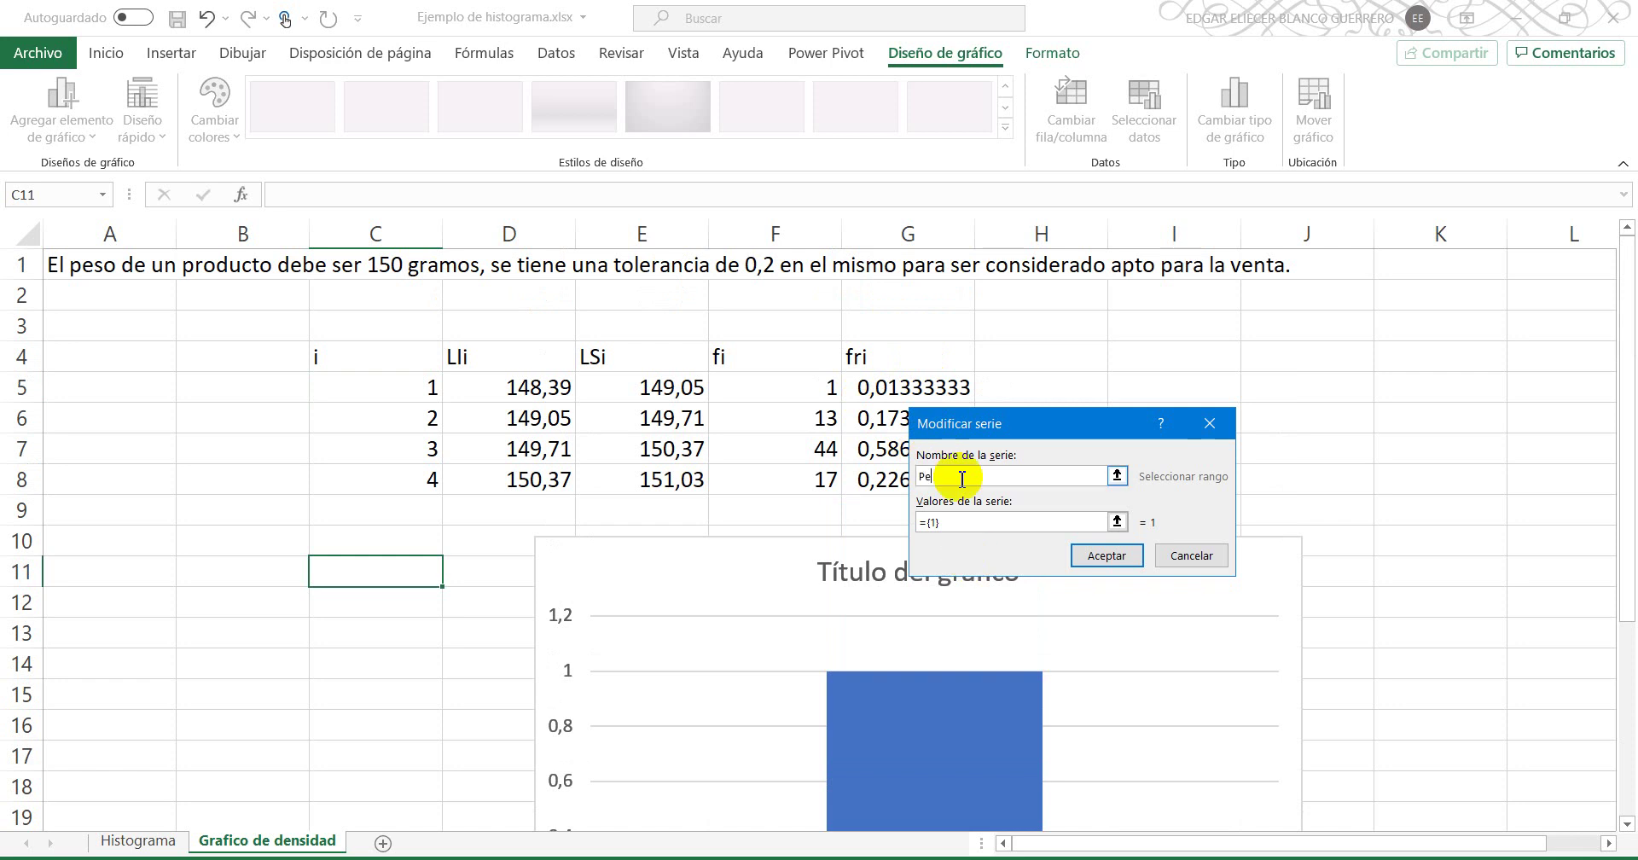
pyautogui.click(912, 522)
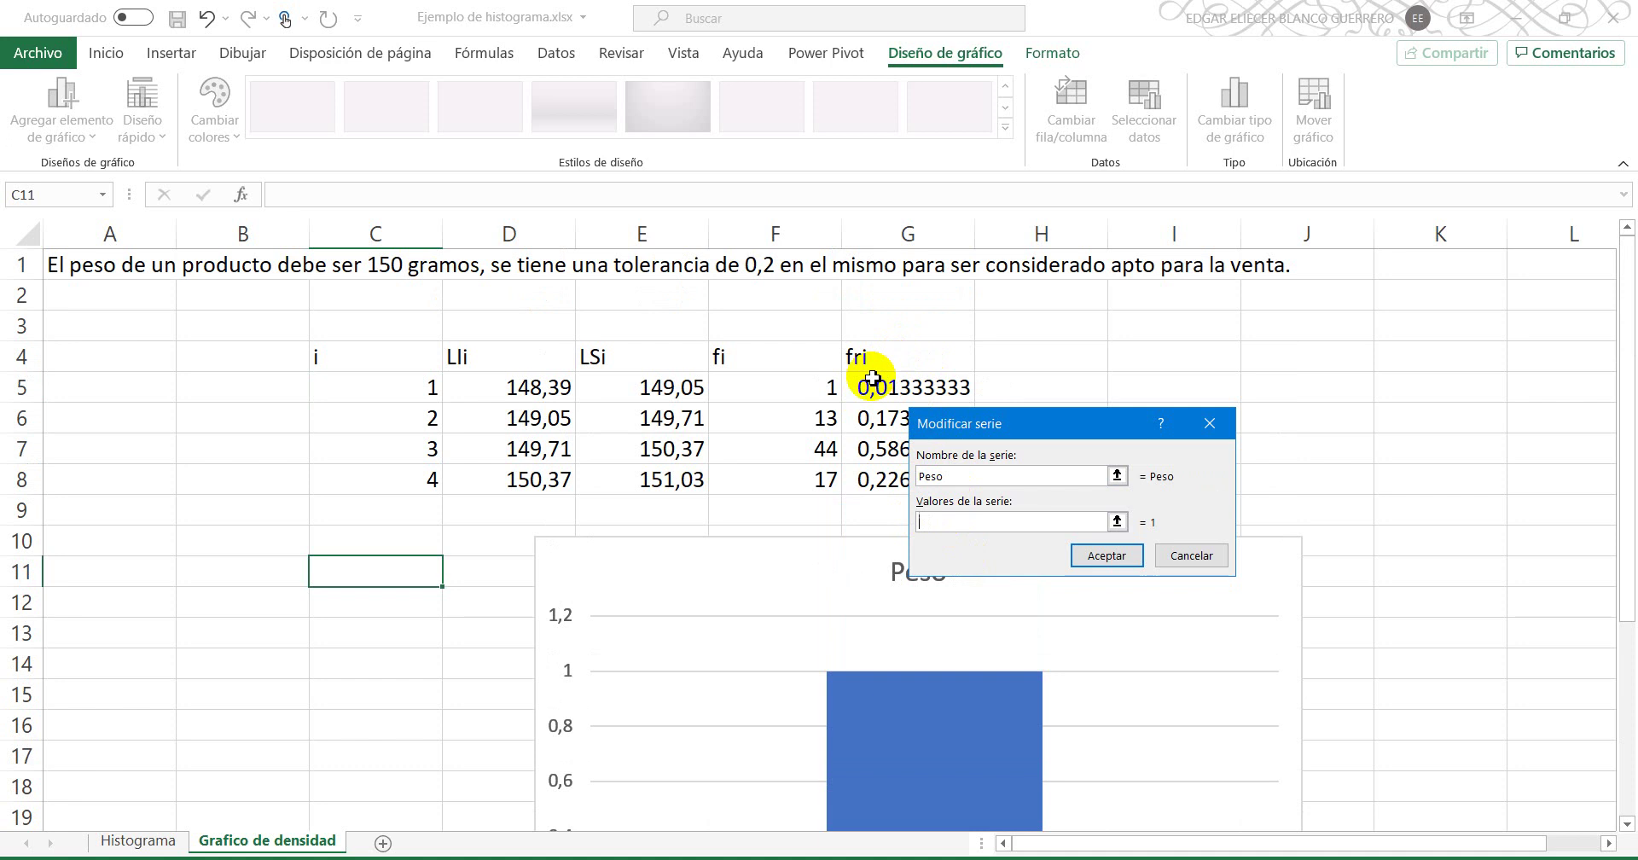
pyautogui.moveTo(883, 383); pyautogui.dragTo(874, 479)
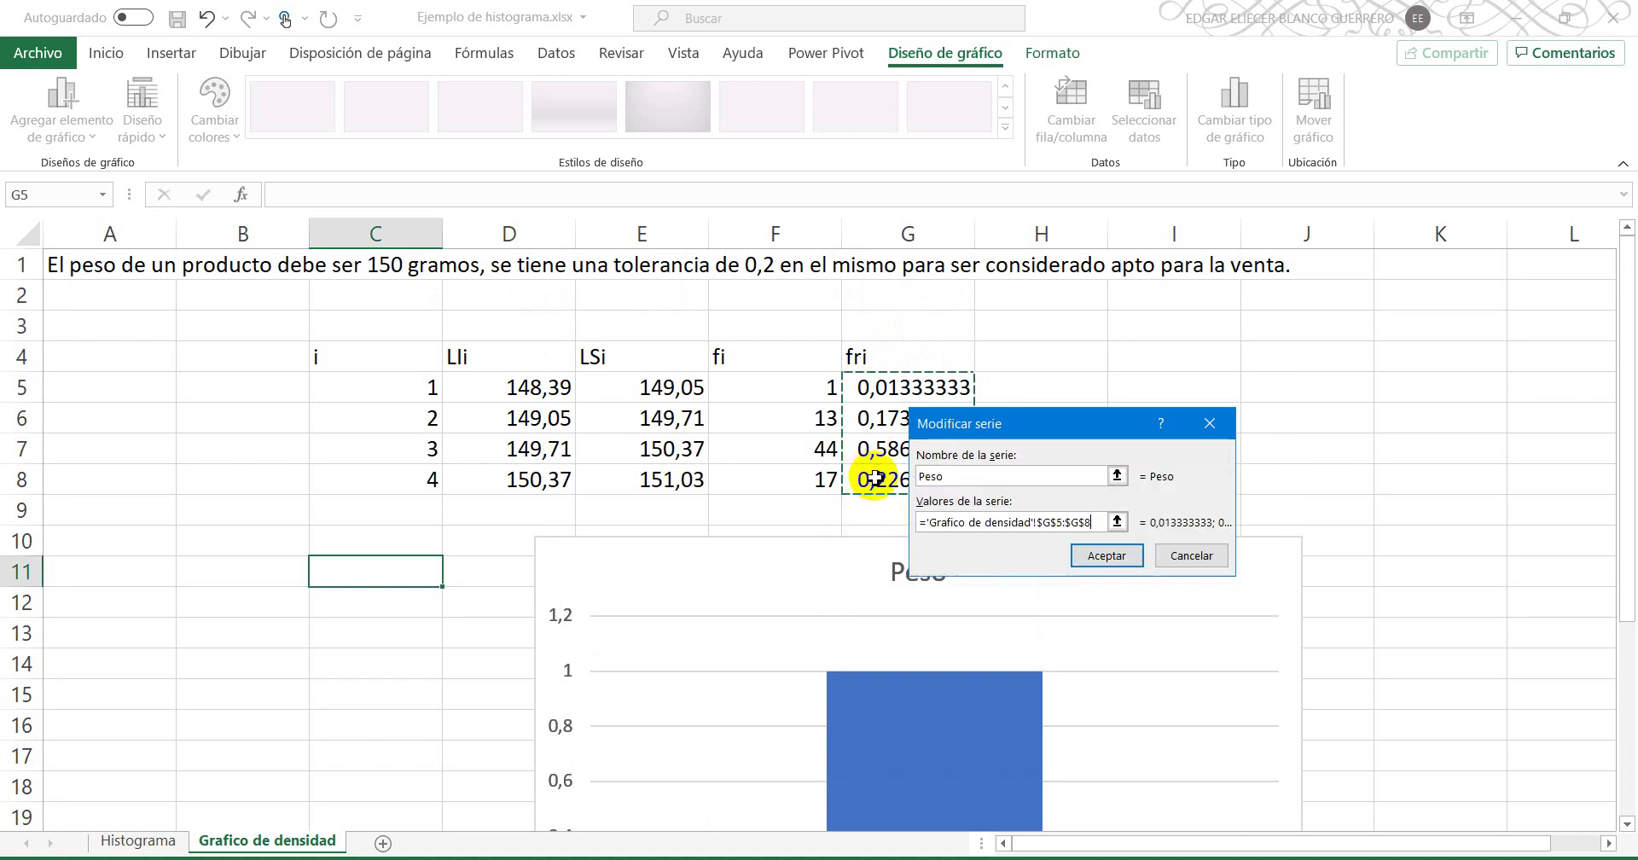
pyautogui.click(1100, 557)
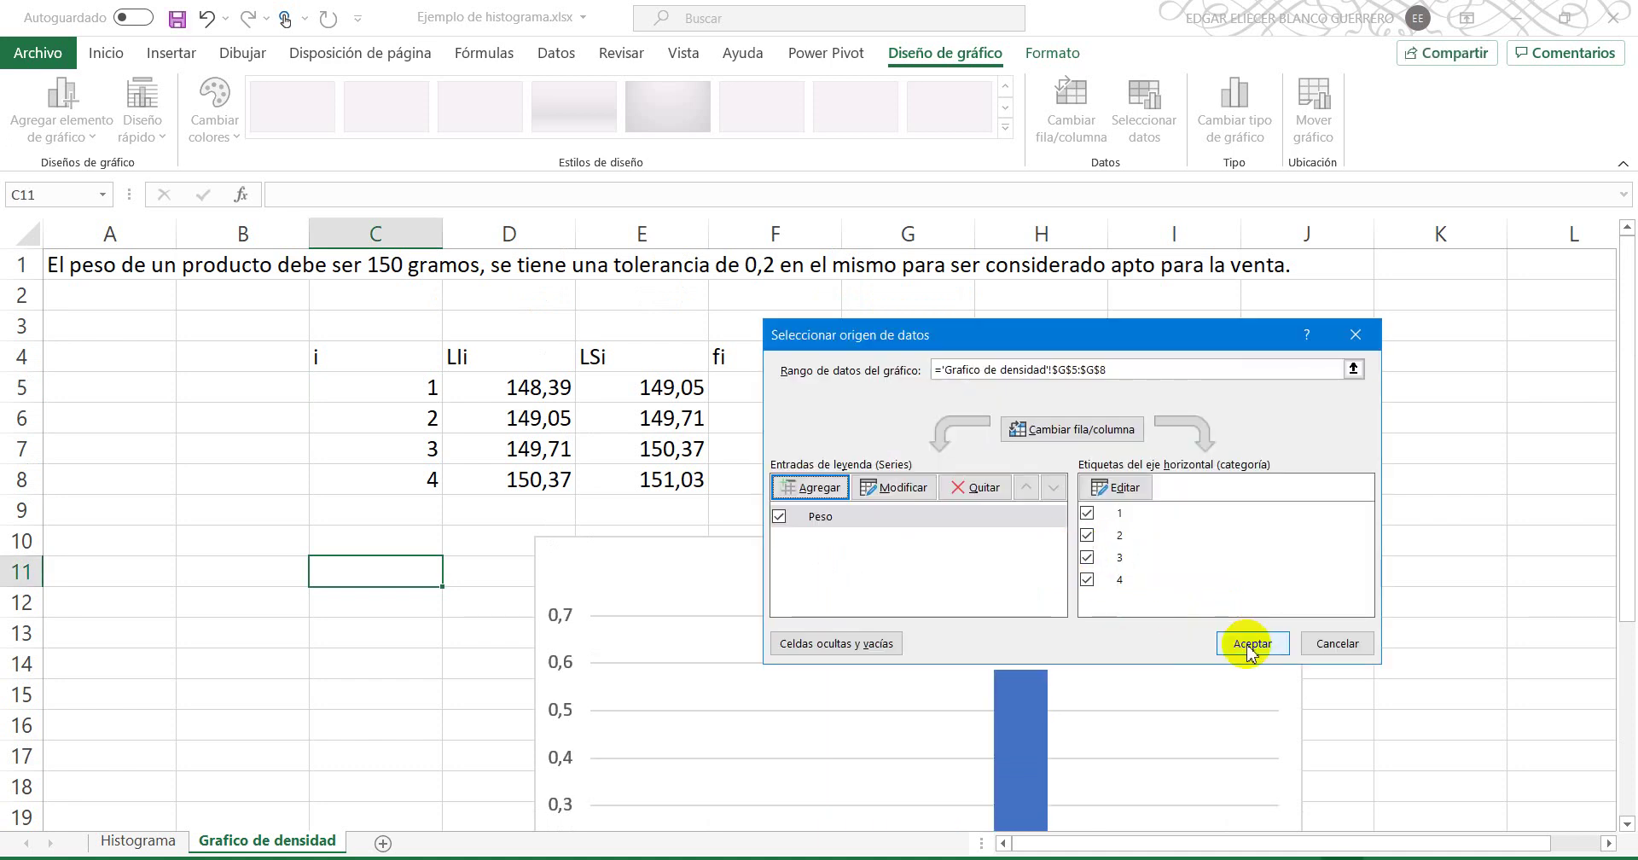
pyautogui.click(1249, 644)
# Step: Apply the quick layout with touching columns, a chart title and both axis titles to the Peso chart
pyautogui.scroll(-3, 841, 540)
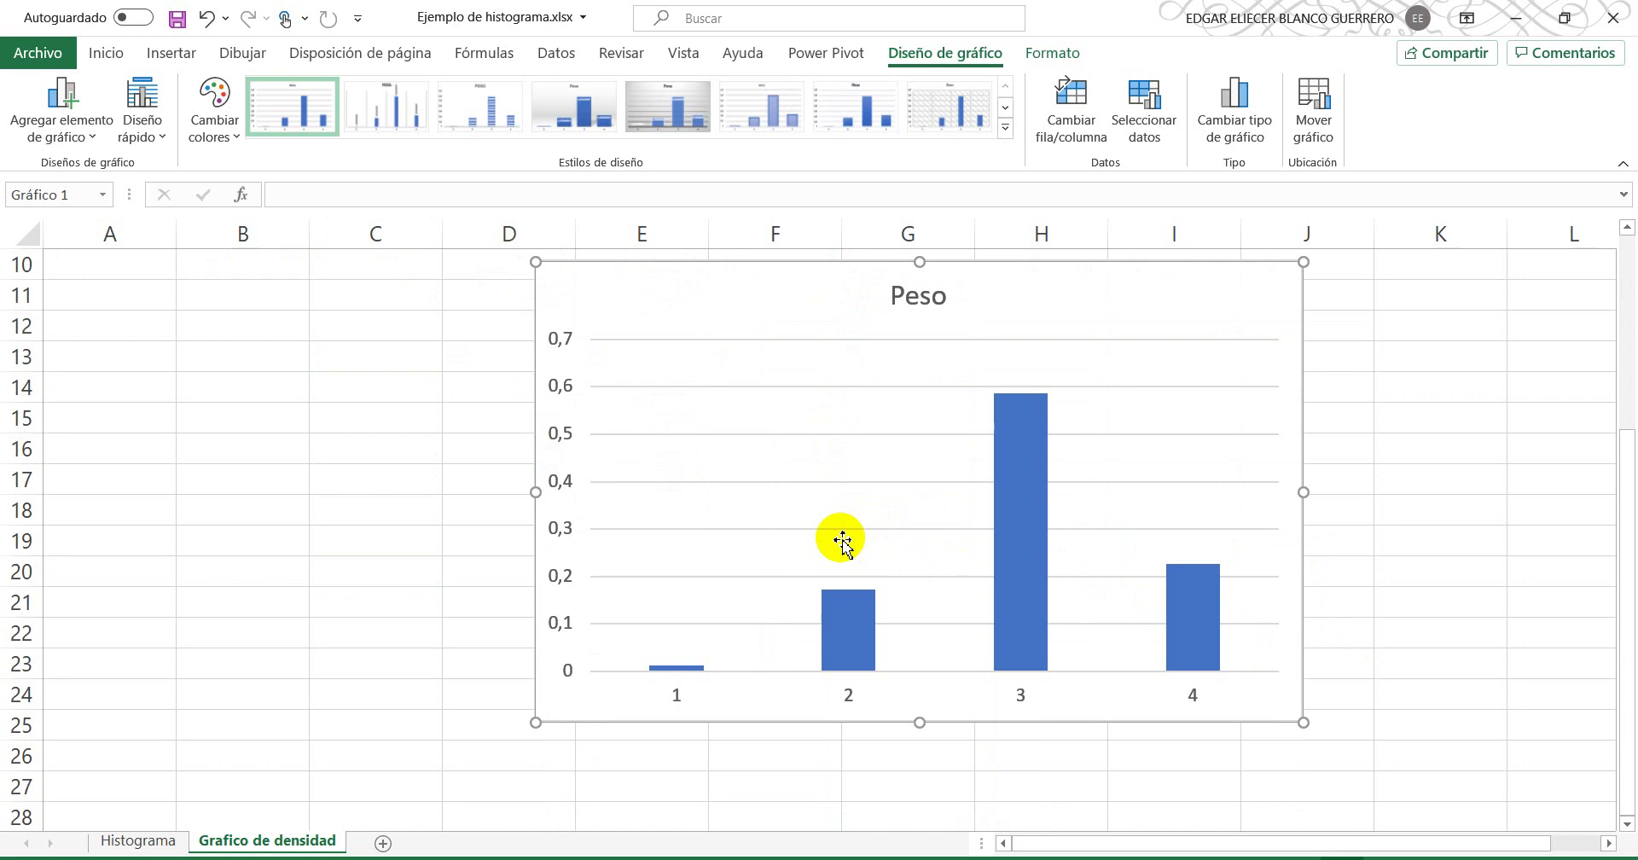
pyautogui.scroll(1, 841, 539)
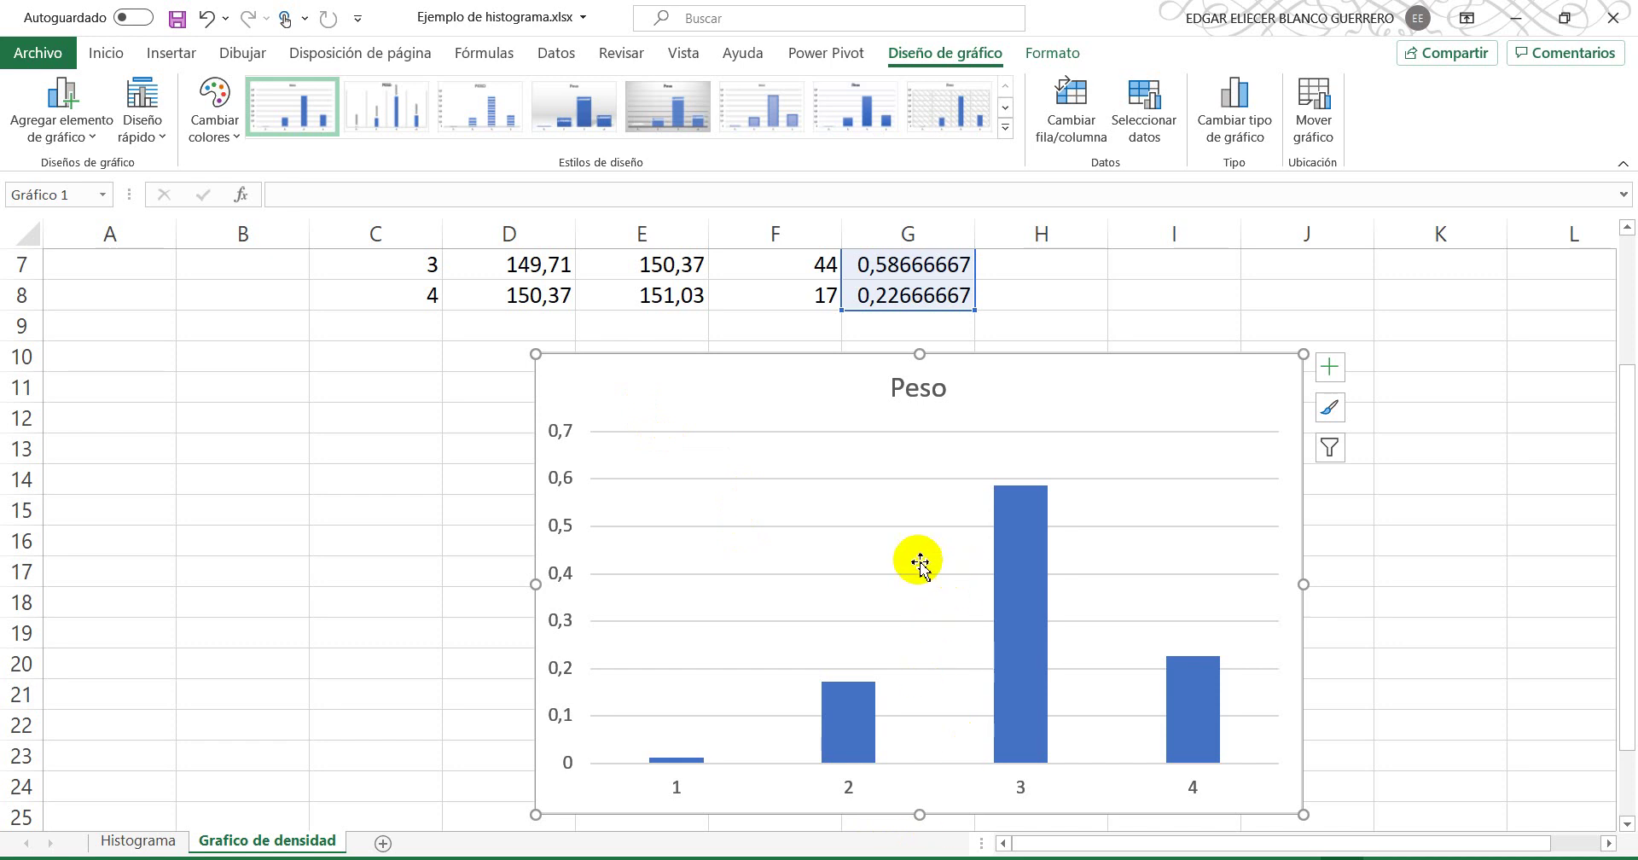
pyautogui.scroll(1, 766, 628)
pyautogui.scroll(-2, 765, 629)
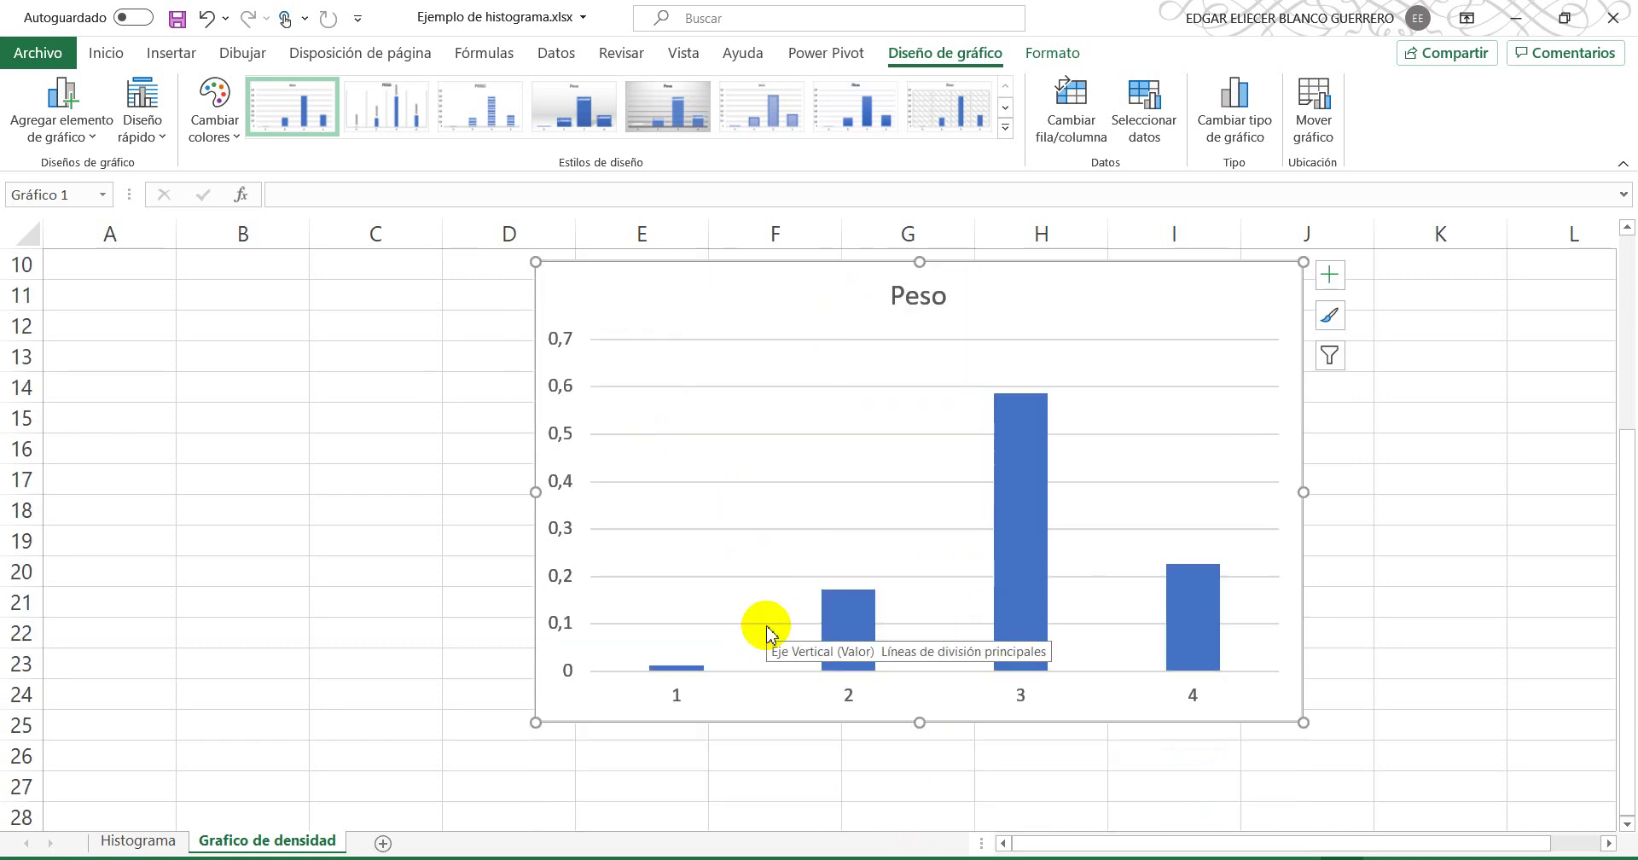
pyautogui.scroll(1, 767, 632)
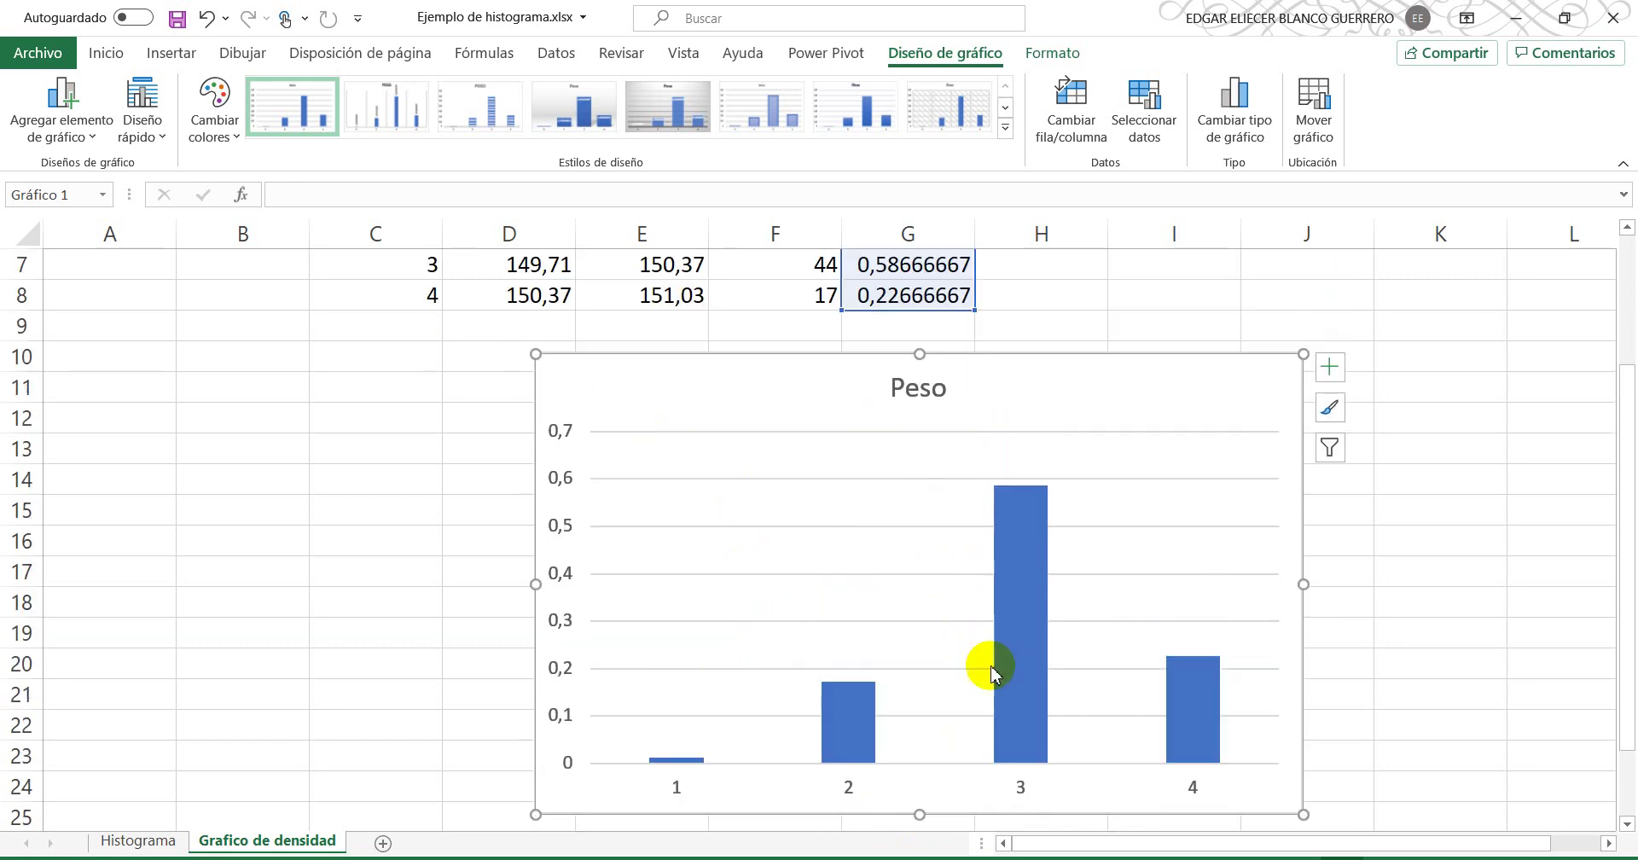
pyautogui.click(141, 137)
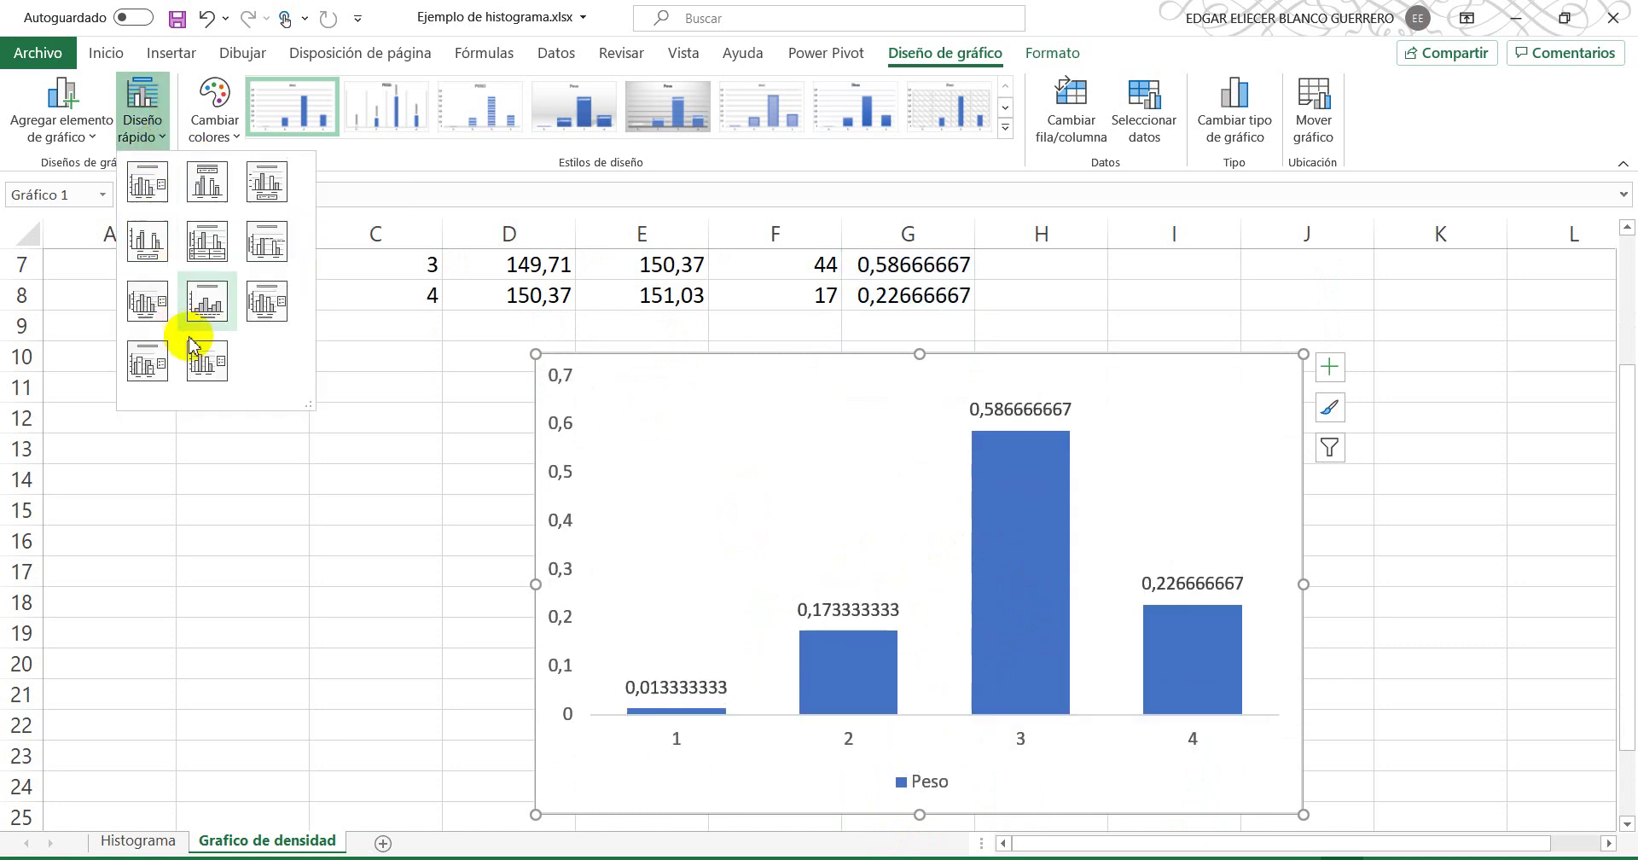
pyautogui.click(206, 308)
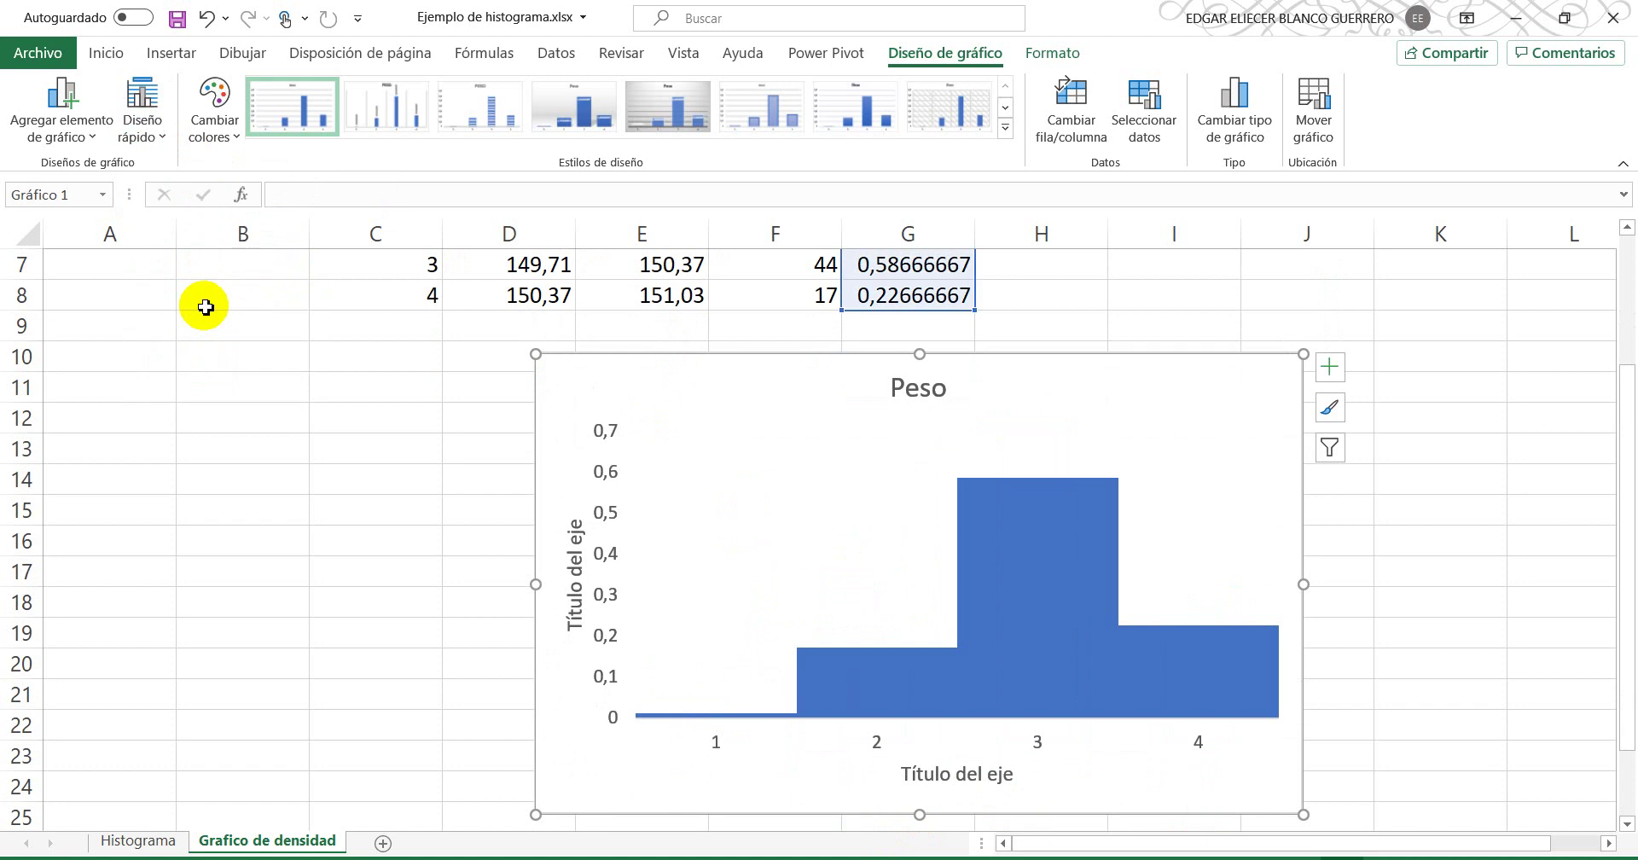
# Step: Delete the chart's horizontal axis title and shrink the plot area slightly from its lower right corner
pyautogui.scroll(-2, 396, 538)
pyautogui.scroll(1, 397, 538)
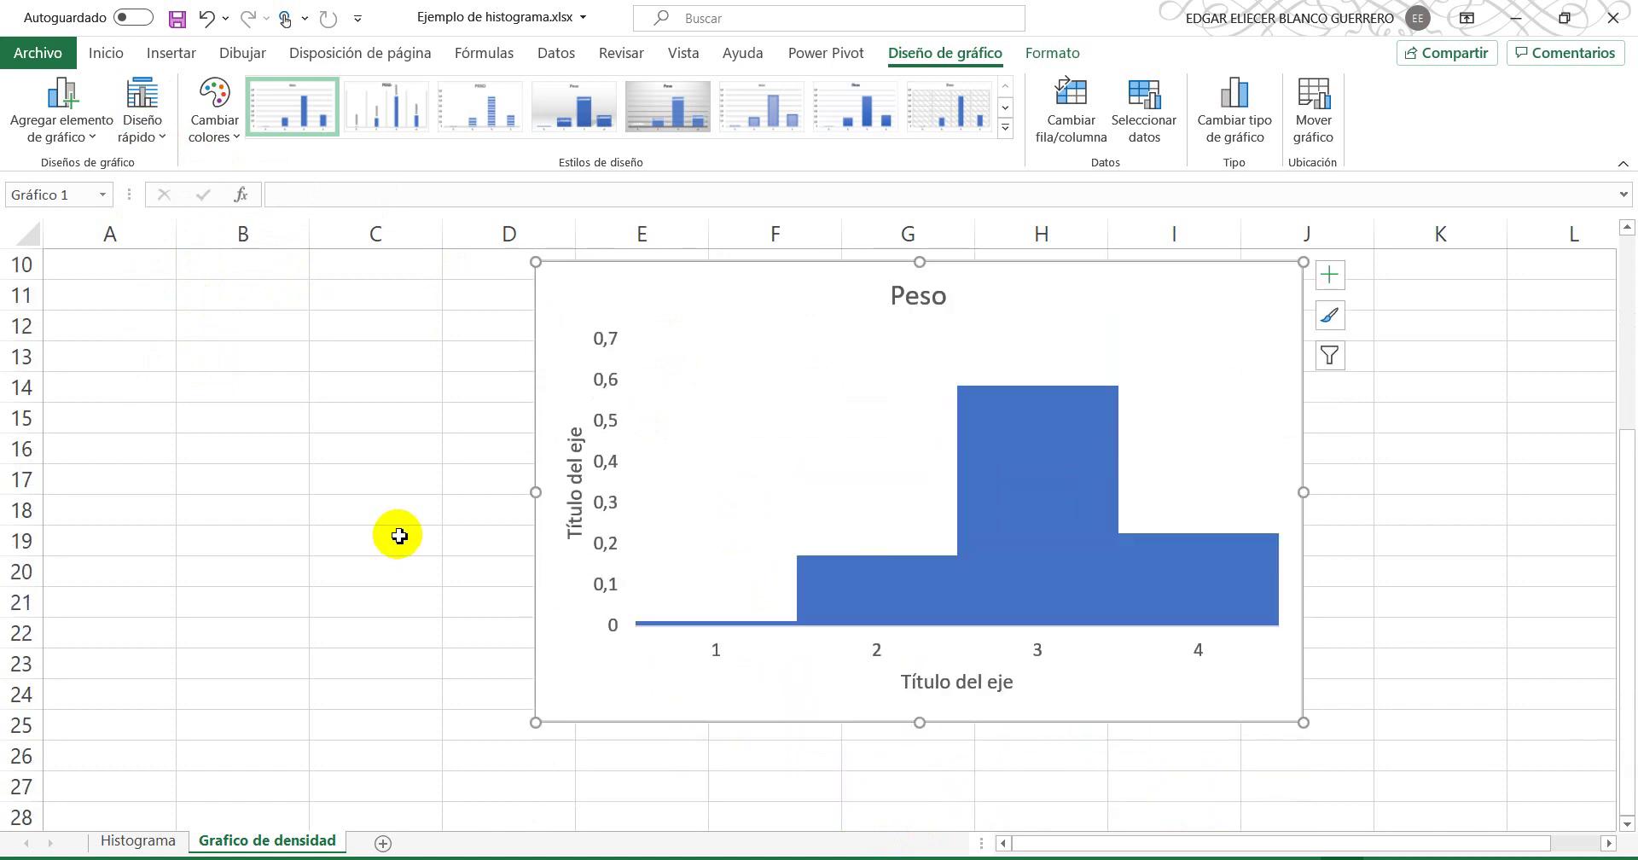
pyautogui.scroll(3, 660, 544)
pyautogui.scroll(-1, 661, 544)
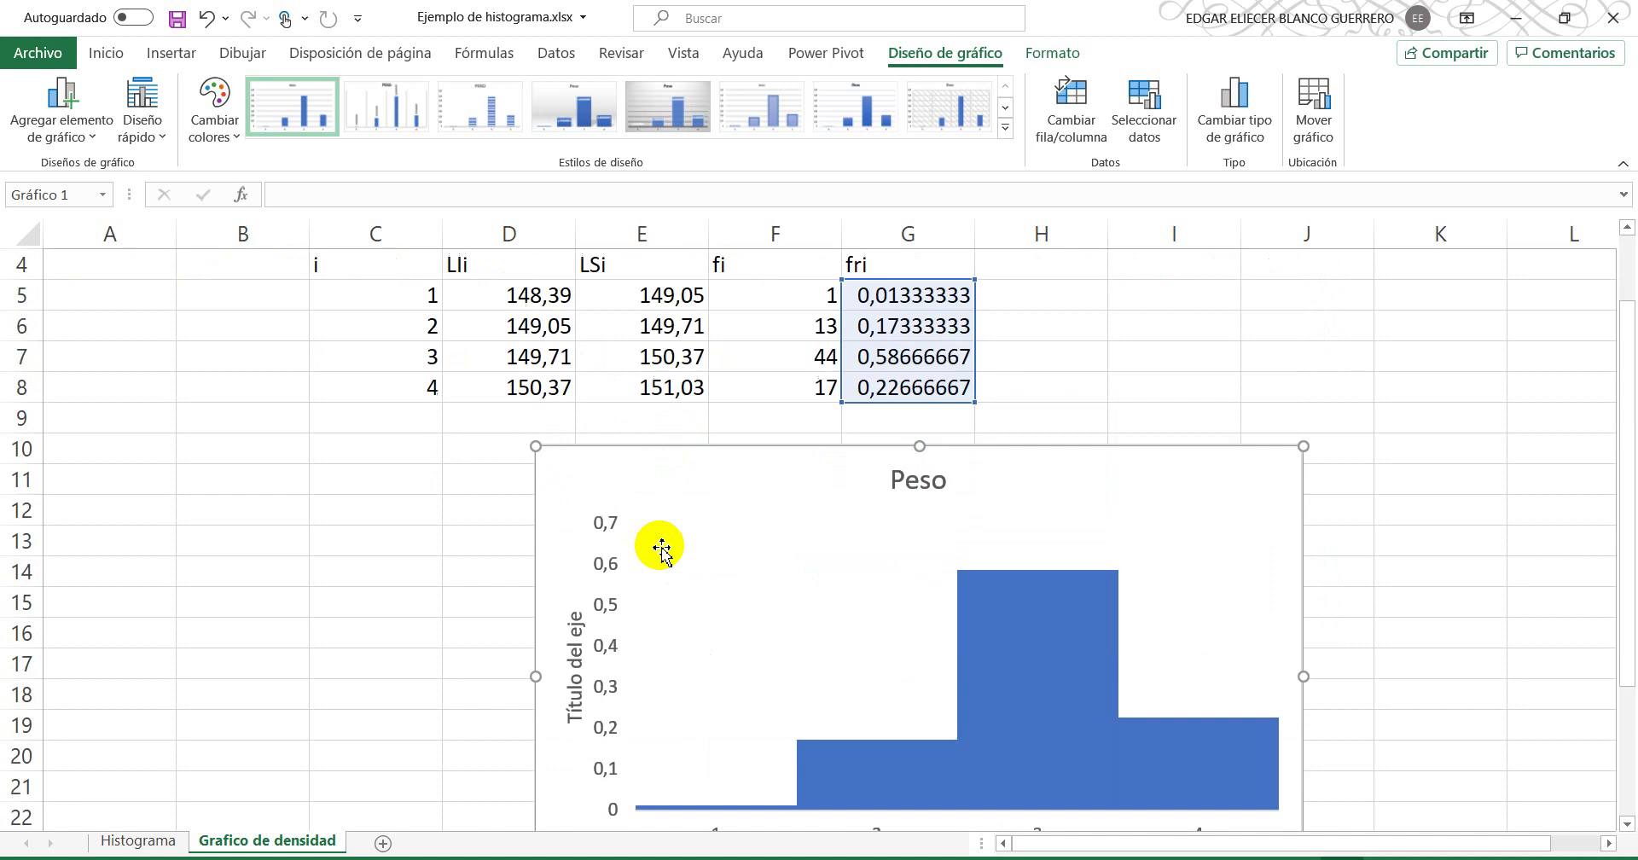
pyautogui.scroll(-1, 662, 546)
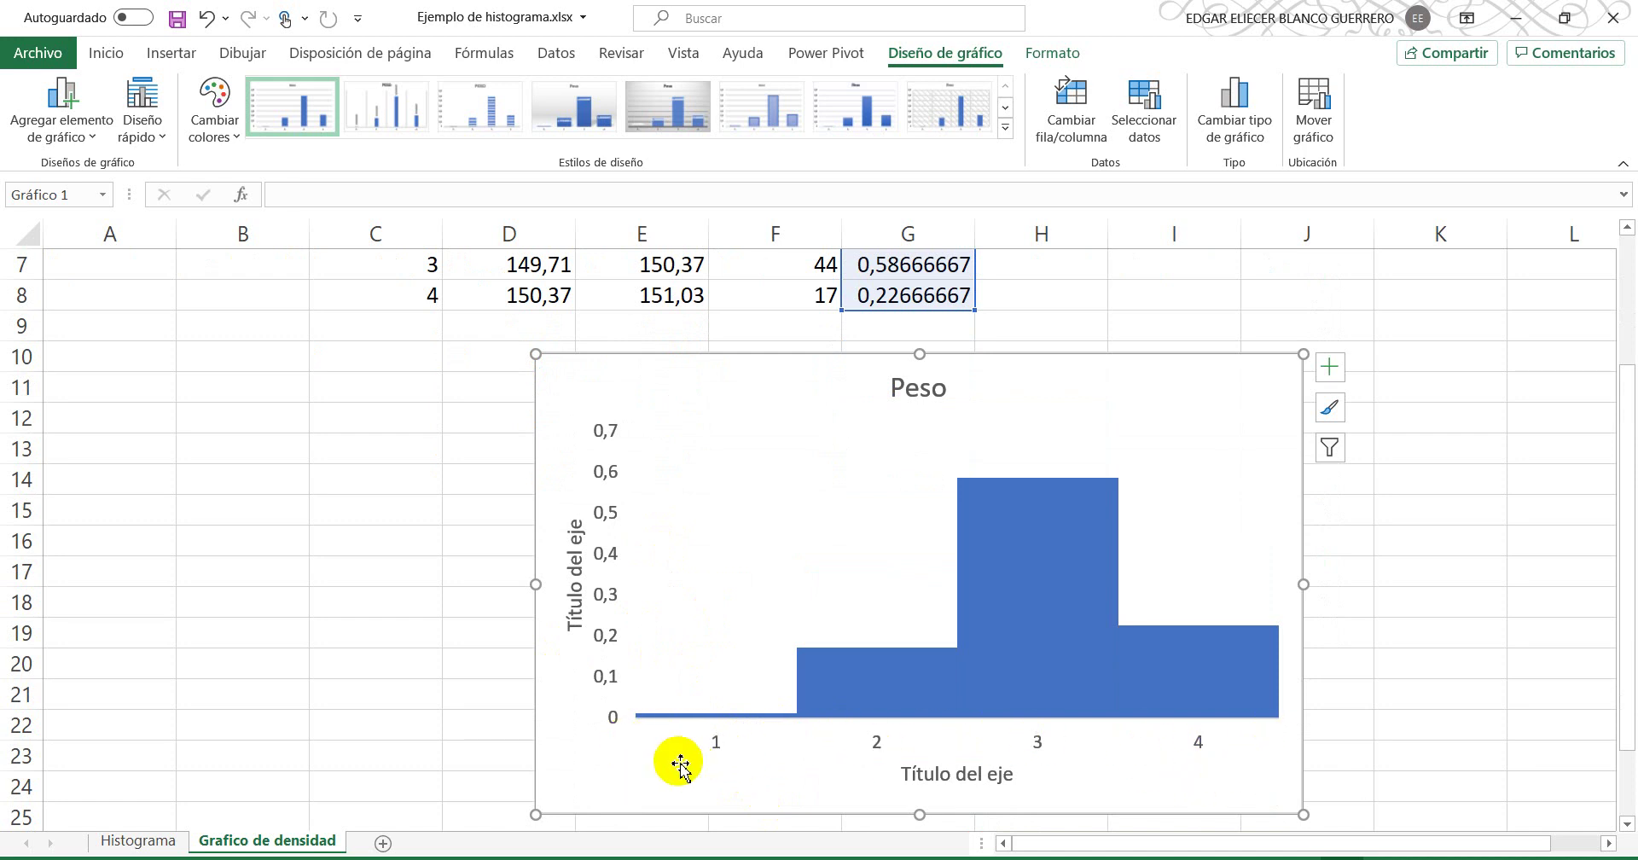
pyautogui.scroll(2, 309, 665)
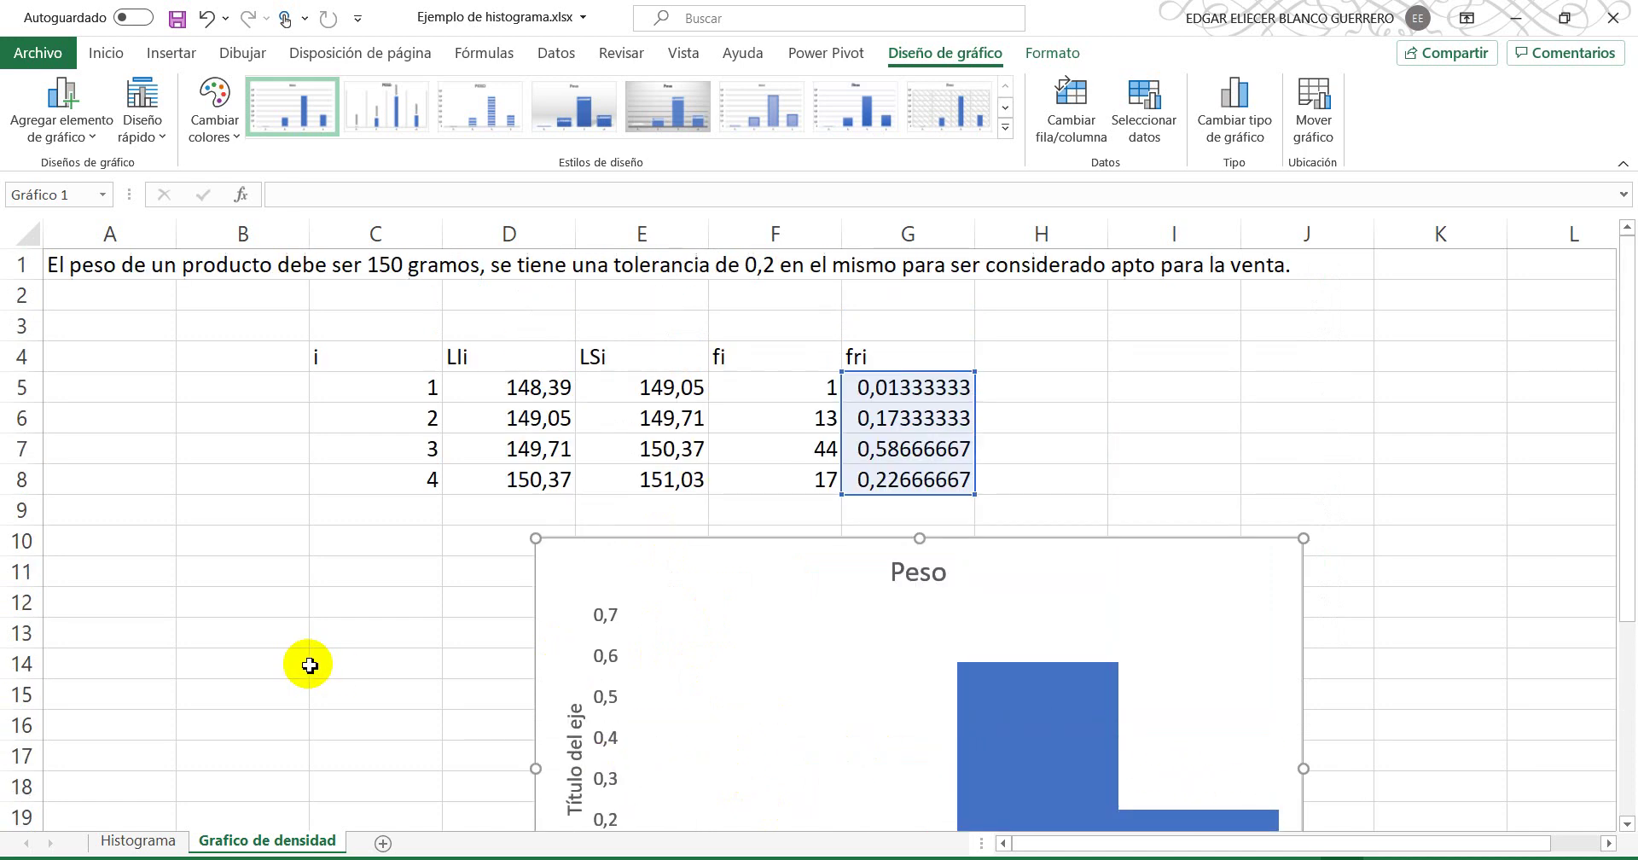
pyautogui.scroll(-4, 310, 662)
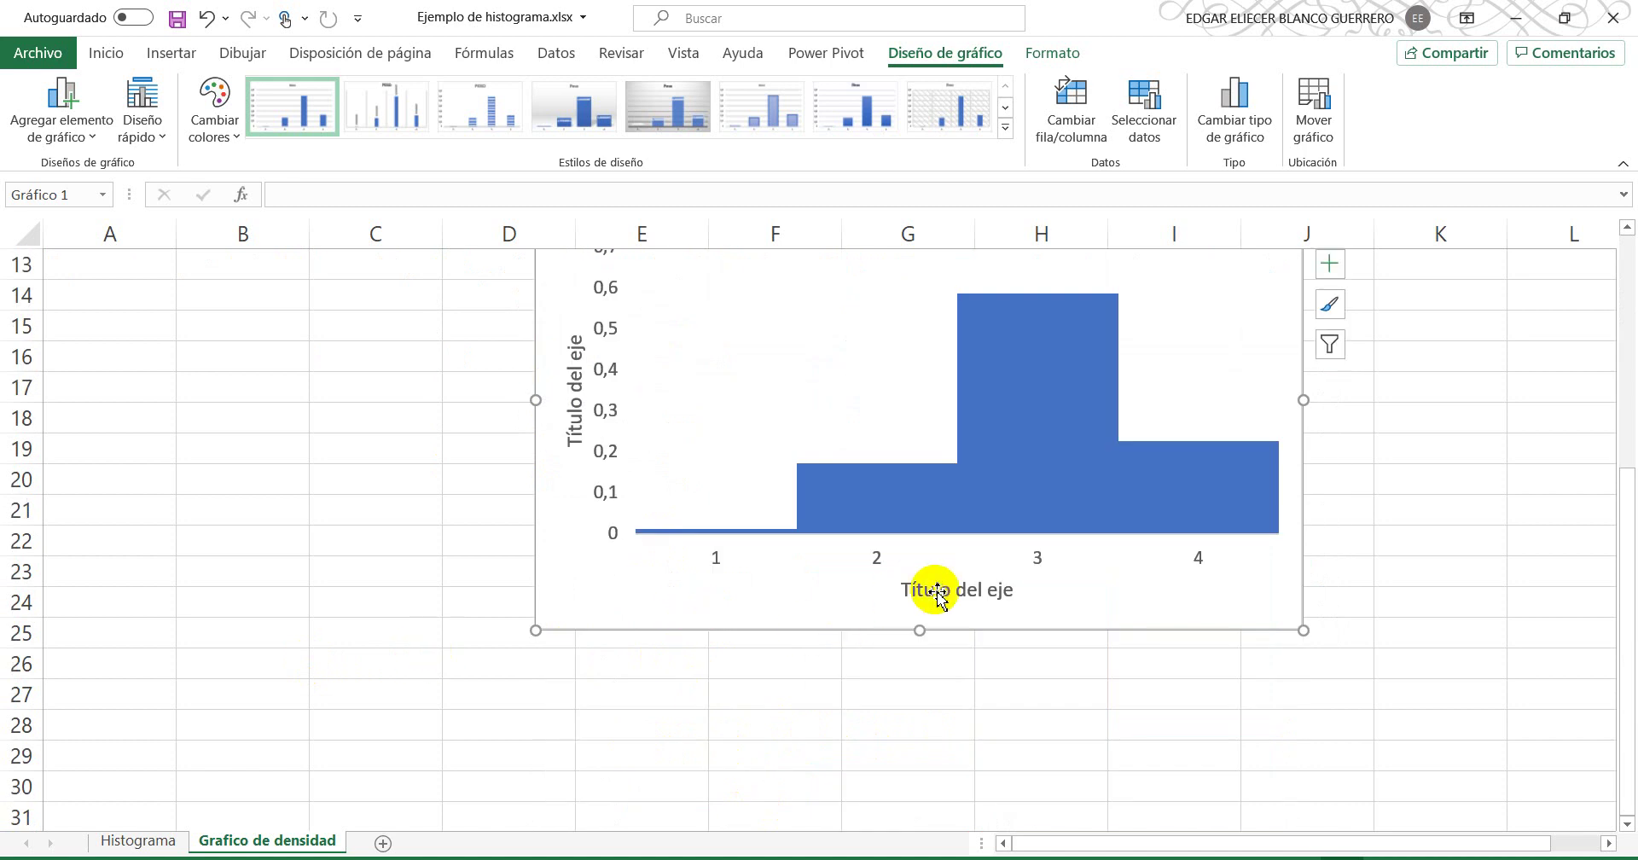
pyautogui.press('Delete')
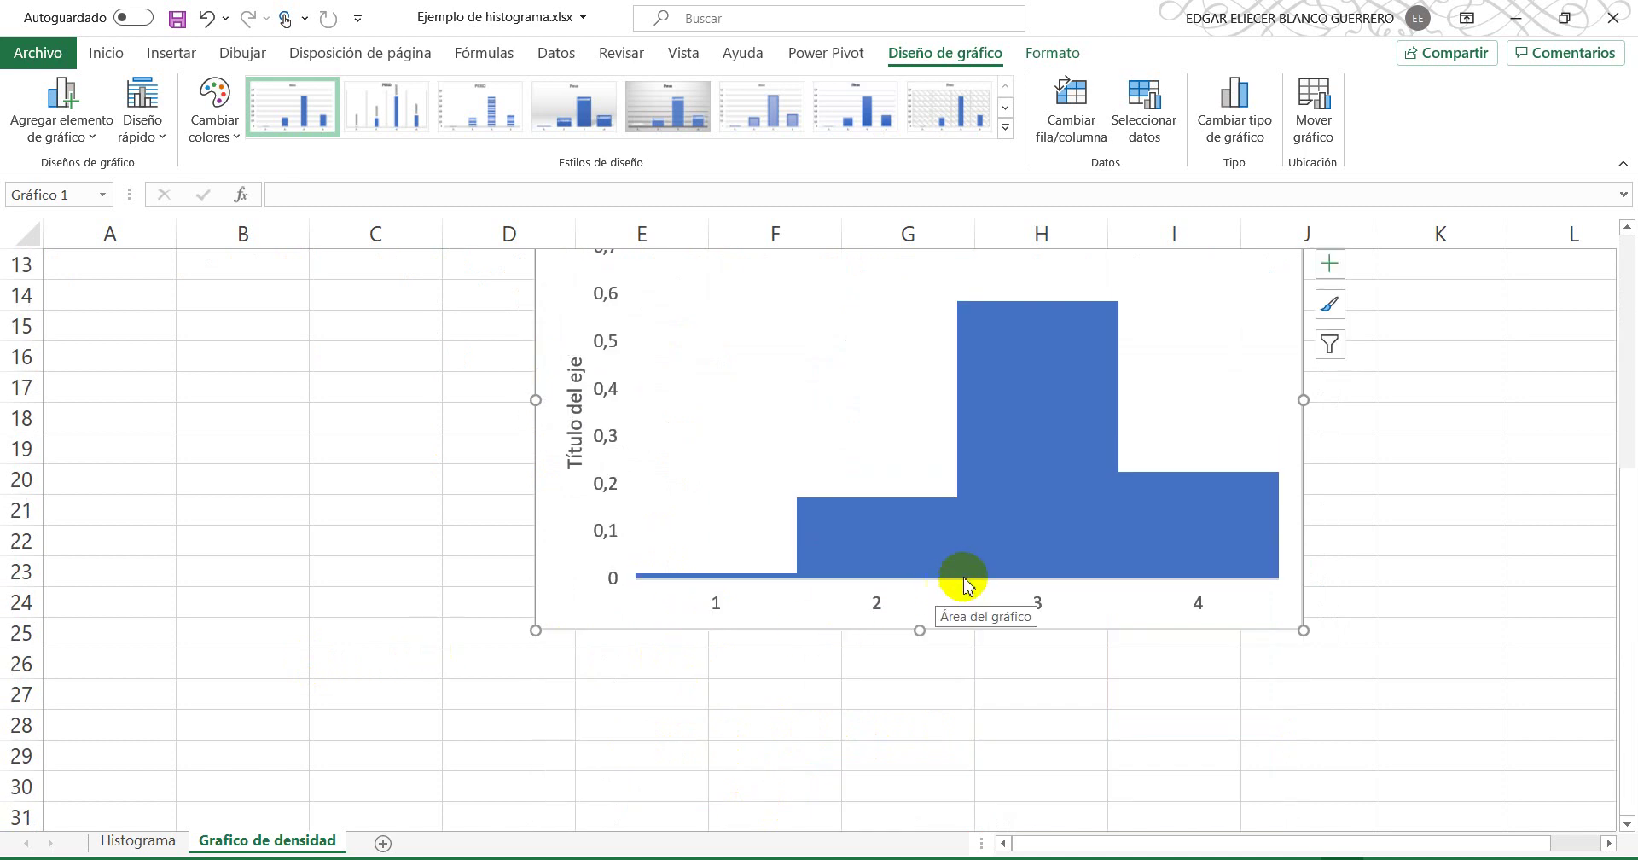
pyautogui.click(1199, 394)
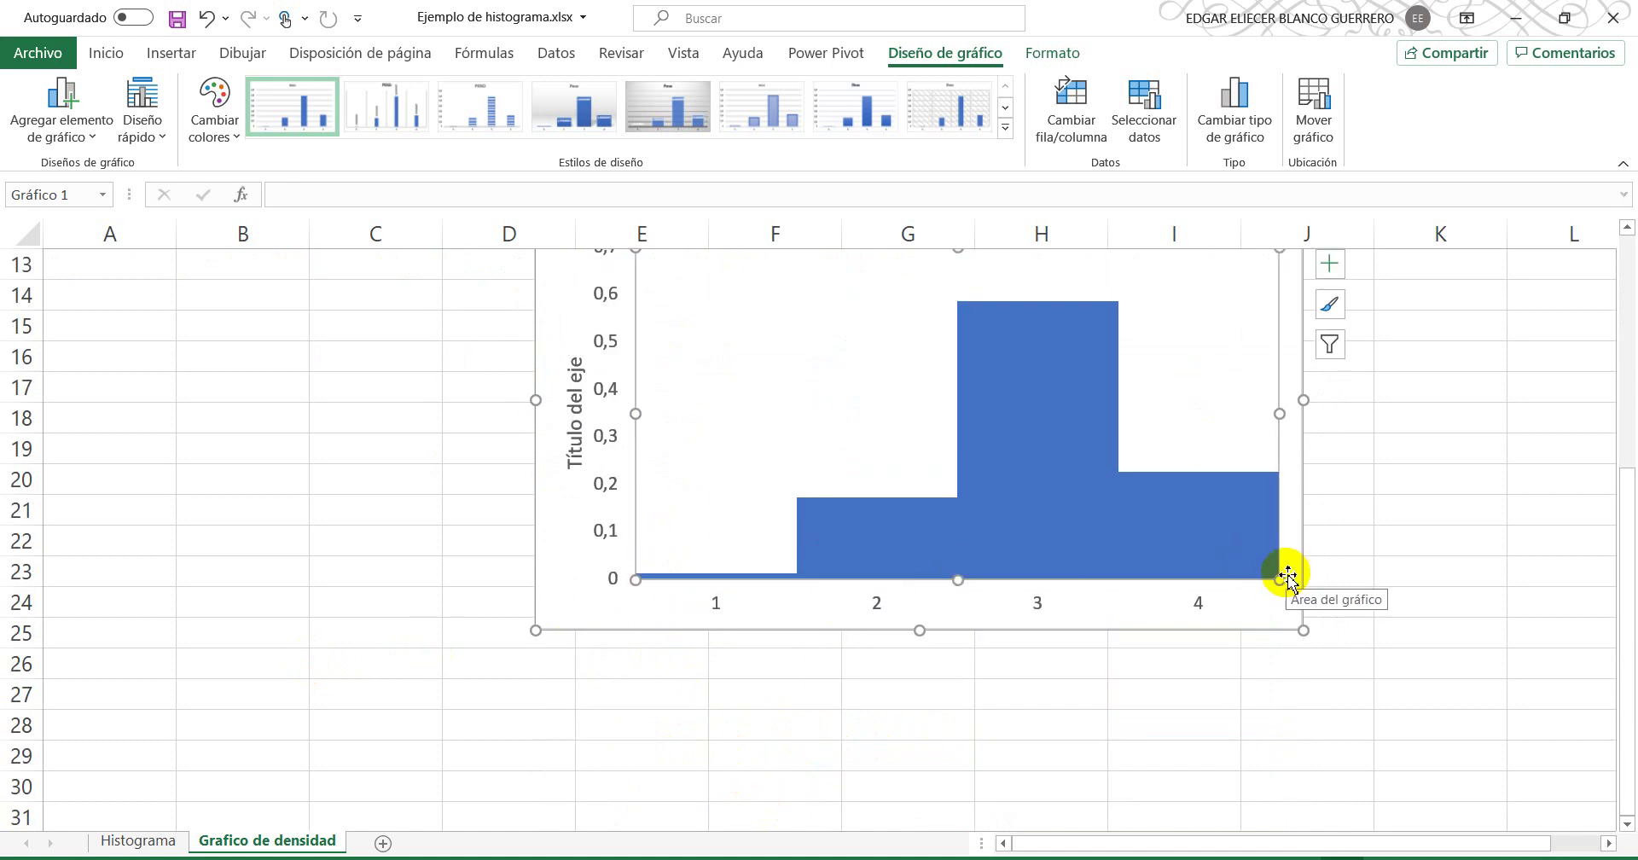
pyautogui.moveTo(1277, 578); pyautogui.dragTo(1235, 555)
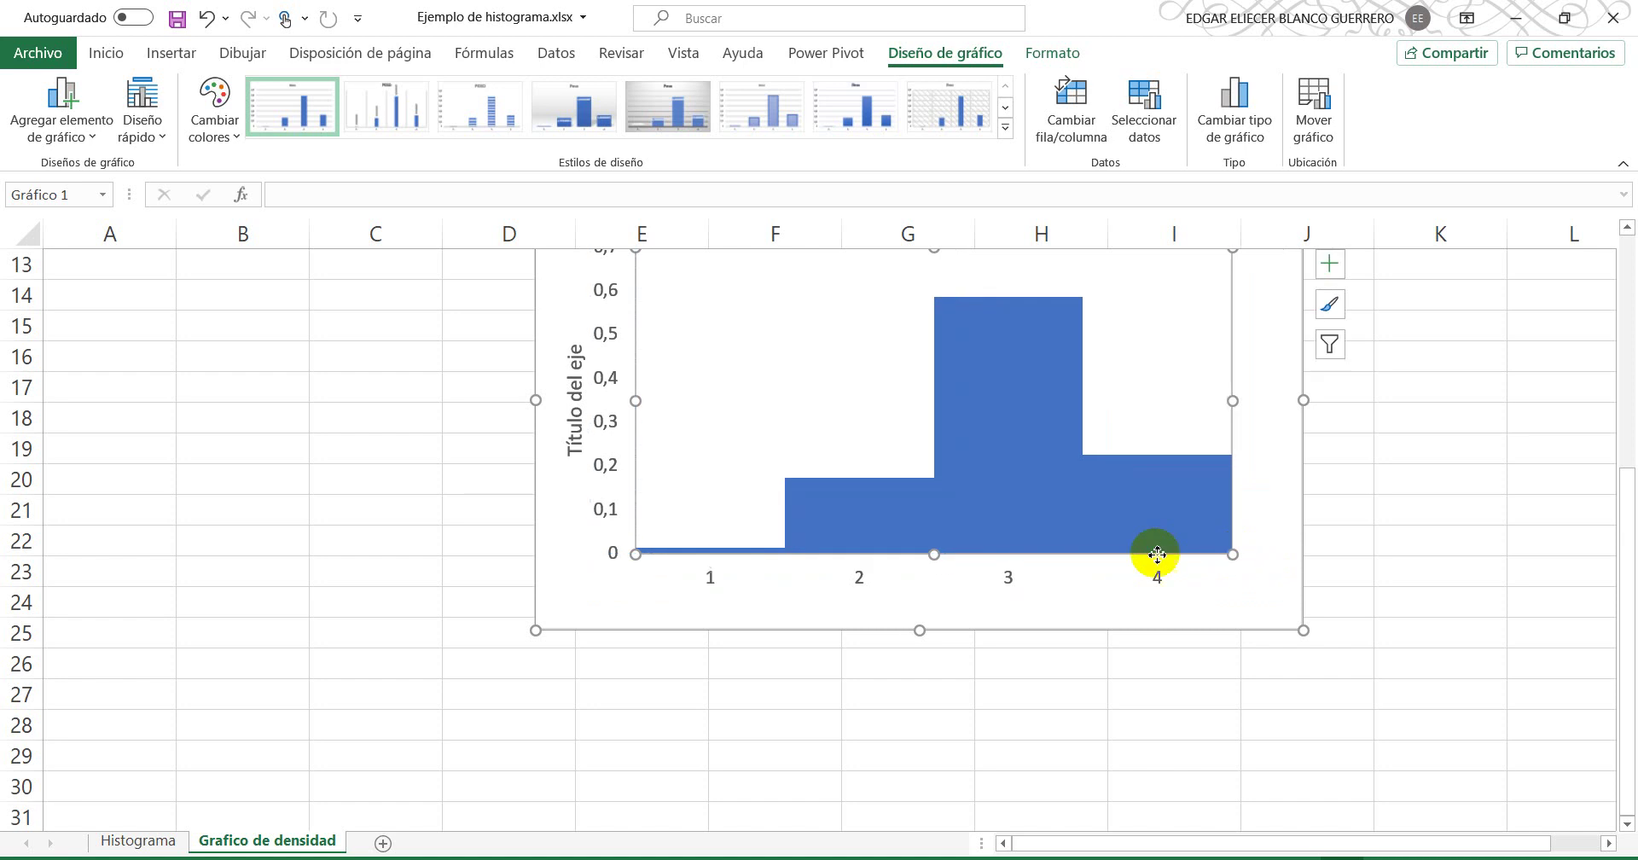
# Step: Draw a text box about 11.13 cm wide and 0.73 cm high over the chart's horizontal axis labels, containing the placeholder 45454
pyautogui.click(704, 576)
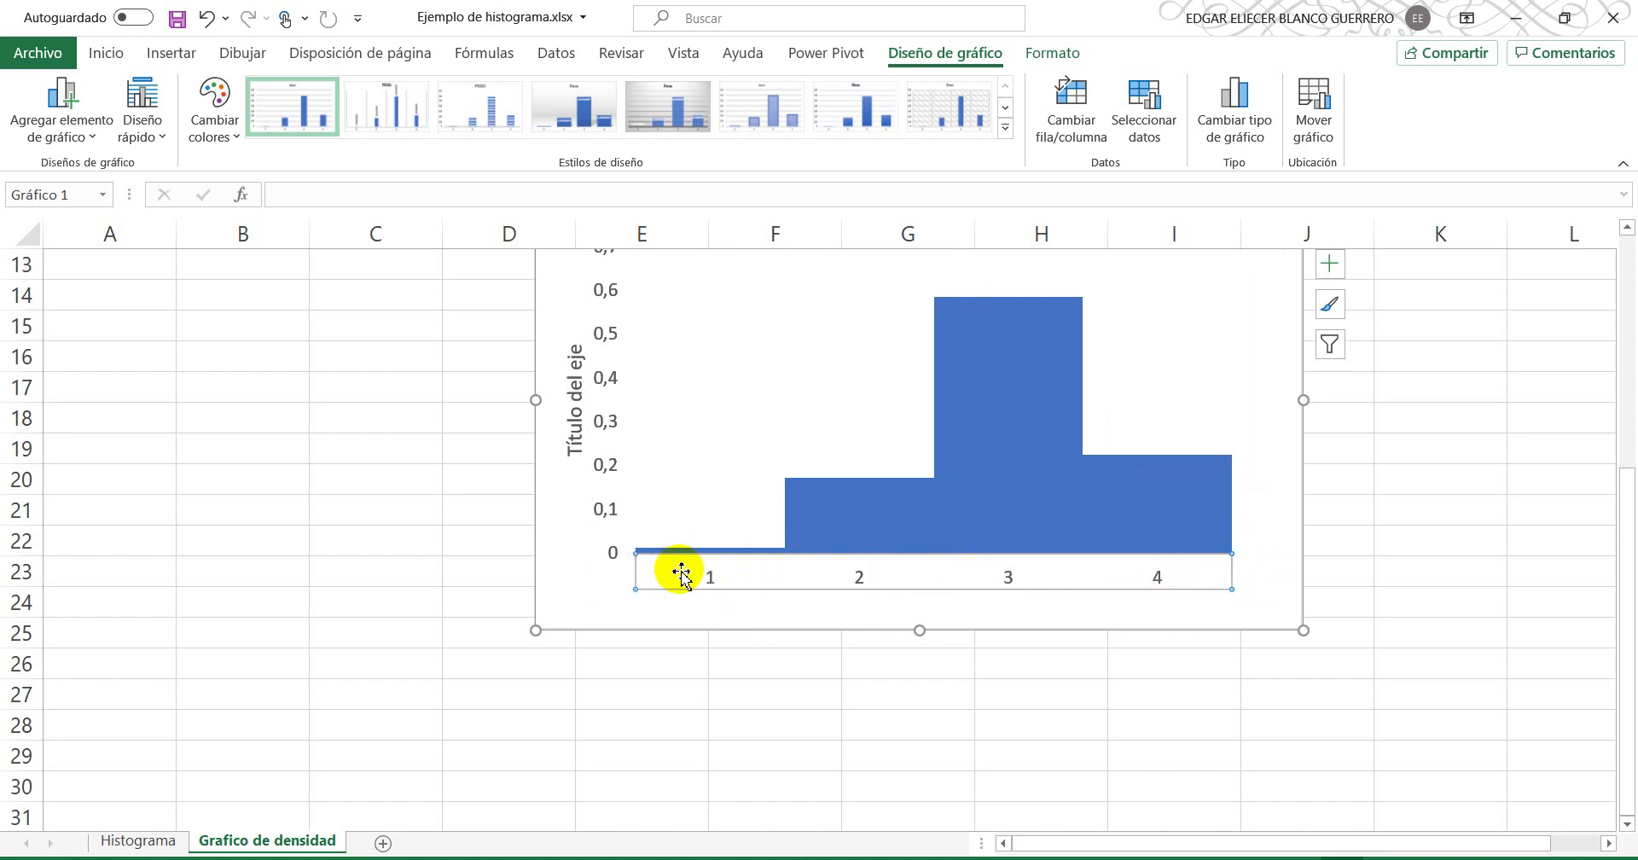
pyautogui.scroll(3, 493, 571)
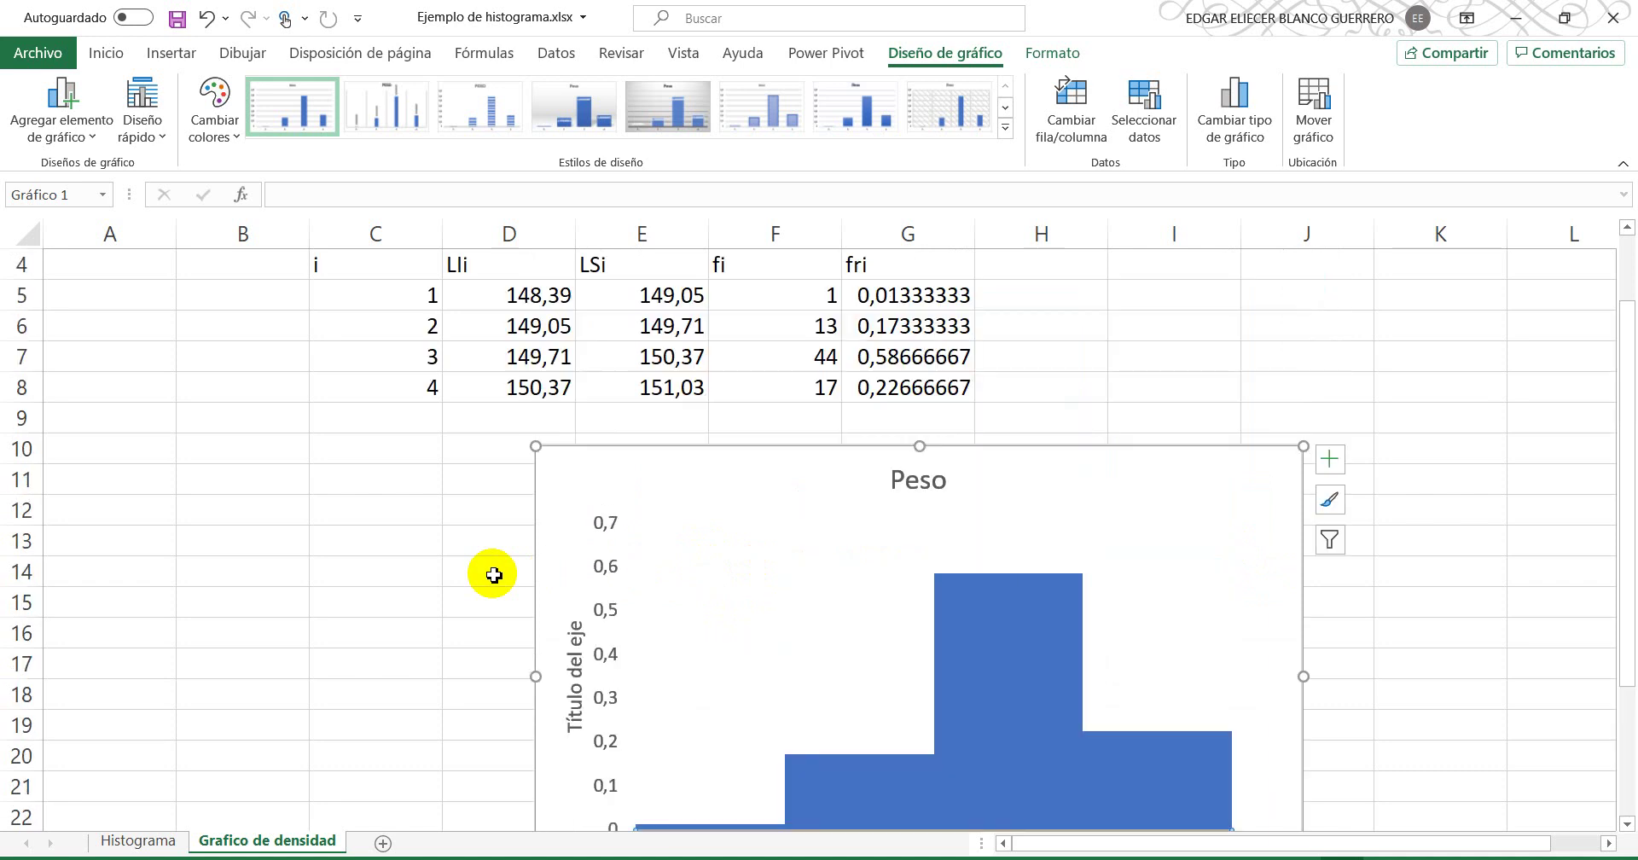
pyautogui.scroll(-1, 493, 574)
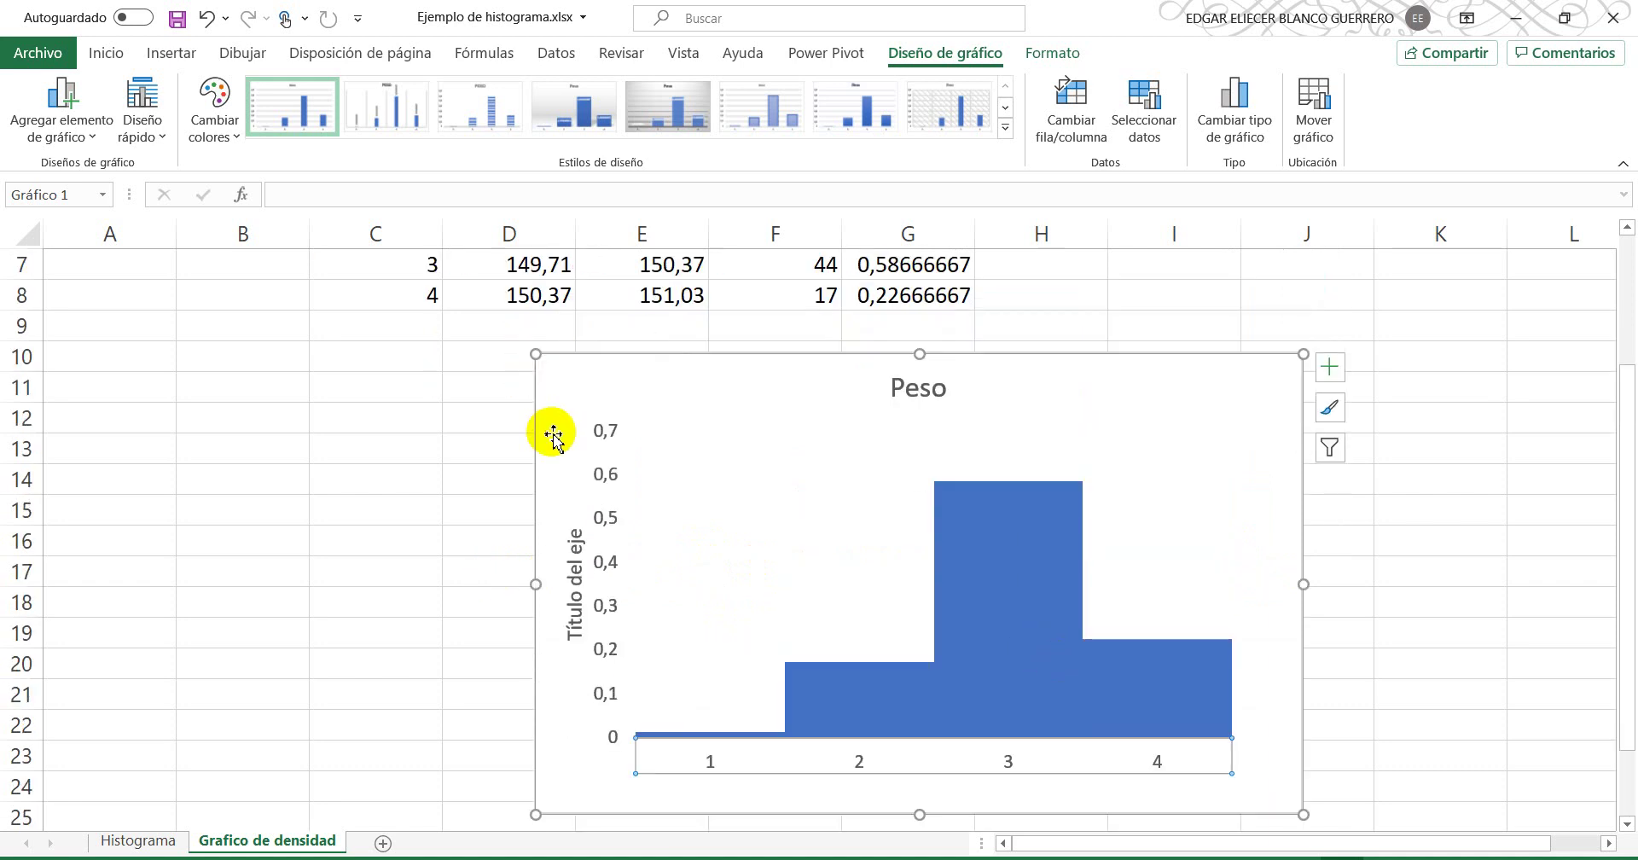
pyautogui.click(171, 53)
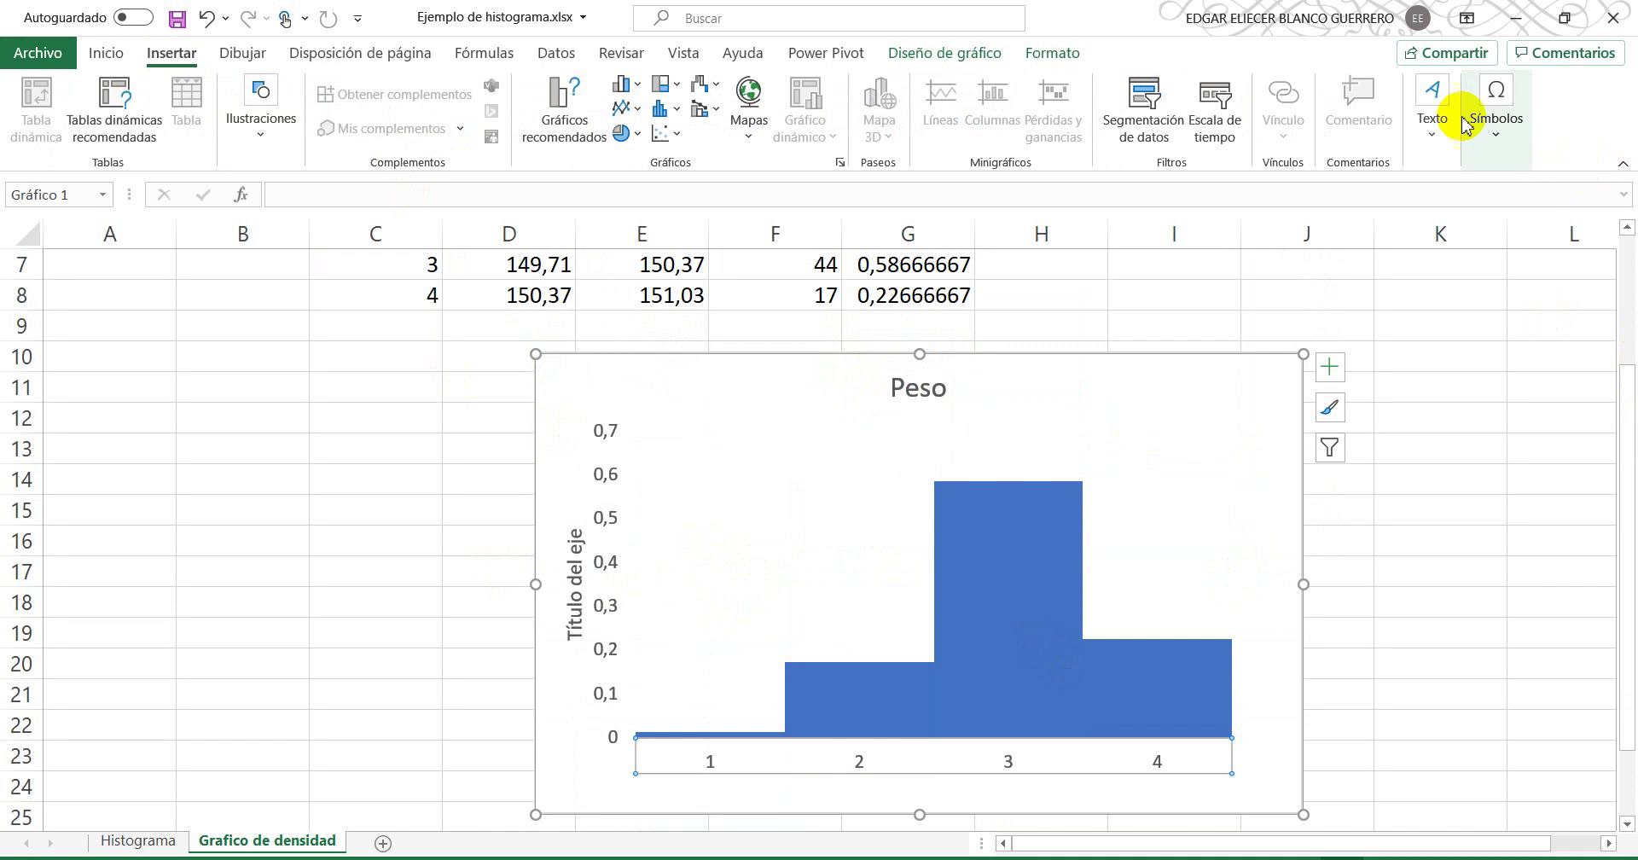
pyautogui.click(1432, 107)
pyautogui.click(1406, 195)
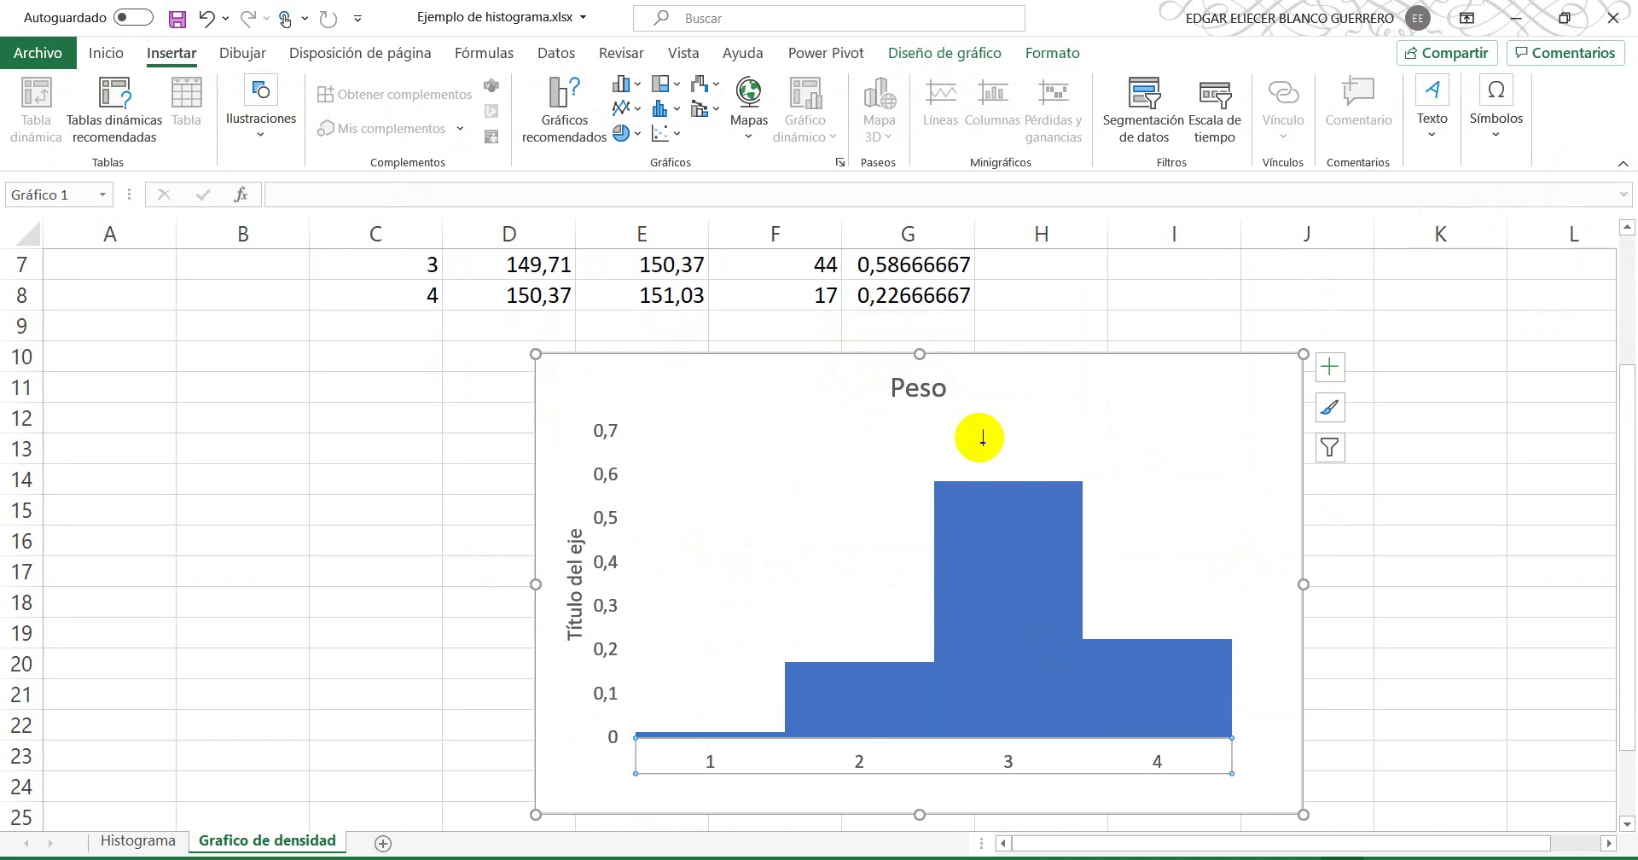
pyautogui.scroll(-5, 636, 355)
pyautogui.scroll(2, 629, 428)
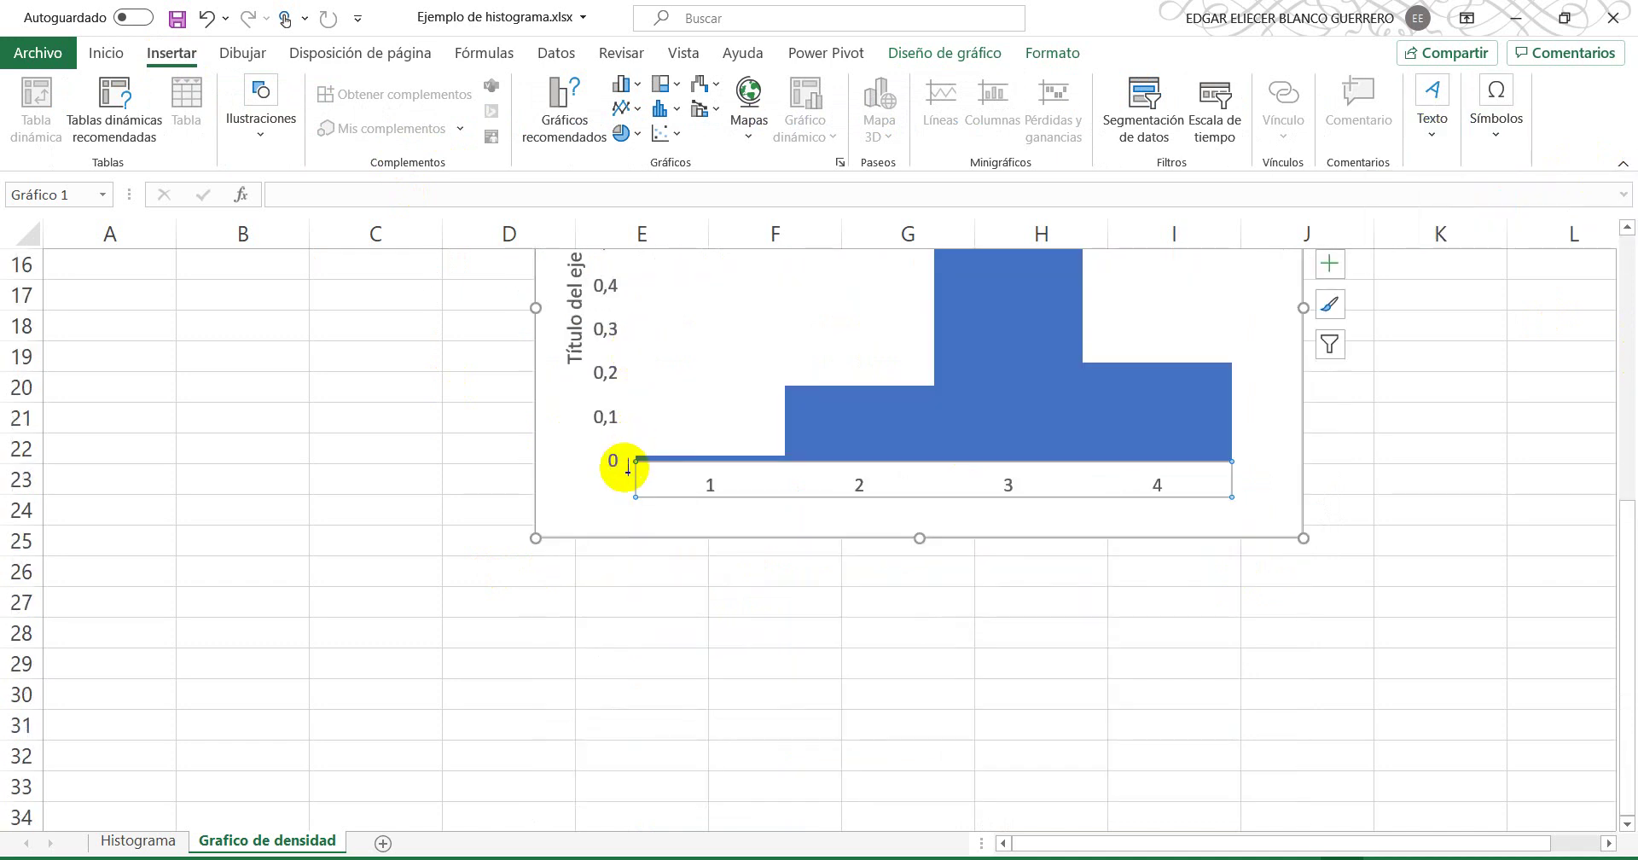
pyautogui.moveTo(620, 464); pyautogui.dragTo(1294, 510)
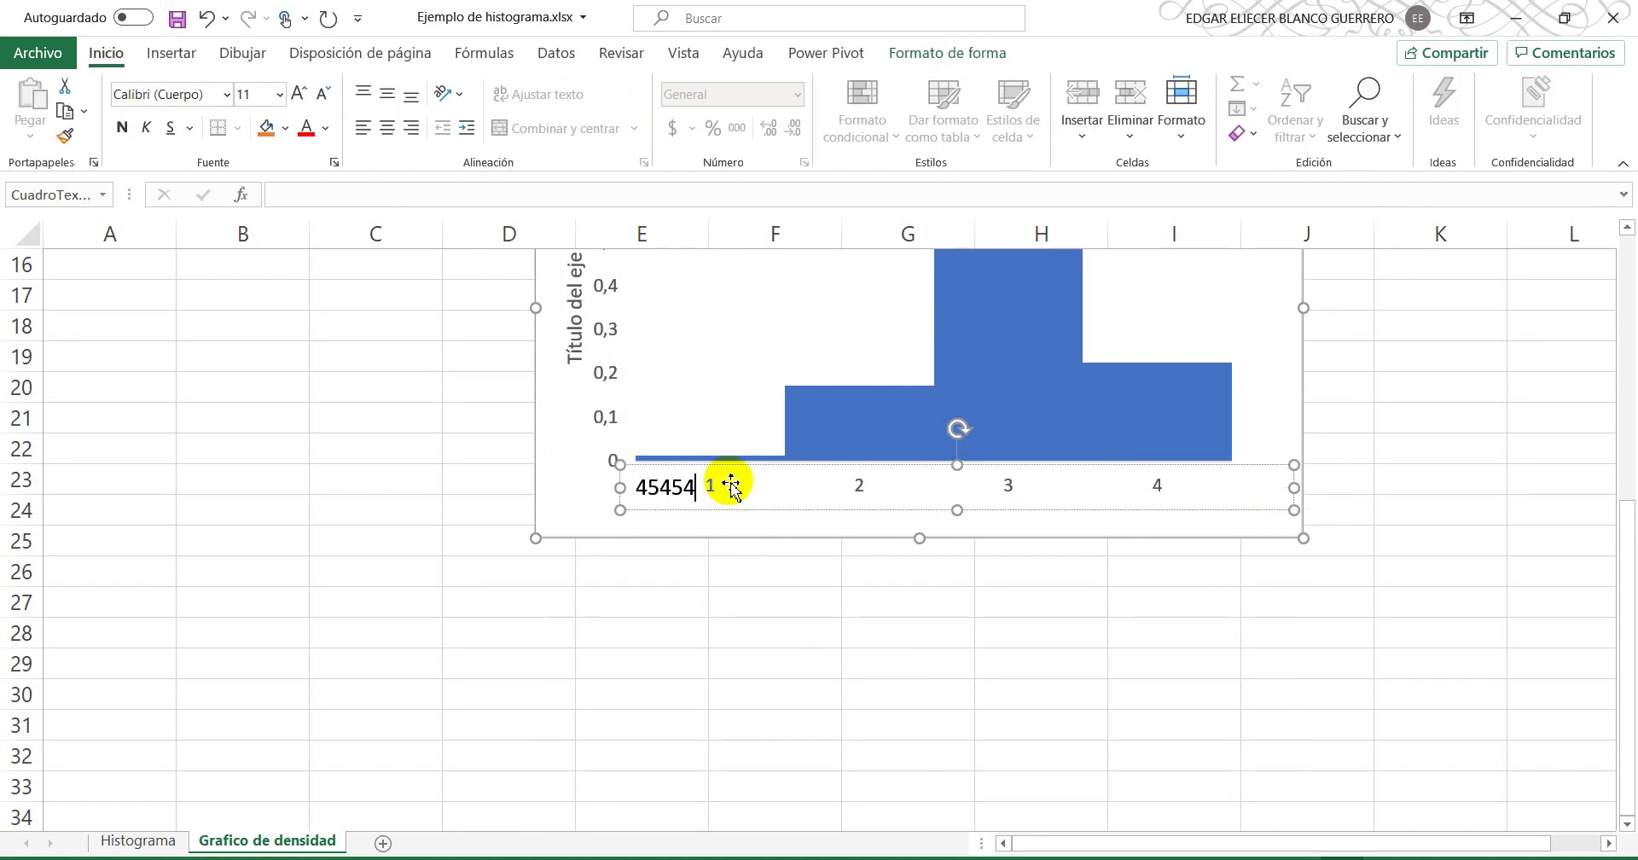
pyautogui.click(468, 574)
# Step: Replace the placeholder in the text box with the lower class limits copied from D5:D8, pasted as text only
pyautogui.scroll(4, 421, 611)
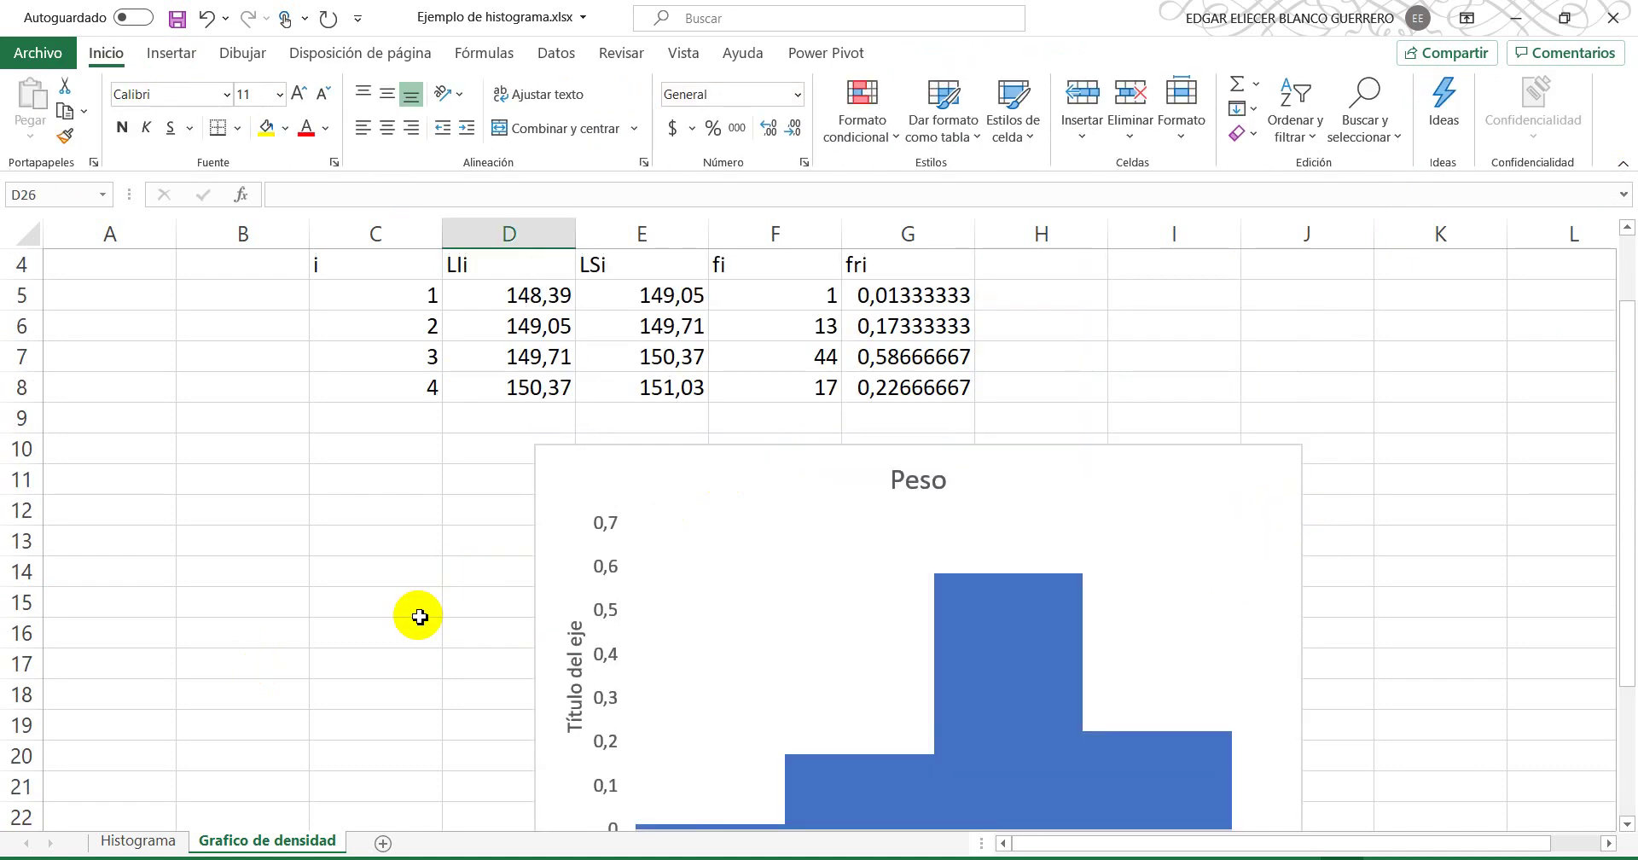
pyautogui.scroll(1, 436, 554)
pyautogui.moveTo(483, 391); pyautogui.dragTo(480, 483)
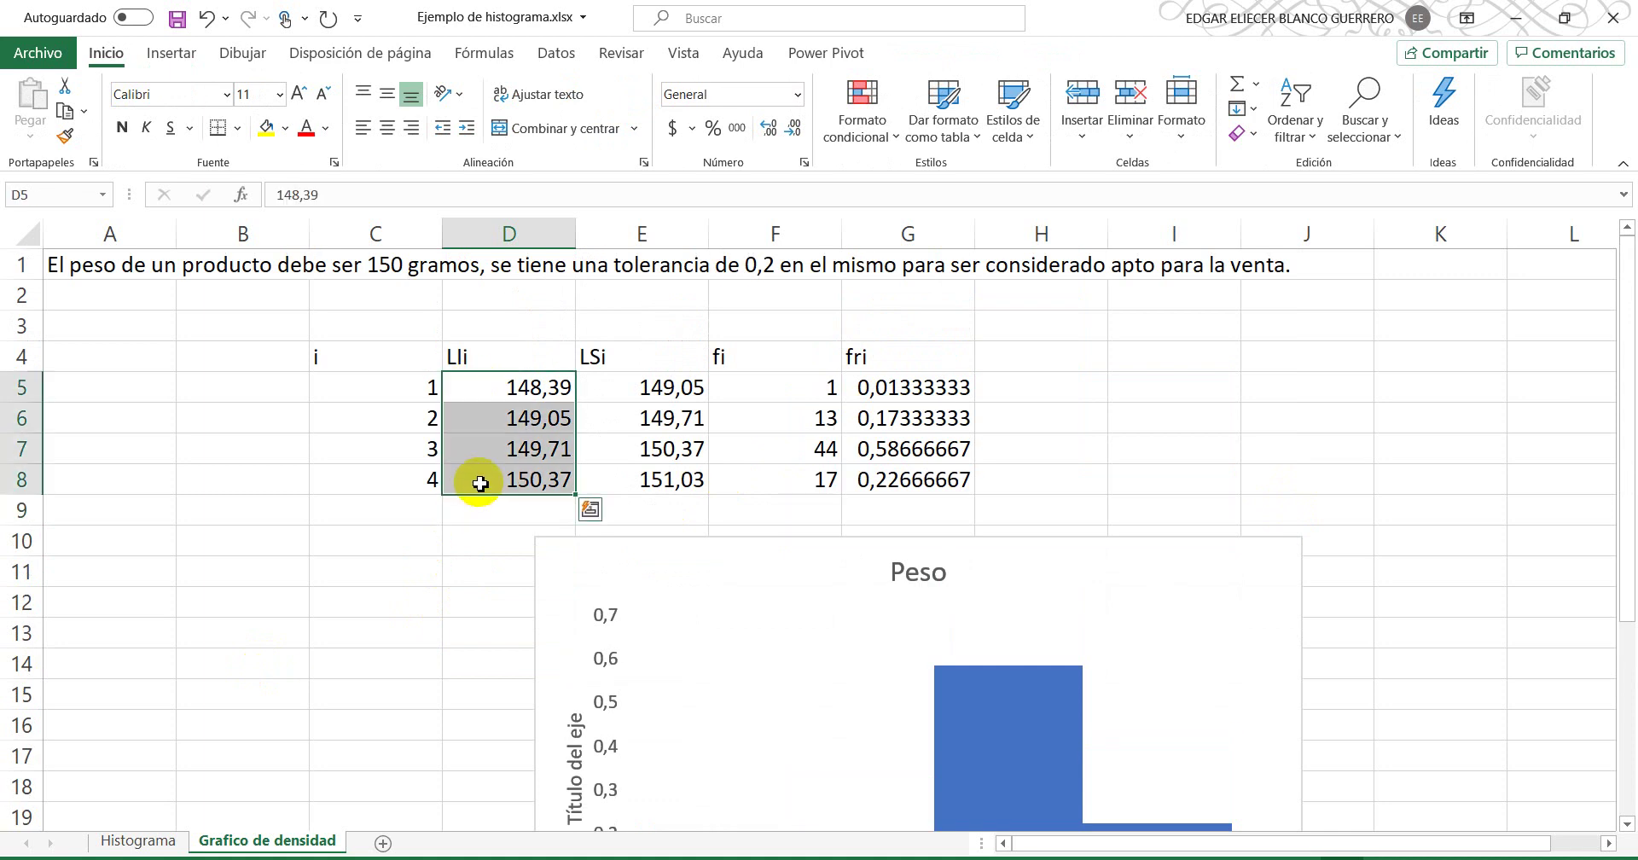
pyautogui.hotkey('ctrl', 'c')
pyautogui.scroll(-2, 476, 516)
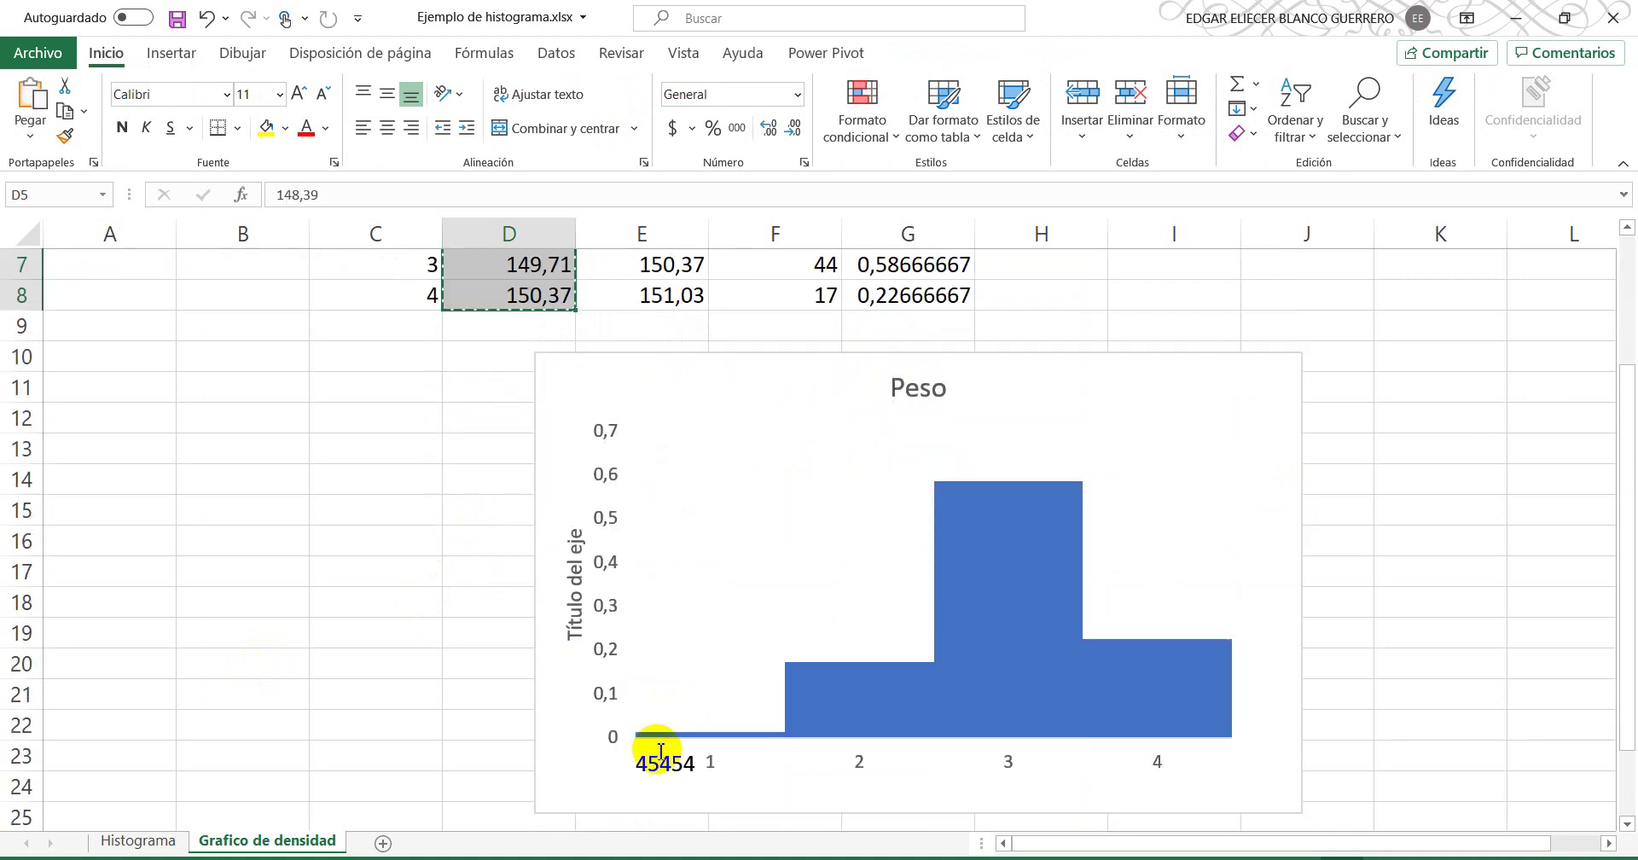
pyautogui.moveTo(661, 753); pyautogui.dragTo(622, 762)
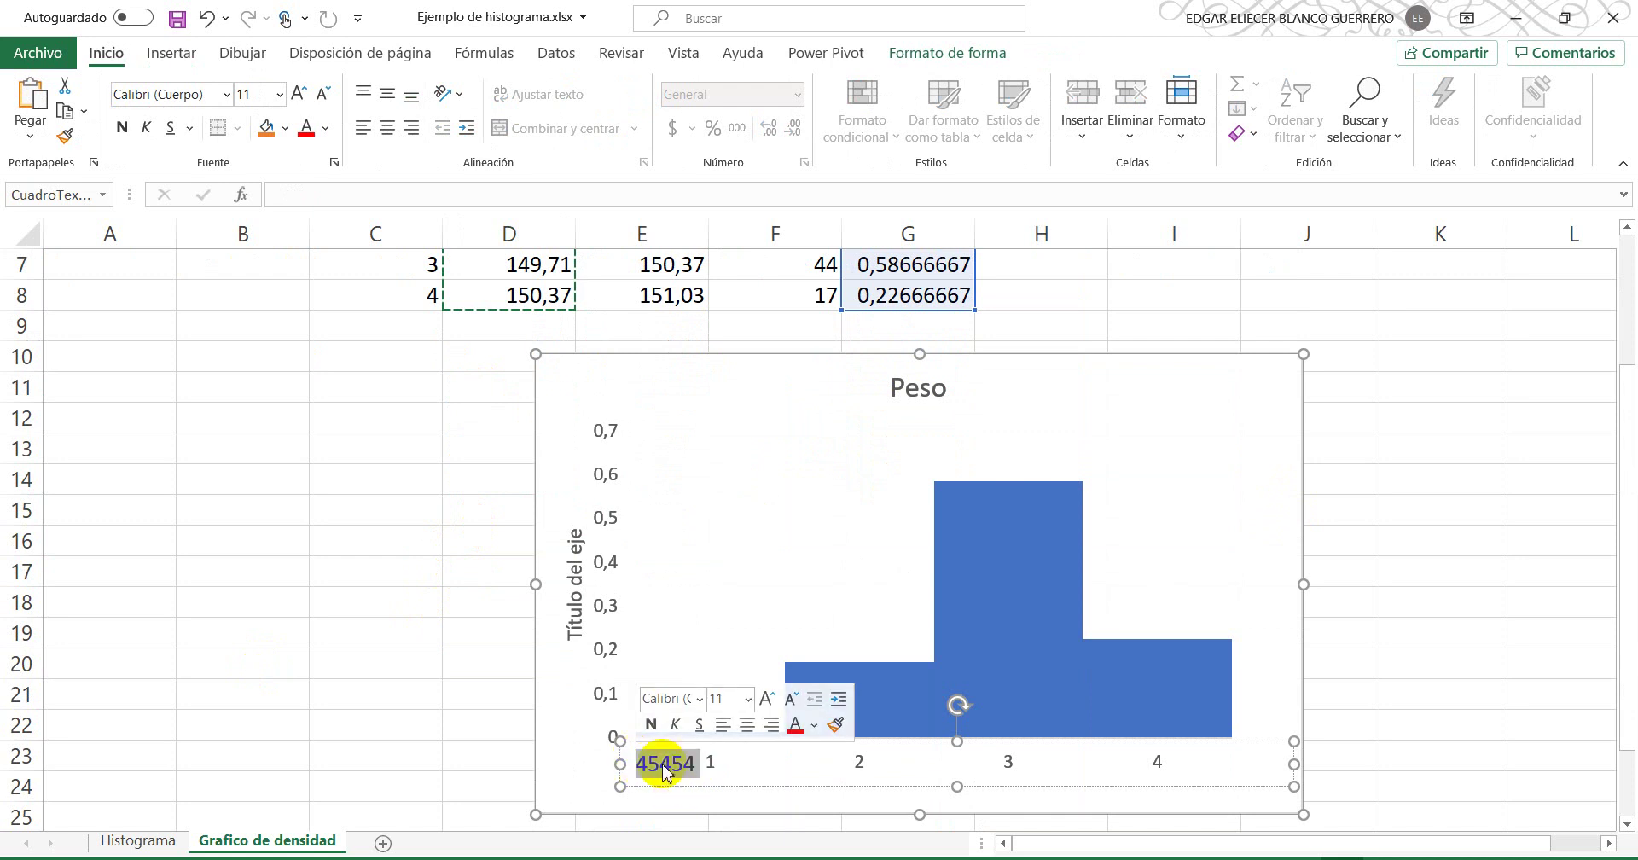
pyautogui.rightClick(665, 767)
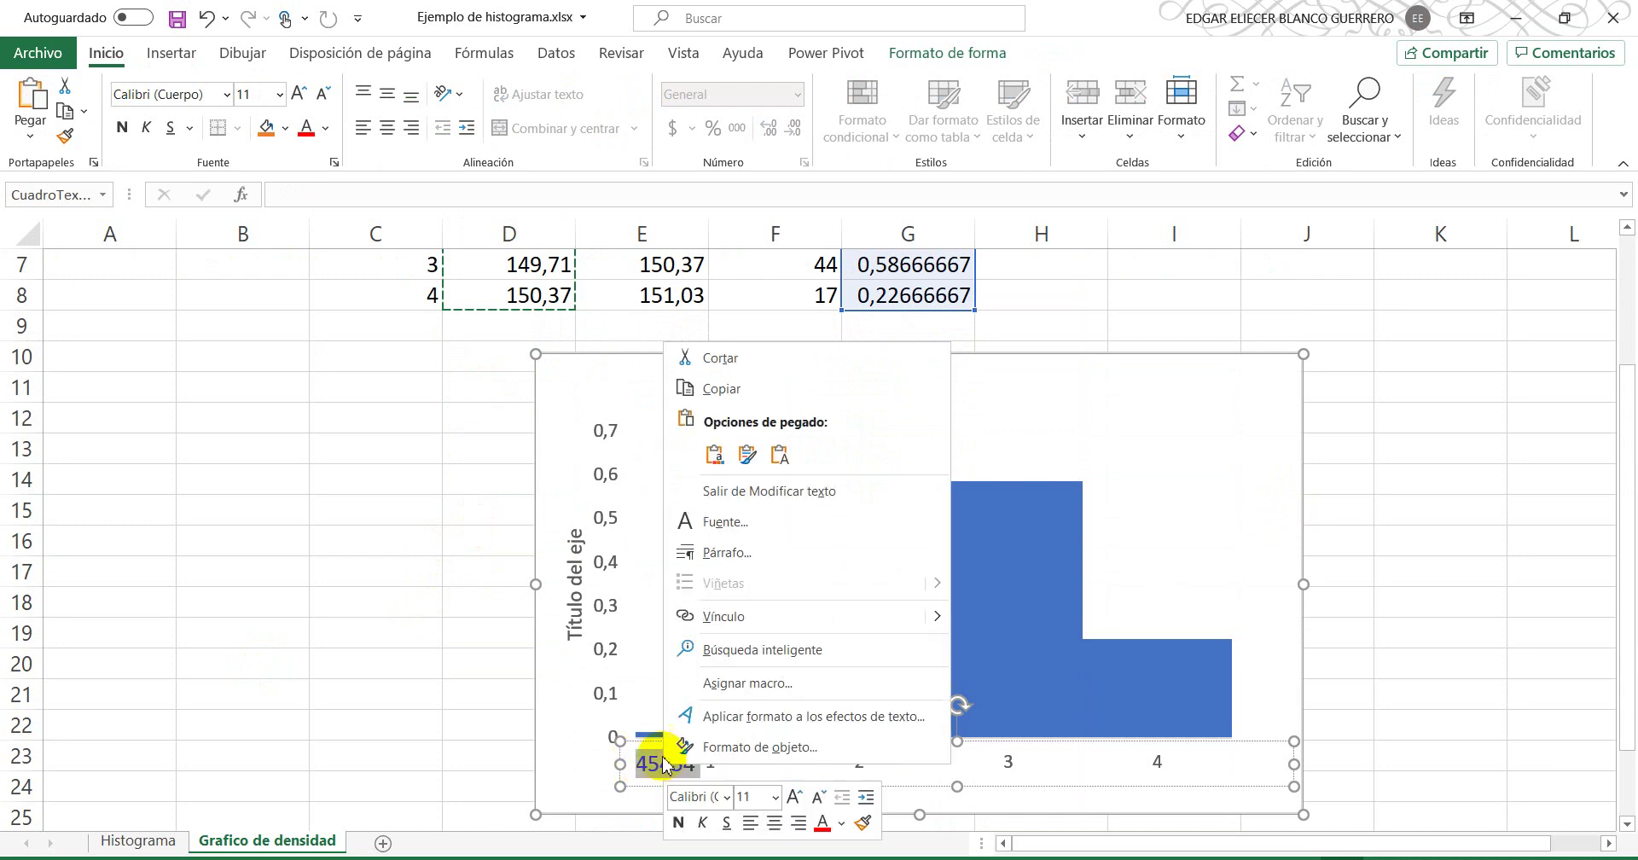
pyautogui.click(778, 455)
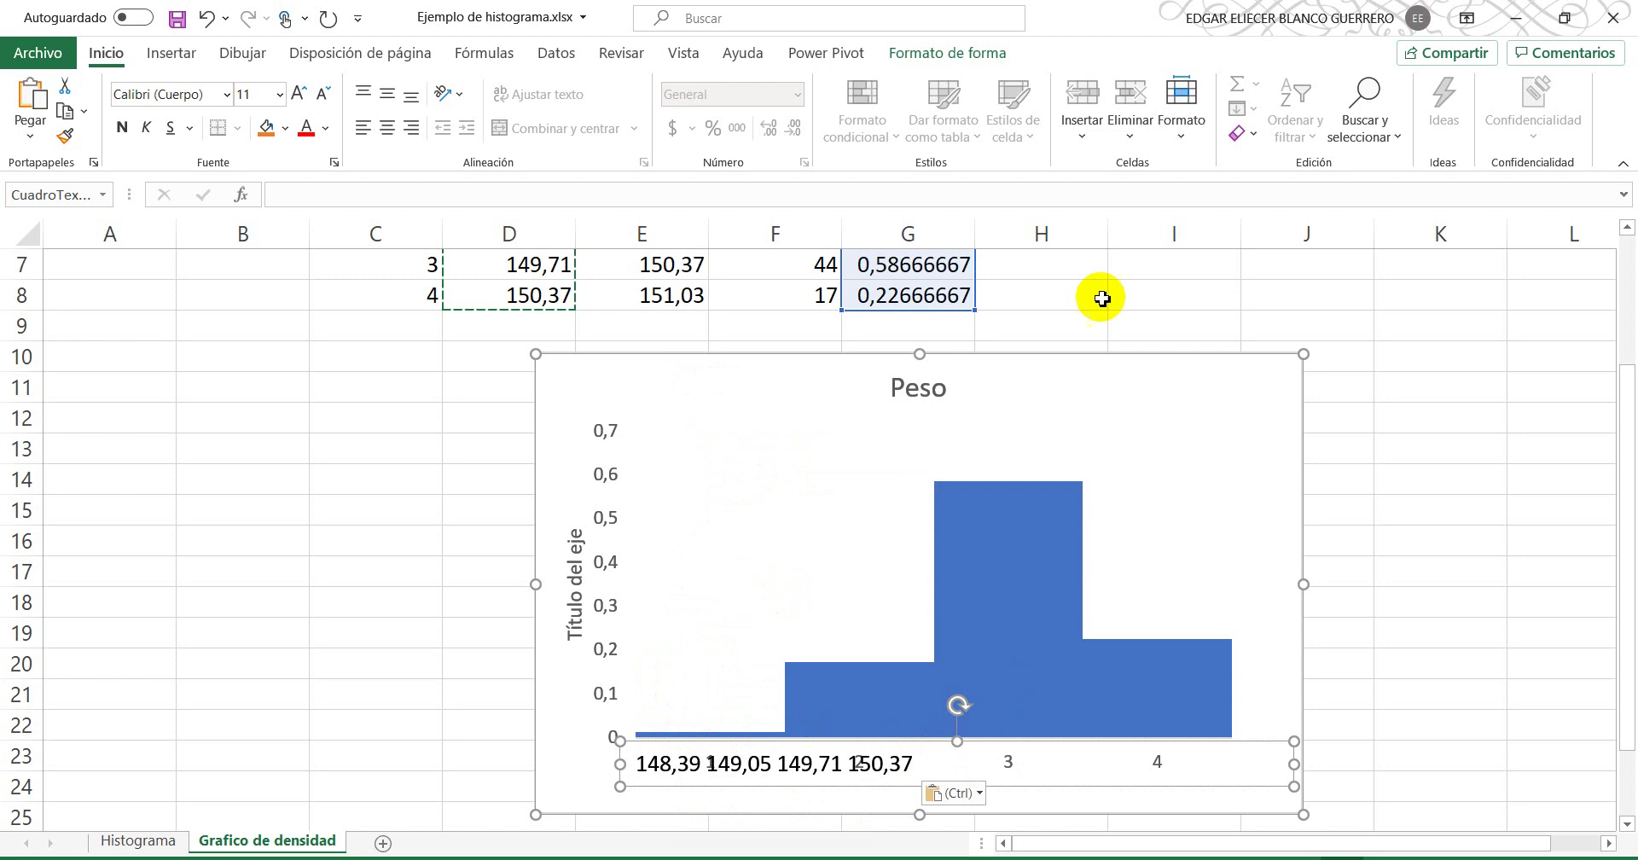
# Step: Fill the class limits text box with white to cover the original axis labels
pyautogui.click(941, 54)
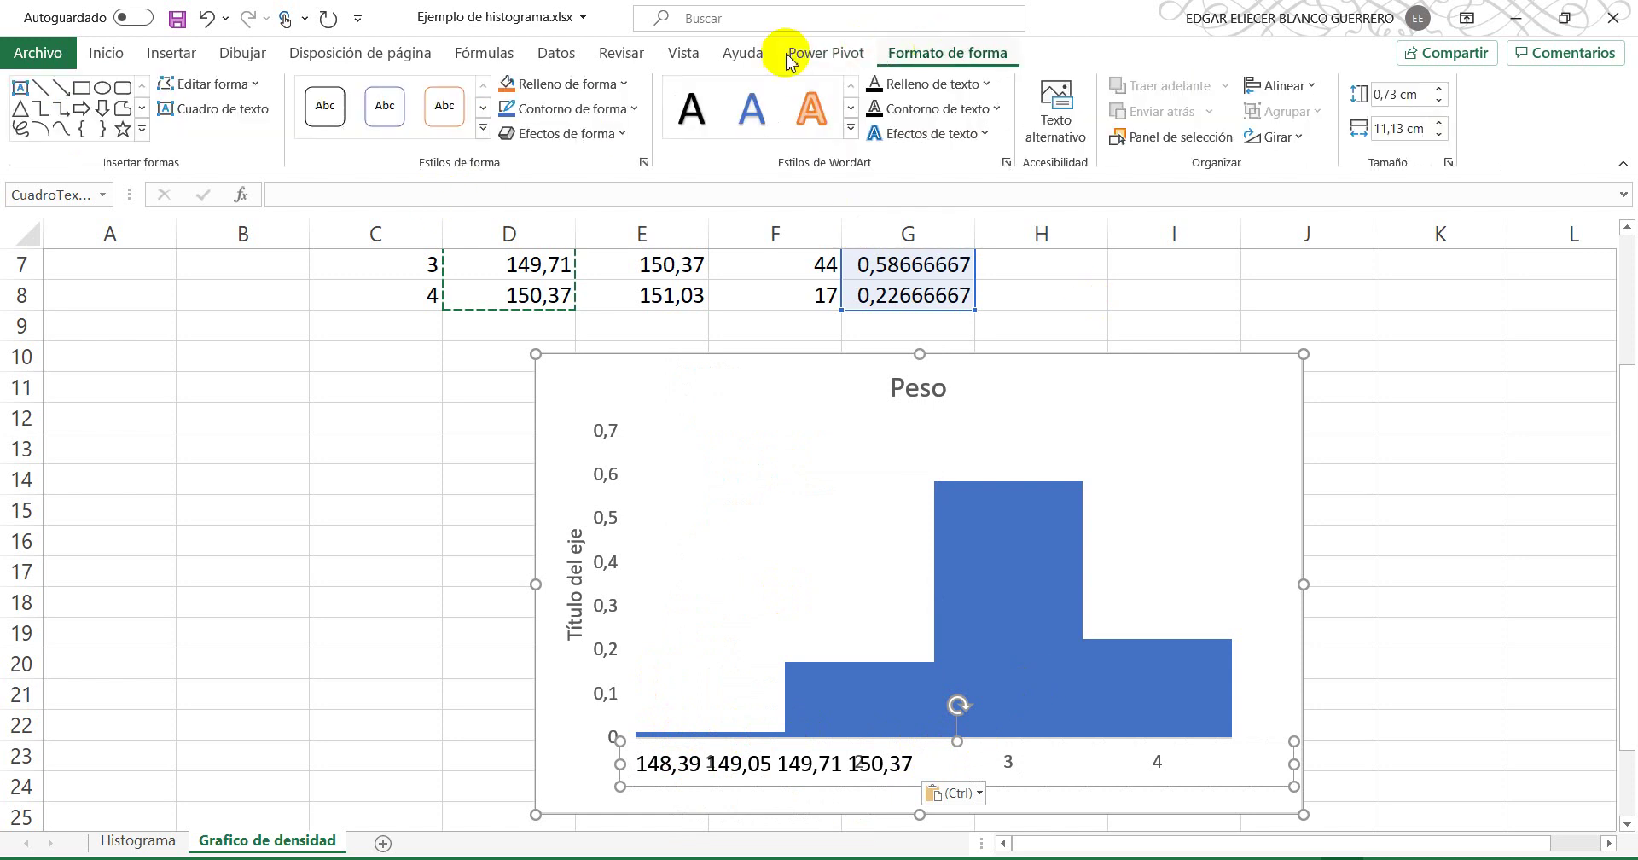
pyautogui.click(579, 109)
pyautogui.click(516, 84)
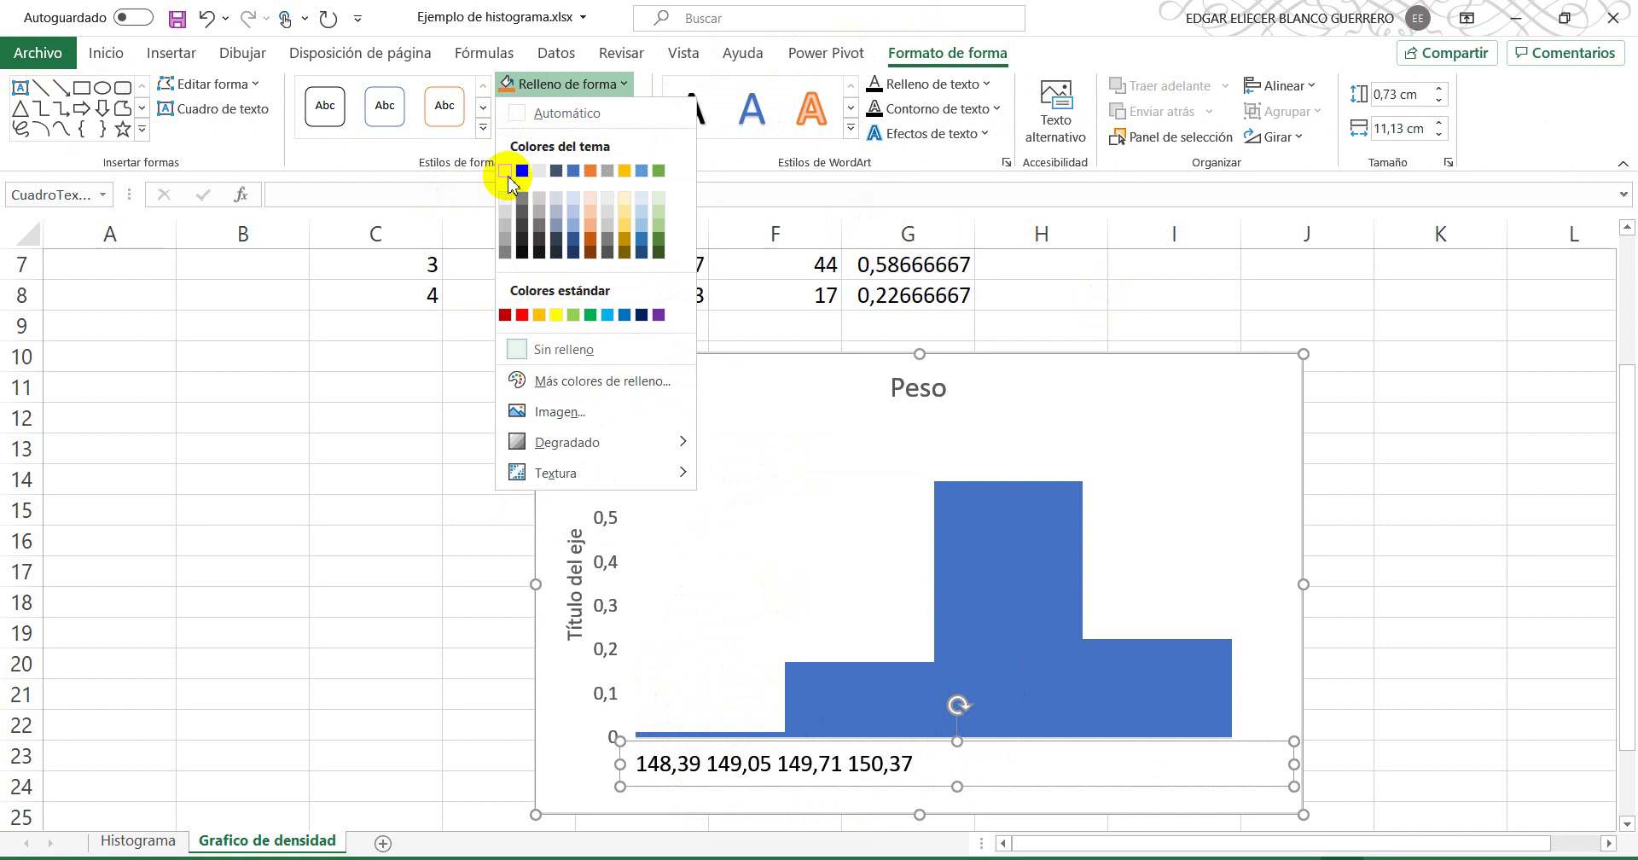
pyautogui.click(506, 171)
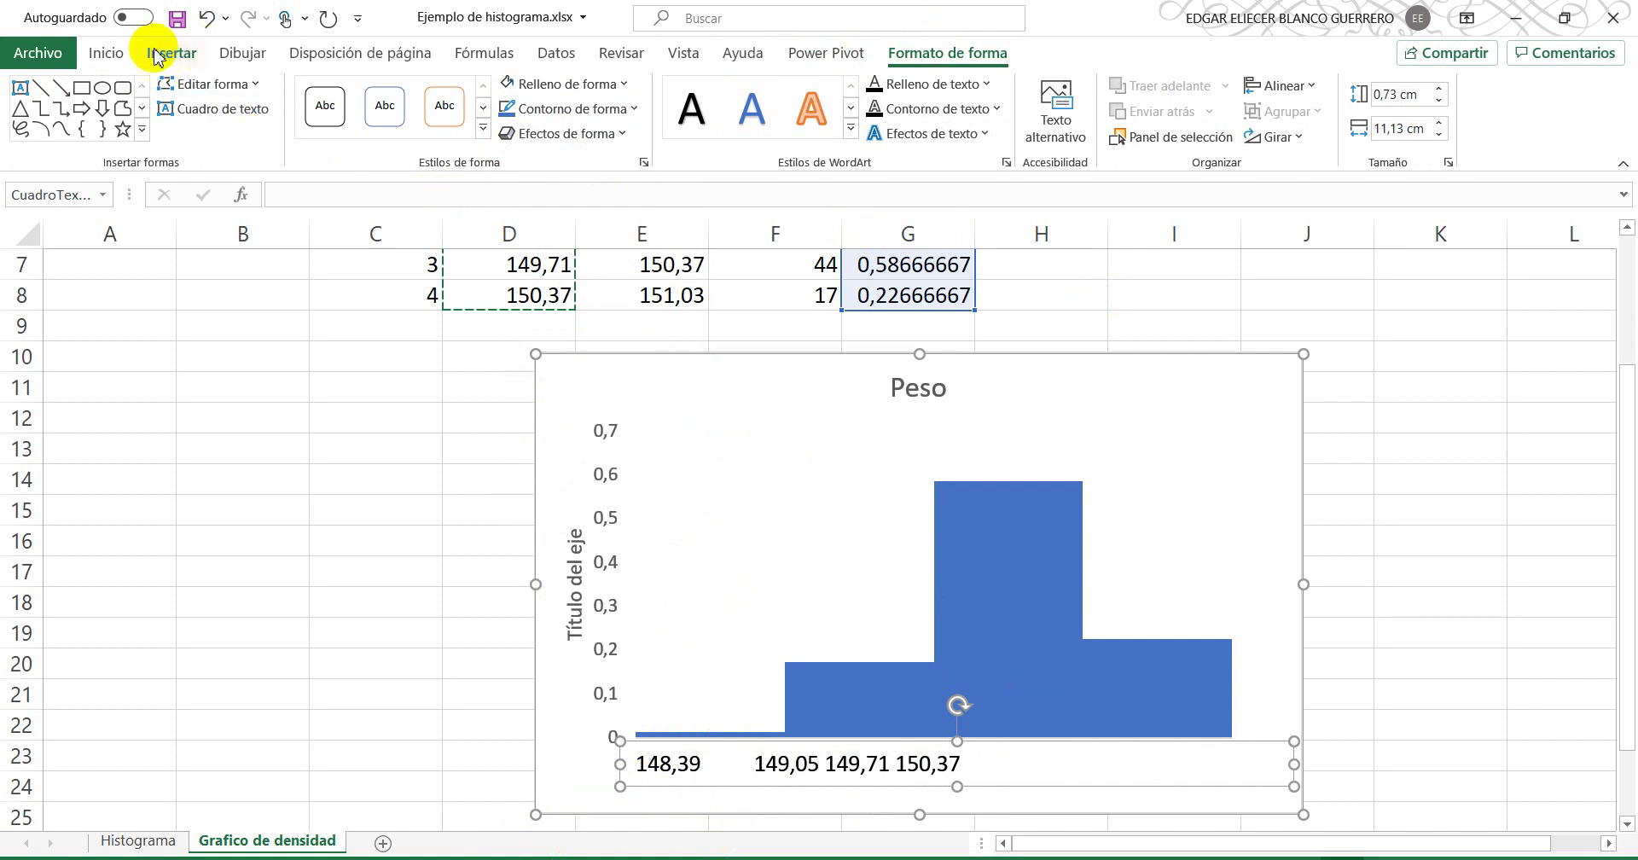
# Step: Reduce the text box font size to 10 and change its font colour to a dark grey
pyautogui.click(107, 53)
pyautogui.click(321, 113)
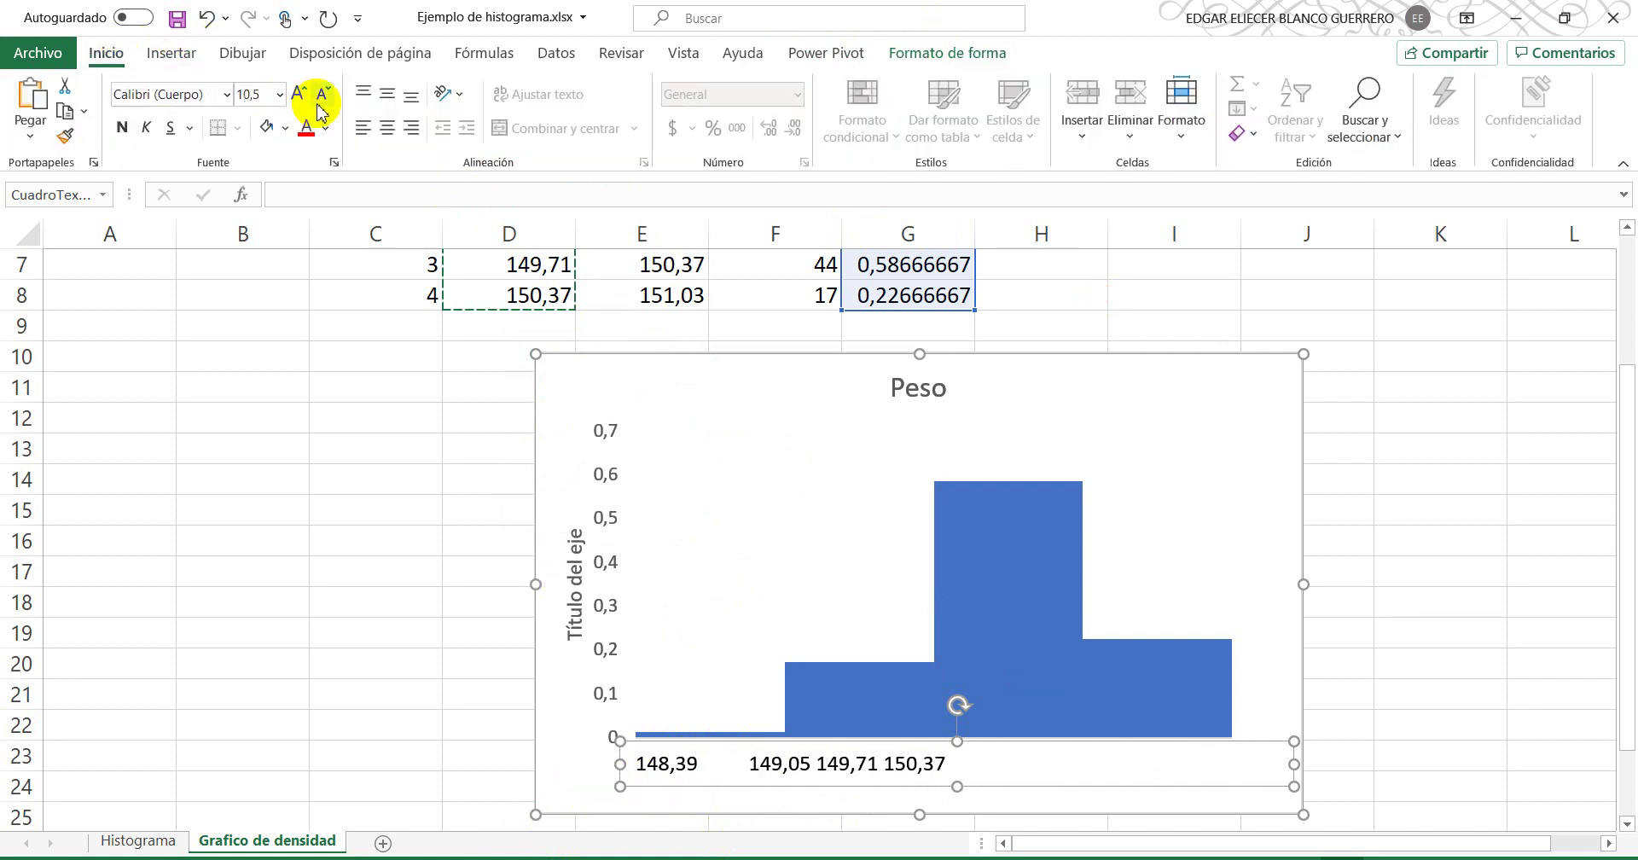
pyautogui.click(321, 113)
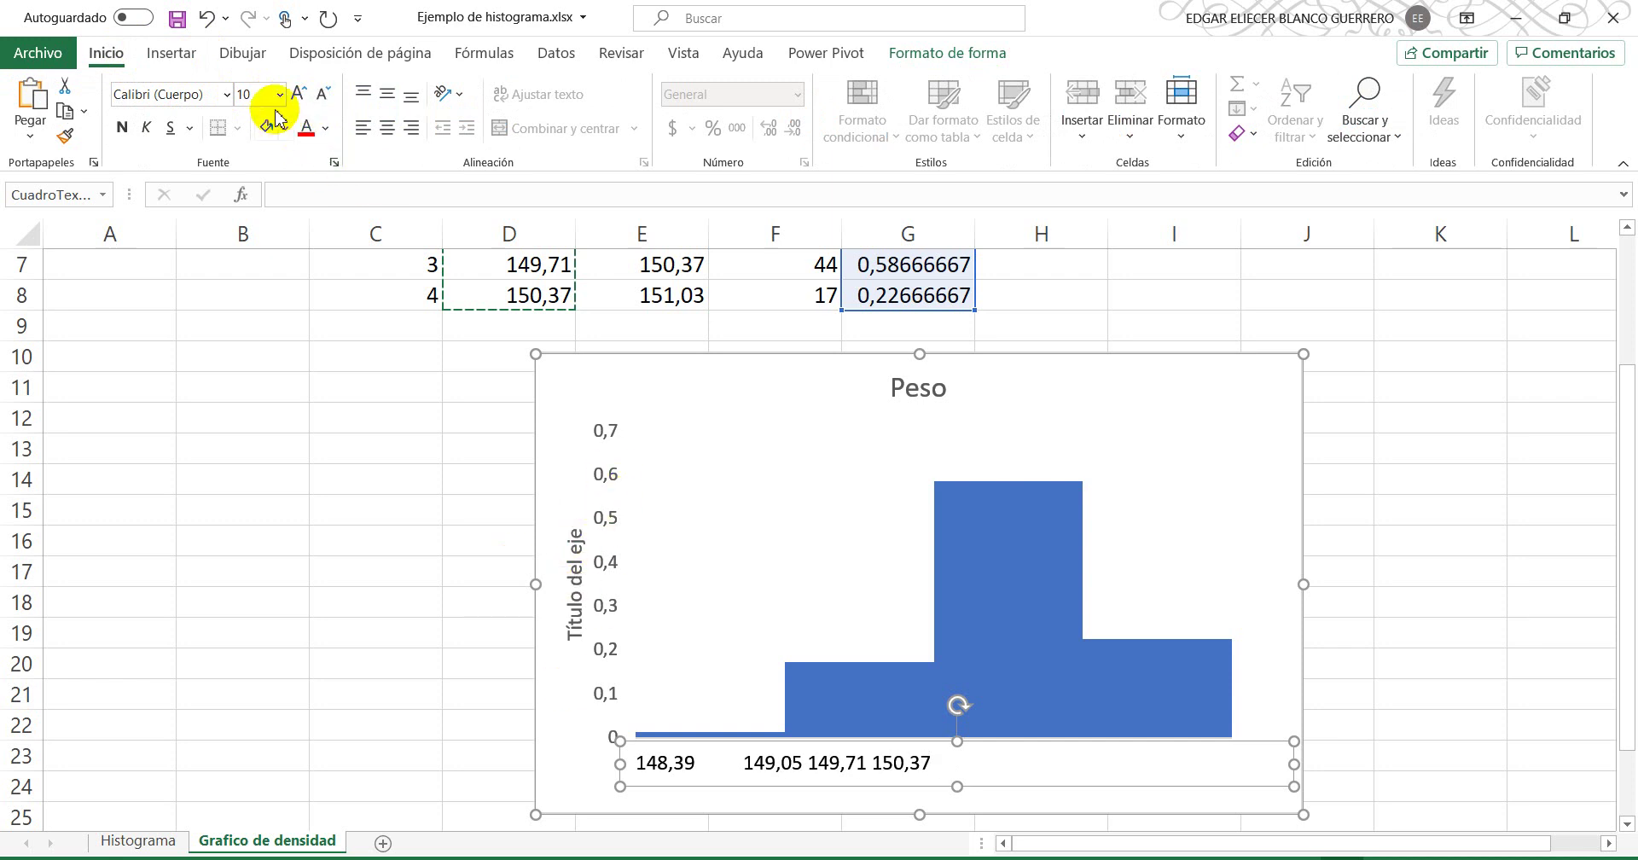
pyautogui.click(324, 129)
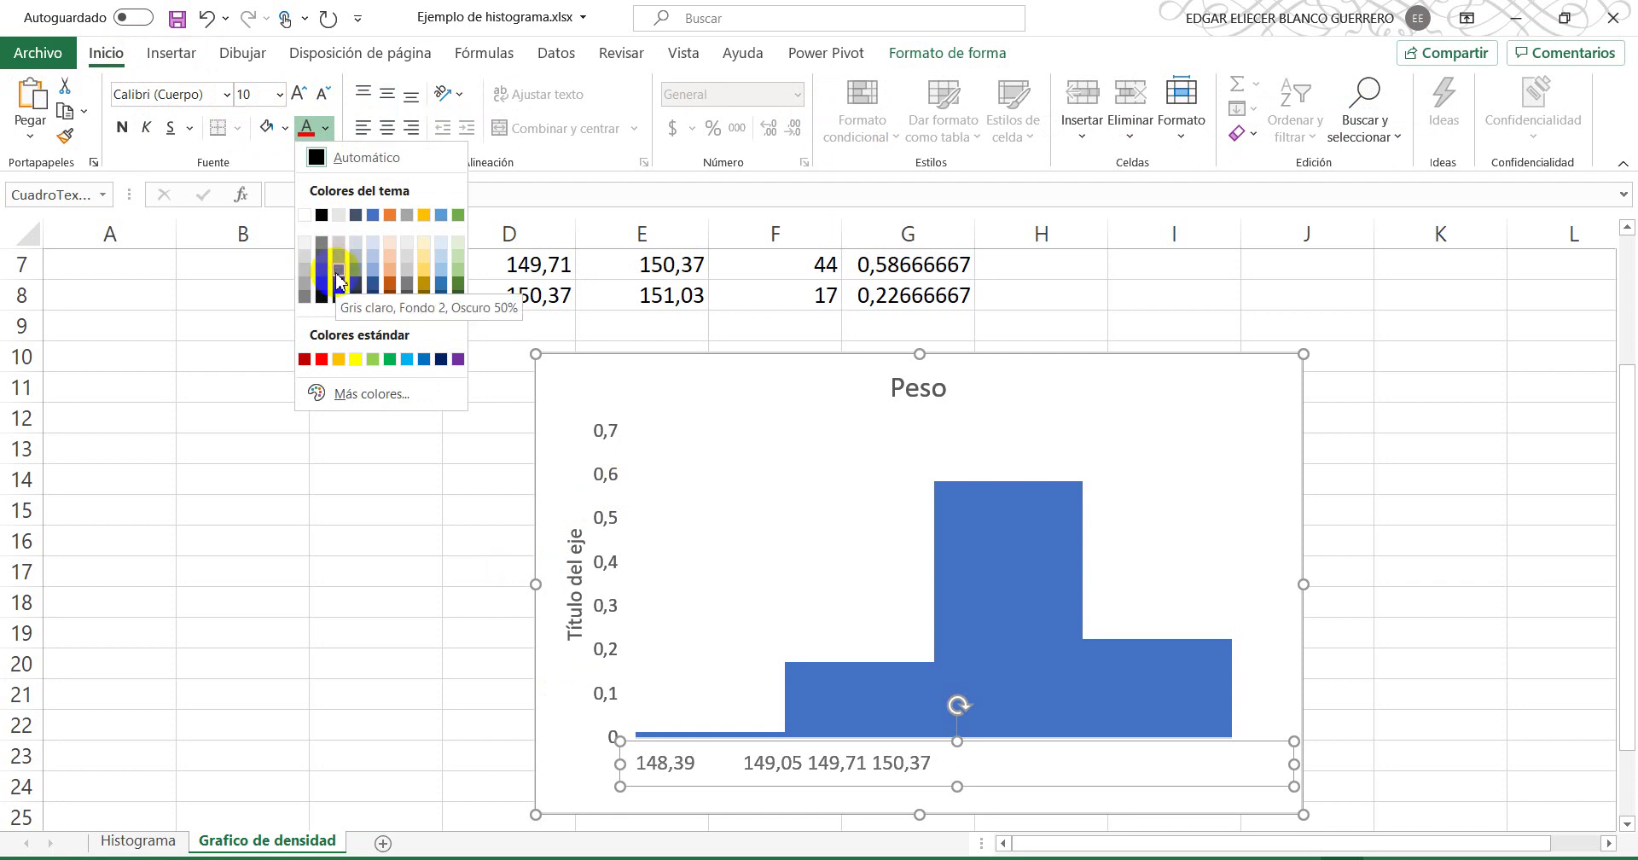
pyautogui.click(338, 278)
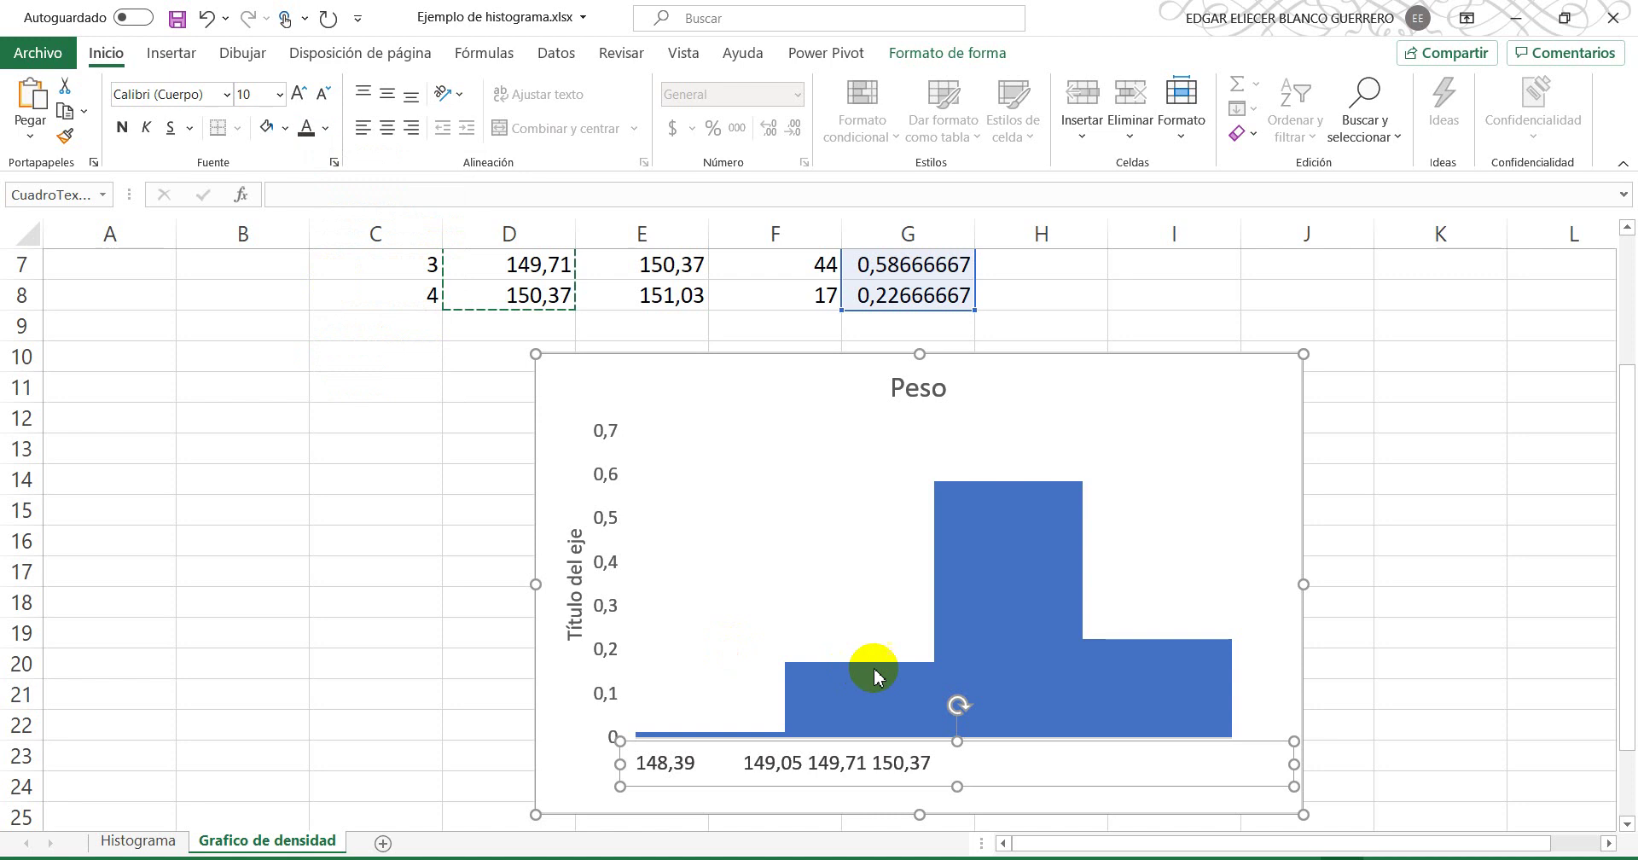
# Step: Space the class limits out under the bar edges and add 151,03 as the last limit in the text box
pyautogui.click(808, 761)
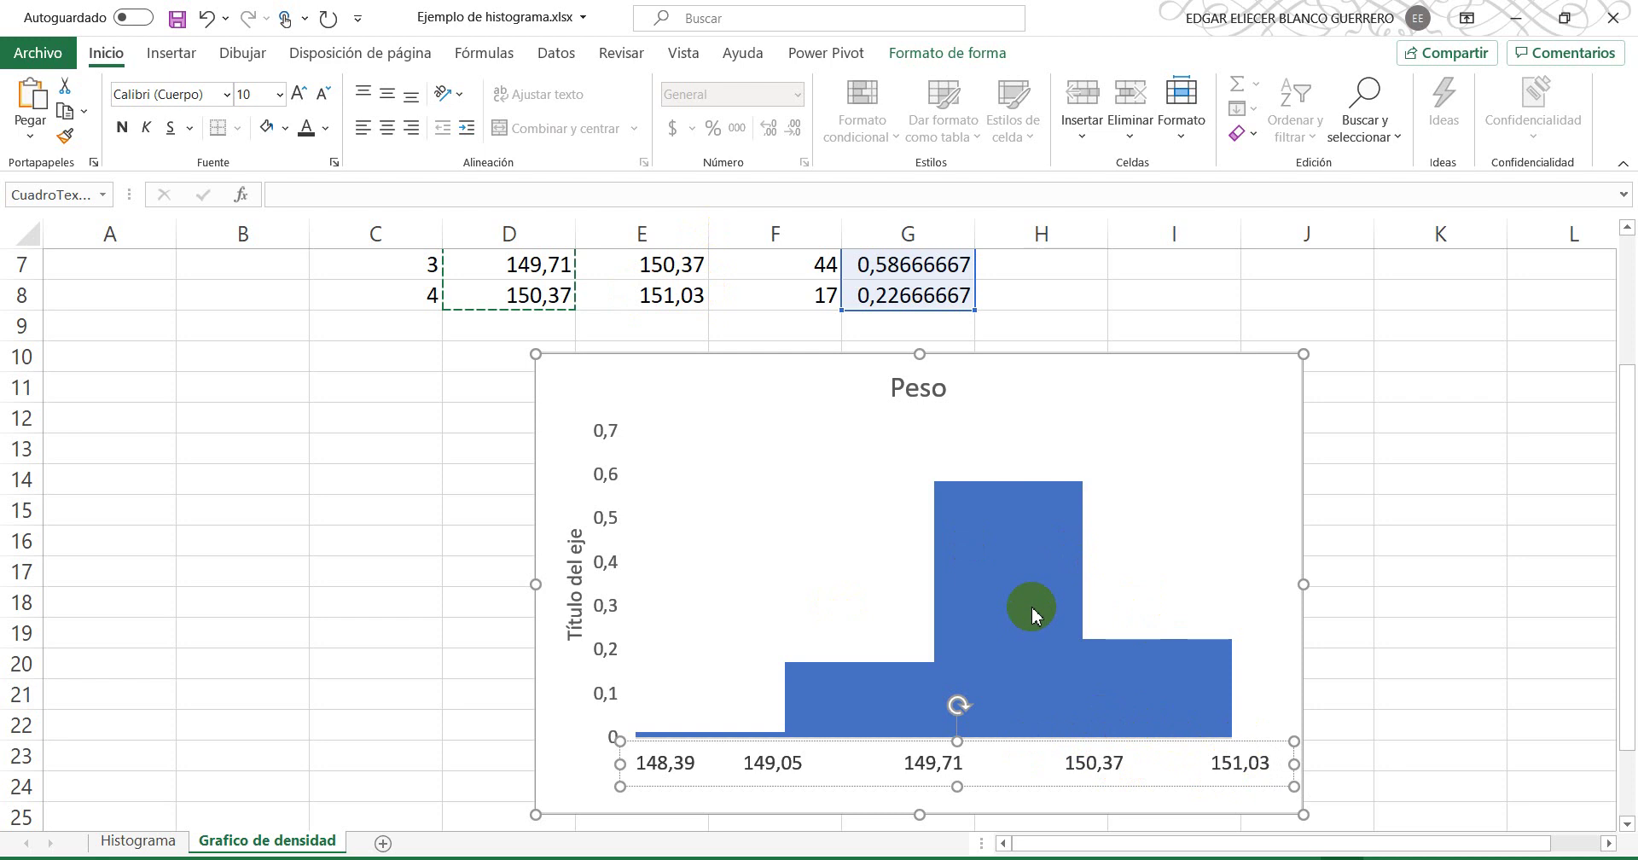
pyautogui.click(407, 698)
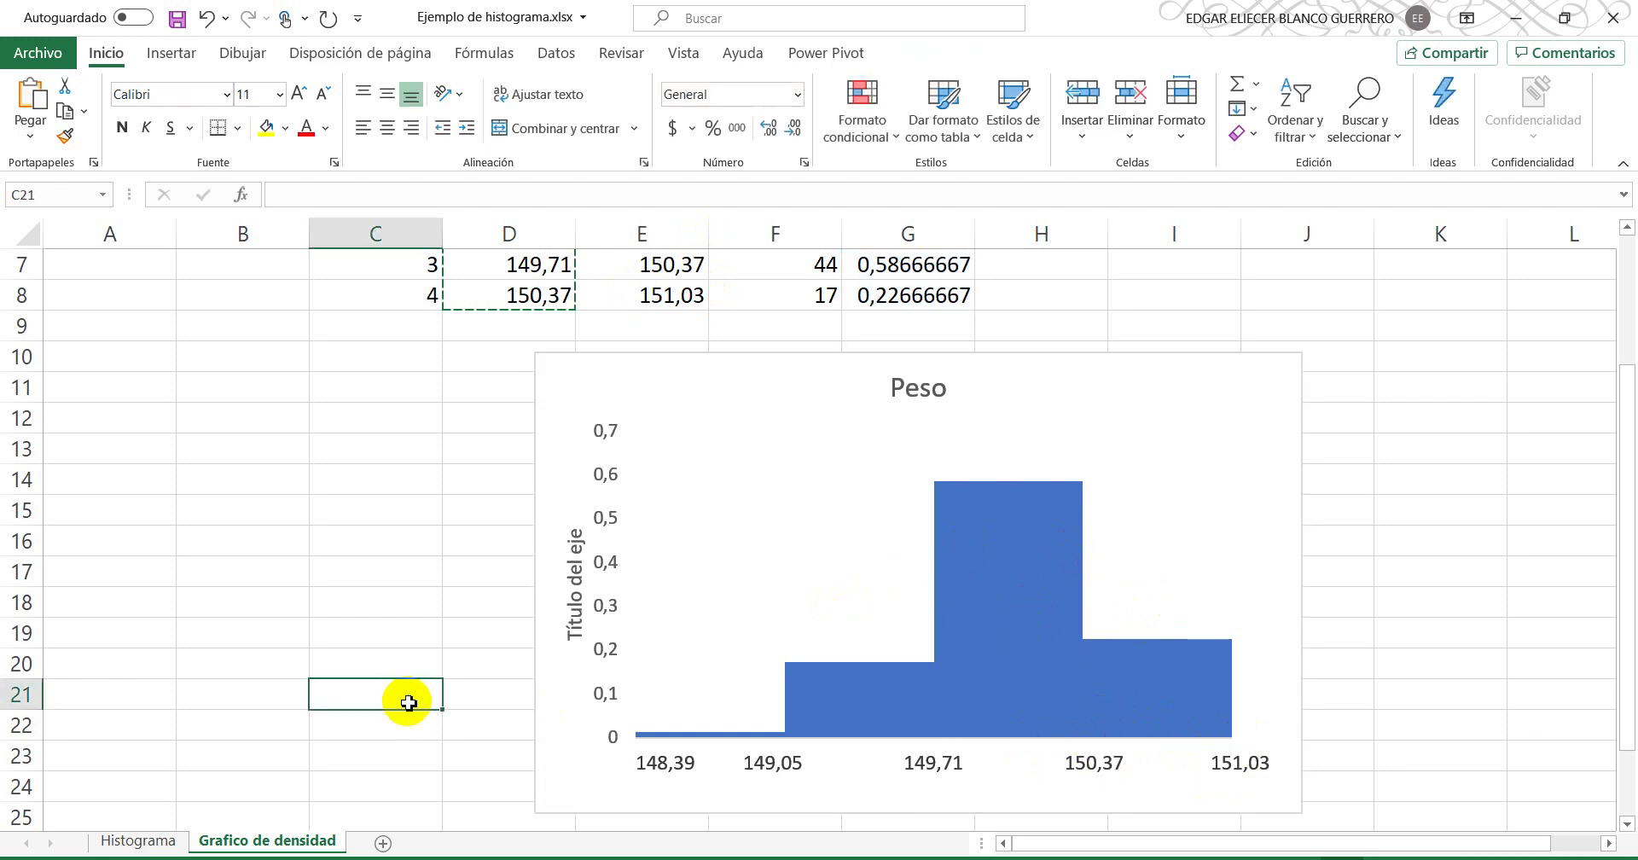
# Step: Change the chart's vertical axis title to frecuencia
pyautogui.click(563, 597)
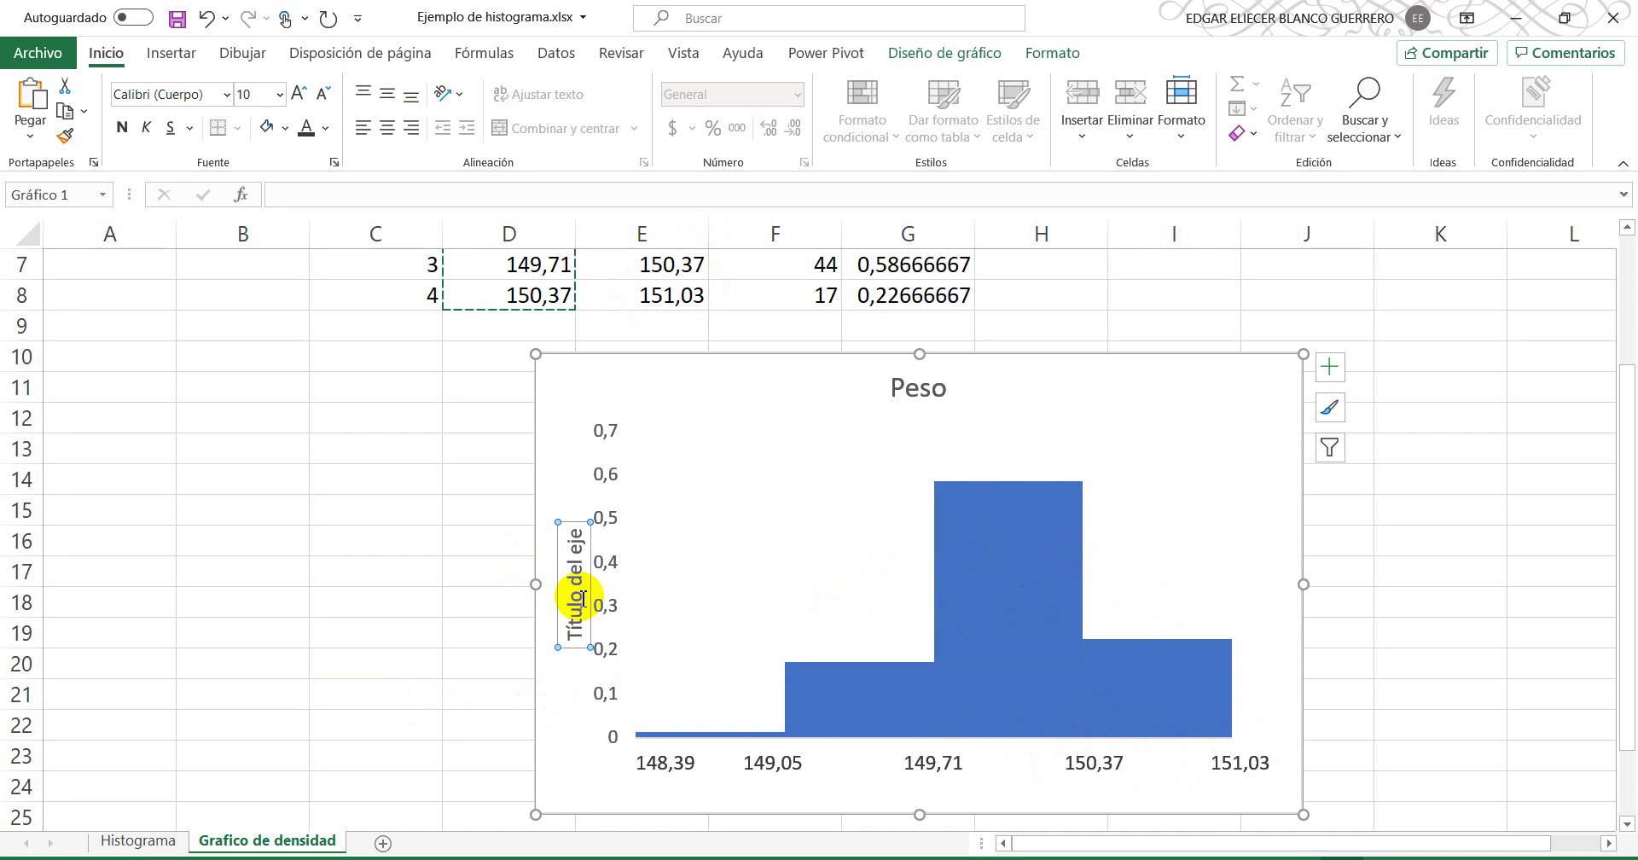
pyautogui.tripleClick(583, 597)
pyautogui.write('frecuencia')
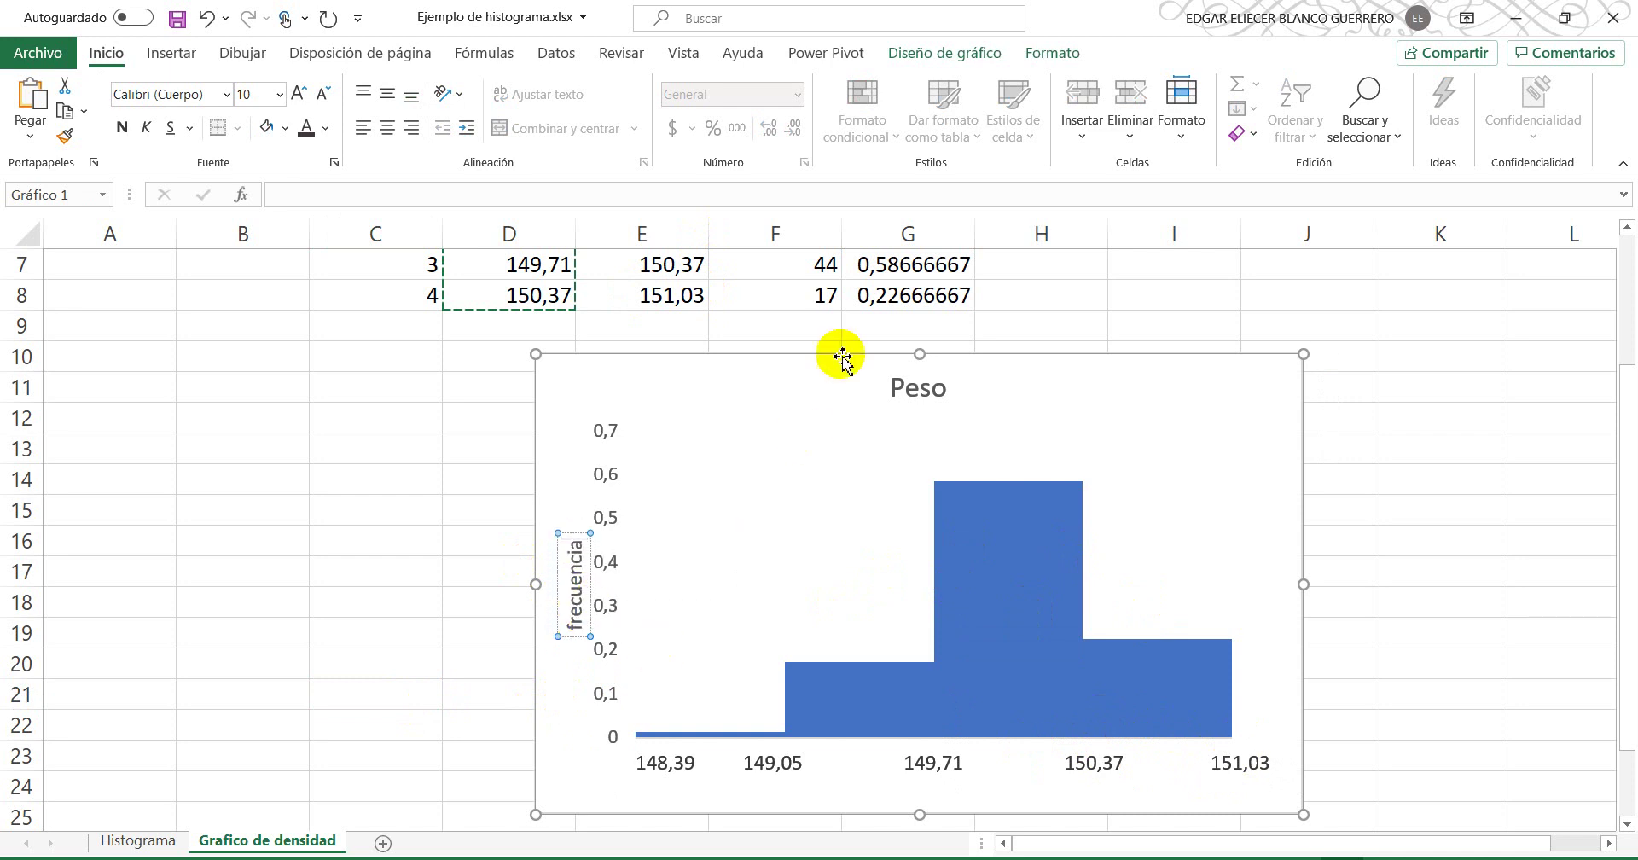
pyautogui.click(893, 388)
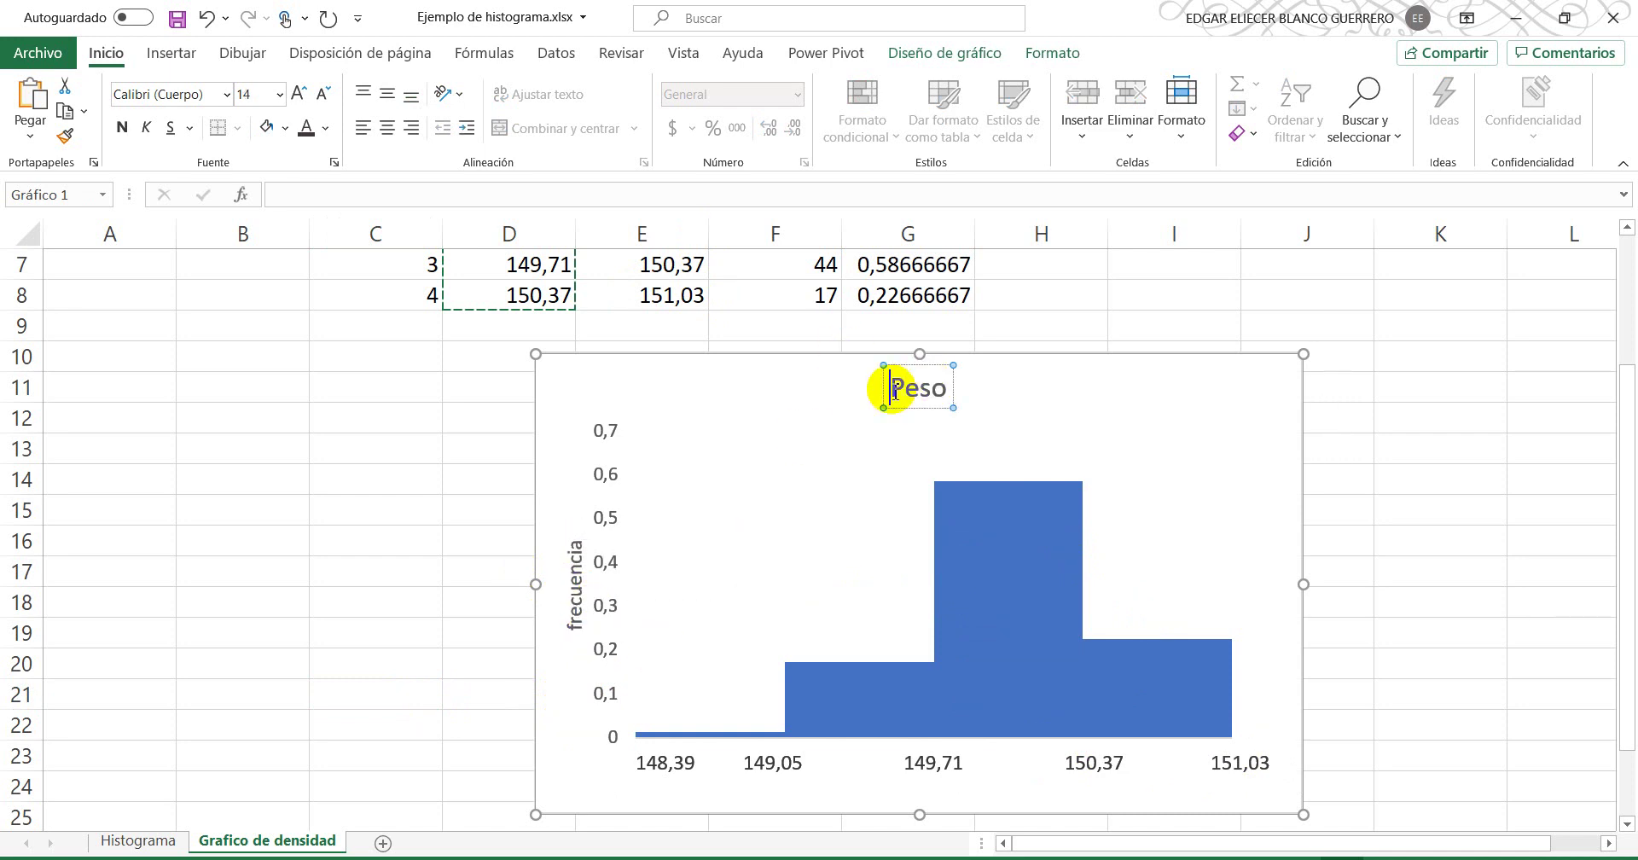
pyautogui.click(381, 669)
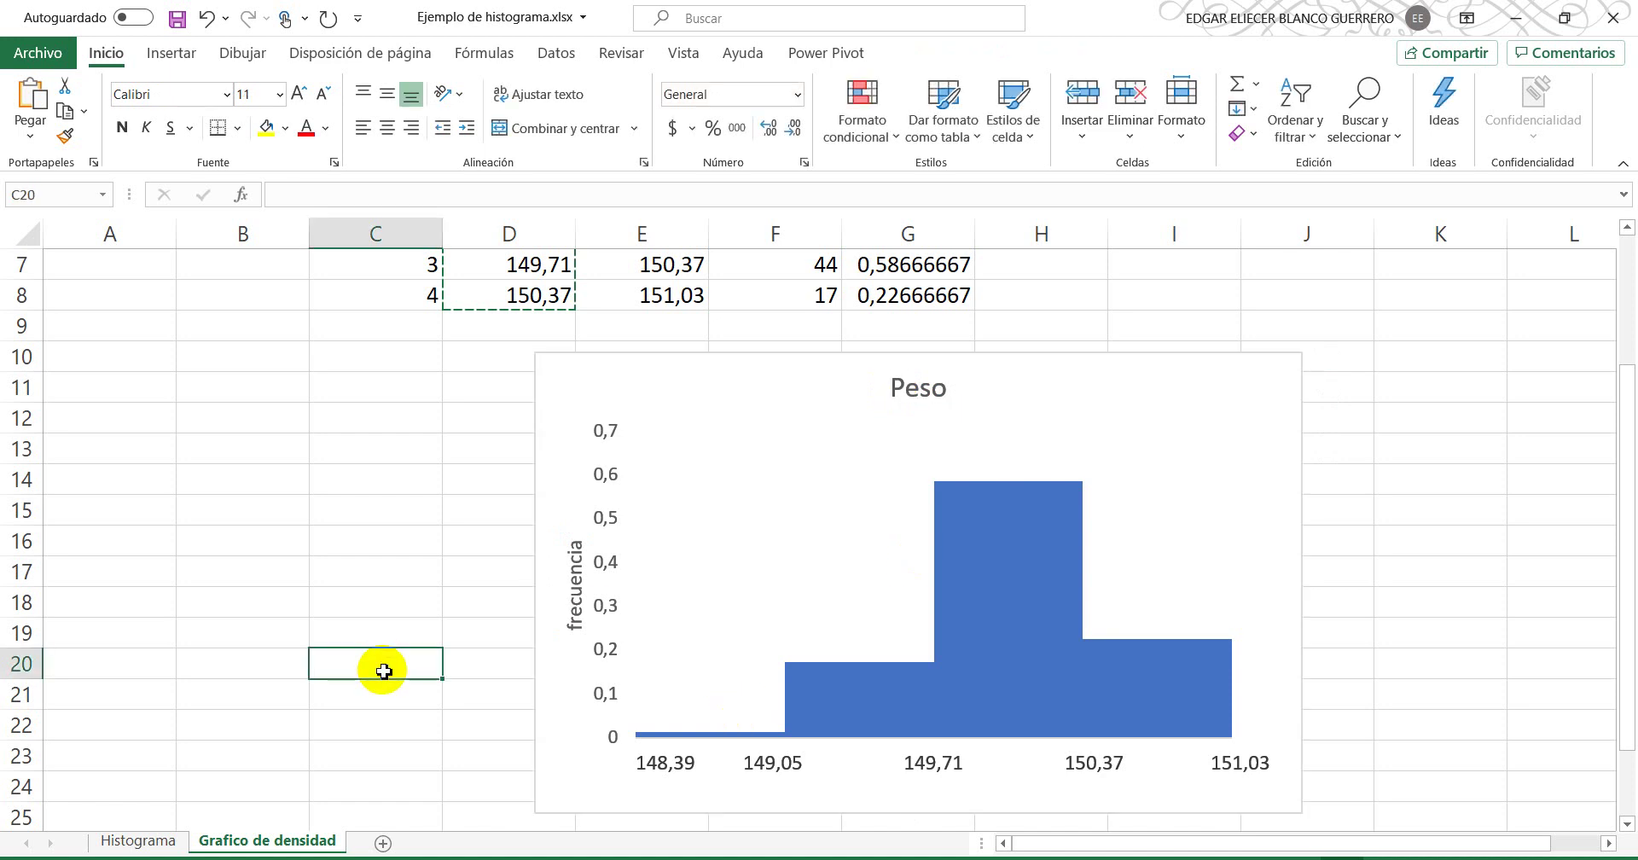
# Step: Review the product weight statement in row 1 against the frequency table and the Peso chart
pyautogui.scroll(2, 383, 671)
pyautogui.moveTo(51, 265); pyautogui.dragTo(1292, 267)
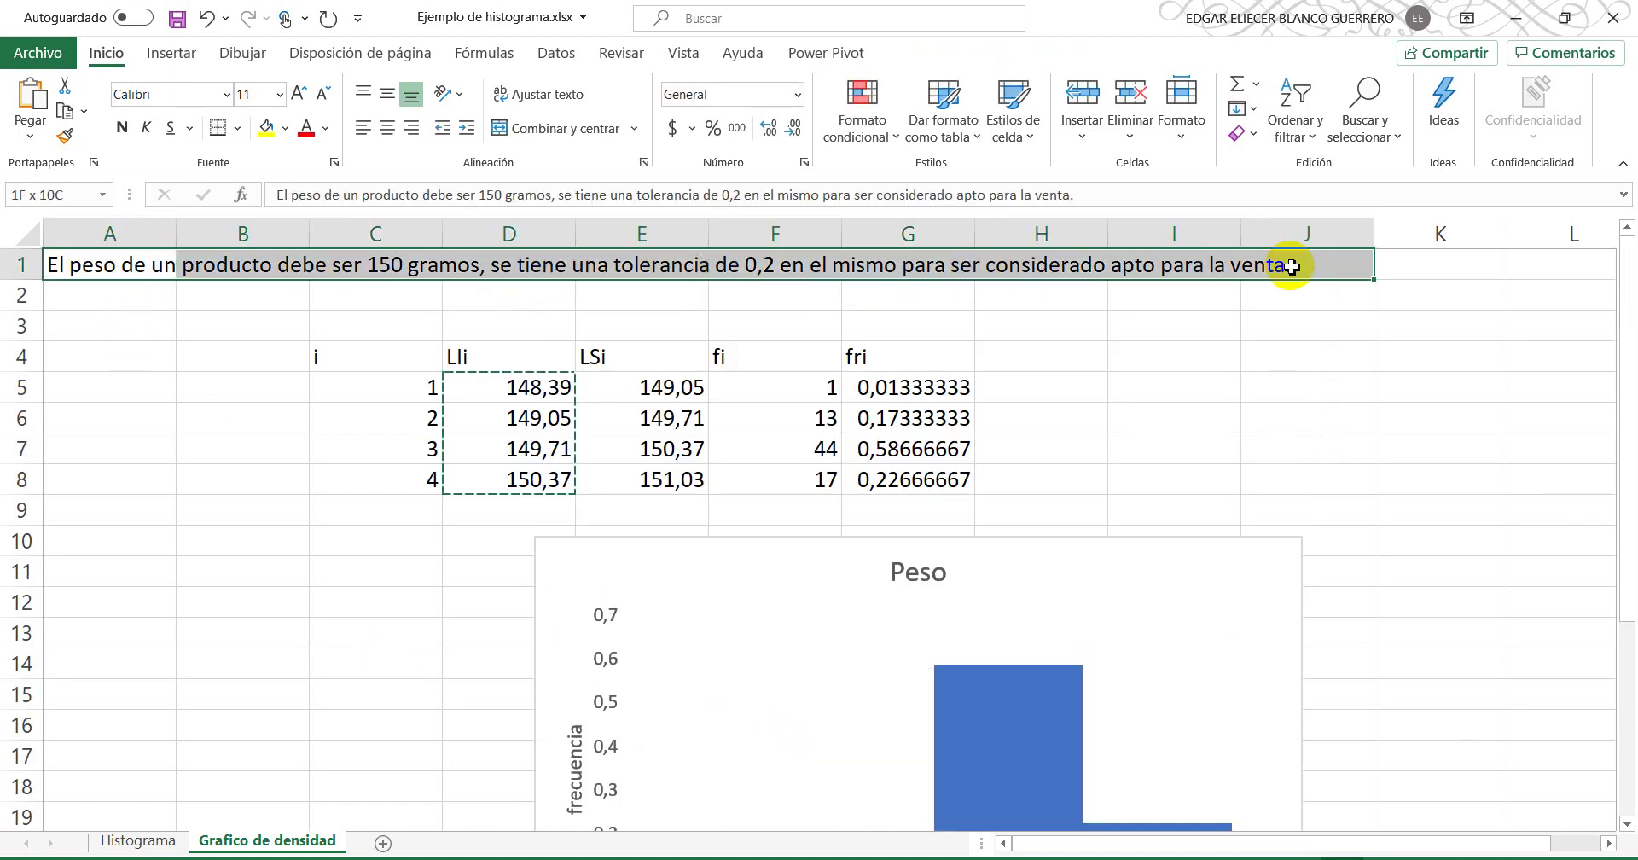
pyautogui.click(106, 299)
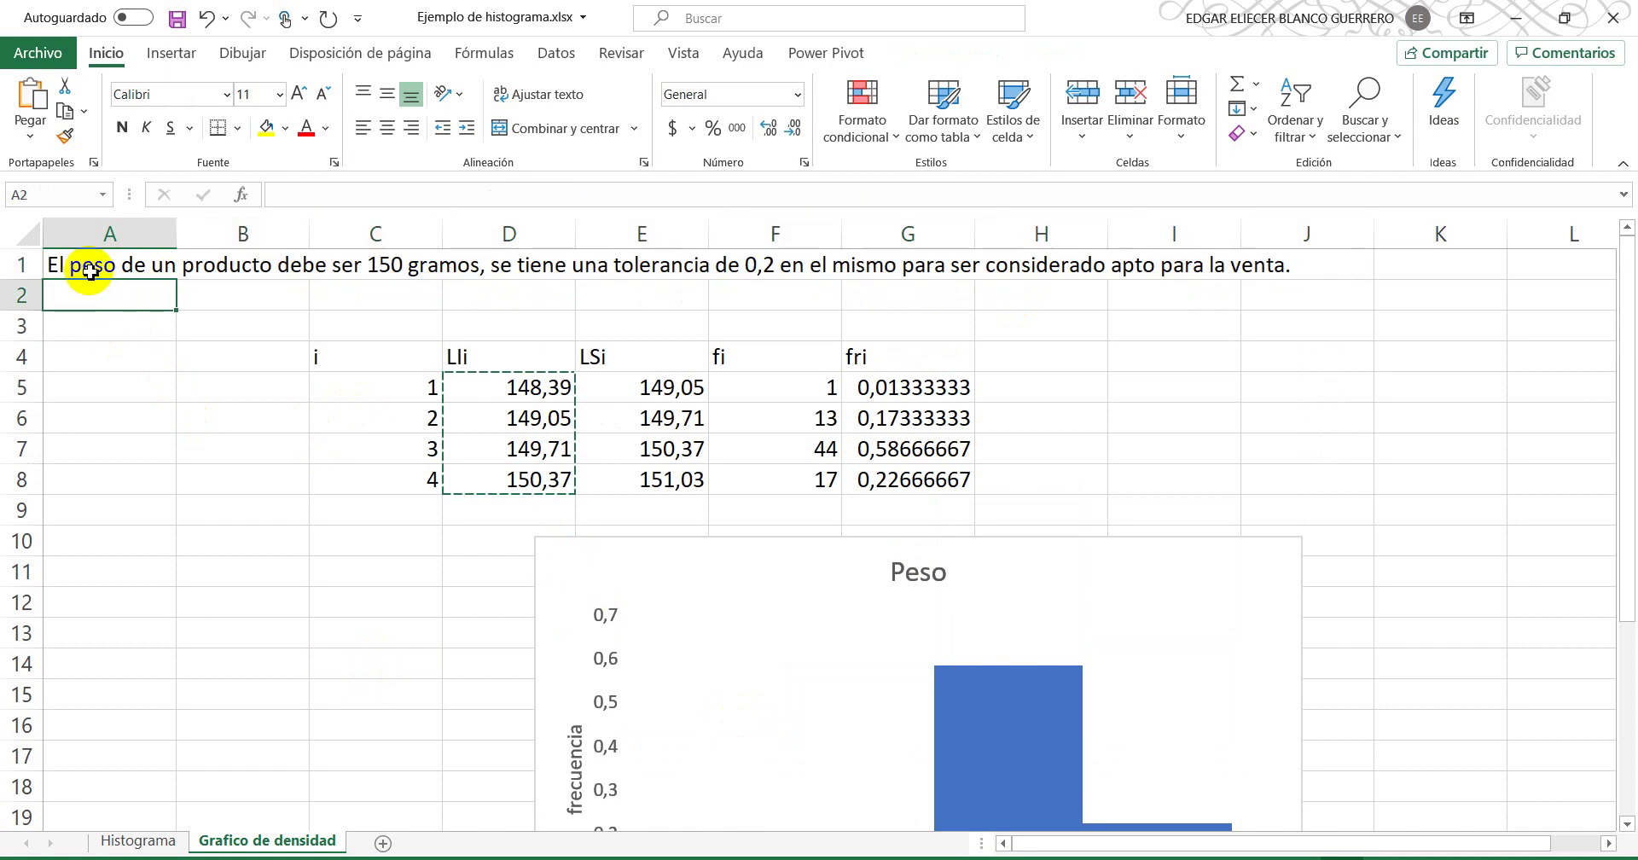
pyautogui.moveTo(90, 272); pyautogui.dragTo(1287, 271)
pyautogui.scroll(-1, 531, 524)
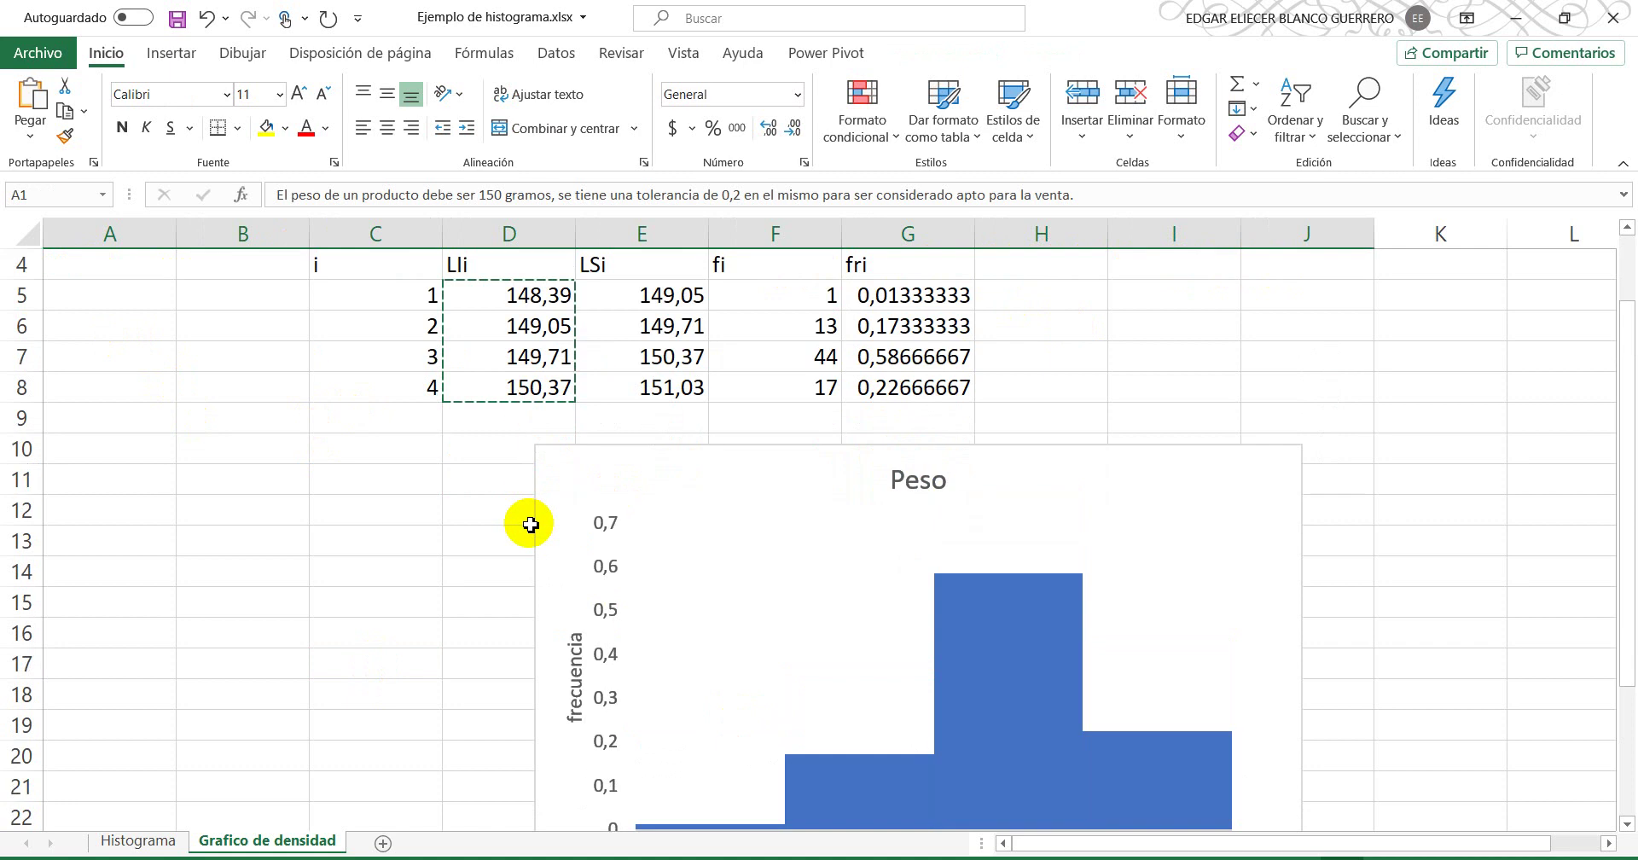
pyautogui.scroll(-2, 530, 524)
pyautogui.scroll(2, 531, 523)
pyautogui.scroll(-1, 430, 531)
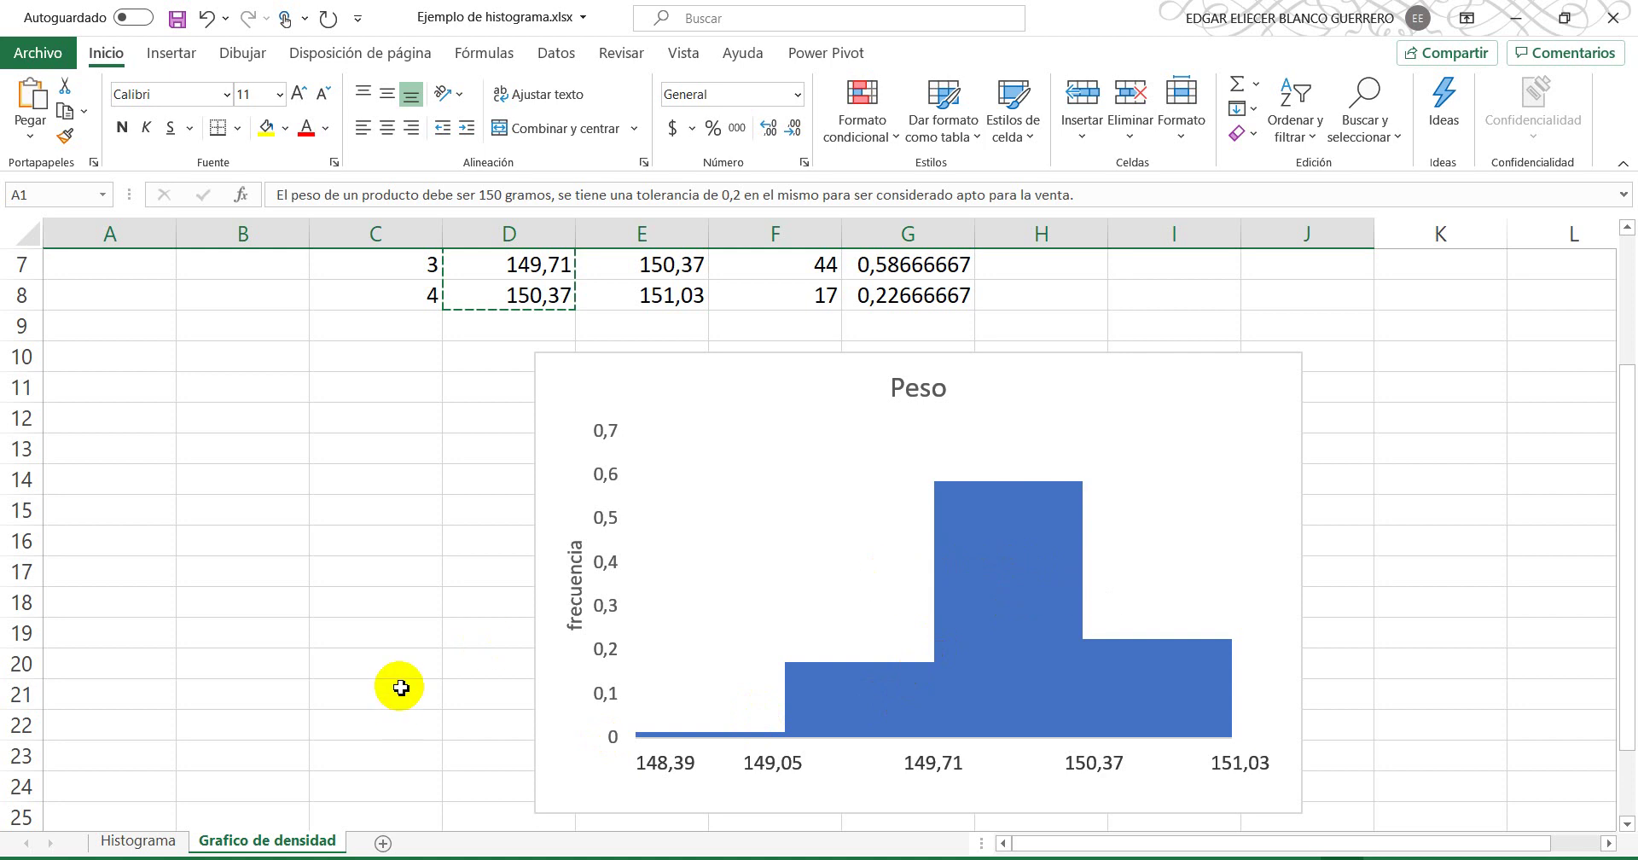
pyautogui.click(376, 418)
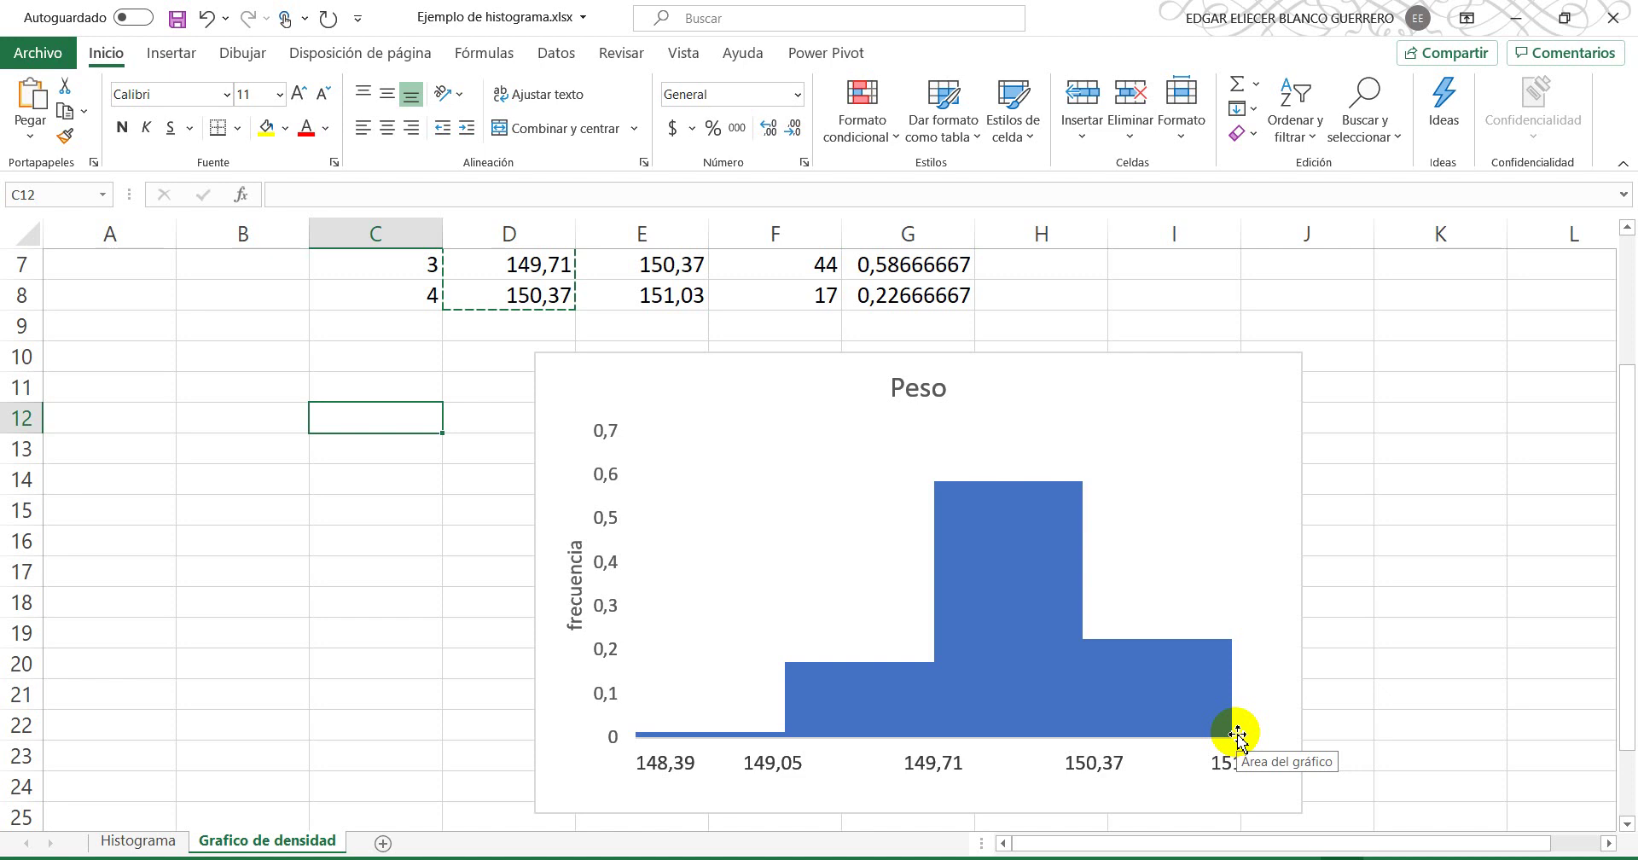
# Step: Draw a freeform curve over the Peso chart from 148,39 through the middle of the bars' tops, peaking at the tallest bar, down to 151,03
pyautogui.click(191, 71)
pyautogui.click(282, 112)
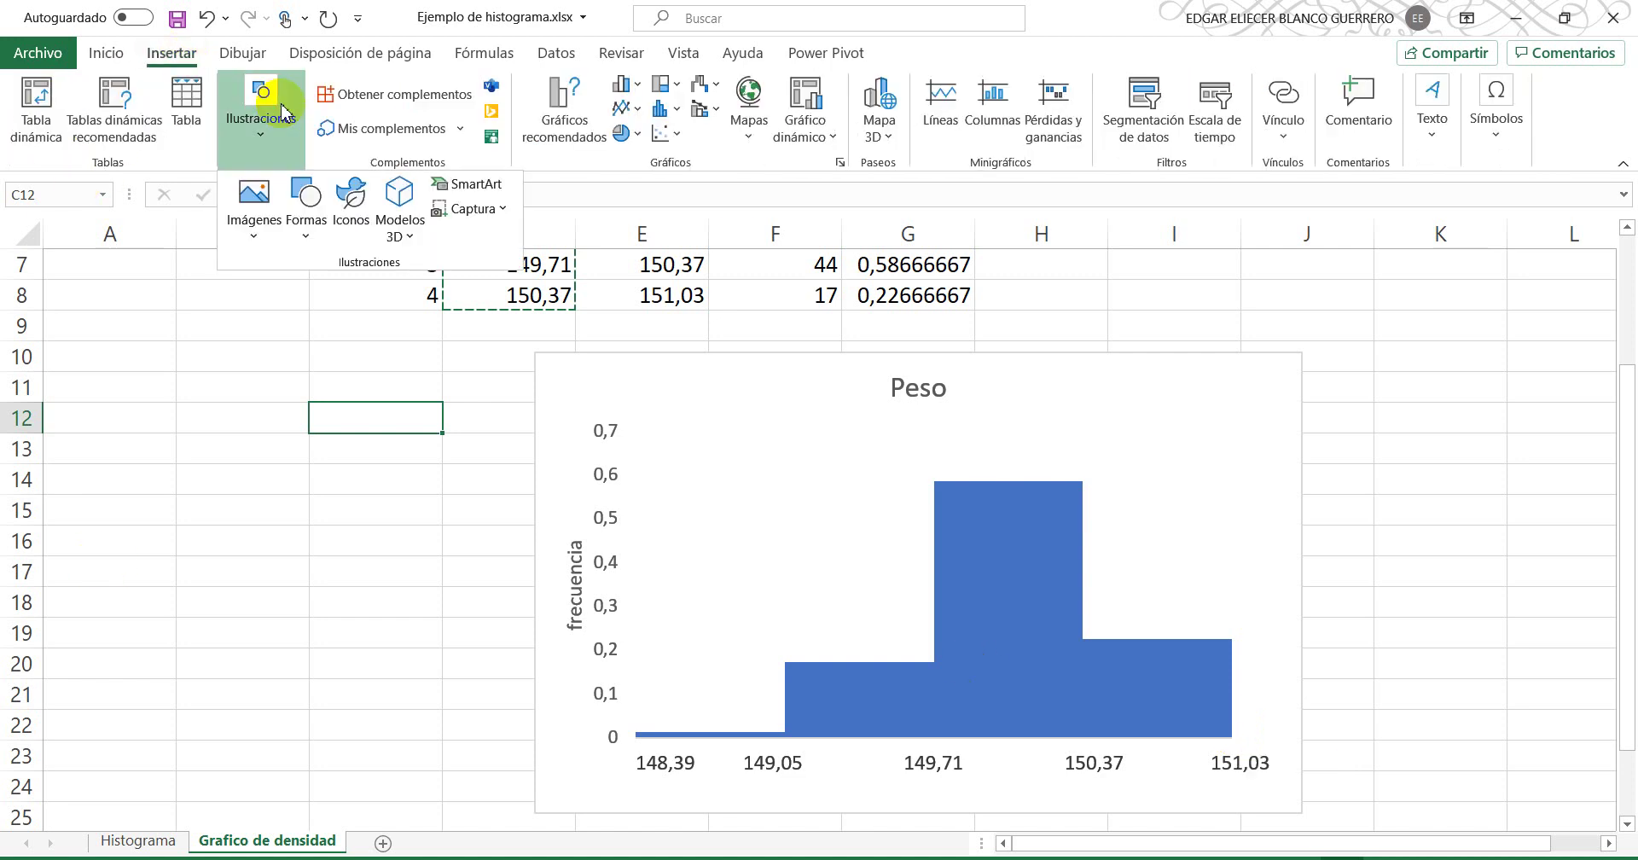
pyautogui.click(305, 220)
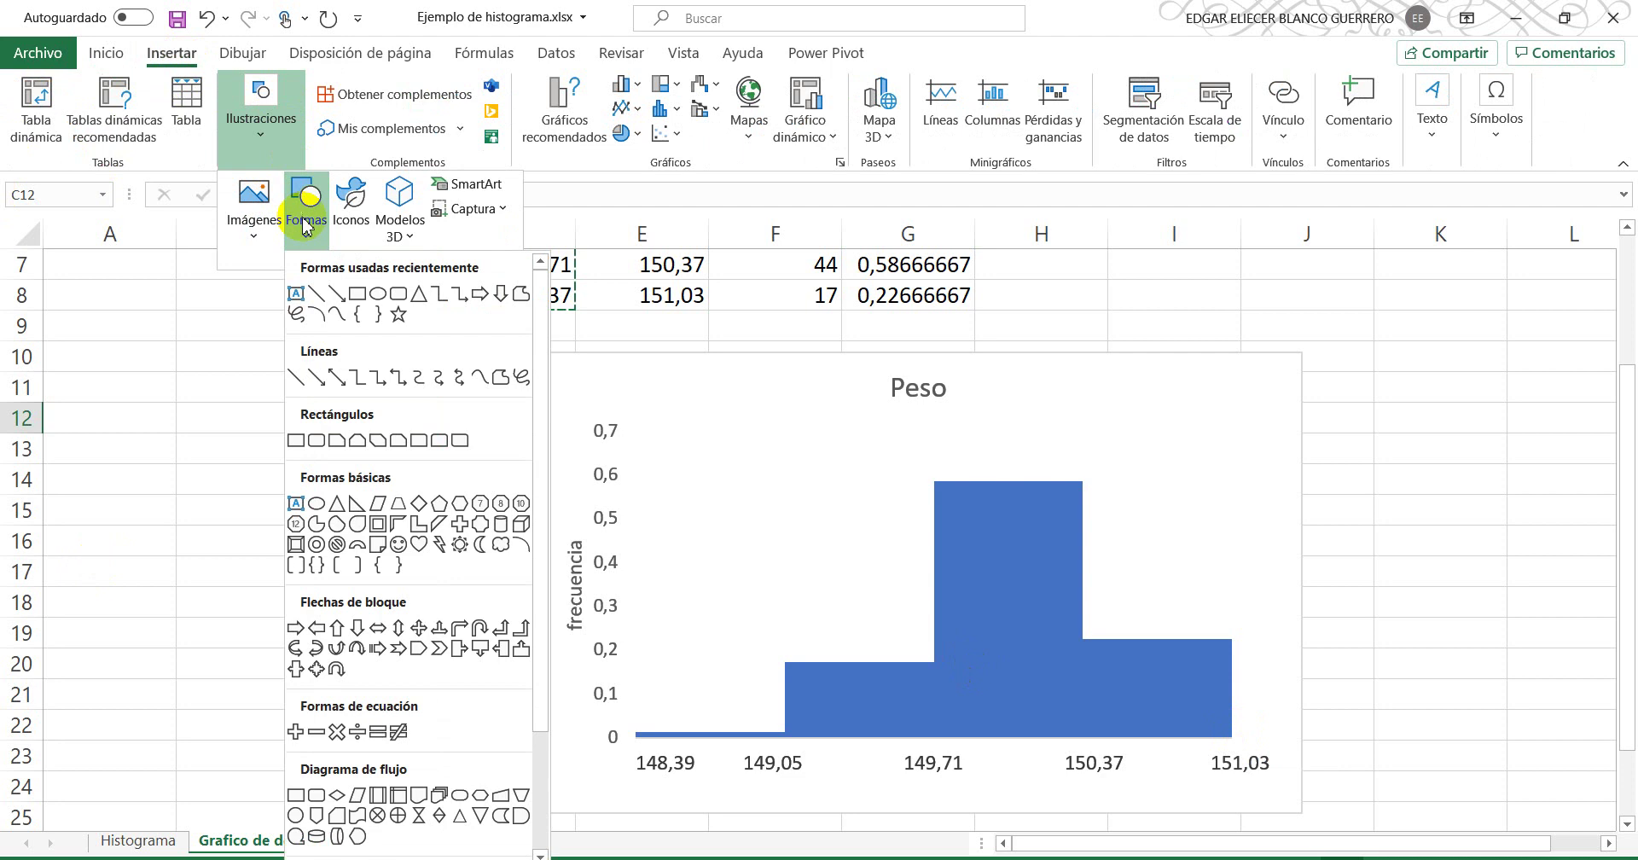
pyautogui.click(334, 319)
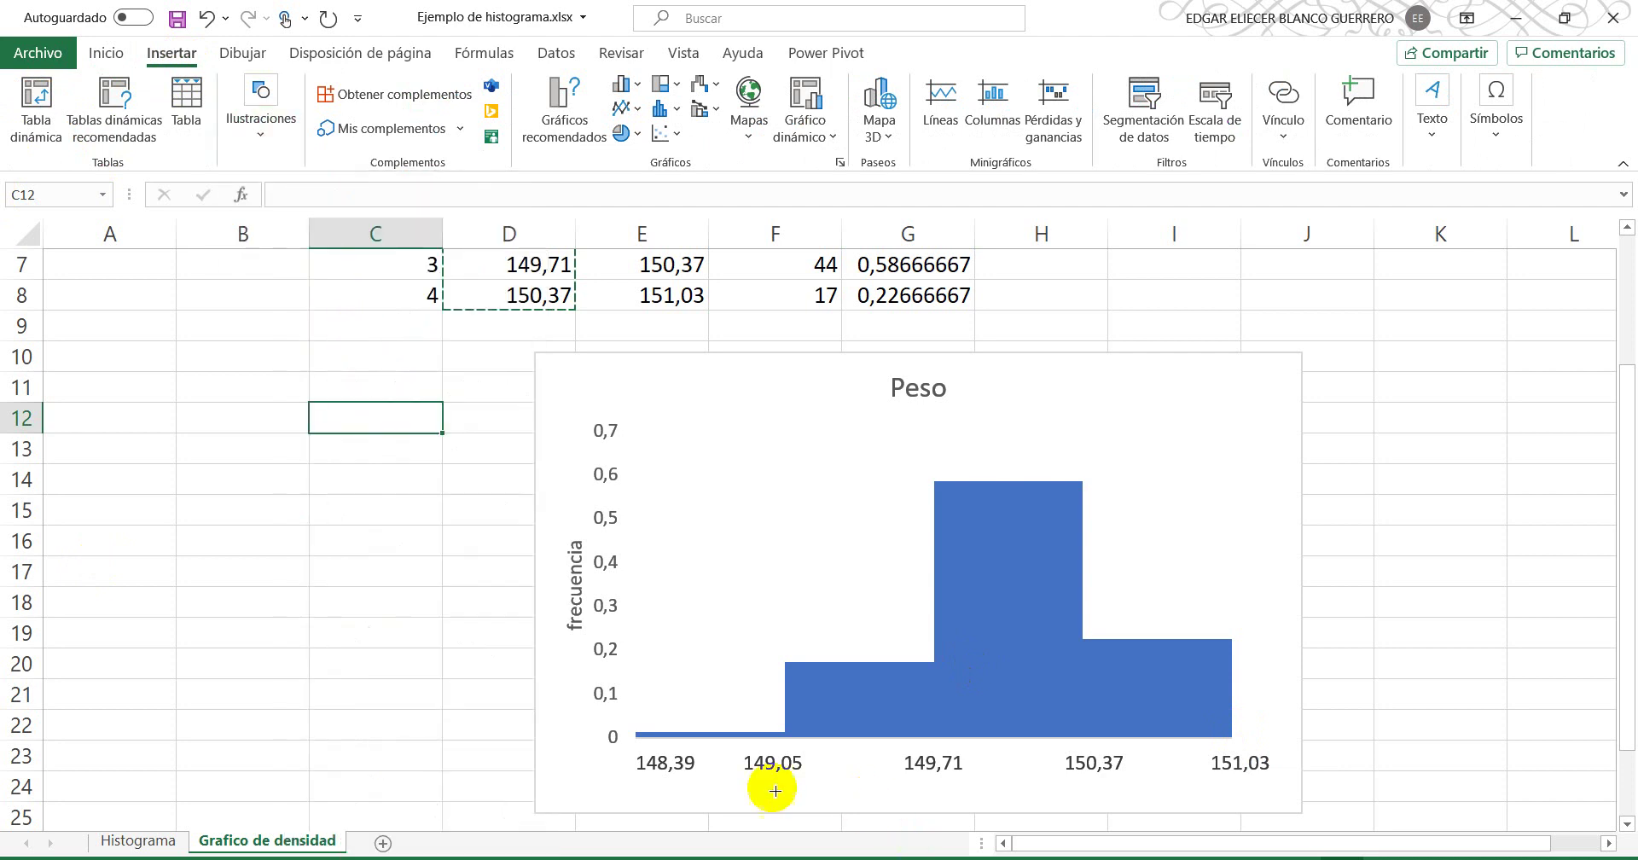
pyautogui.click(638, 741)
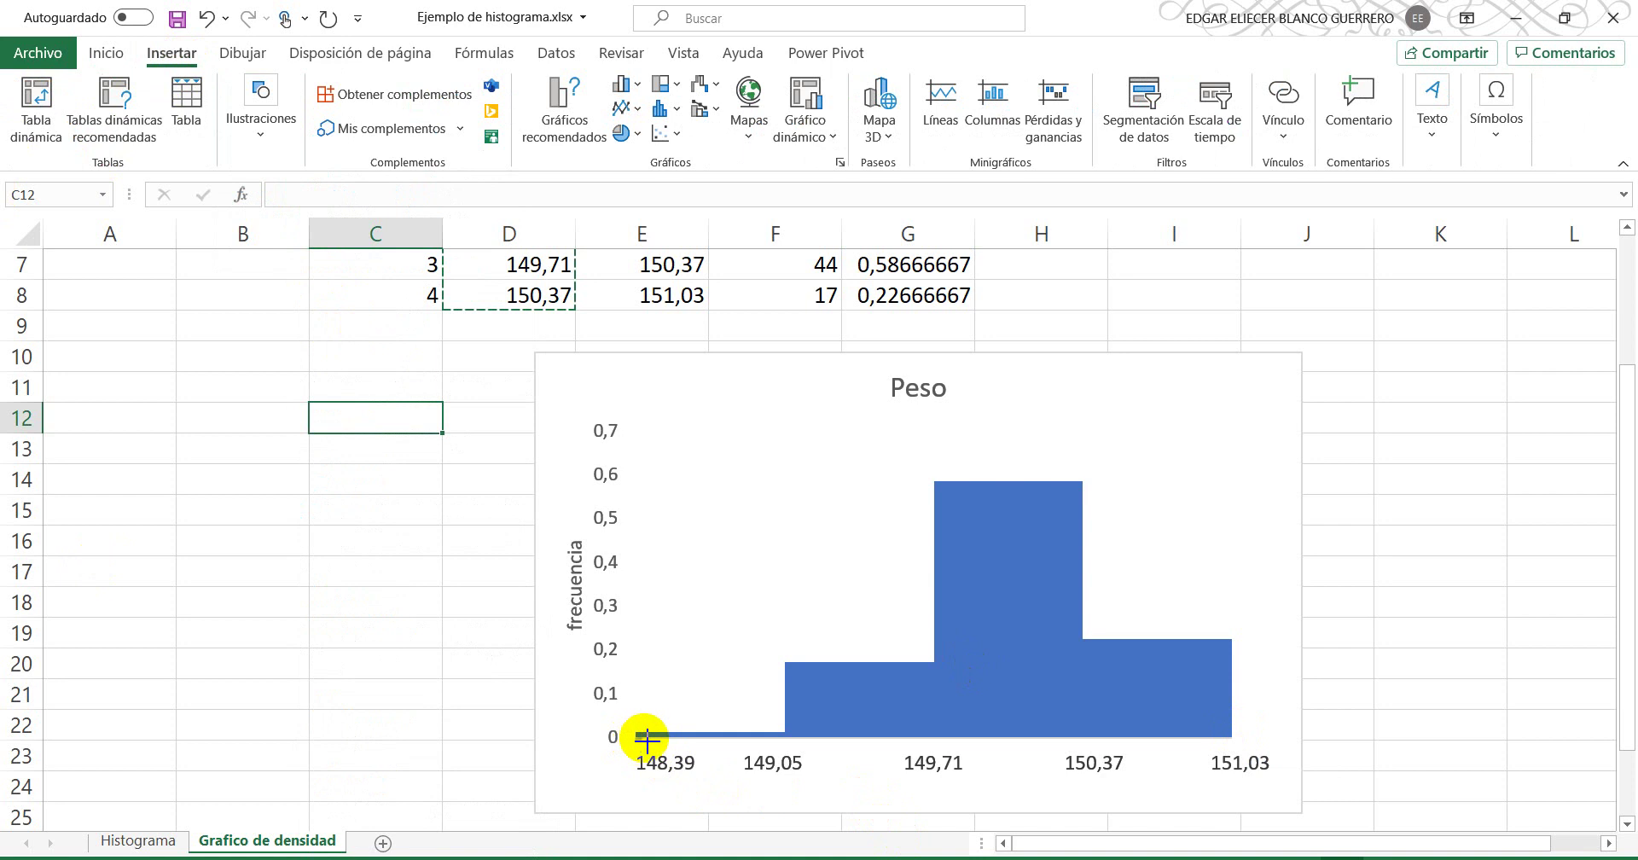
pyautogui.click(708, 732)
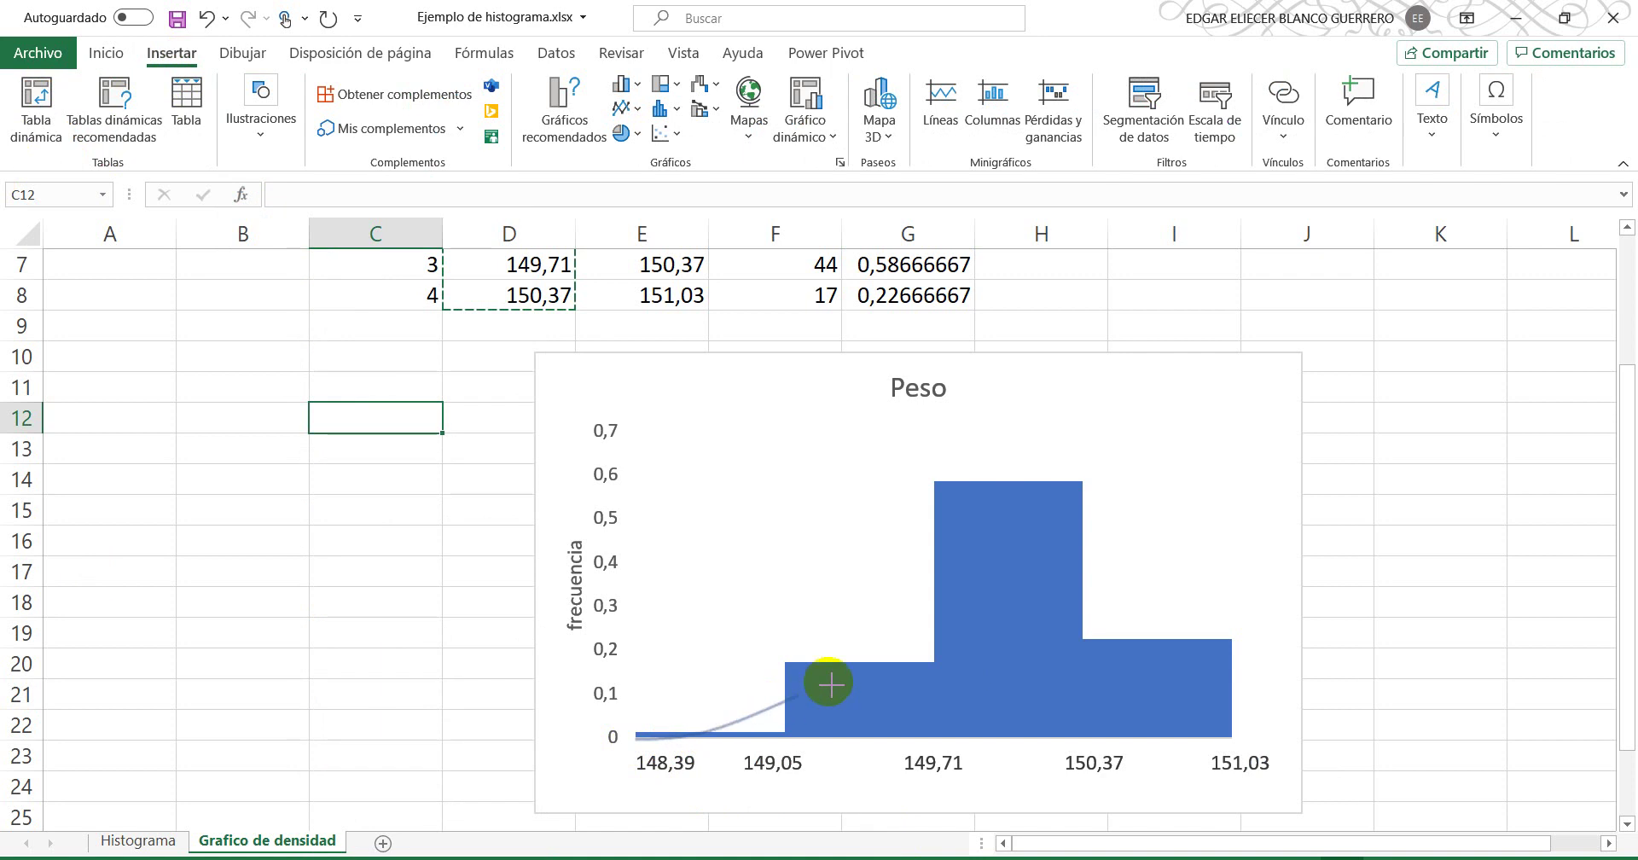
pyautogui.click(878, 650)
pyautogui.click(997, 480)
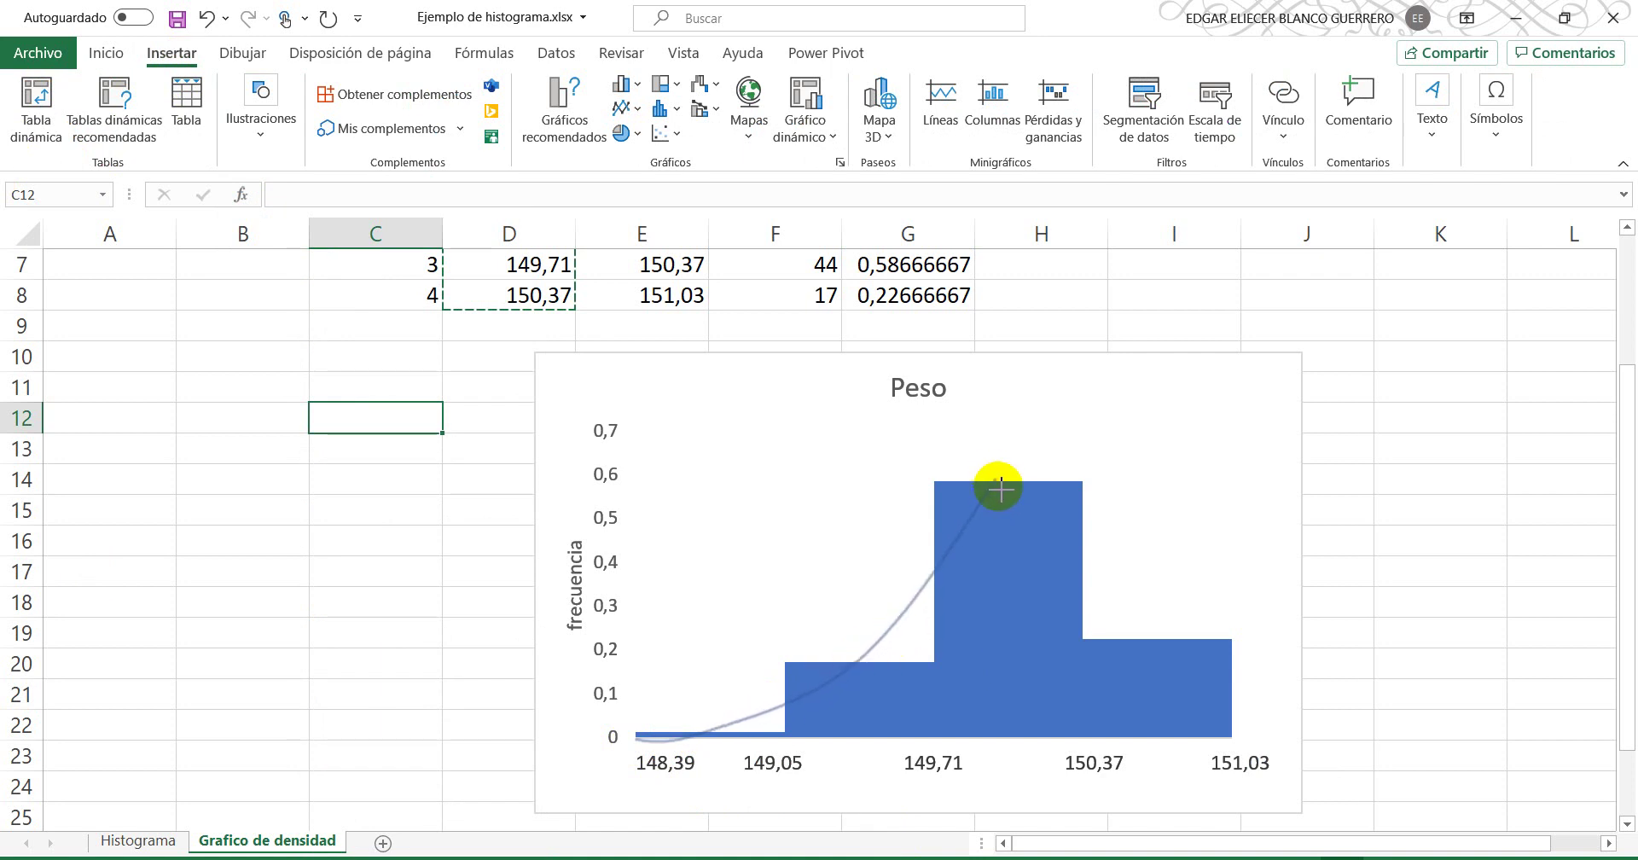
pyautogui.click(1004, 483)
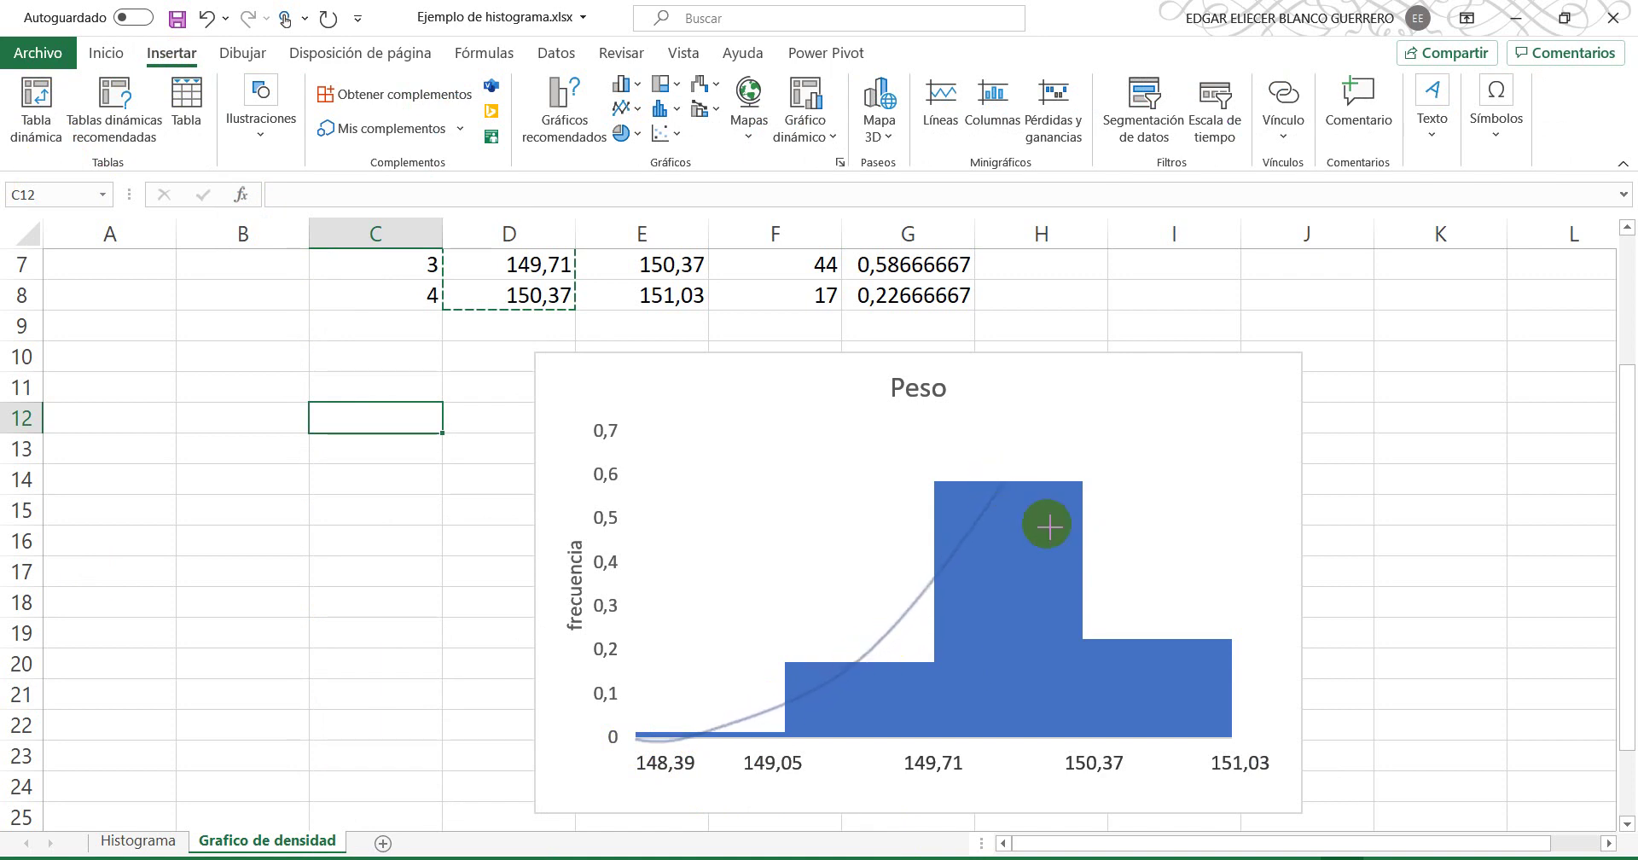
pyautogui.click(1155, 640)
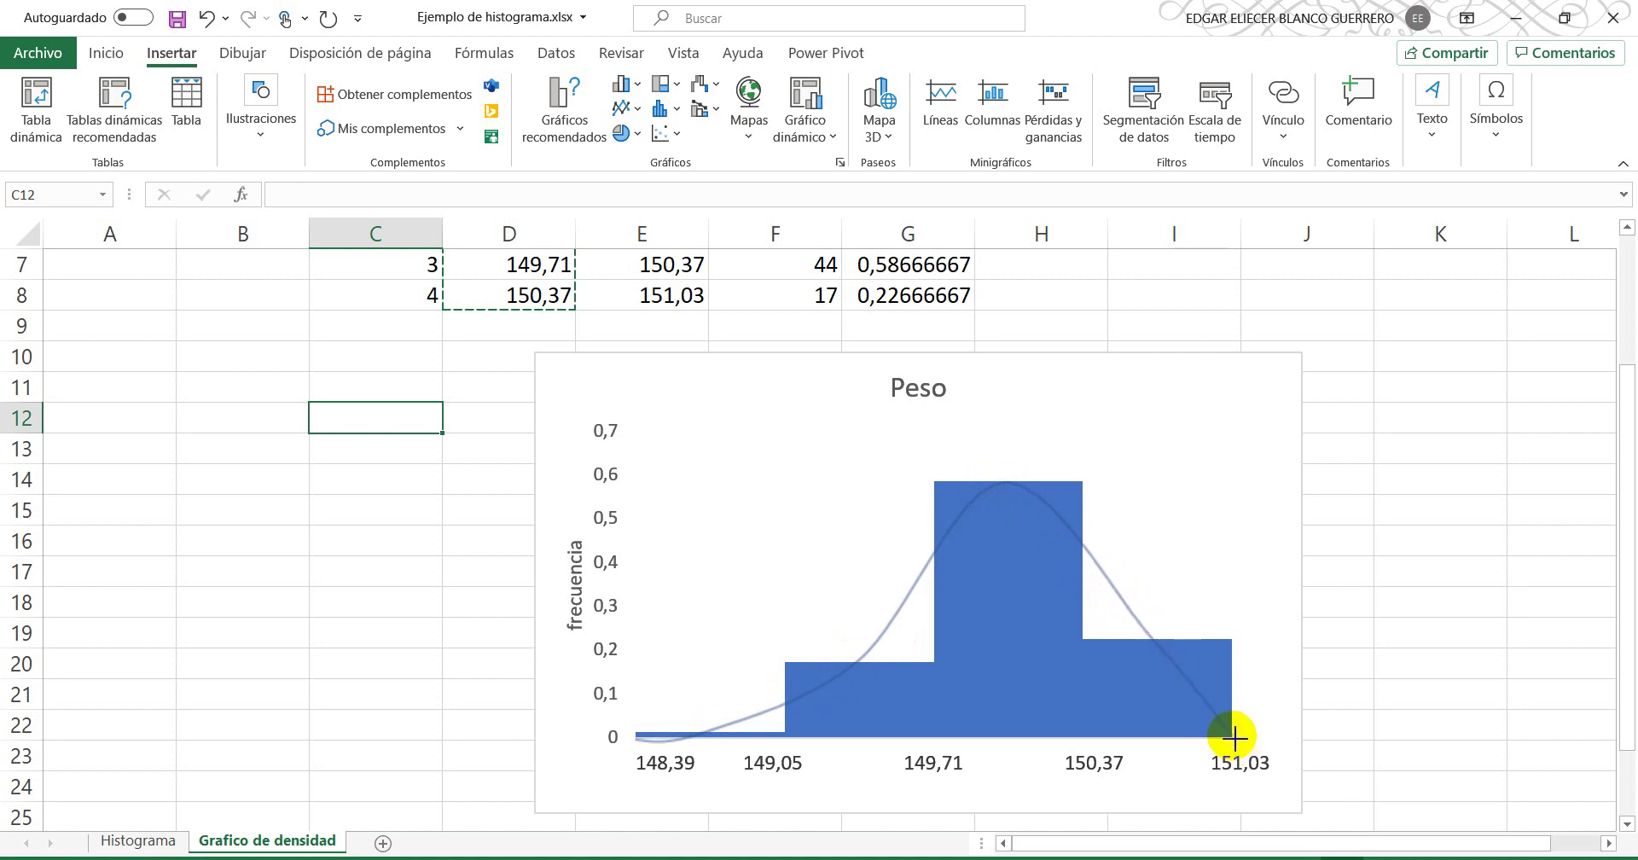
pyautogui.doubleClick(1233, 737)
pyautogui.click(1436, 418)
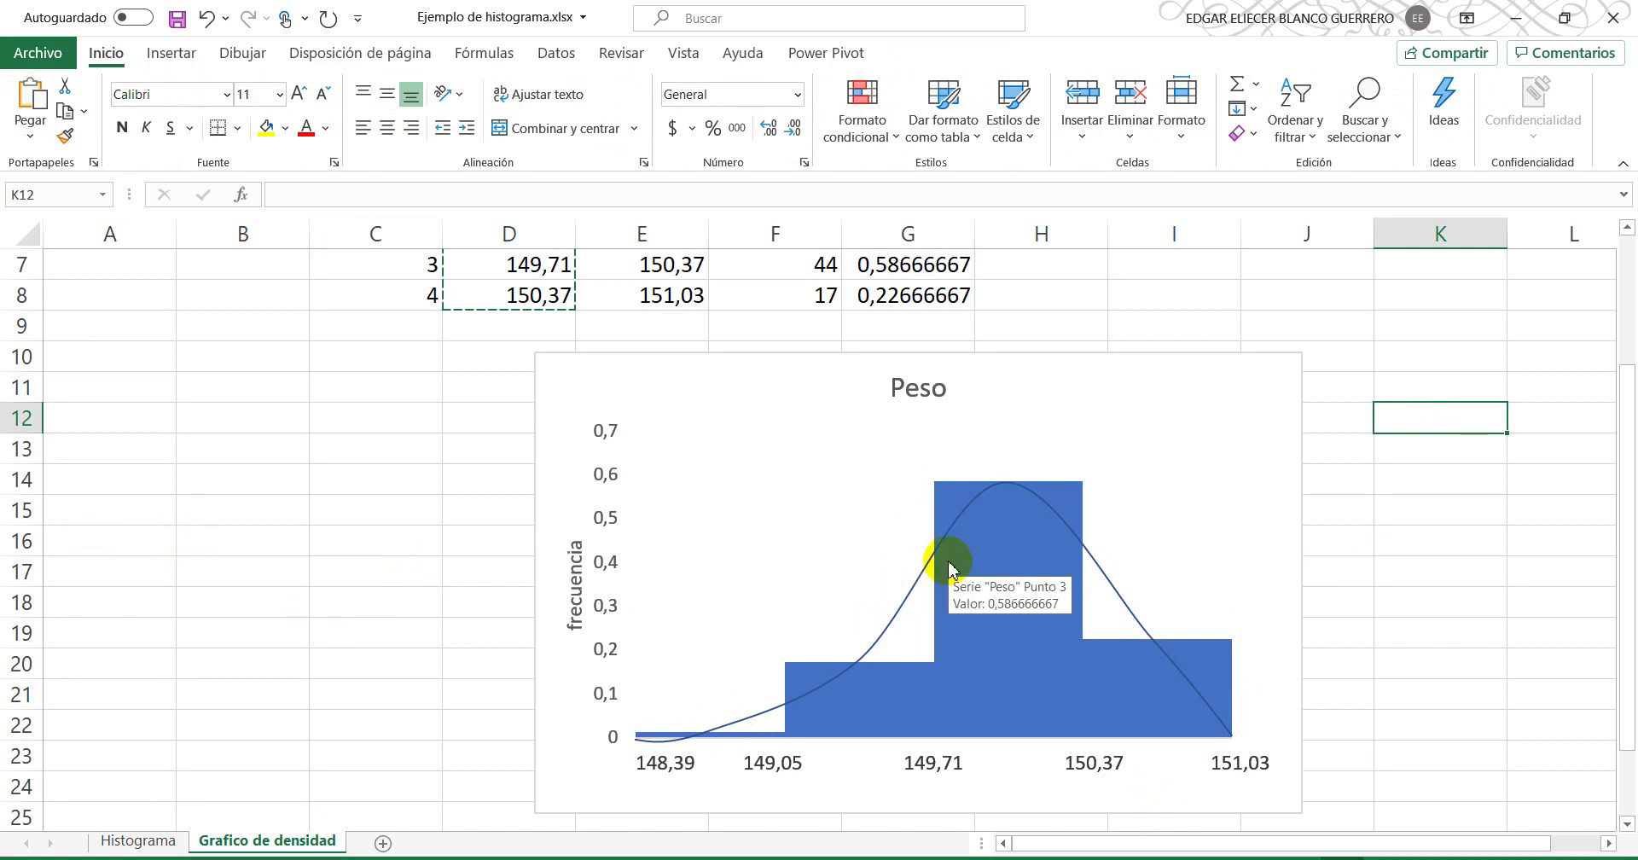
# Step: Hide the histogram bars of the Peso series by removing their fill and outline, leaving the drawn curve in place
pyautogui.click(965, 654)
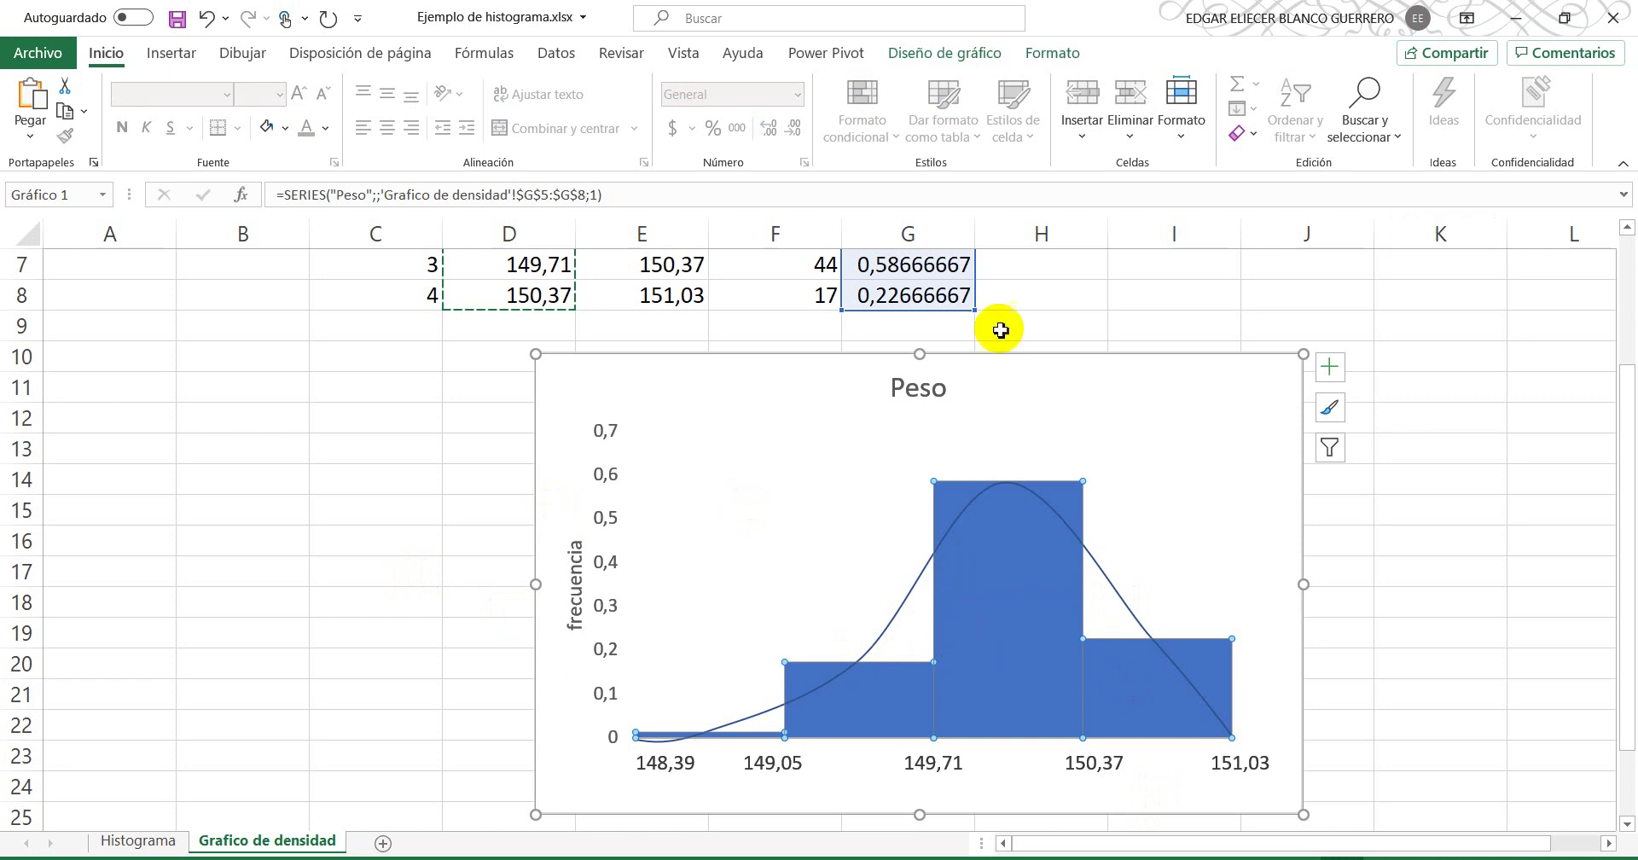
pyautogui.click(394, 512)
pyautogui.click(981, 651)
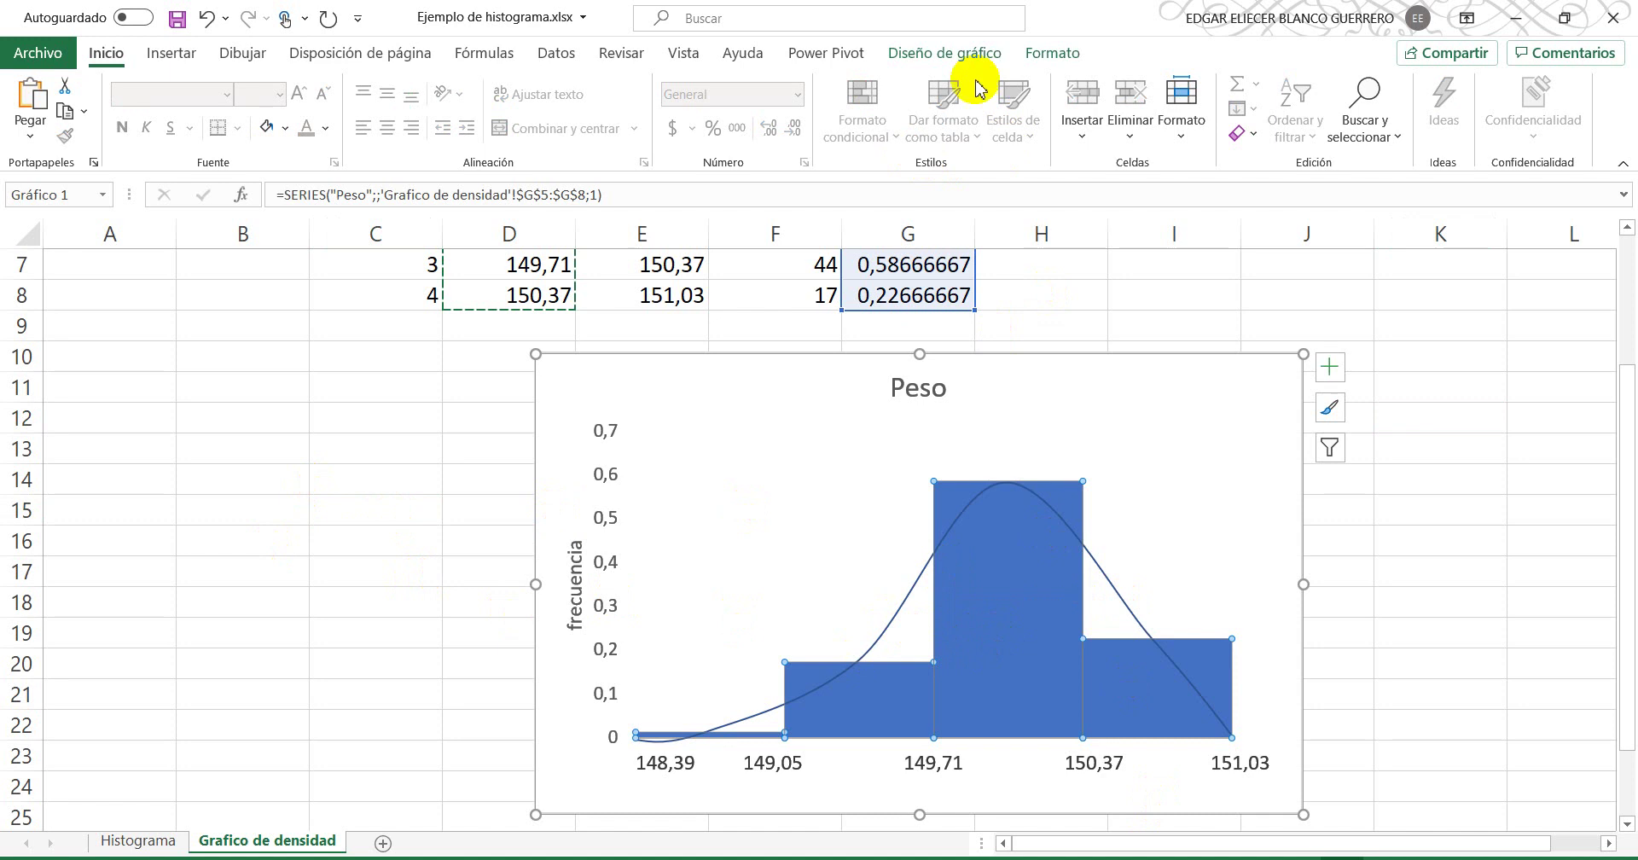
pyautogui.click(1054, 53)
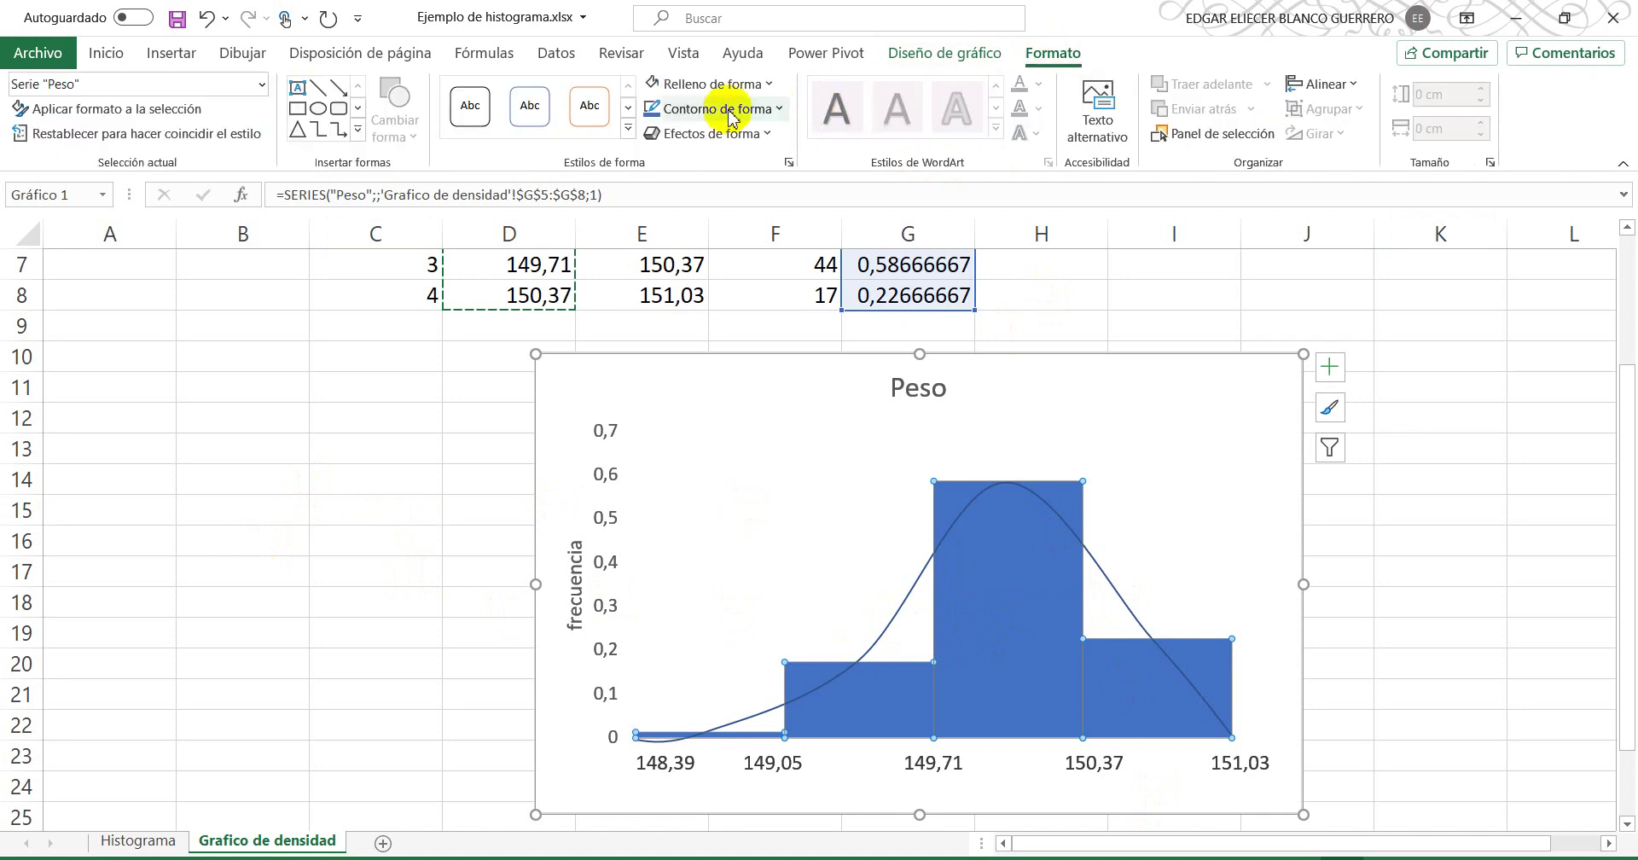
pyautogui.click(767, 84)
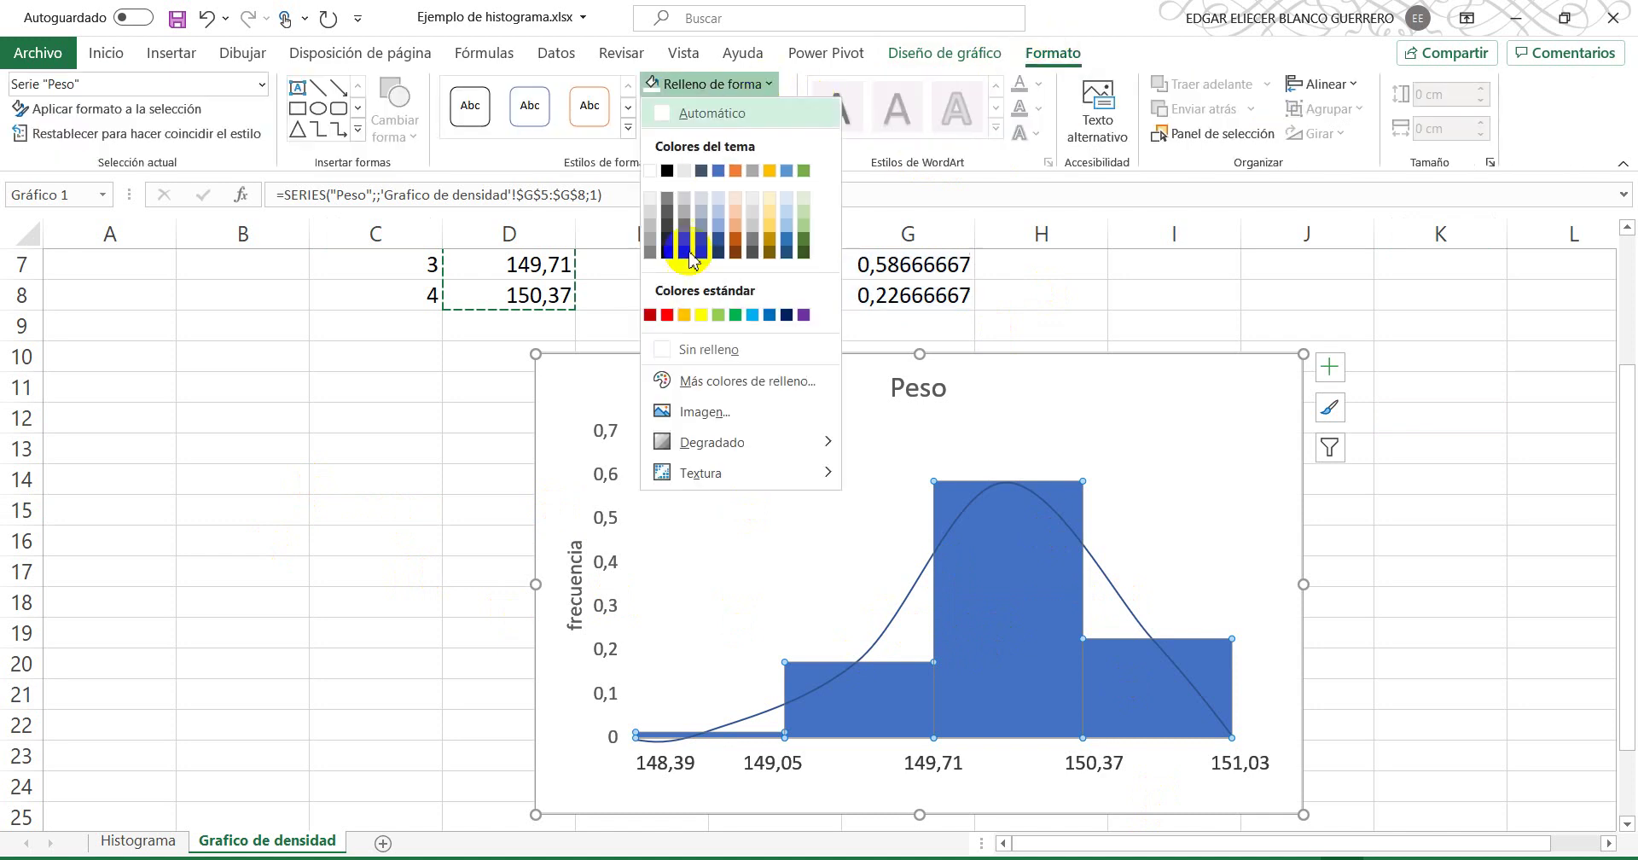
pyautogui.press('Escape')
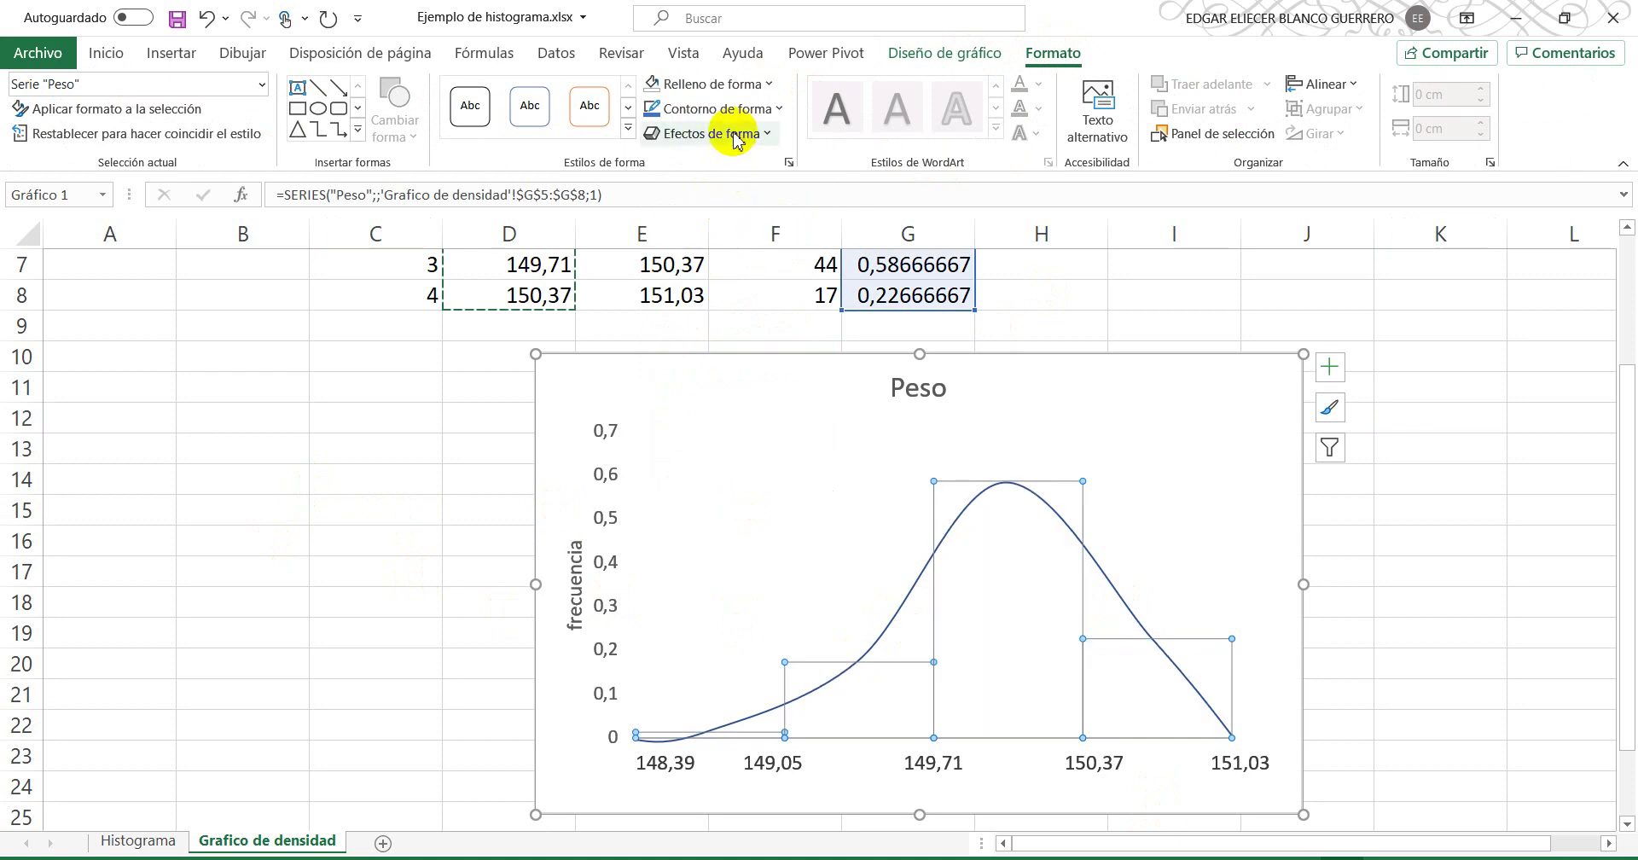
pyautogui.click(780, 111)
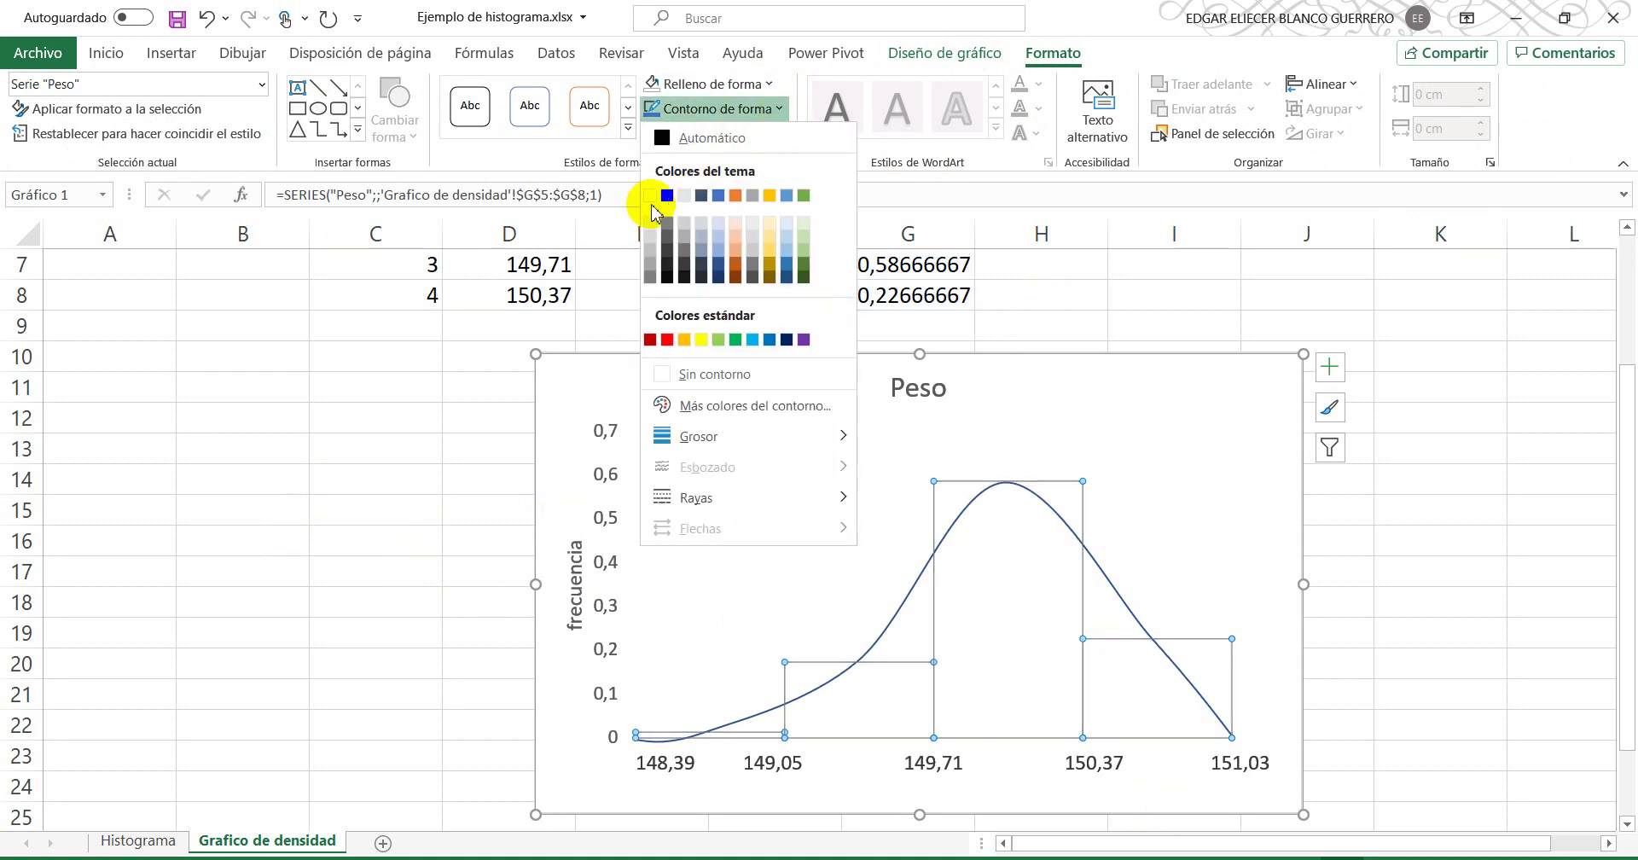
pyautogui.click(745, 381)
pyautogui.click(367, 463)
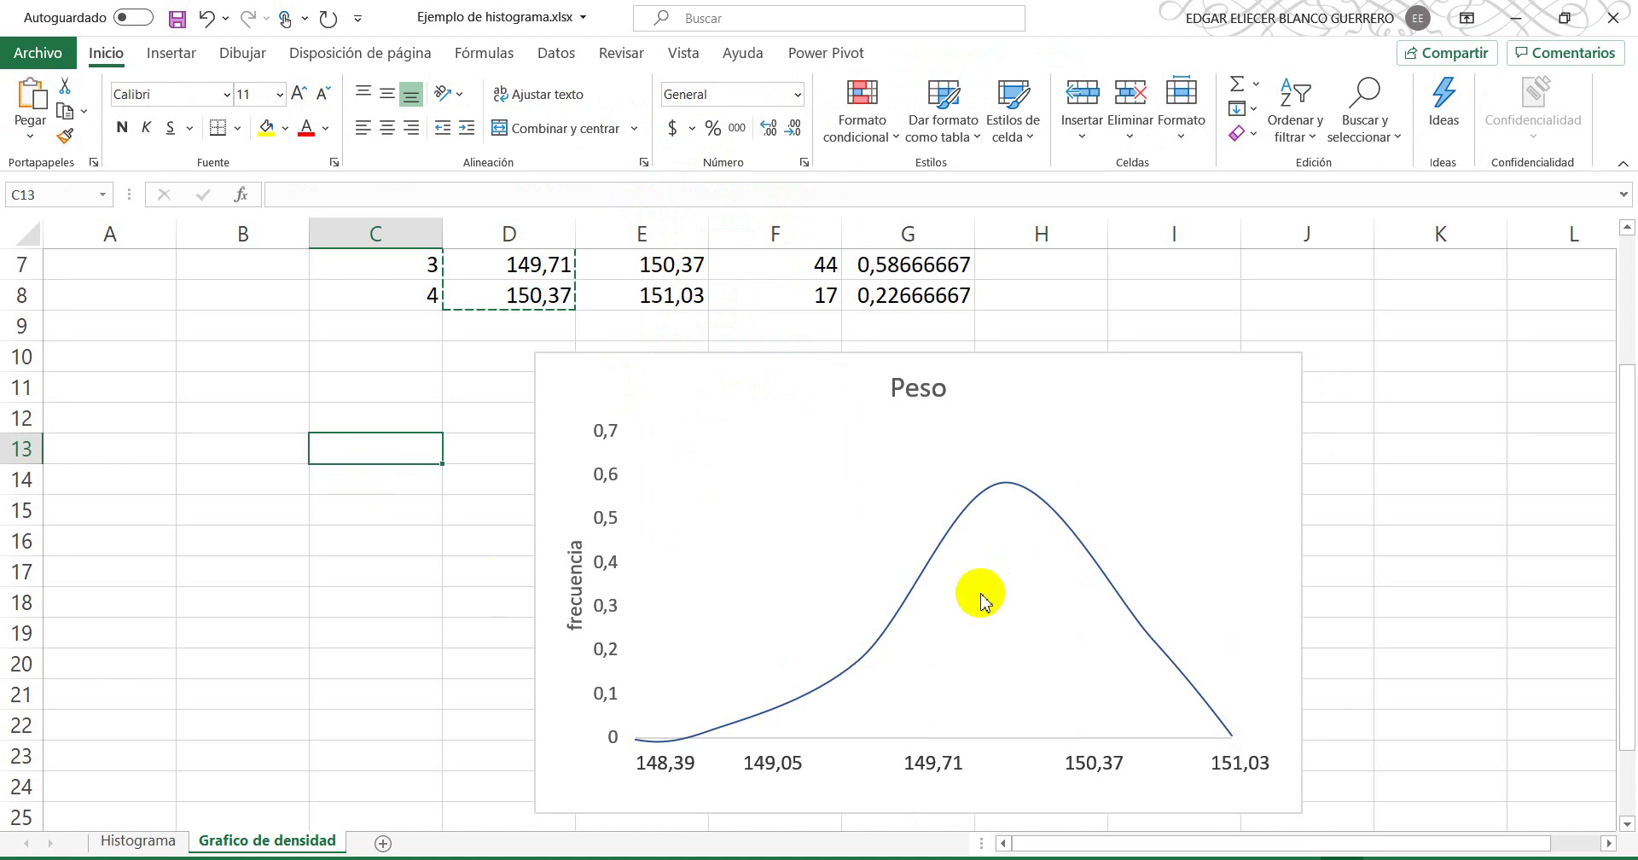
# Step: Give the chart's vertical axis a solid dark grey line and close the axis formatting
pyautogui.moveTo(976, 616)
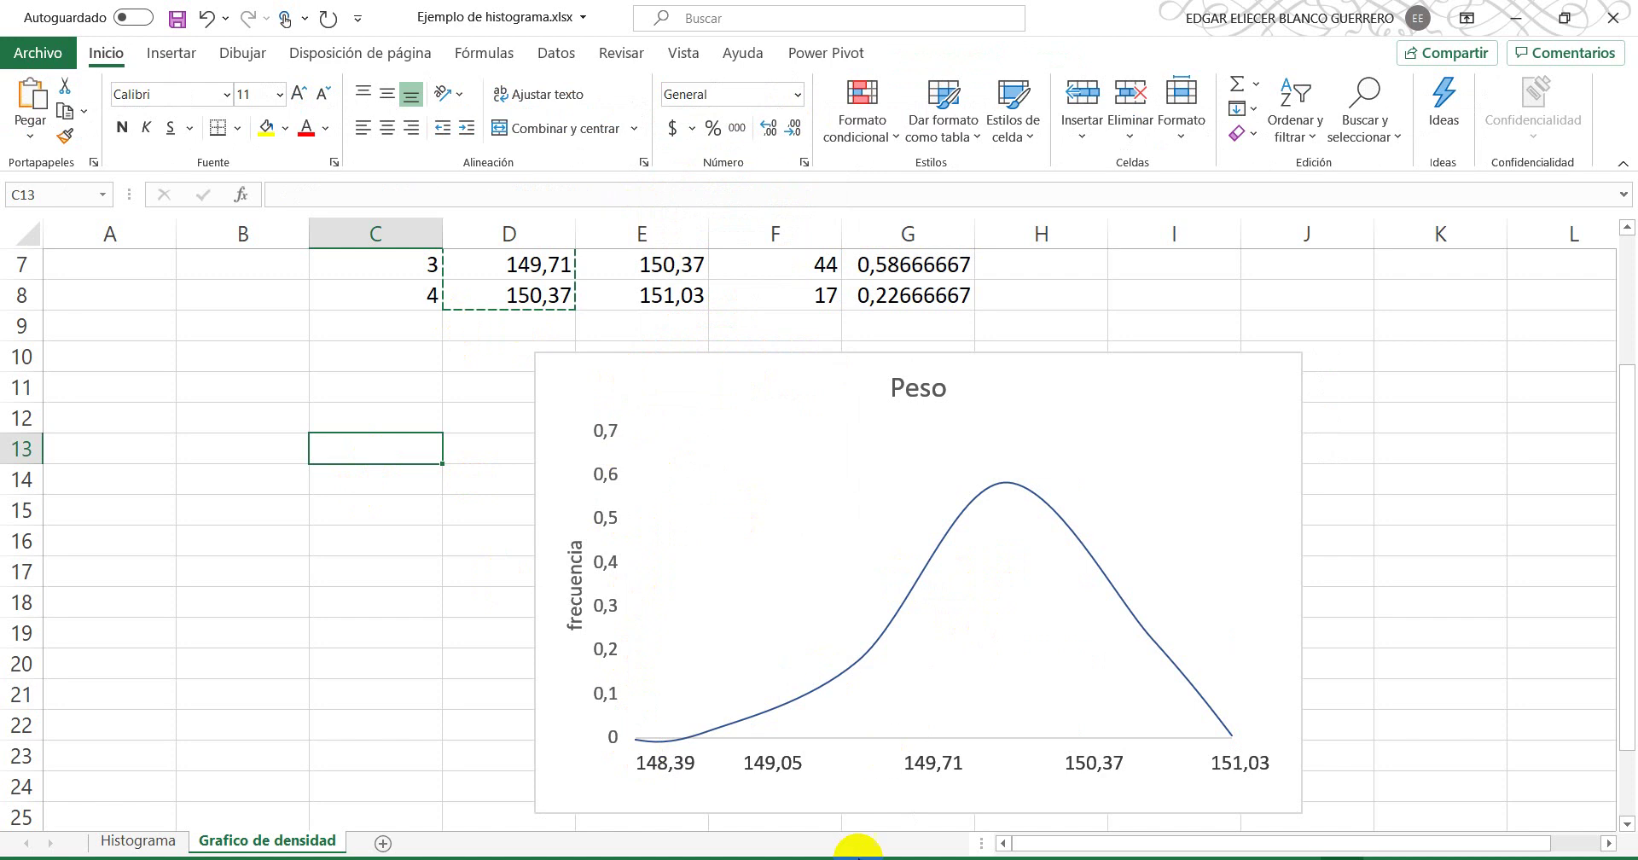
pyautogui.click(555, 779)
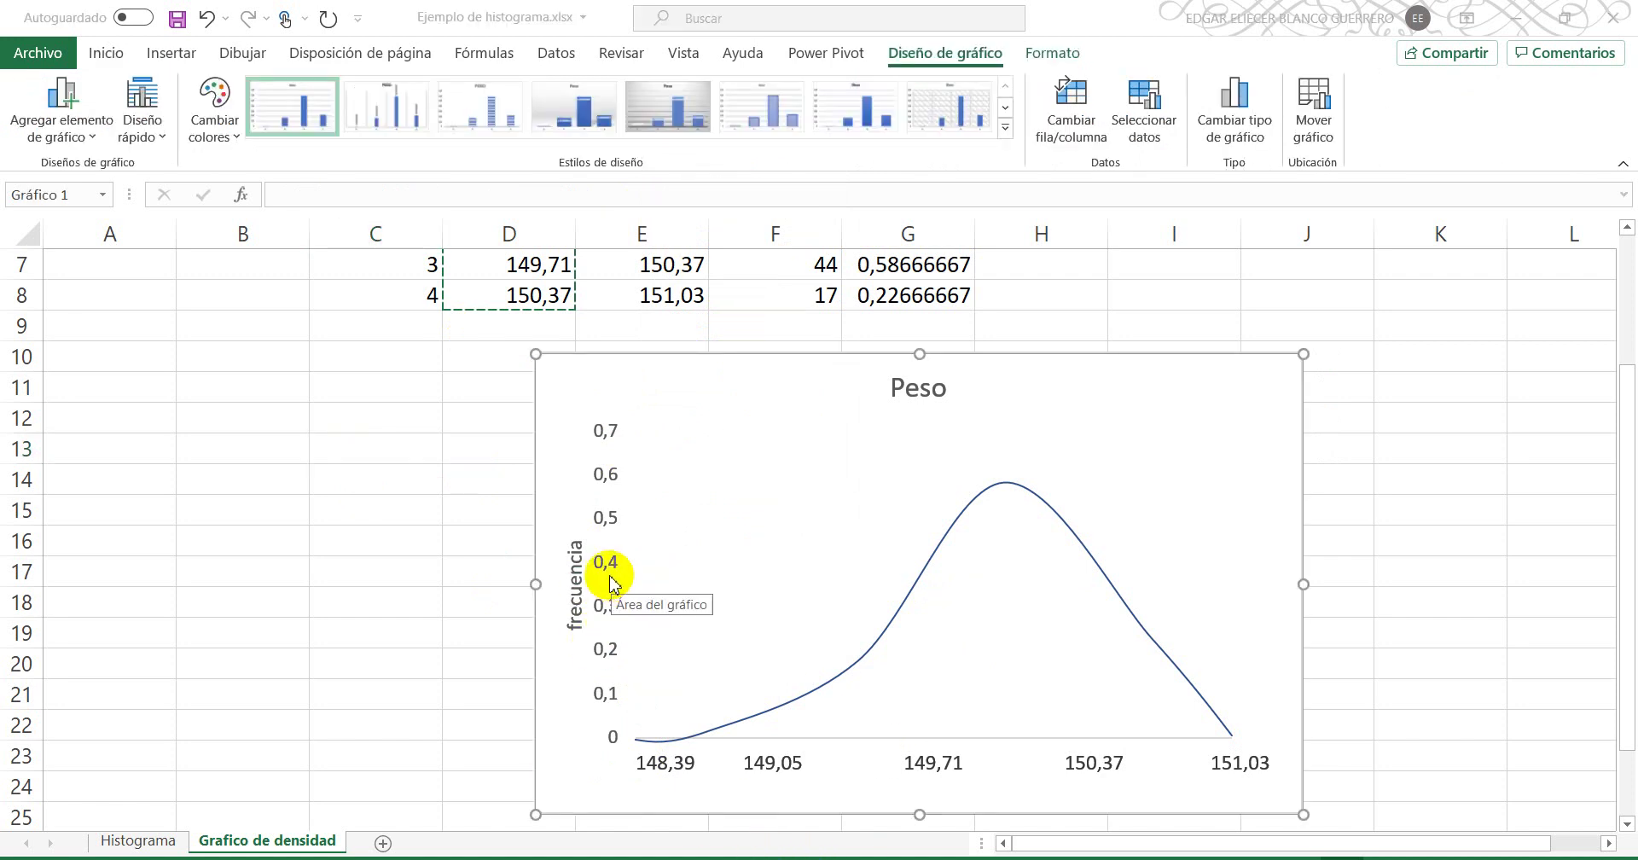
pyautogui.click(610, 575)
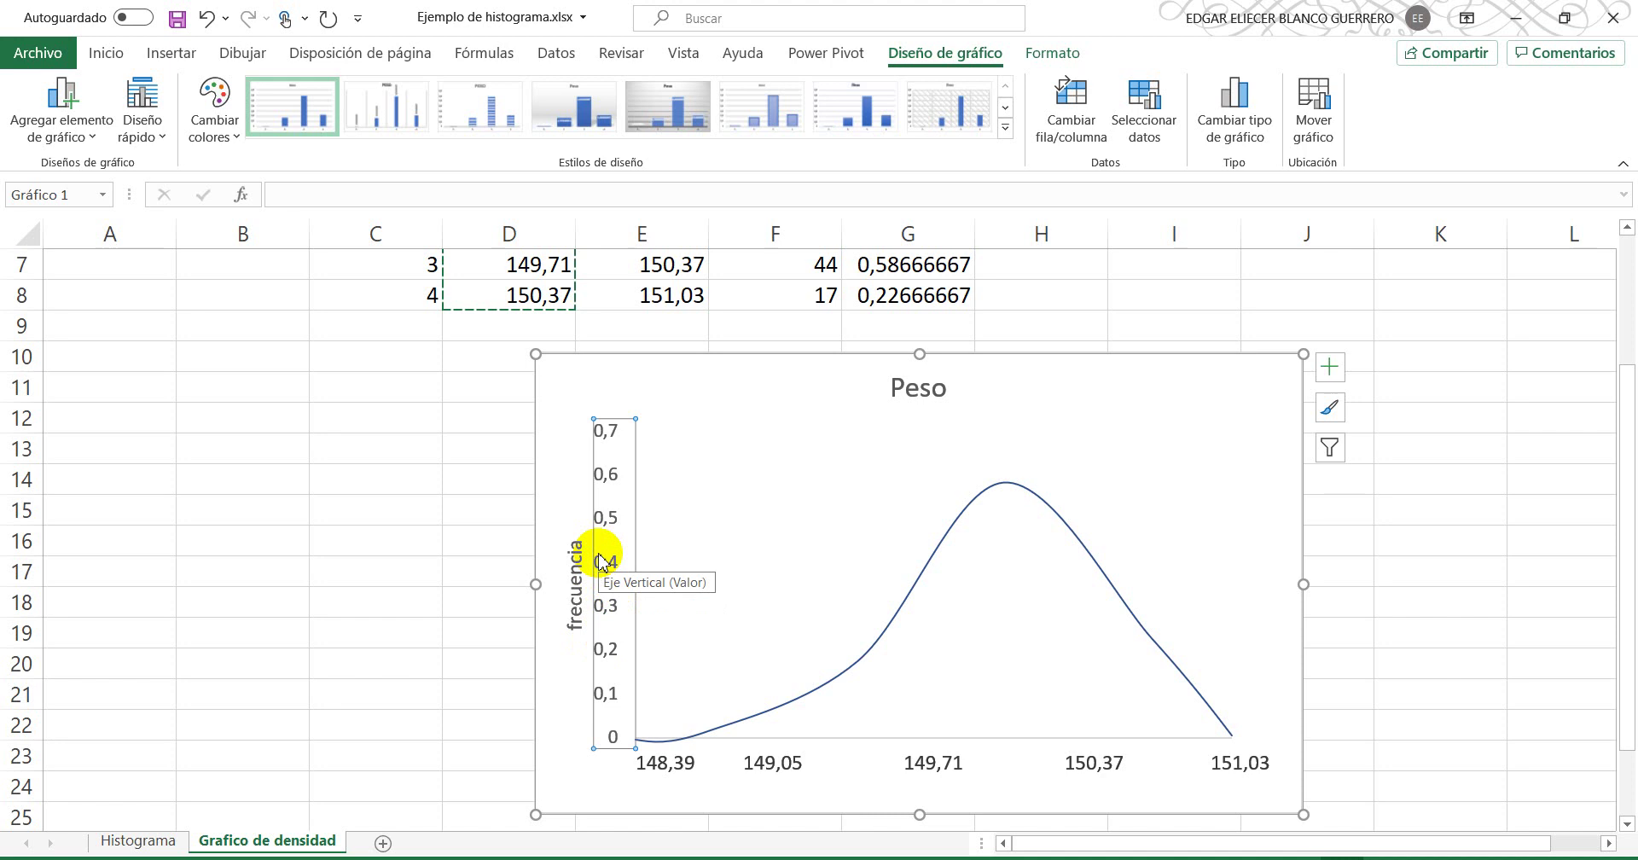
pyautogui.doubleClick(602, 569)
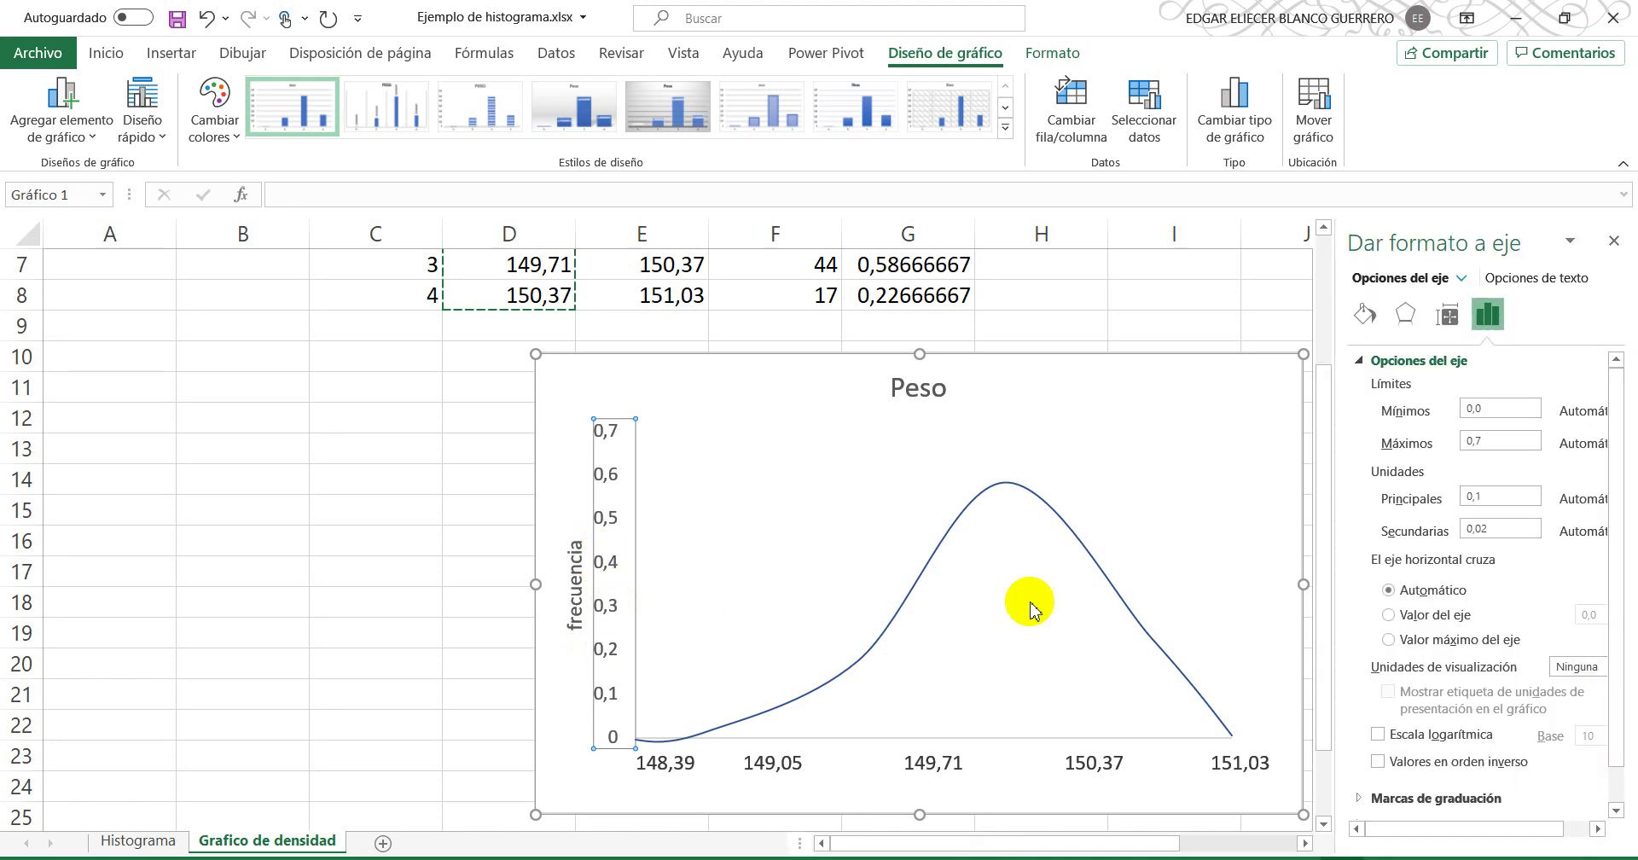
pyautogui.click(1449, 316)
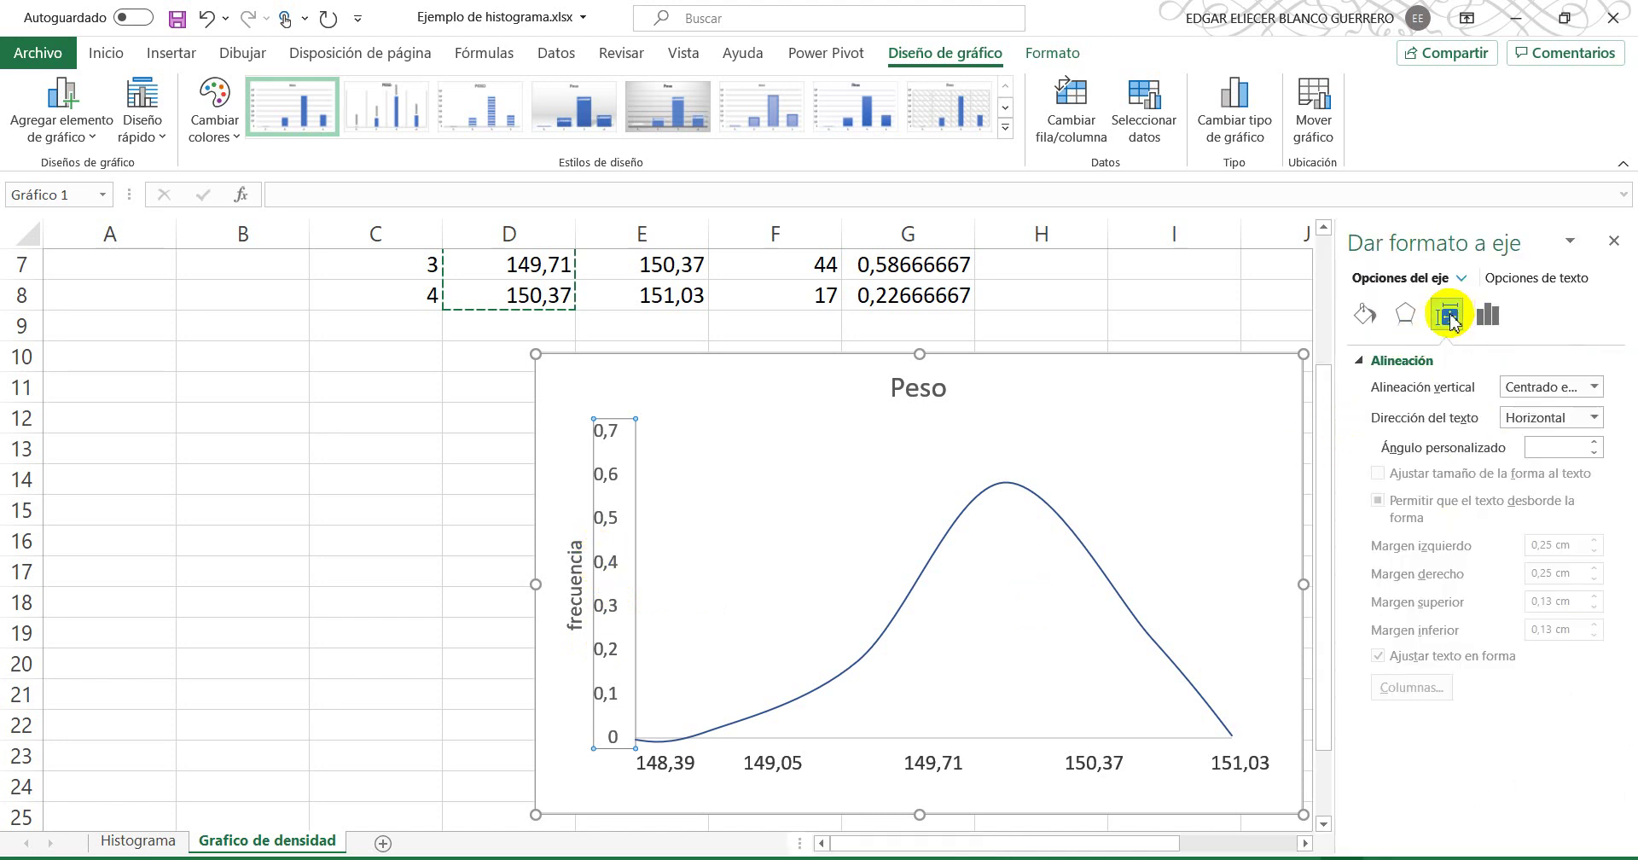
pyautogui.click(1368, 317)
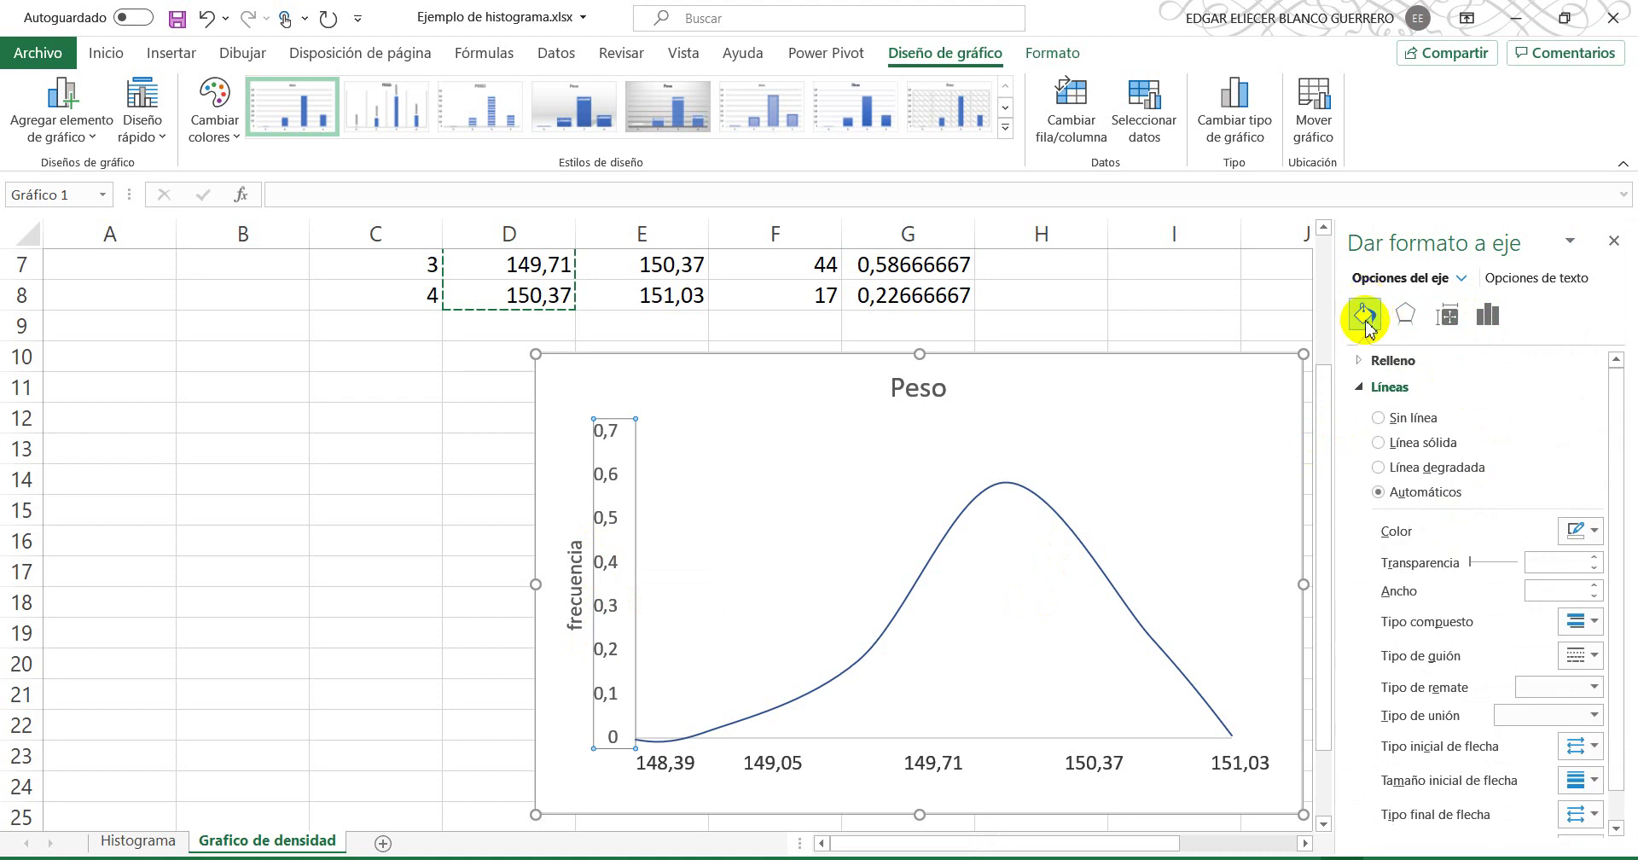
pyautogui.click(1405, 450)
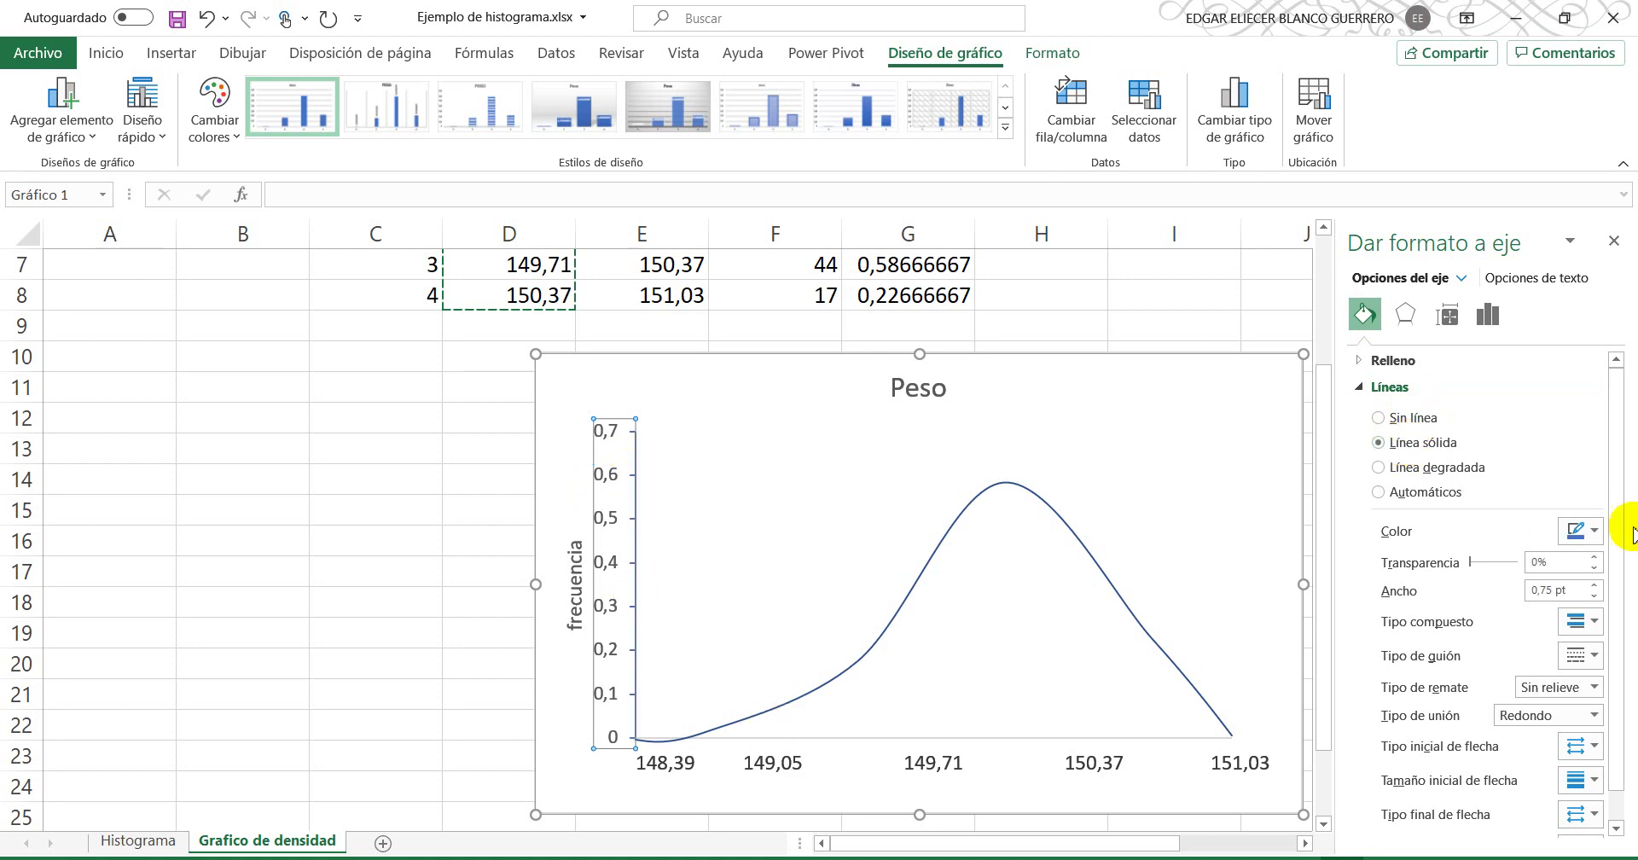
pyautogui.click(1591, 535)
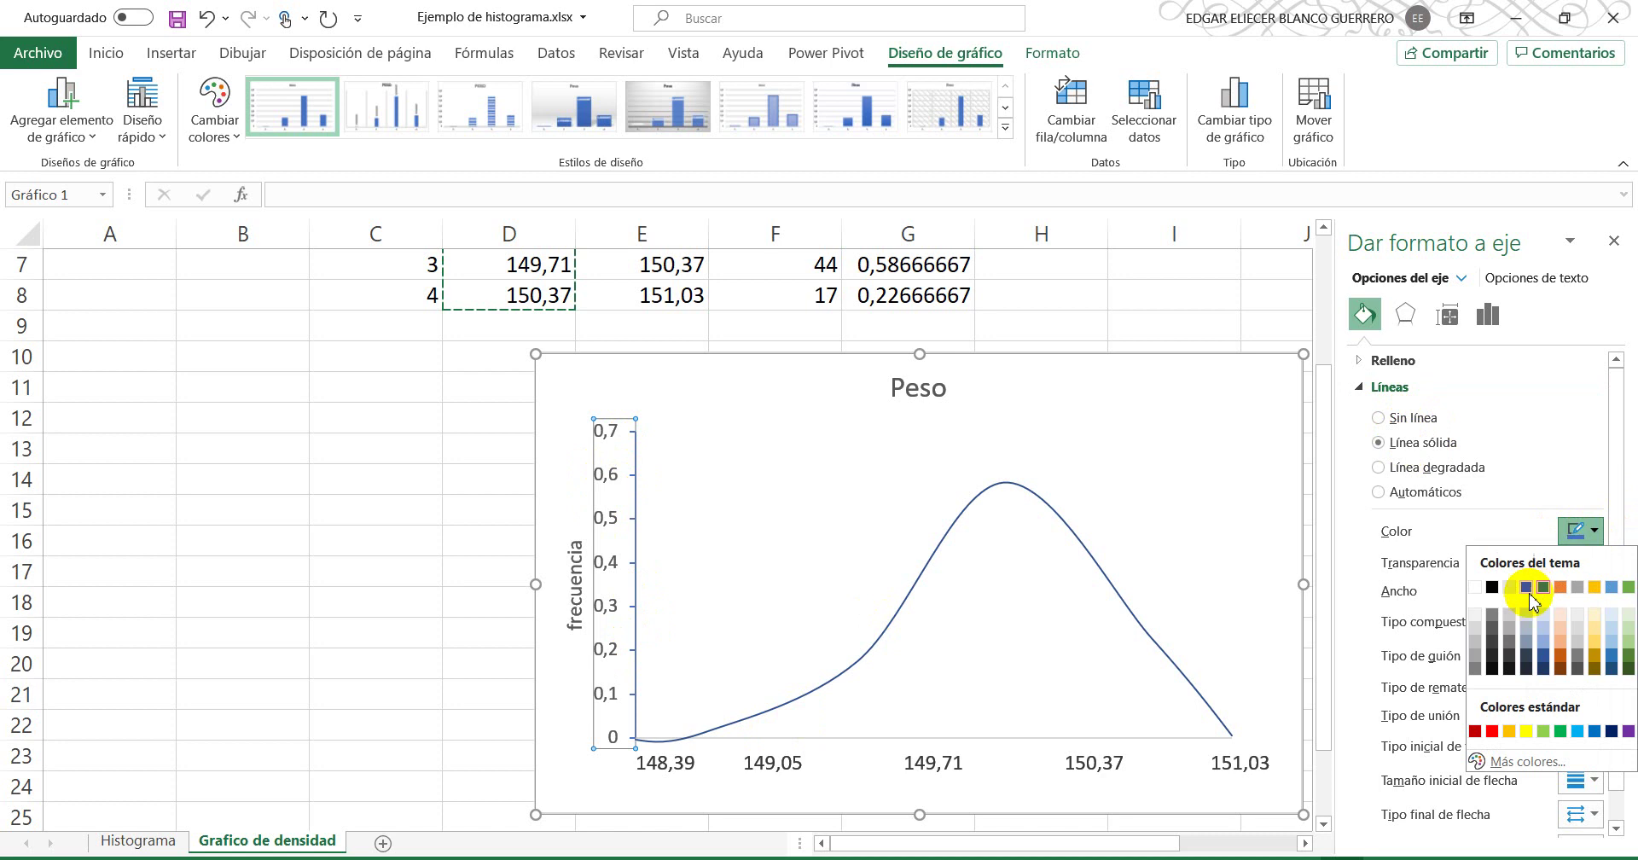
pyautogui.click(1477, 670)
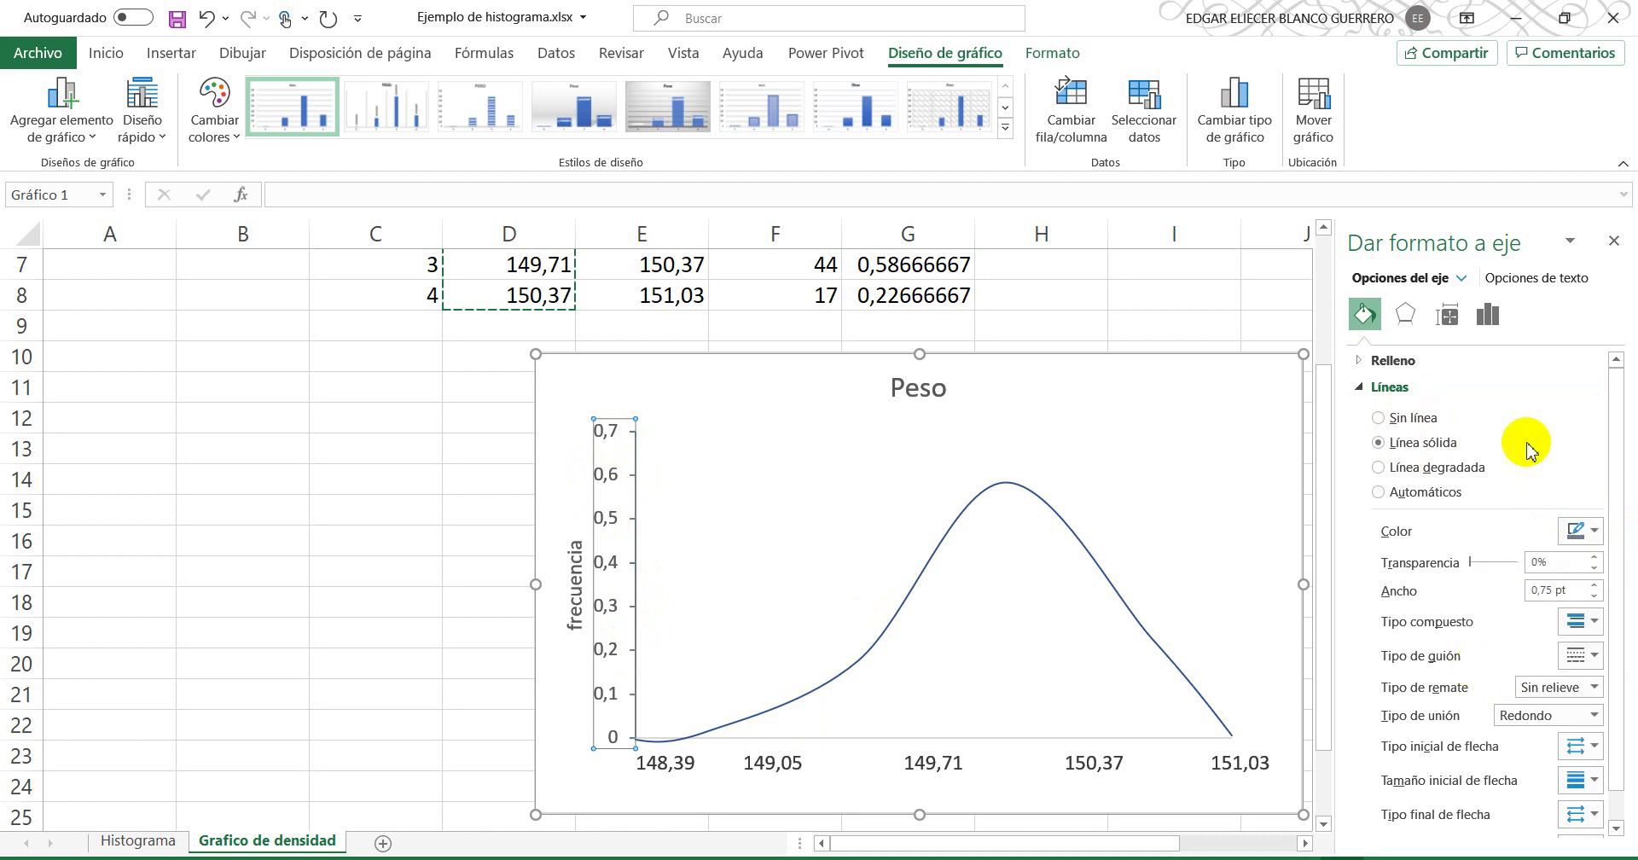
pyautogui.click(1621, 246)
pyautogui.click(1079, 299)
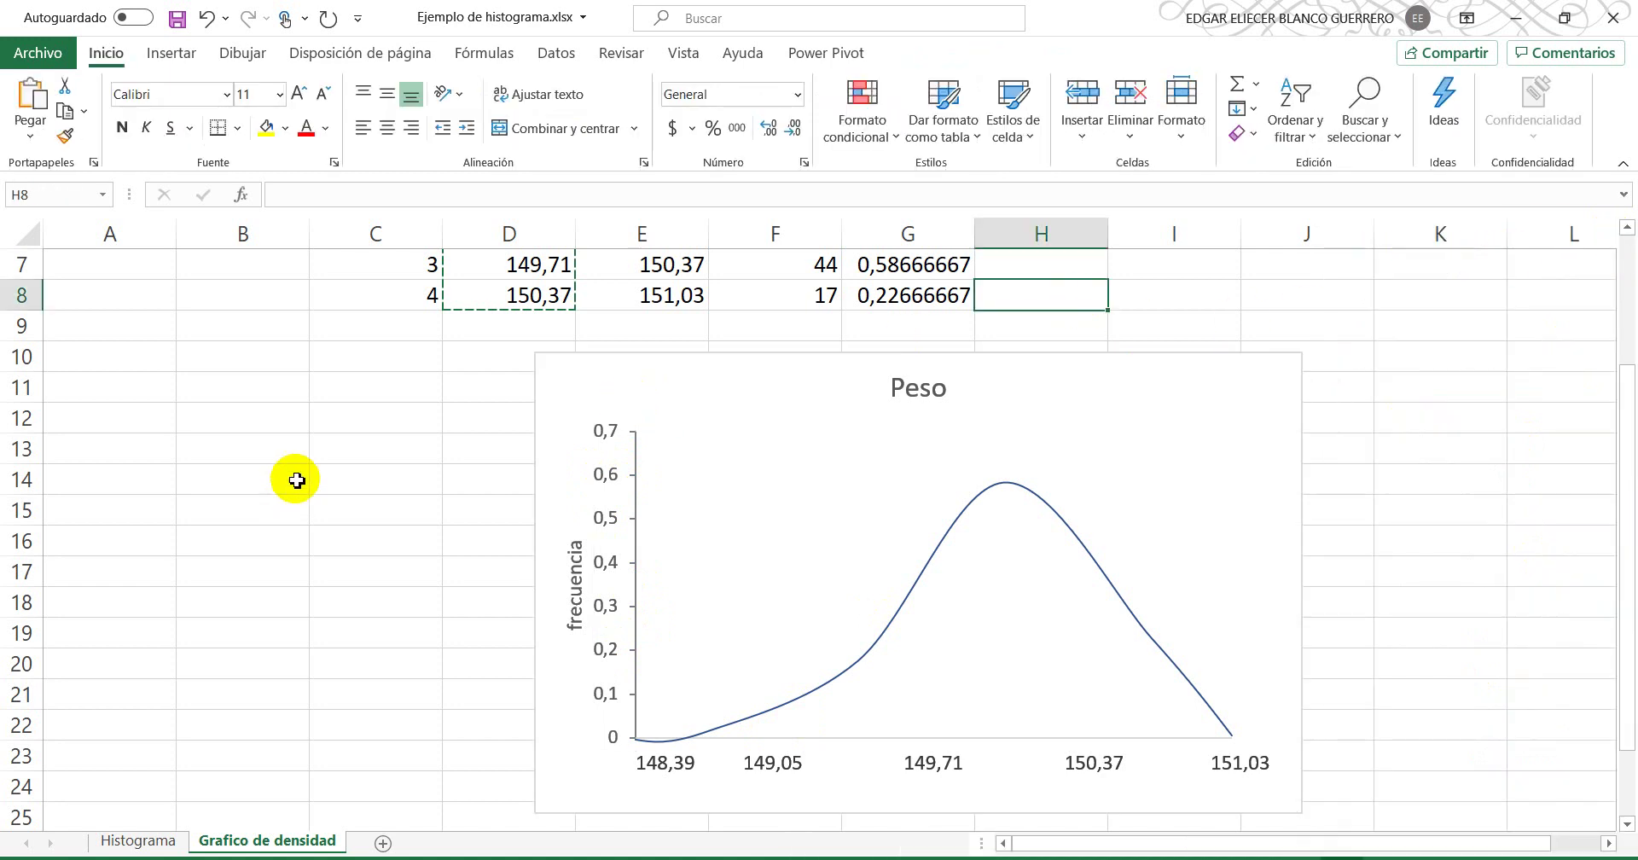
# Step: Review the finished density curve and its class limits against the relative frequency table and the weight statement
pyautogui.scroll(-3, 297, 478)
pyautogui.scroll(2, 298, 474)
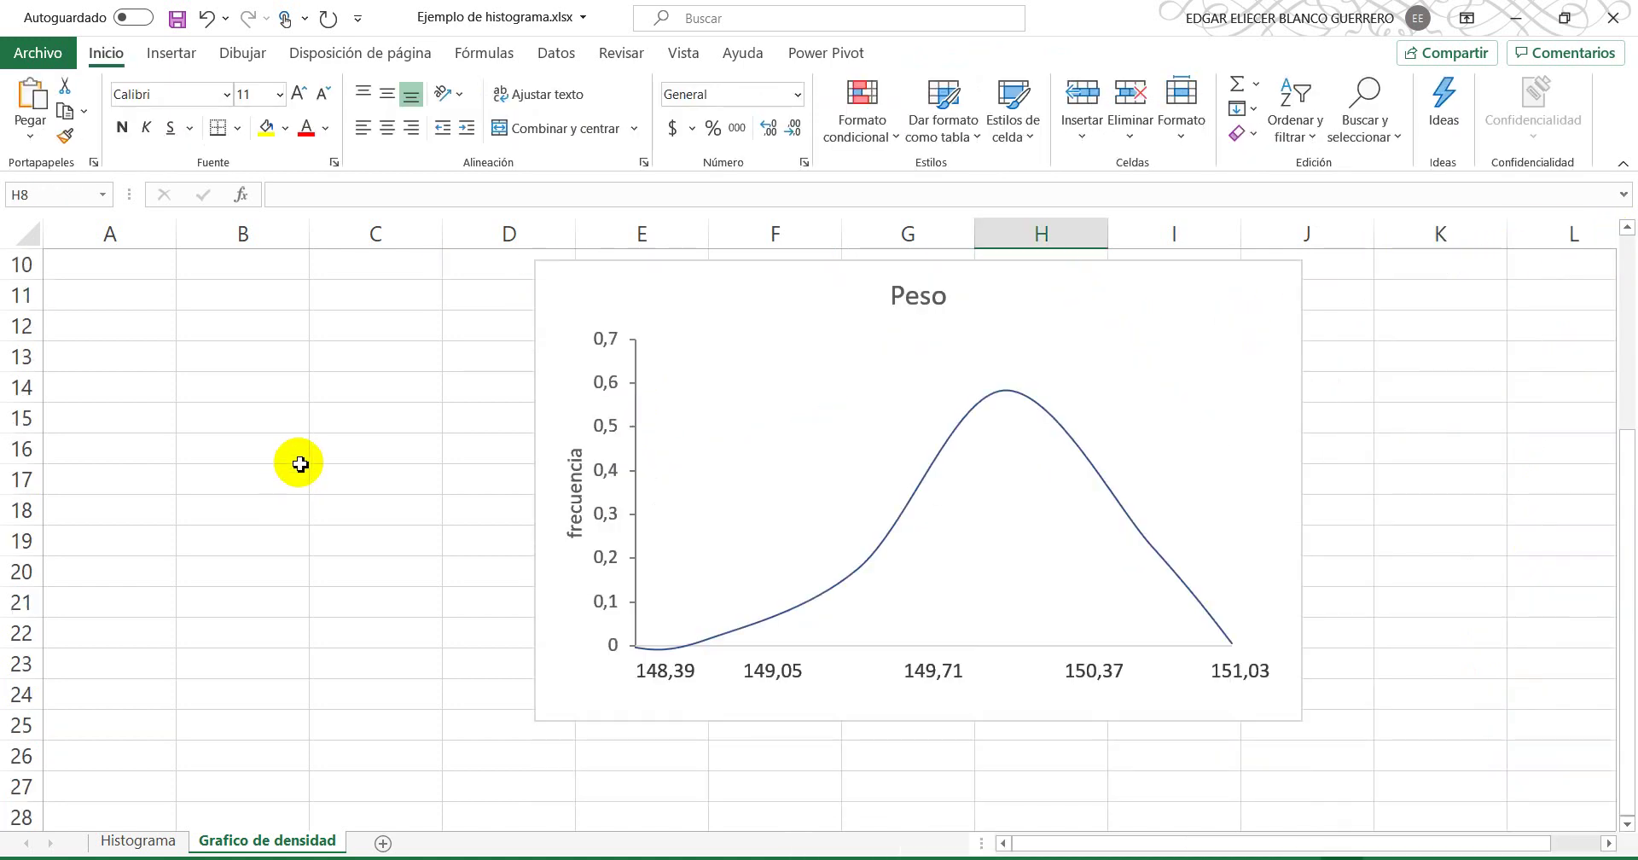
pyautogui.scroll(2, 329, 508)
pyautogui.scroll(-1, 332, 511)
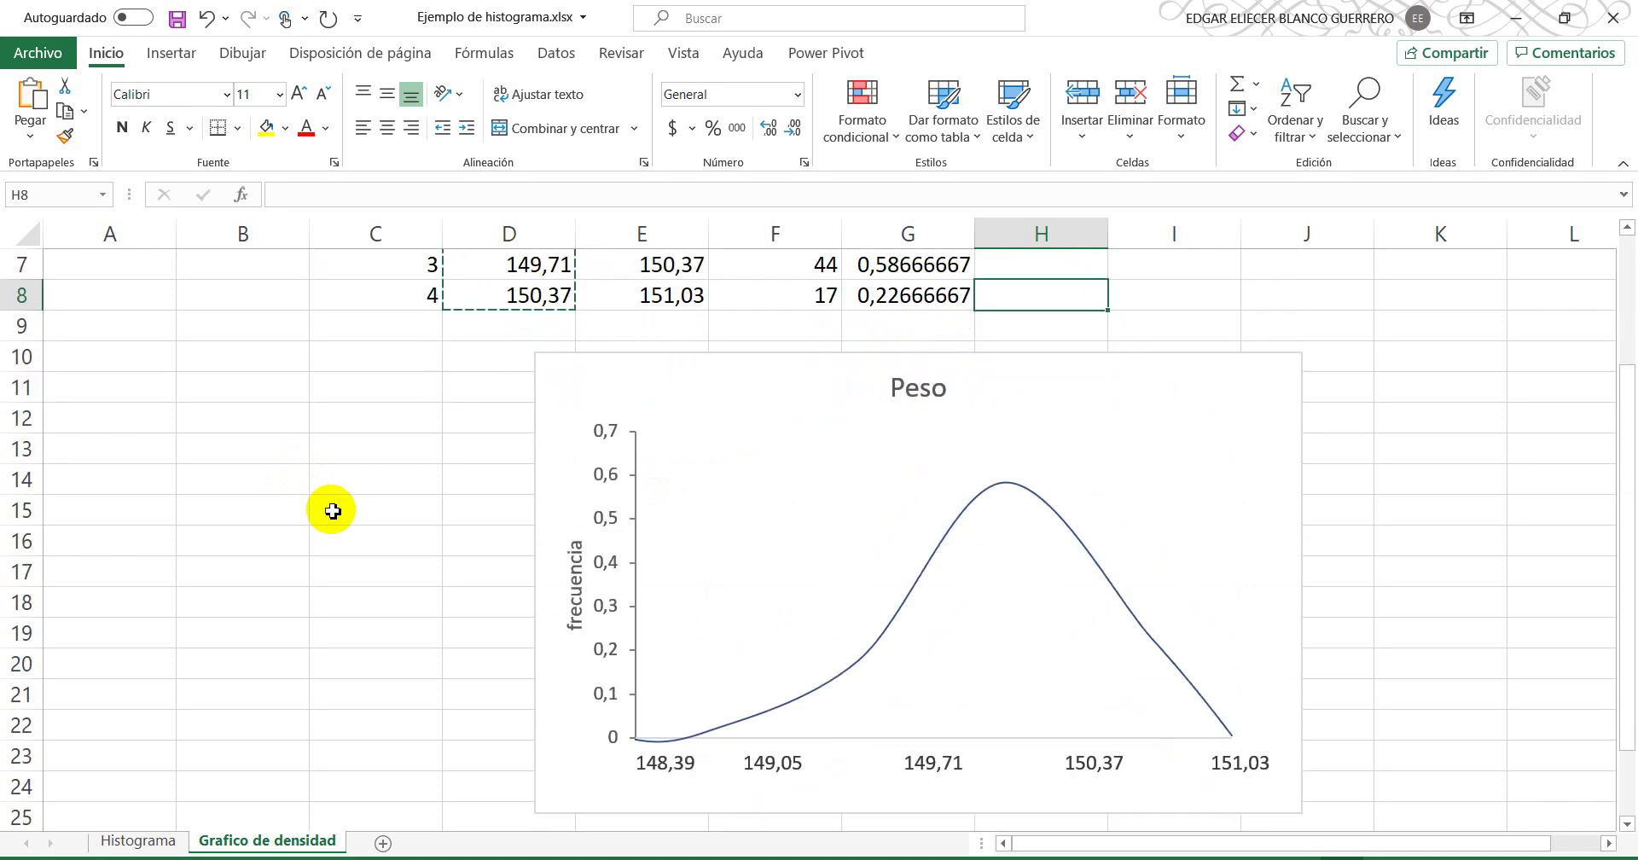
pyautogui.click(341, 456)
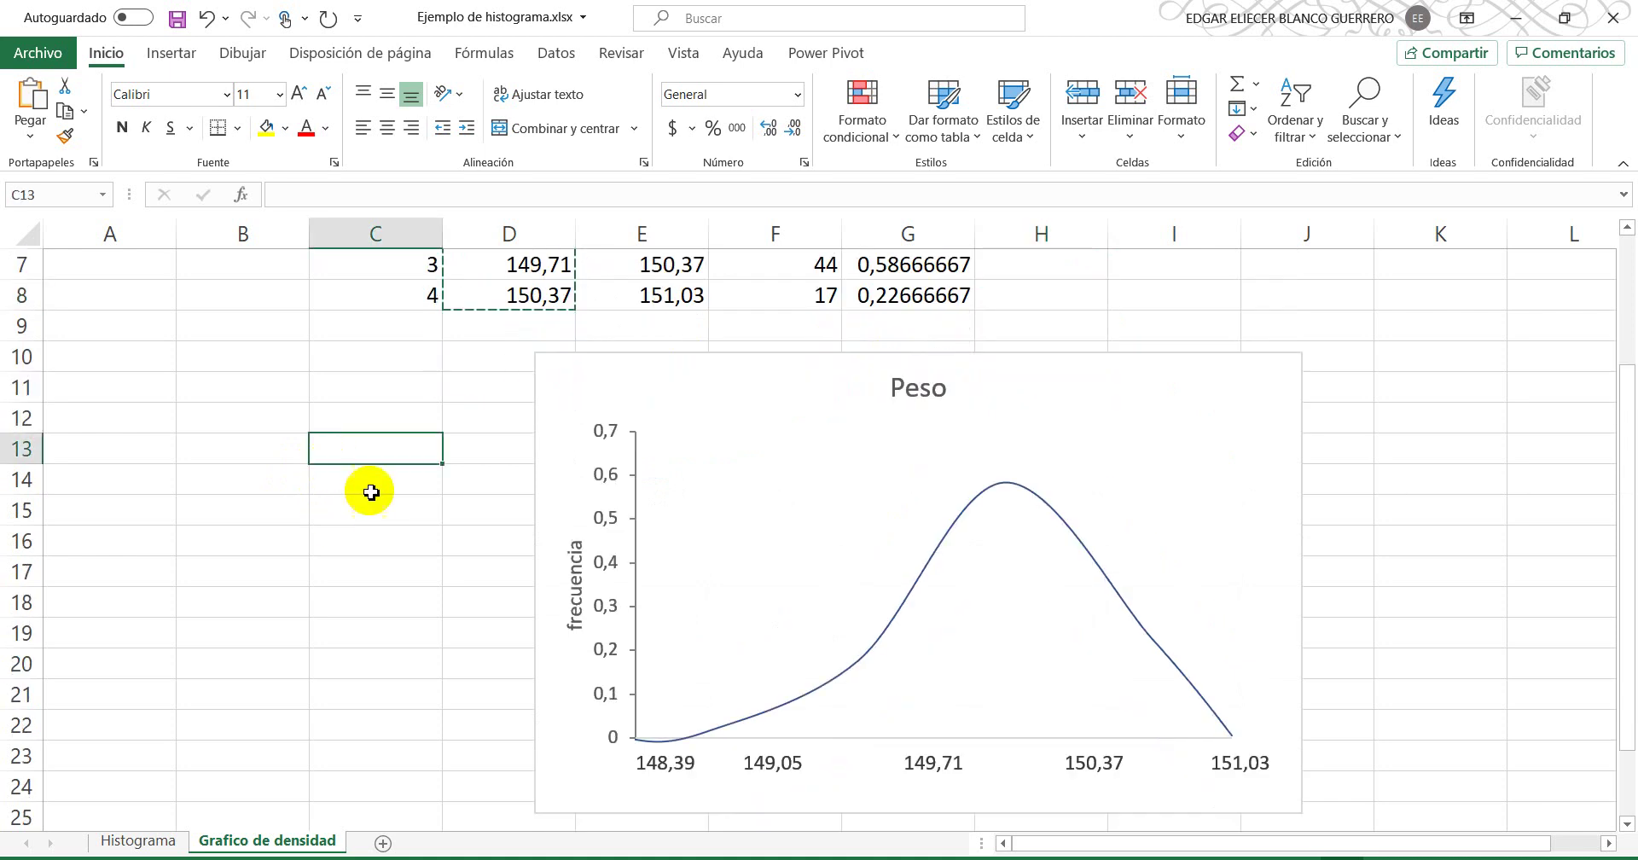
pyautogui.click(403, 533)
pyautogui.scroll(2, 398, 658)
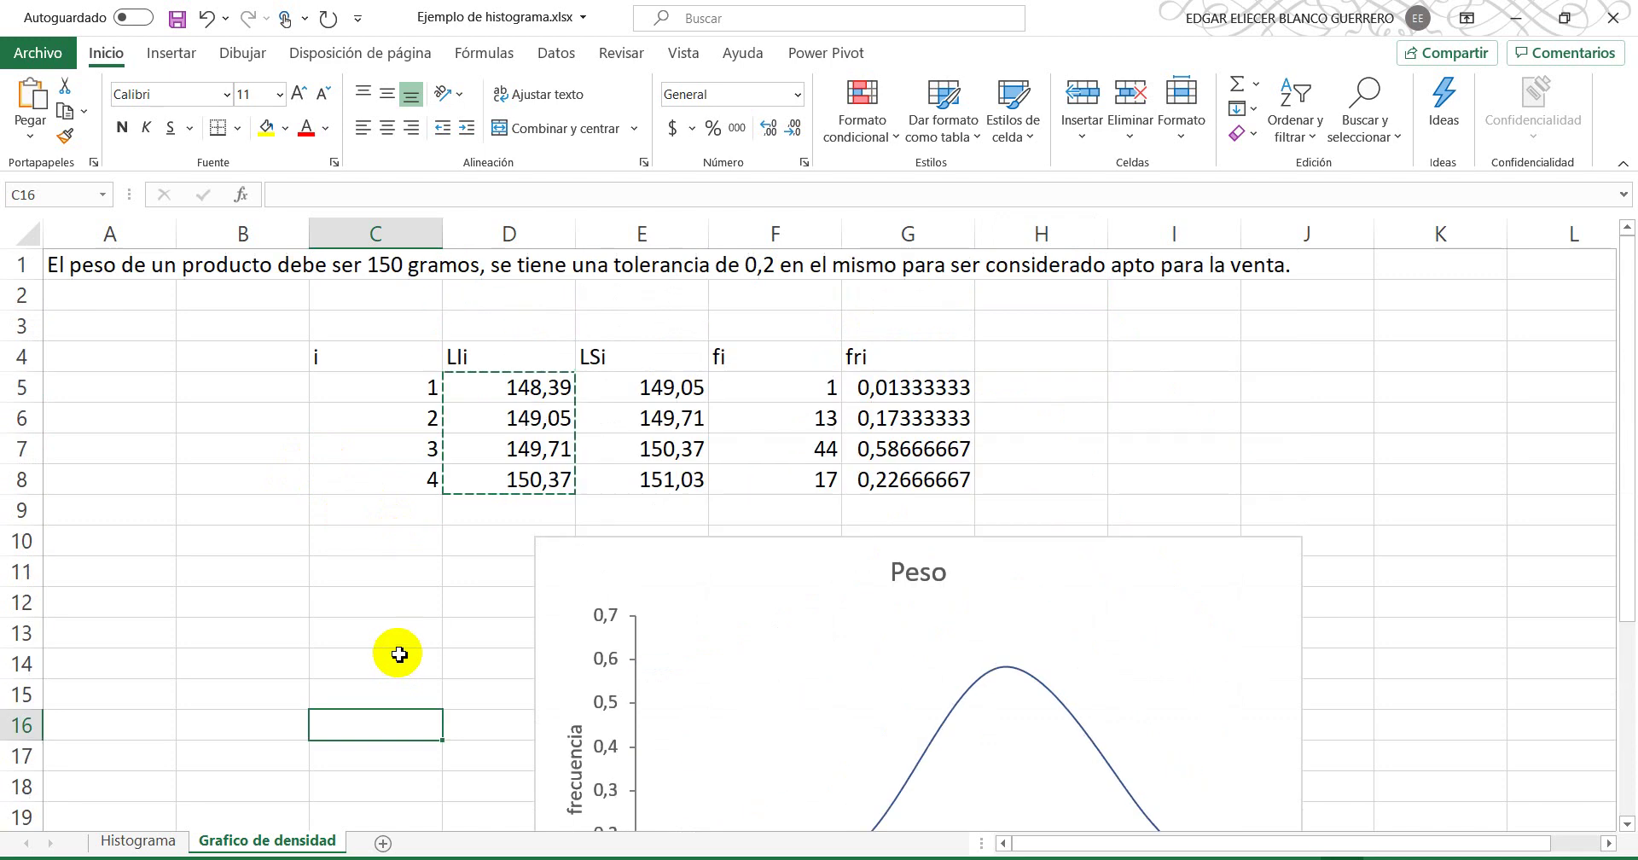
pyautogui.scroll(-3, 397, 652)
pyautogui.scroll(1, 402, 646)
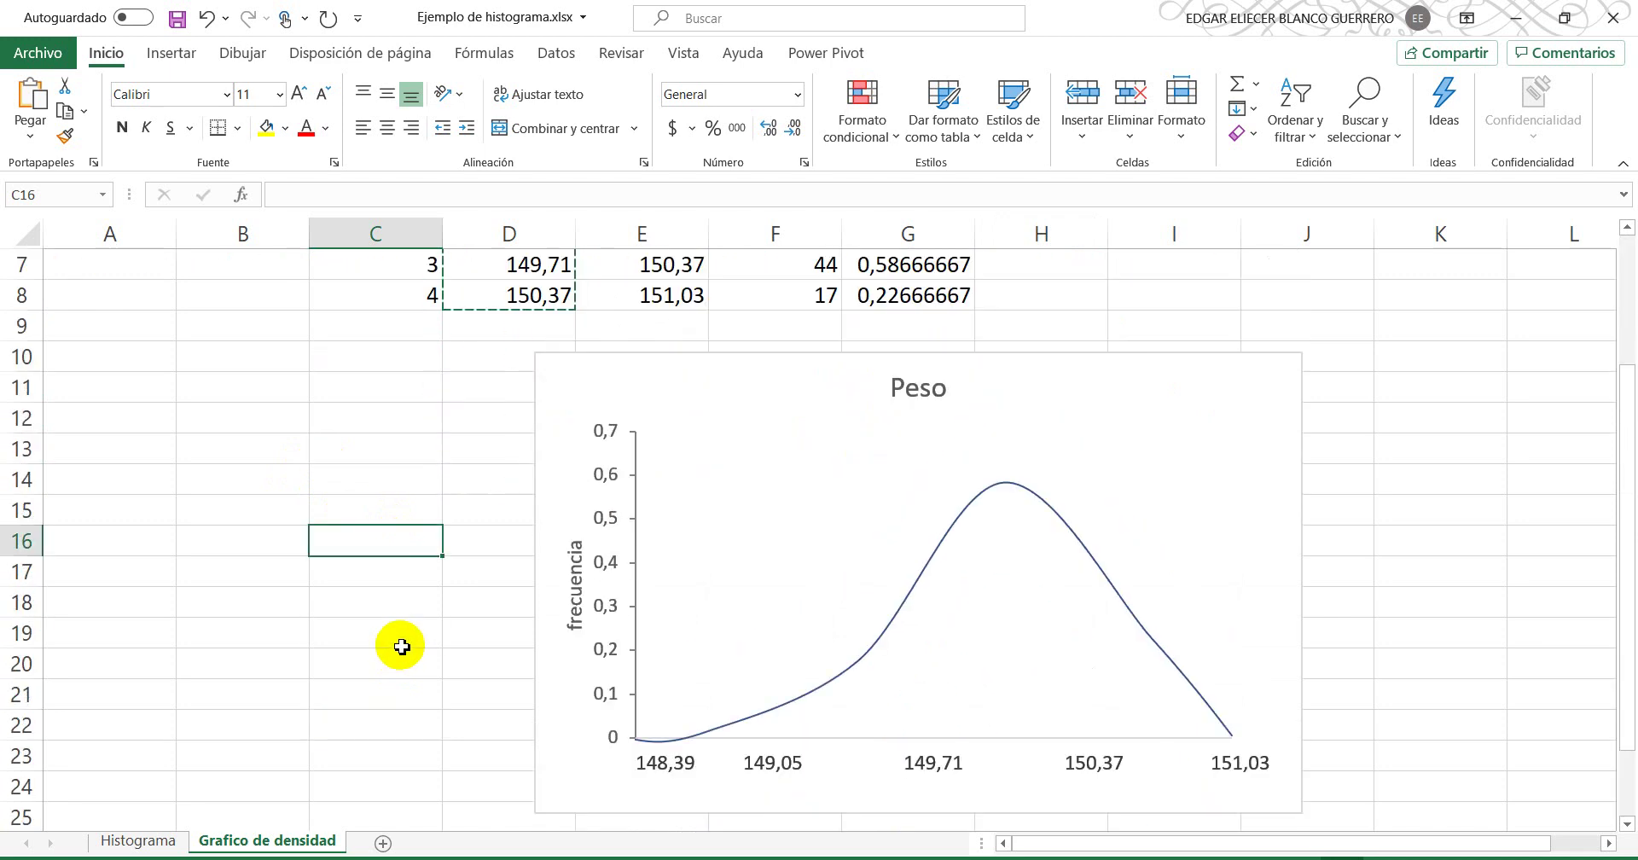
pyautogui.scroll(-1, 400, 646)
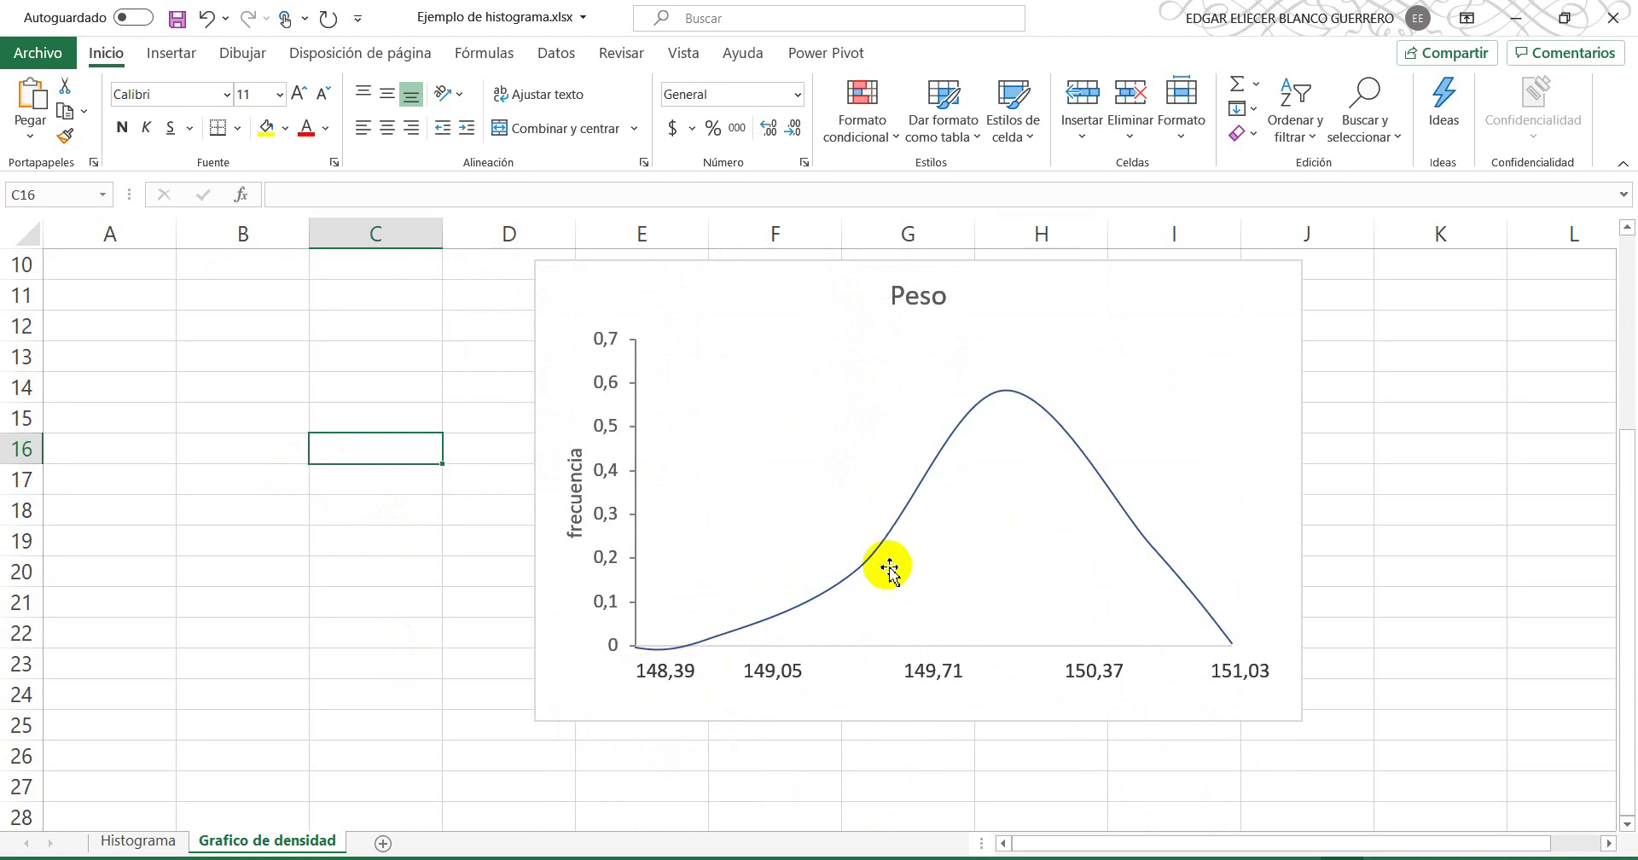
pyautogui.scroll(2, 351, 542)
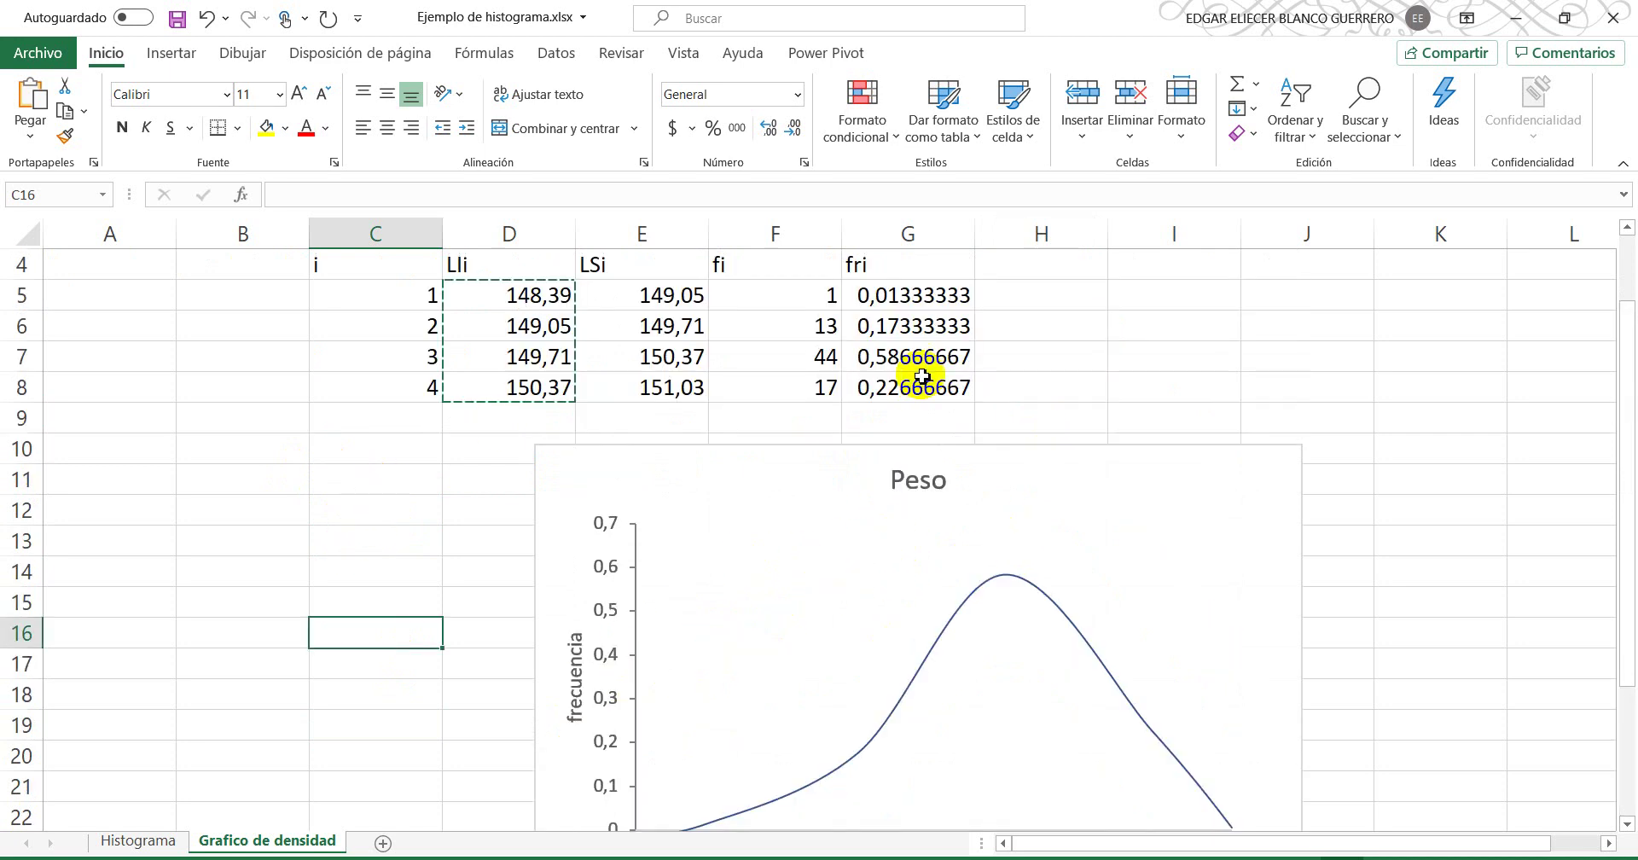
pyautogui.click(1016, 310)
pyautogui.scroll(-4, 193, 475)
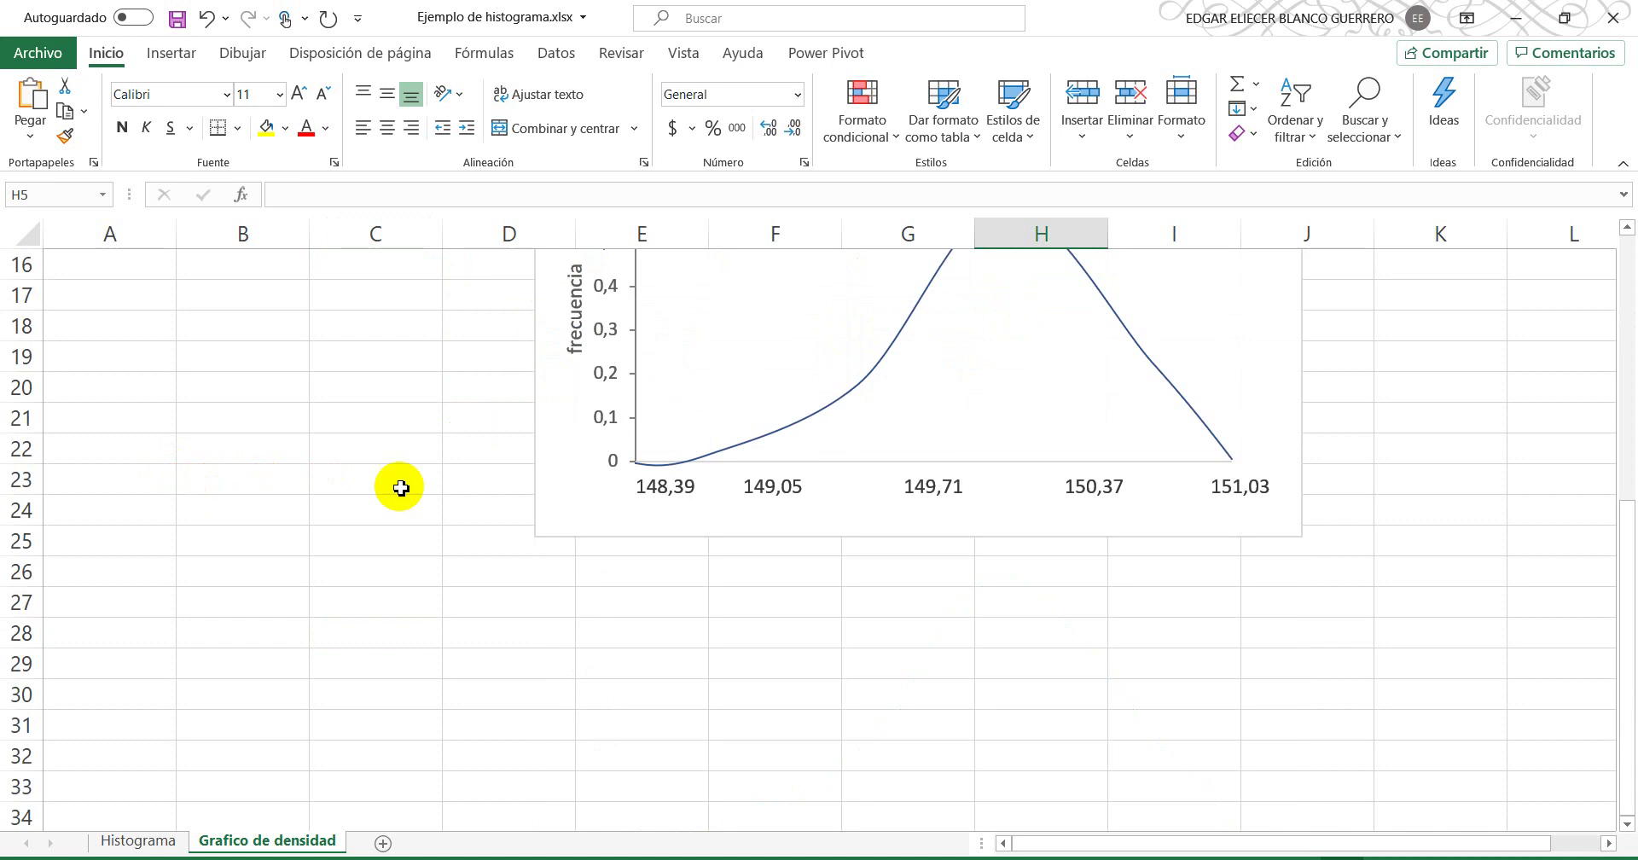
pyautogui.scroll(2, 400, 486)
pyautogui.click(774, 670)
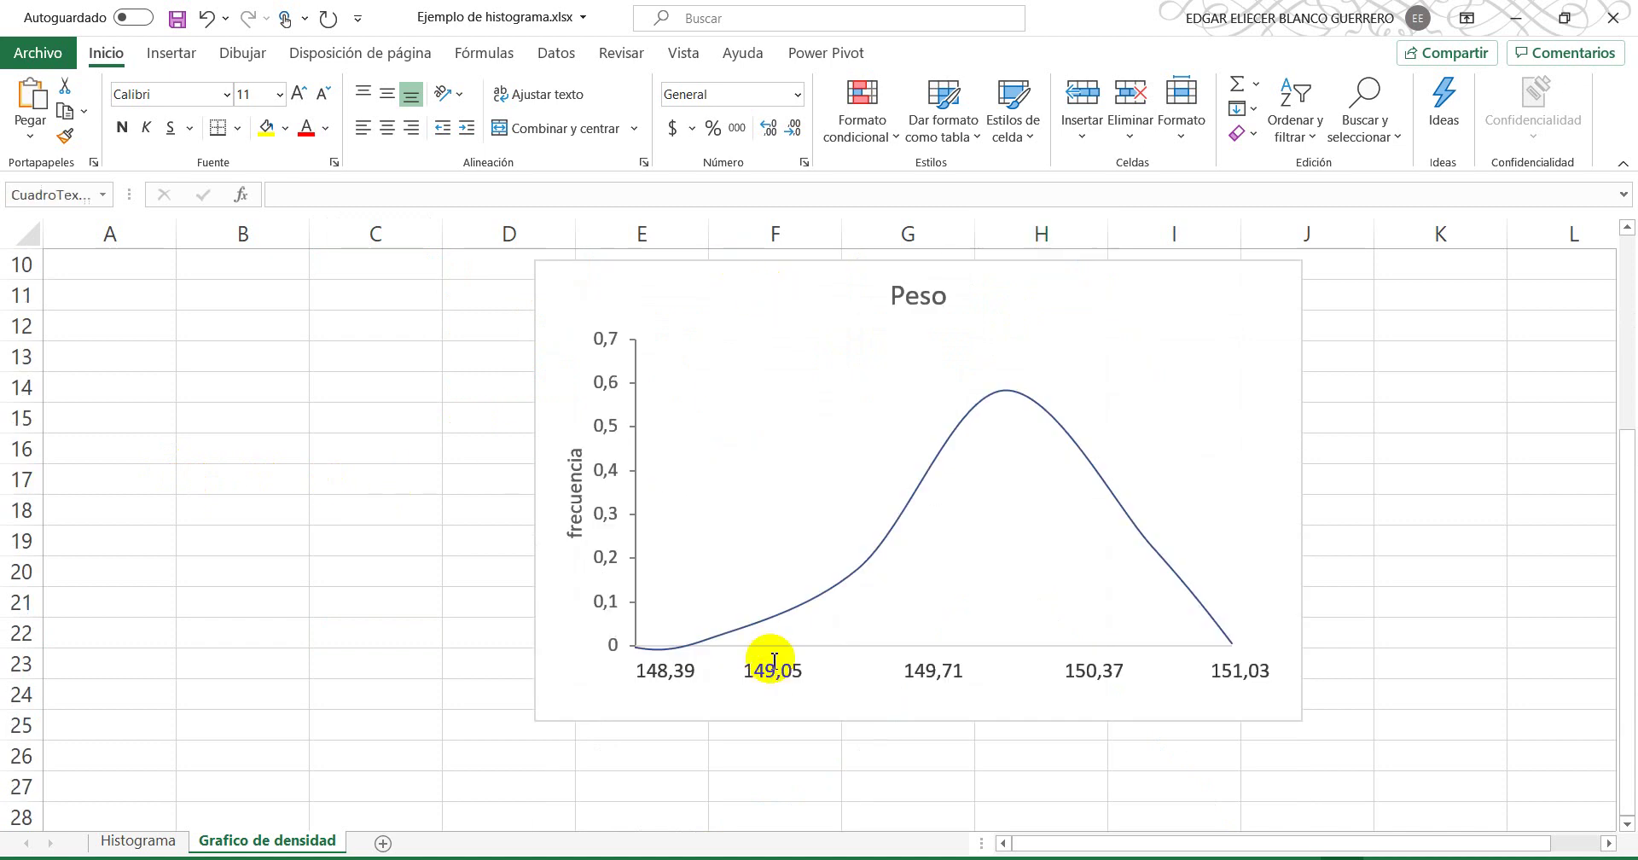
# Step: Try to move the Peso chart and its drawn curve separately, shifting both down and to the left on the sheet
pyautogui.click(425, 689)
pyautogui.moveTo(713, 270); pyautogui.dragTo(489, 369)
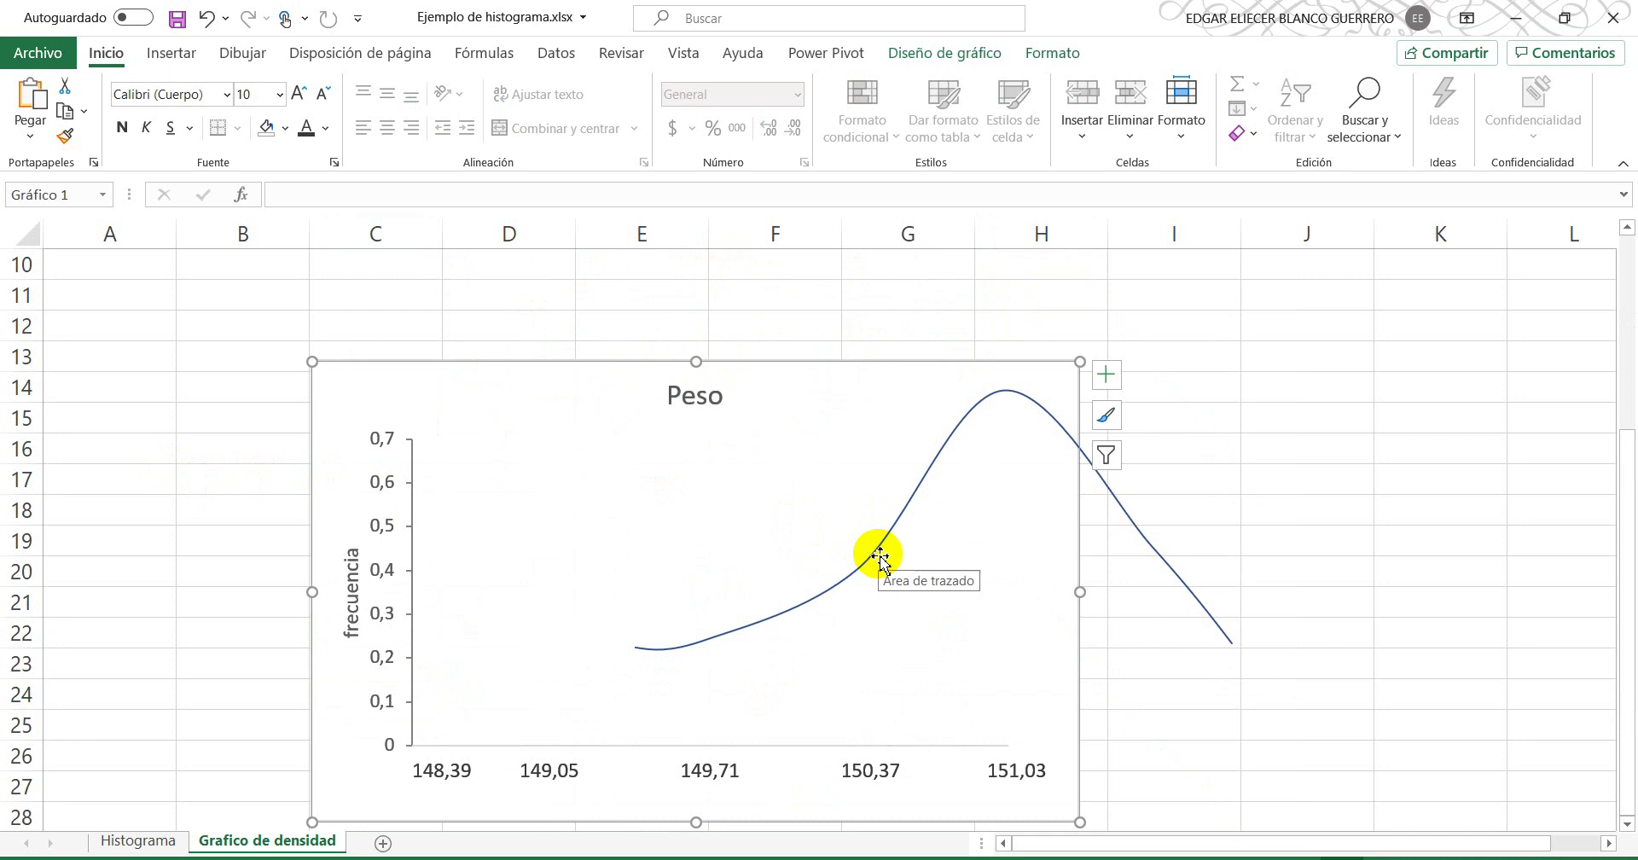
pyautogui.click(726, 631)
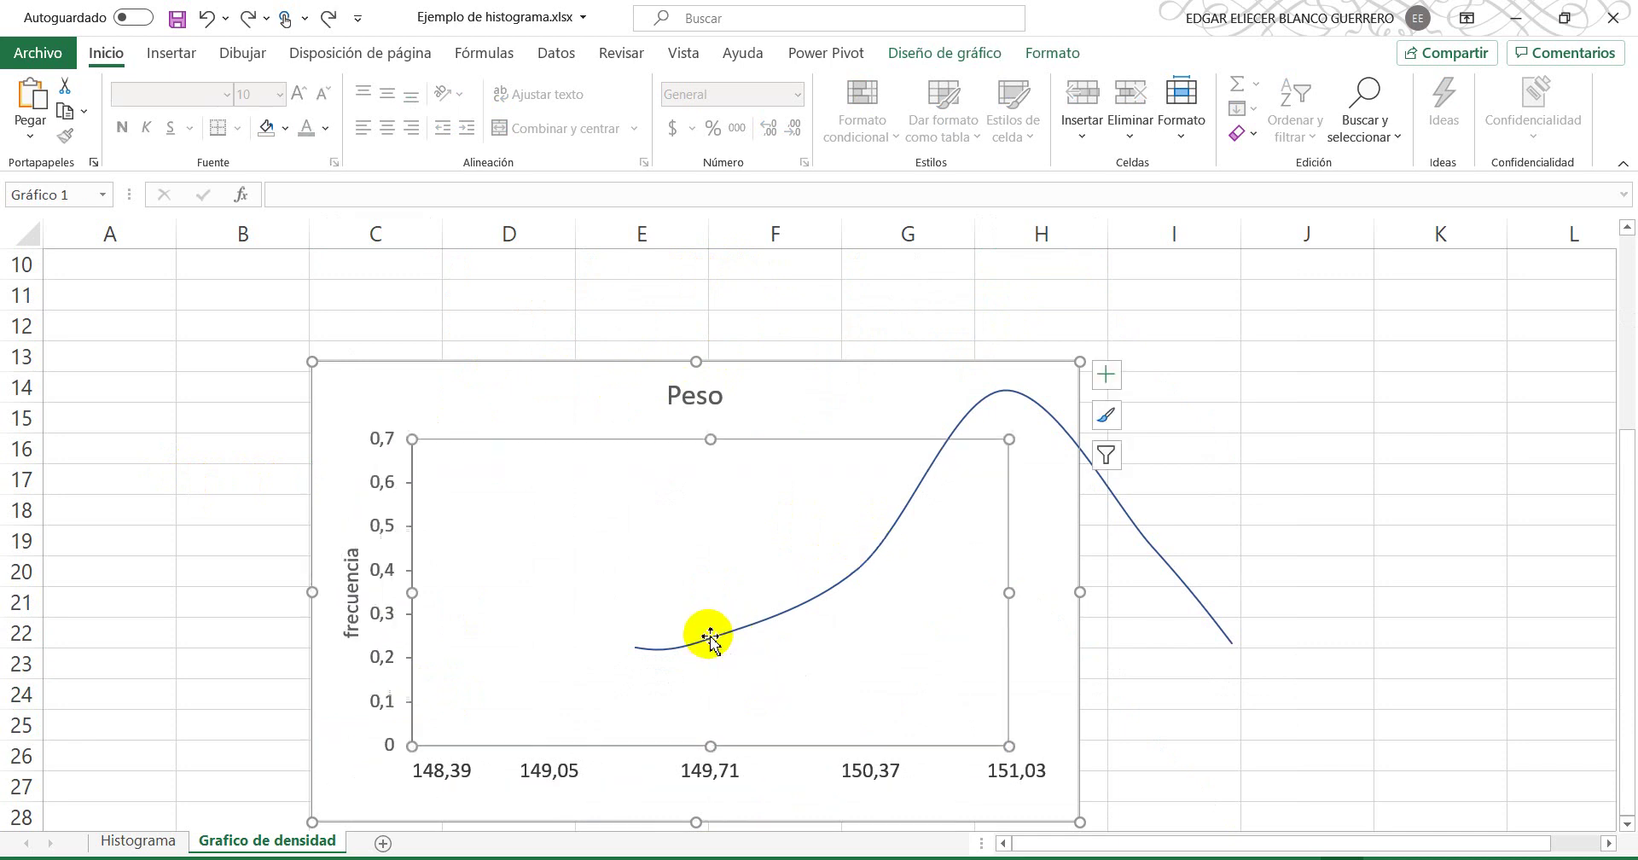
pyautogui.moveTo(1068, 446); pyautogui.dragTo(1082, 475)
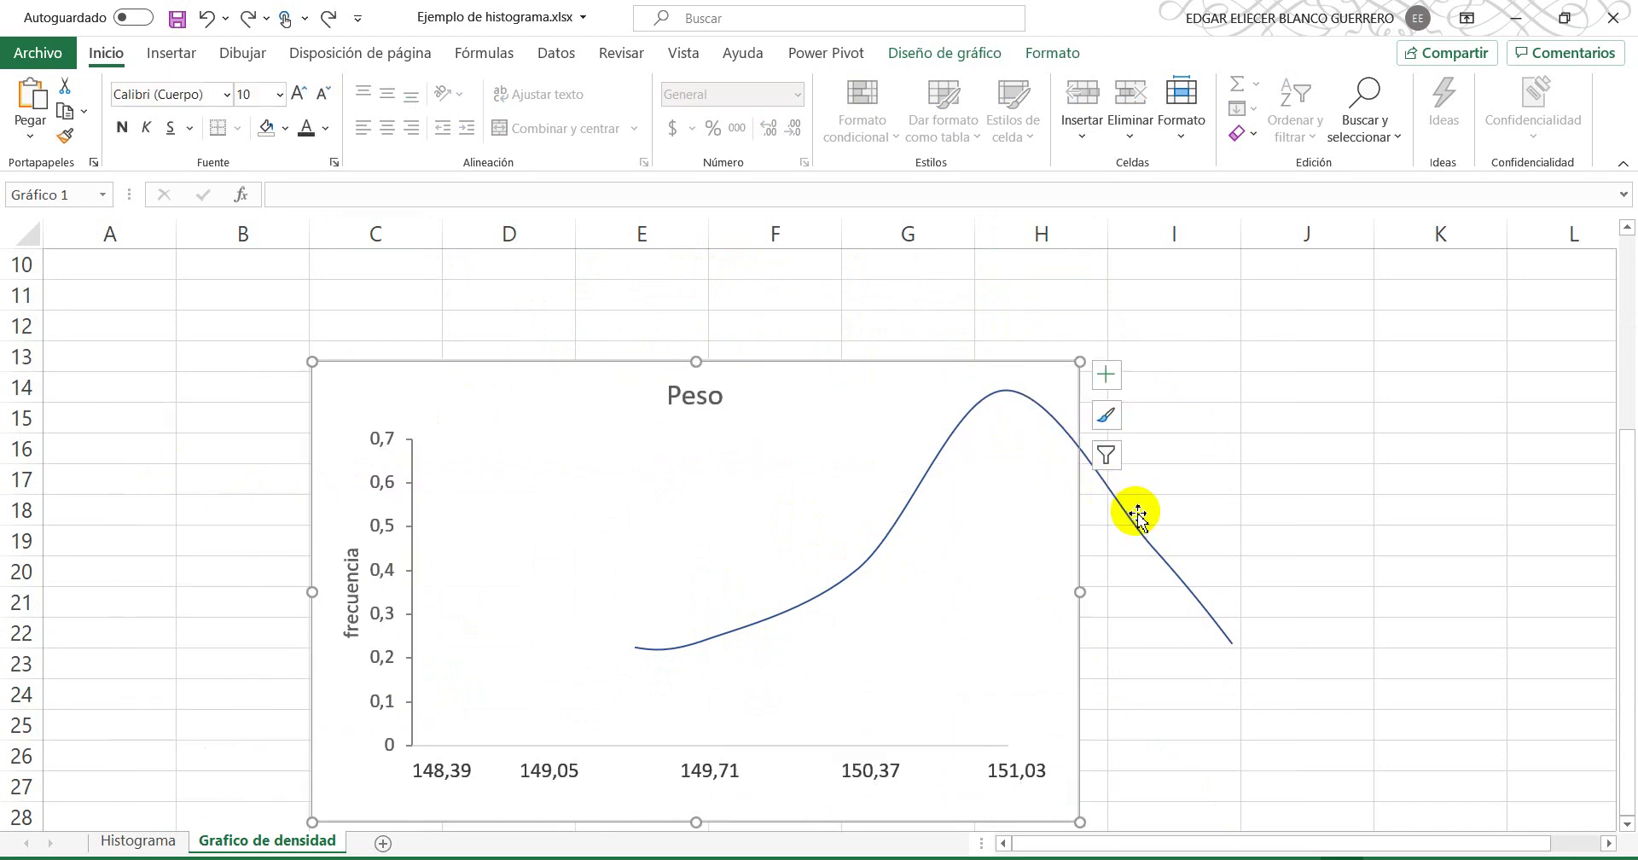
pyautogui.moveTo(1137, 527); pyautogui.dragTo(914, 624)
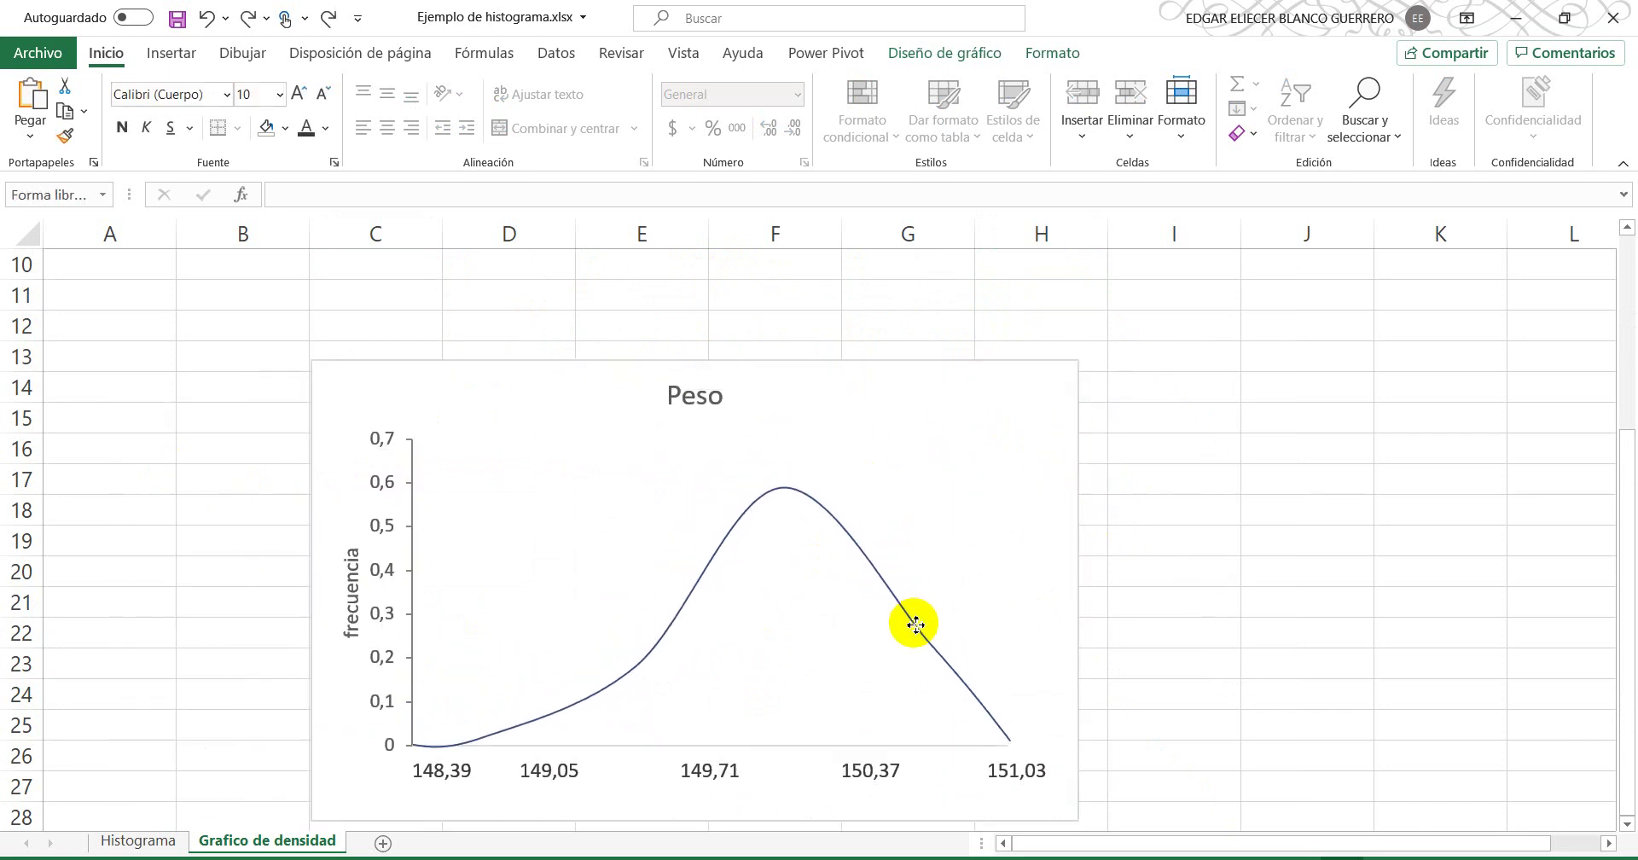
pyautogui.moveTo(1012, 501); pyautogui.dragTo(1166, 412)
# Step: Undo the moves of the Peso chart and its drawn curve
pyautogui.hotkey('ctrl', 'z')
pyautogui.hotkey('ctrl', 'z')
pyautogui.hotkey('ctrl', 'z')
# Step: Review the frequency table in C4:G8, from the class limits to the relative frequencies, against the density curve
pyautogui.scroll(2, 648, 435)
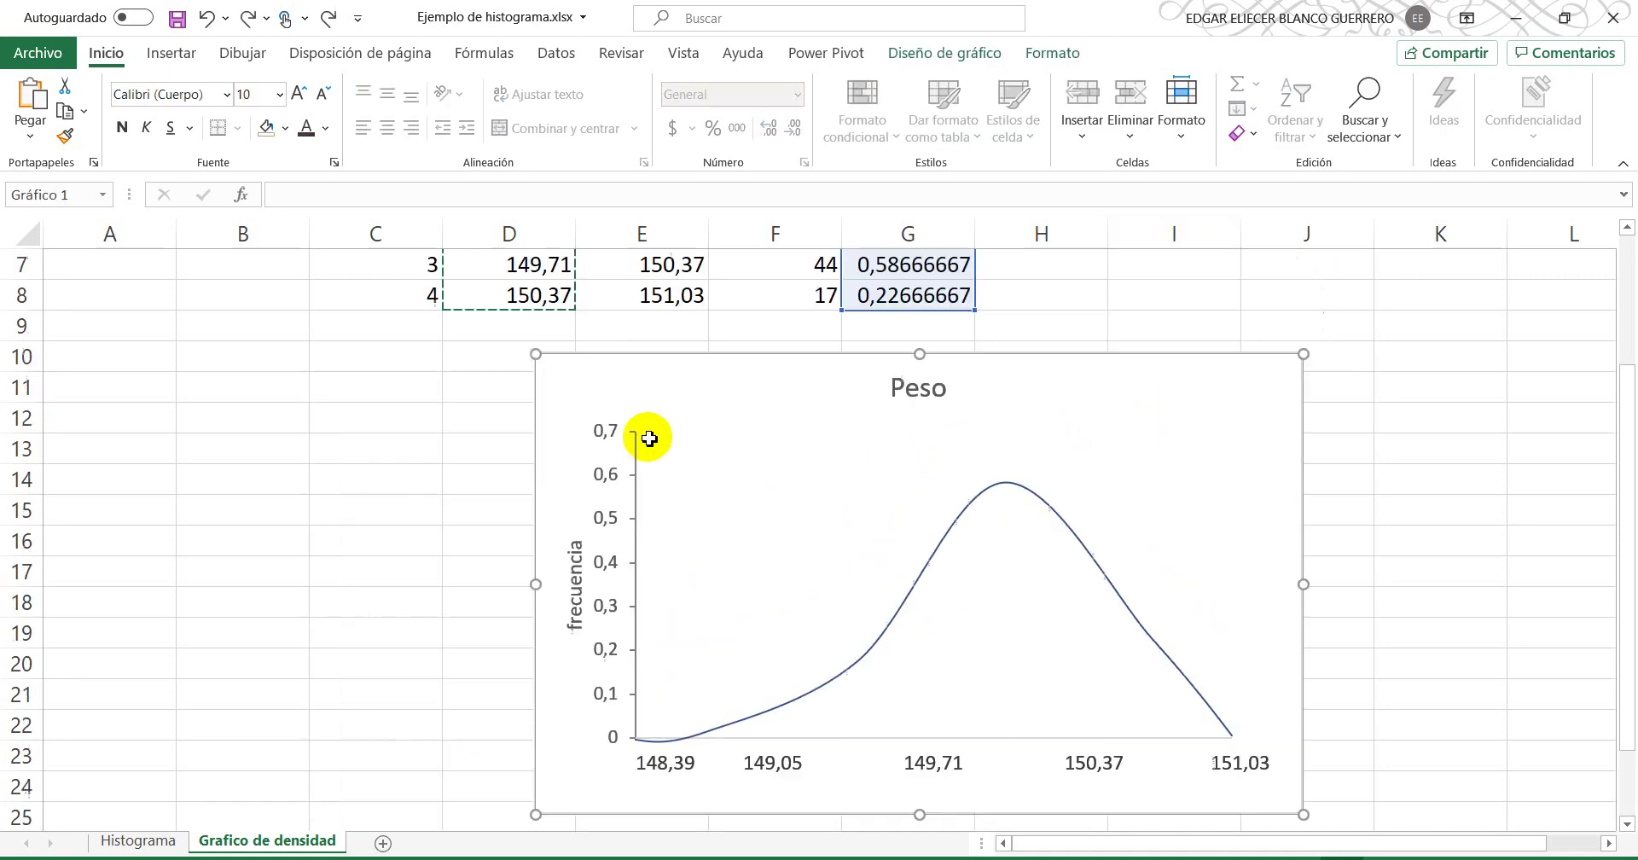
pyautogui.click(468, 438)
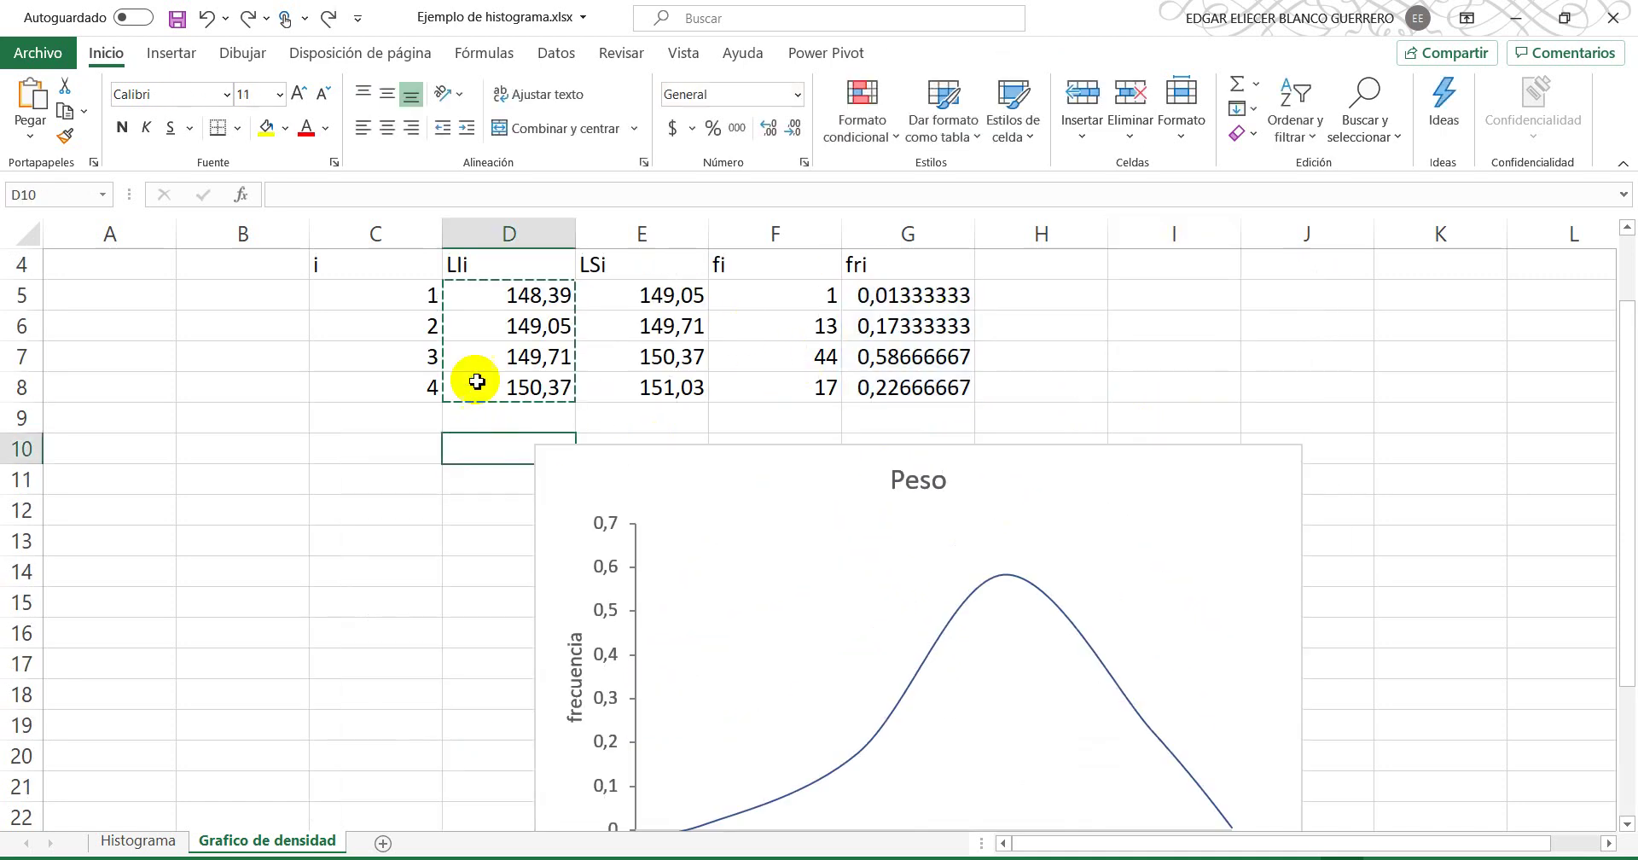
pyautogui.scroll(1, 443, 377)
pyautogui.scroll(-2, 450, 383)
pyautogui.scroll(2, 450, 383)
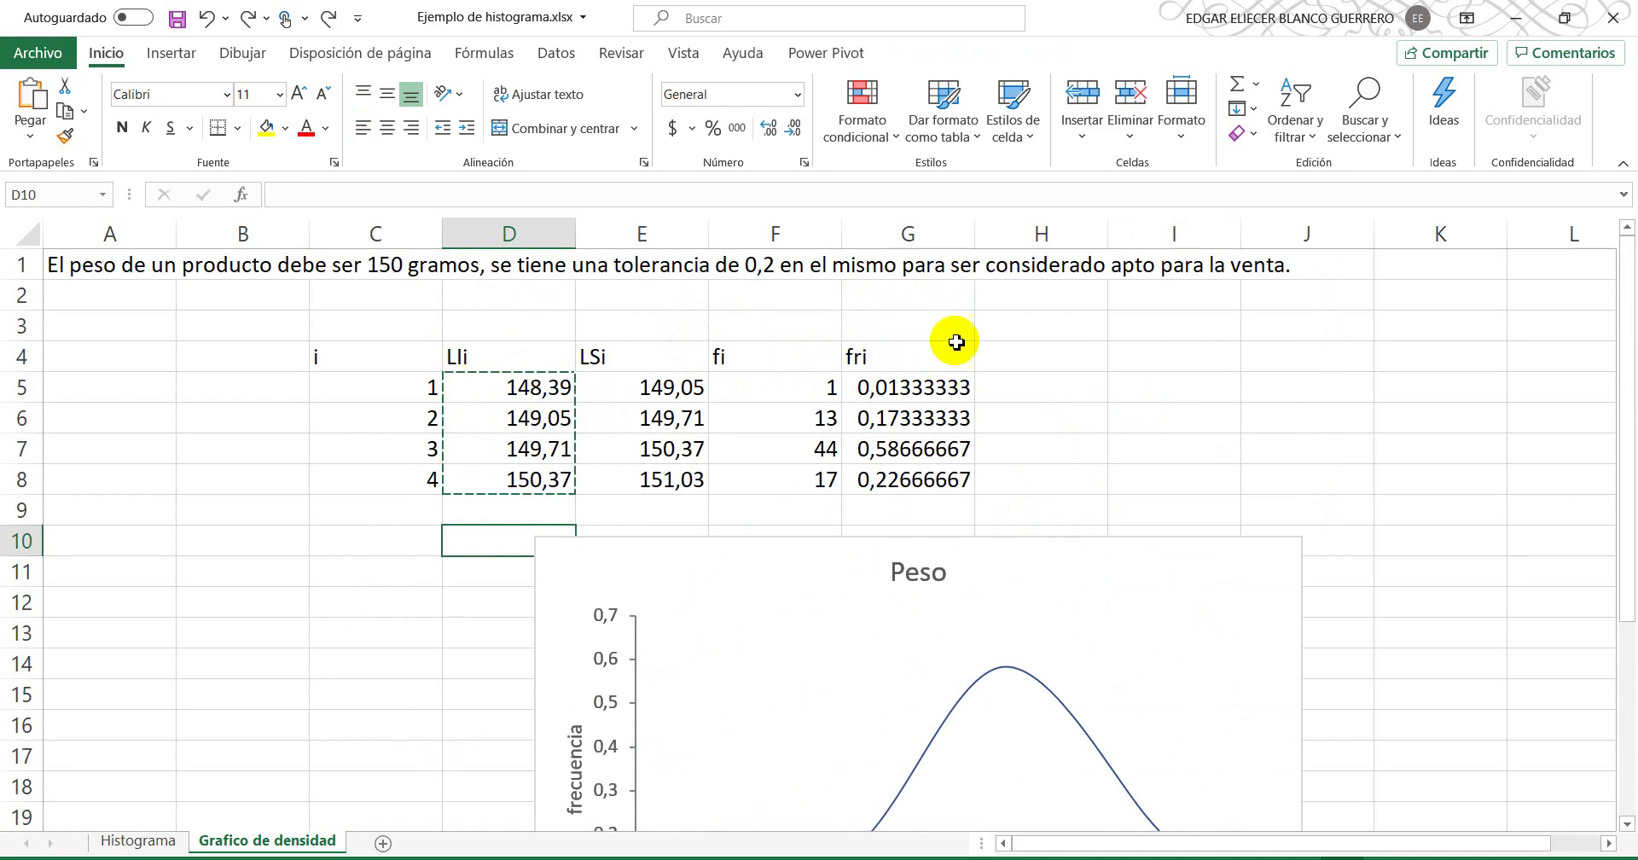
pyautogui.moveTo(390, 358); pyautogui.dragTo(965, 471)
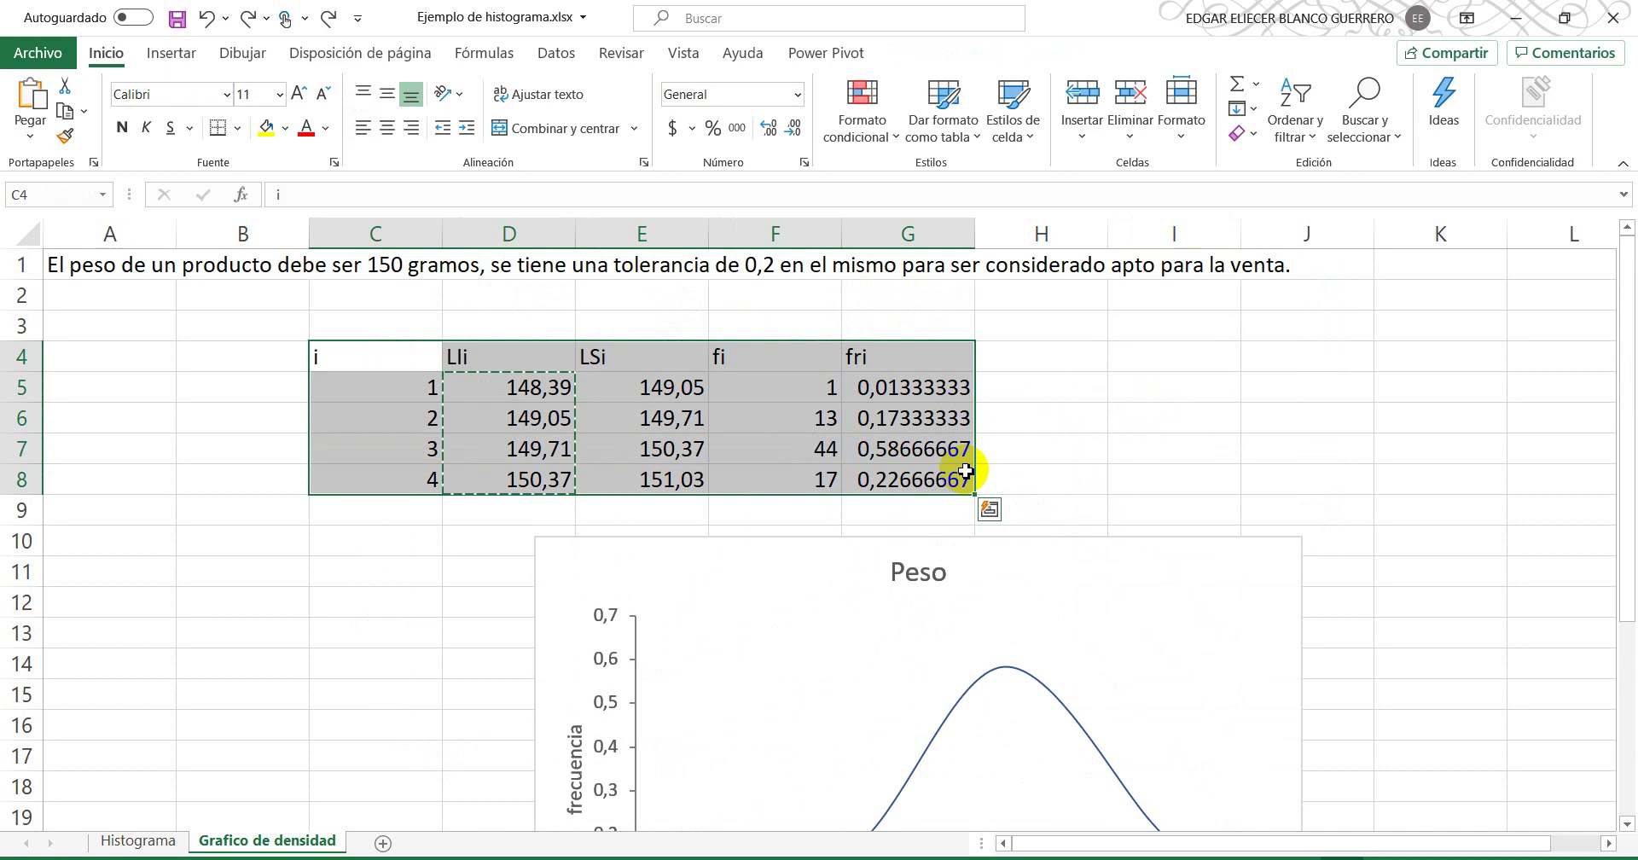
pyautogui.click(630, 352)
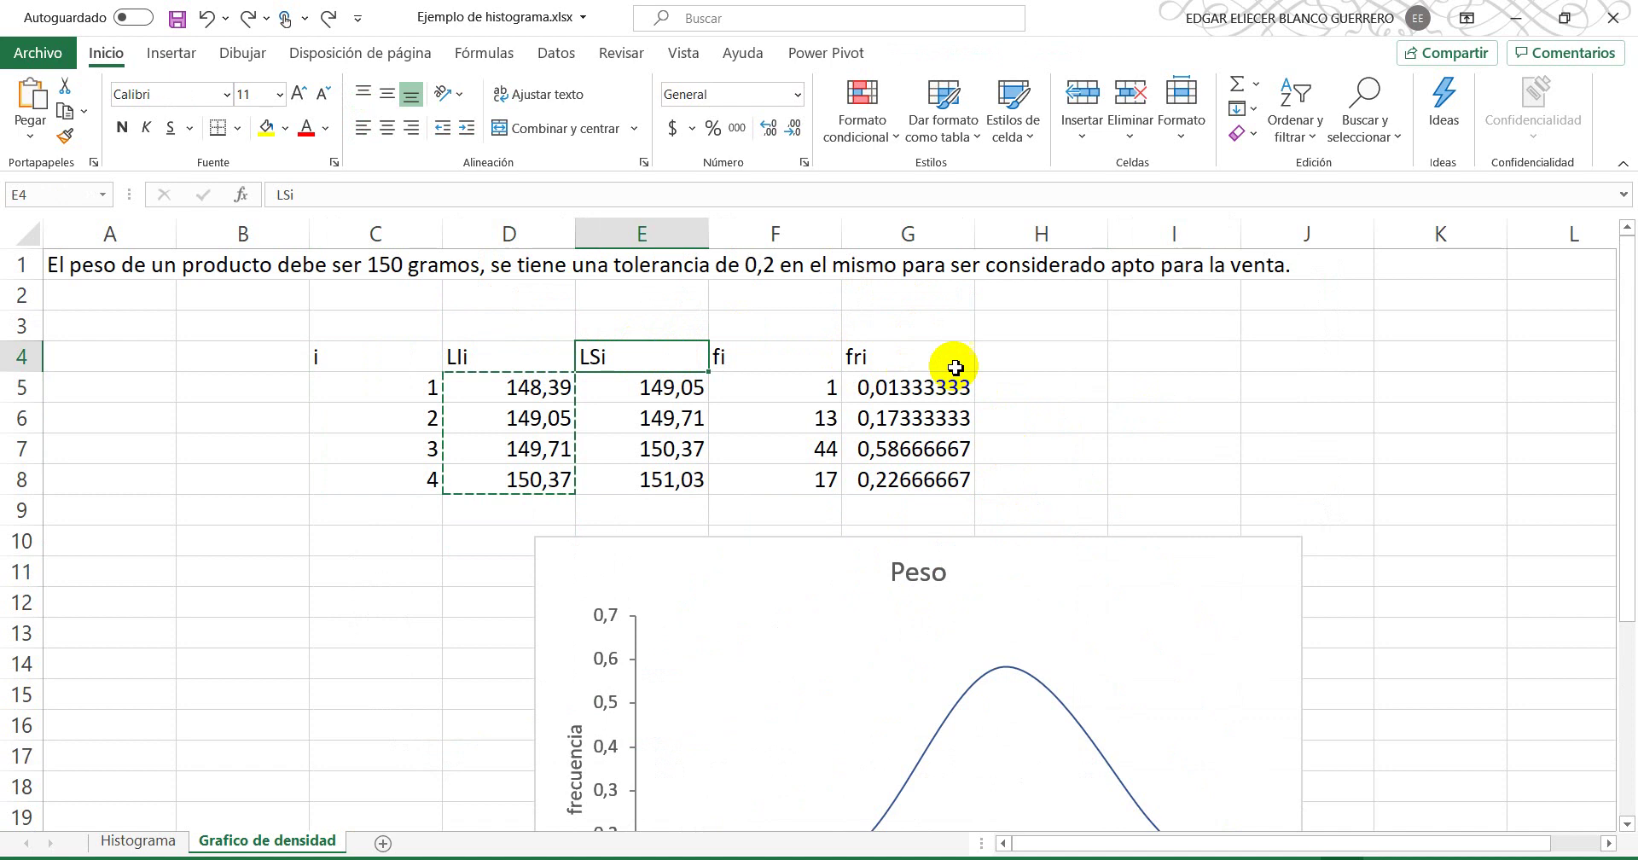
# Step: Add an xi column in H4 and calculate the first class midpoint in H5 with =(D5+E5)/2
pyautogui.click(1010, 362)
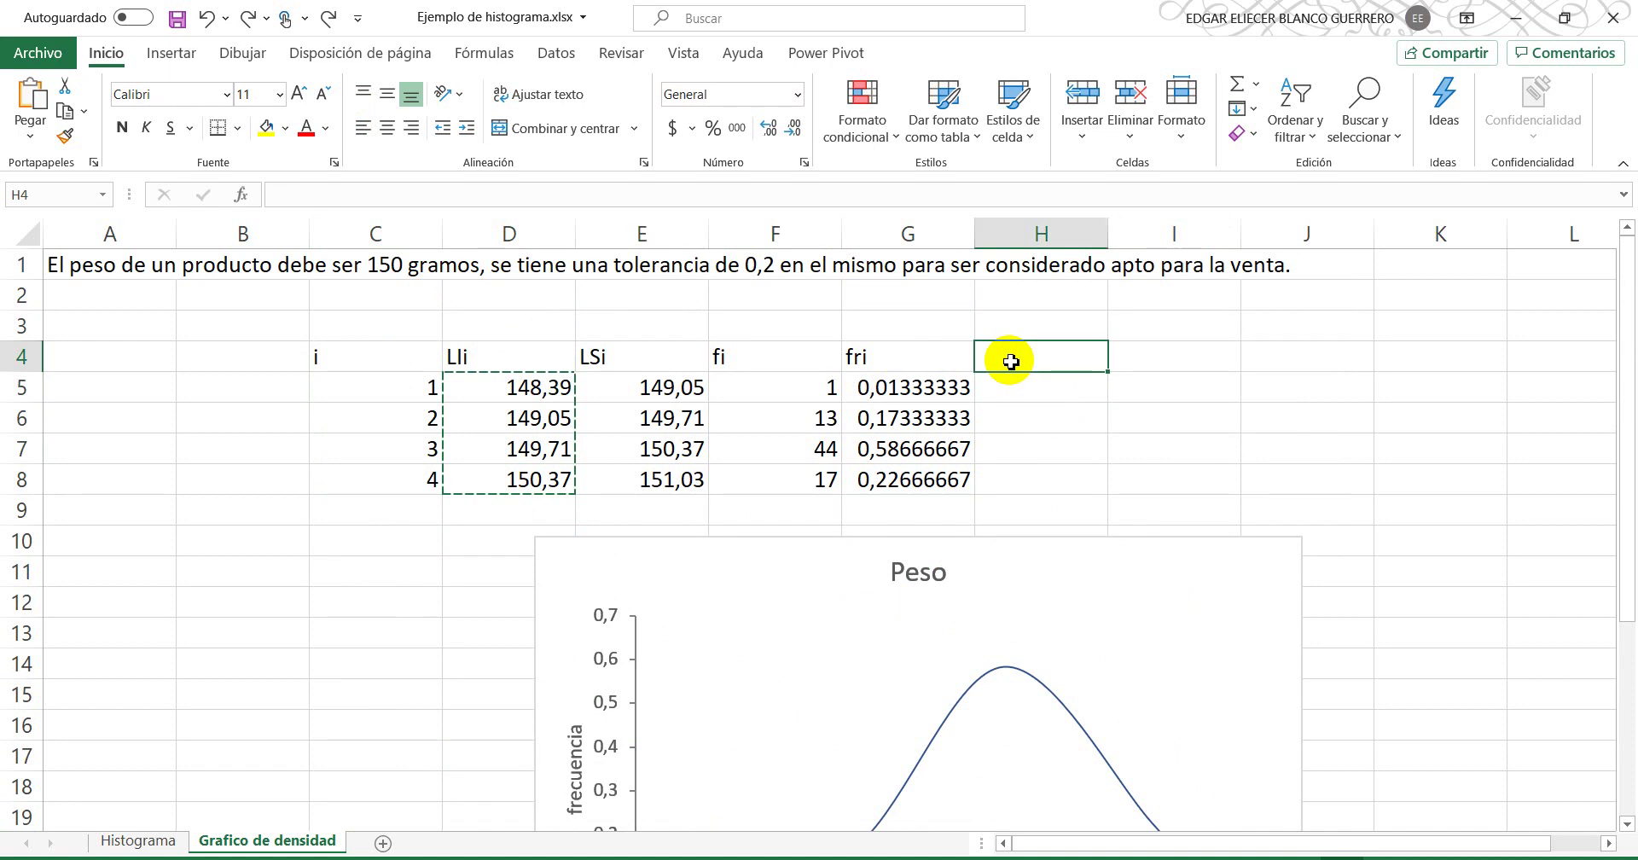
pyautogui.write('xi')
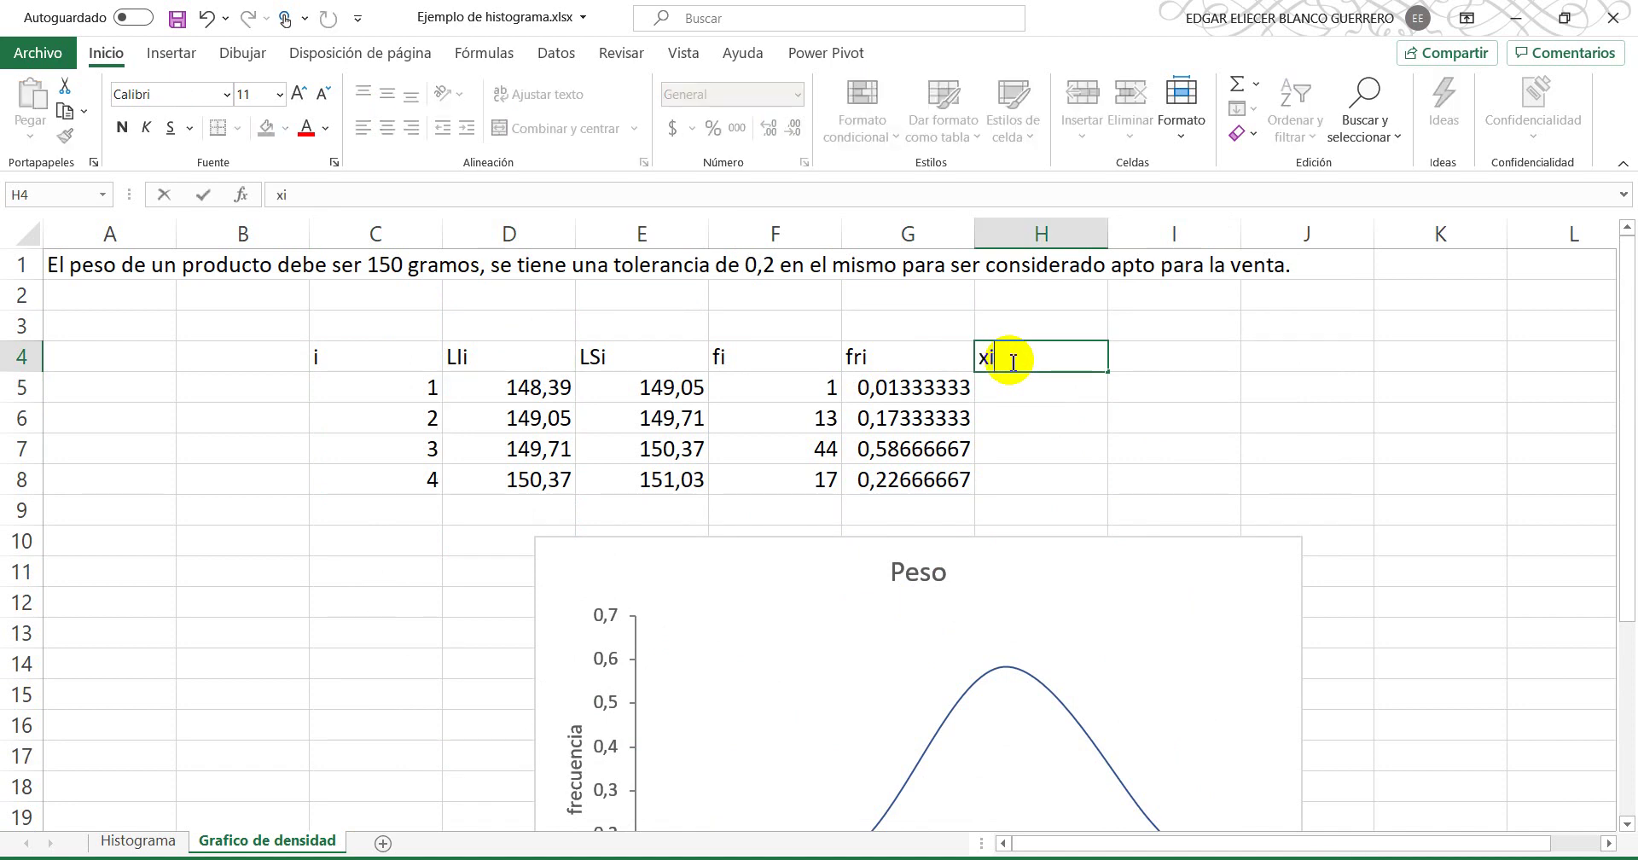
pyautogui.press('Return')
pyautogui.write('=(')
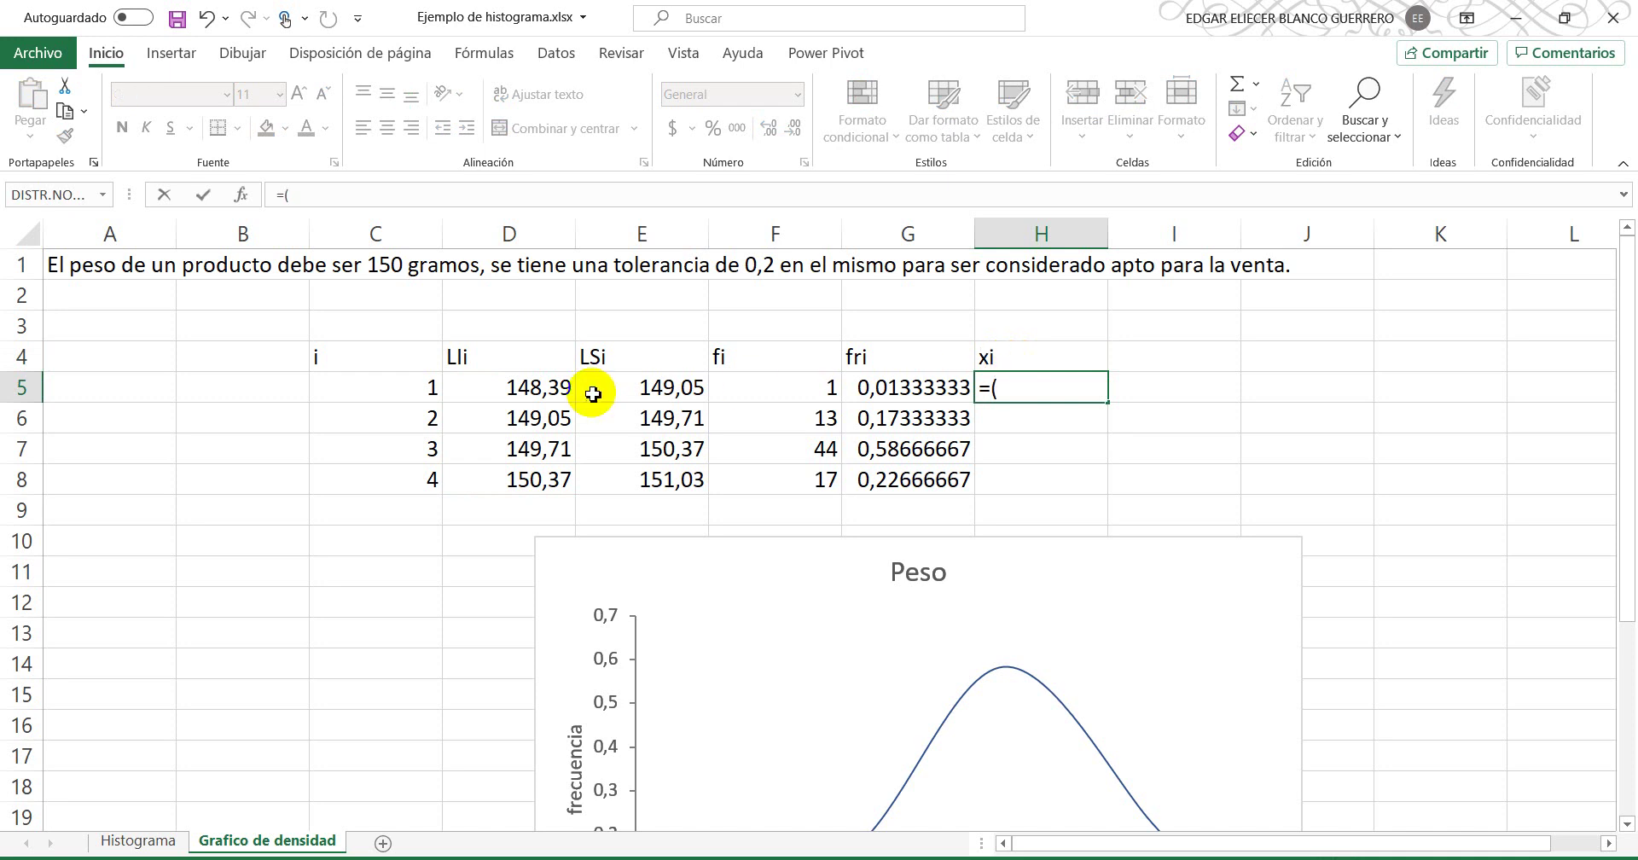
pyautogui.click(542, 391)
pyautogui.write('+')
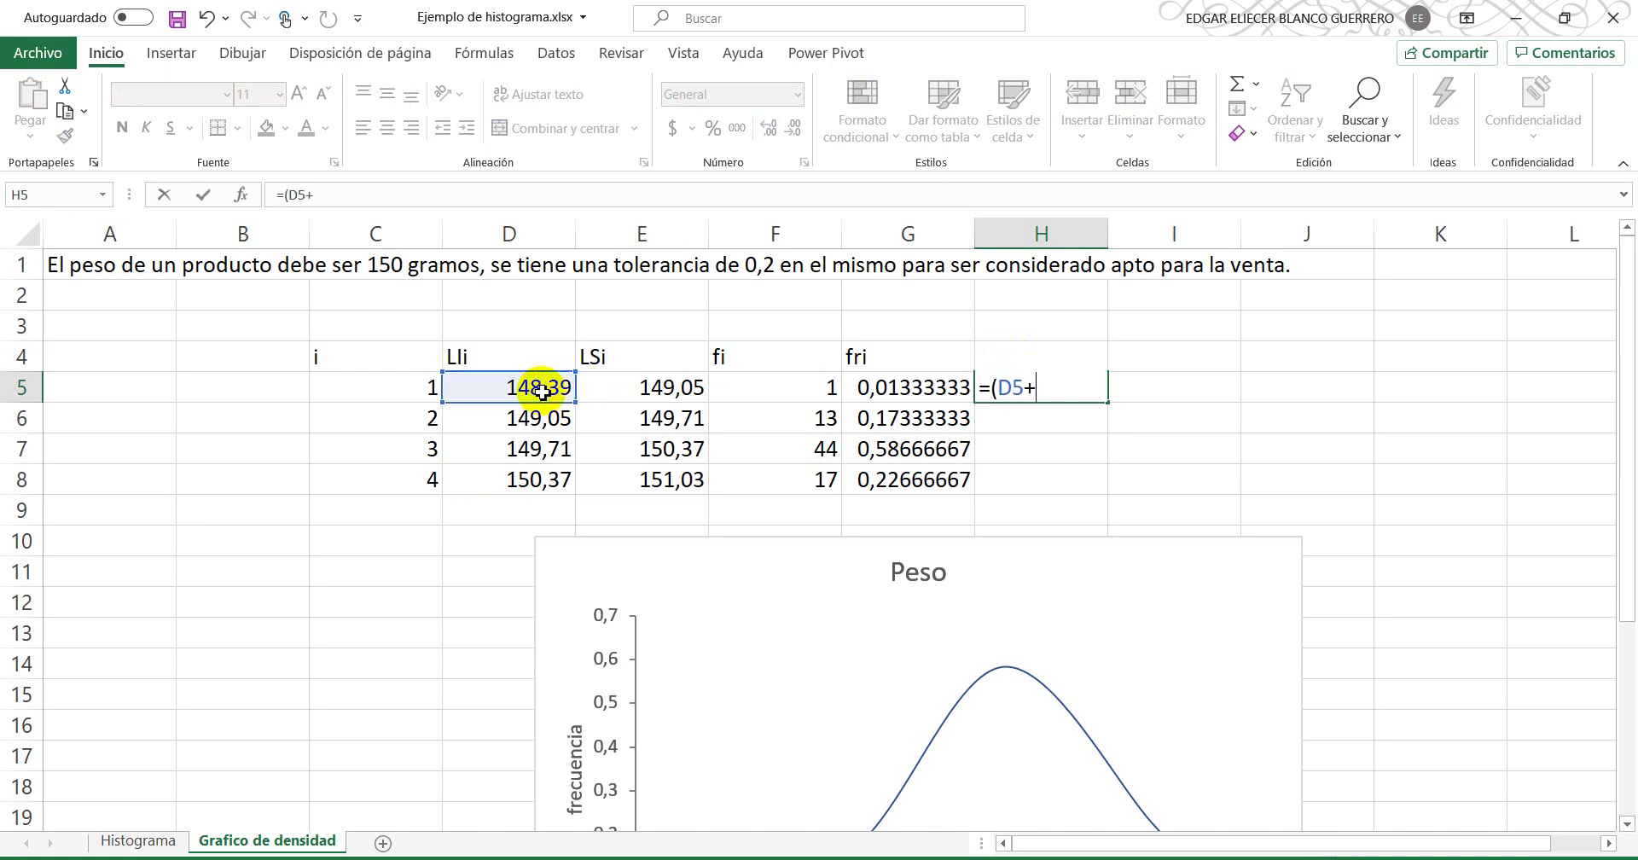
pyautogui.click(617, 386)
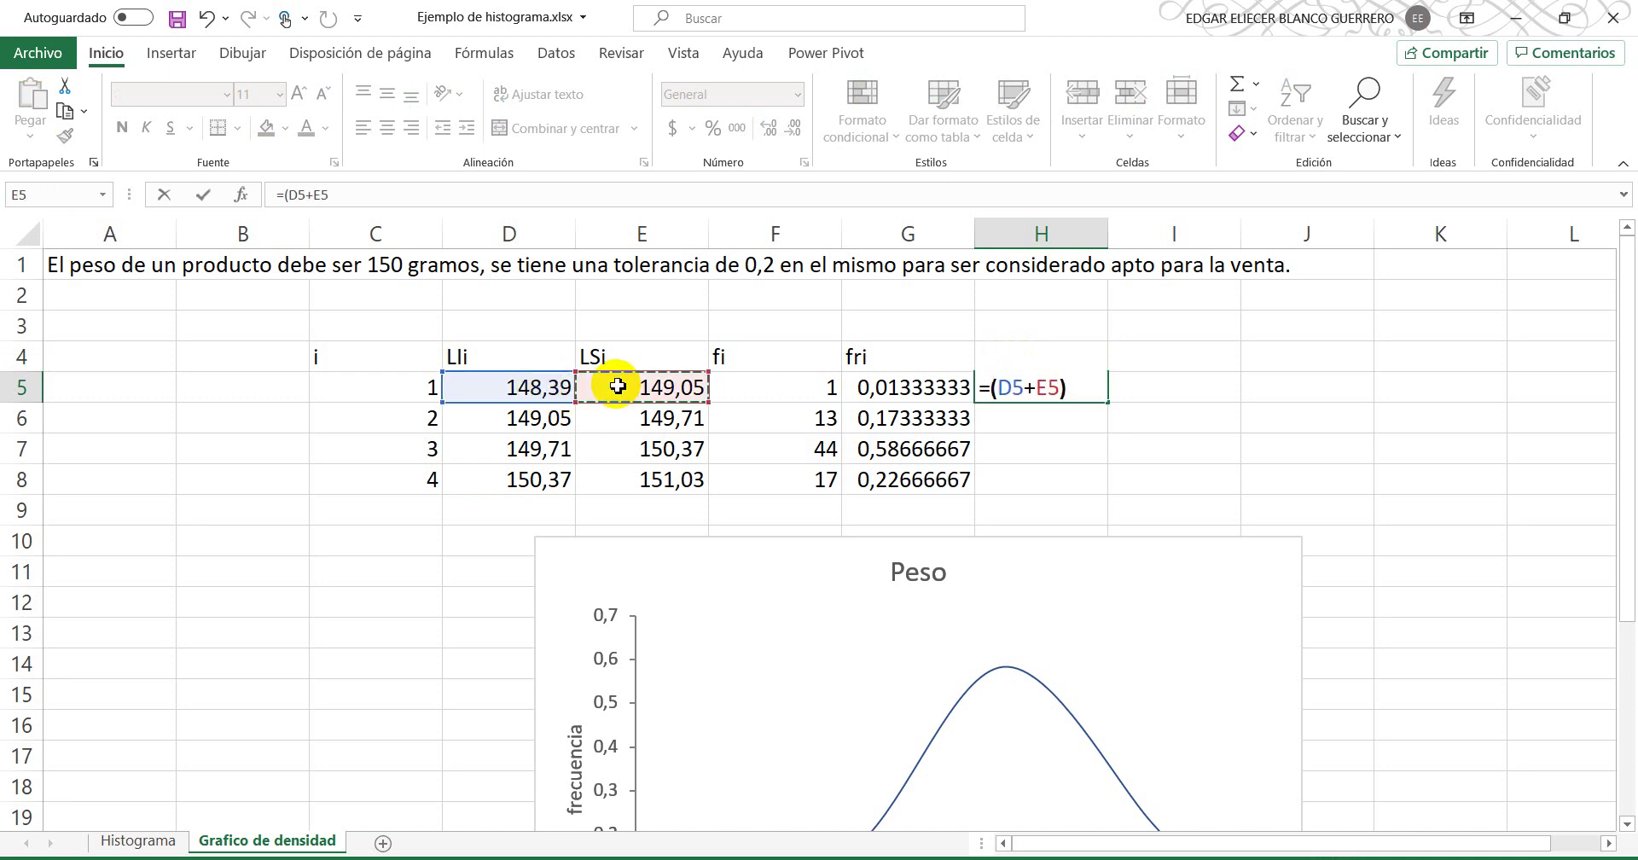
pyautogui.write(')/2')
pyautogui.press('Return')
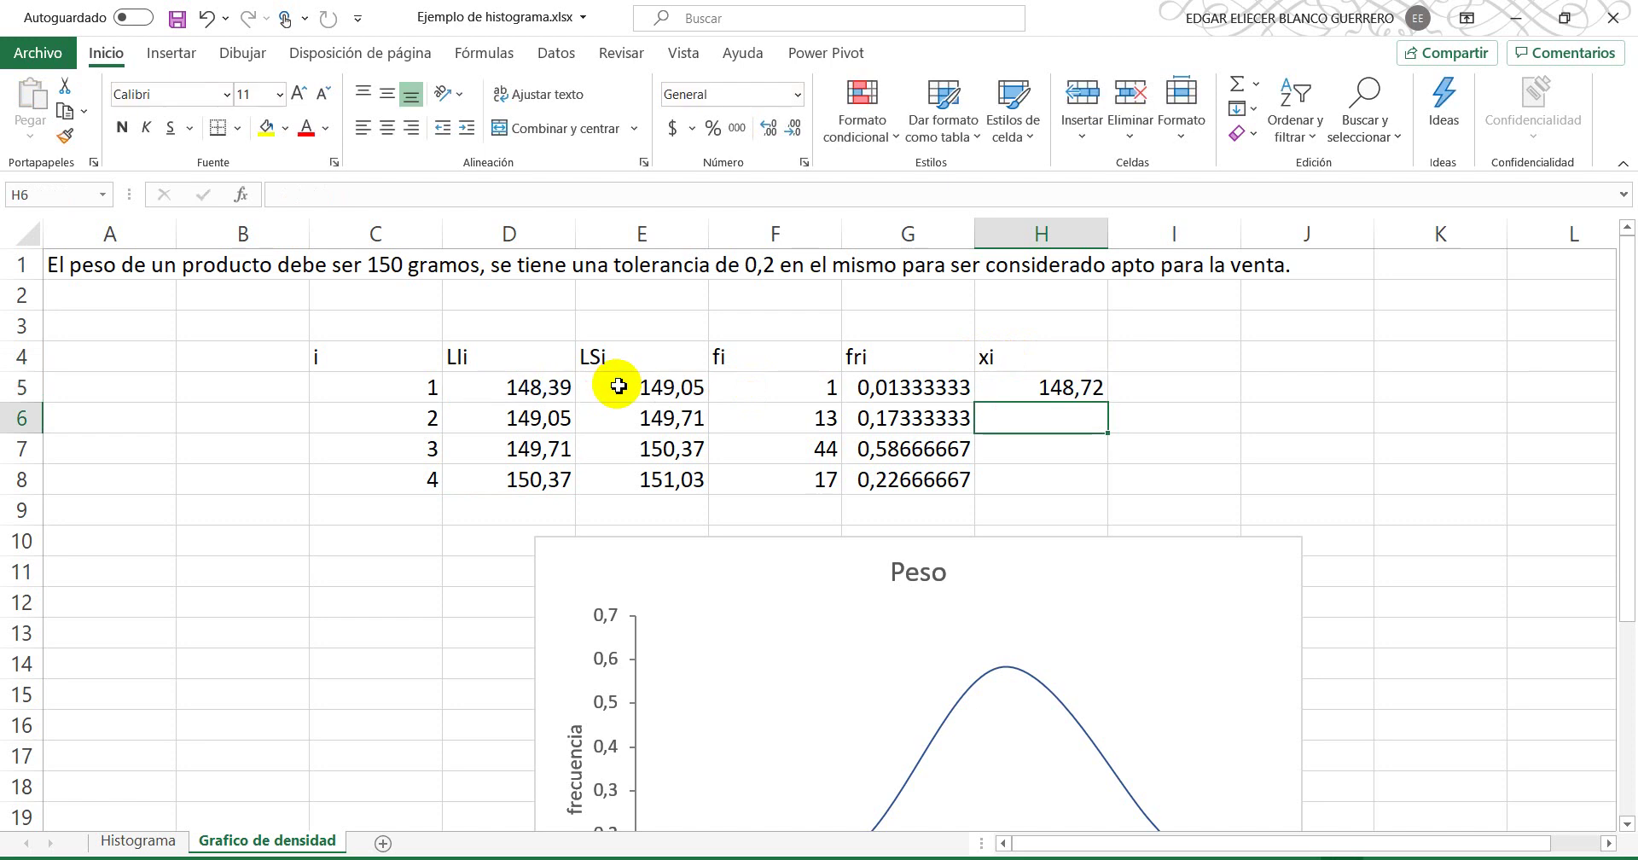
# Step: Fill the class midpoint formula from H5 down to H8
pyautogui.click(1013, 386)
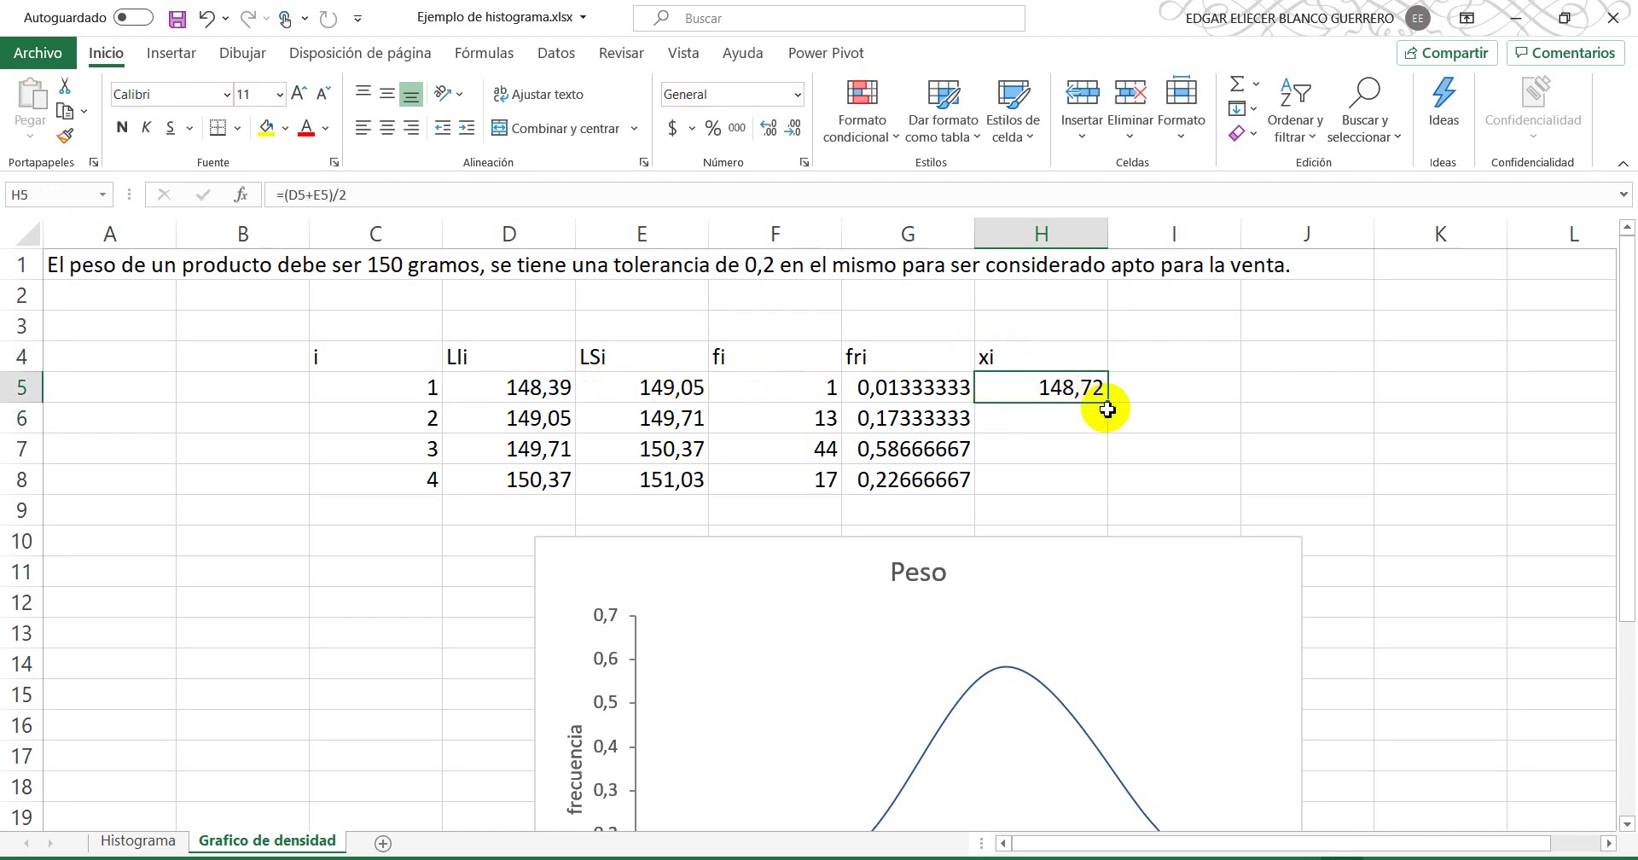
pyautogui.moveTo(1109, 405); pyautogui.dragTo(1109, 491)
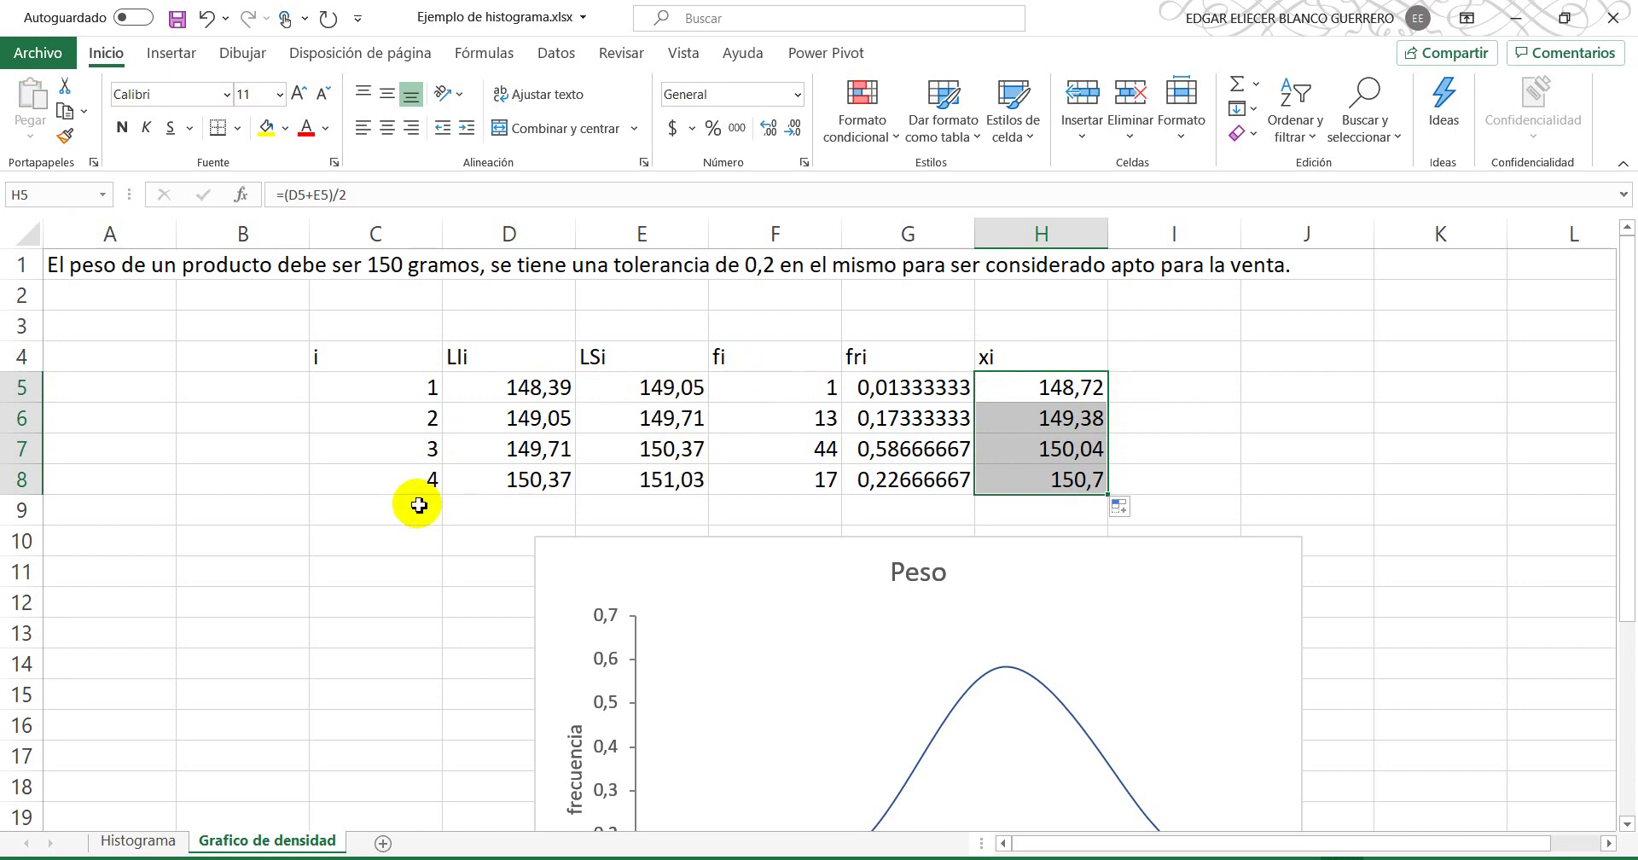
pyautogui.scroll(-1, 418, 503)
pyautogui.scroll(1, 417, 498)
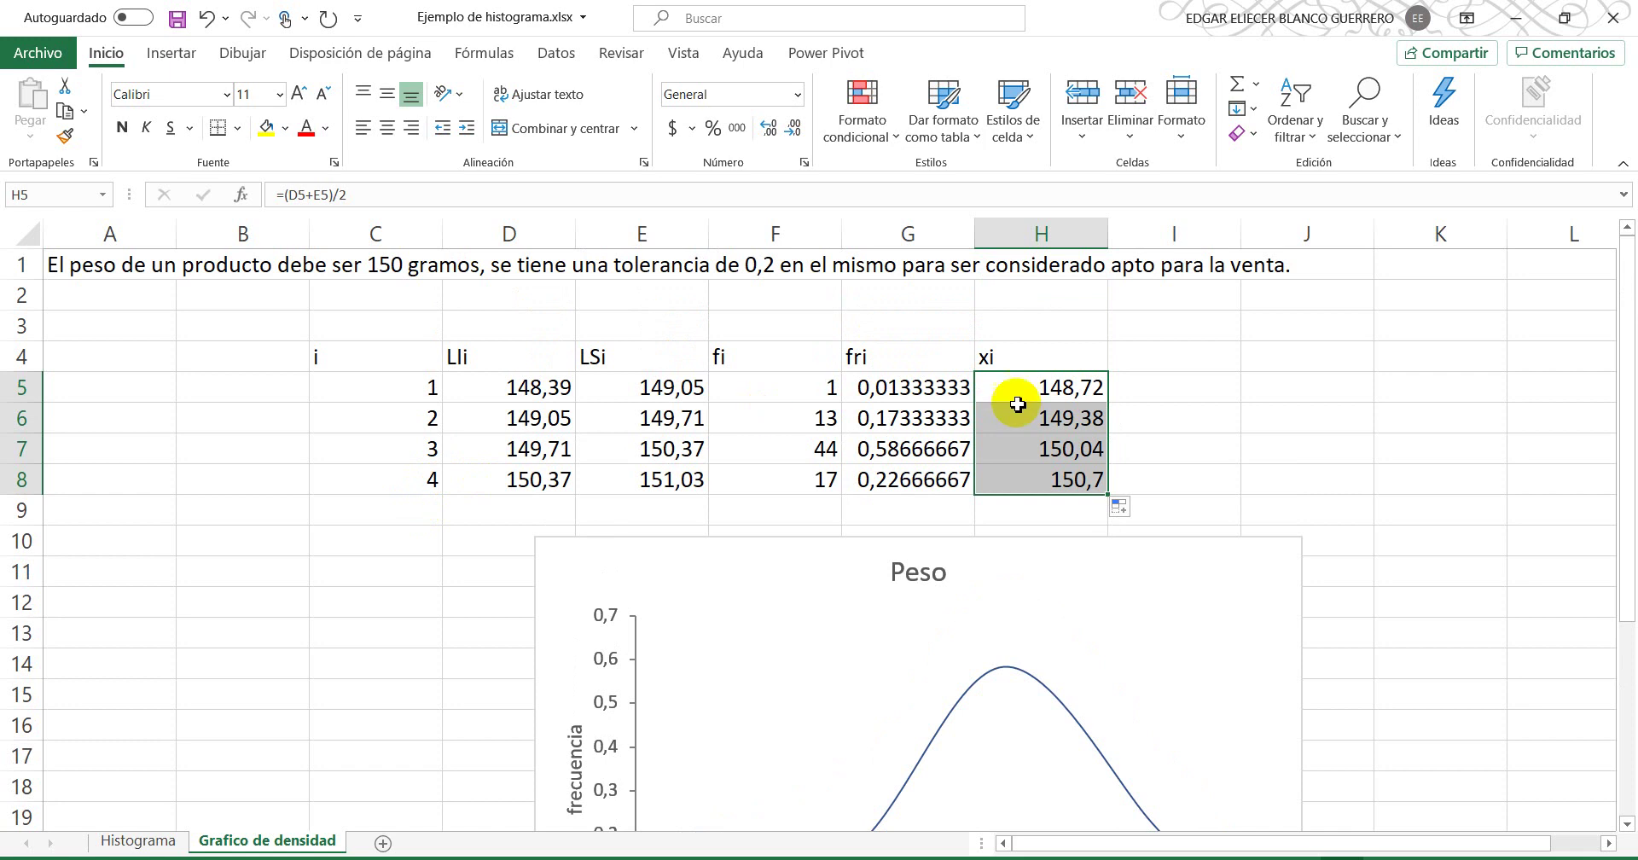
# Step: Copy the class midpoints in H5:H8 and paste them as values into D27:D30 below the chart
pyautogui.moveTo(1018, 404); pyautogui.dragTo(1017, 478)
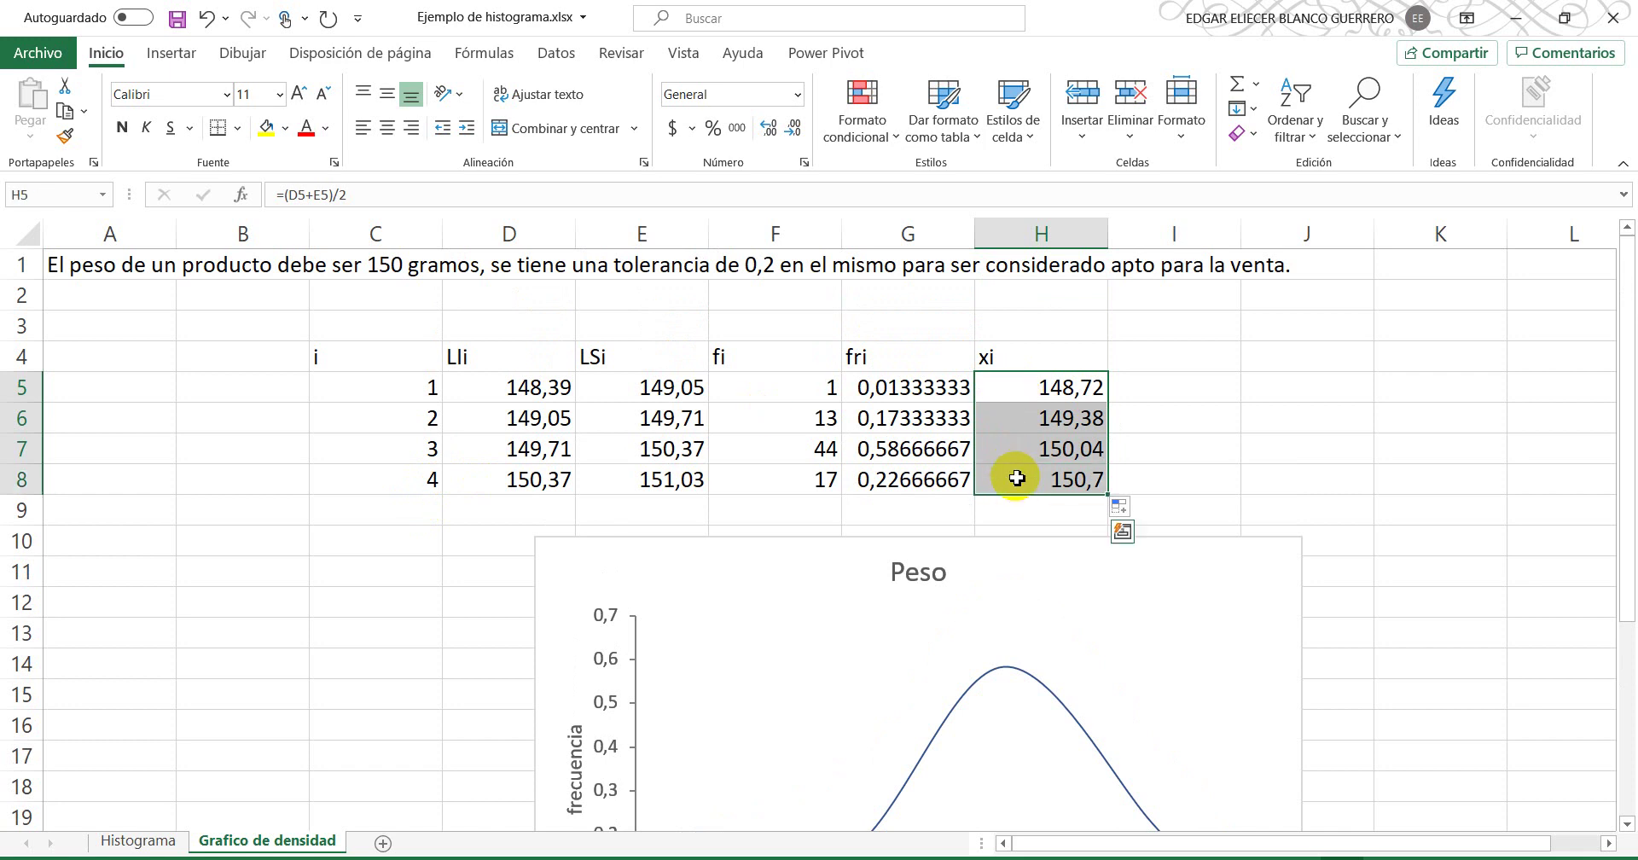
pyautogui.scroll(-3, 862, 499)
pyautogui.scroll(3, 863, 497)
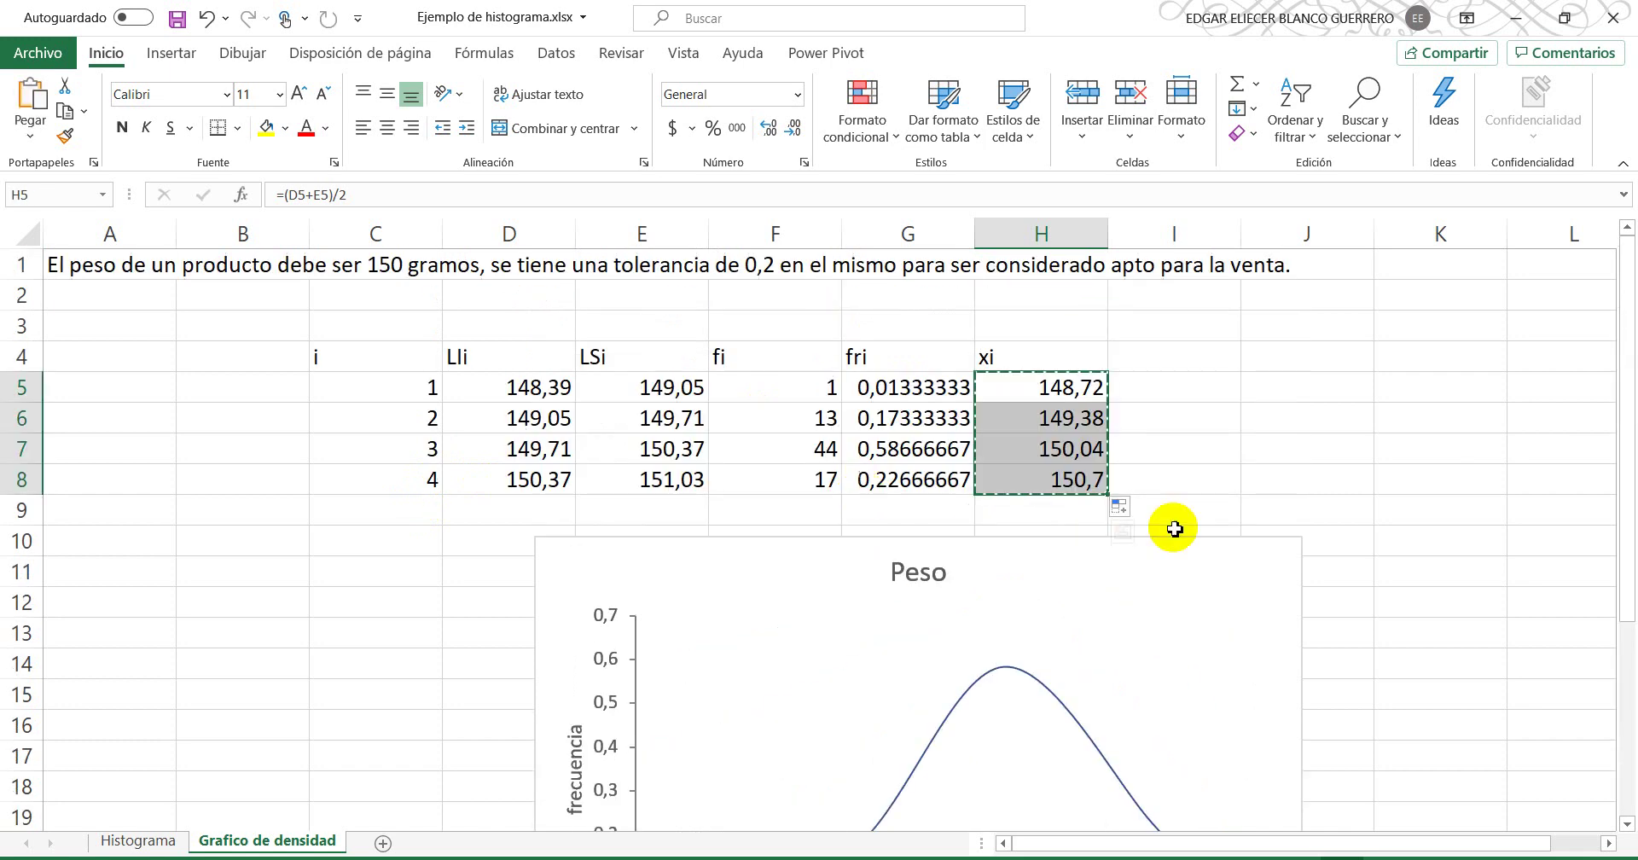
pyautogui.scroll(-3, 589, 673)
pyautogui.click(529, 778)
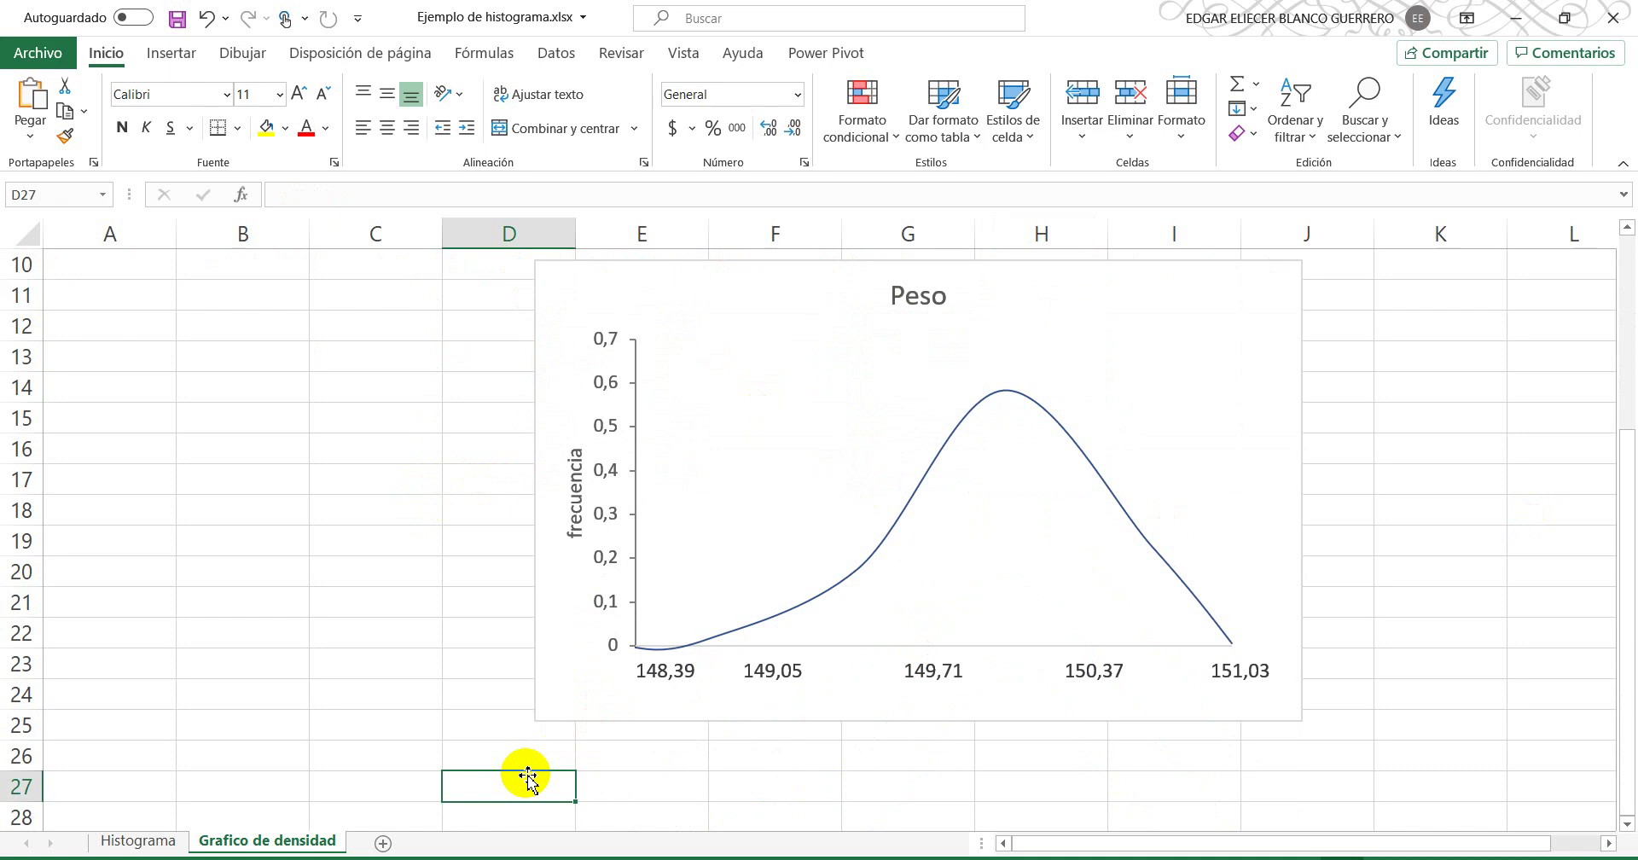
pyautogui.rightClick(526, 776)
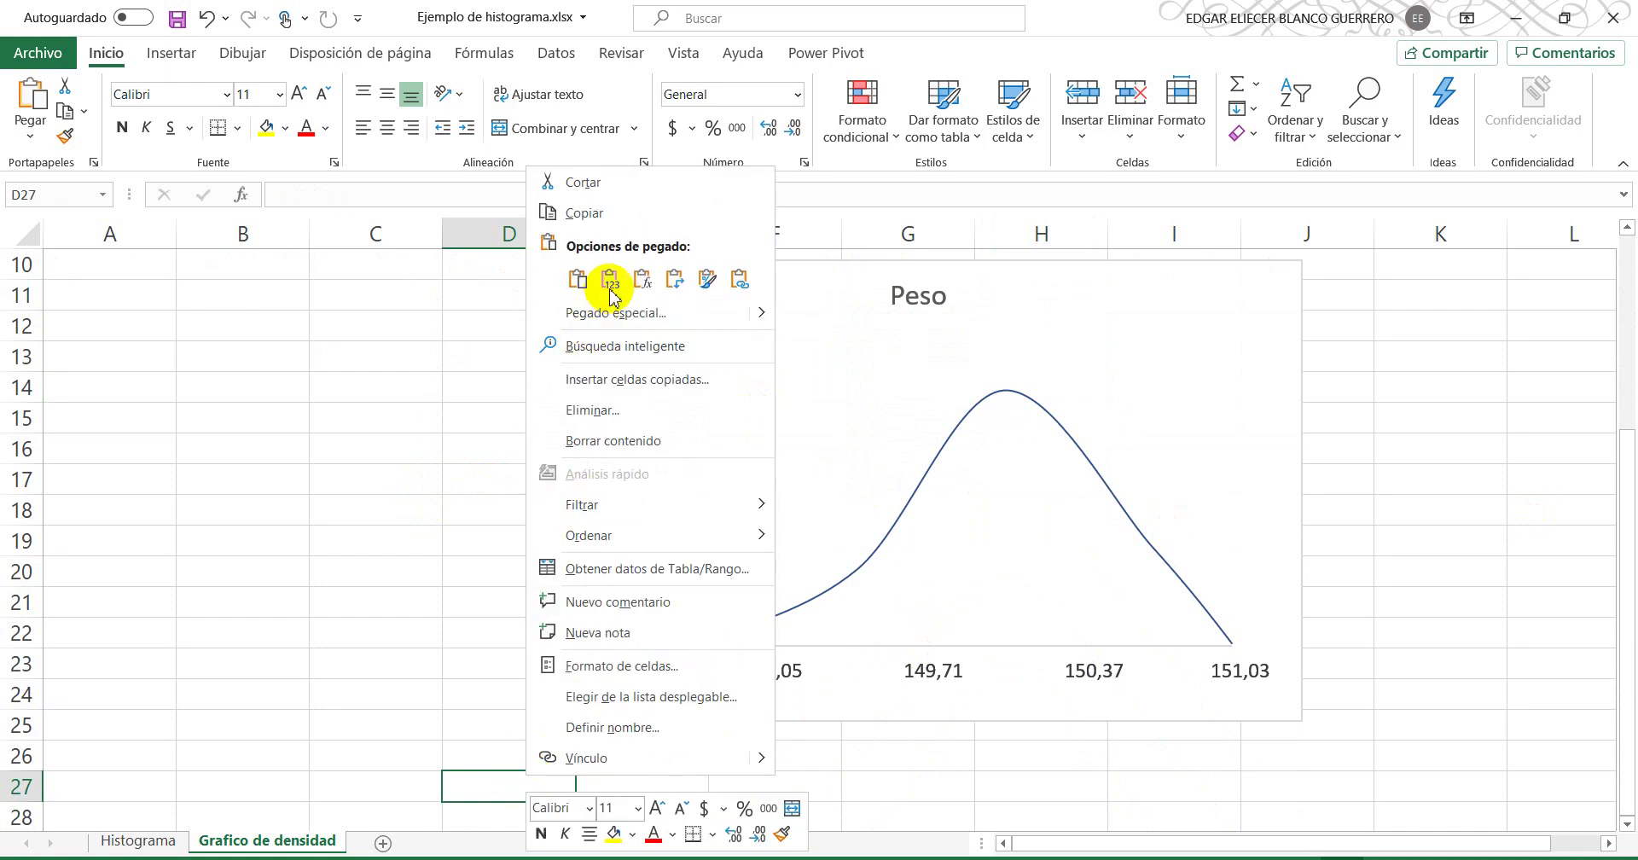
pyautogui.click(581, 290)
pyautogui.scroll(-2, 386, 509)
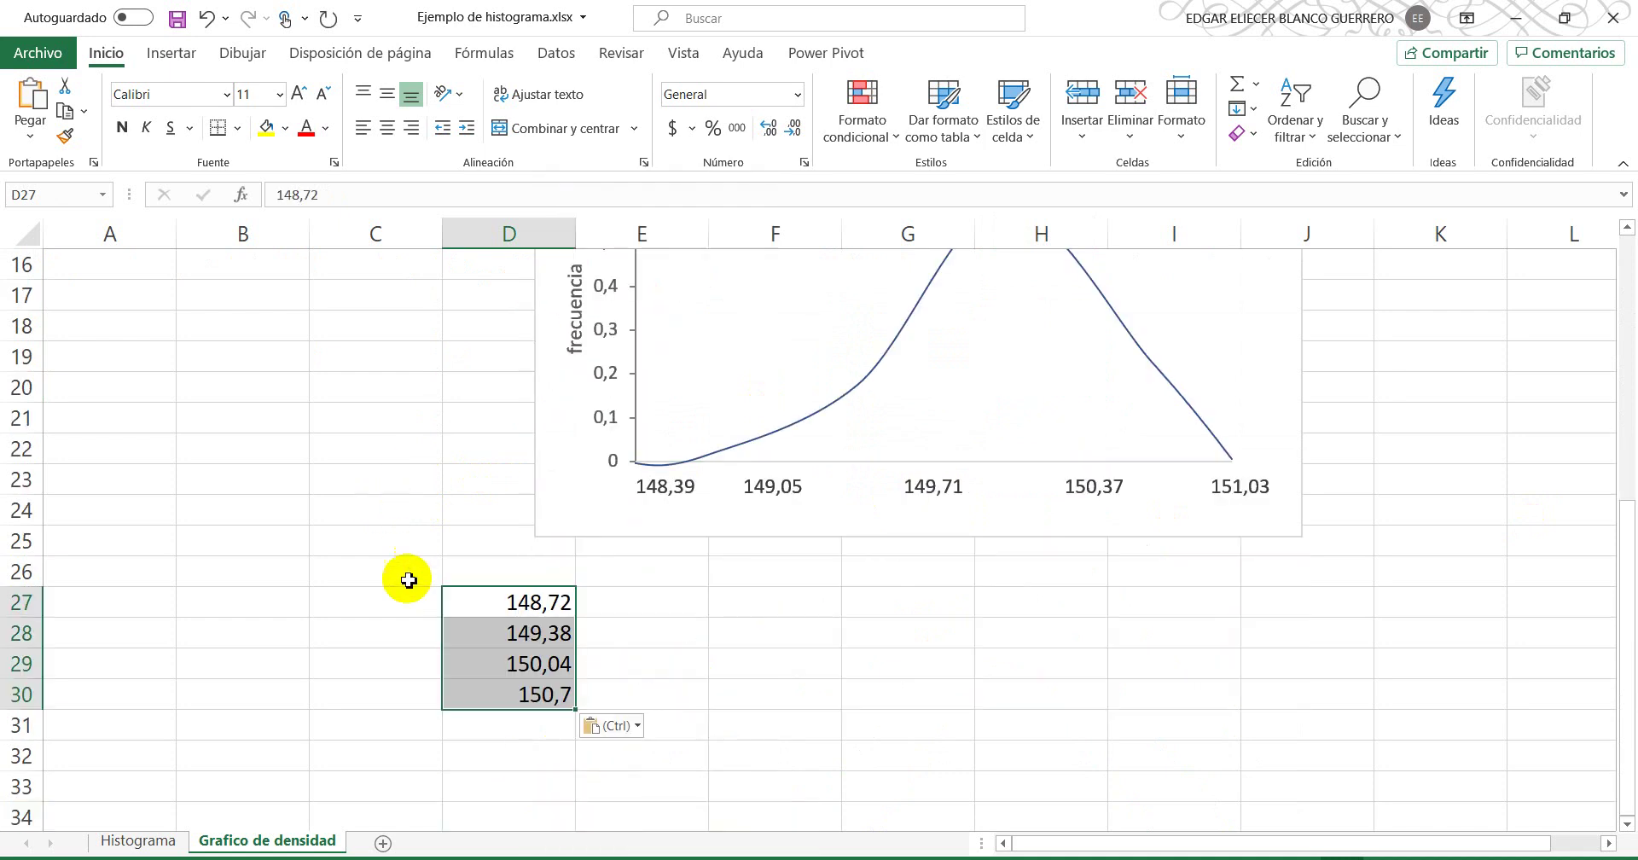
pyautogui.click(638, 727)
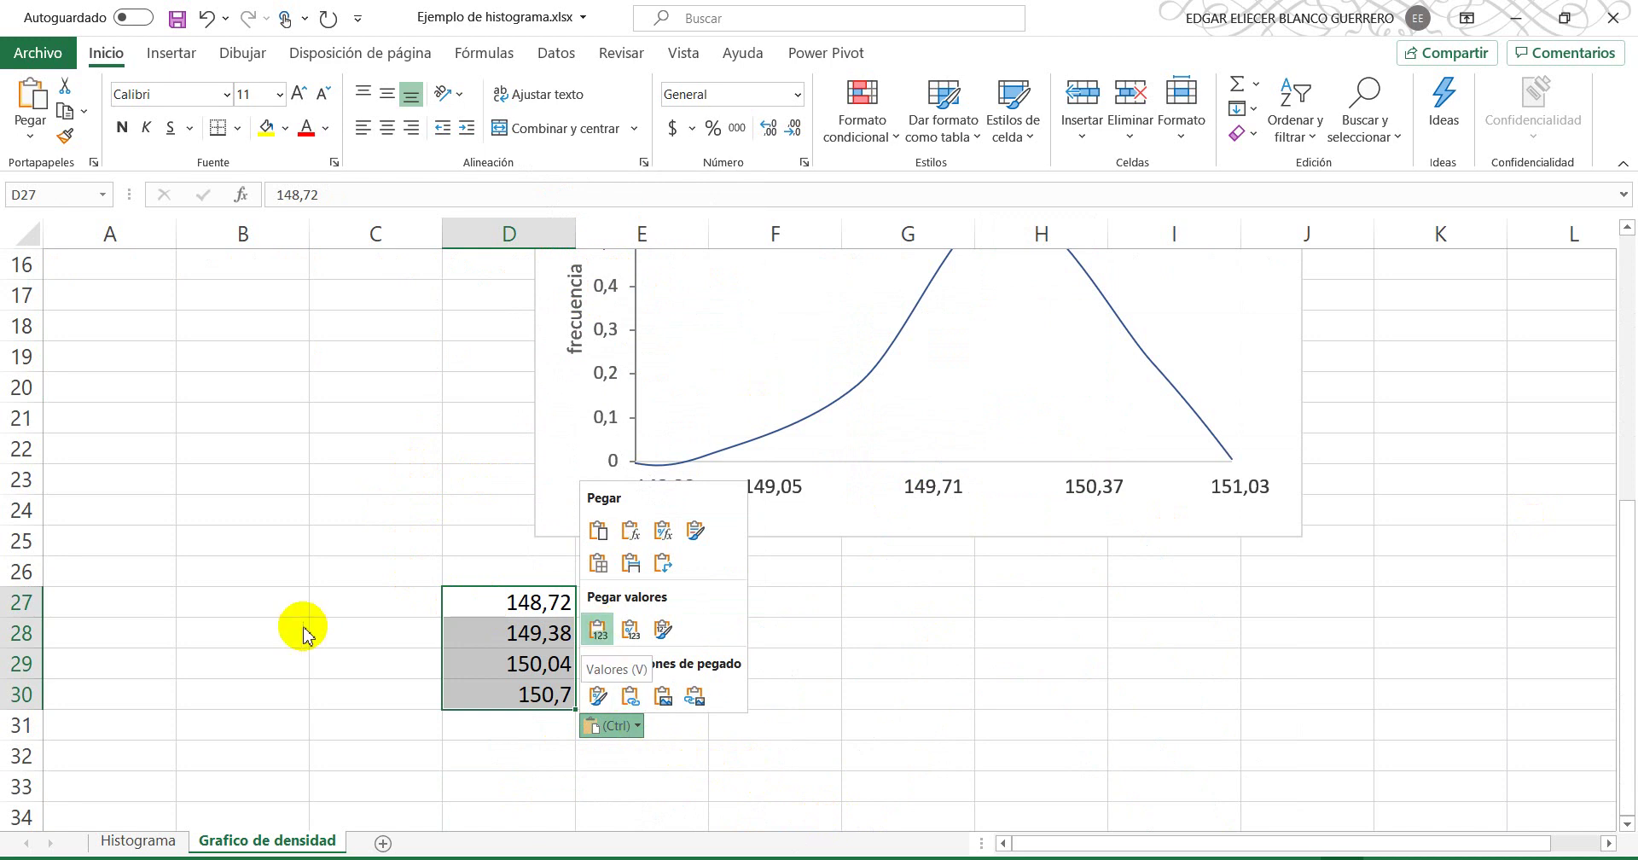
# Step: Copy the first lower class limit, 148,39, from D5 into D26 above the pasted midpoints
pyautogui.scroll(5, 353, 627)
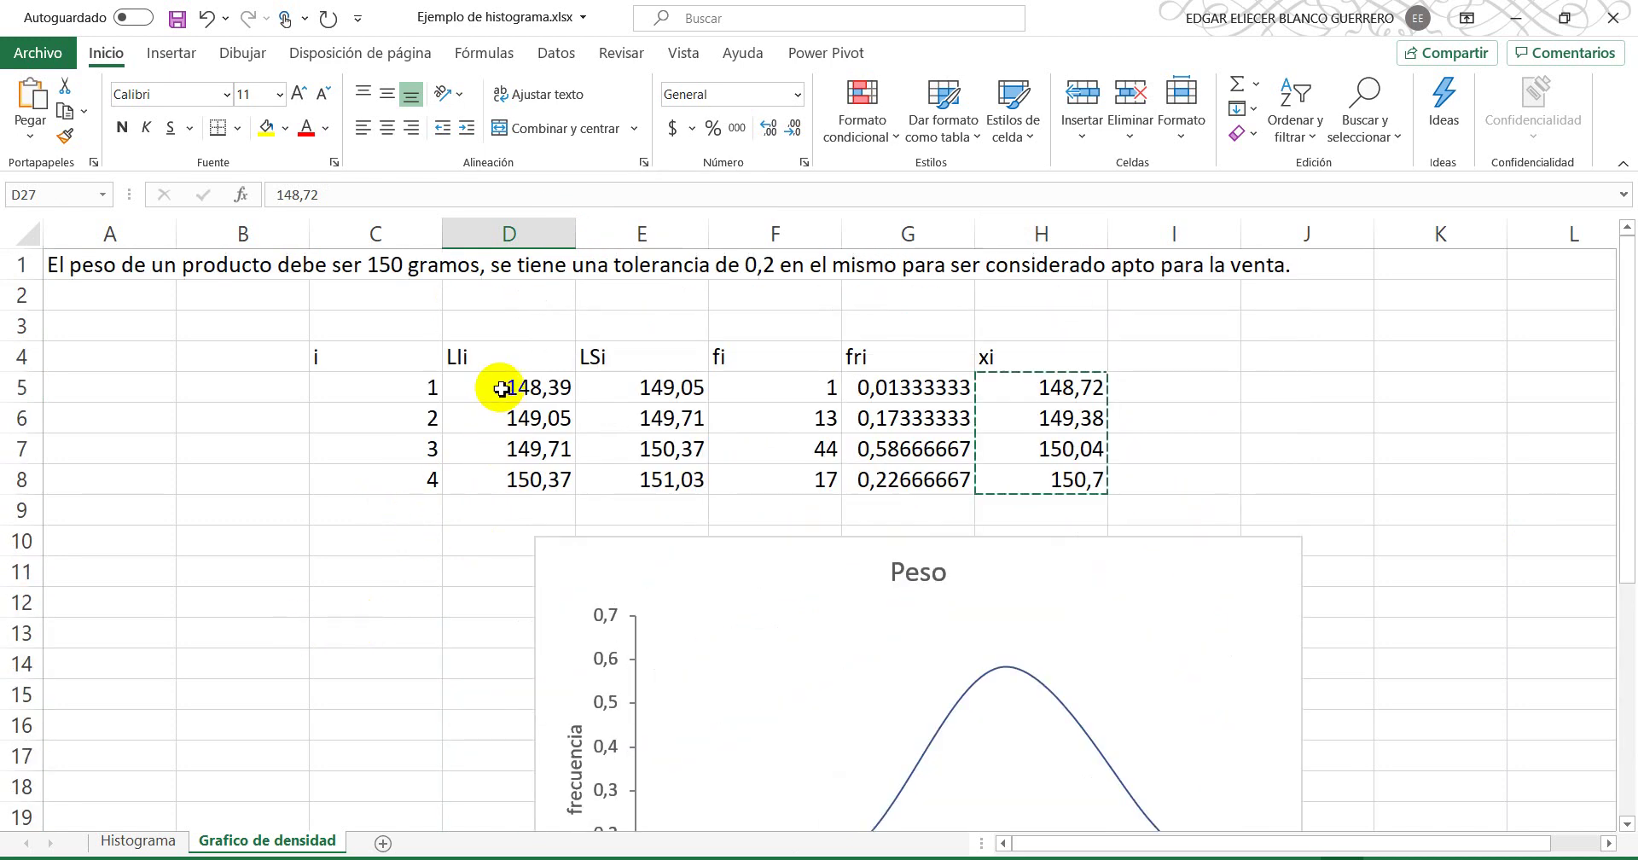
pyautogui.click(501, 389)
pyautogui.scroll(-5, 439, 528)
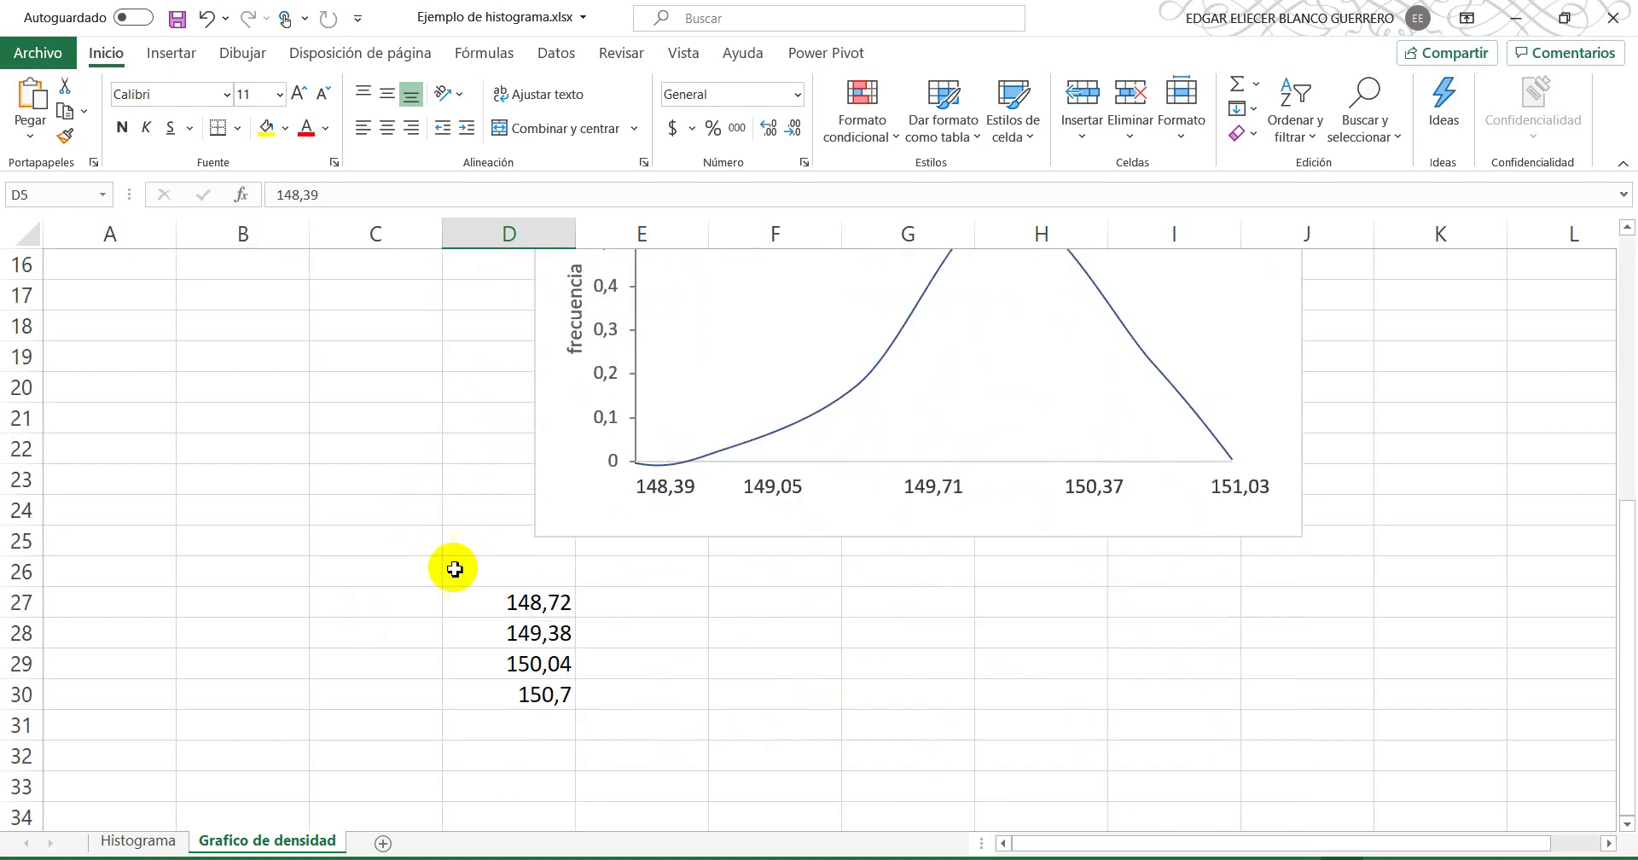
pyautogui.click(501, 570)
pyautogui.rightClick(505, 569)
pyautogui.click(589, 382)
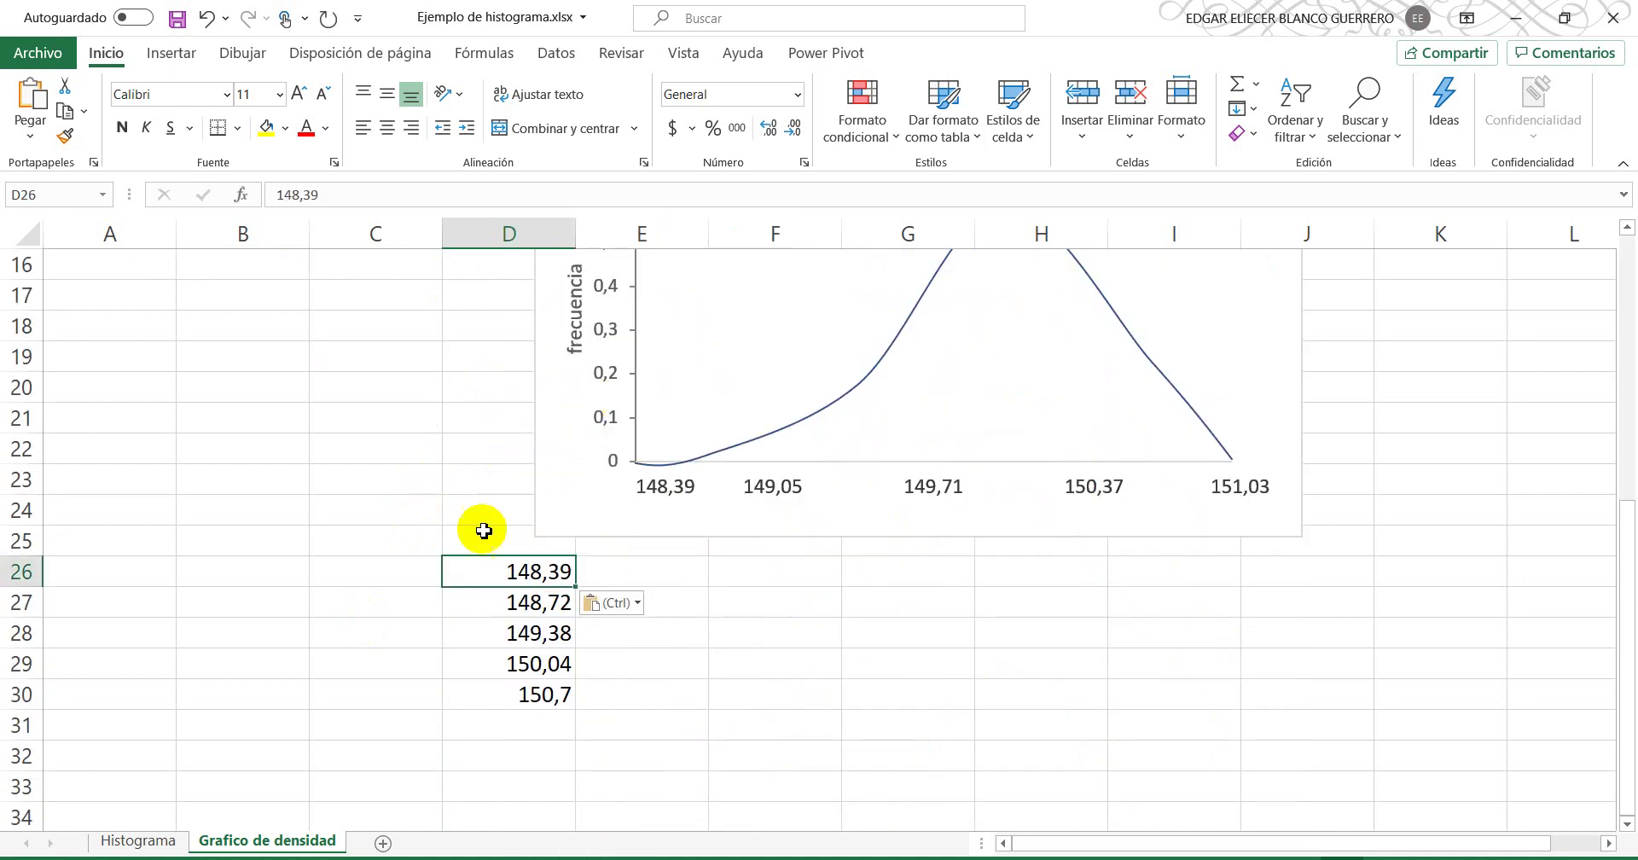
# Step: Copy the last upper class limit, 151,03, from E8 and paste it as a value into D31 below the midpoints
pyautogui.scroll(5, 482, 529)
pyautogui.rightClick(669, 480)
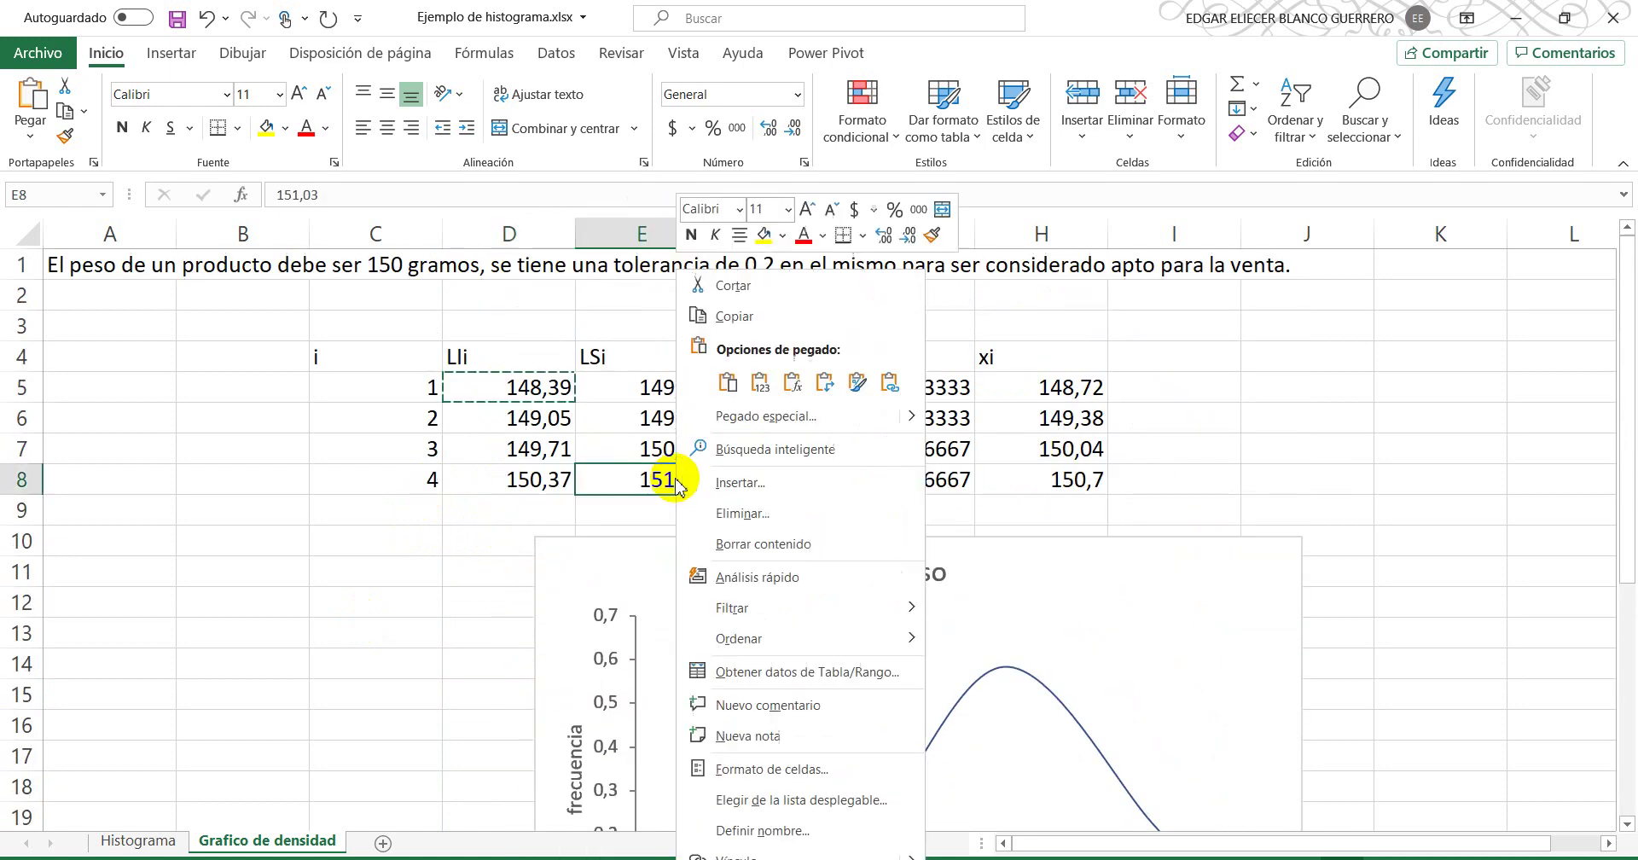
pyautogui.press('Escape')
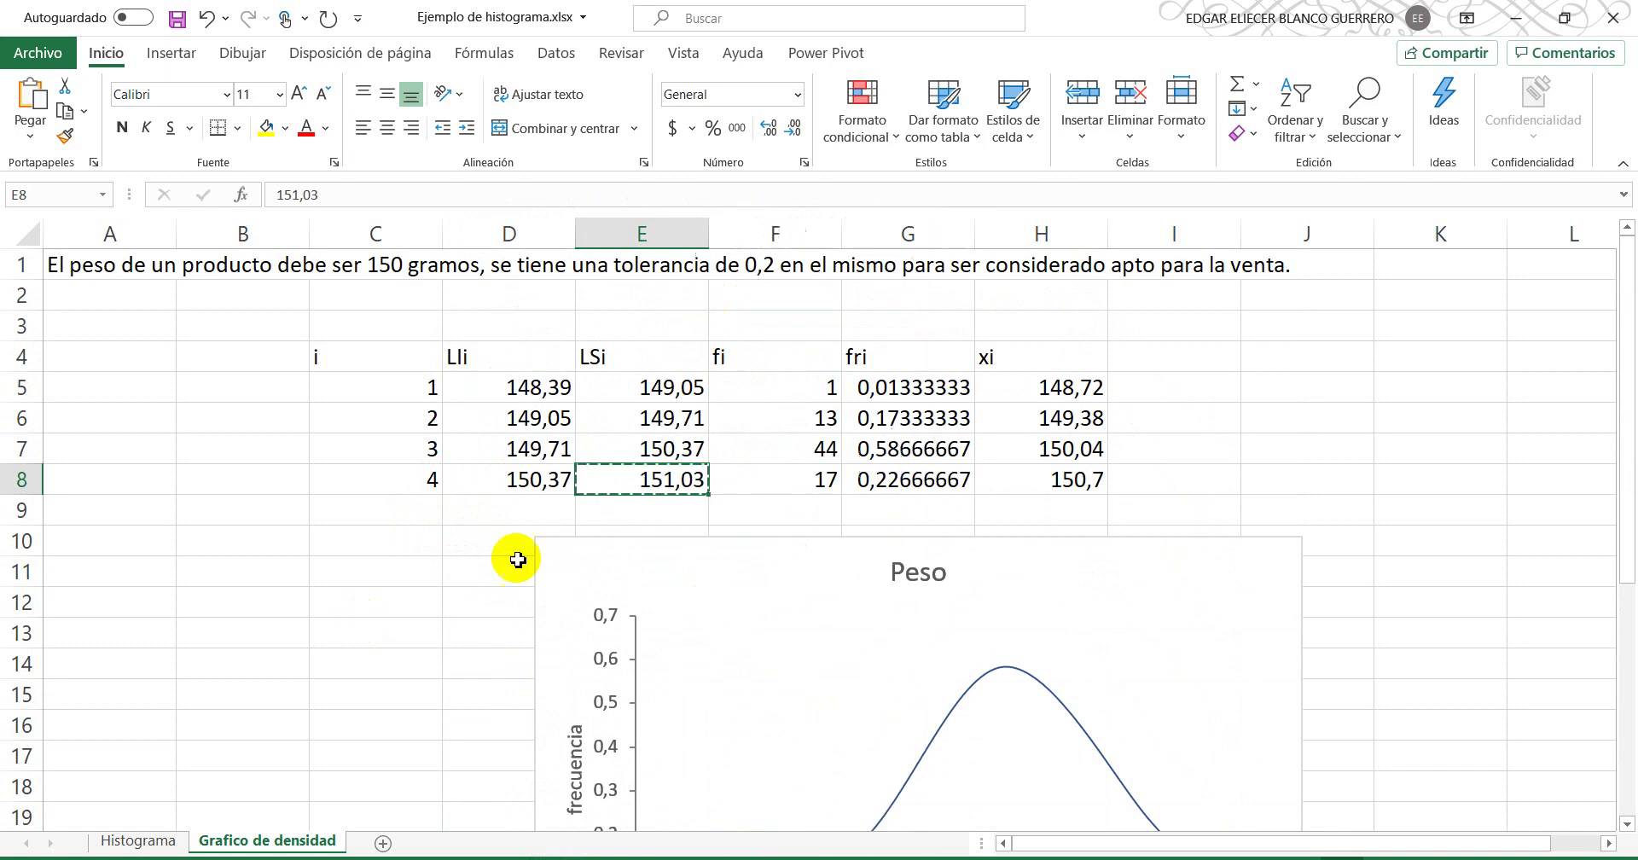
pyautogui.scroll(-5, 495, 589)
pyautogui.rightClick(511, 733)
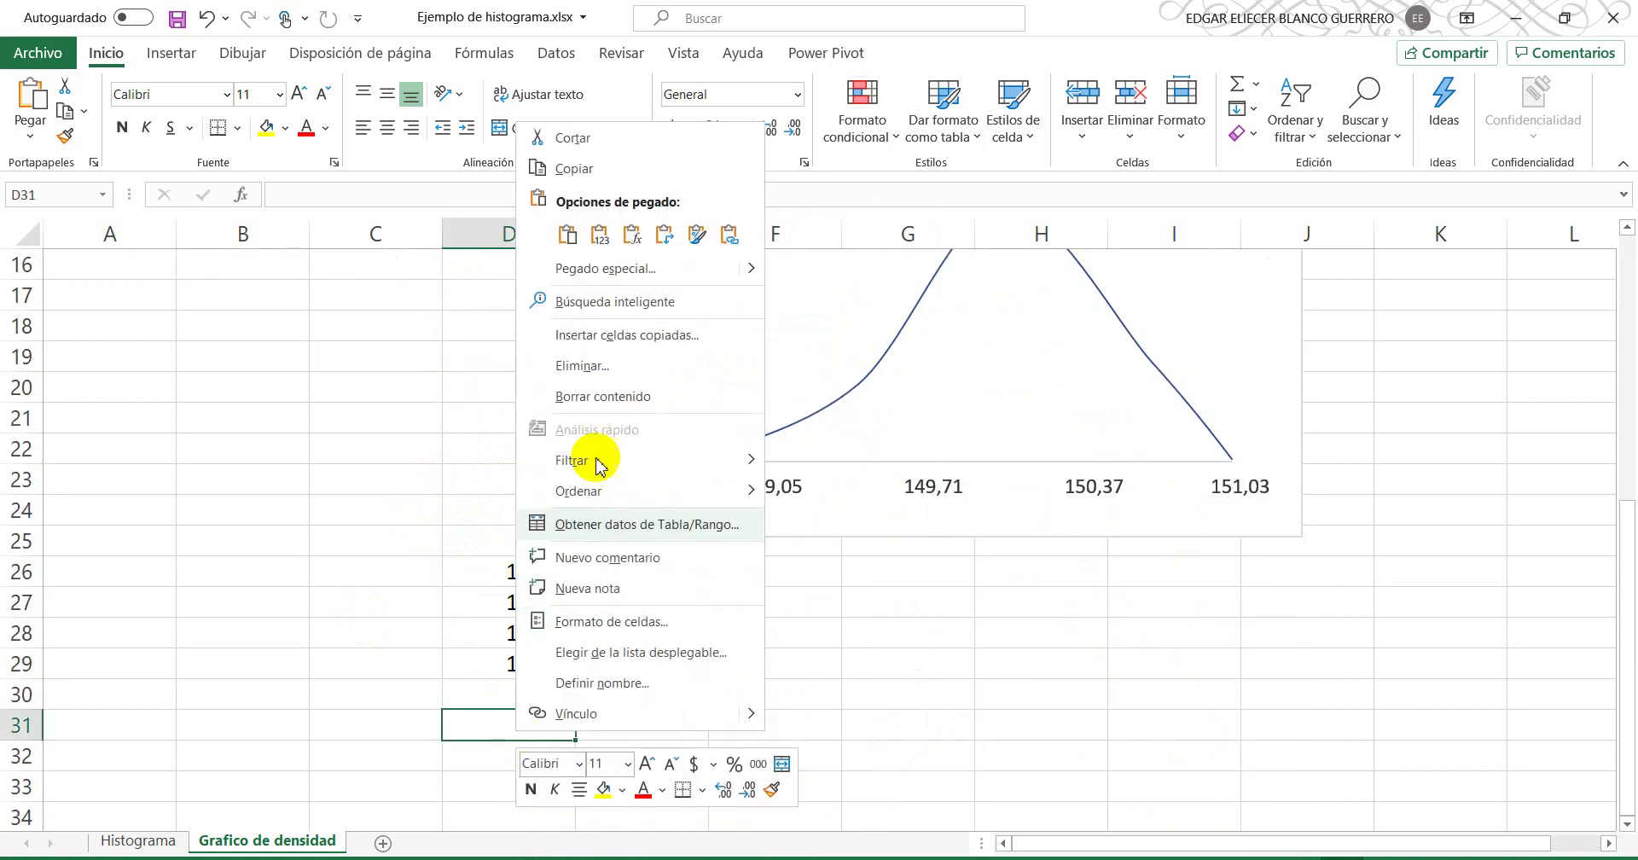
pyautogui.click(599, 237)
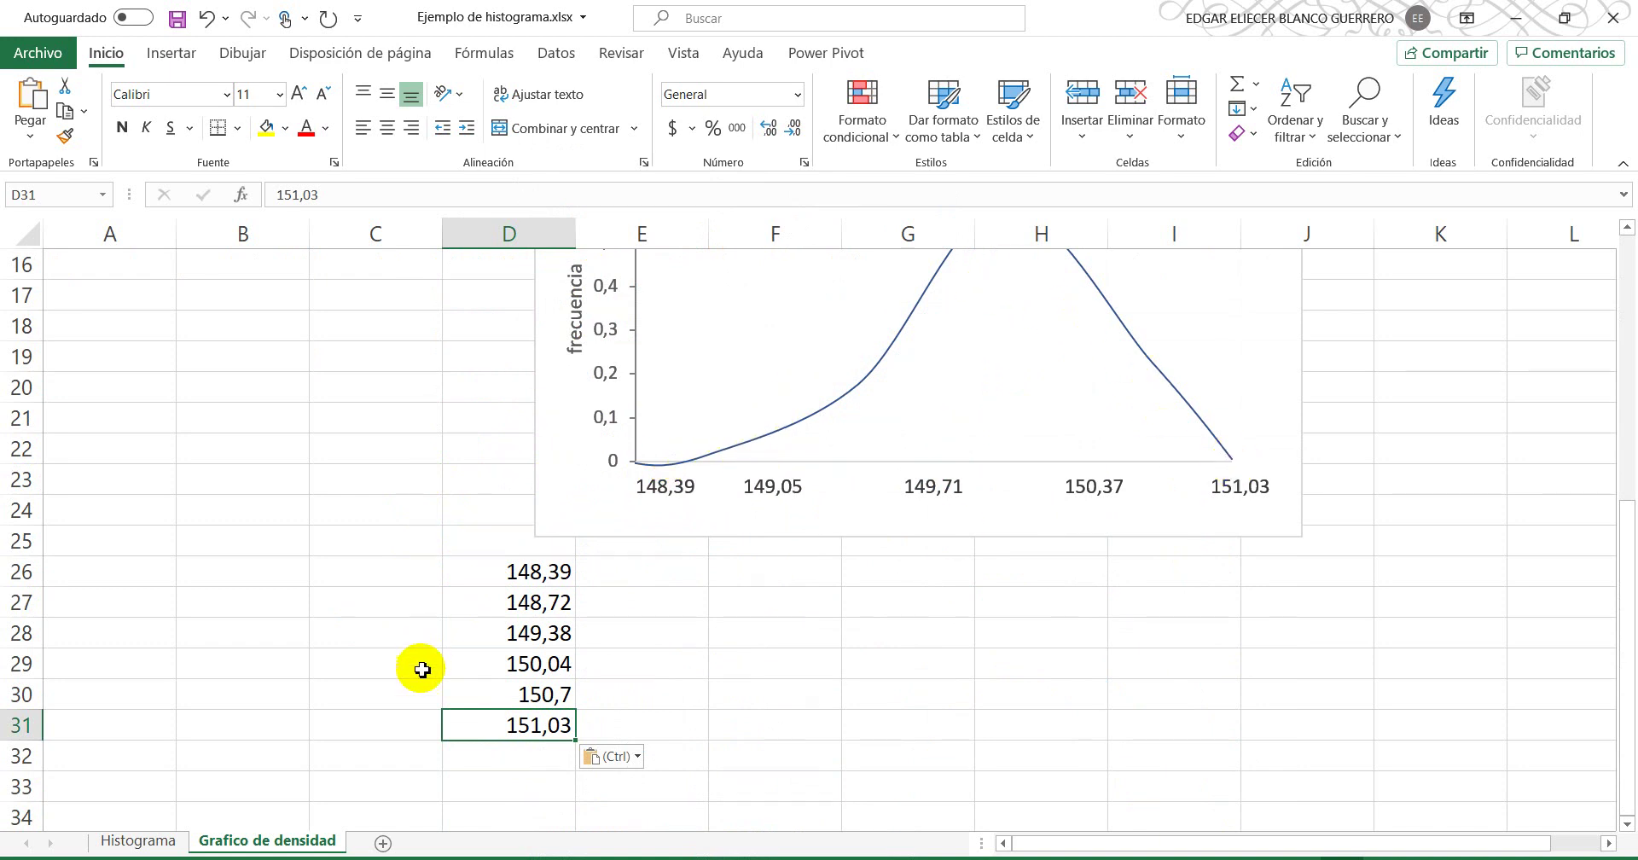
# Step: Copy the relative frequencies in G5:G8 and paste them as values into E27:E30 beside the midpoints
pyautogui.scroll(4, 492, 735)
pyautogui.scroll(-4, 493, 735)
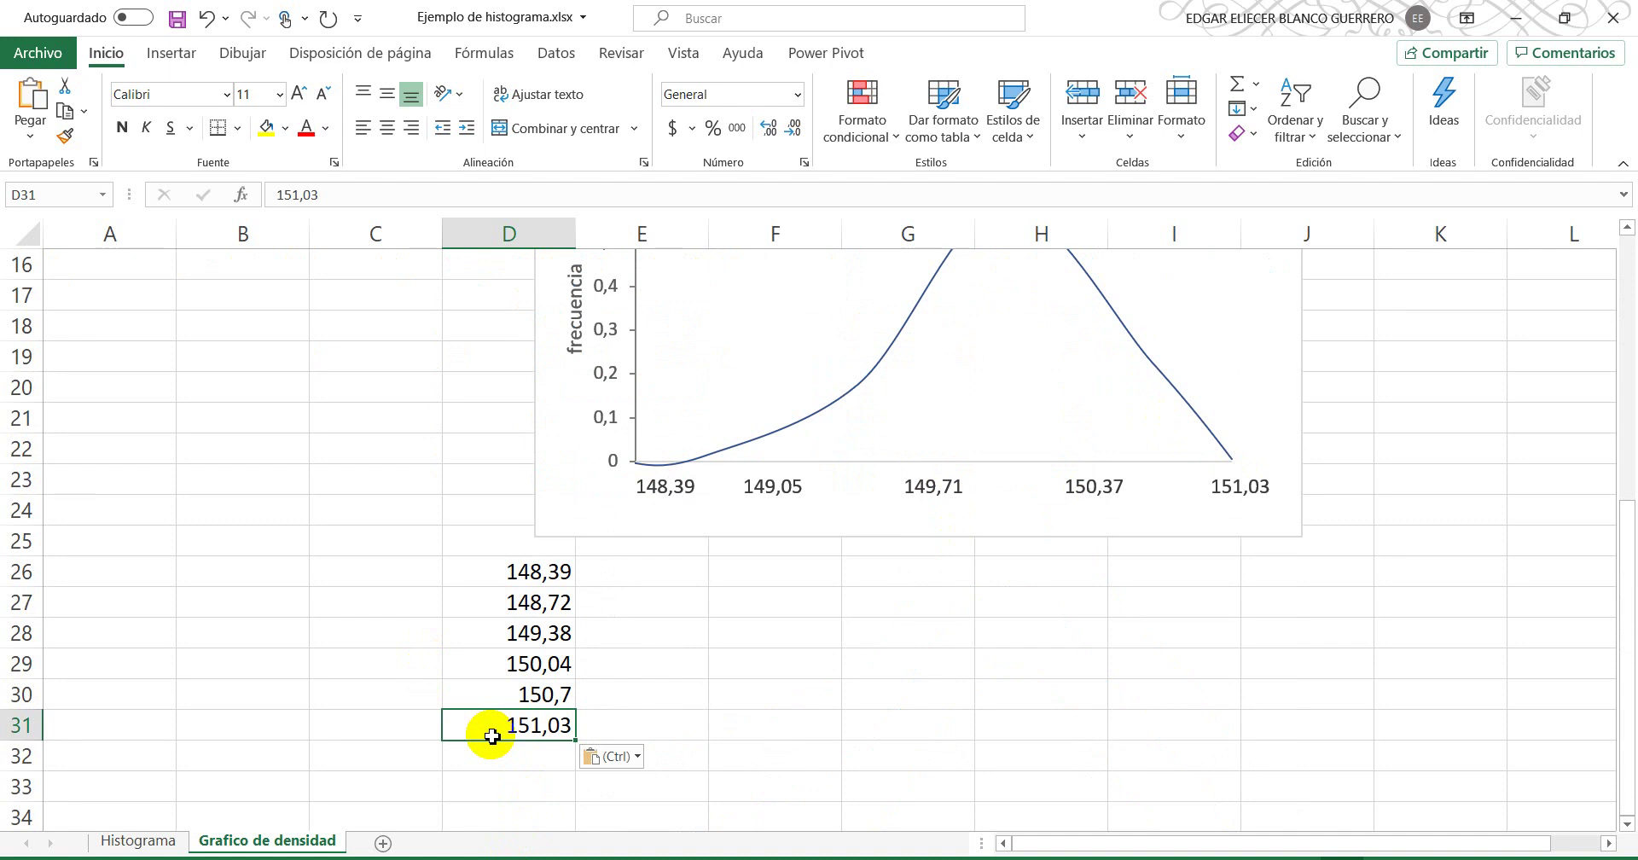
pyautogui.scroll(5, 492, 735)
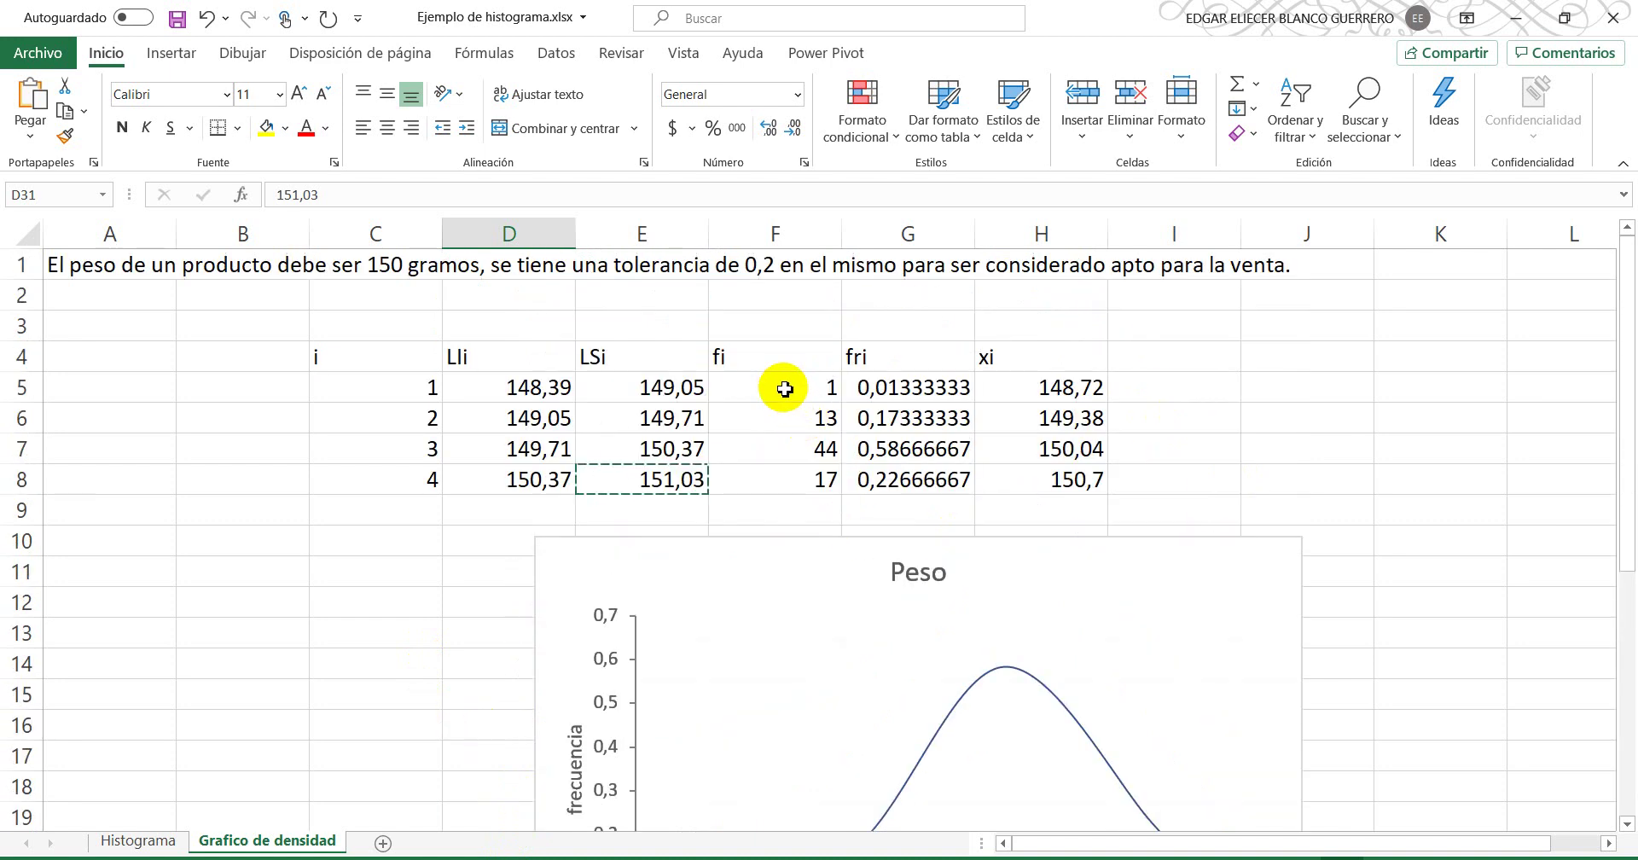
pyautogui.moveTo(879, 396); pyautogui.dragTo(877, 478)
pyautogui.hotkey('ctrl', 'c')
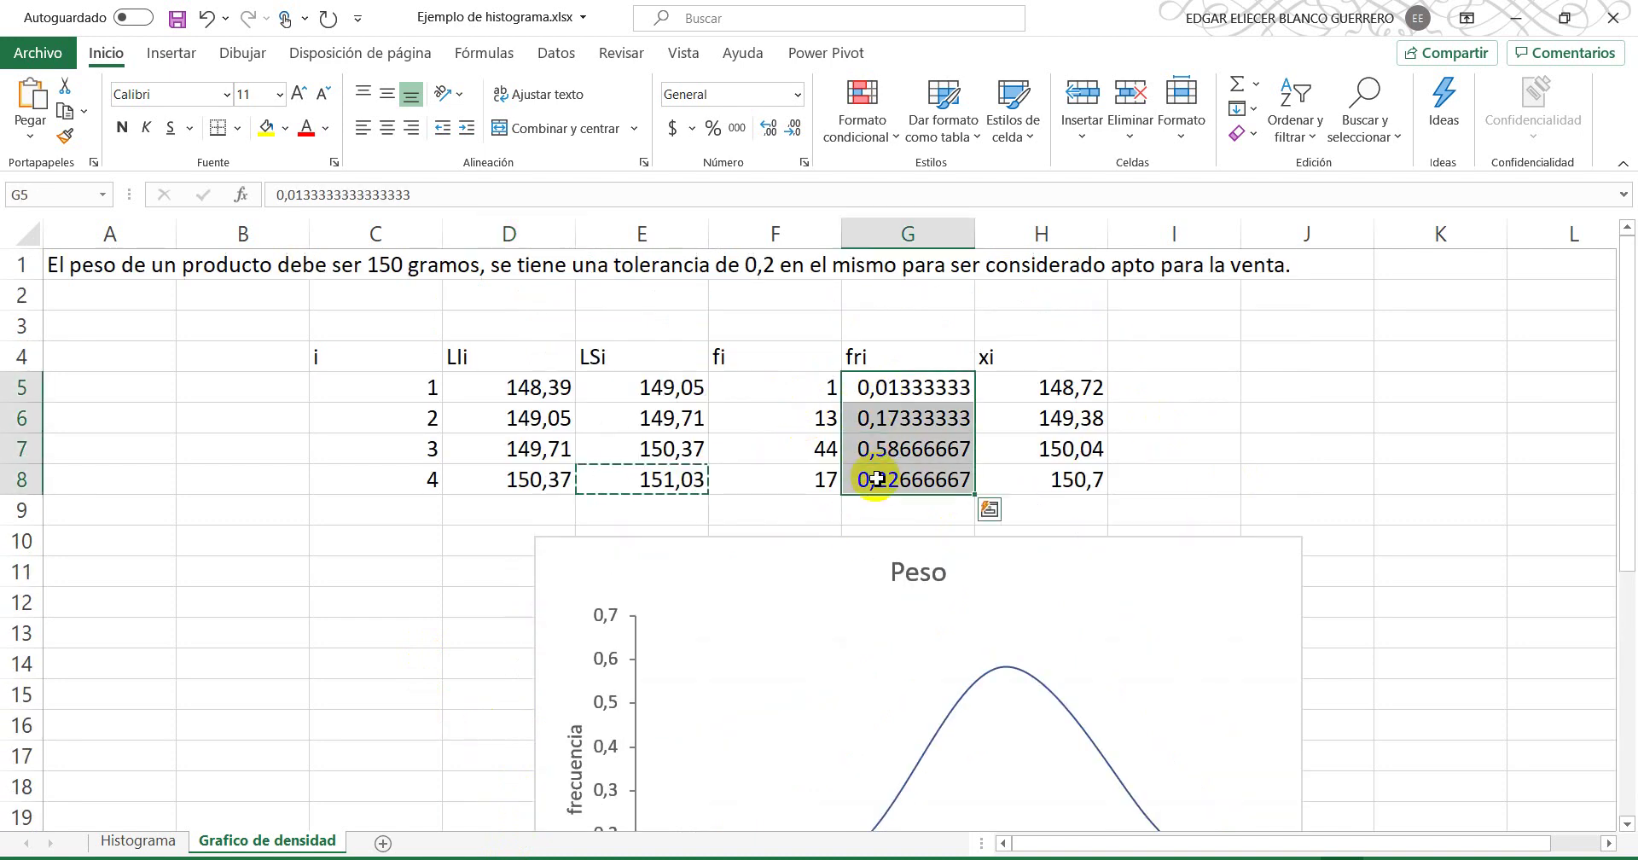
pyautogui.scroll(-6, 201, 578)
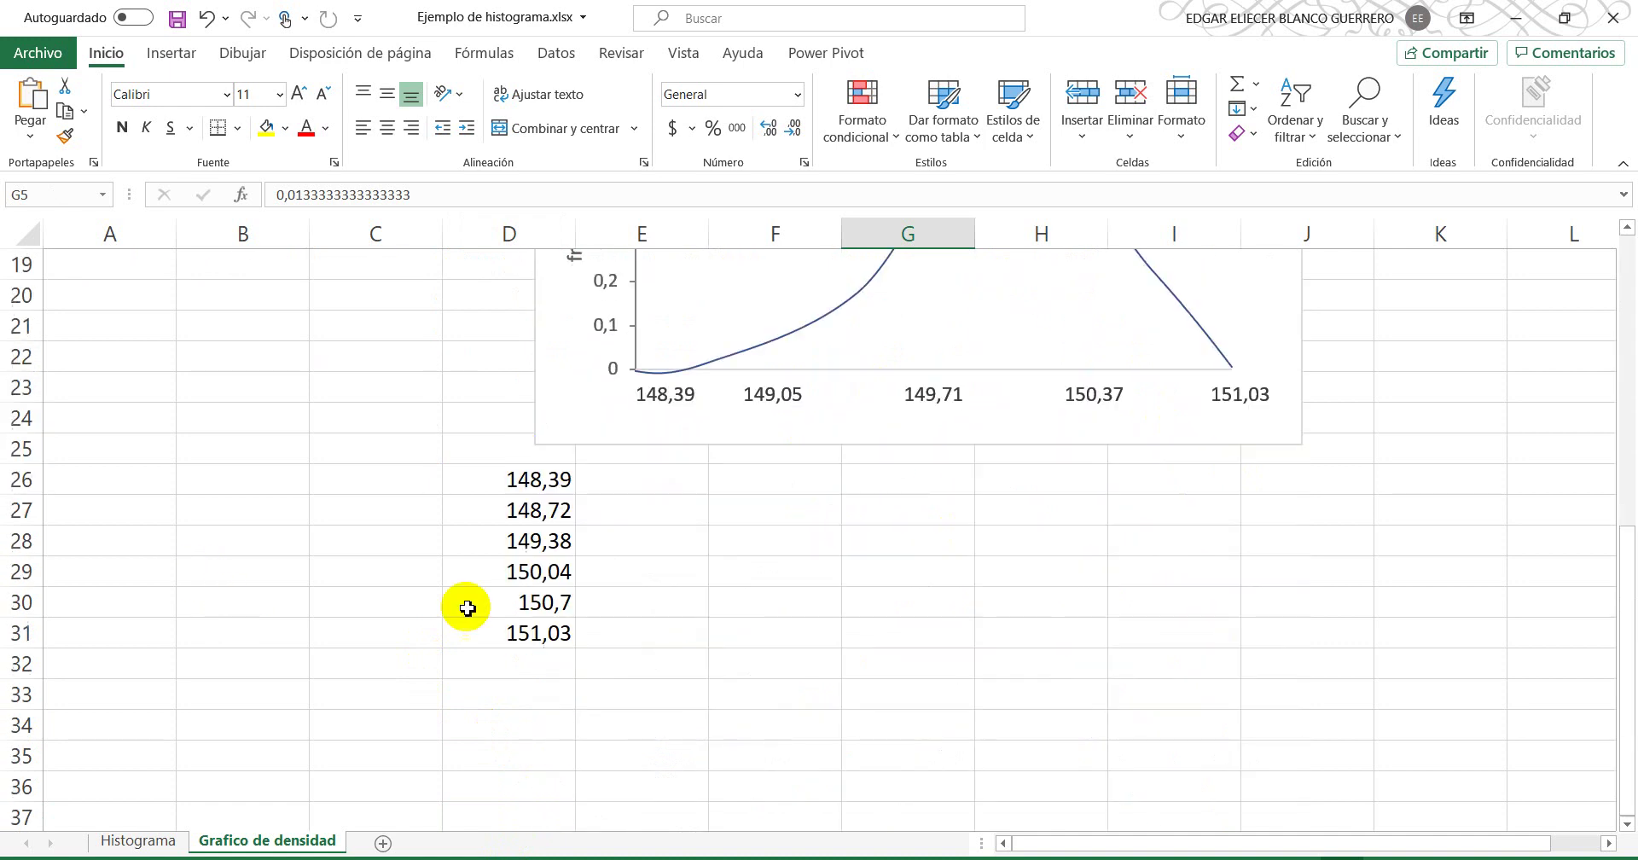
pyautogui.rightClick(634, 509)
pyautogui.click(716, 379)
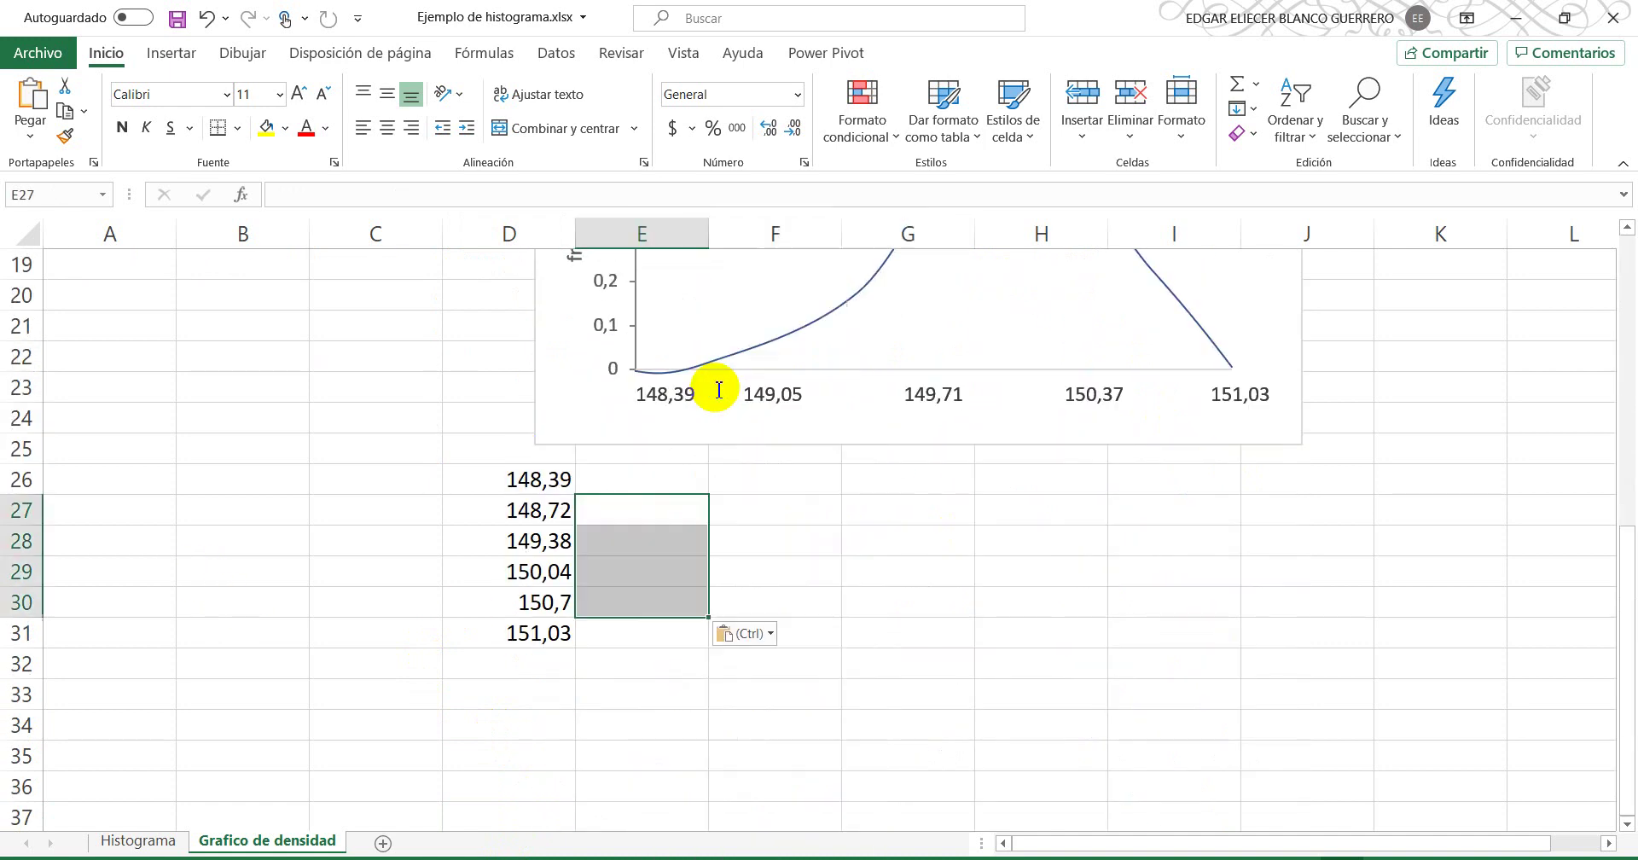
# Step: Check each class midpoint in D27:D30 against its relative frequency in E27:E30
pyautogui.click(512, 517)
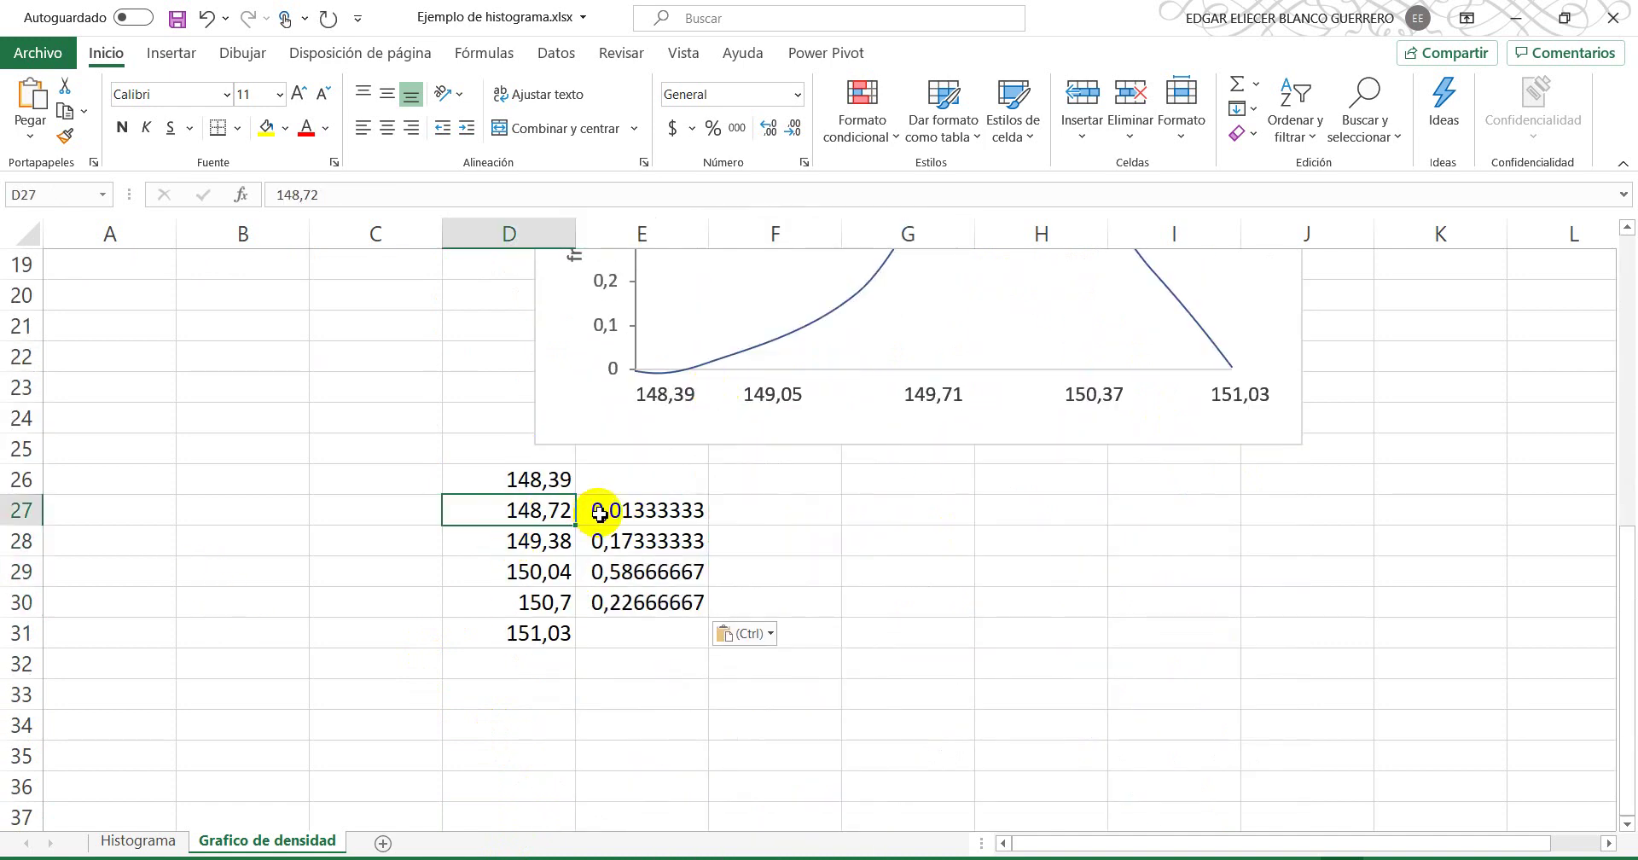
pyautogui.click(600, 510)
pyautogui.click(529, 541)
pyautogui.click(600, 540)
pyautogui.click(543, 567)
pyautogui.click(604, 574)
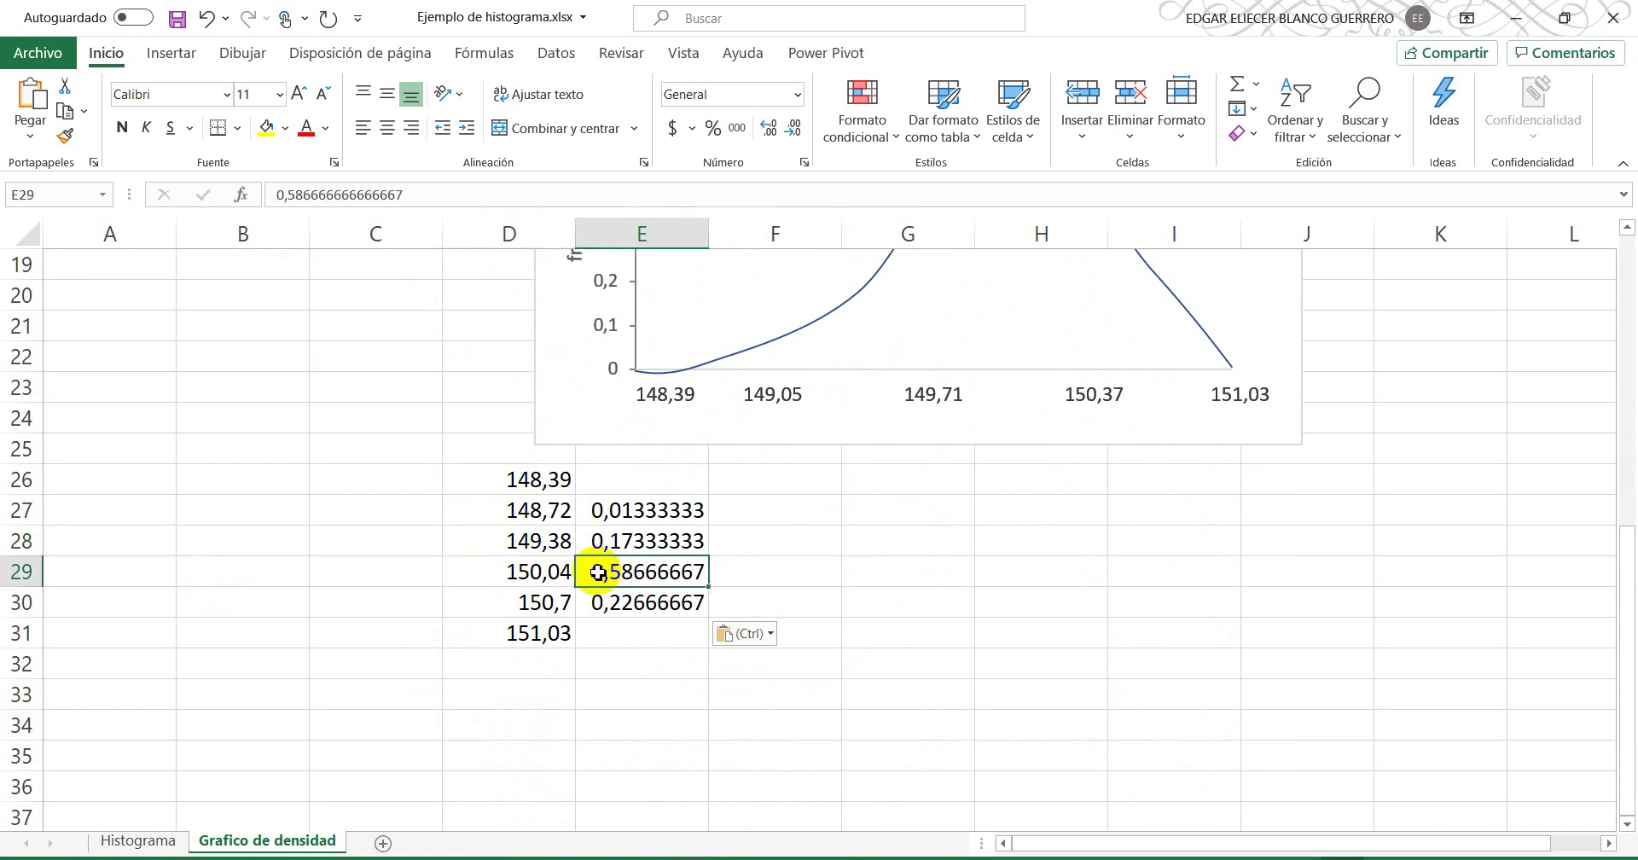
pyautogui.click(531, 603)
pyautogui.click(588, 606)
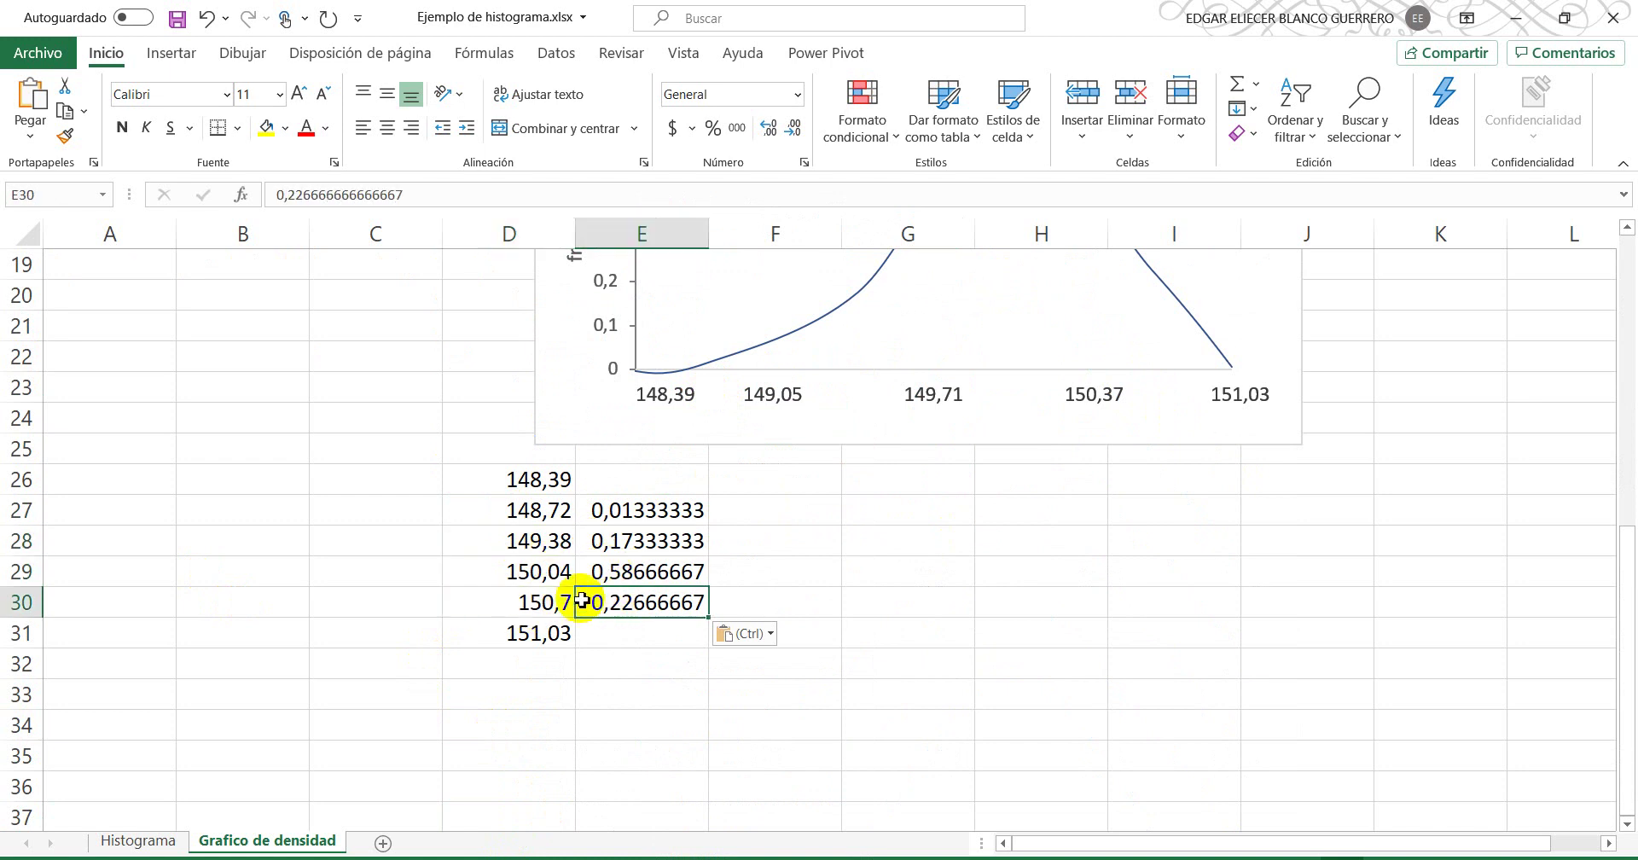
# Step: Enter a frequency of 0 in E26 and E31 for the two end limits
pyautogui.click(607, 484)
pyautogui.write('0')
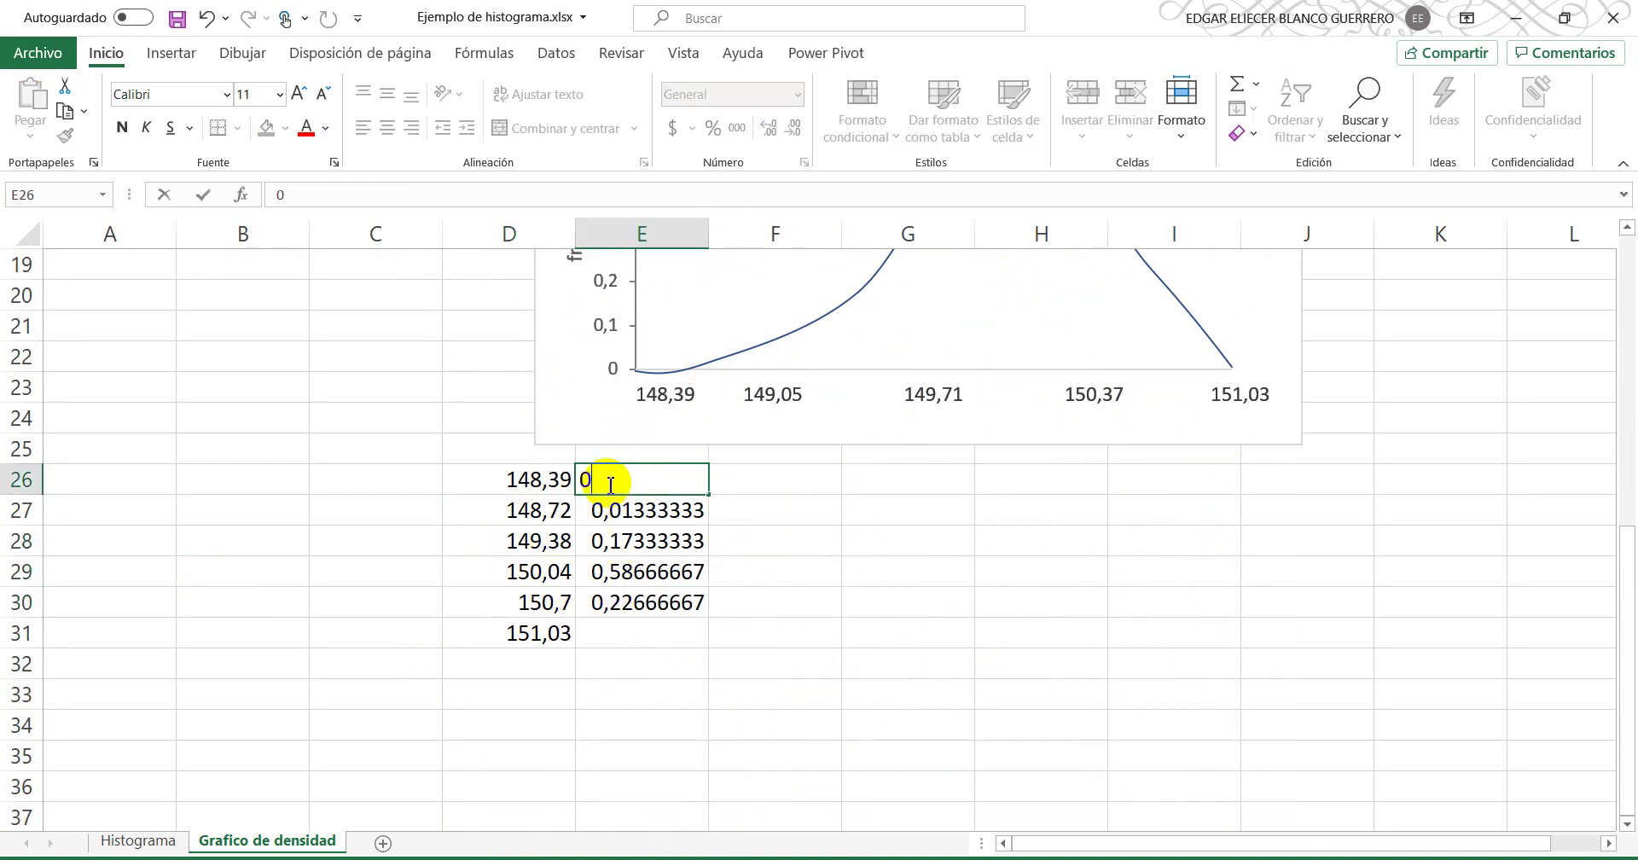
pyautogui.press('Return')
pyautogui.click(604, 629)
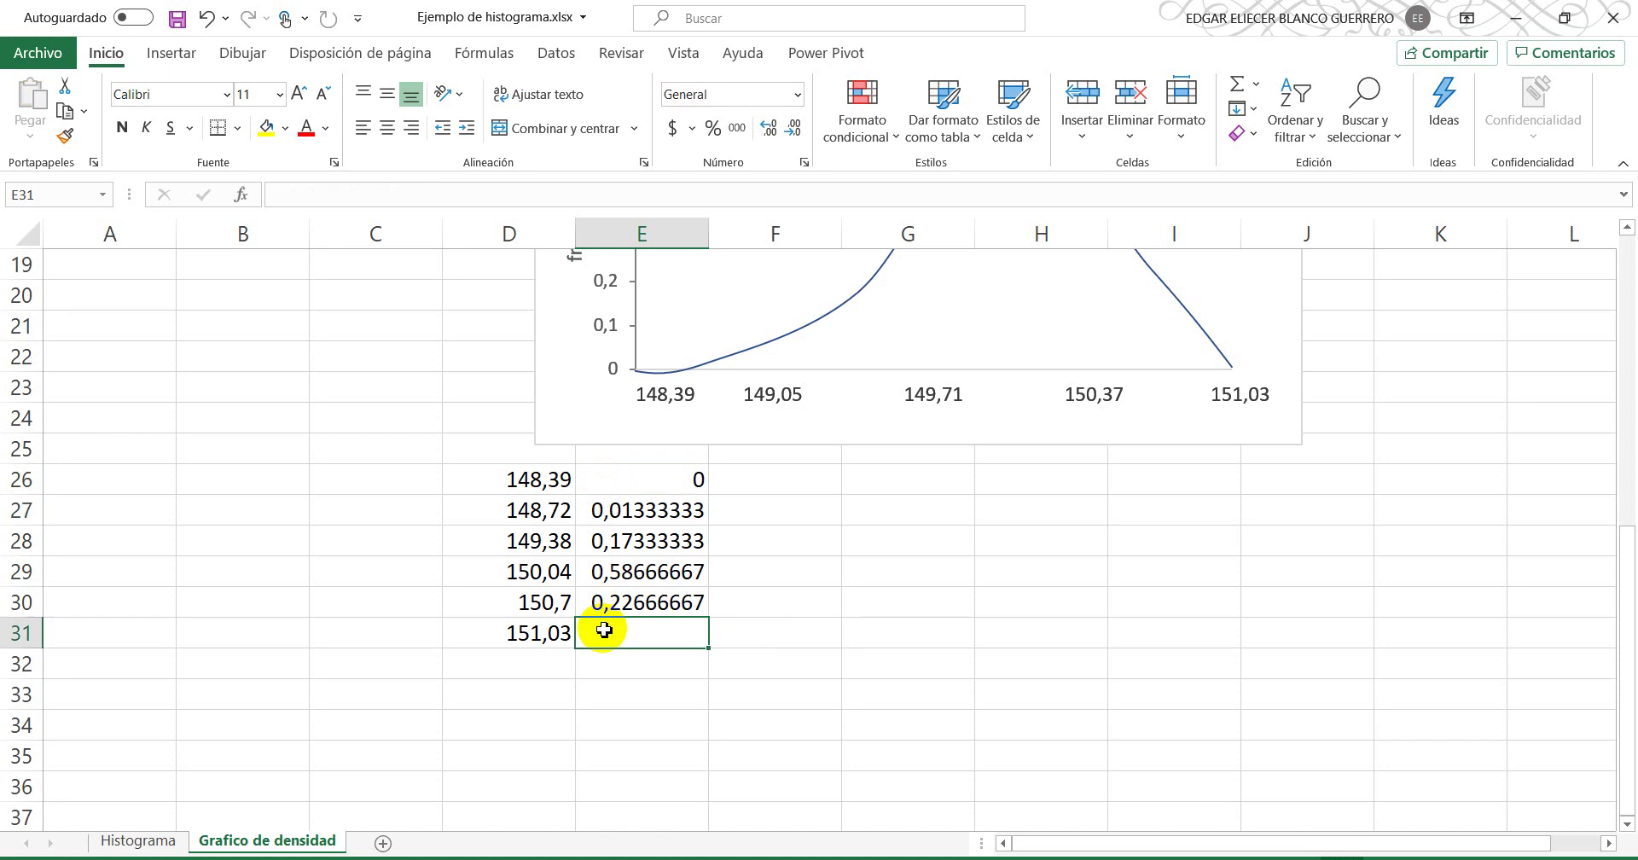
pyautogui.write('0')
pyautogui.press('Return')
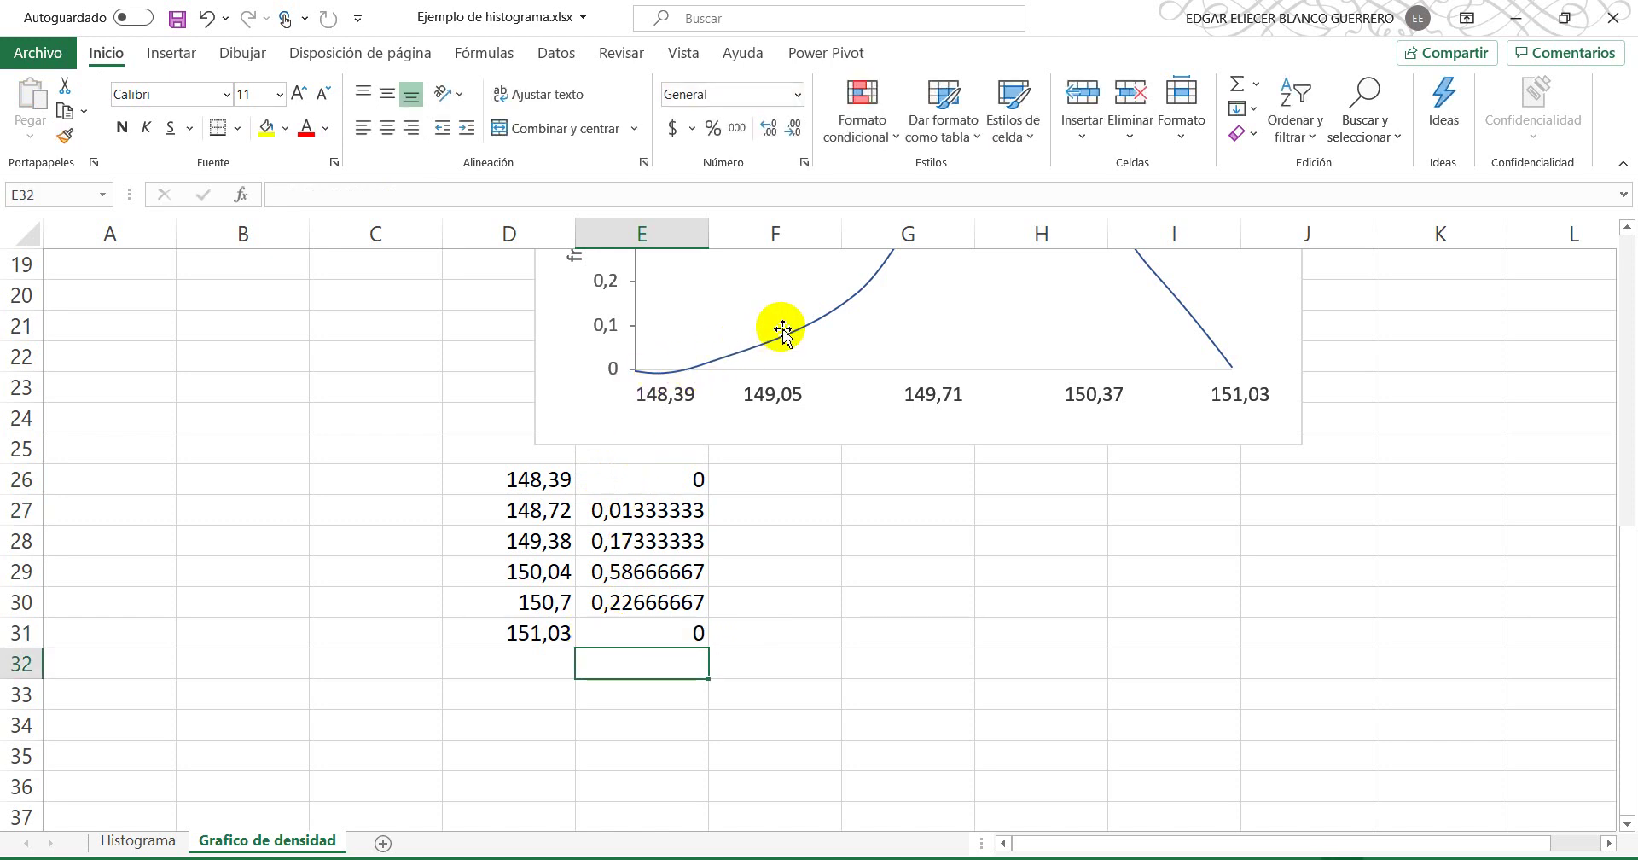
# Step: Insert a blank scatter chart with smooth lines and no markers, starting from an empty cell outside the table
pyautogui.scroll(1, 782, 330)
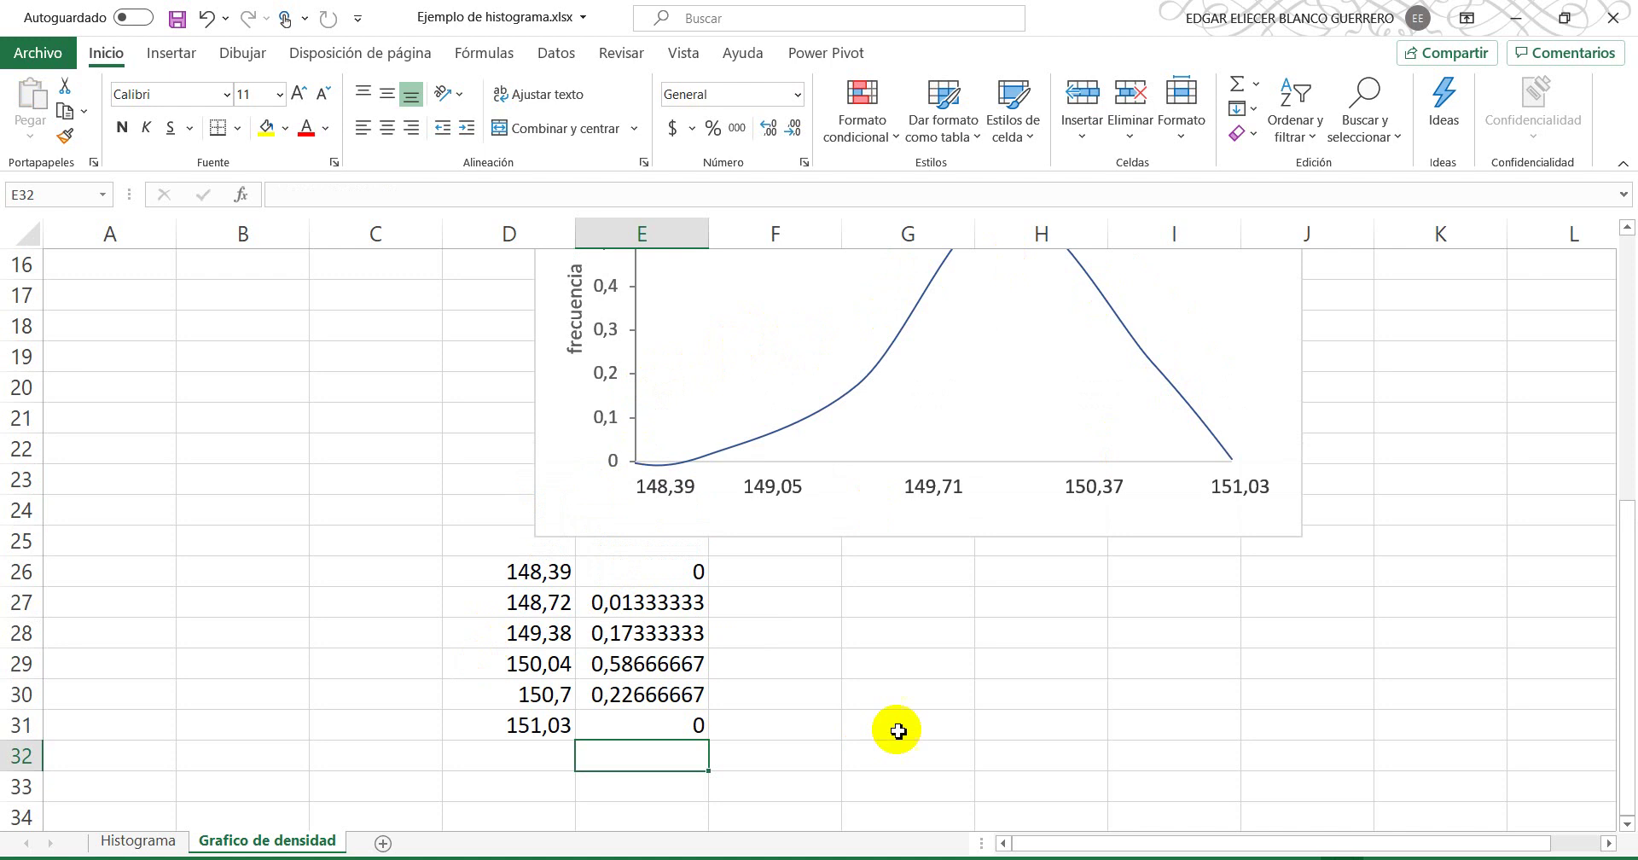
pyautogui.click(899, 656)
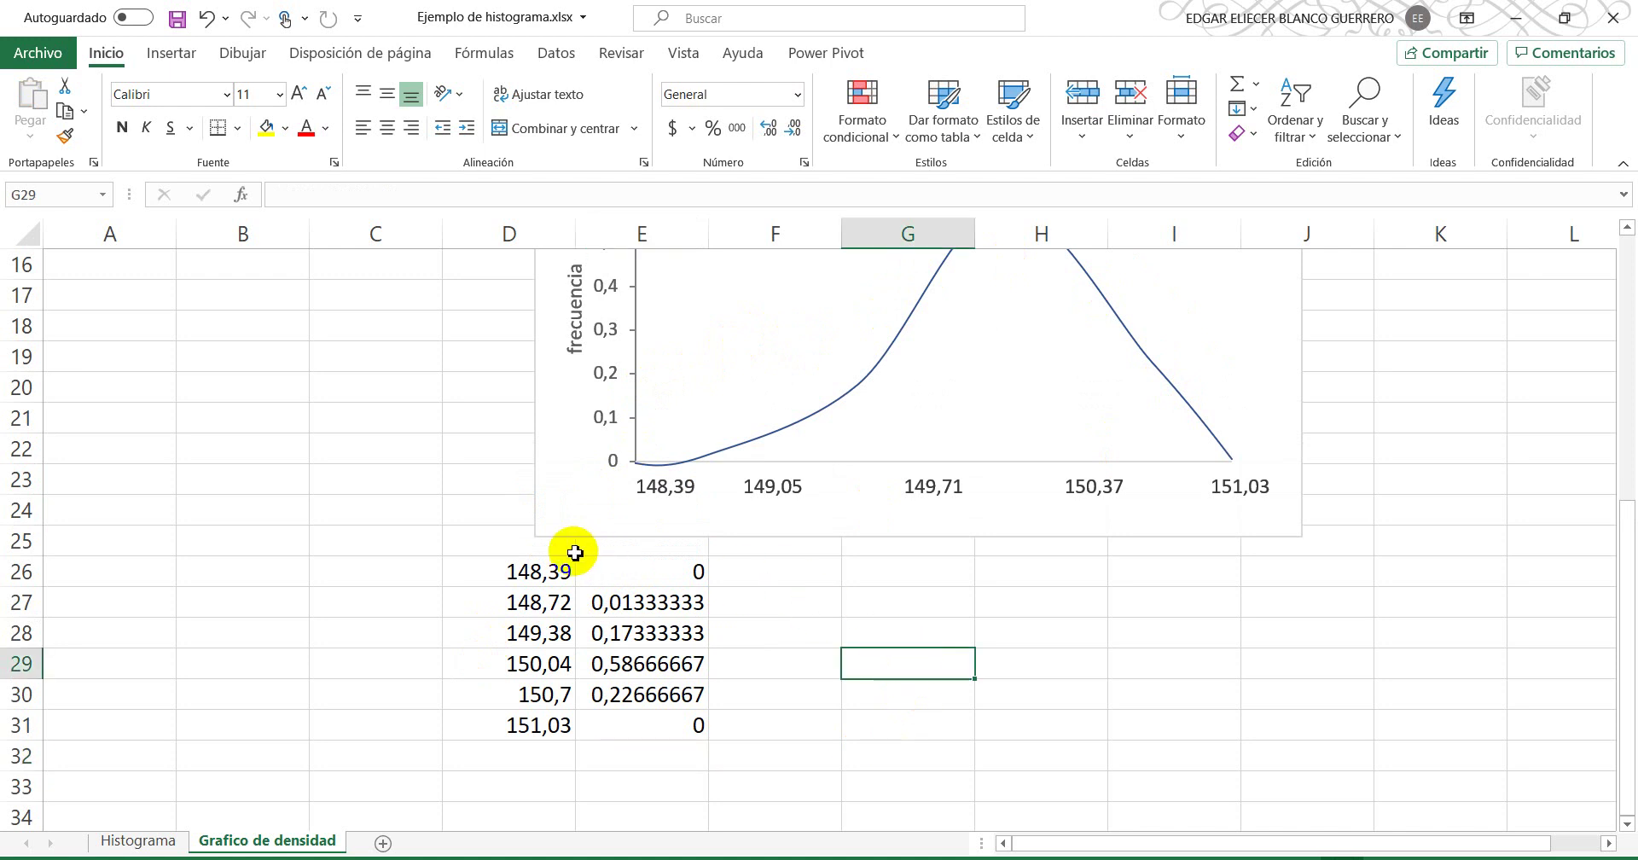
pyautogui.click(901, 622)
pyautogui.click(887, 599)
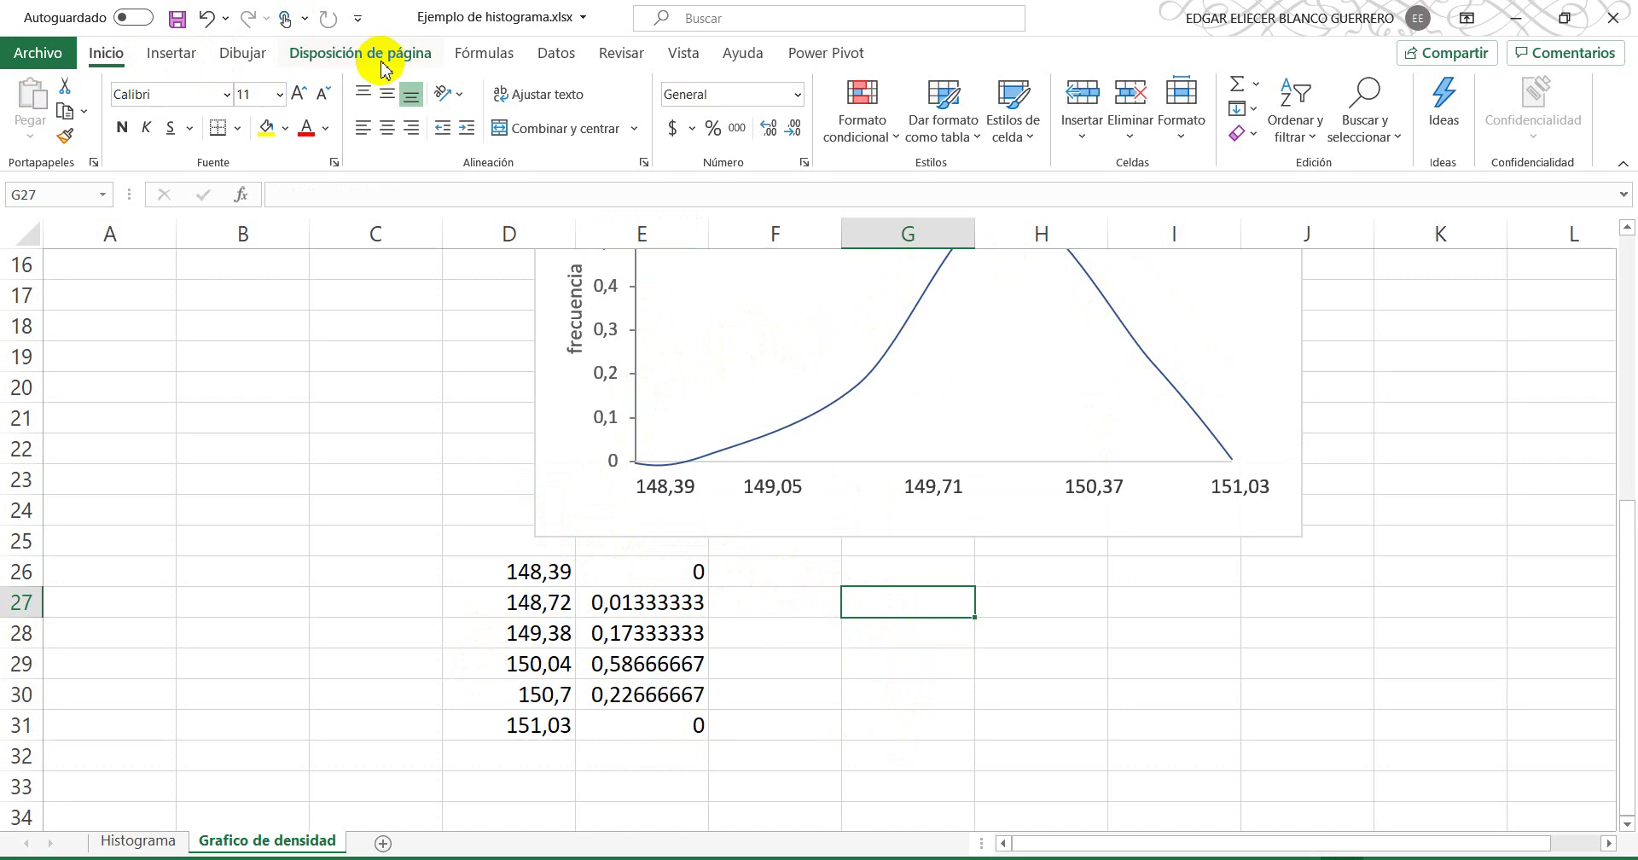
pyautogui.click(157, 56)
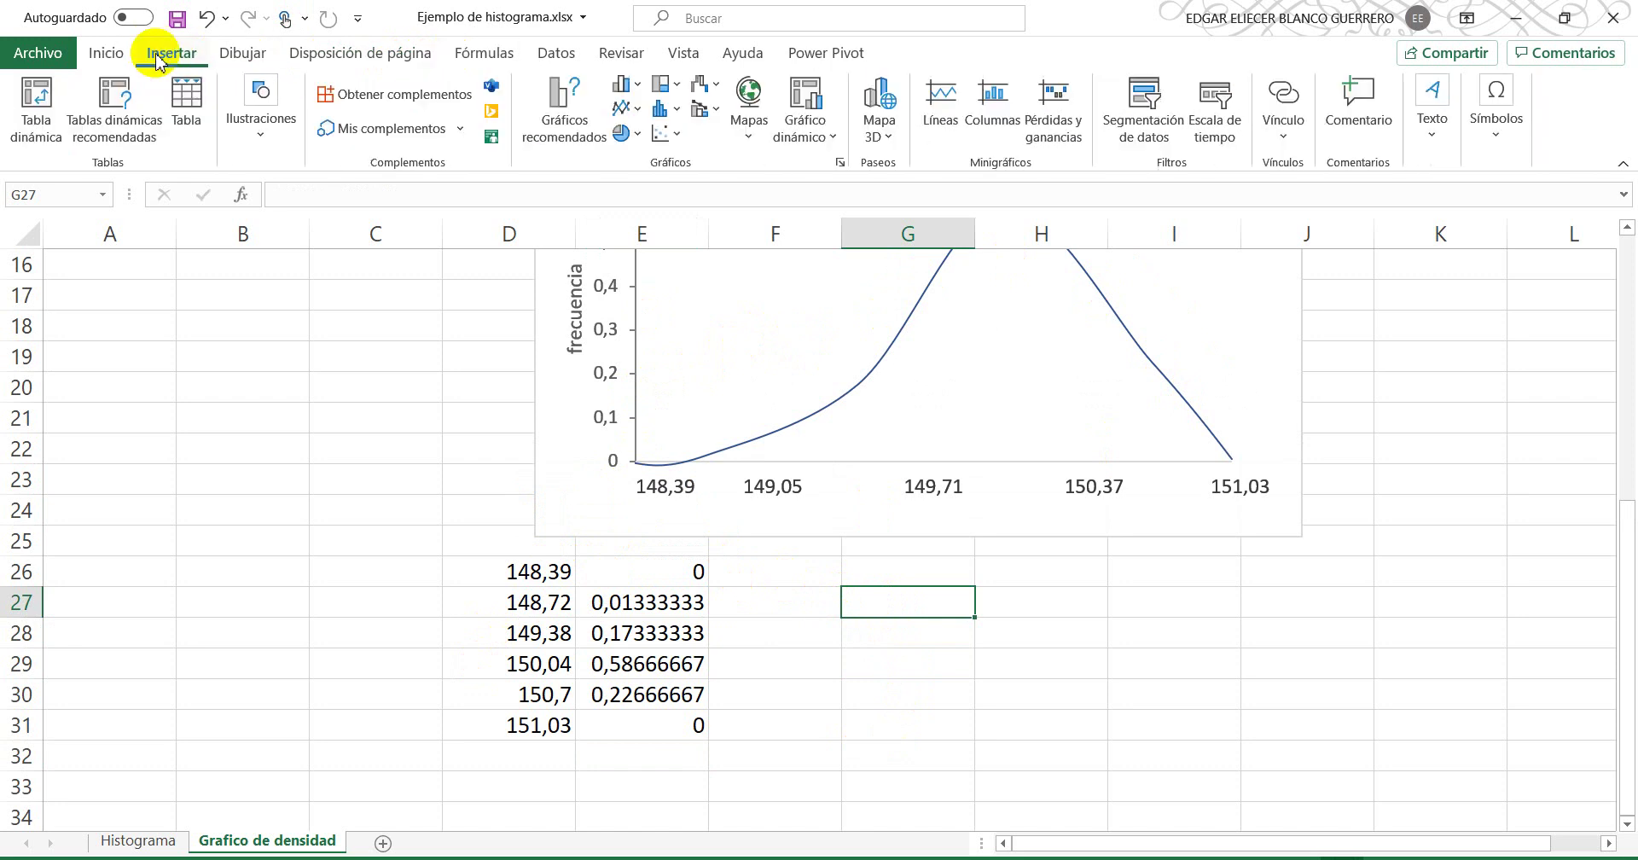
pyautogui.click(669, 134)
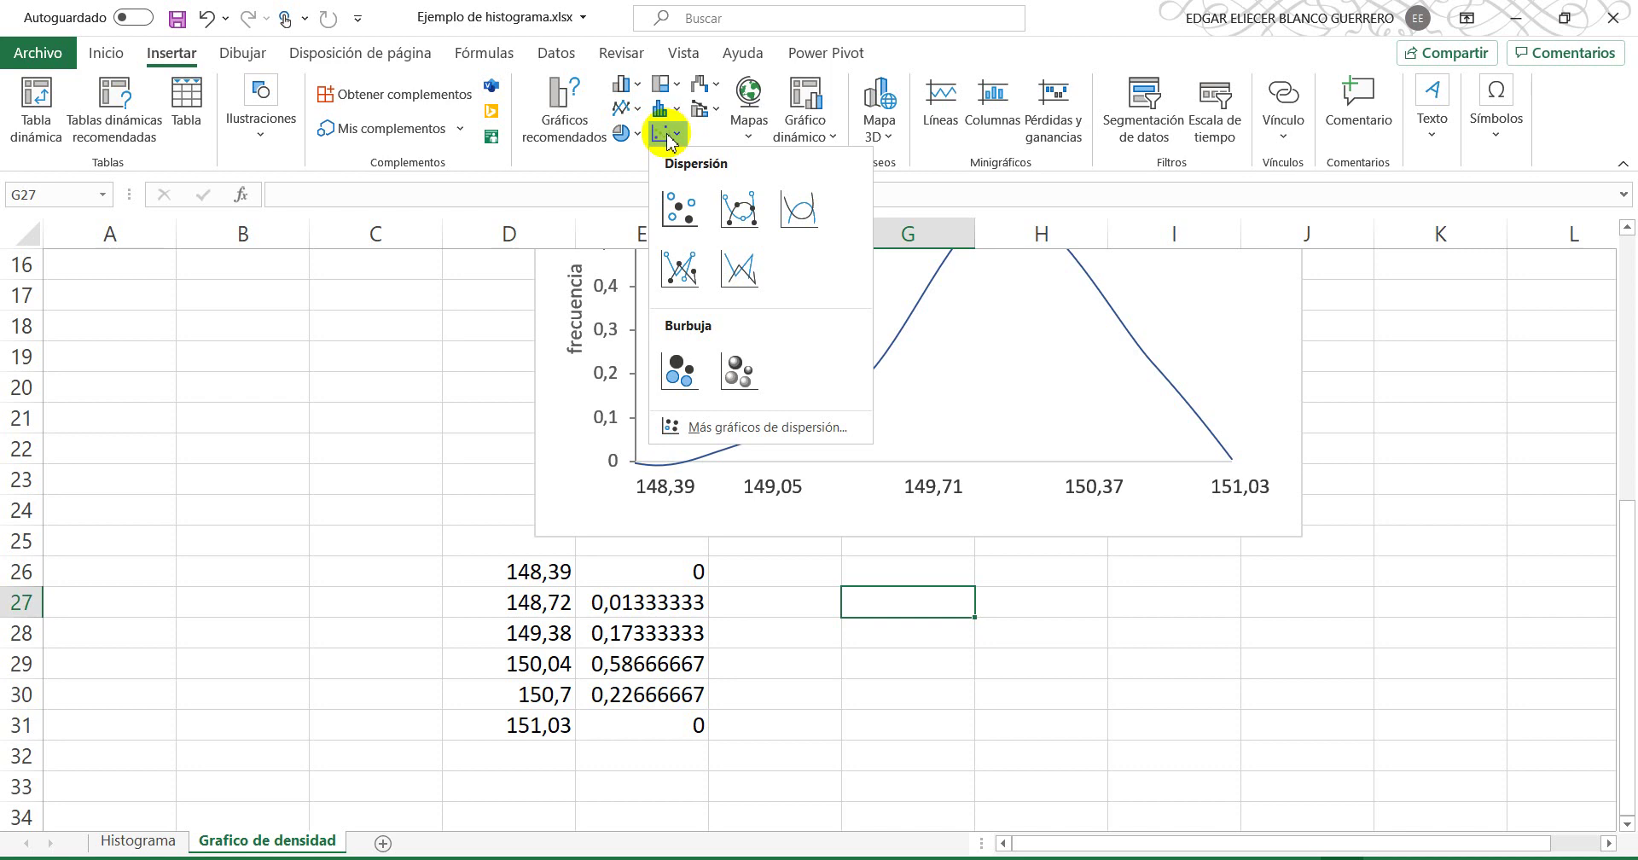
pyautogui.click(802, 213)
# Step: Move the blank scatter chart below the drawn-curve chart, just beside the midpoint table
pyautogui.moveTo(907, 490); pyautogui.dragTo(1326, 776)
pyautogui.scroll(-5, 746, 523)
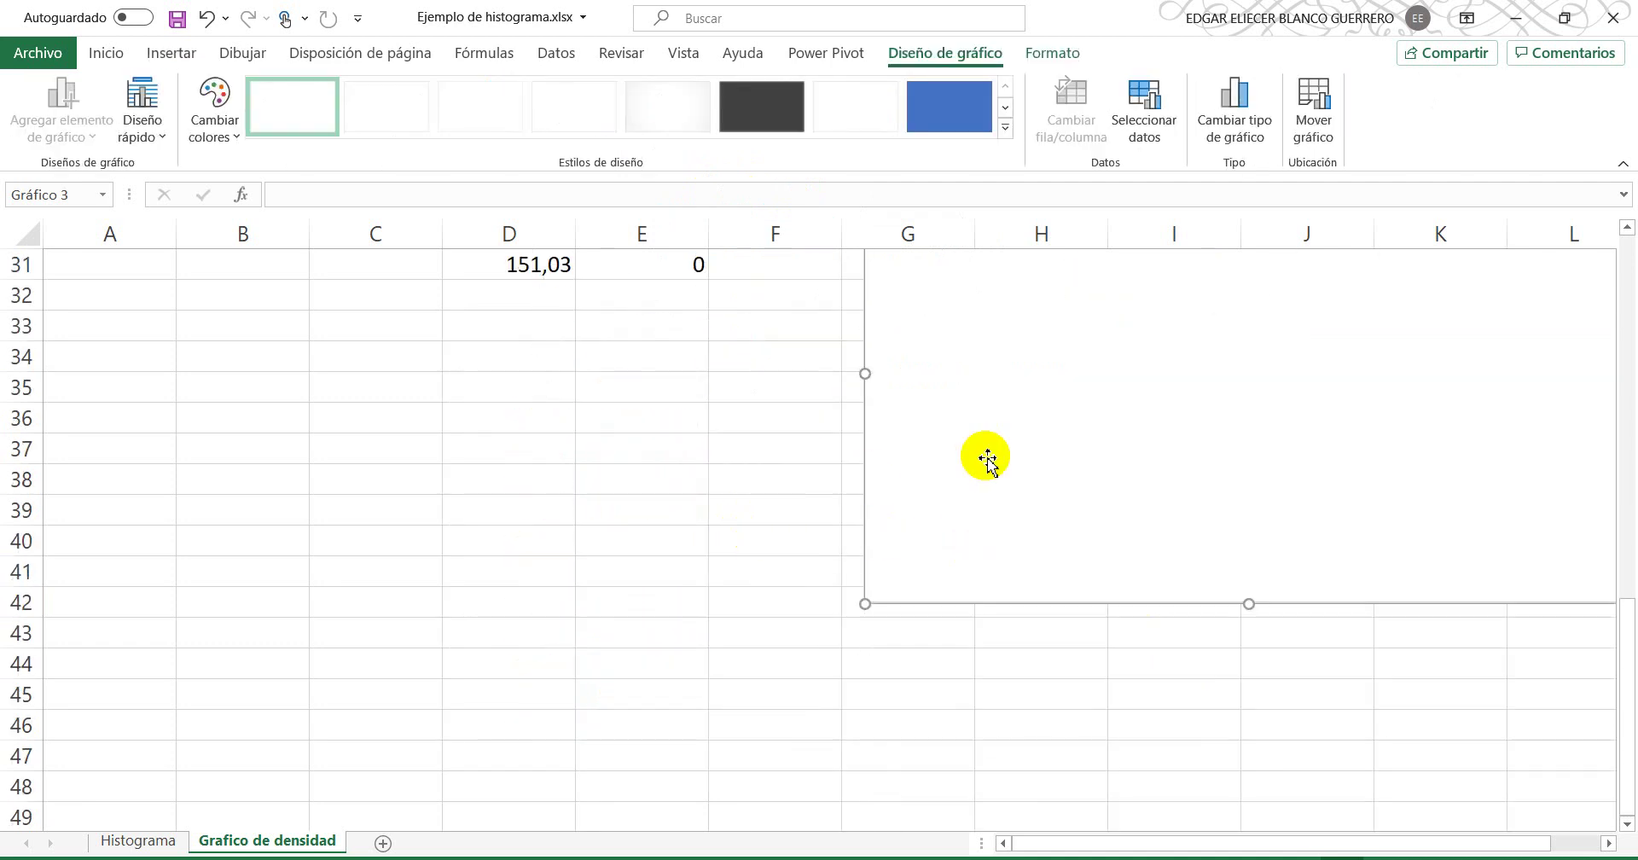
pyautogui.moveTo(987, 458); pyautogui.dragTo(862, 474)
pyautogui.scroll(3, 879, 503)
# Step: Add a series named Peso to the blank chart, with X values D26:D31 and Y values E26:E31
pyautogui.rightClick(903, 537)
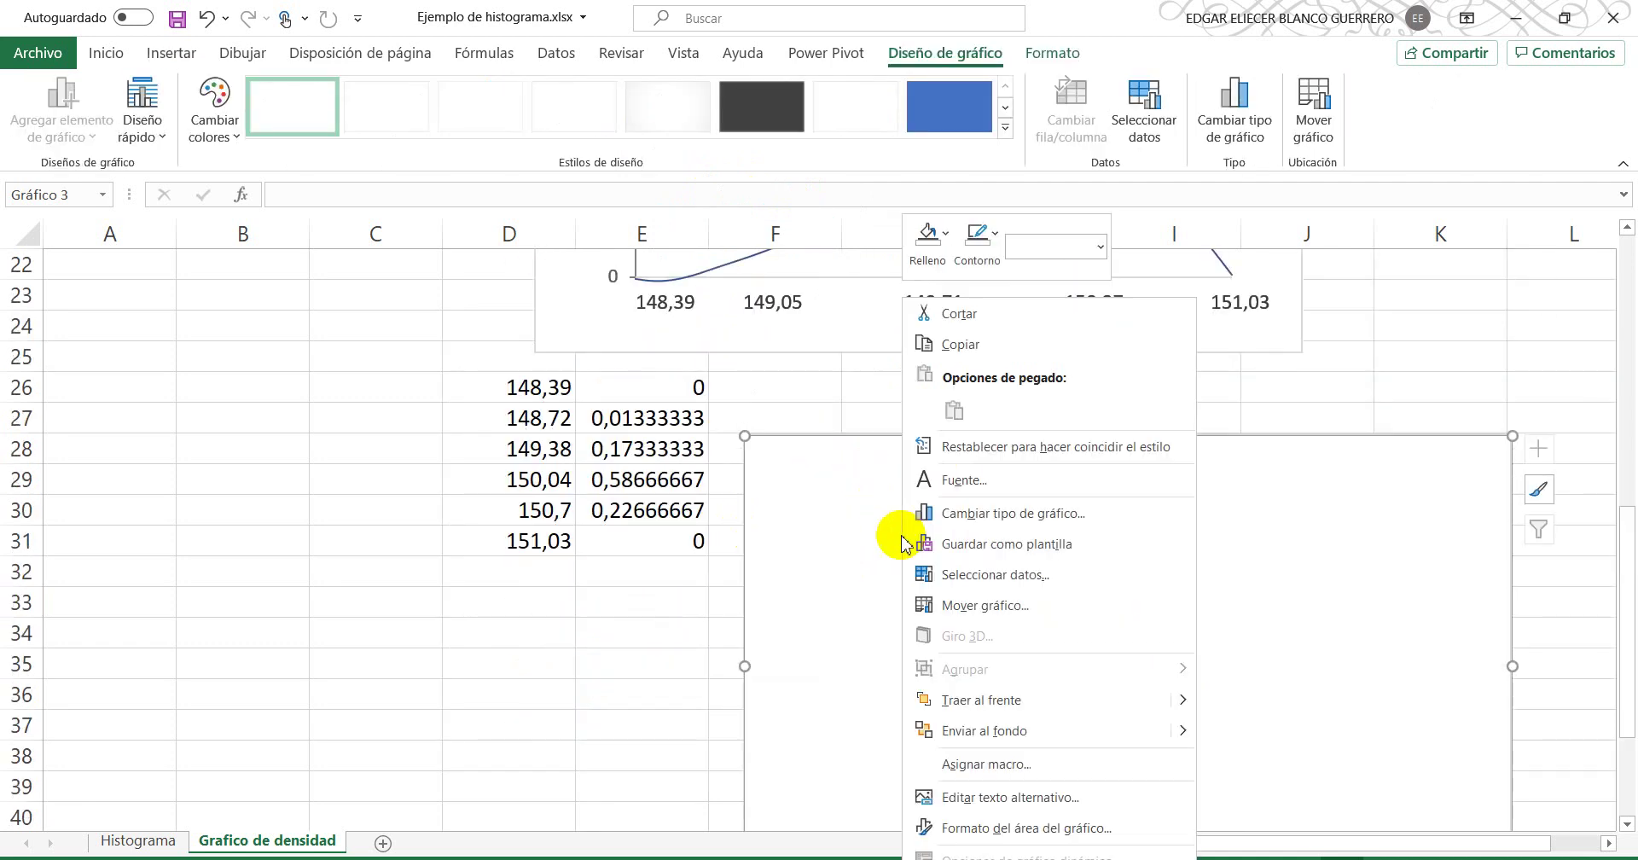
pyautogui.click(979, 574)
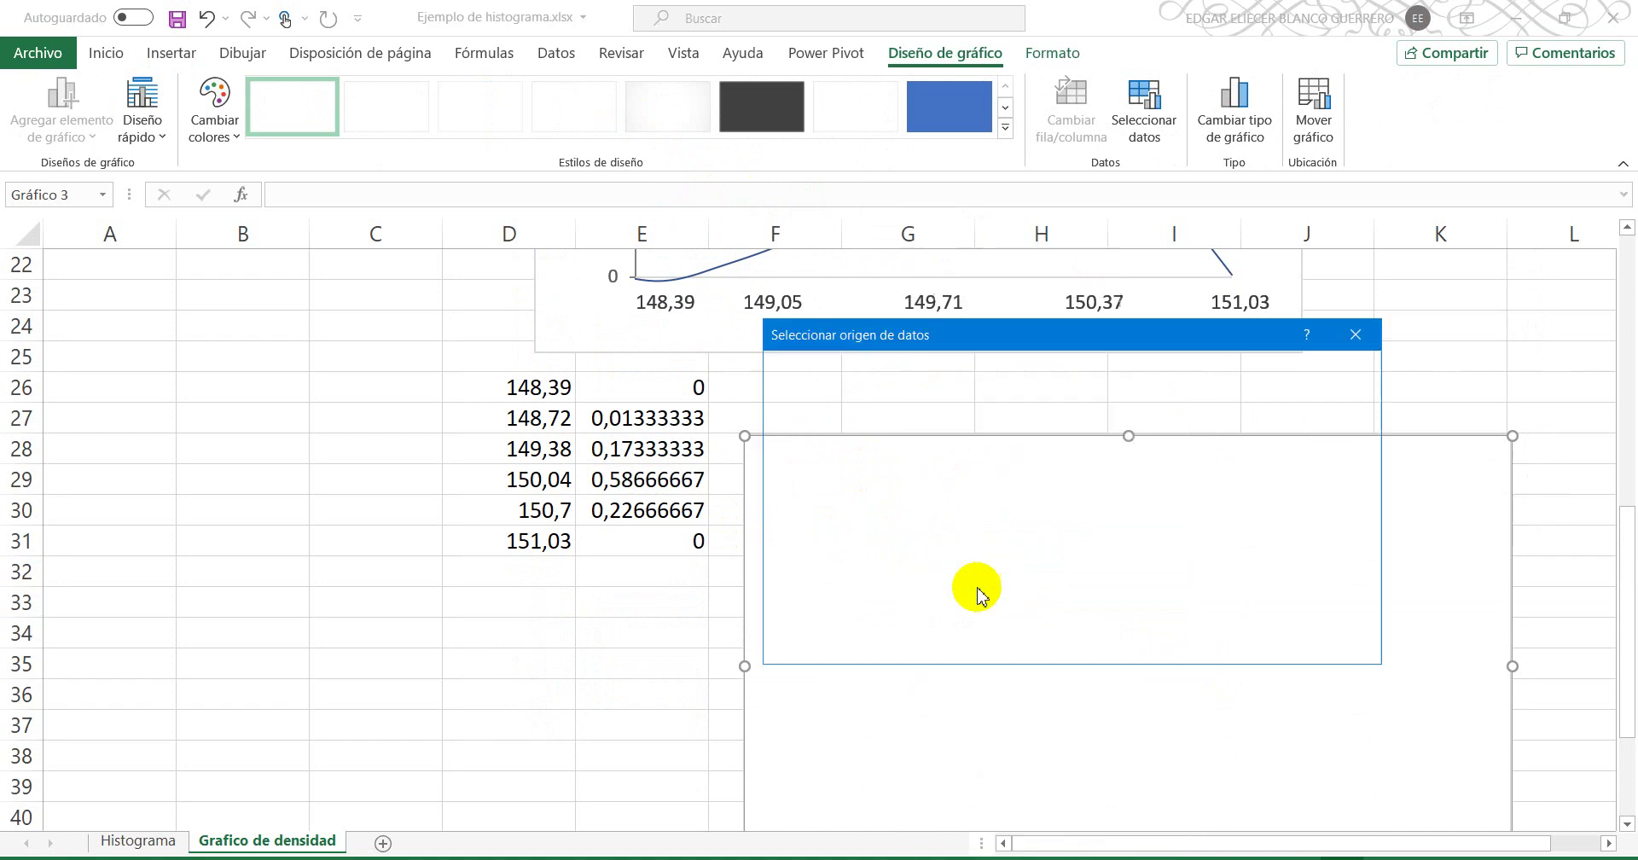
pyautogui.click(817, 488)
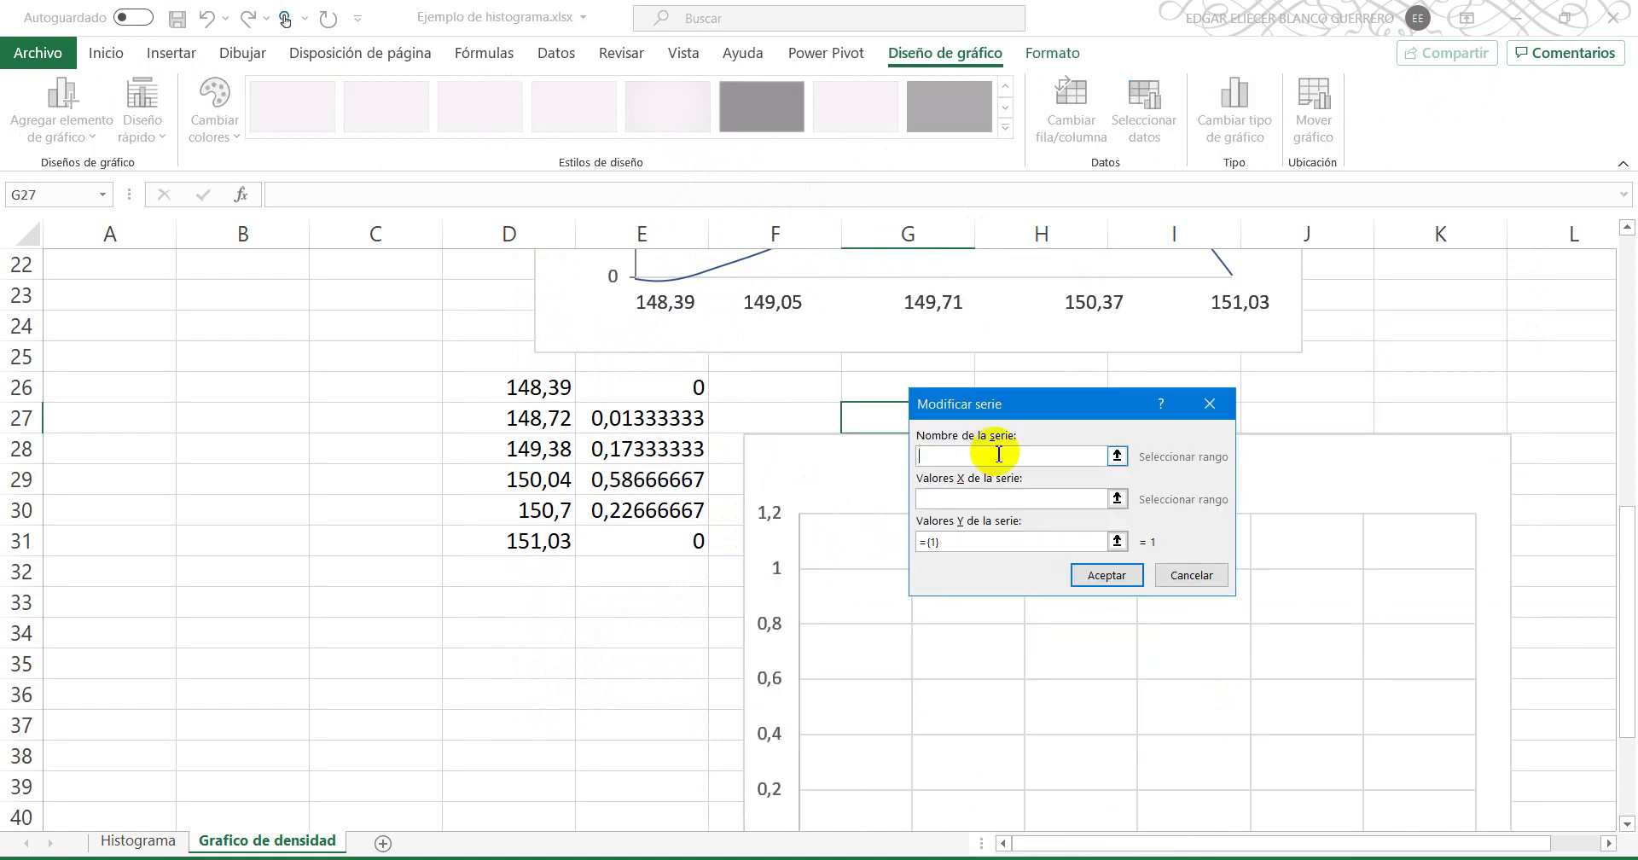
pyautogui.click(977, 499)
pyautogui.moveTo(508, 386); pyautogui.dragTo(508, 546)
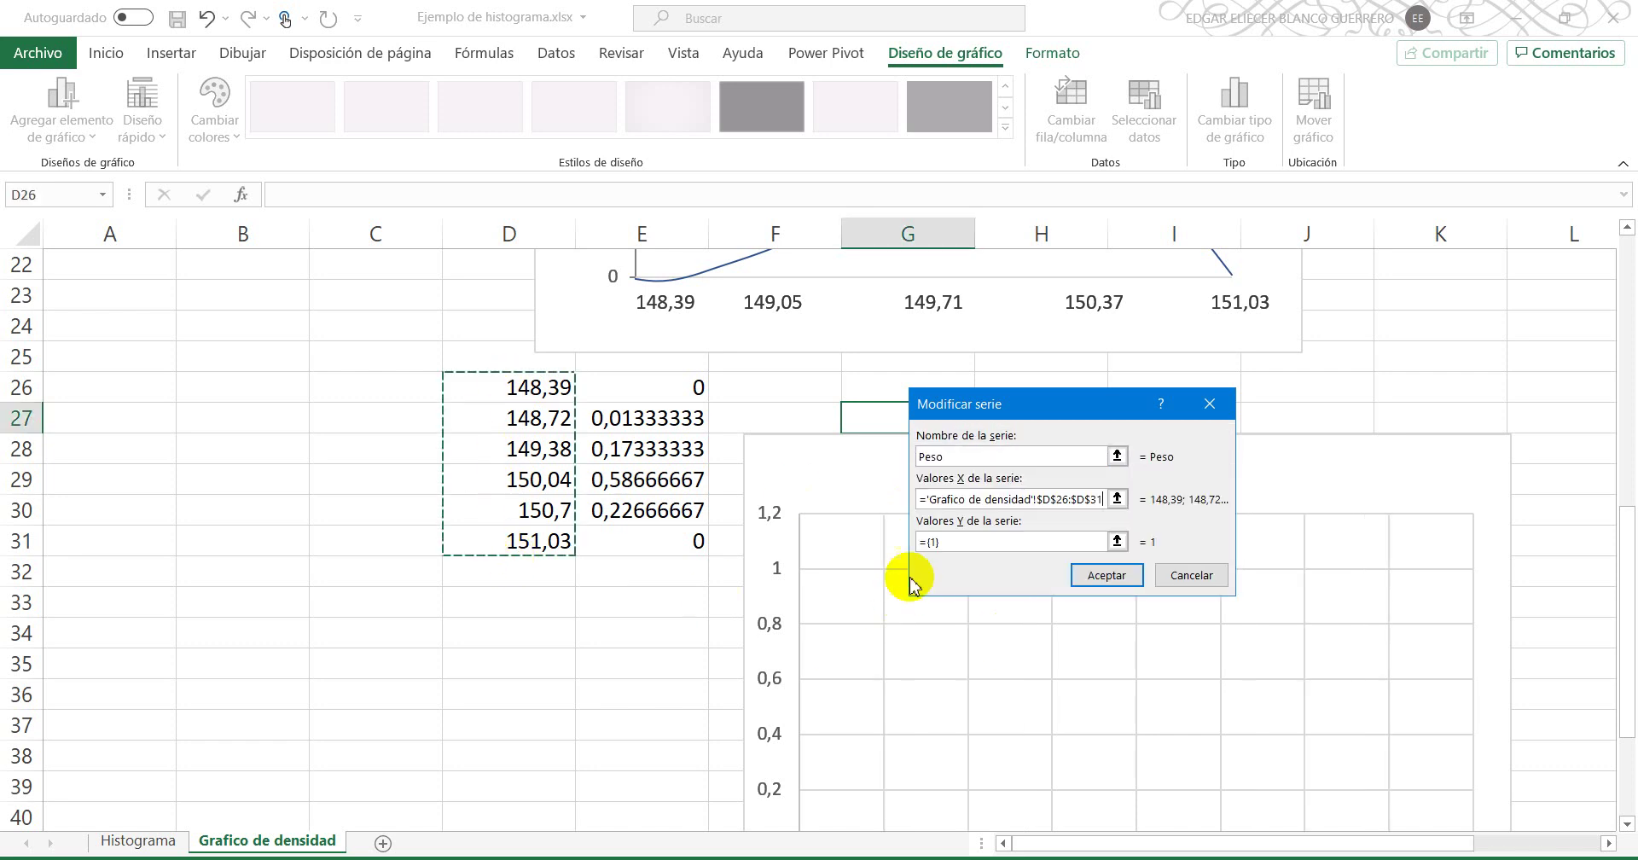
pyautogui.click(919, 546)
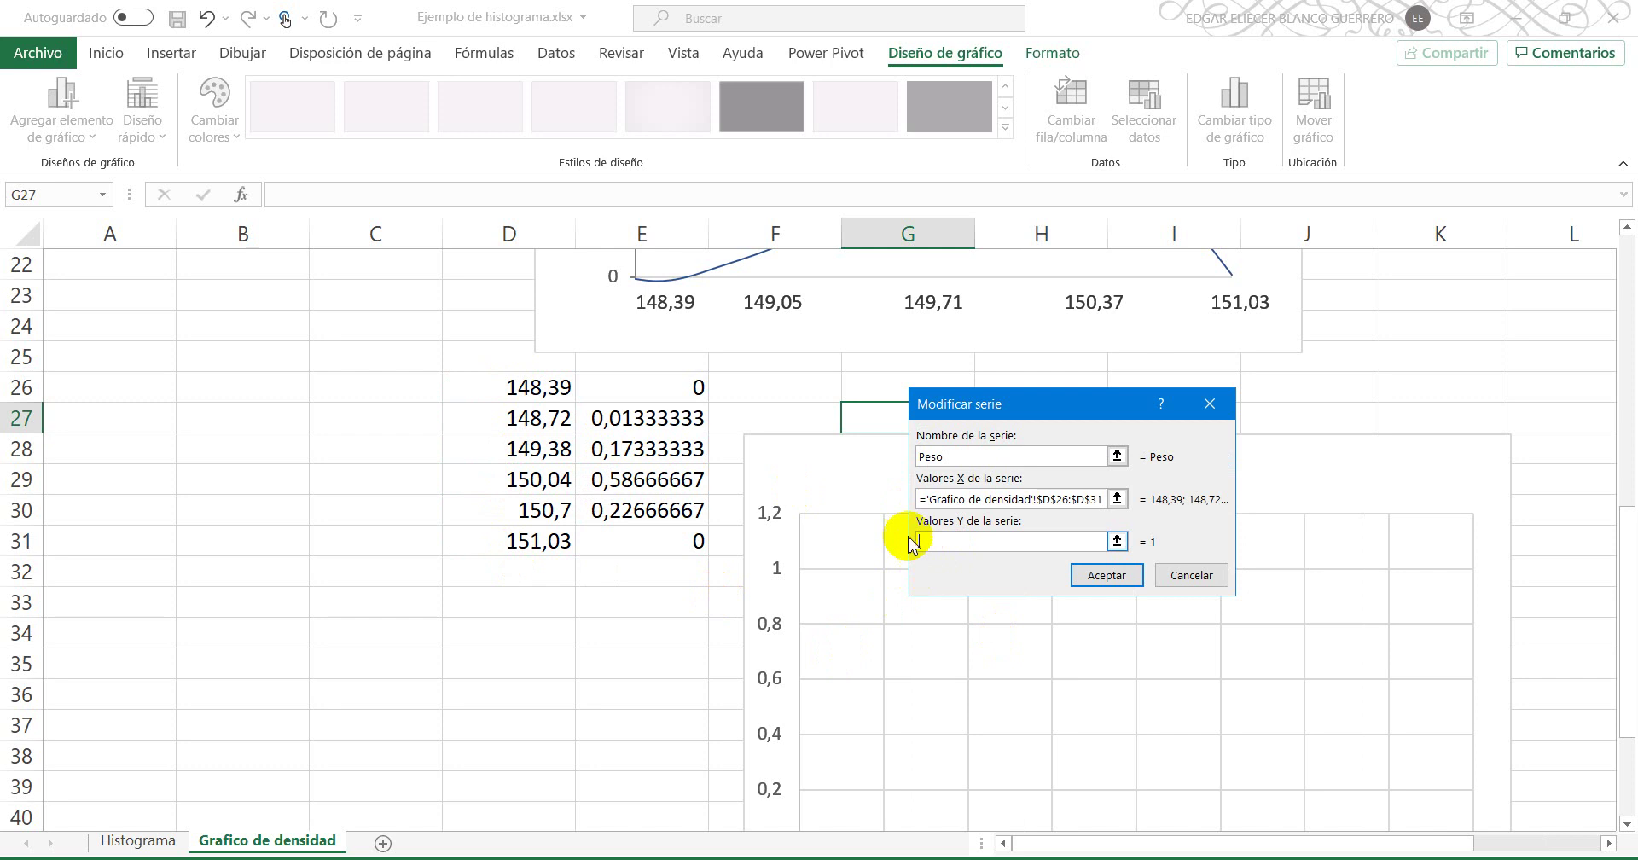
pyautogui.moveTo(640, 391); pyautogui.dragTo(640, 542)
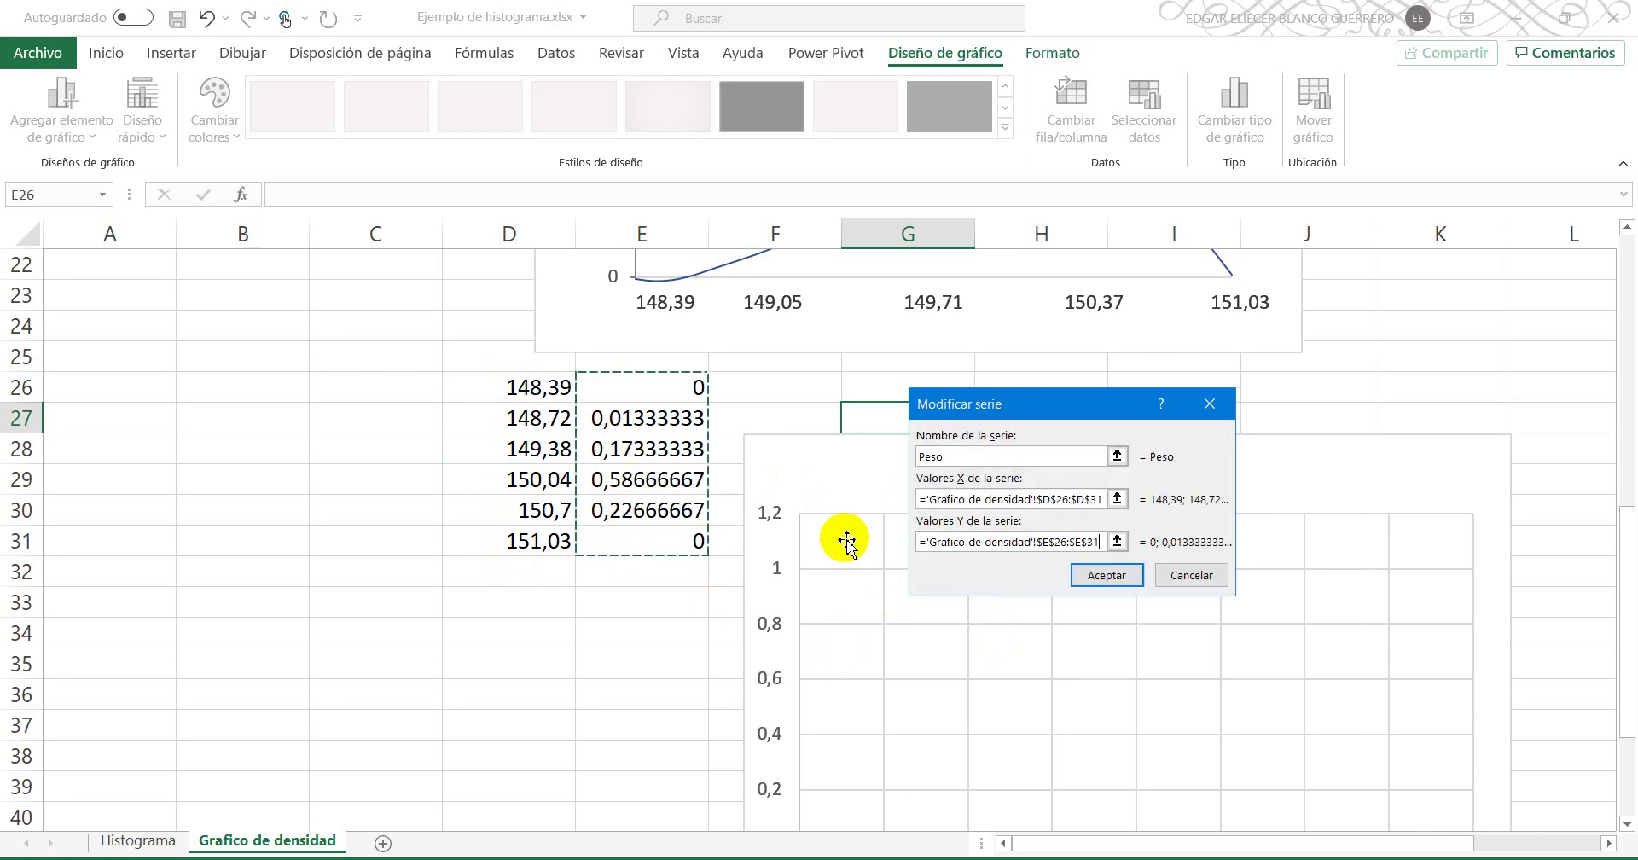
pyautogui.click(1106, 574)
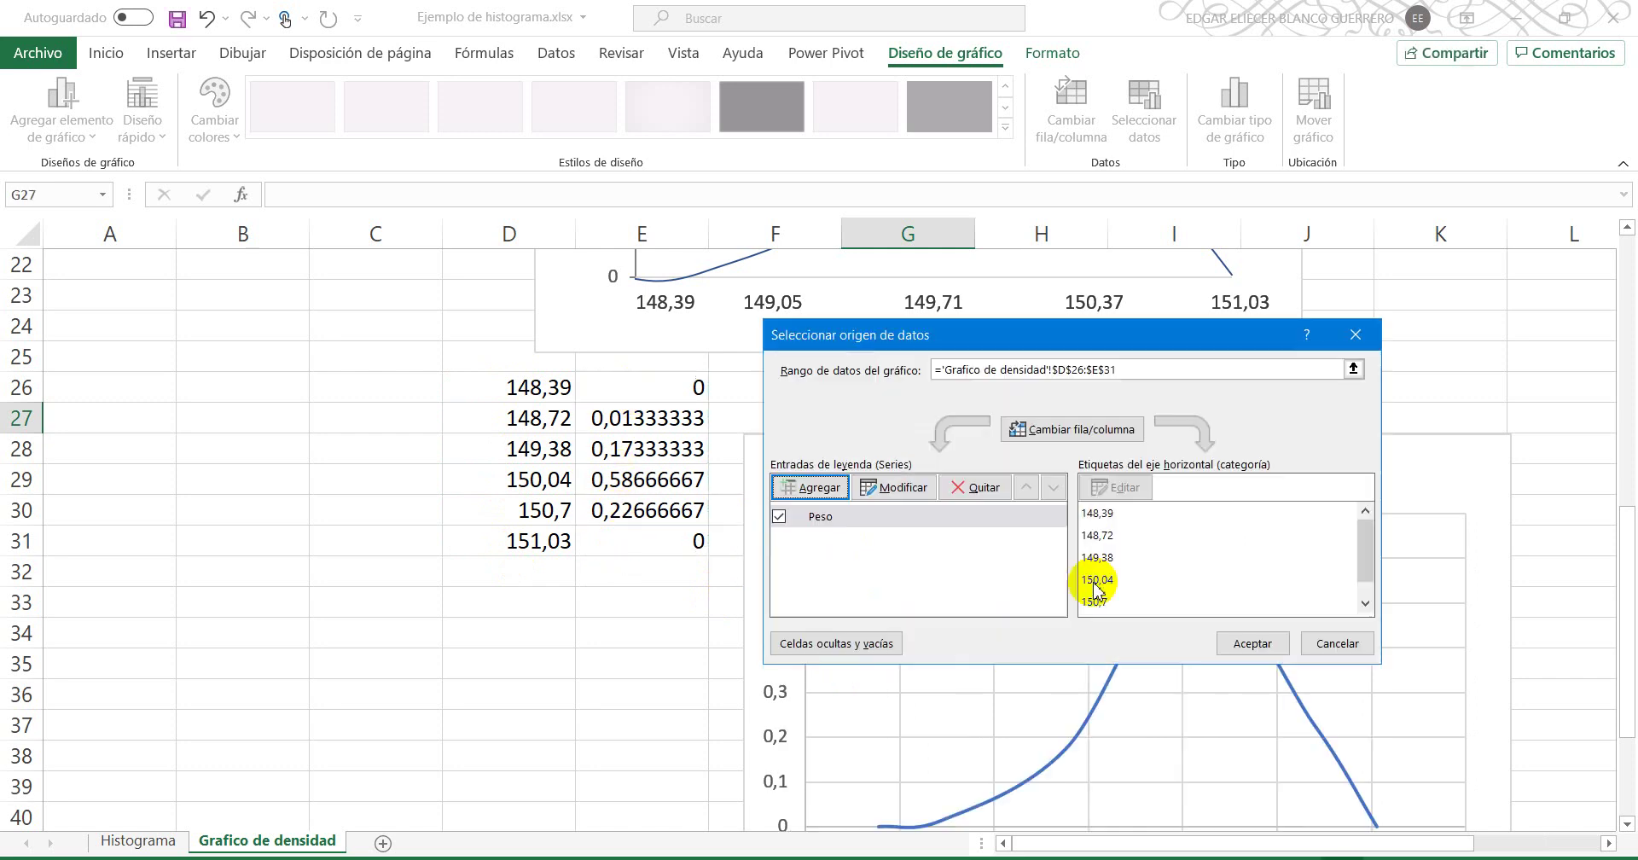
pyautogui.click(1232, 643)
pyautogui.scroll(-2, 746, 651)
pyautogui.scroll(2, 745, 651)
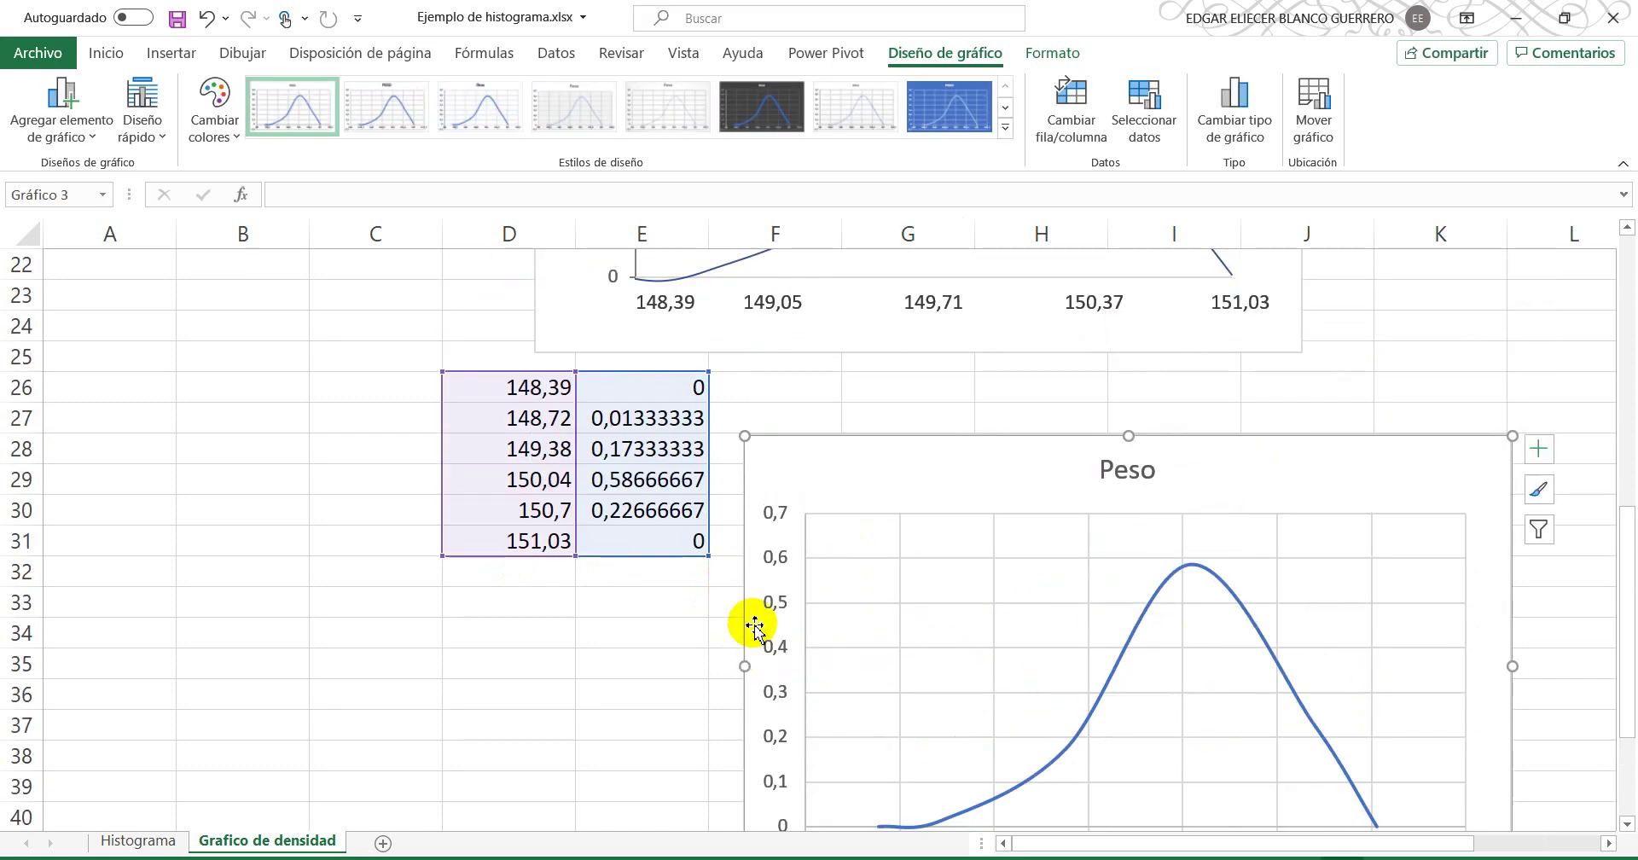
# Step: Move the scatter chart up beside the drawn-curve chart for comparison
pyautogui.scroll(3, 754, 627)
pyautogui.moveTo(833, 705); pyautogui.dragTo(1211, 256)
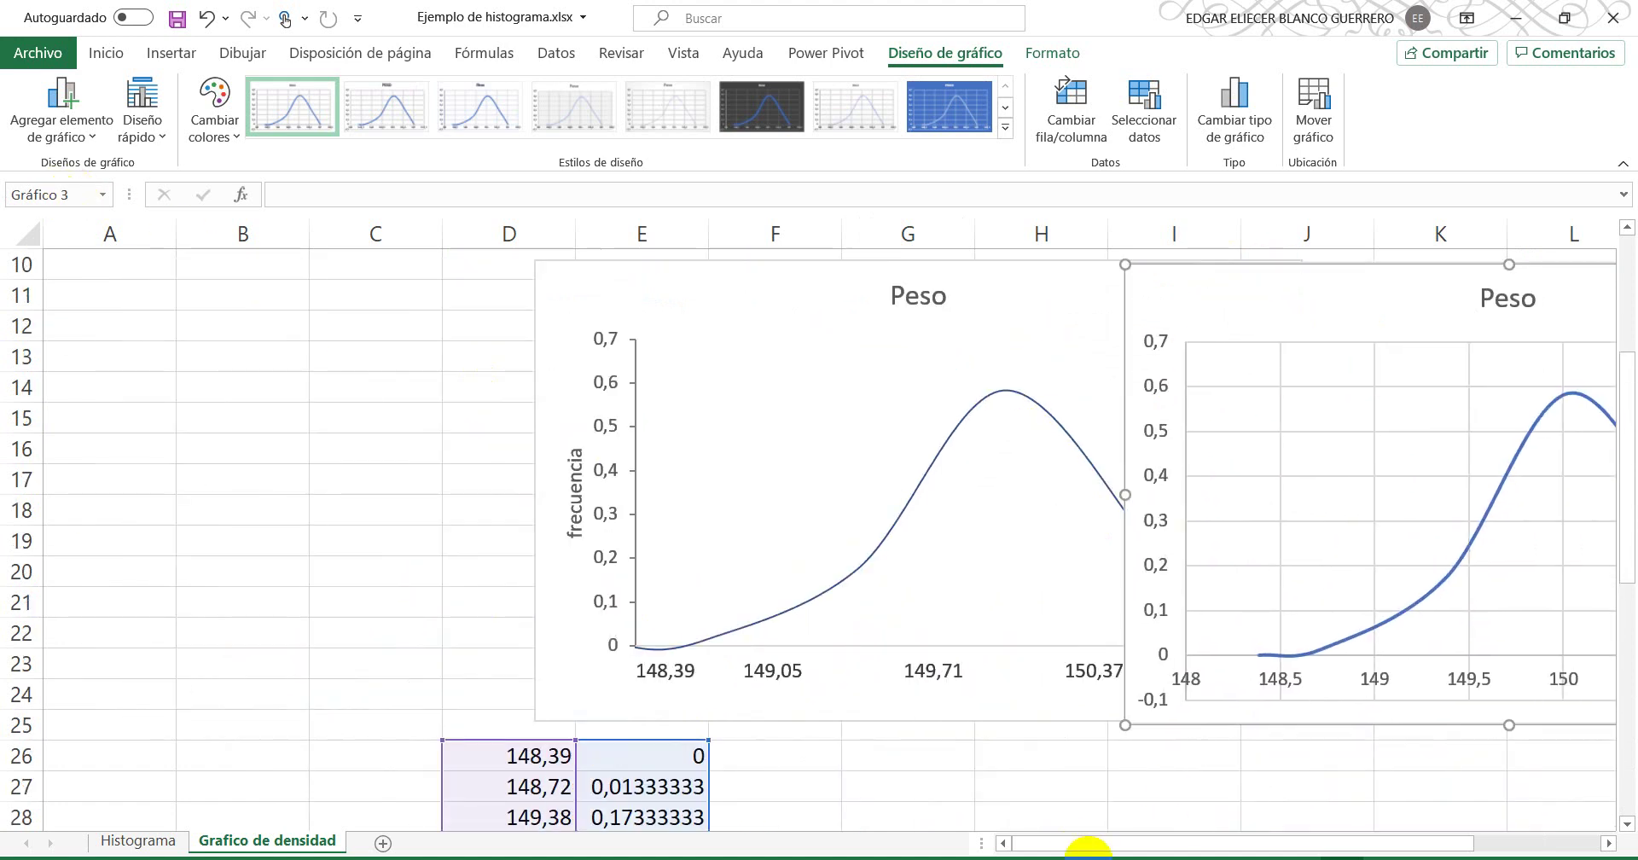
pyautogui.moveTo(1088, 848); pyautogui.dragTo(1254, 844)
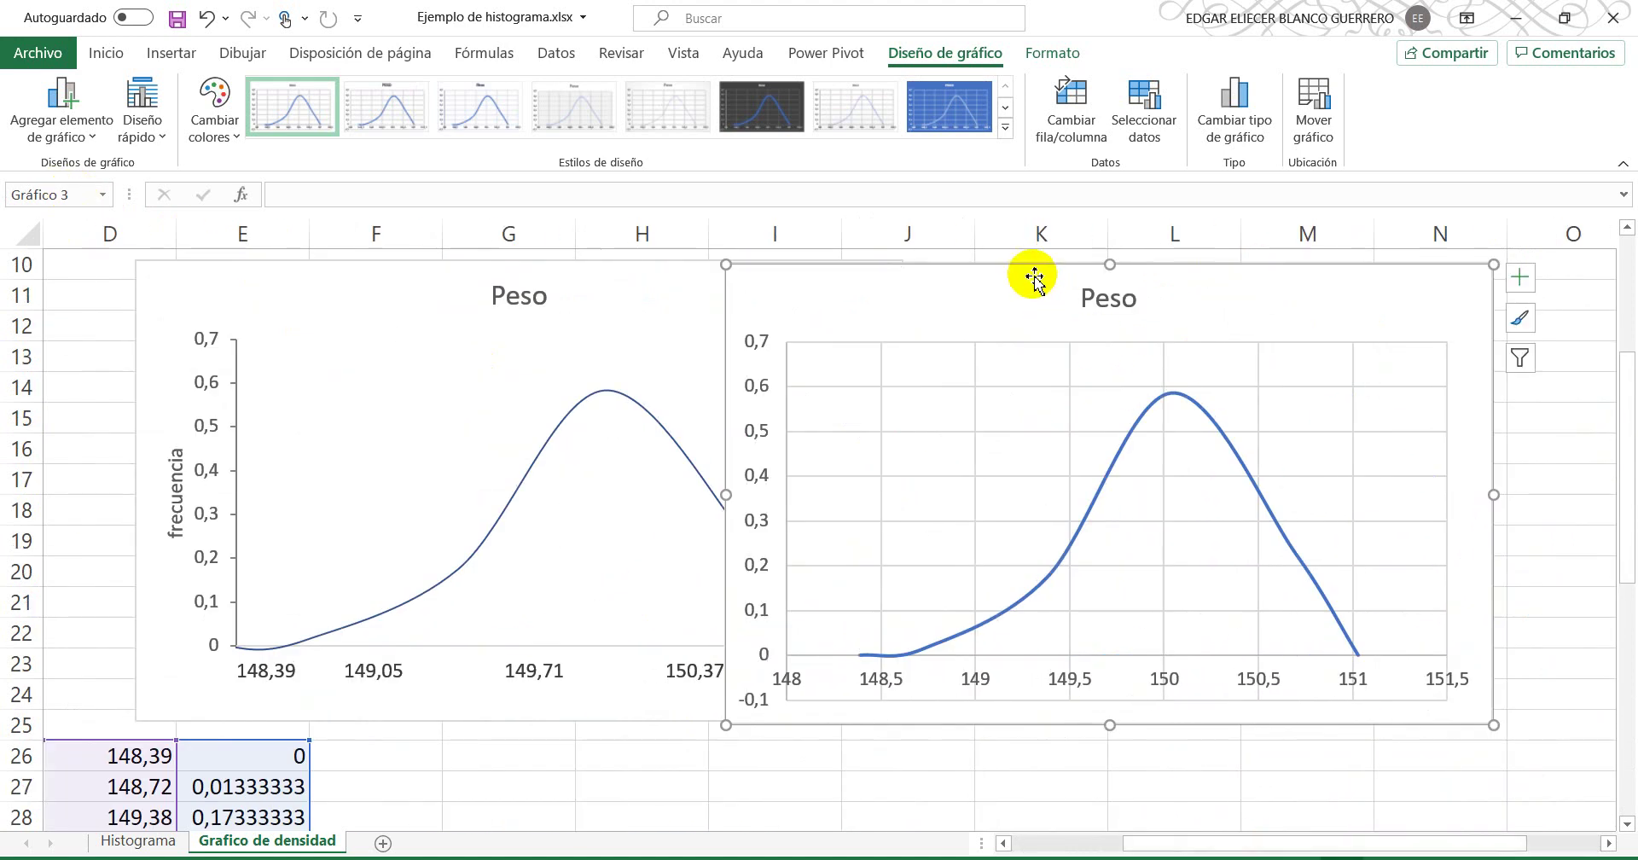
pyautogui.moveTo(1034, 277); pyautogui.dragTo(1125, 334)
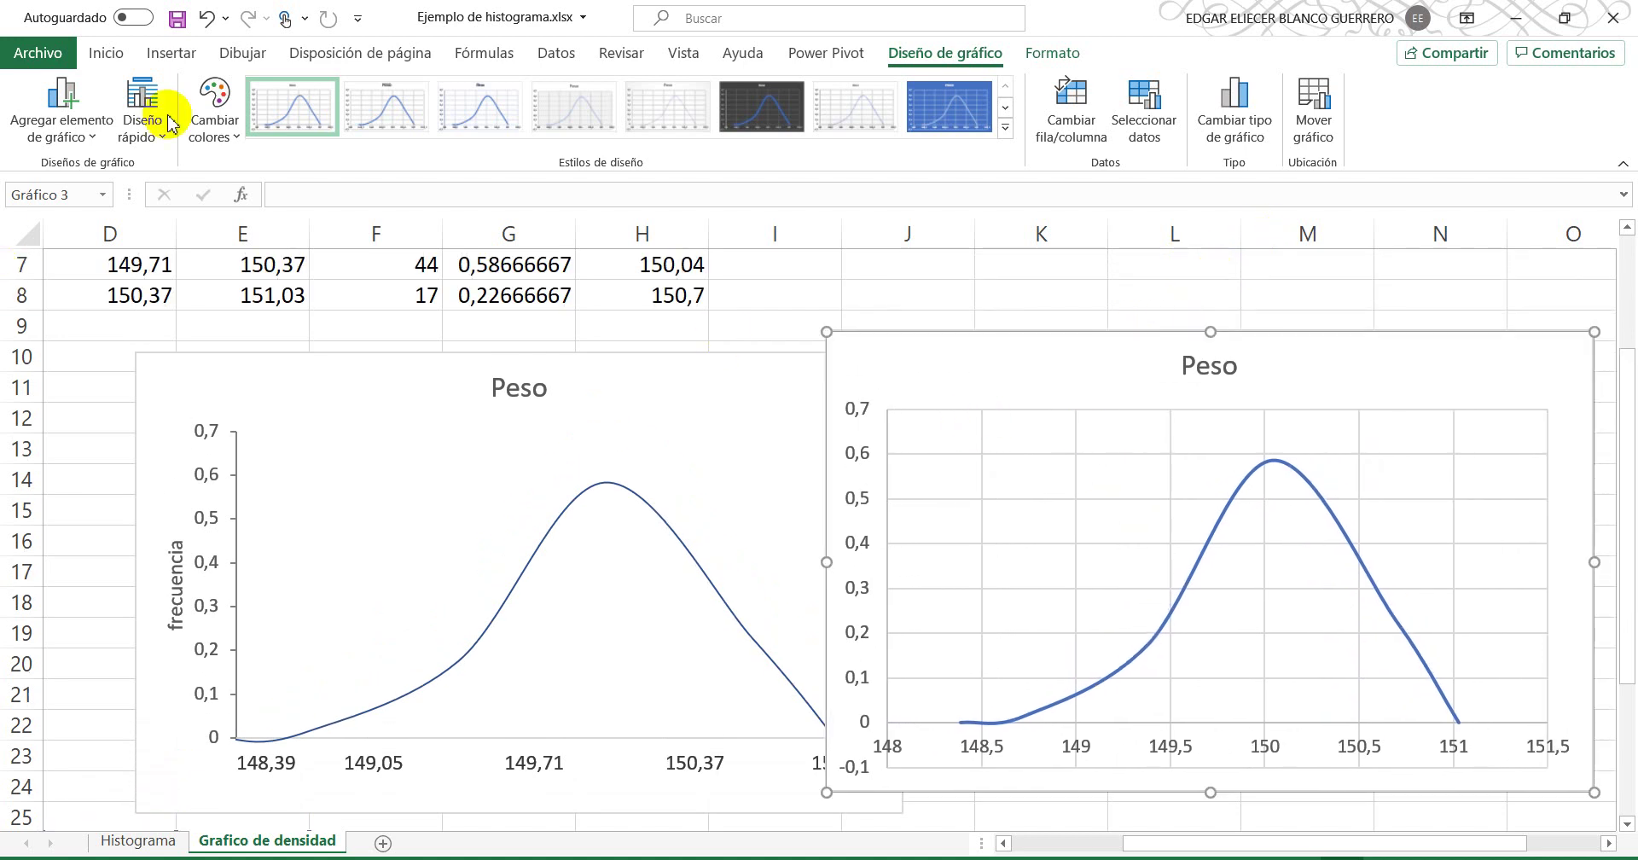
# Step: Apply the quick layout with axis titles and major and minor gridlines to the scatter chart, and delete its legend
pyautogui.click(152, 139)
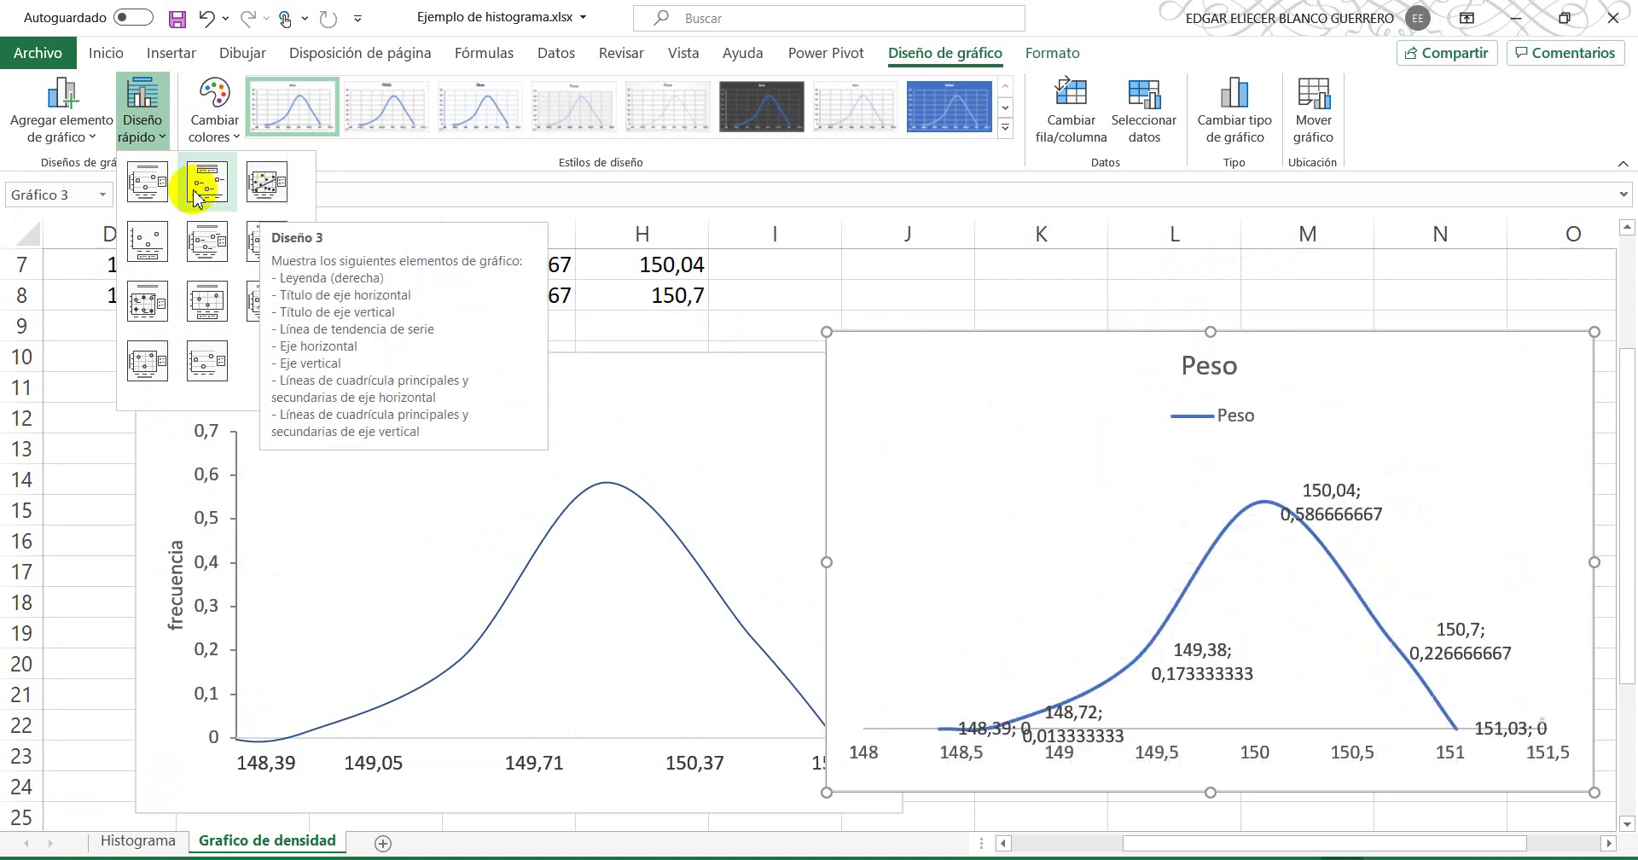
pyautogui.click(143, 358)
pyautogui.scroll(-2, 1205, 490)
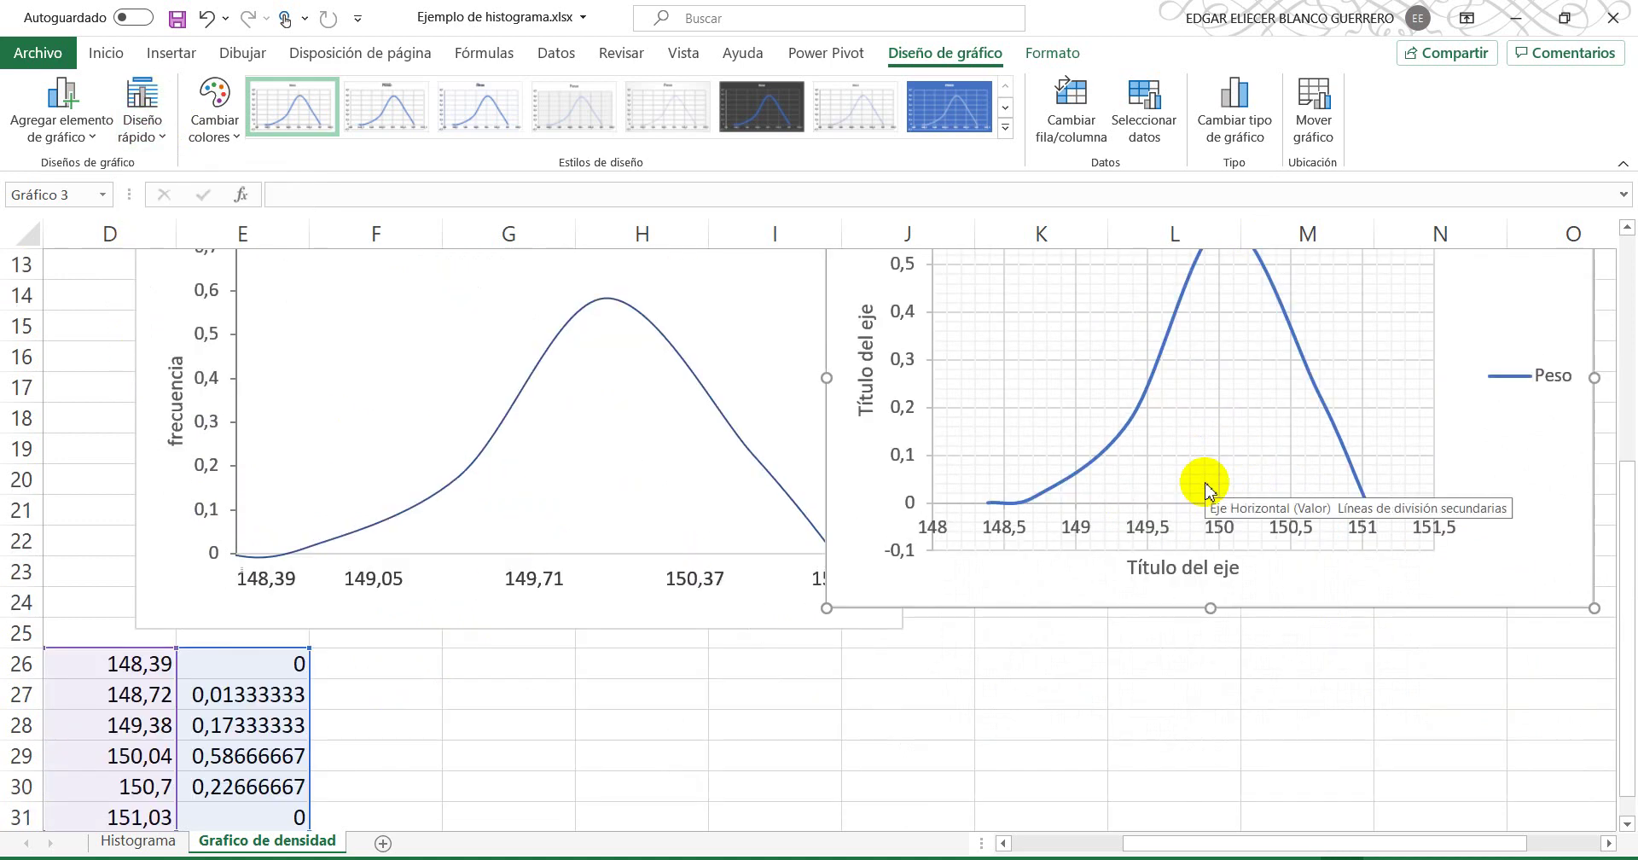
pyautogui.scroll(2, 1203, 482)
pyautogui.click(1544, 563)
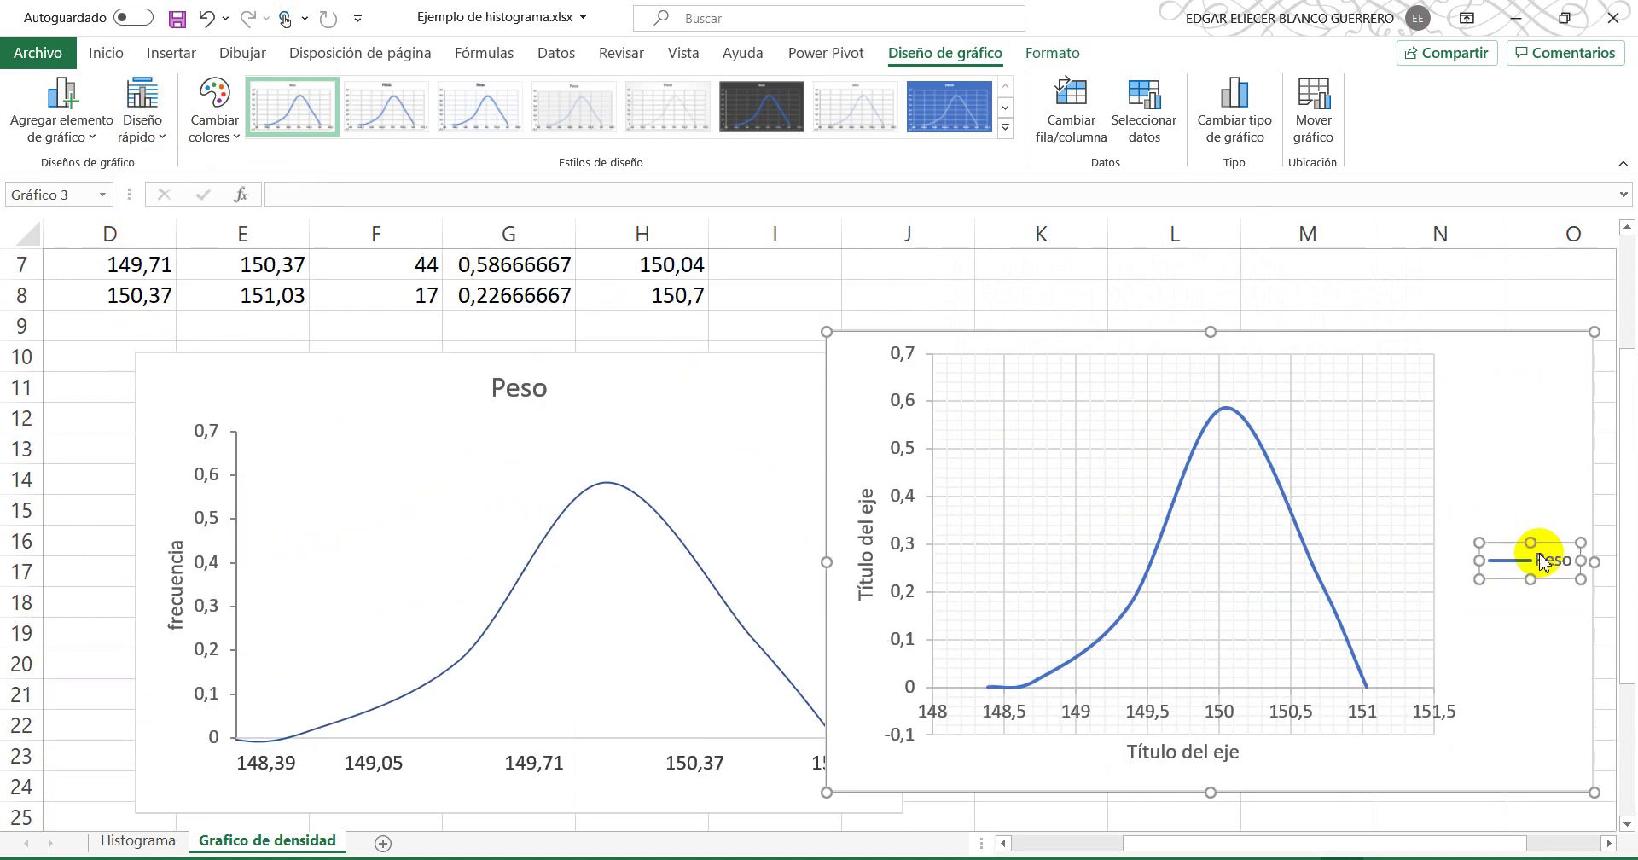
pyautogui.press('Delete')
# Step: Move the scatter chart below the drawn-curve chart, just beside the midpoint table in columns D and E
pyautogui.scroll(-2, 1049, 479)
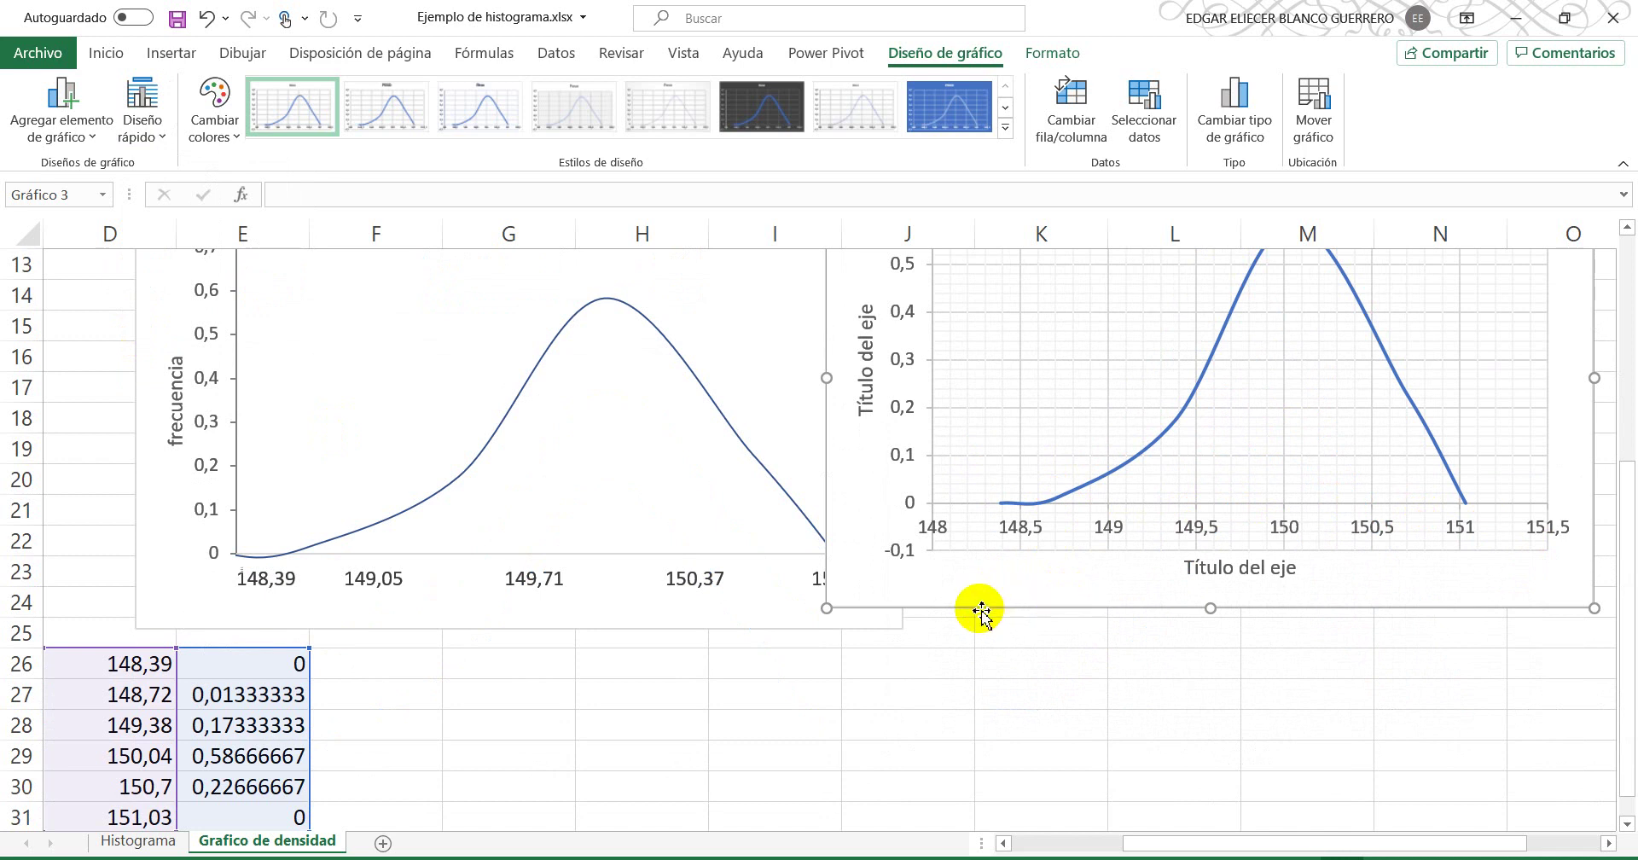
pyautogui.moveTo(981, 610); pyautogui.dragTo(734, 767)
pyautogui.scroll(6, 381, 549)
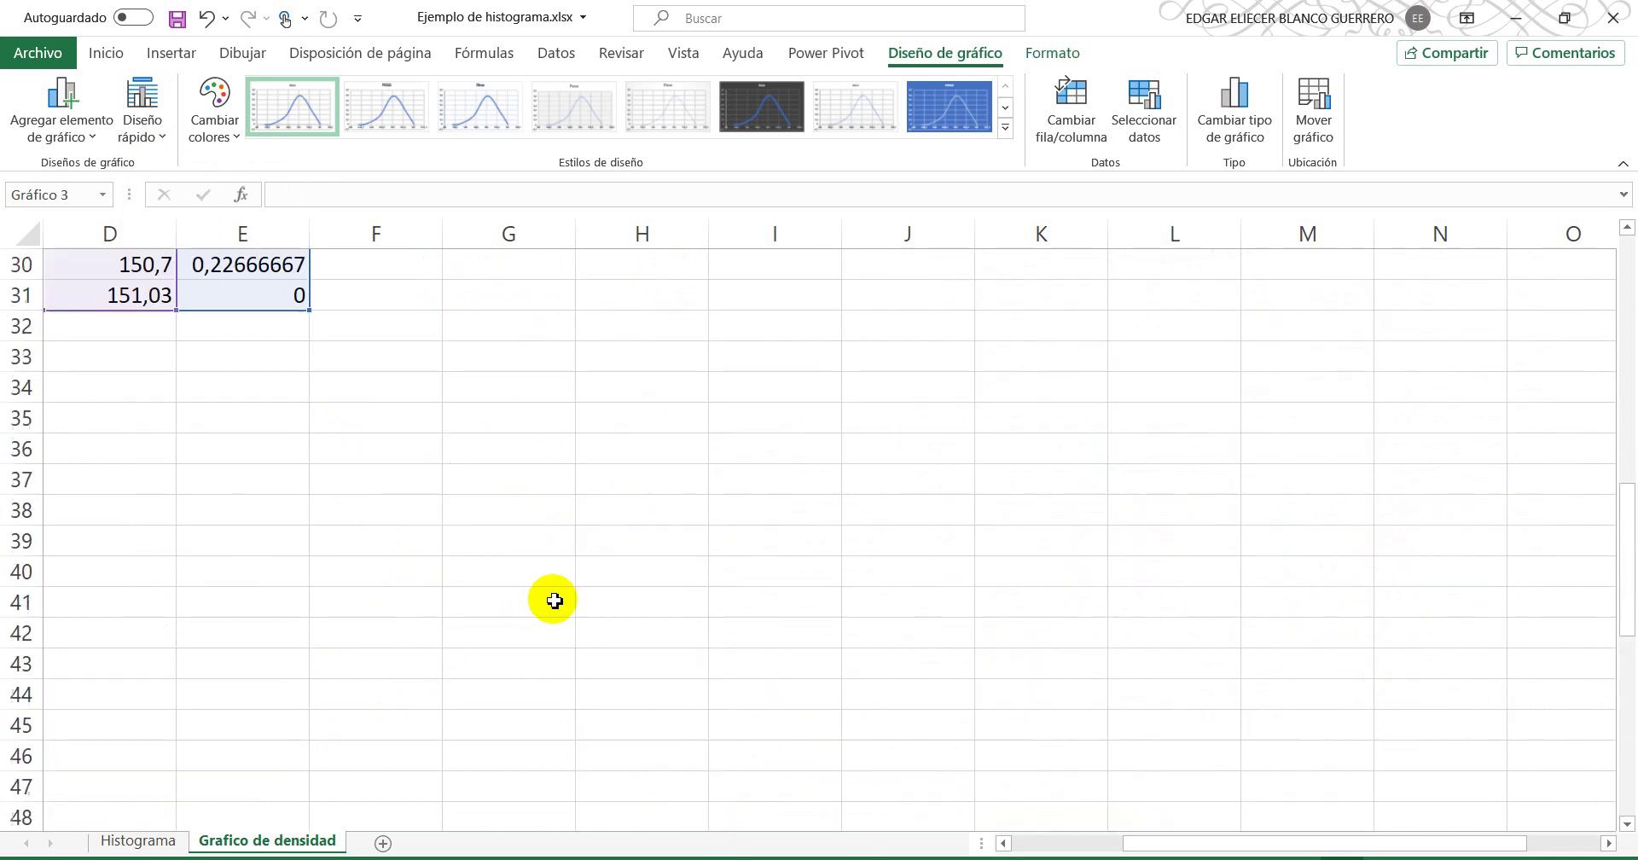
pyautogui.scroll(-2, 734, 674)
pyautogui.scroll(1, 330, 344)
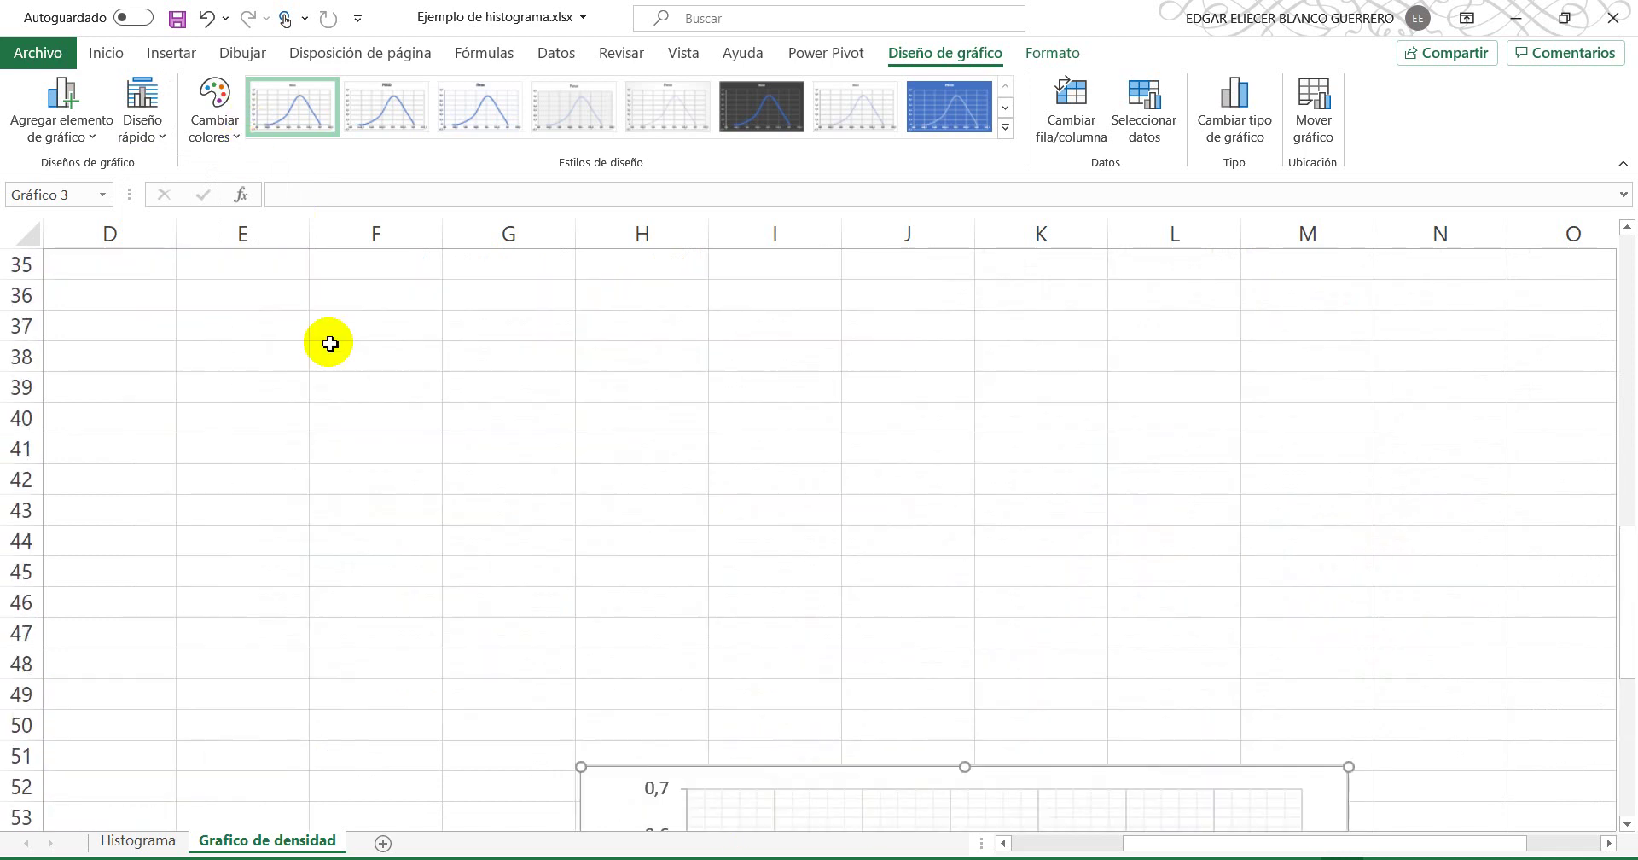
pyautogui.scroll(3, 341, 367)
pyautogui.scroll(-5, 691, 682)
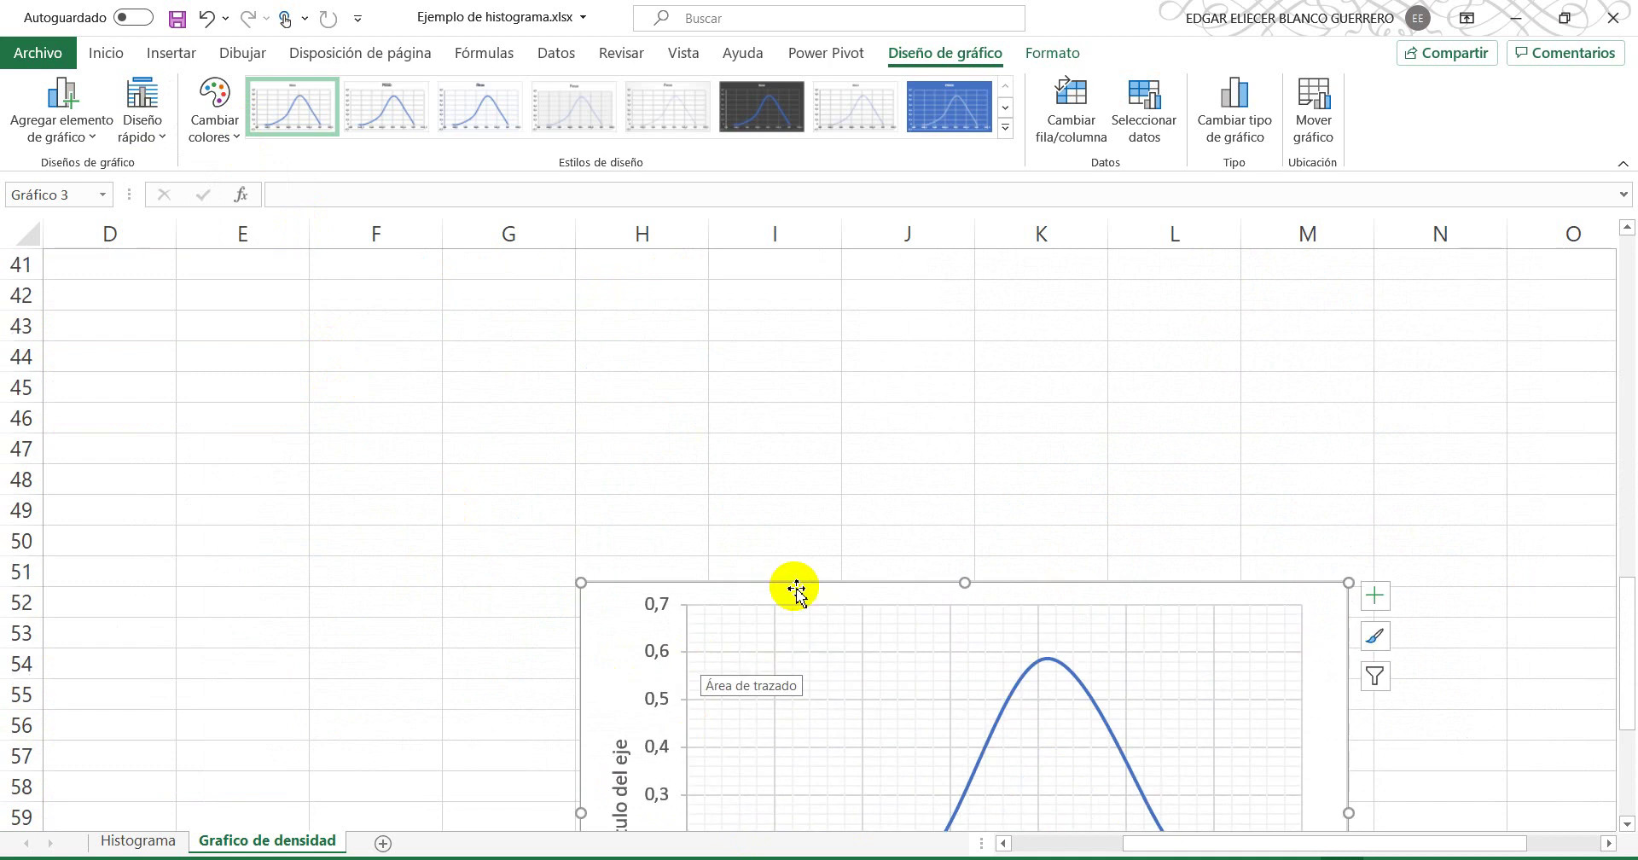
pyautogui.moveTo(796, 589); pyautogui.dragTo(435, 238)
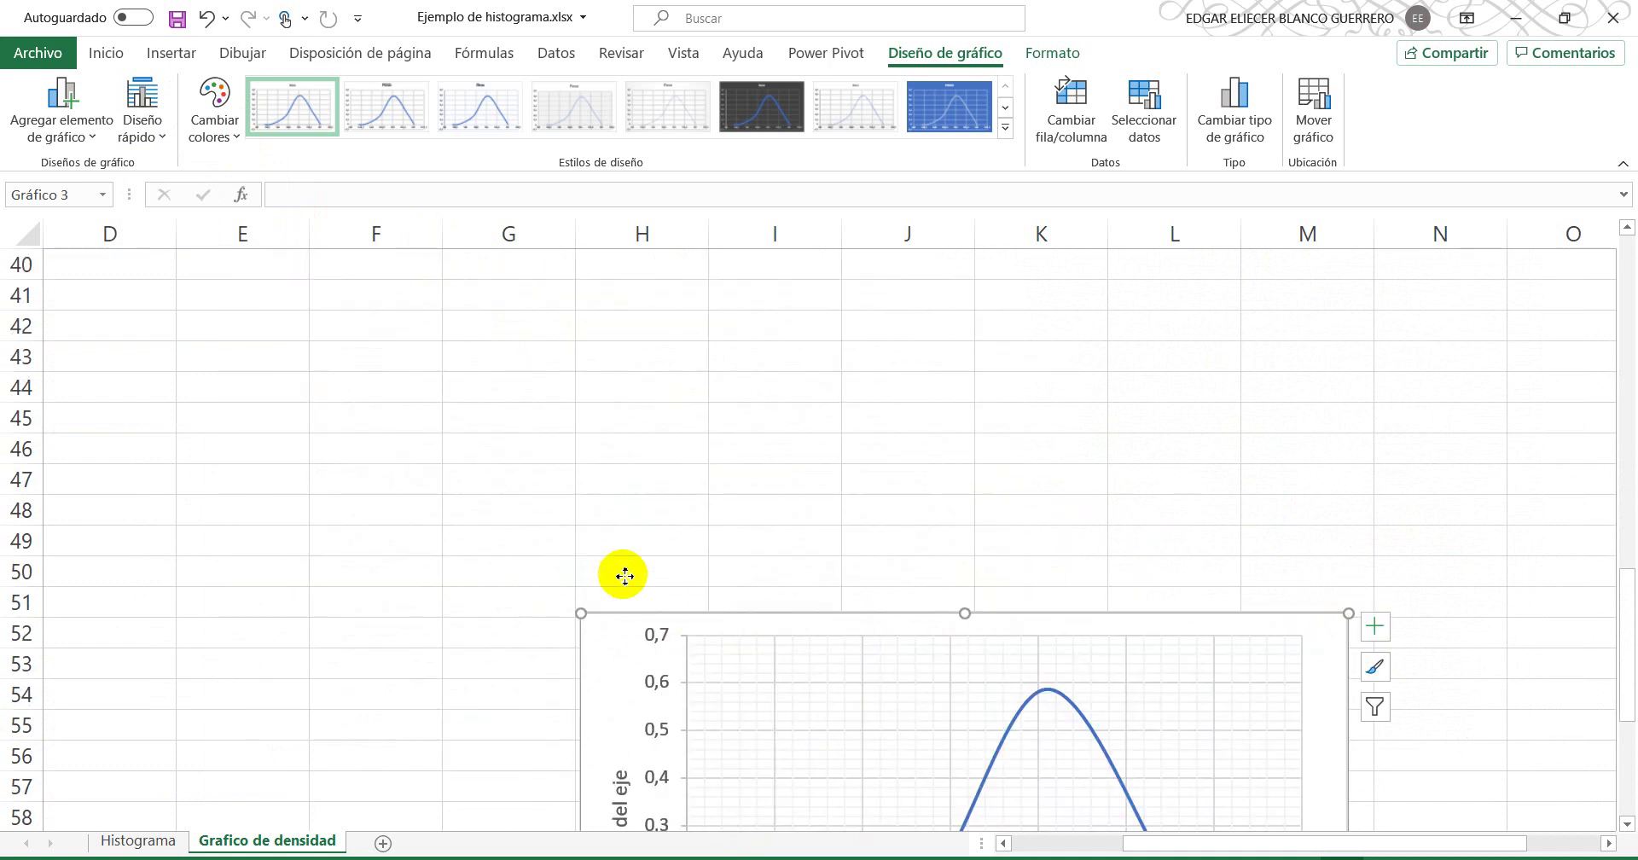
pyautogui.moveTo(625, 576); pyautogui.dragTo(336, 315)
pyautogui.scroll(3, 324, 367)
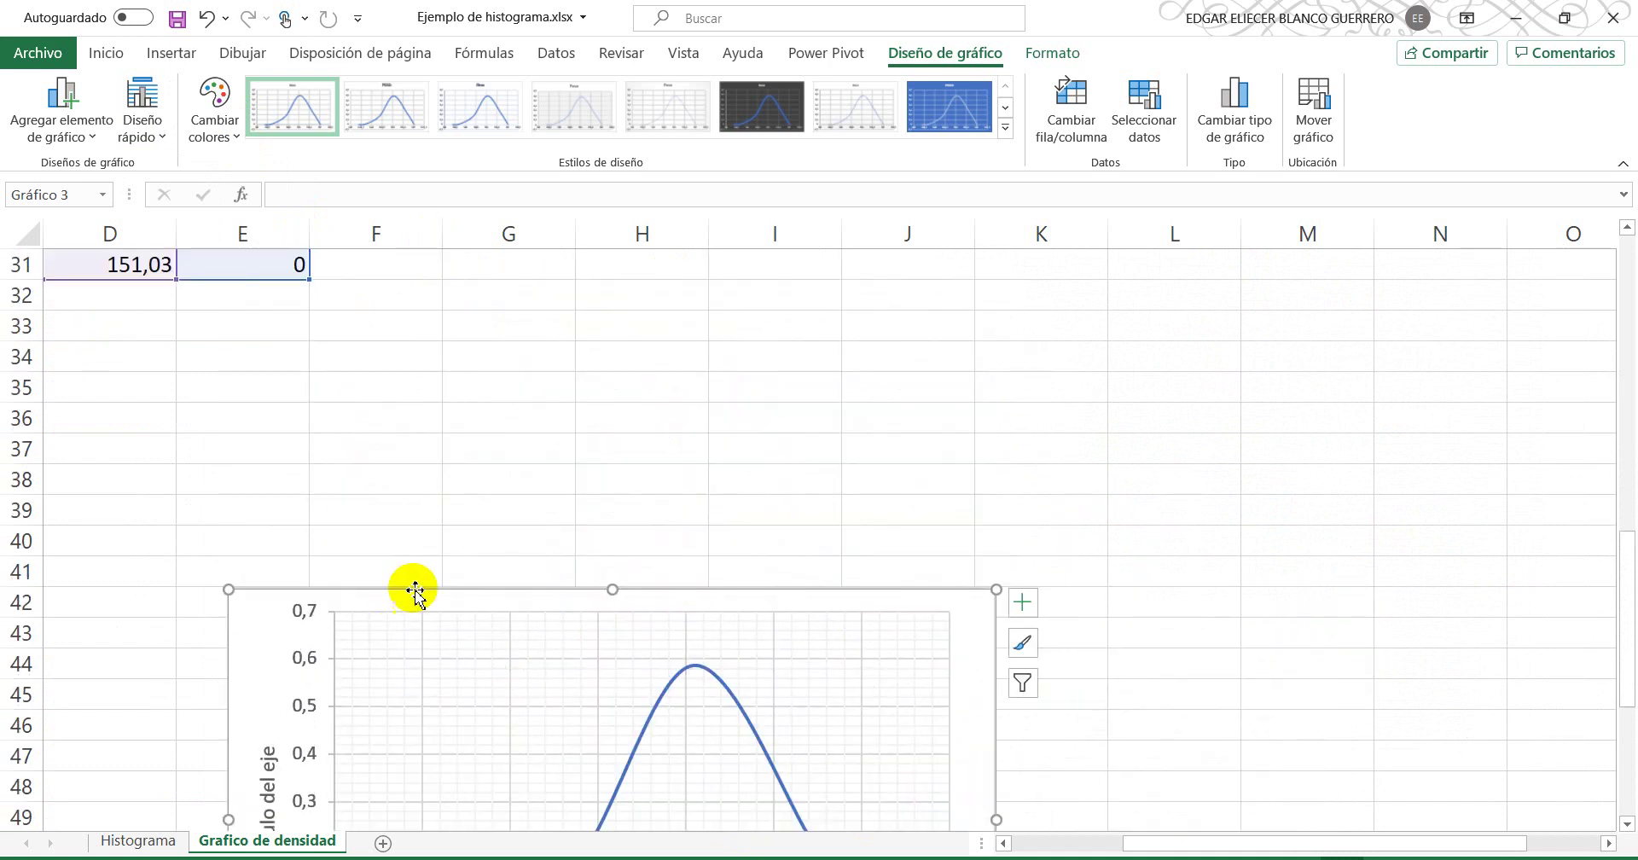
pyautogui.moveTo(414, 588); pyautogui.dragTo(509, 291)
pyautogui.scroll(4, 136, 358)
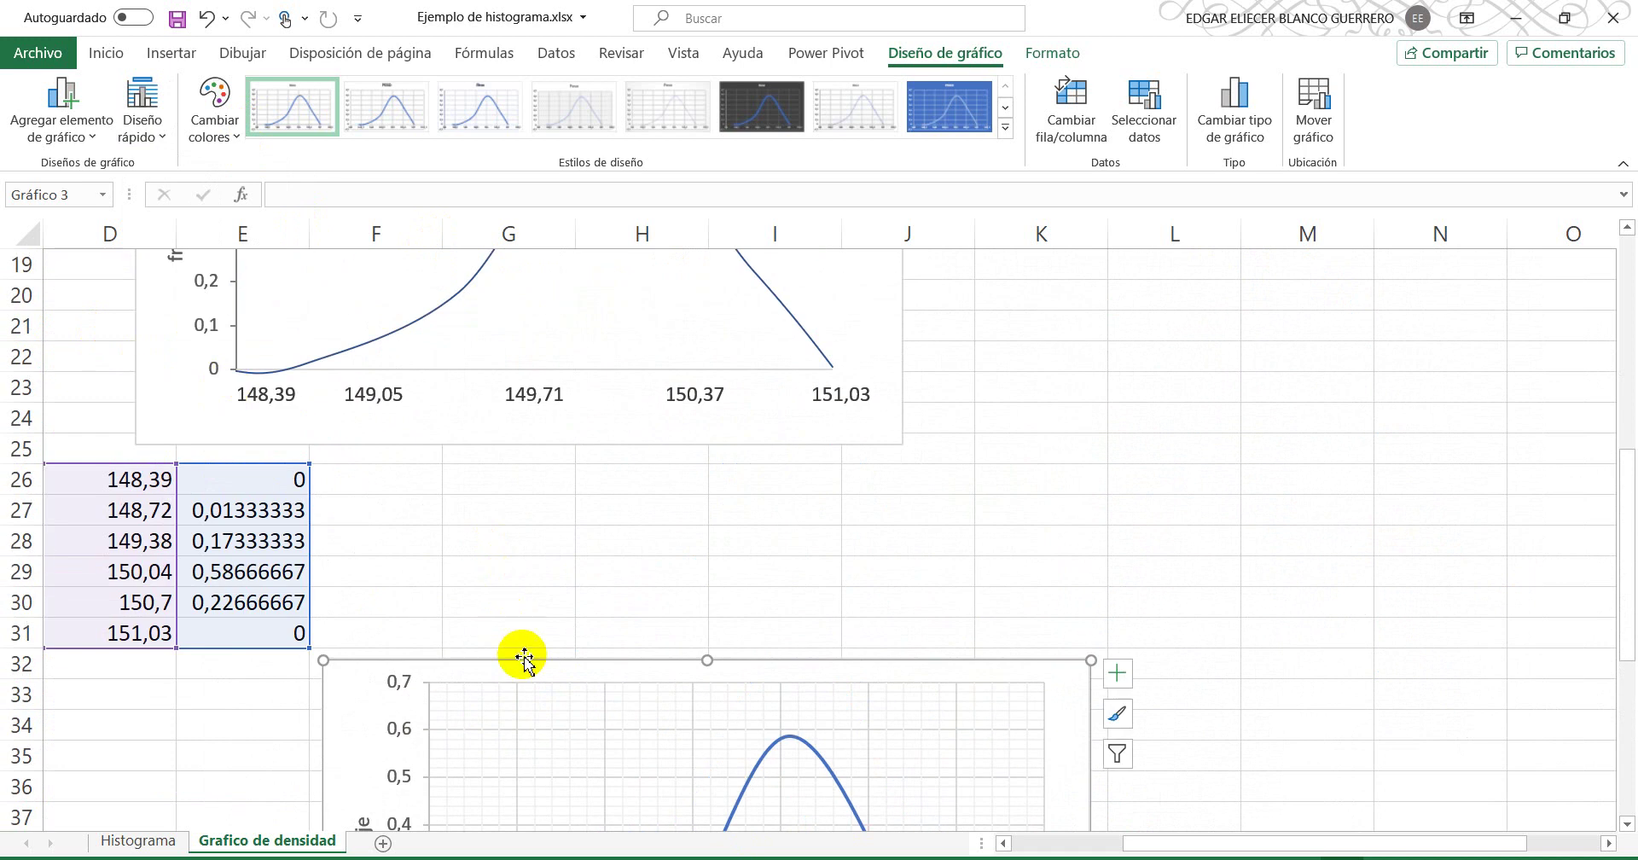
pyautogui.moveTo(524, 657); pyautogui.dragTo(544, 456)
# Step: Enlarge the scatter chart so it spans from column F to column M, down to about row 45
pyautogui.scroll(-2, 545, 457)
pyautogui.moveTo(1111, 733); pyautogui.dragTo(1379, 539)
# Step: Set the minimum limit of the scatter chart's horizontal axis to 148,39
pyautogui.scroll(4, 694, 560)
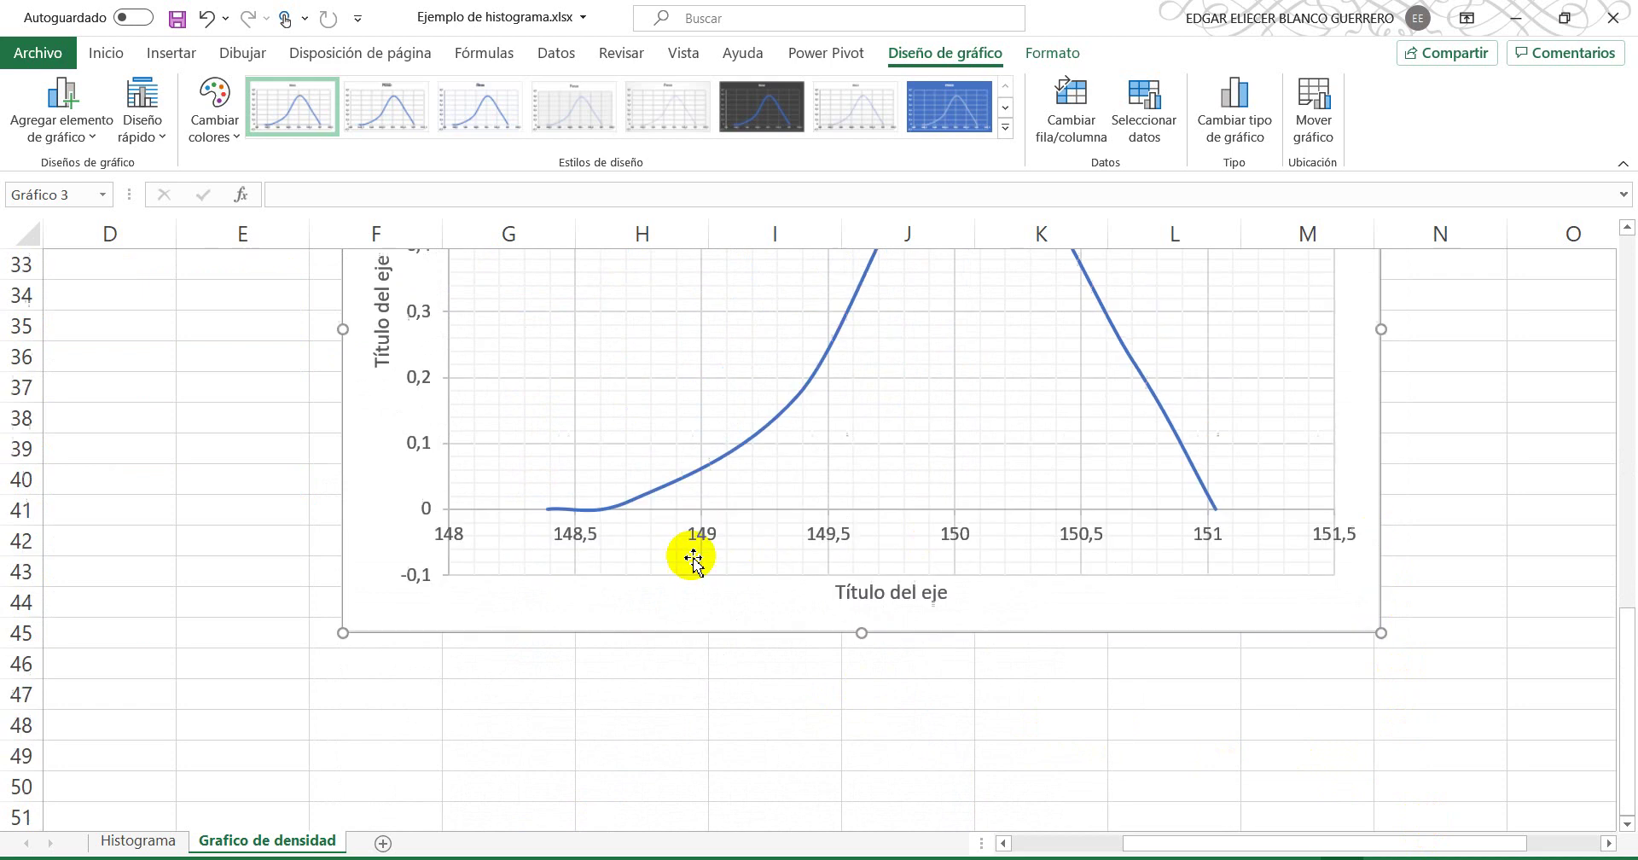
pyautogui.scroll(-2, 340, 566)
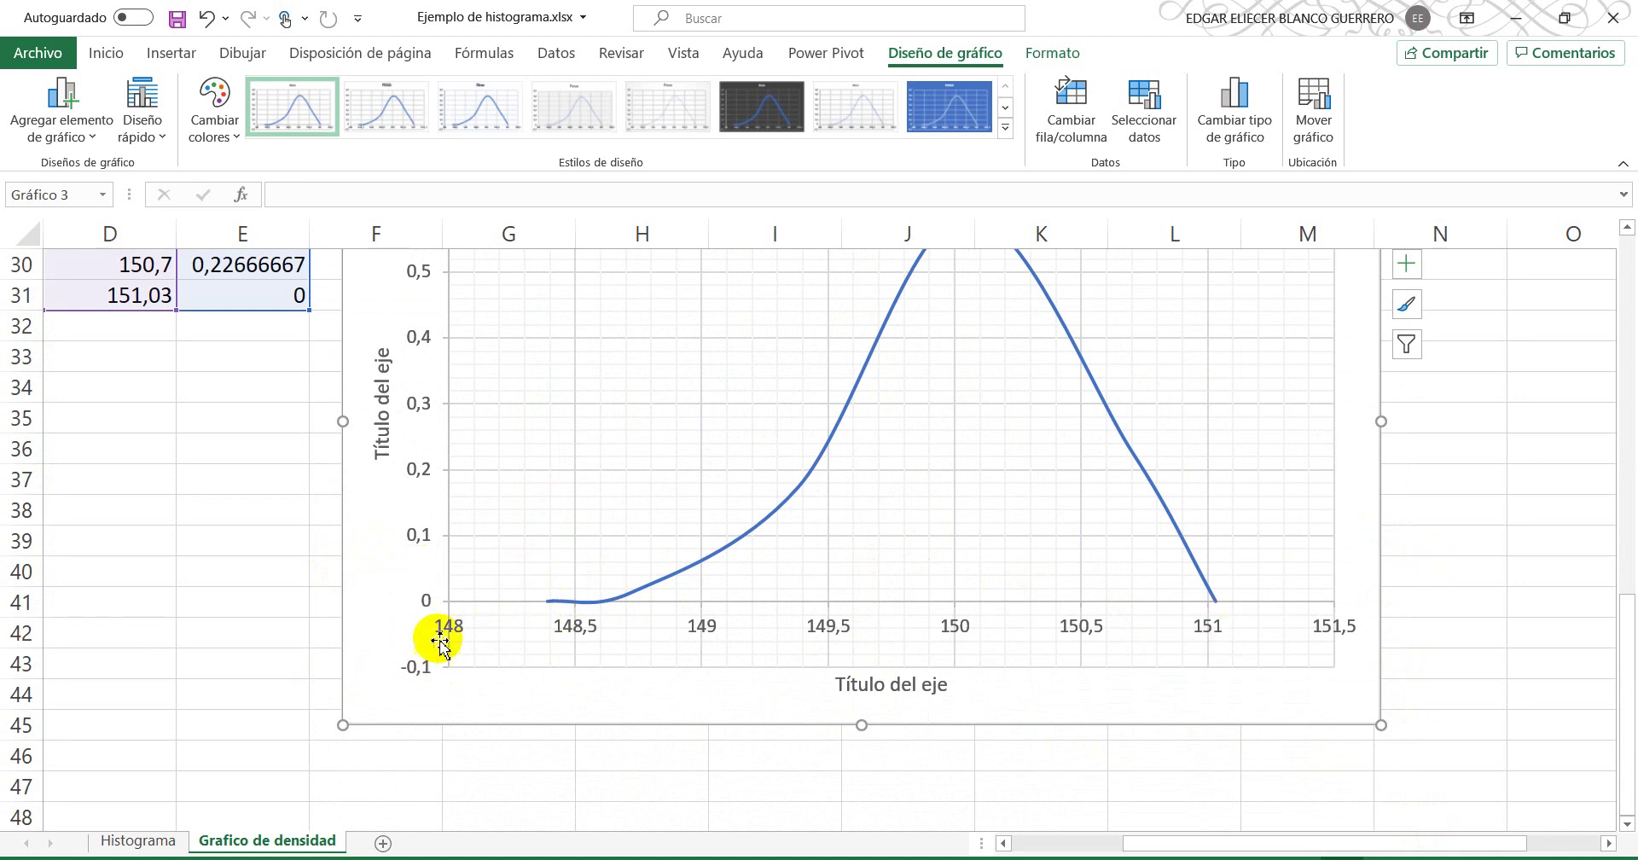
pyautogui.scroll(3, 322, 604)
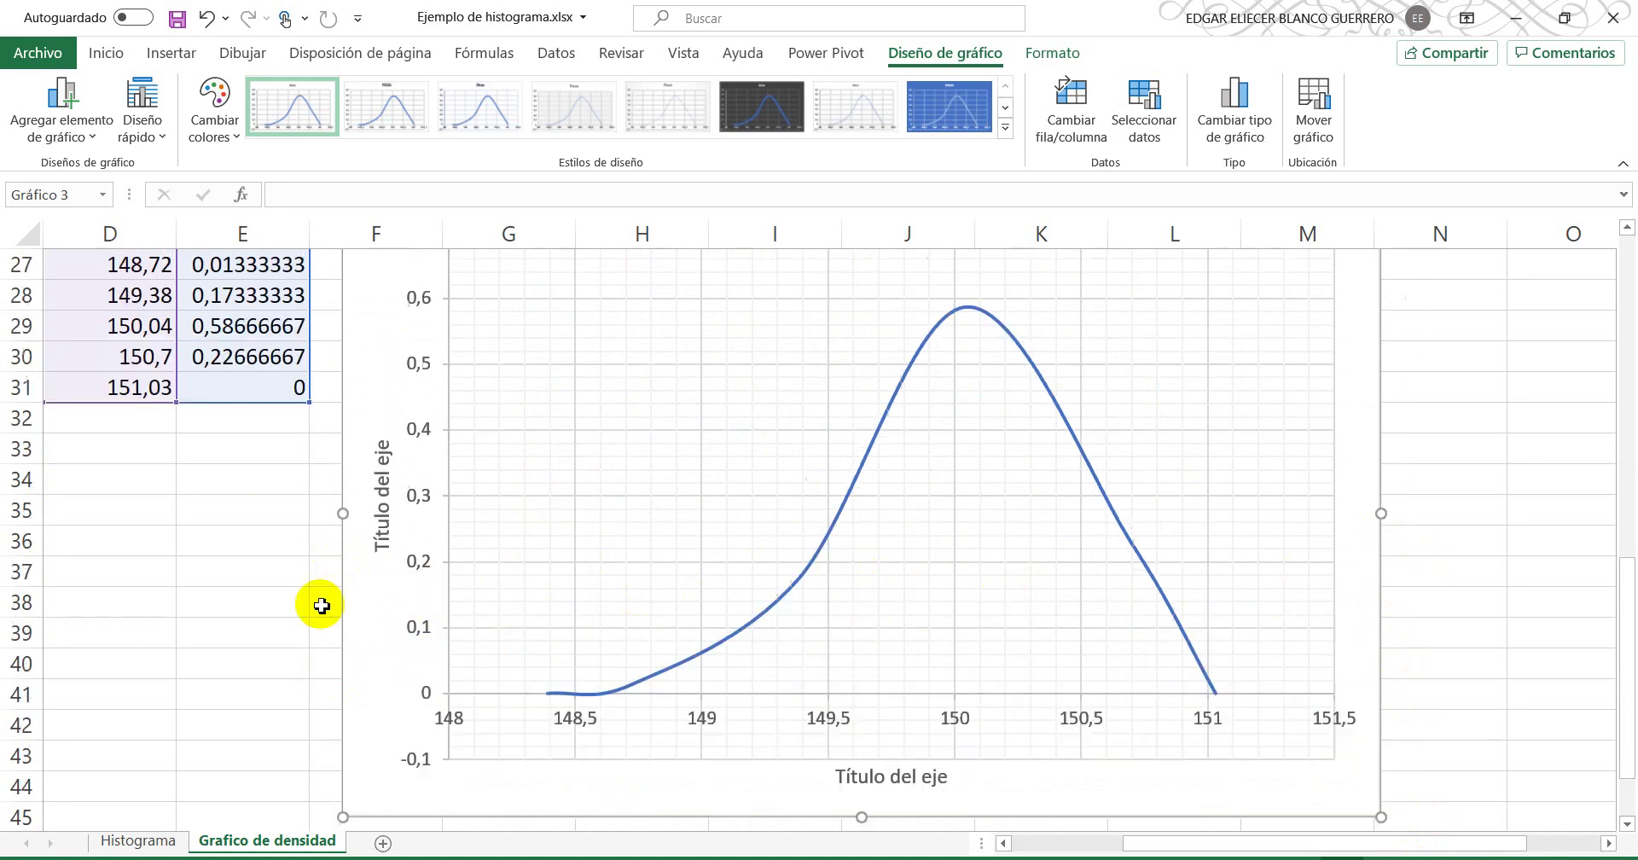
pyautogui.scroll(-2, 322, 604)
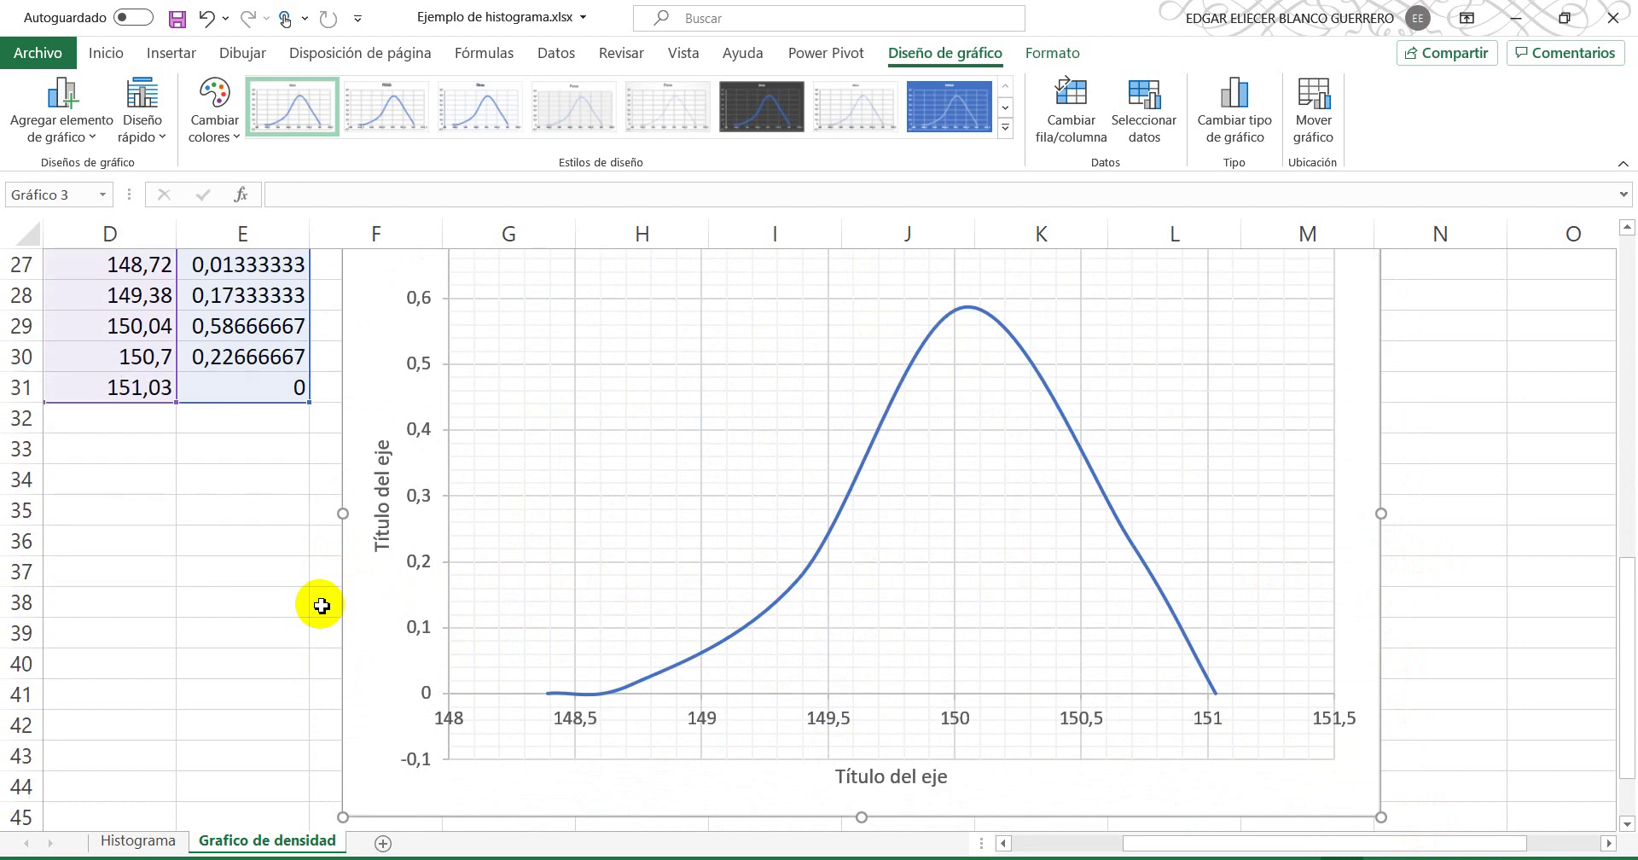
pyautogui.doubleClick(491, 699)
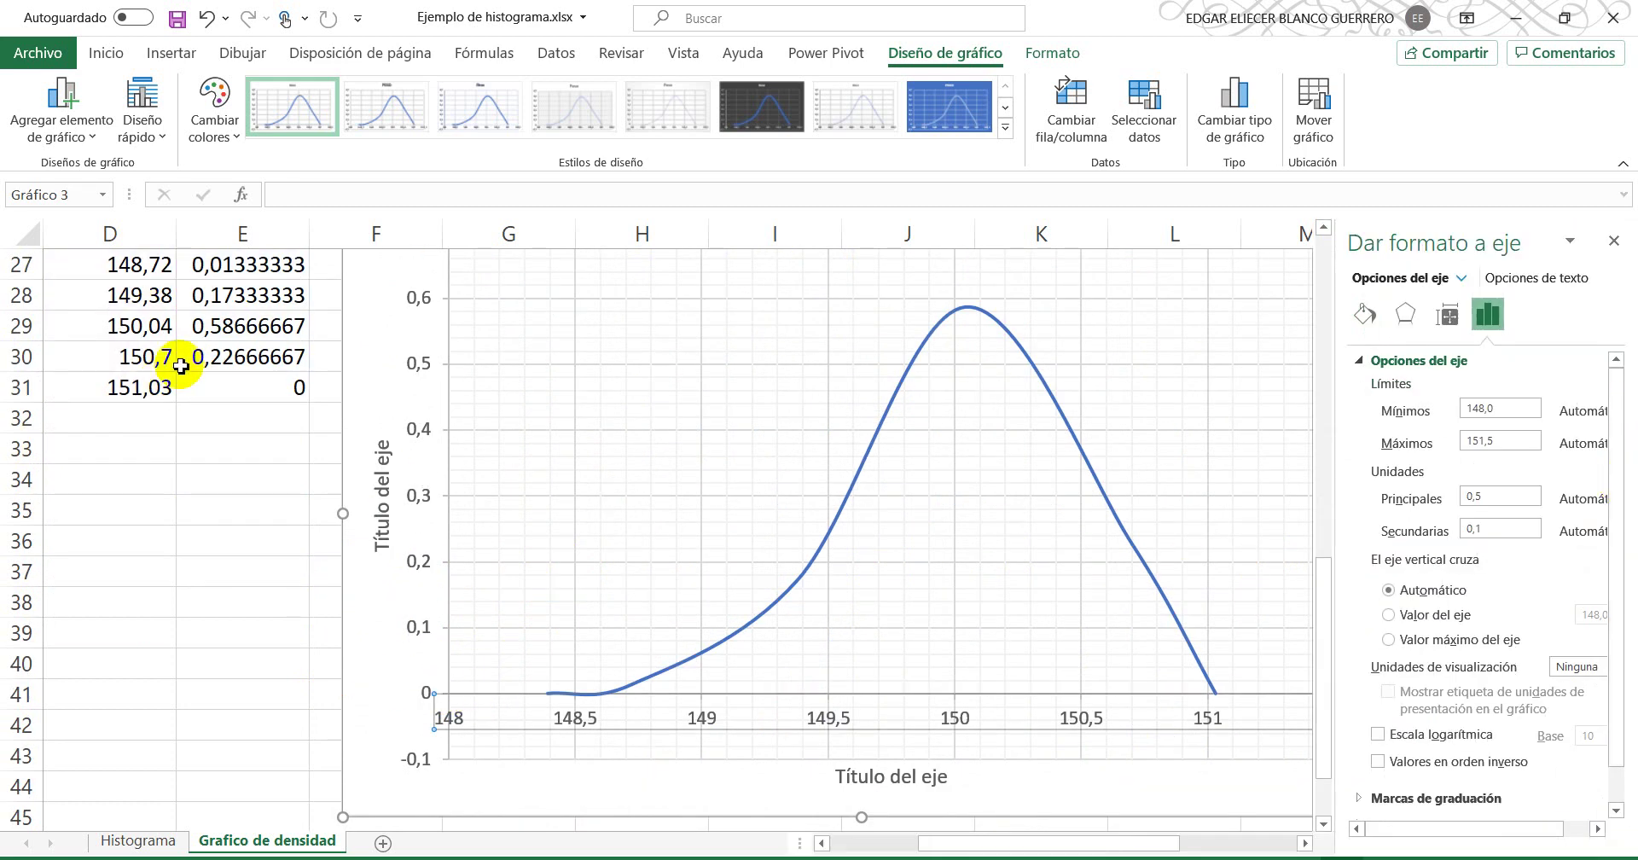
pyautogui.scroll(2, 823, 473)
pyautogui.scroll(-1, 823, 477)
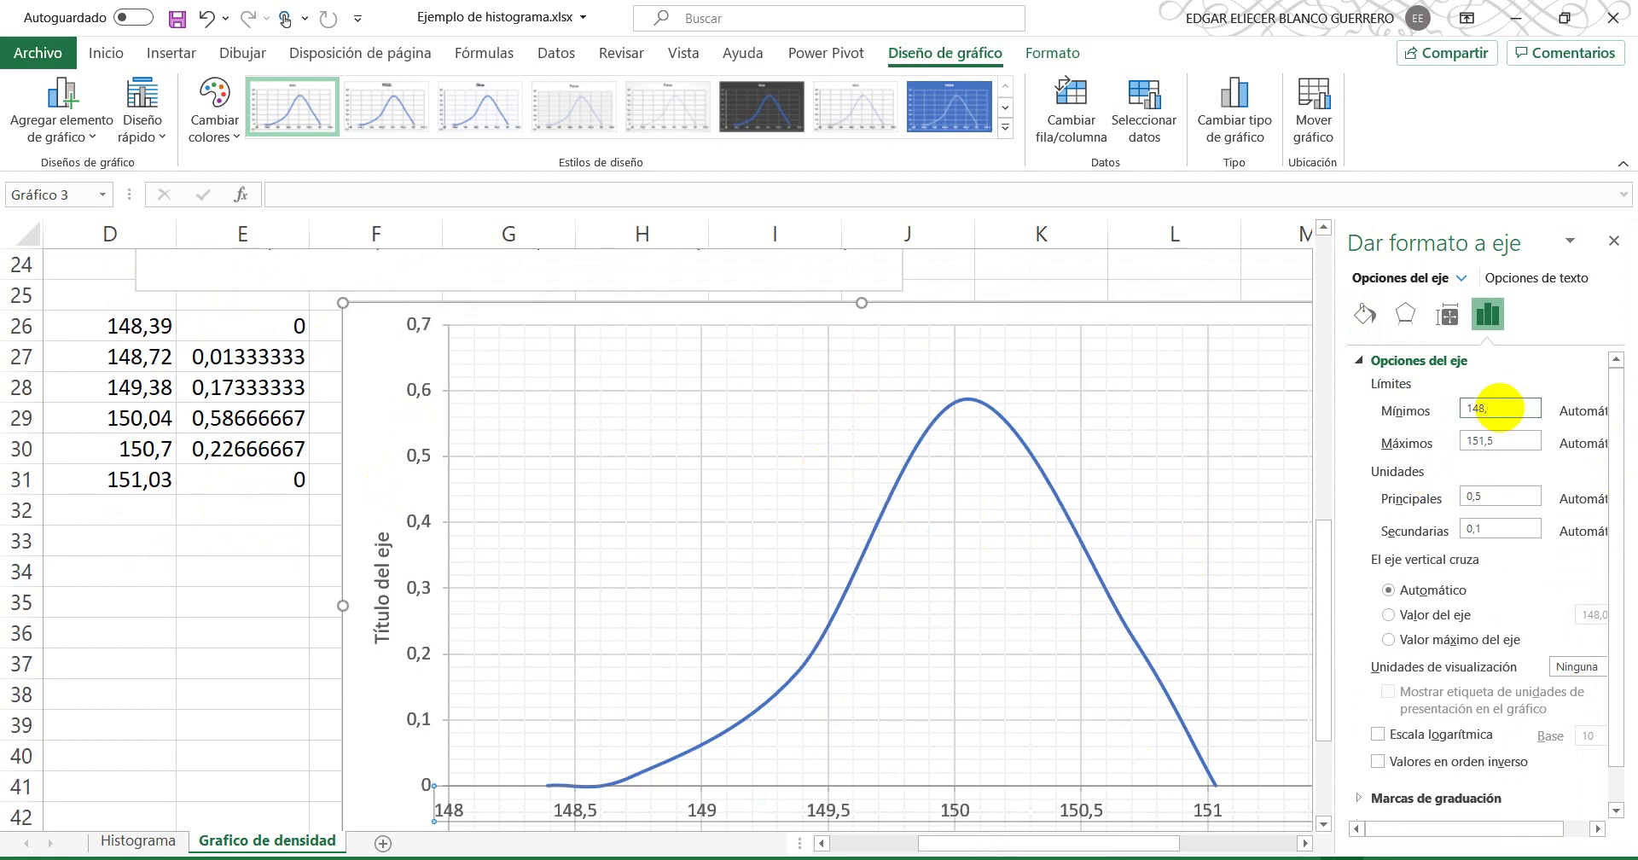
pyautogui.click(1504, 408)
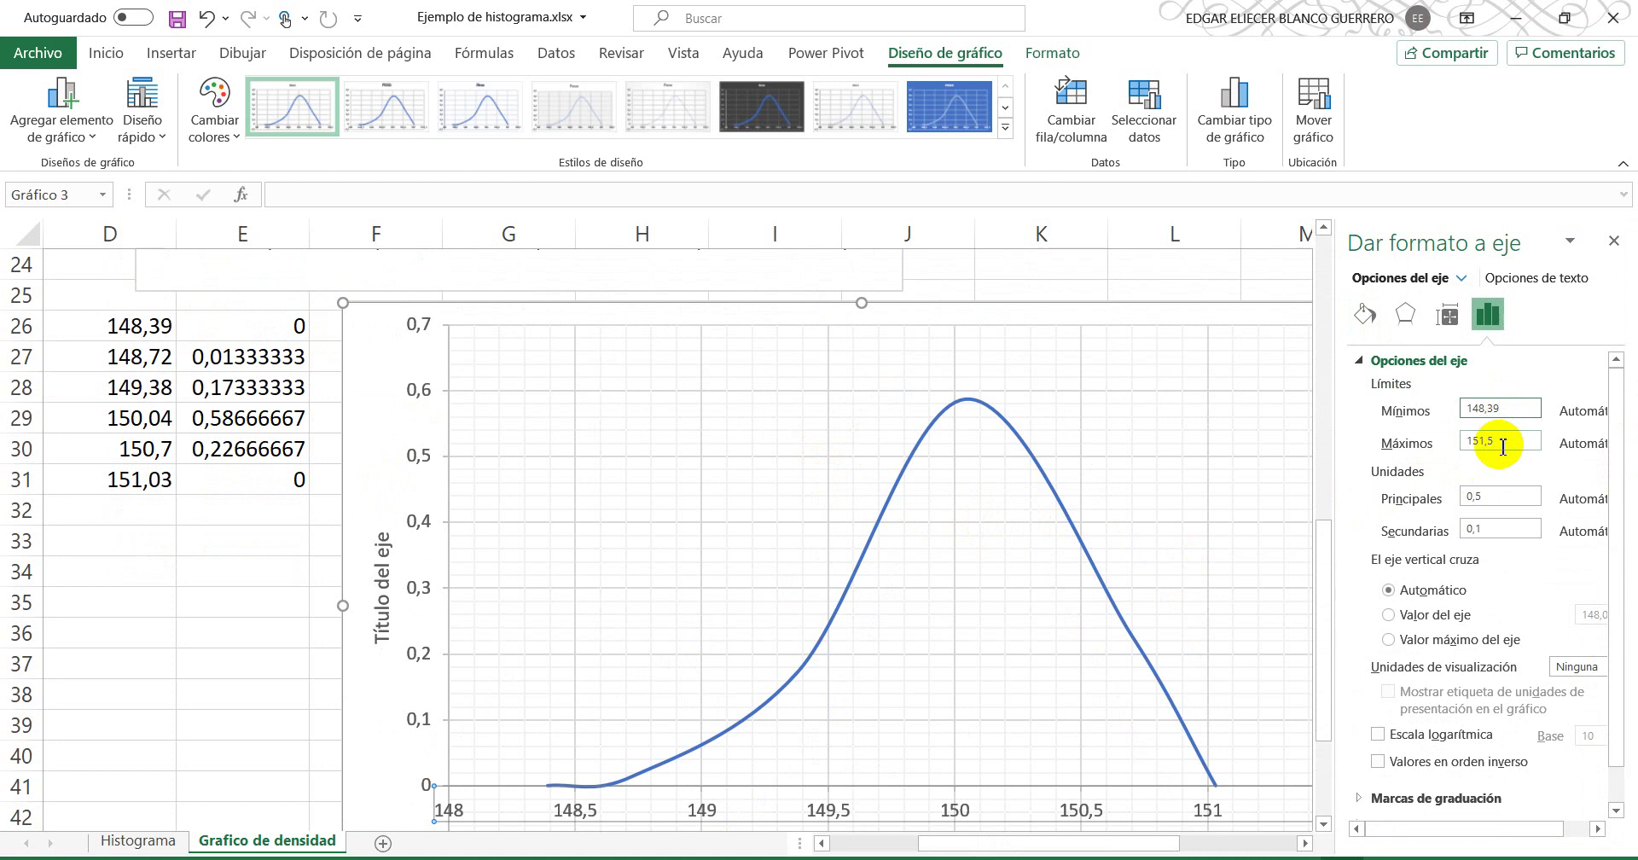
# Step: Set the maximum limit of the scatter chart's horizontal axis to 150,89
pyautogui.click(1503, 442)
pyautogui.moveTo(1515, 444); pyautogui.dragTo(1454, 448)
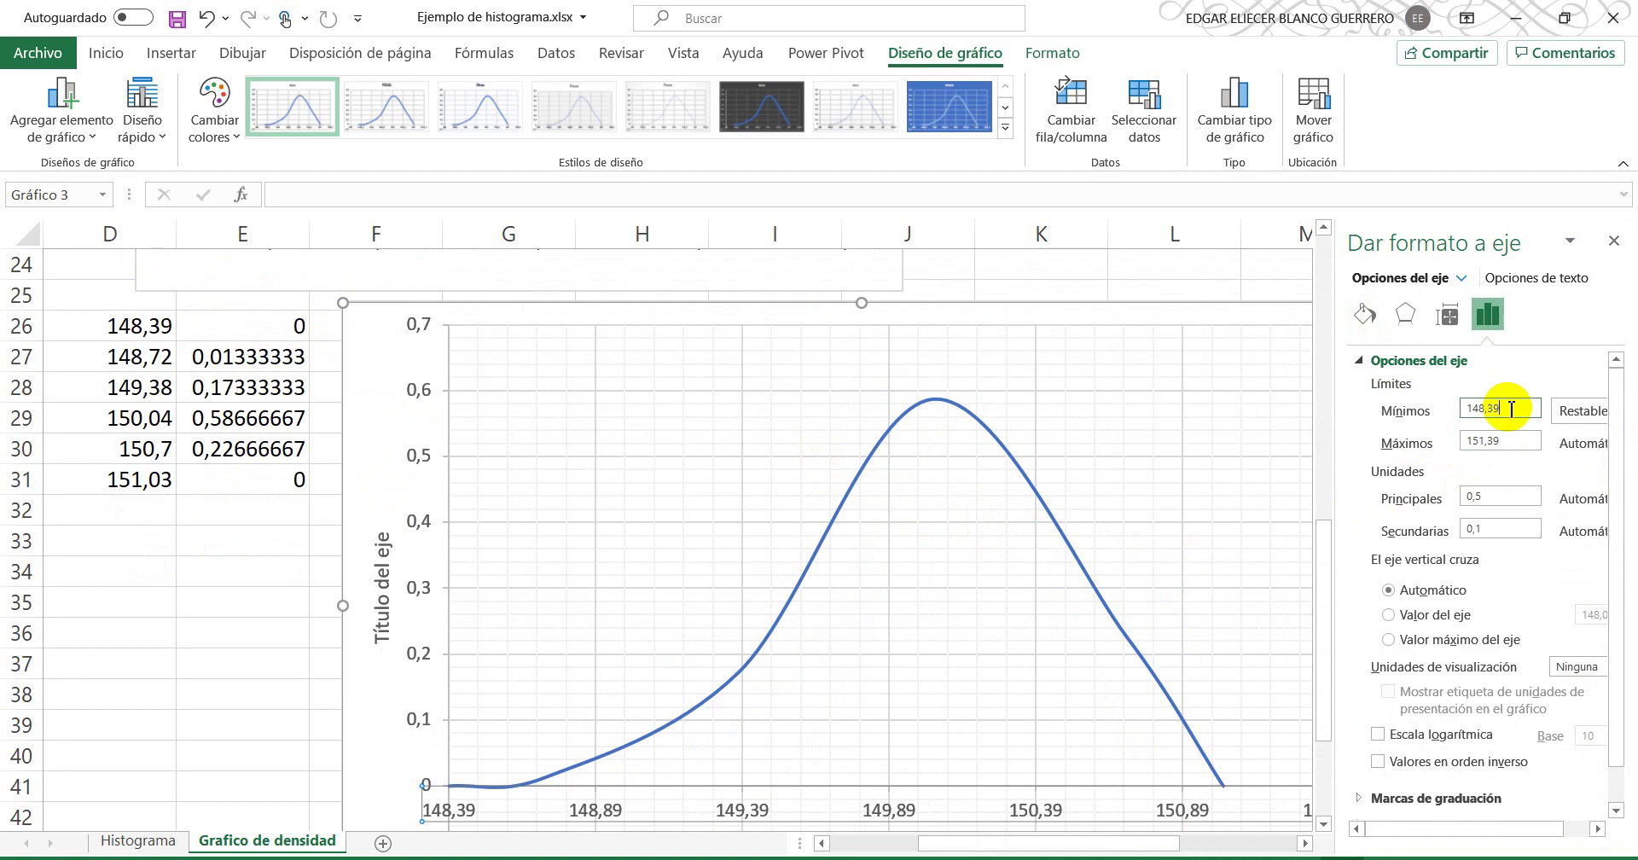
pyautogui.click(1494, 442)
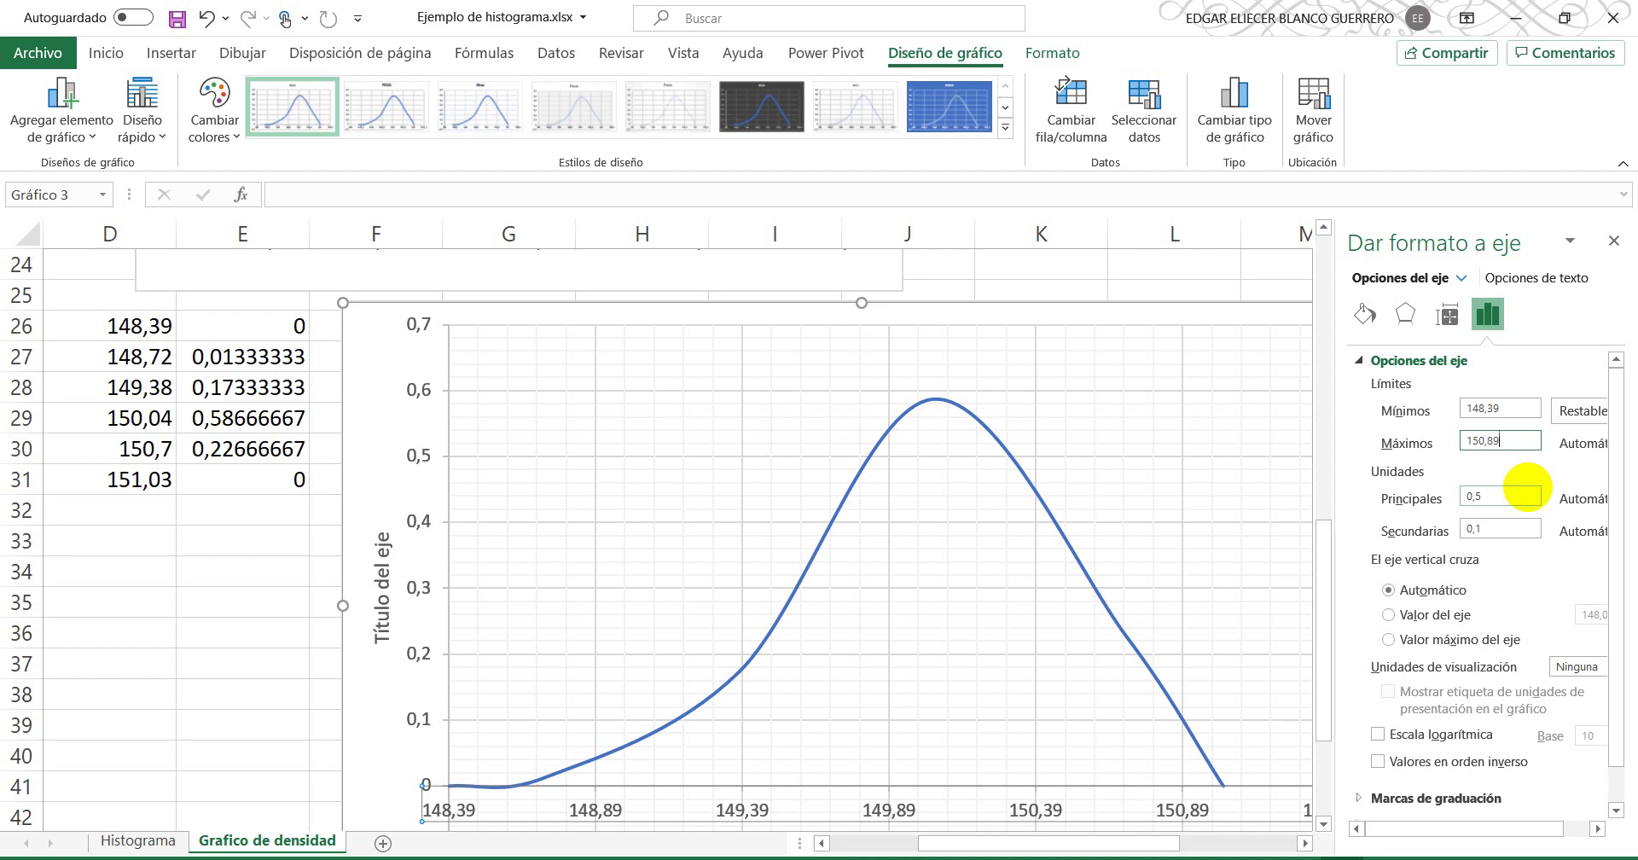
pyautogui.click(1509, 497)
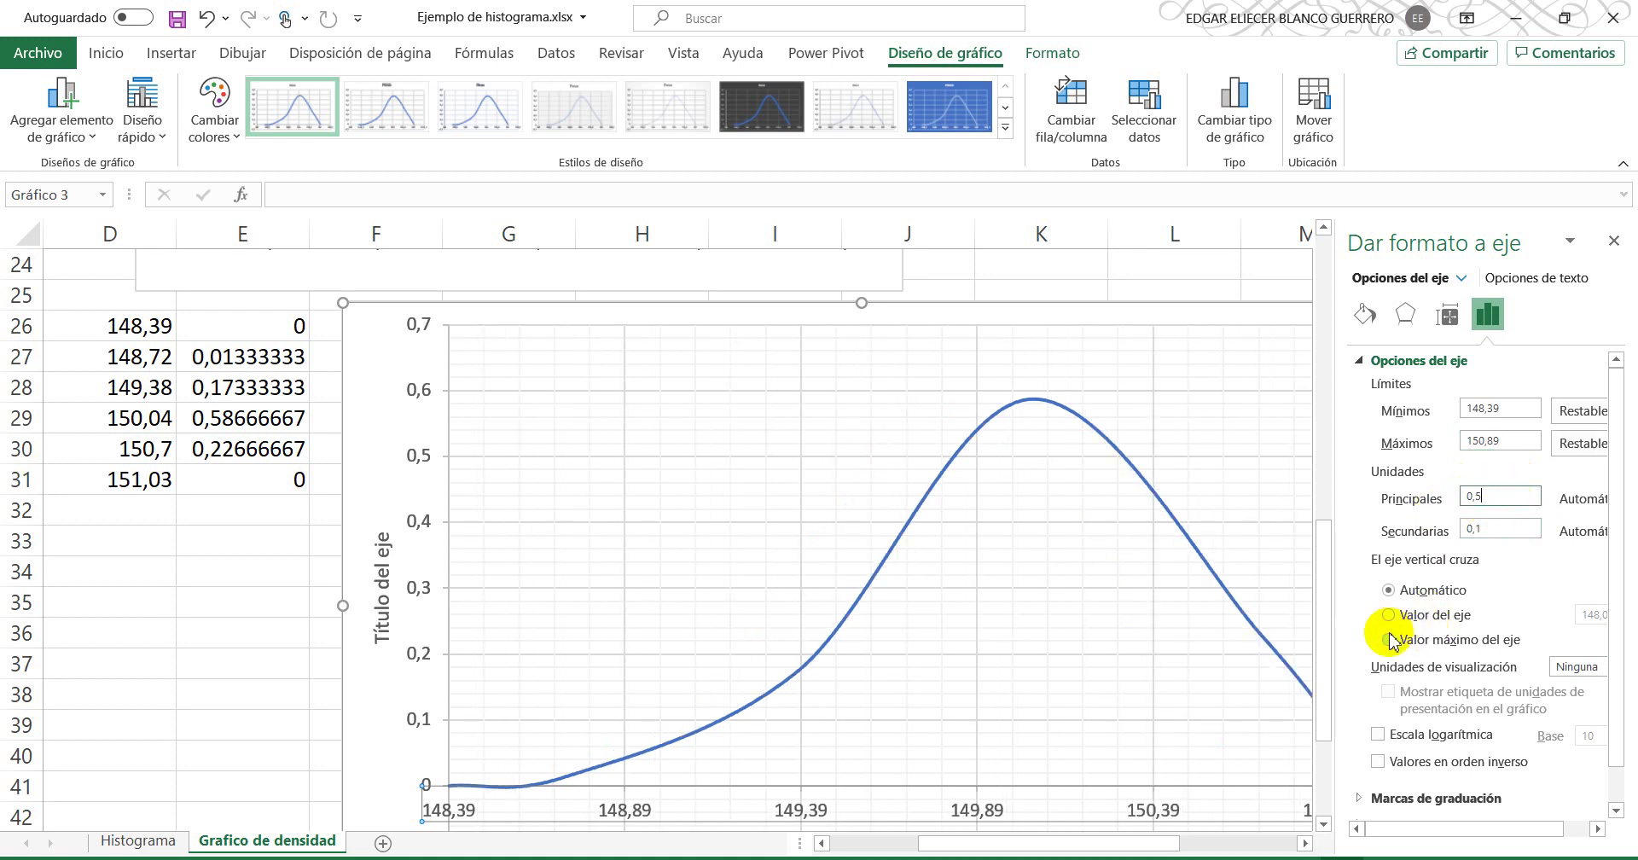
# Step: Make the vertical axis cross the horizontal axis at a specified axis value, and finish formatting the axis
pyautogui.scroll(-1, 1389, 638)
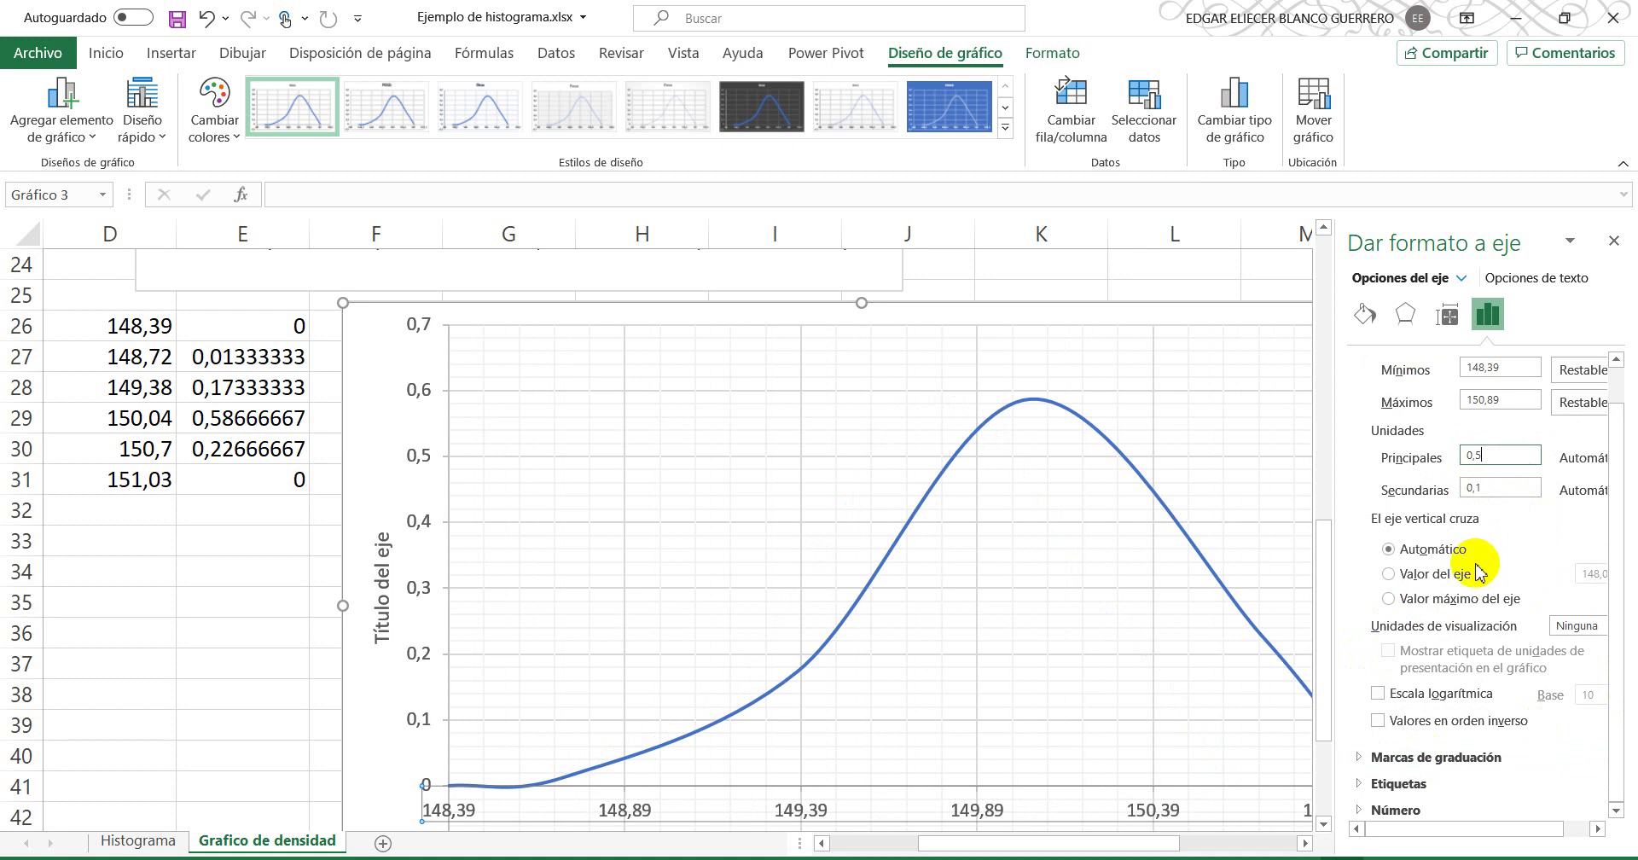
pyautogui.click(1422, 579)
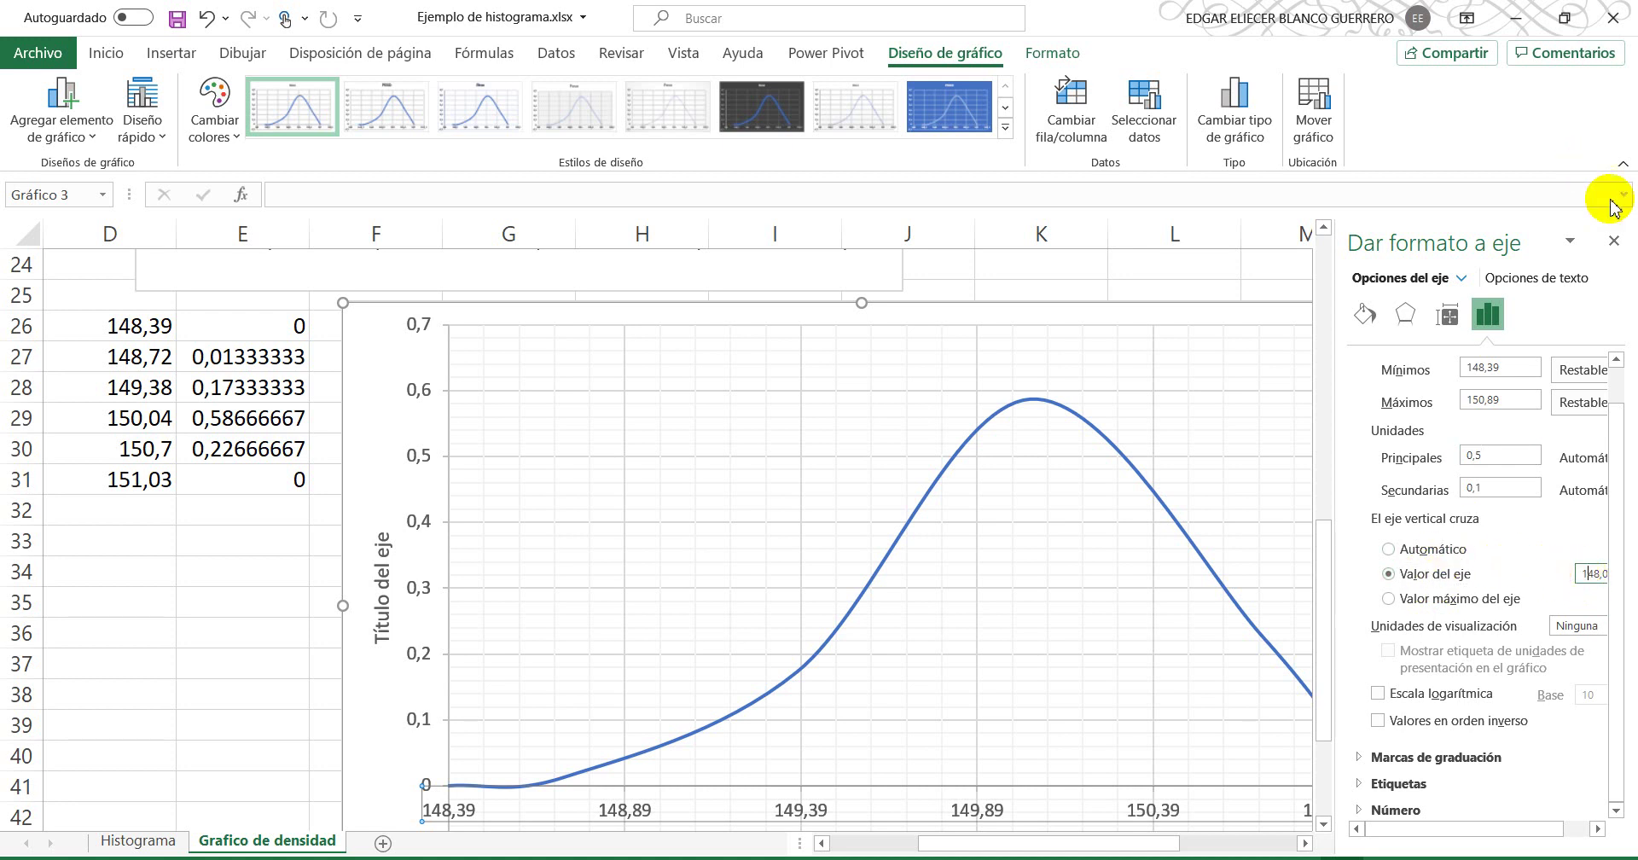
pyautogui.click(1614, 245)
pyautogui.scroll(-2, 665, 546)
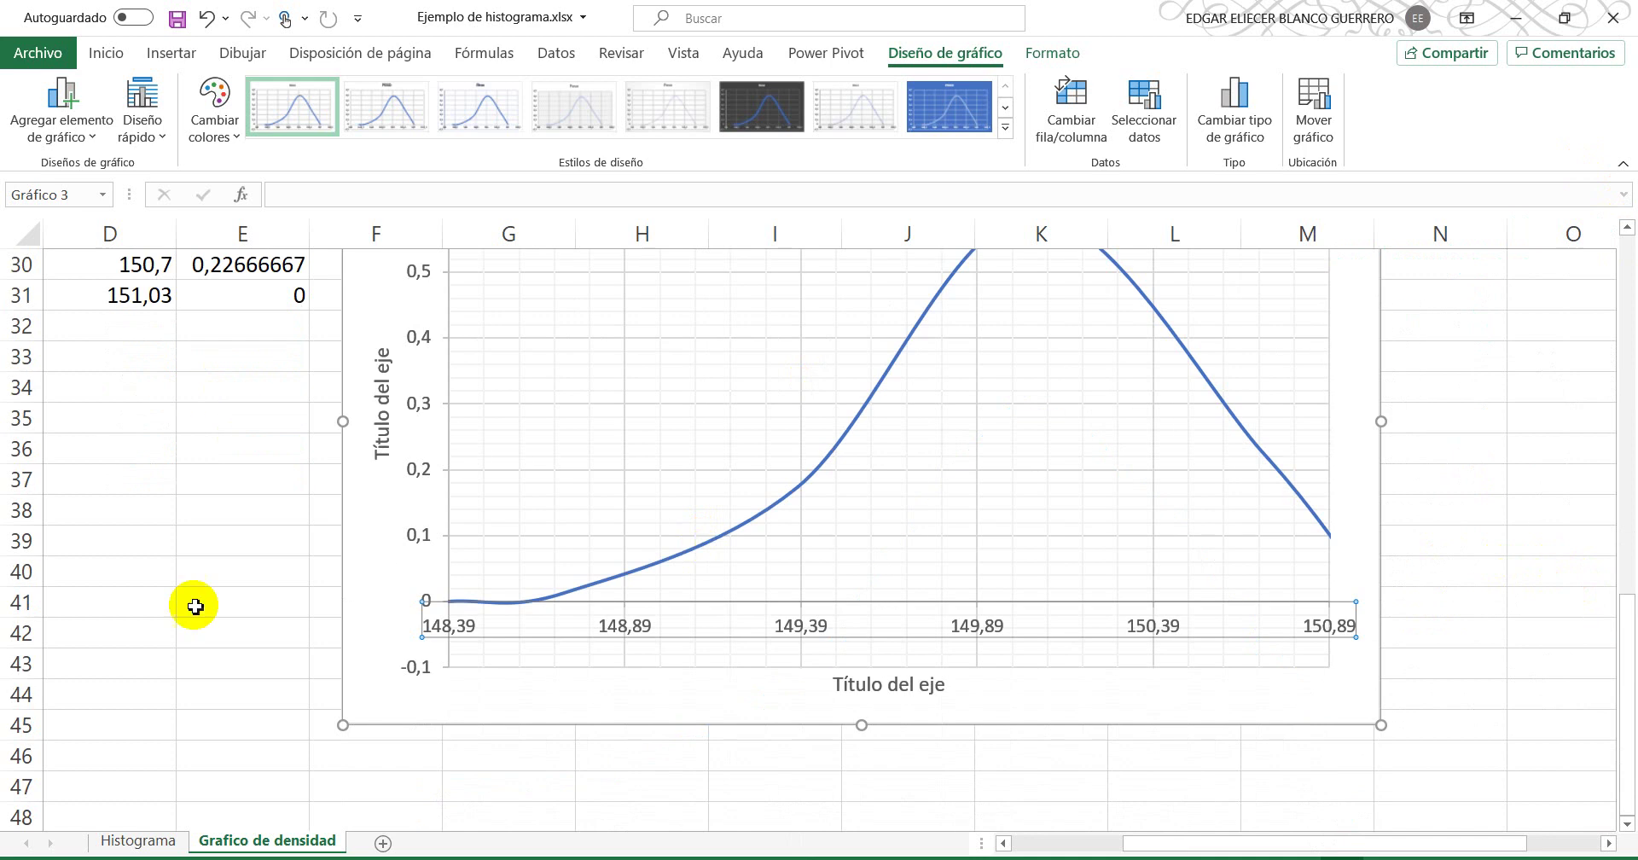
pyautogui.click(163, 601)
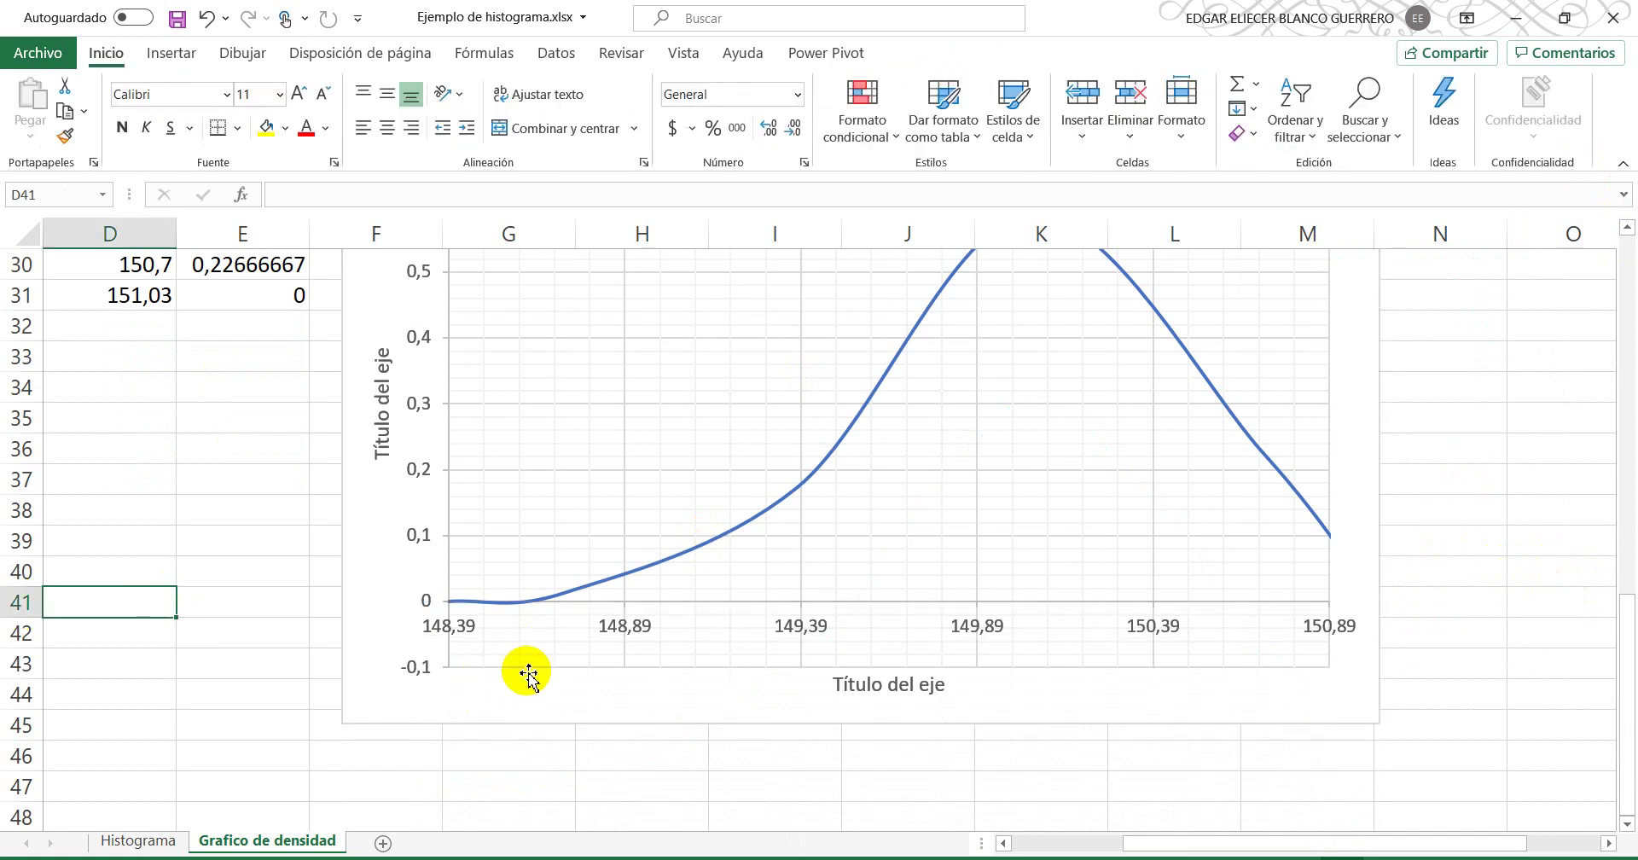
pyautogui.doubleClick(474, 668)
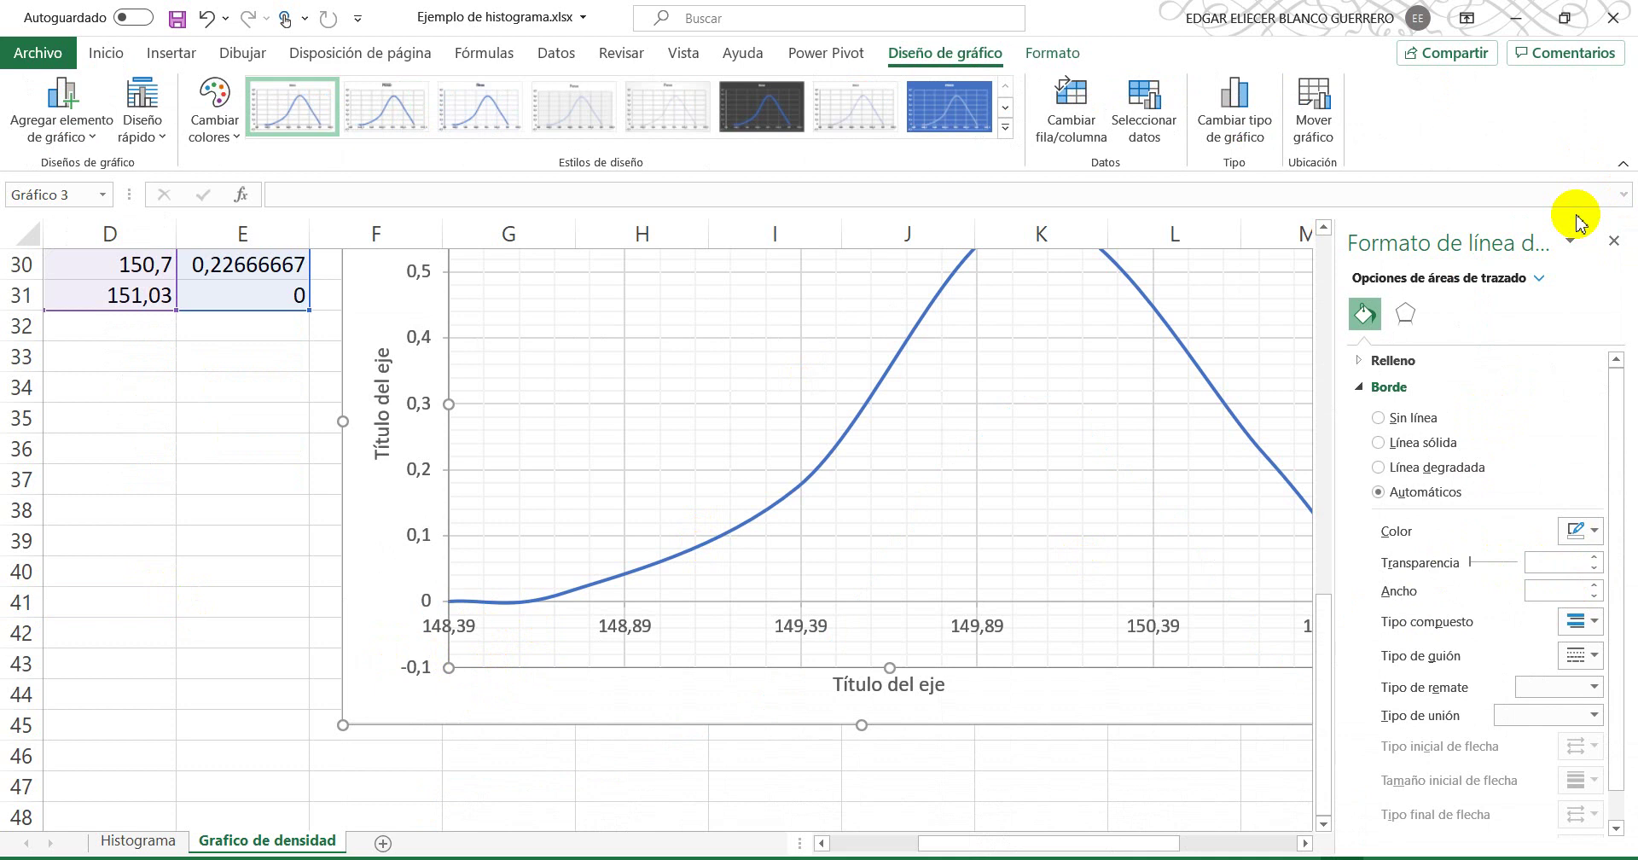
pyautogui.click(1613, 241)
pyautogui.scroll(-3, 783, 504)
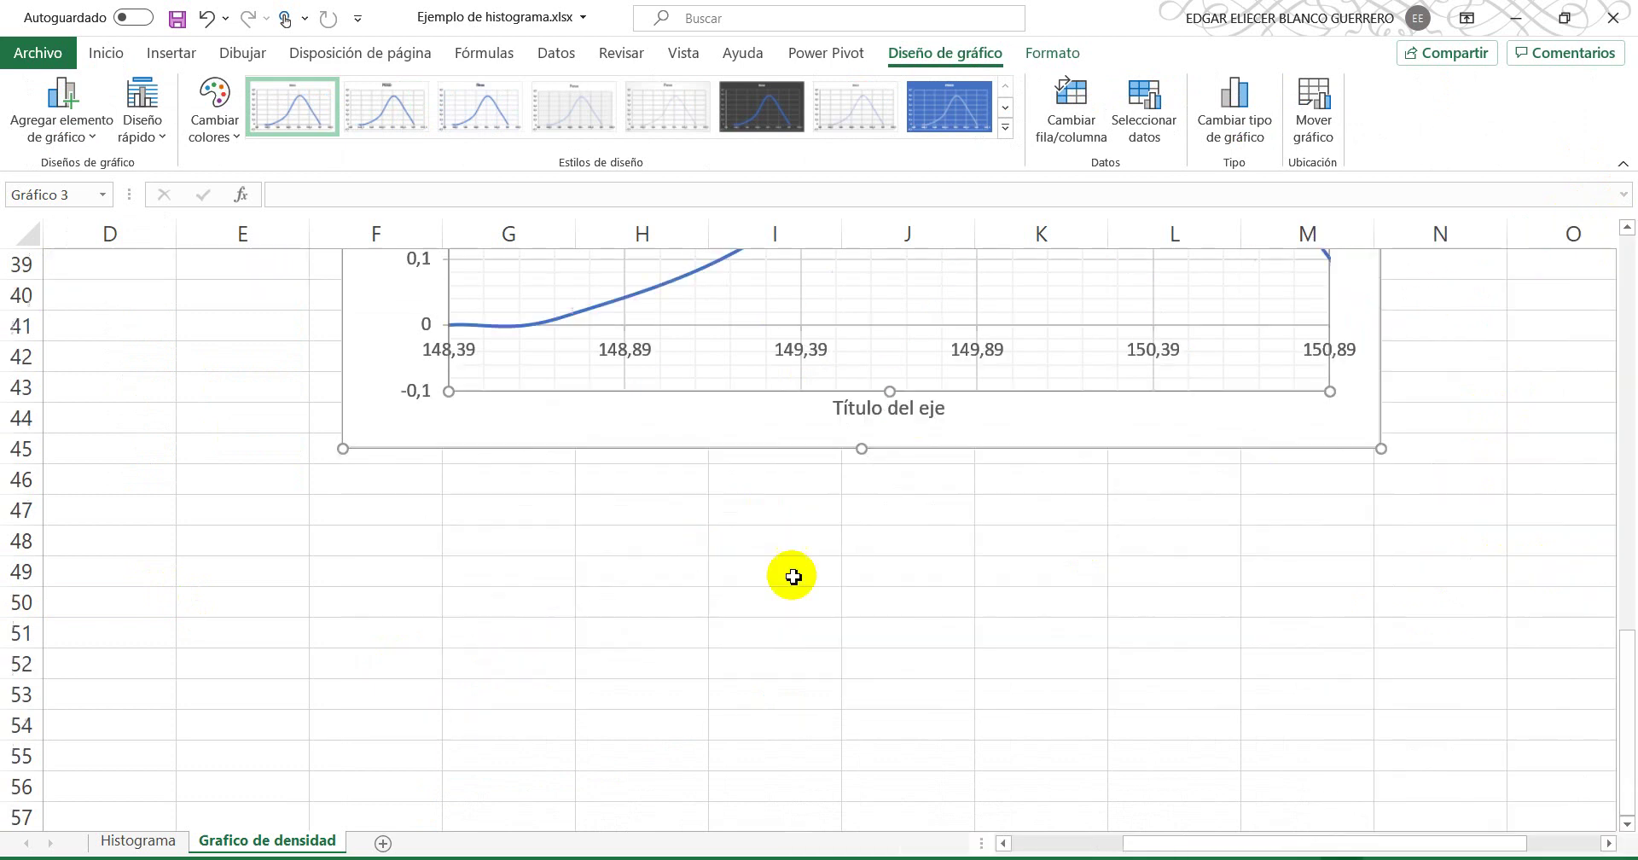
pyautogui.click(888, 409)
pyautogui.doubleClick(794, 348)
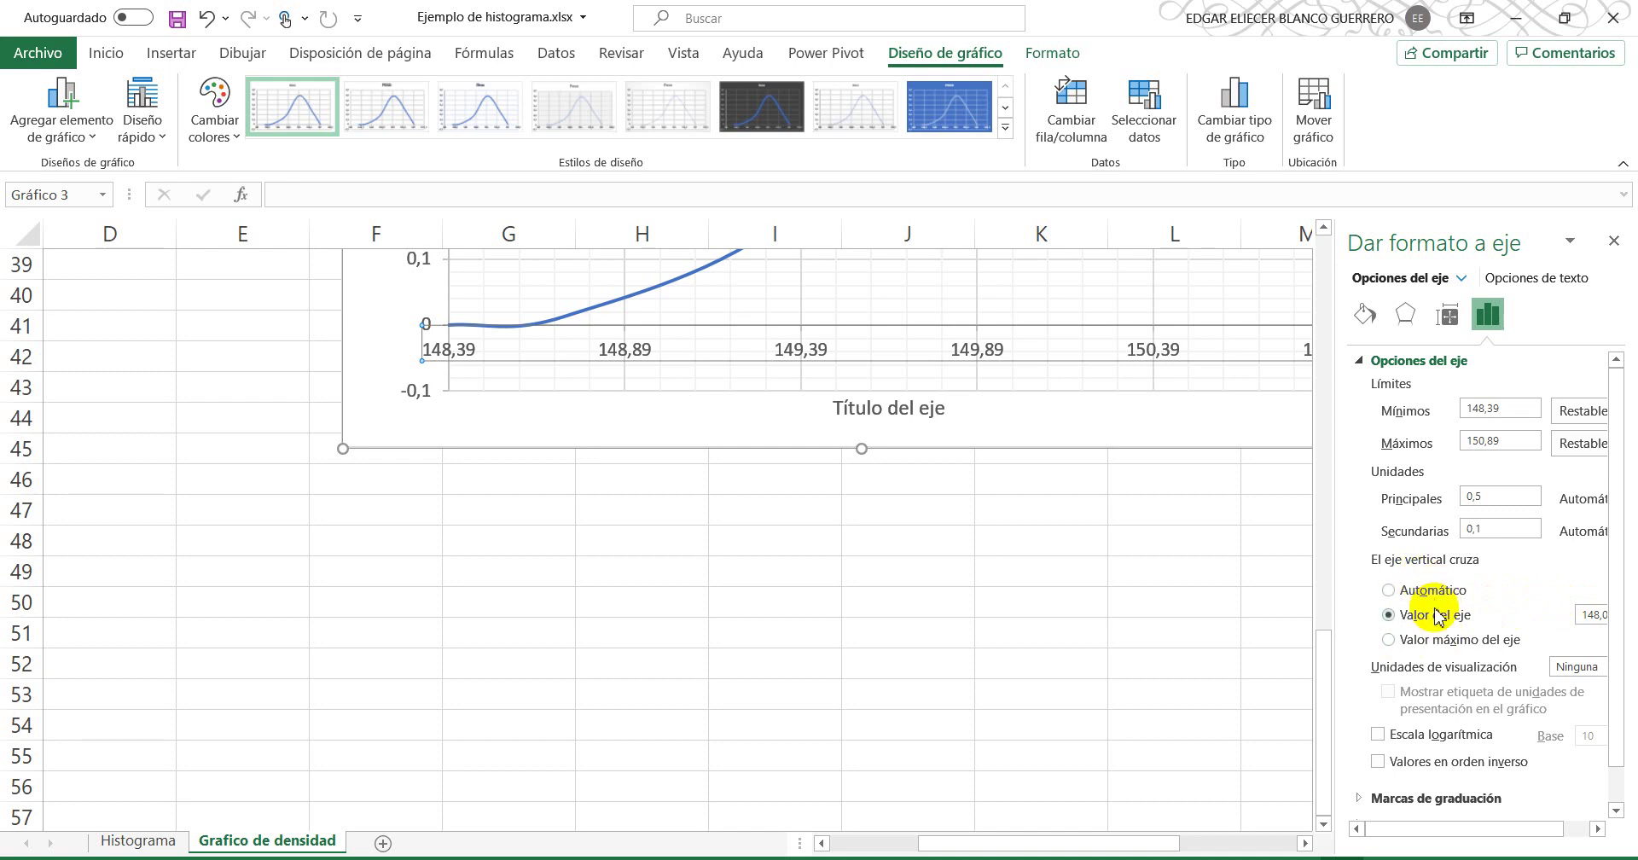
pyautogui.scroll(-1, 1440, 616)
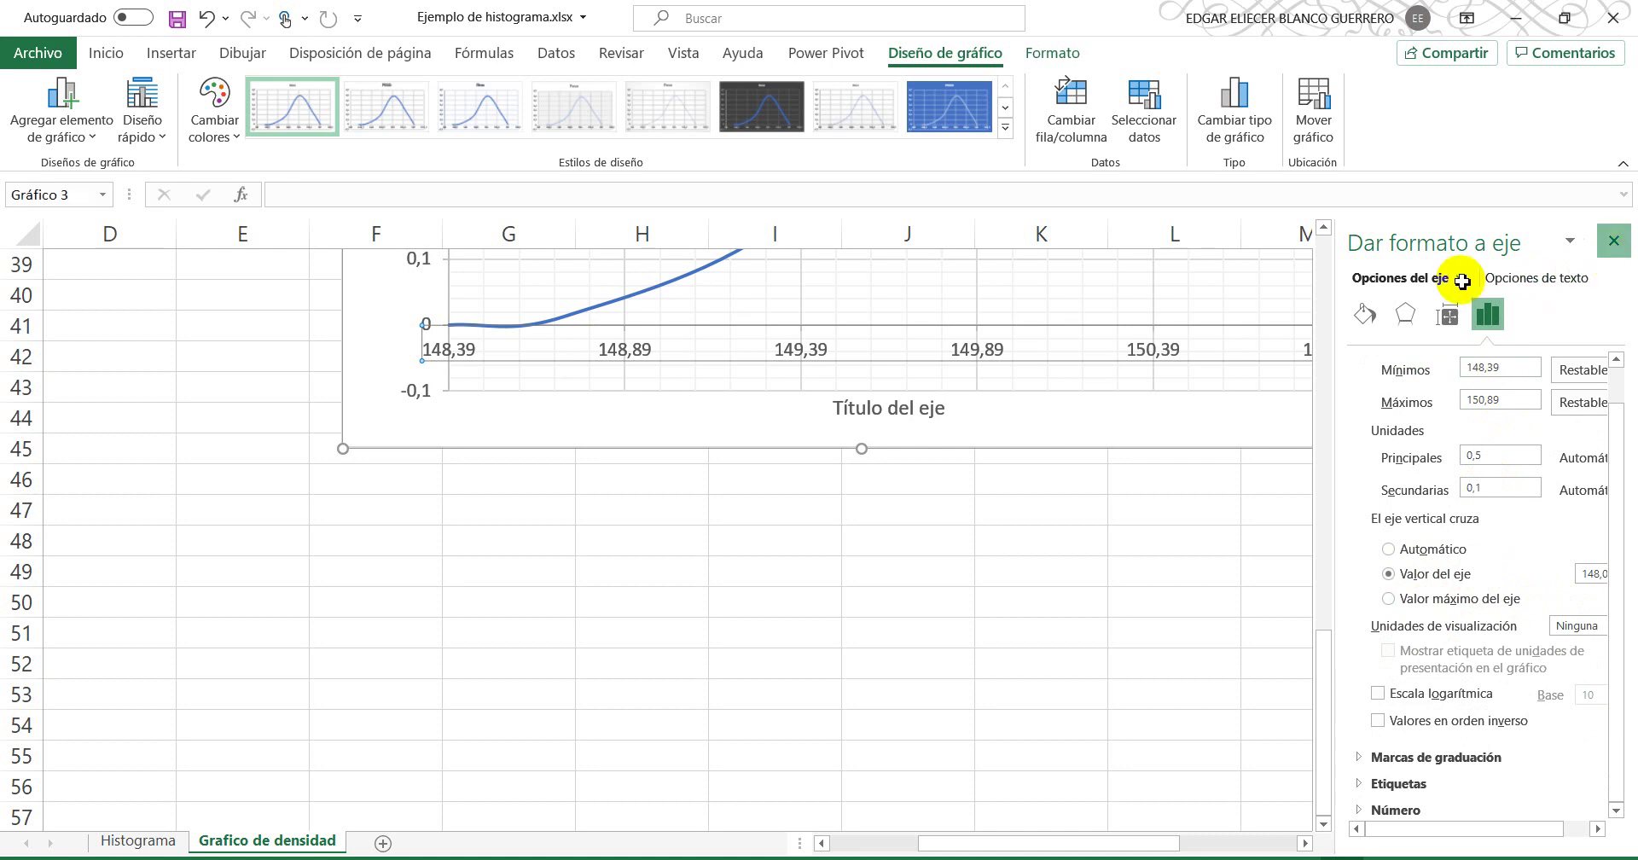
pyautogui.click(1613, 240)
# Step: Format the vertical axis so the horizontal axis crosses it at the specified axis value 0,0
pyautogui.scroll(3, 392, 522)
pyautogui.doubleClick(424, 468)
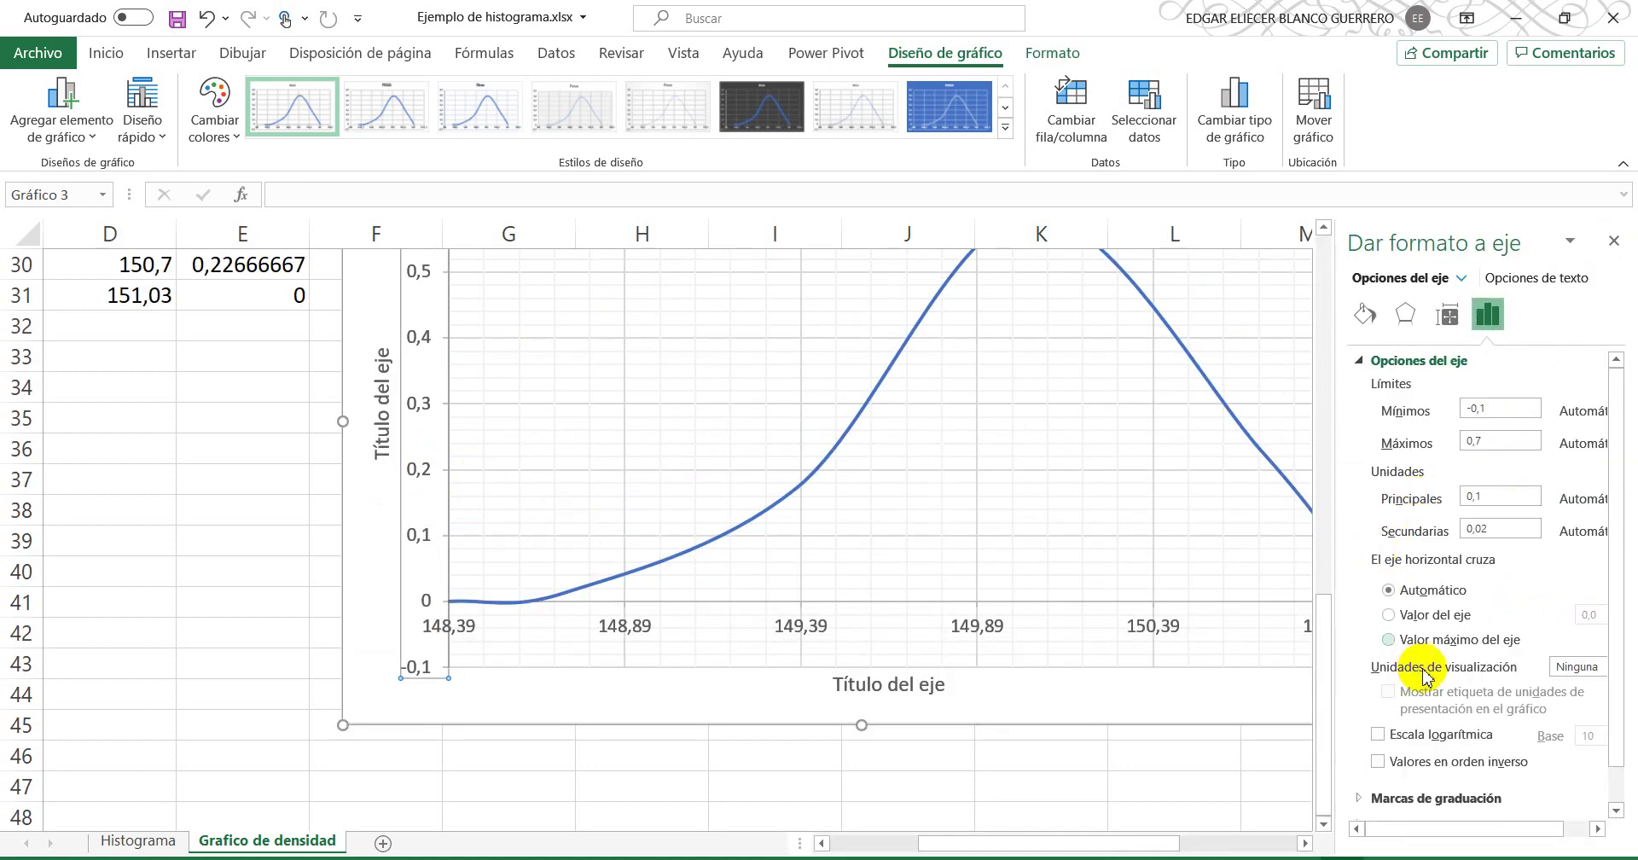
pyautogui.click(1399, 616)
pyautogui.click(1586, 616)
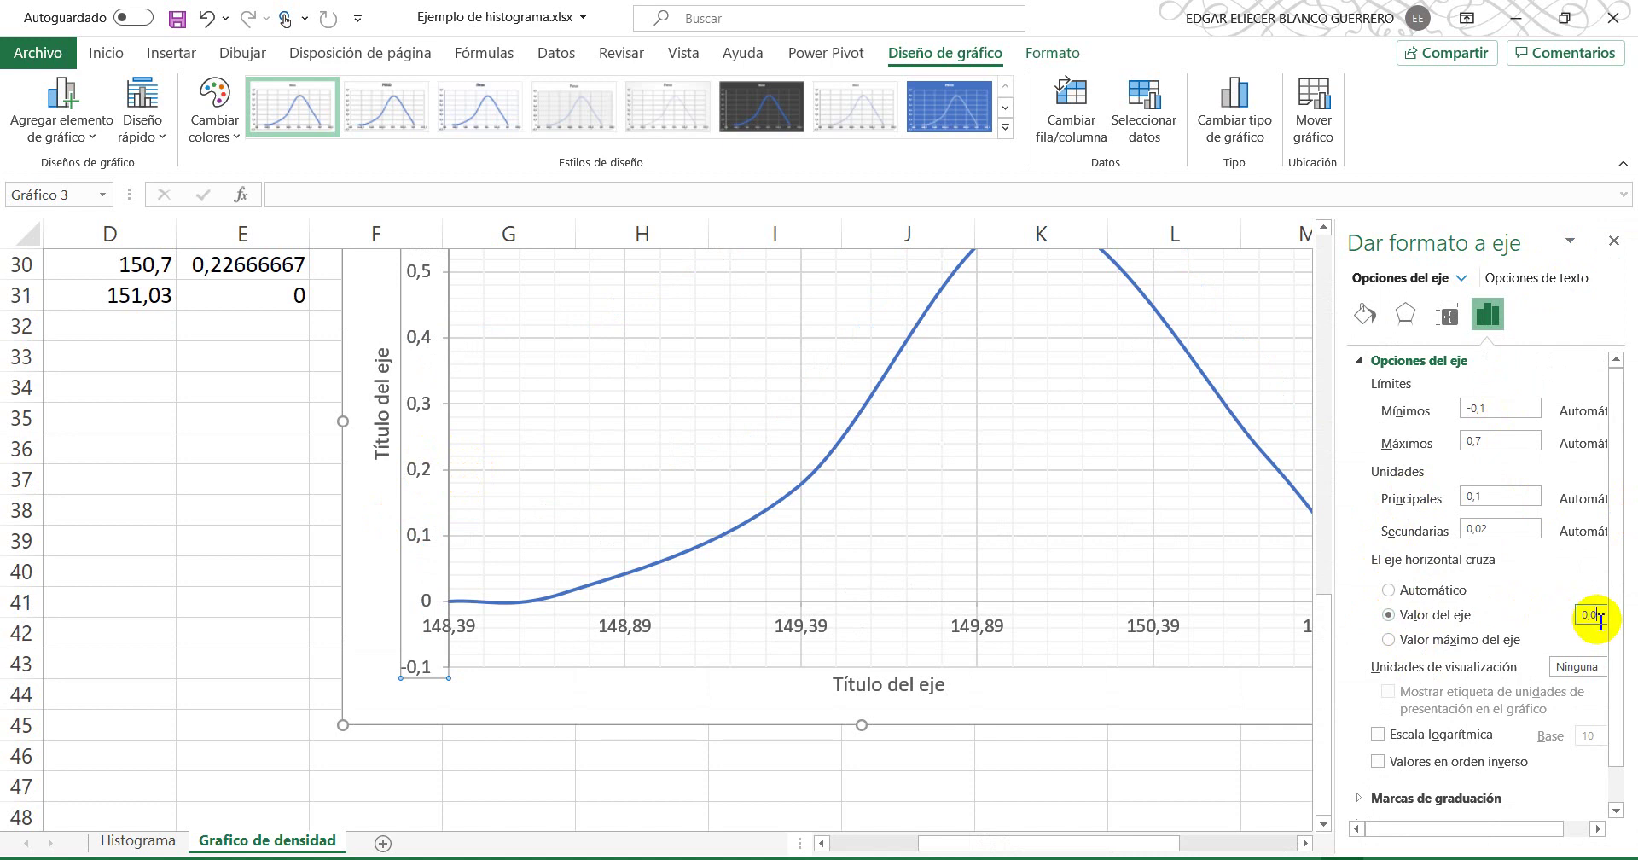
pyautogui.scroll(-1, 1477, 653)
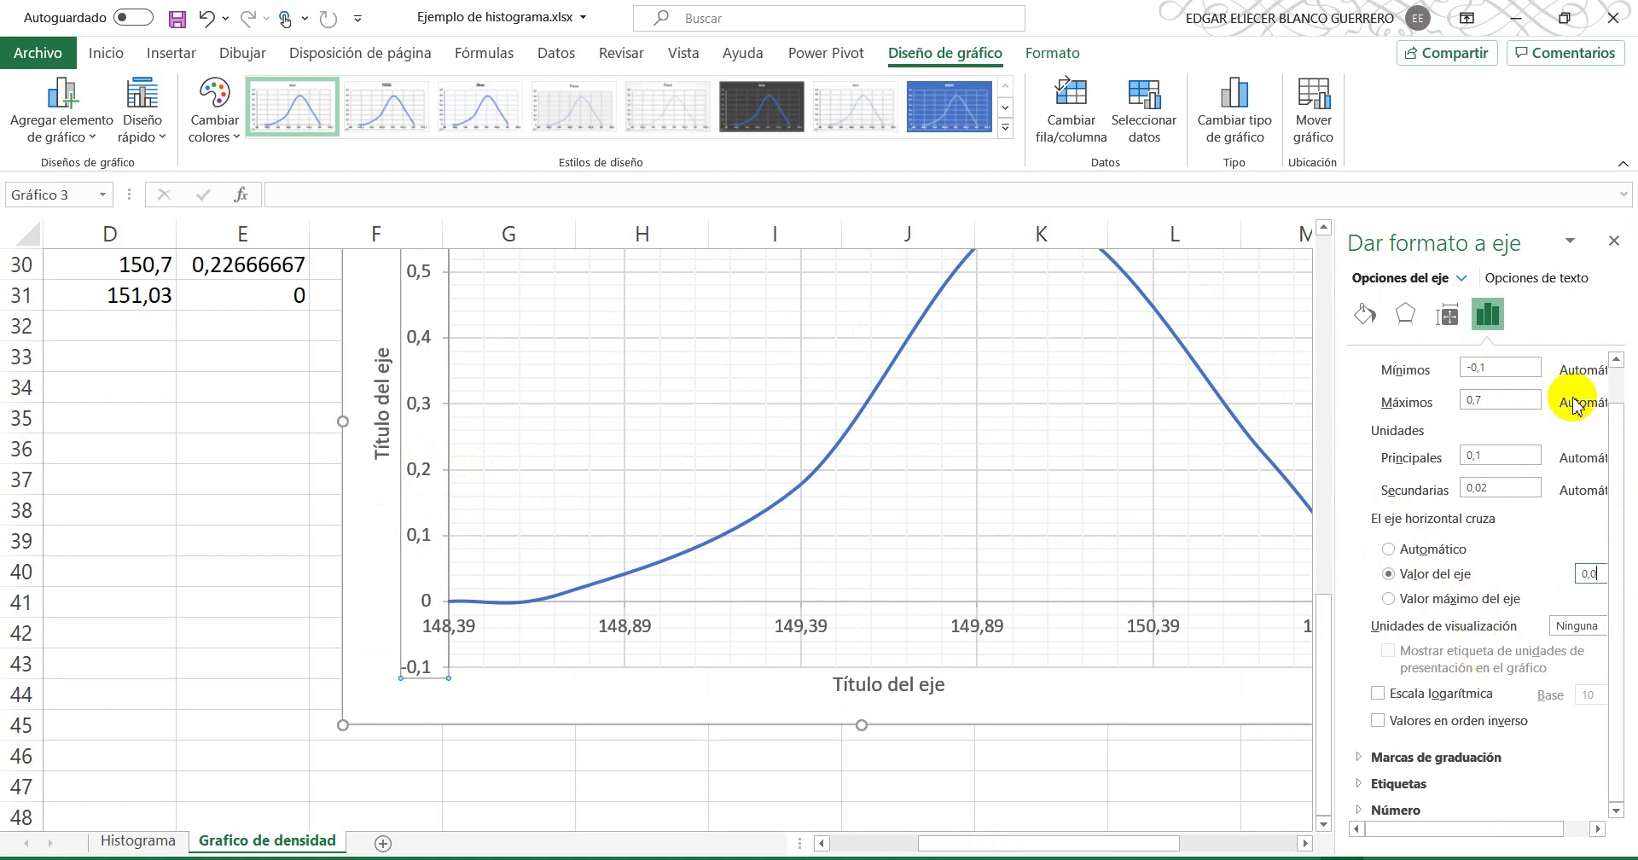
# Step: Set the minimum limit of the scatter chart's vertical axis to 0, and finish formatting the axis
pyautogui.click(1513, 460)
pyautogui.moveTo(1497, 369); pyautogui.dragTo(1403, 368)
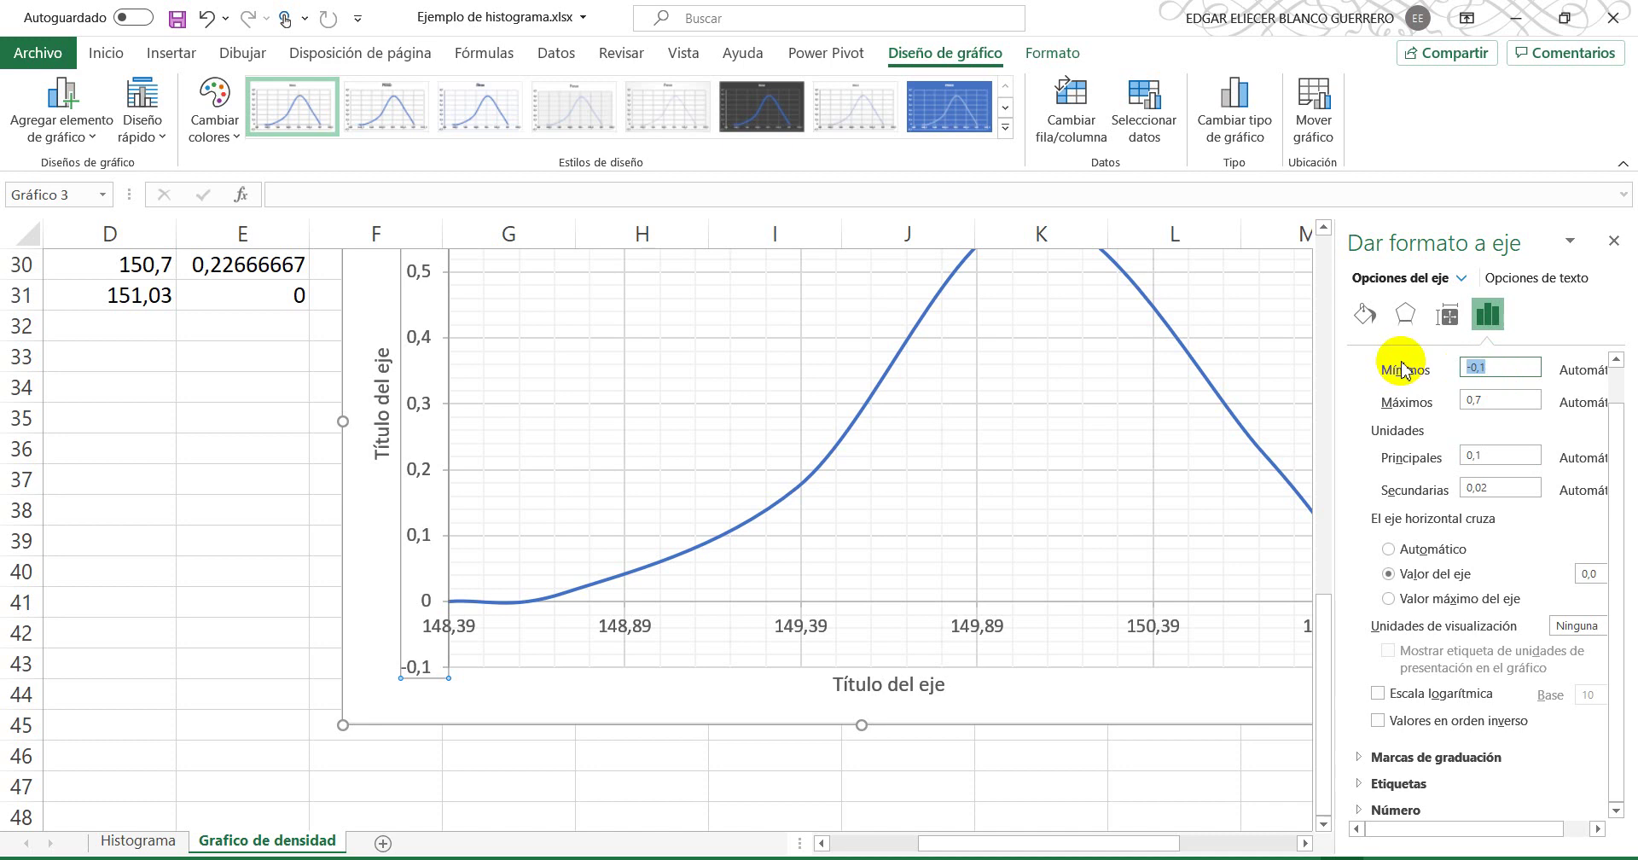
pyautogui.write('0')
pyautogui.click(1493, 400)
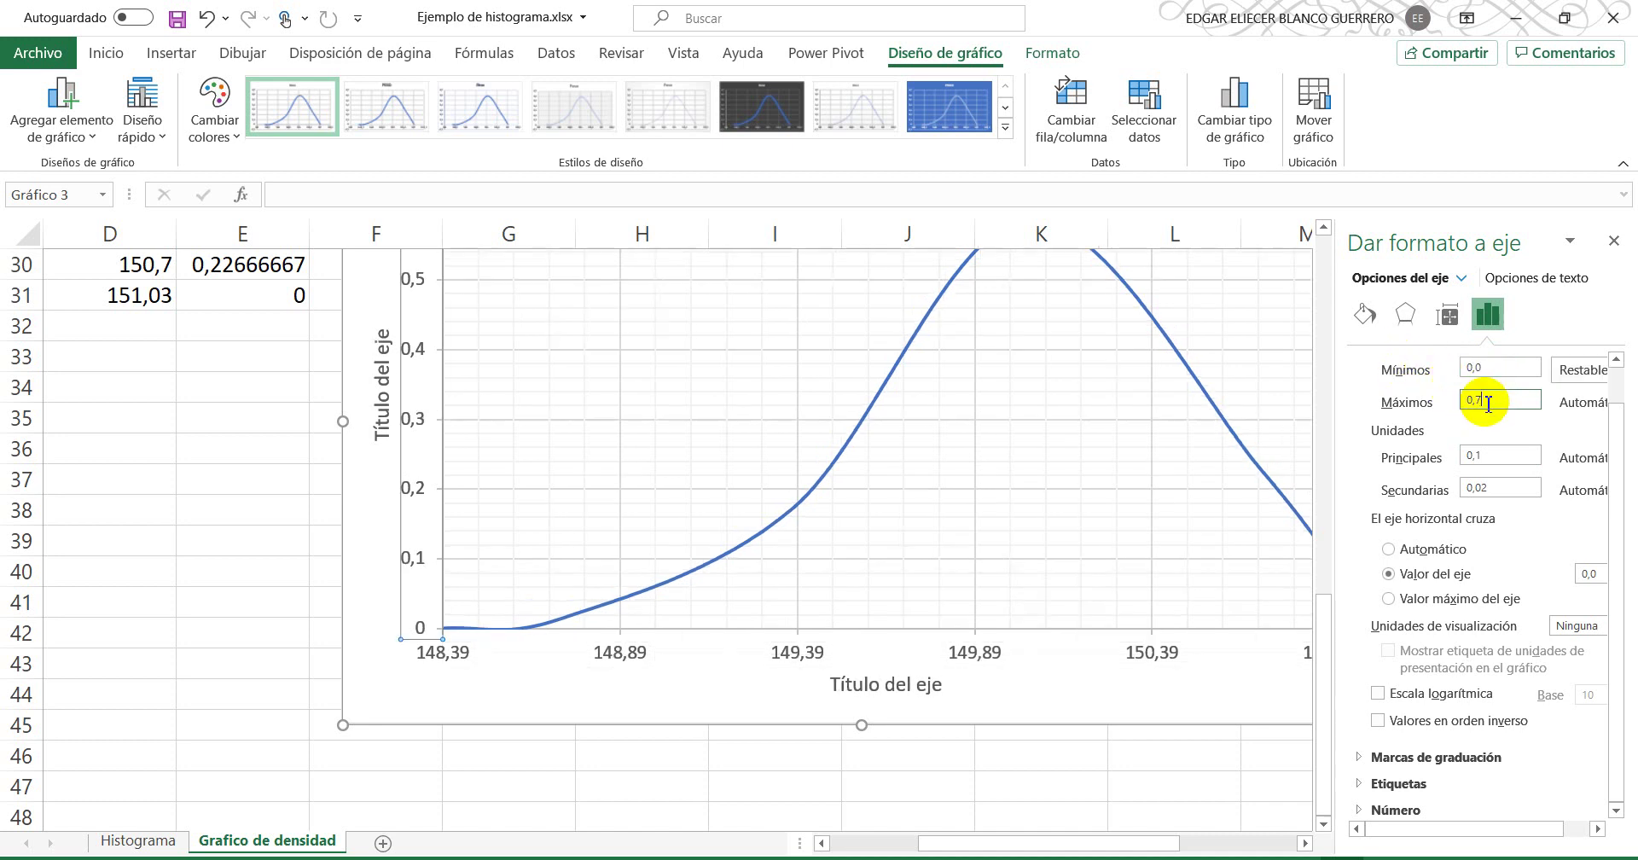
pyautogui.click(1613, 244)
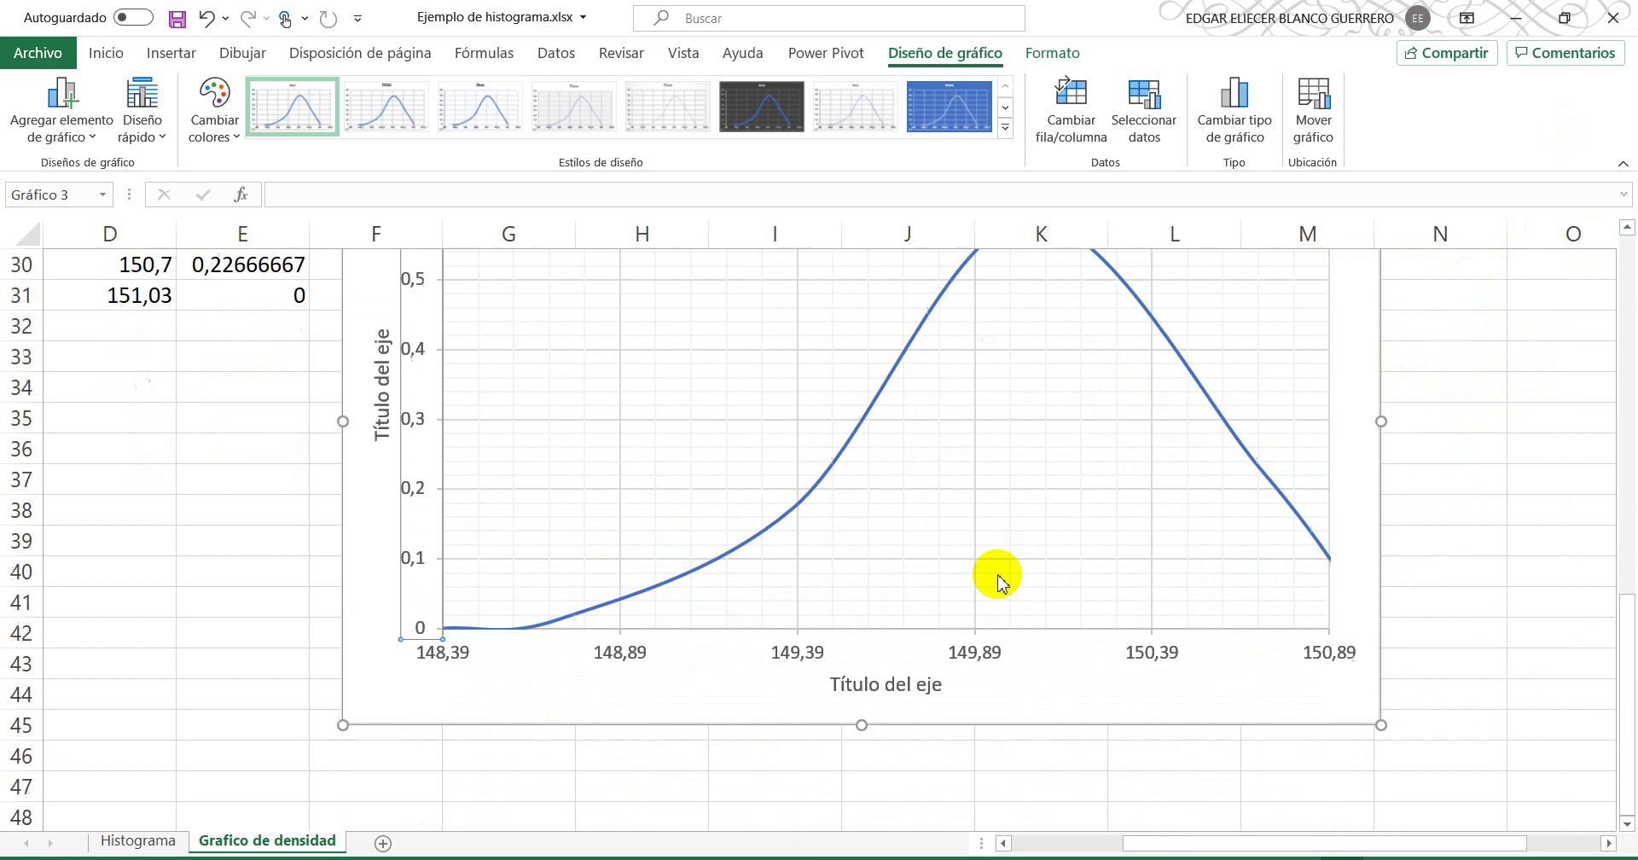
pyautogui.scroll(1, 853, 556)
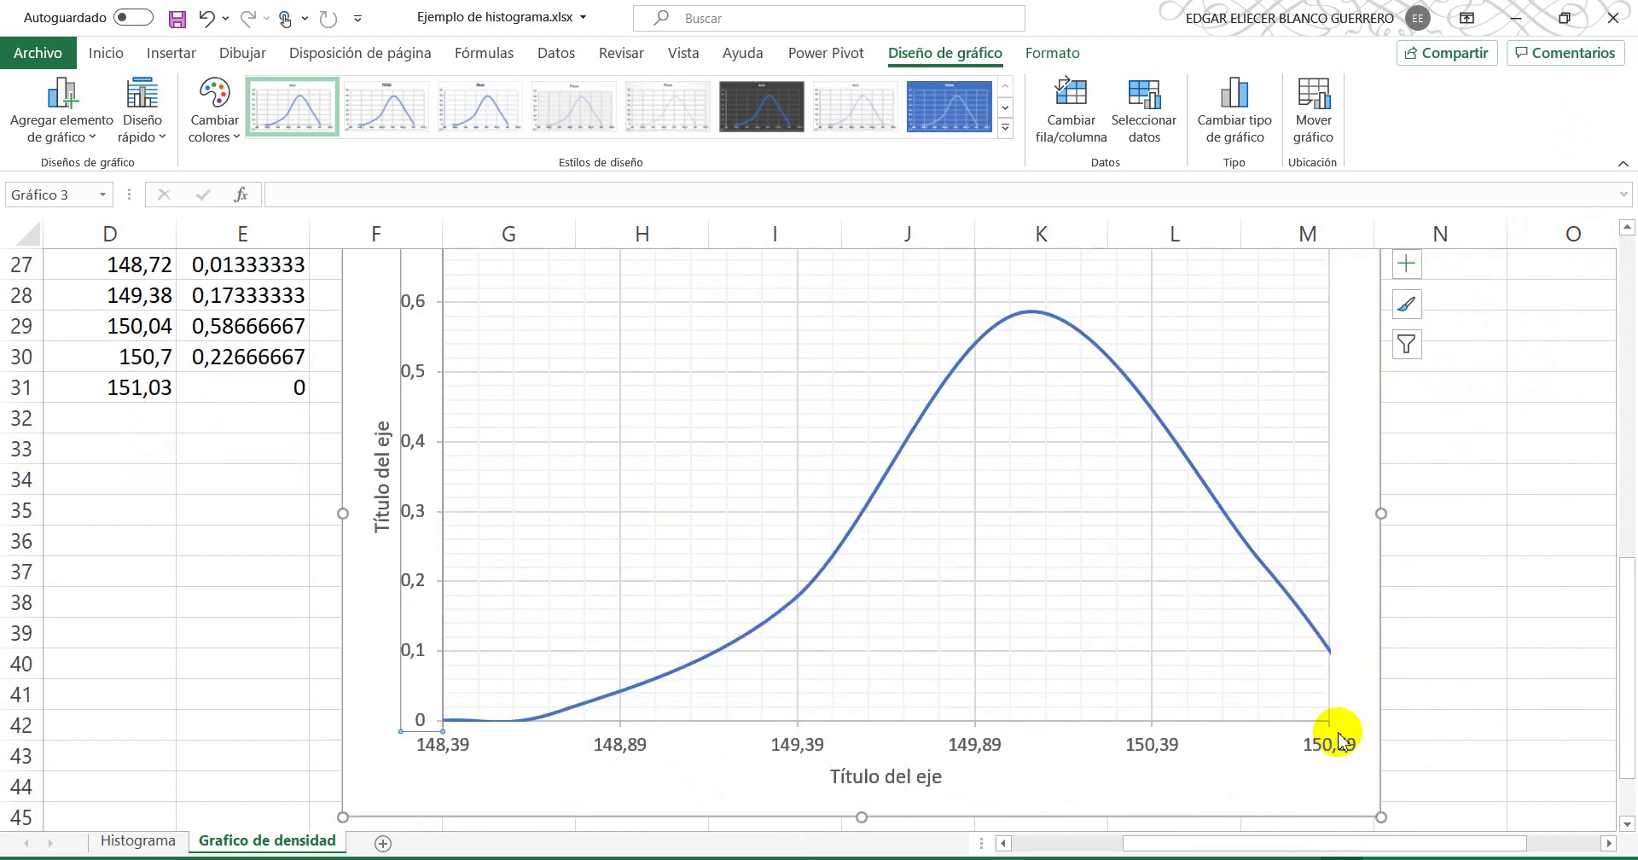
pyautogui.scroll(3, 1325, 692)
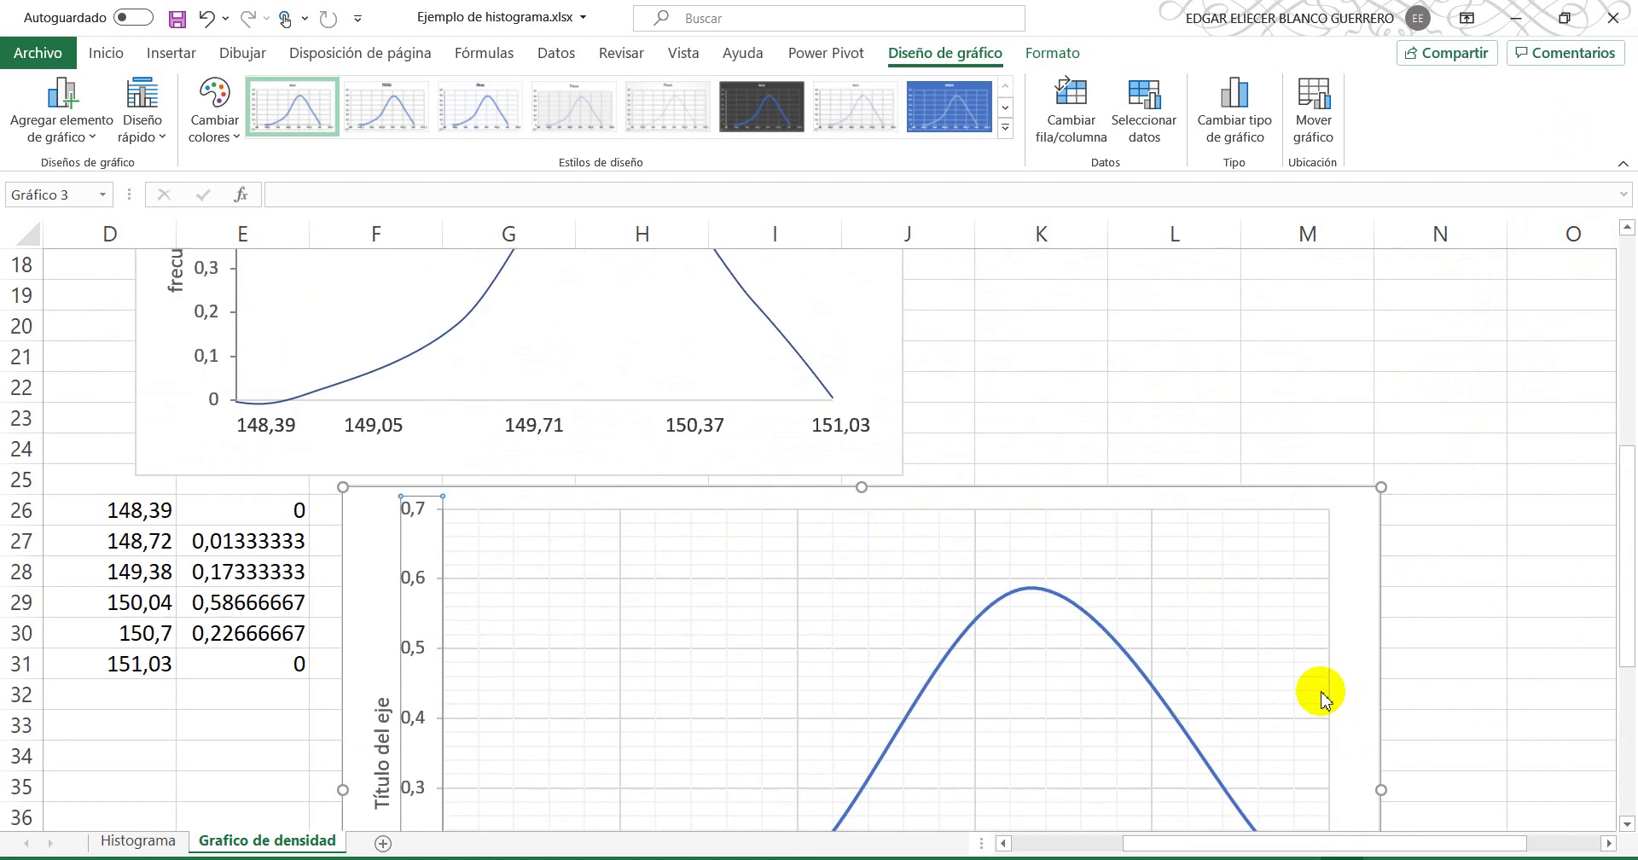
pyautogui.scroll(-1, 1325, 692)
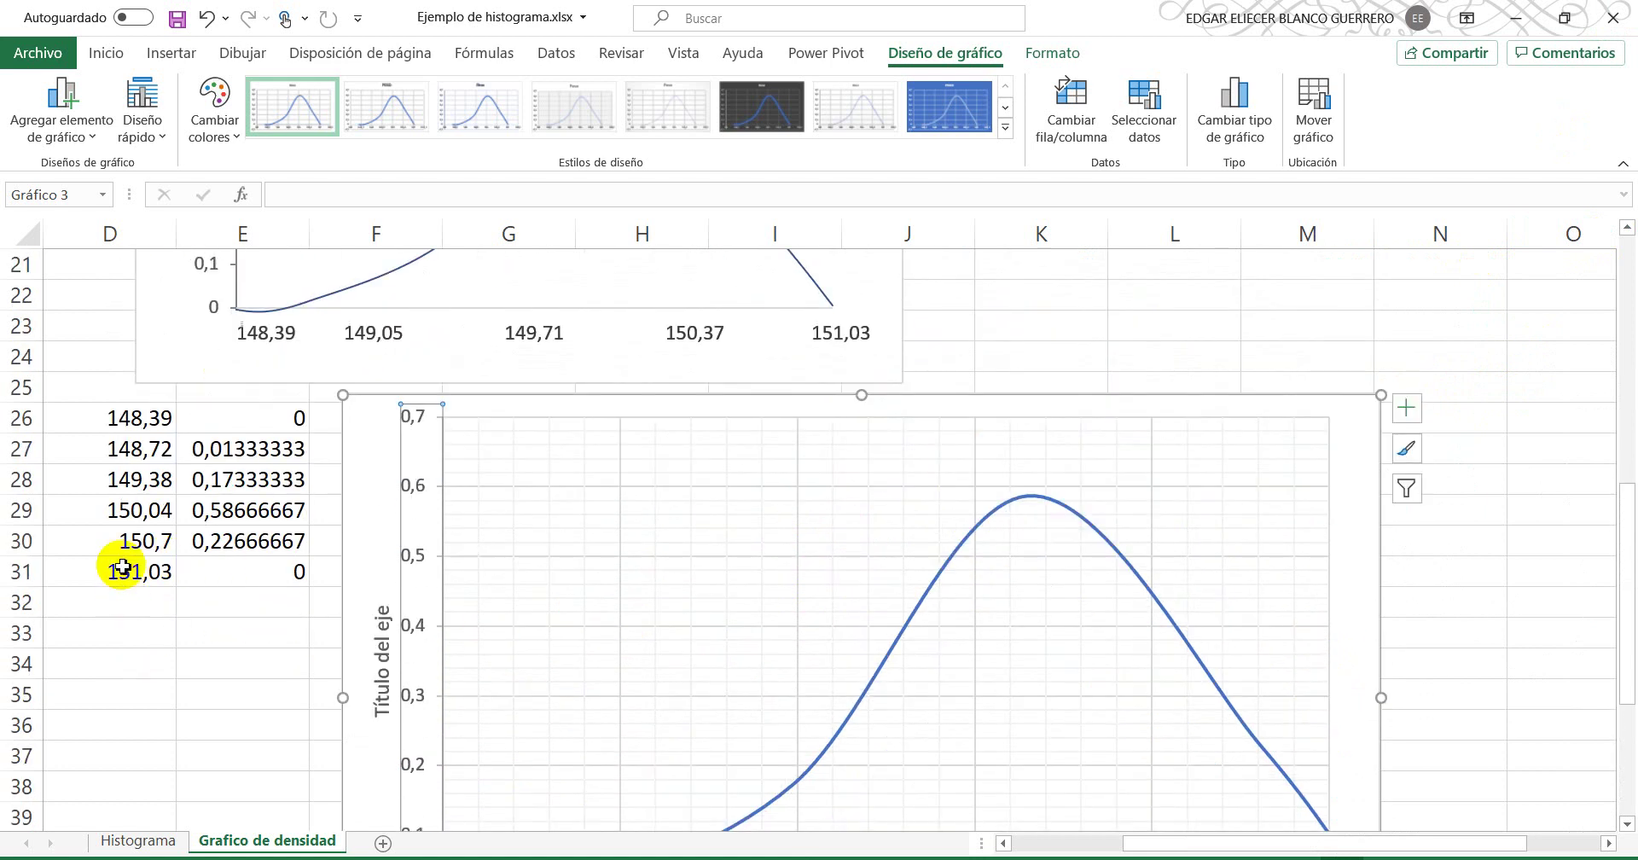
pyautogui.scroll(-3, 124, 567)
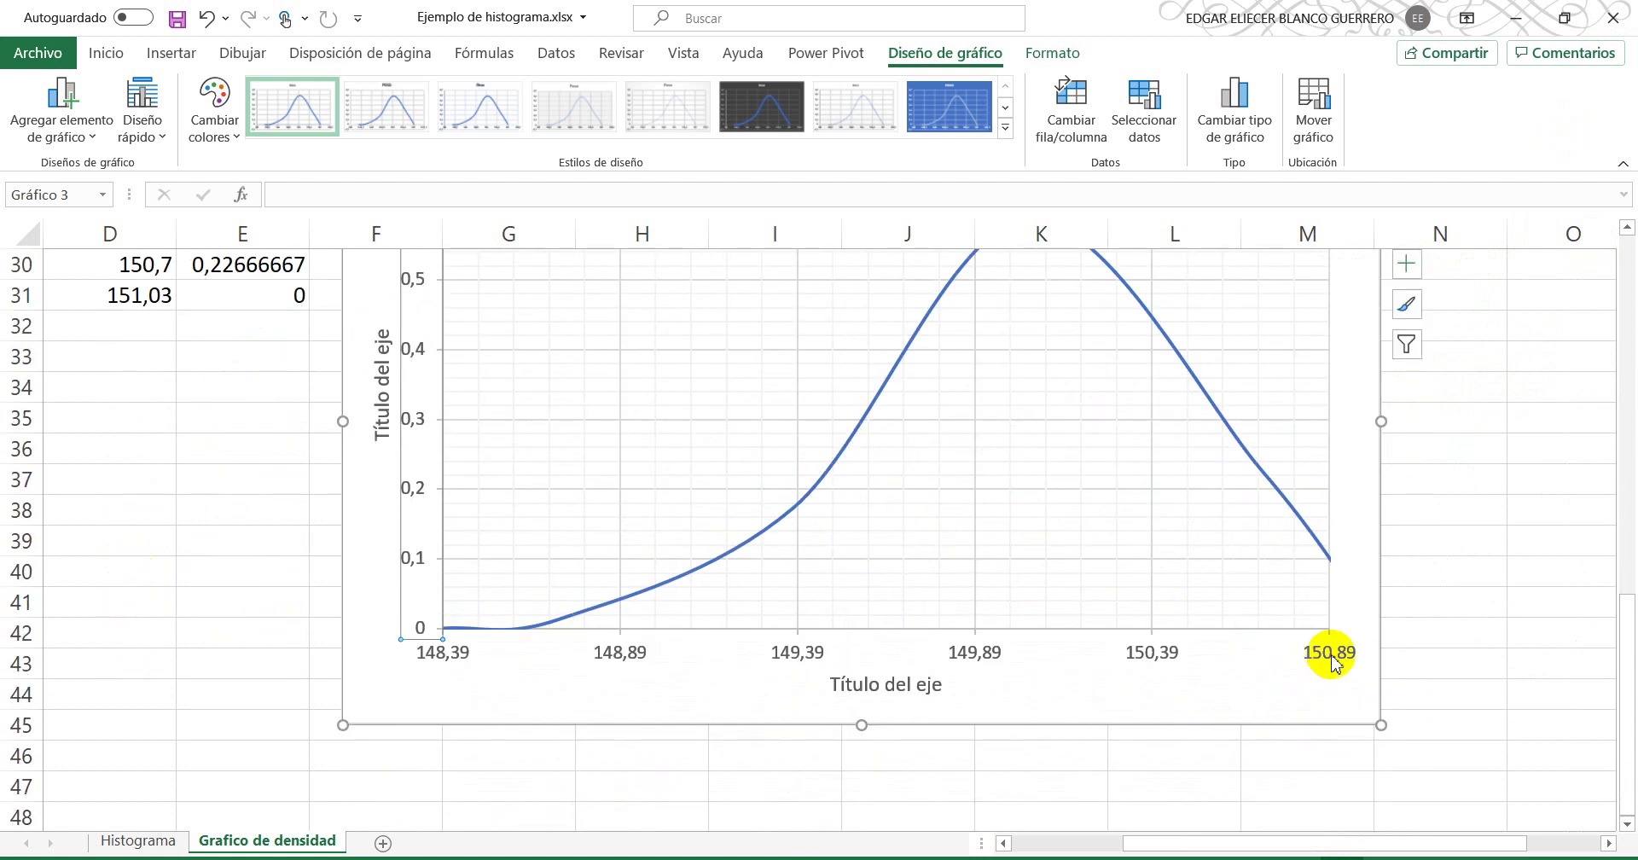
# Step: Set the maximum limit of the scatter chart's horizontal axis to 151,03, and finish formatting the axis
pyautogui.doubleClick(1331, 655)
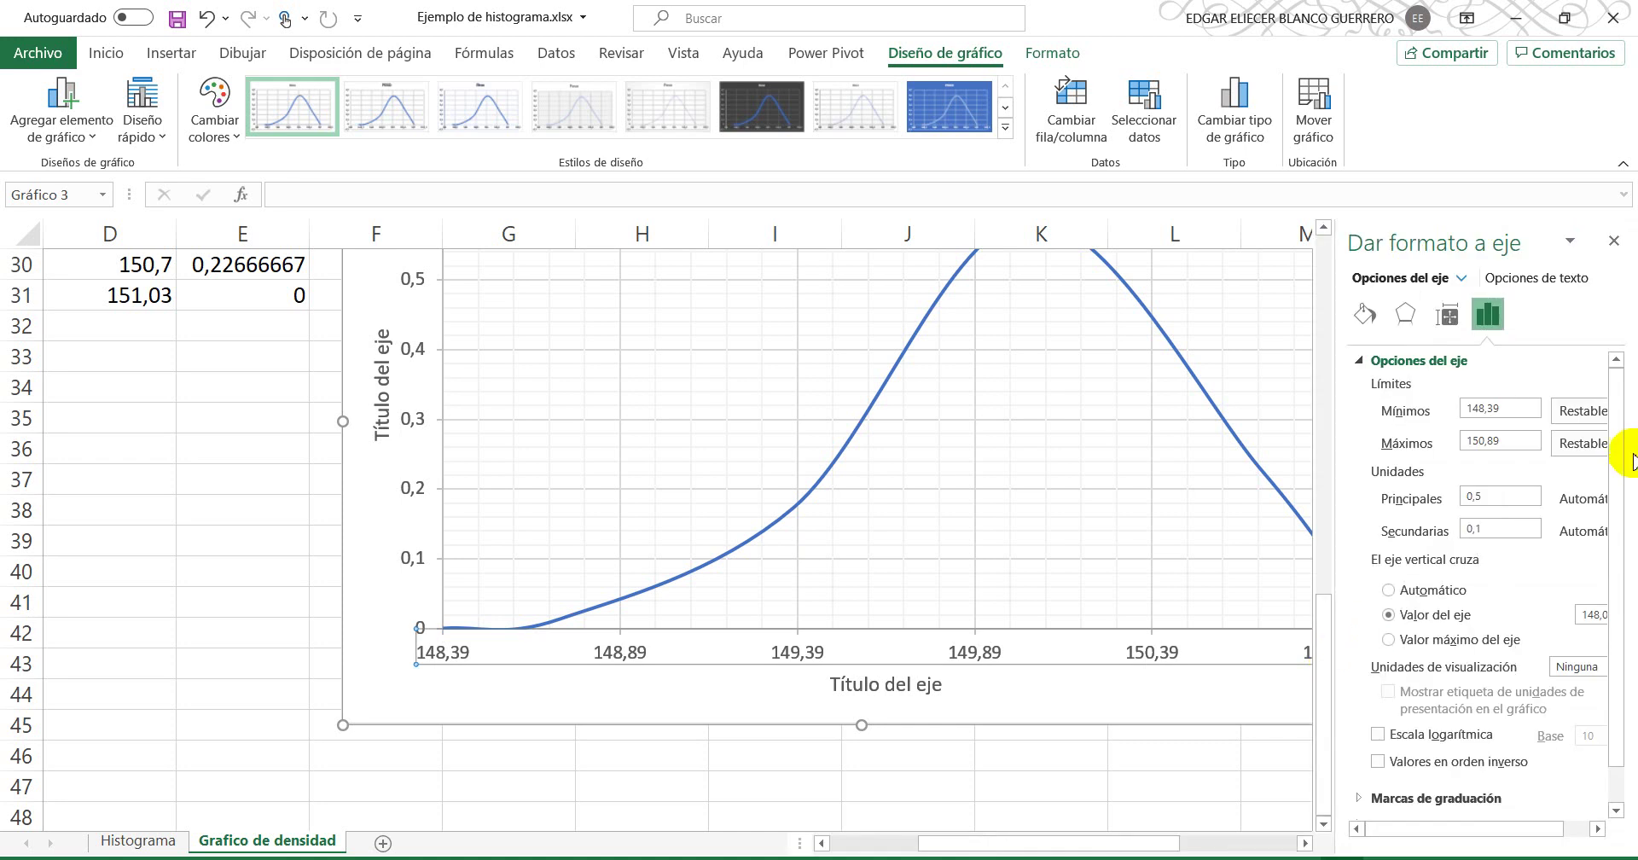
pyautogui.click(1500, 438)
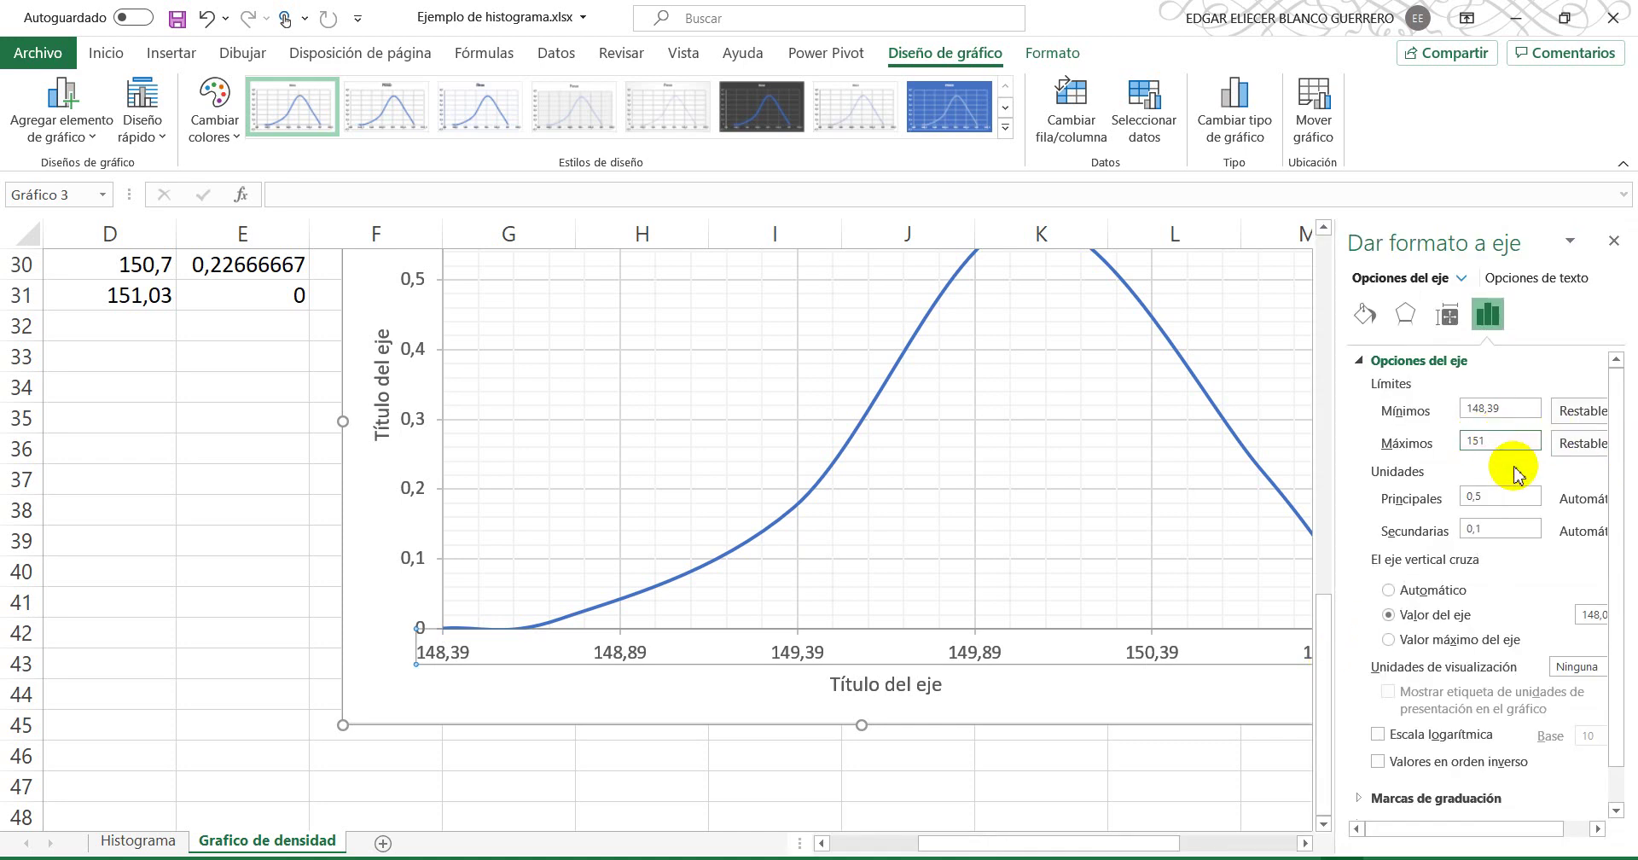
pyautogui.click(1514, 406)
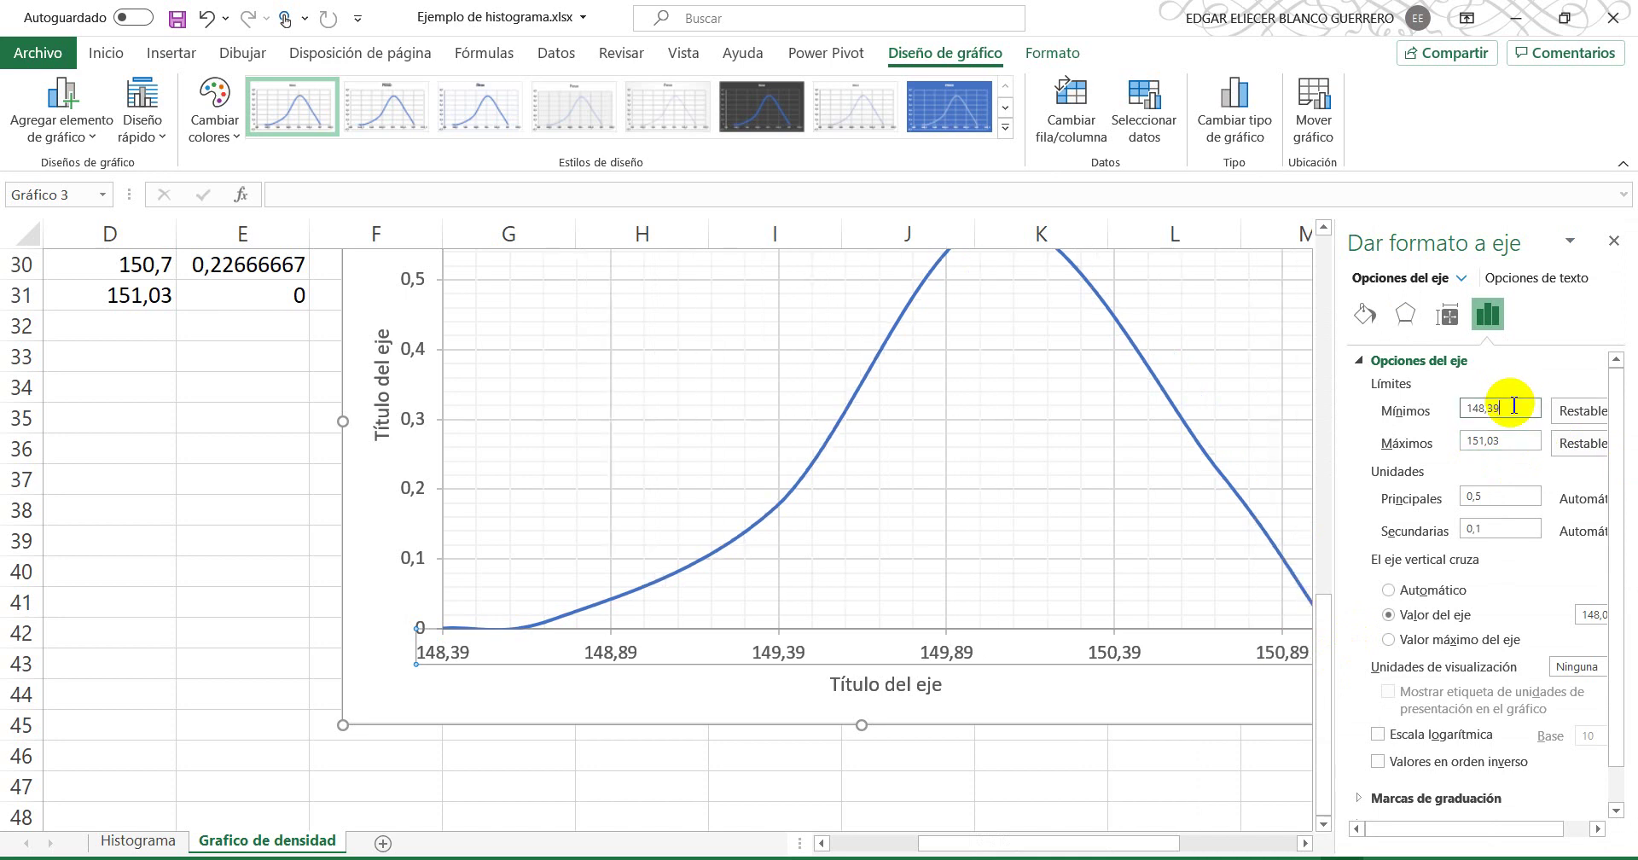
pyautogui.click(1613, 240)
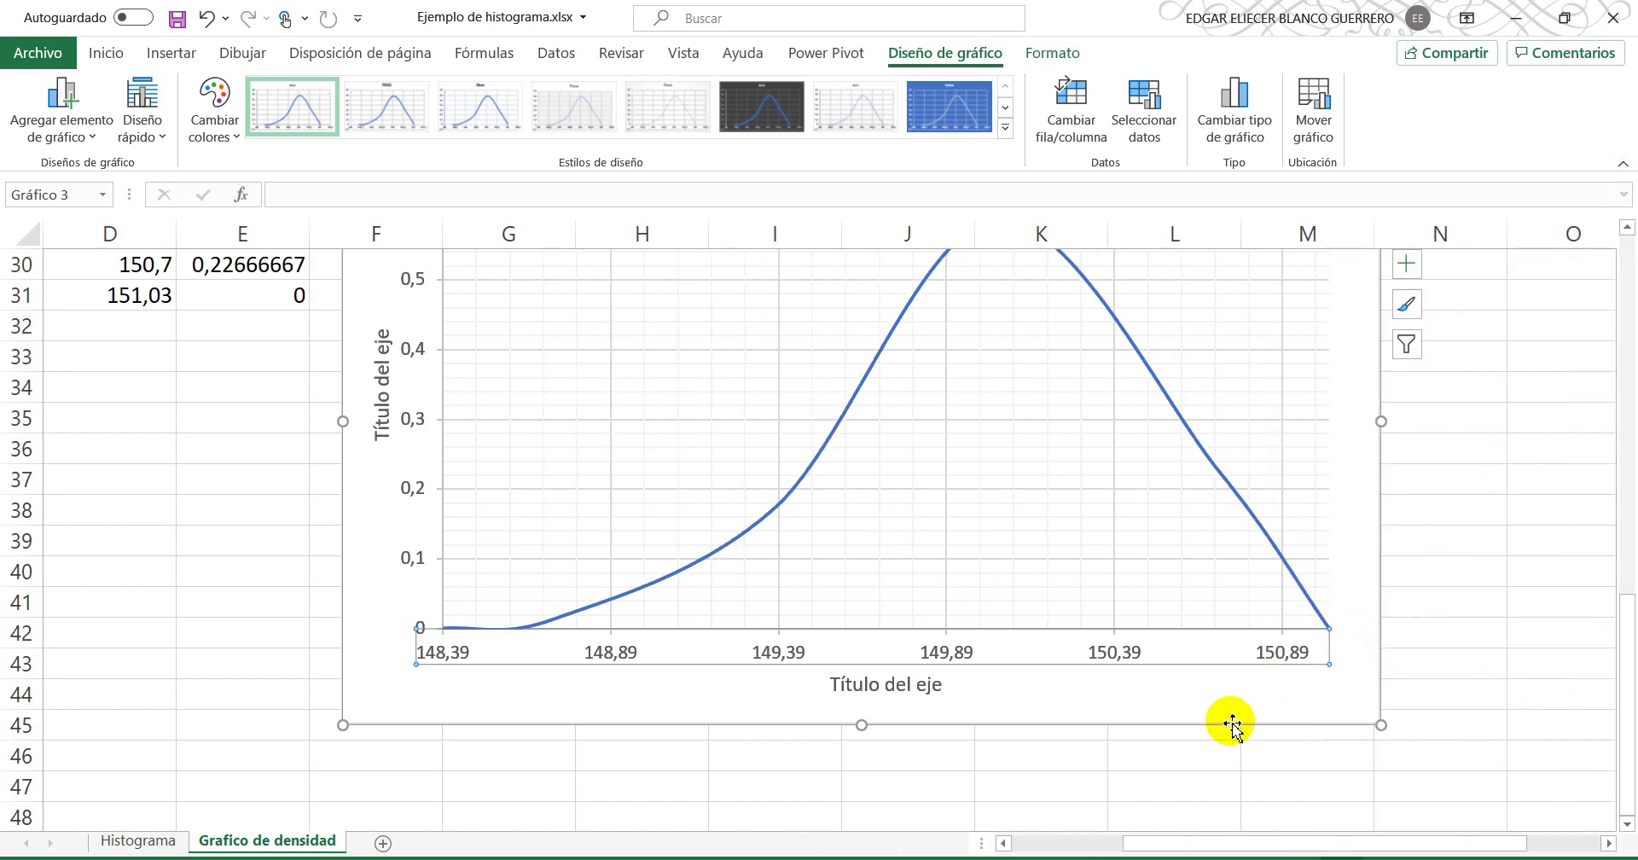
pyautogui.click(794, 768)
pyautogui.scroll(2, 523, 706)
pyautogui.scroll(-3, 376, 654)
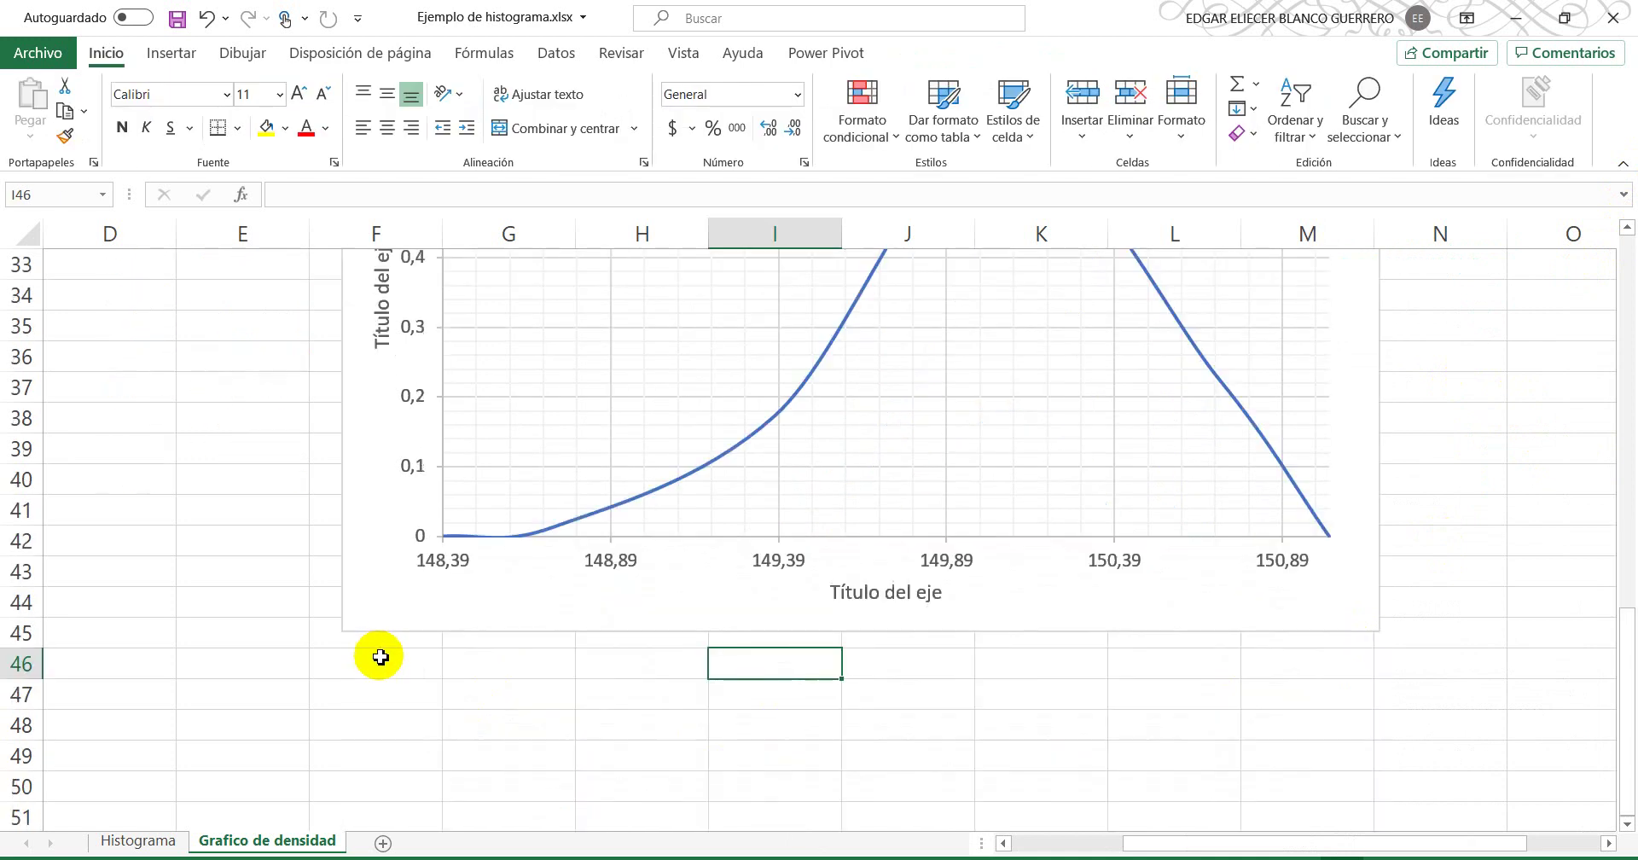
pyautogui.scroll(7, 376, 654)
pyautogui.scroll(-6, 381, 658)
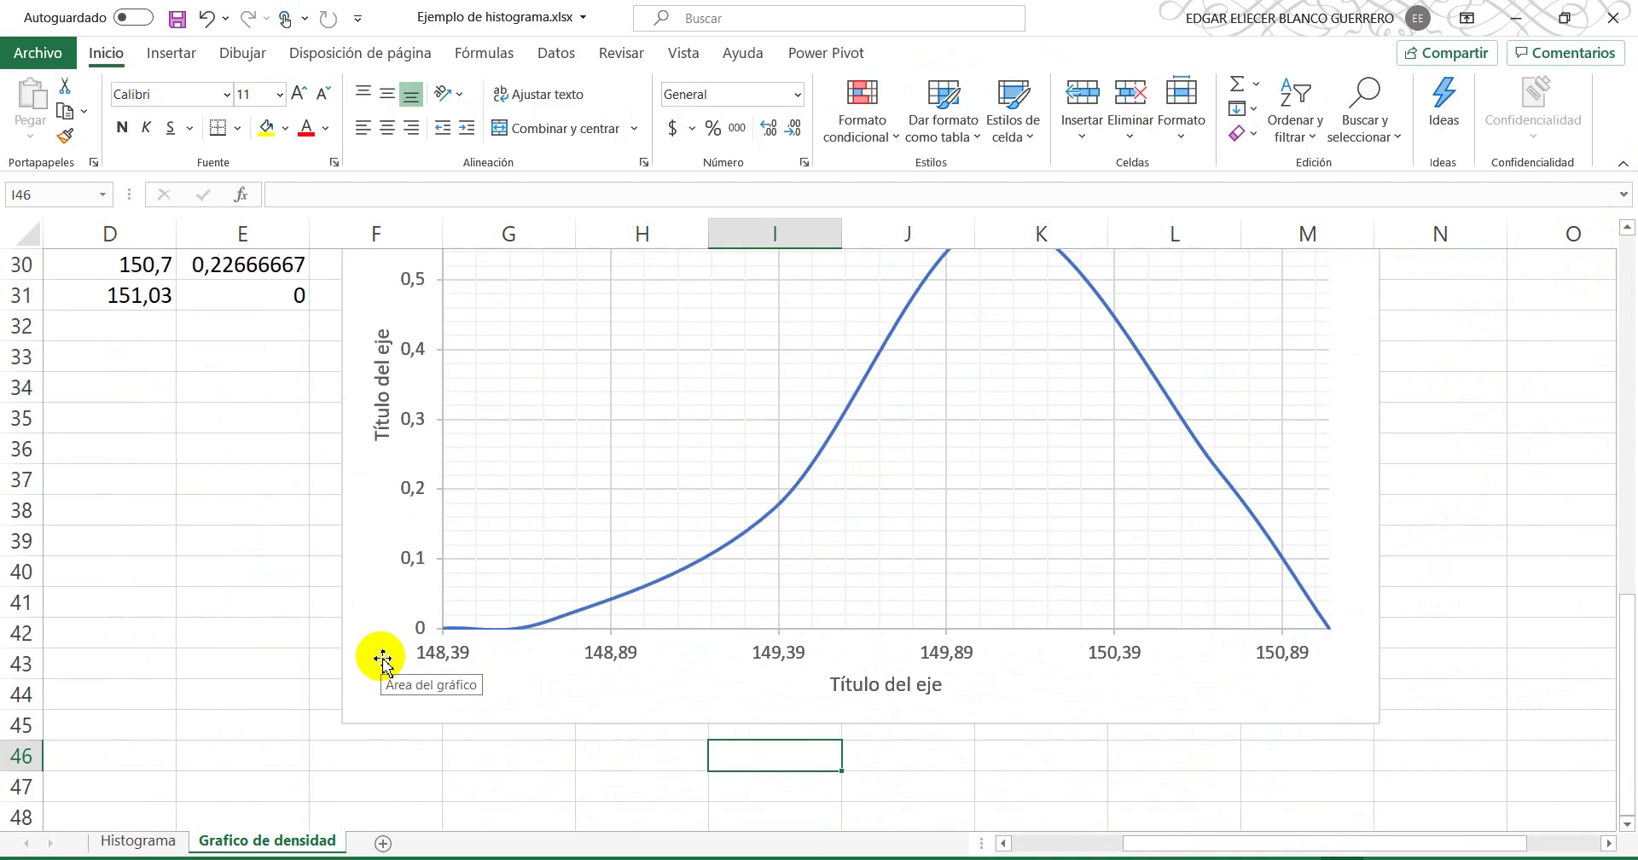
# Step: Replace the placeholder title of the scatter chart's vertical axis with "frecuencias", and finish formatting the title
pyautogui.scroll(2, 382, 652)
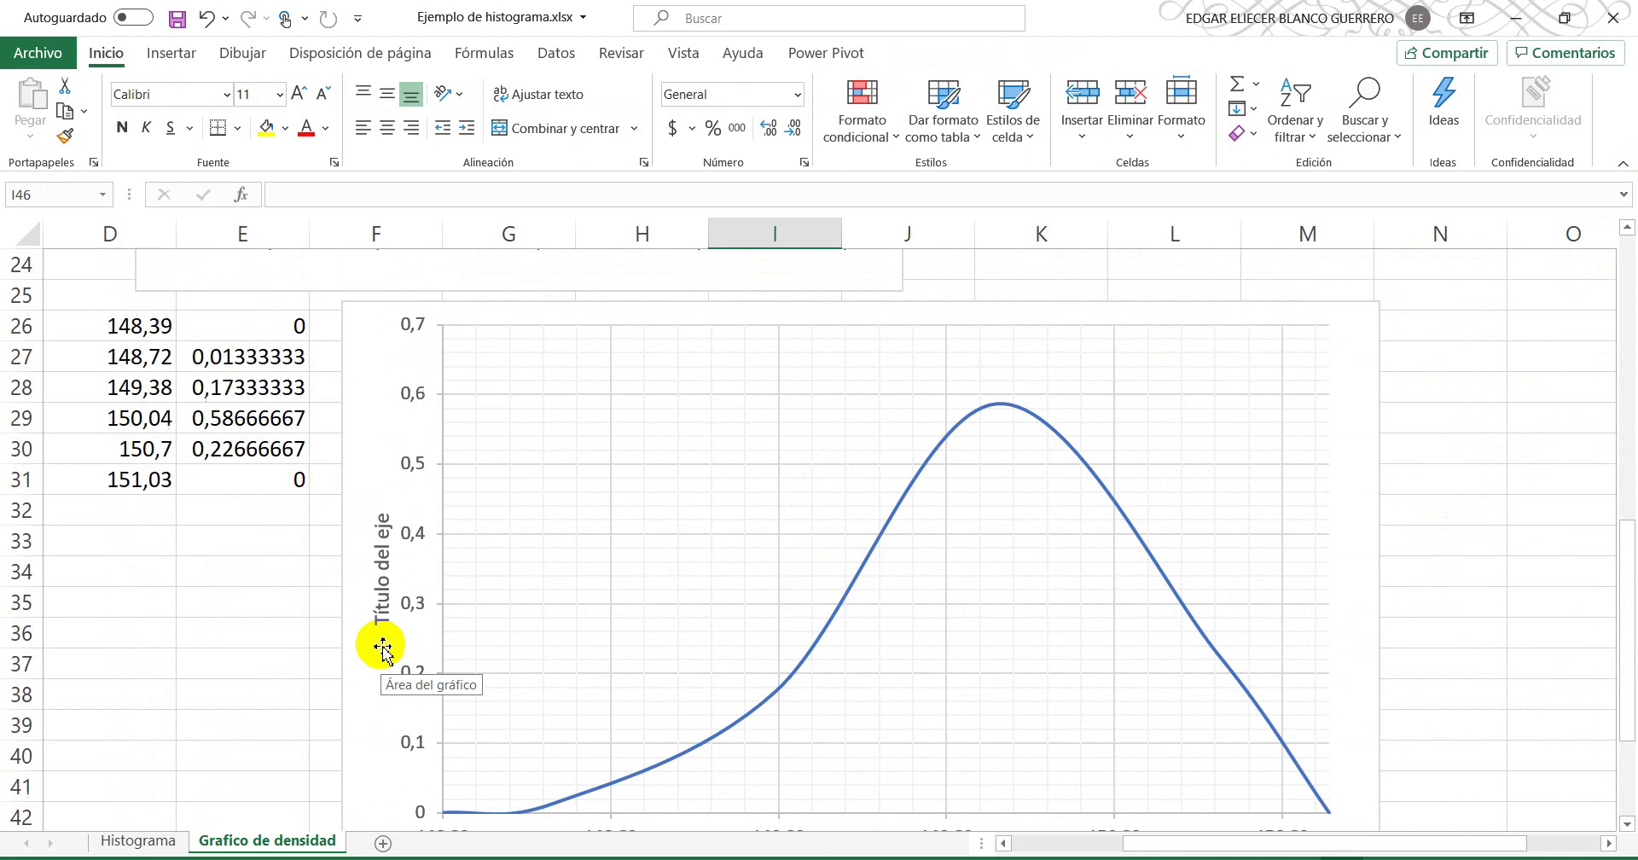
pyautogui.scroll(-1, 424, 602)
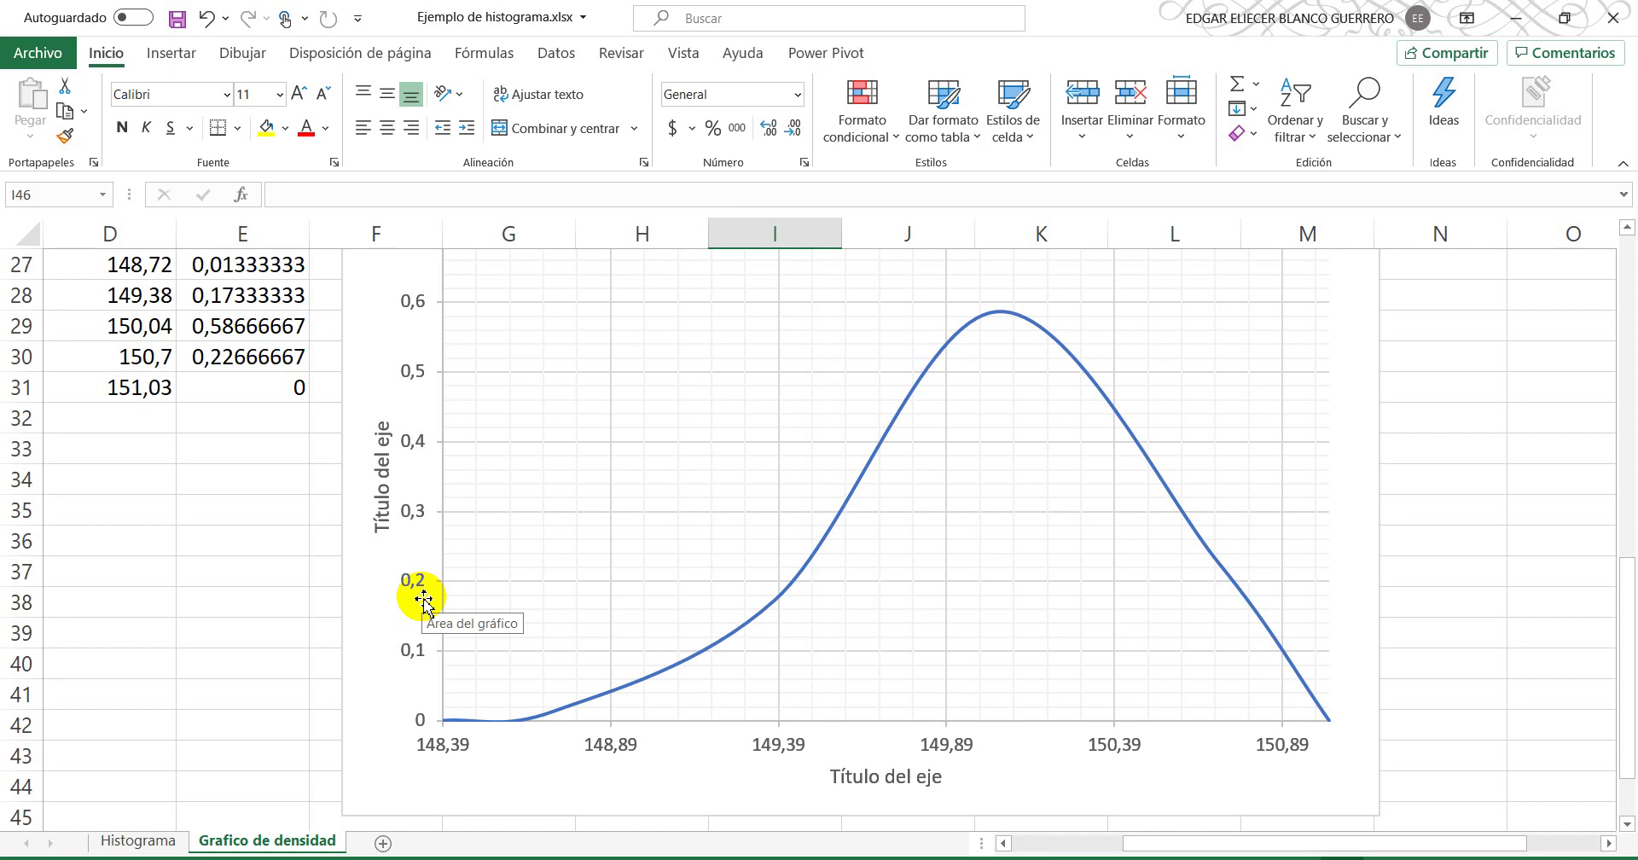
pyautogui.doubleClick(385, 498)
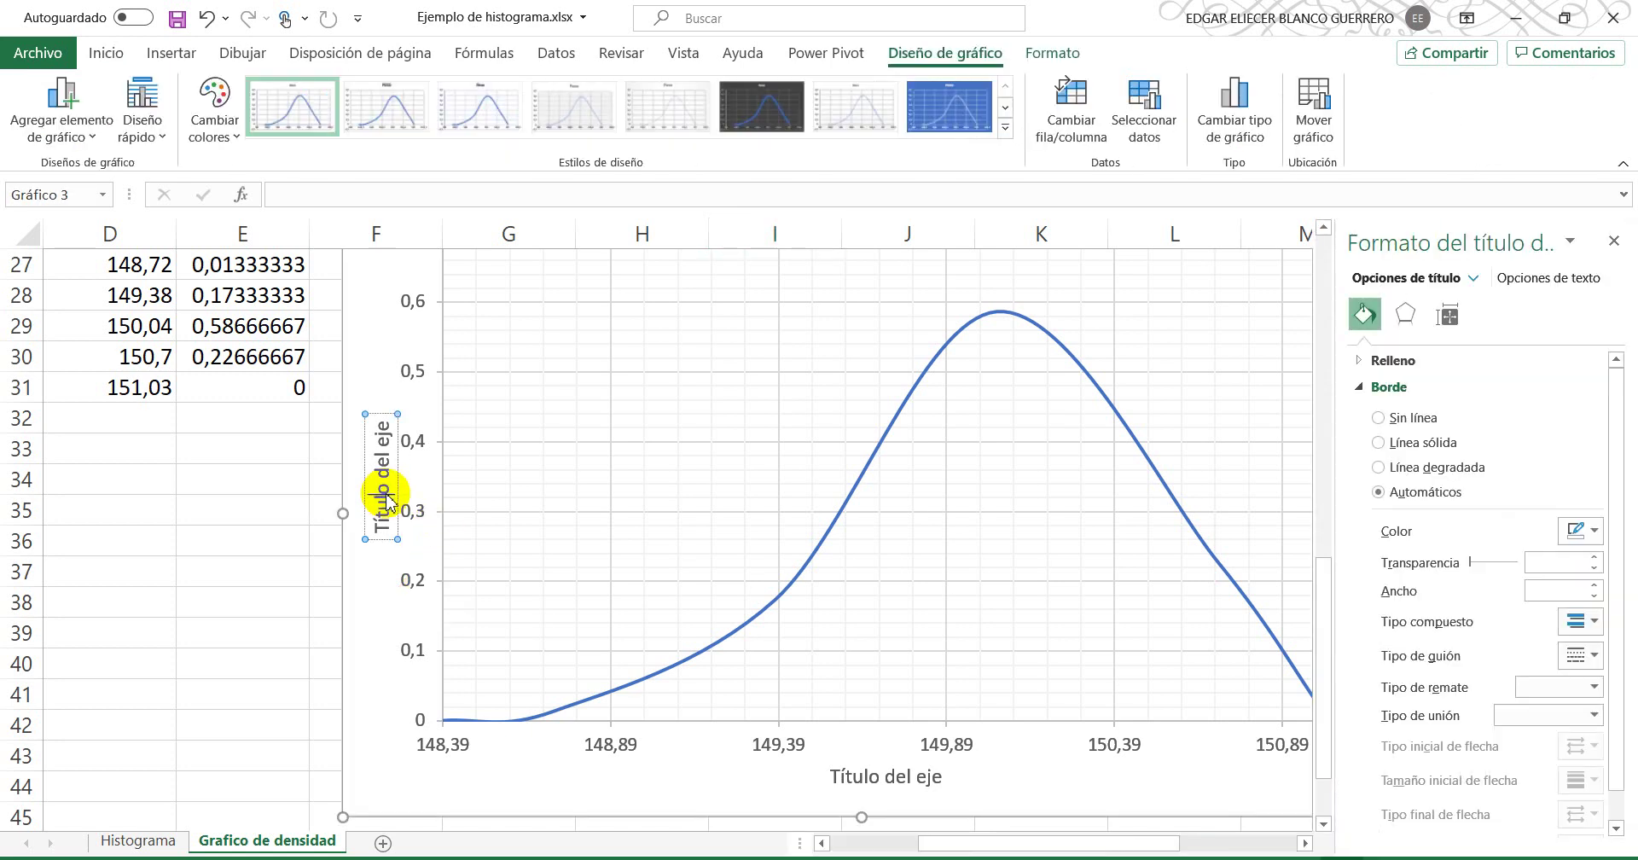
pyautogui.doubleClick(386, 499)
pyautogui.tripleClick(386, 499)
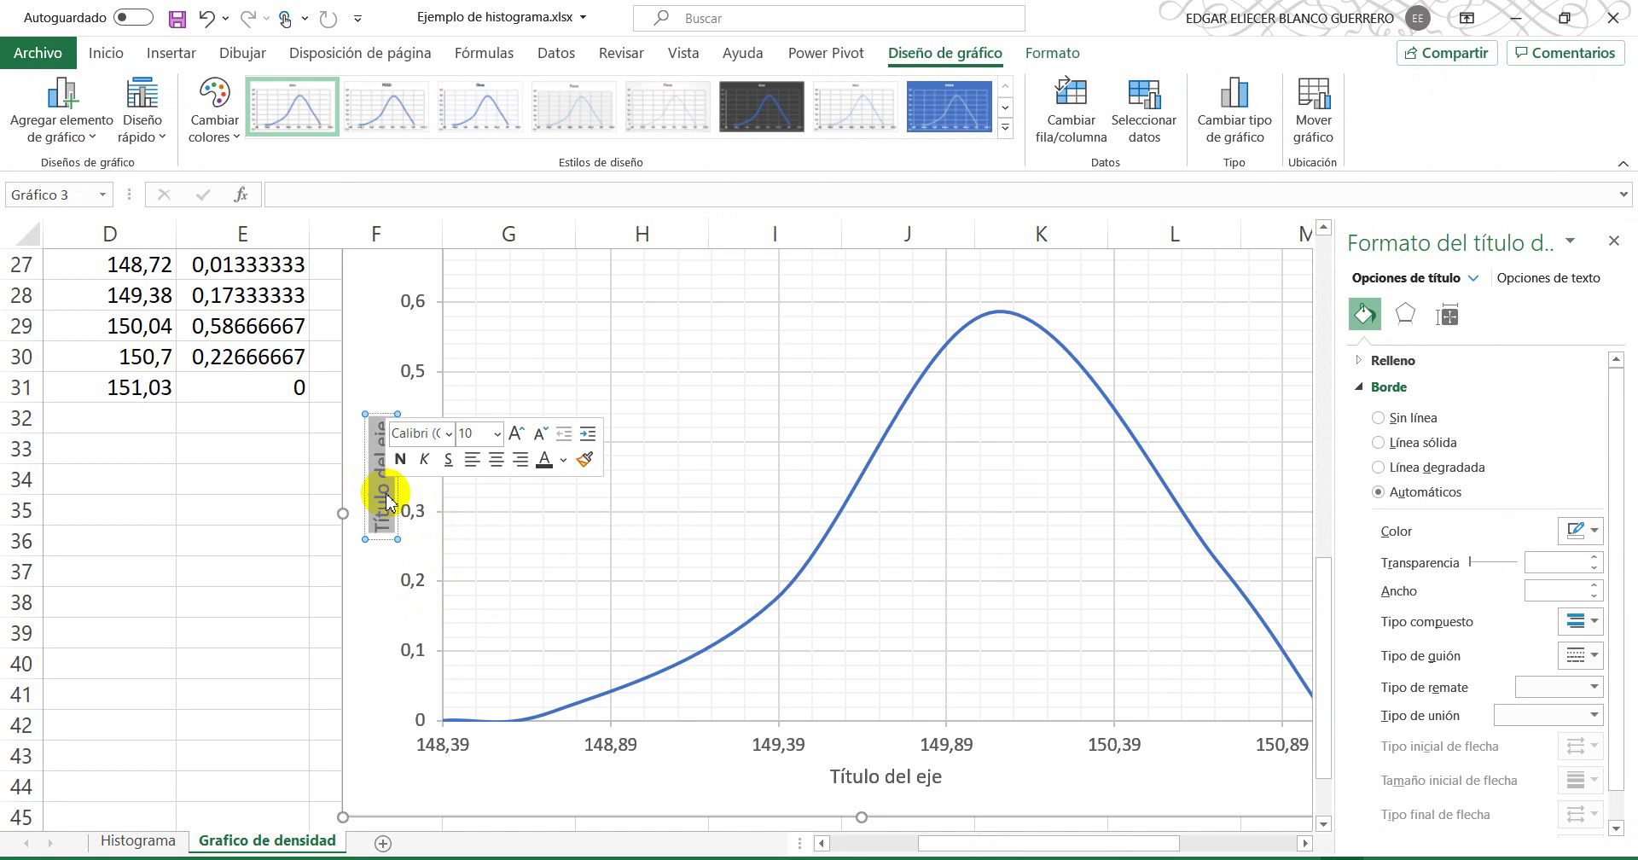
pyautogui.press('Delete')
pyautogui.write('frecuencias')
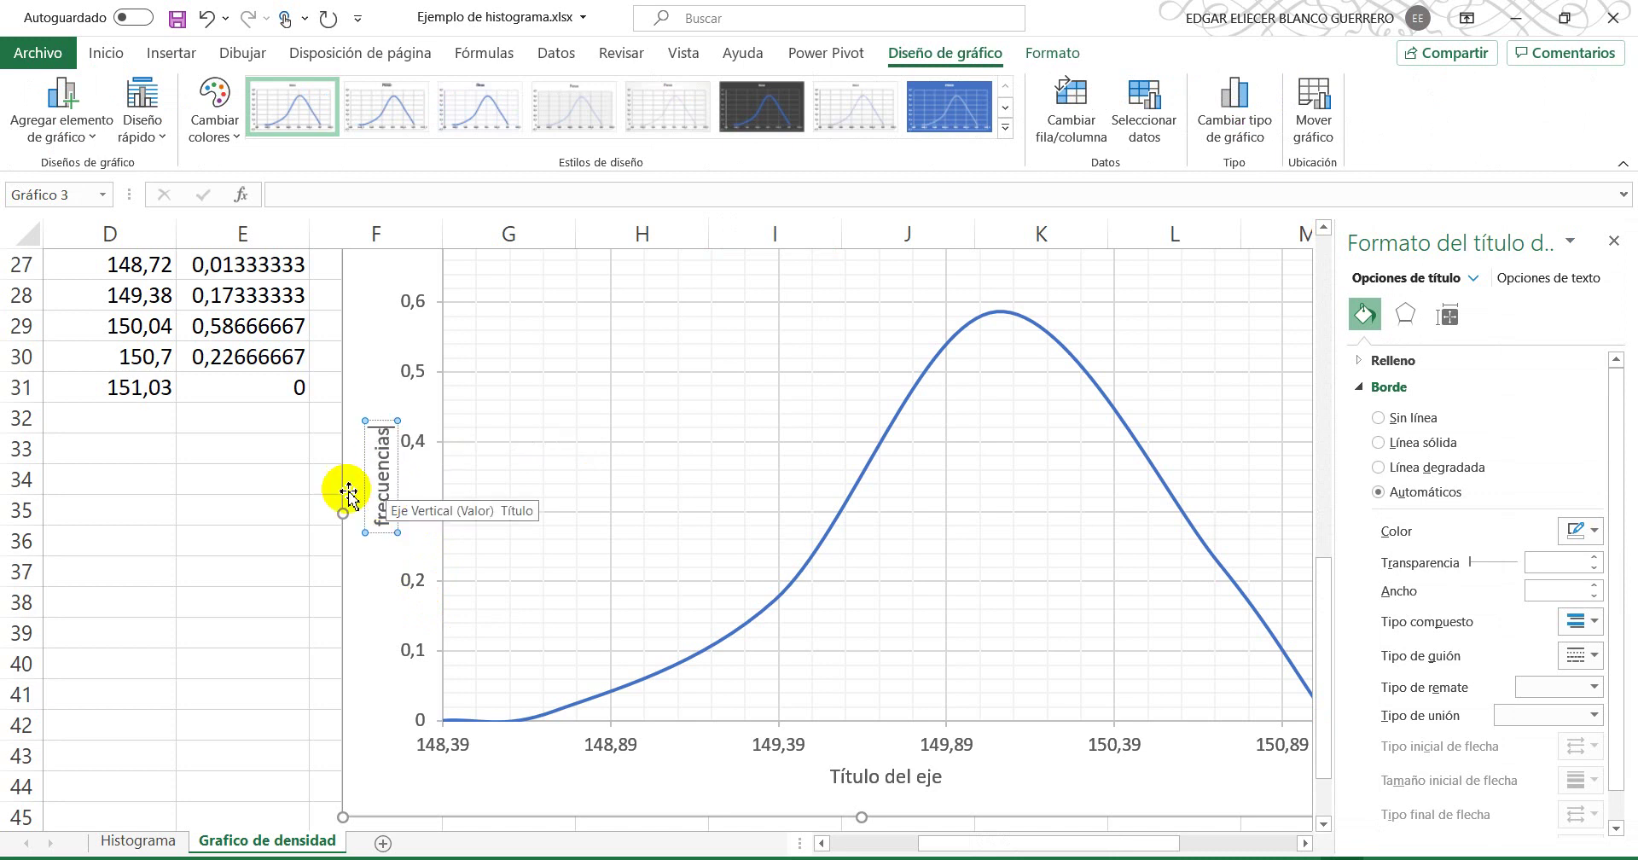
pyautogui.click(293, 541)
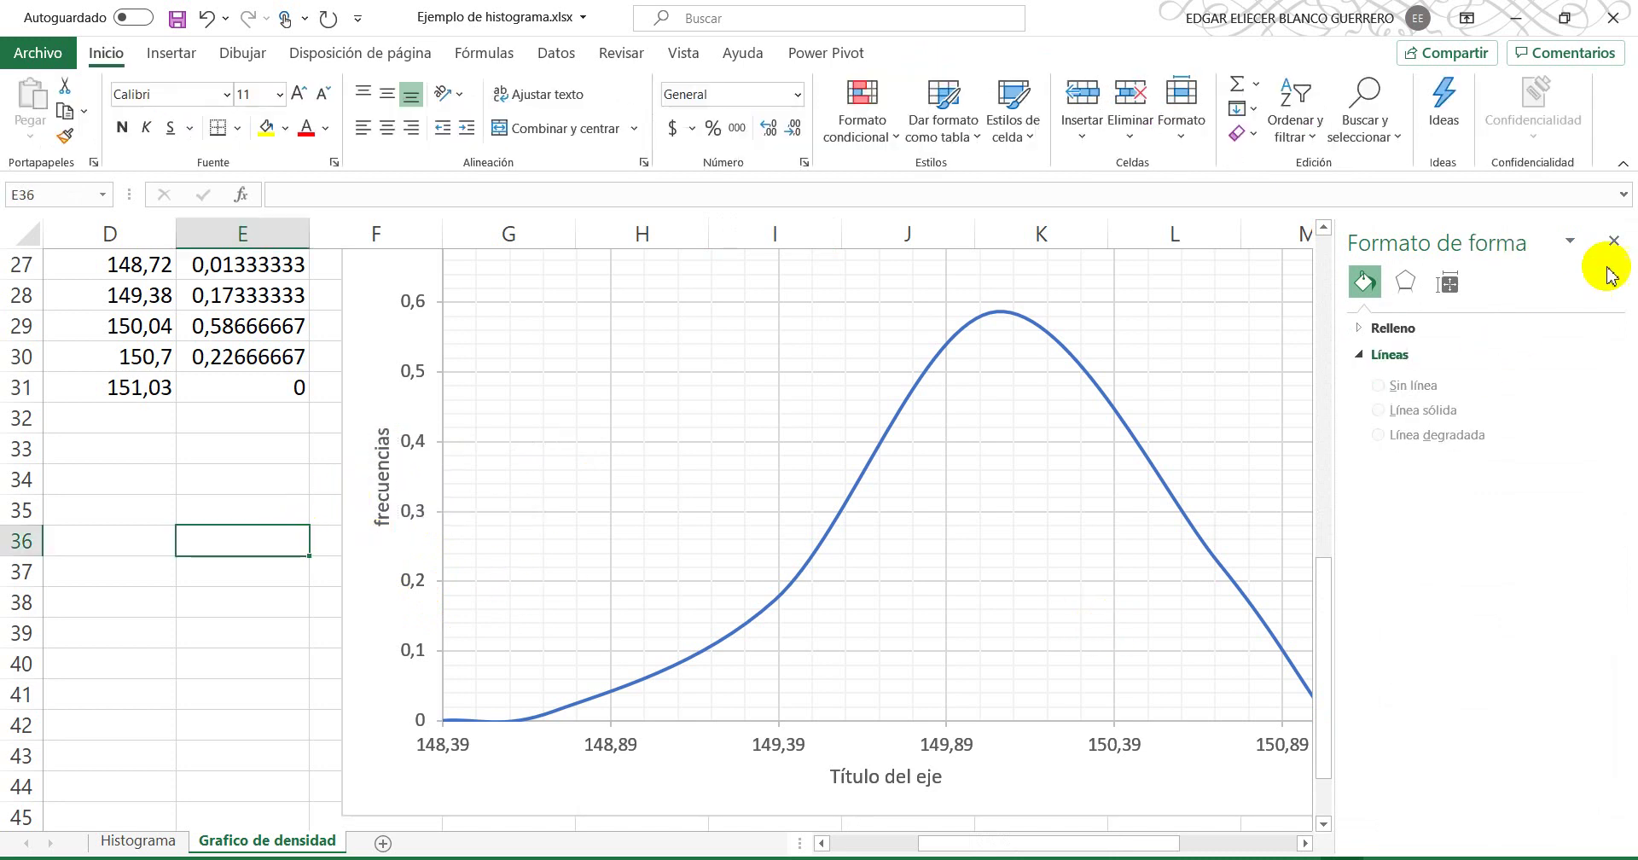
pyautogui.click(1613, 241)
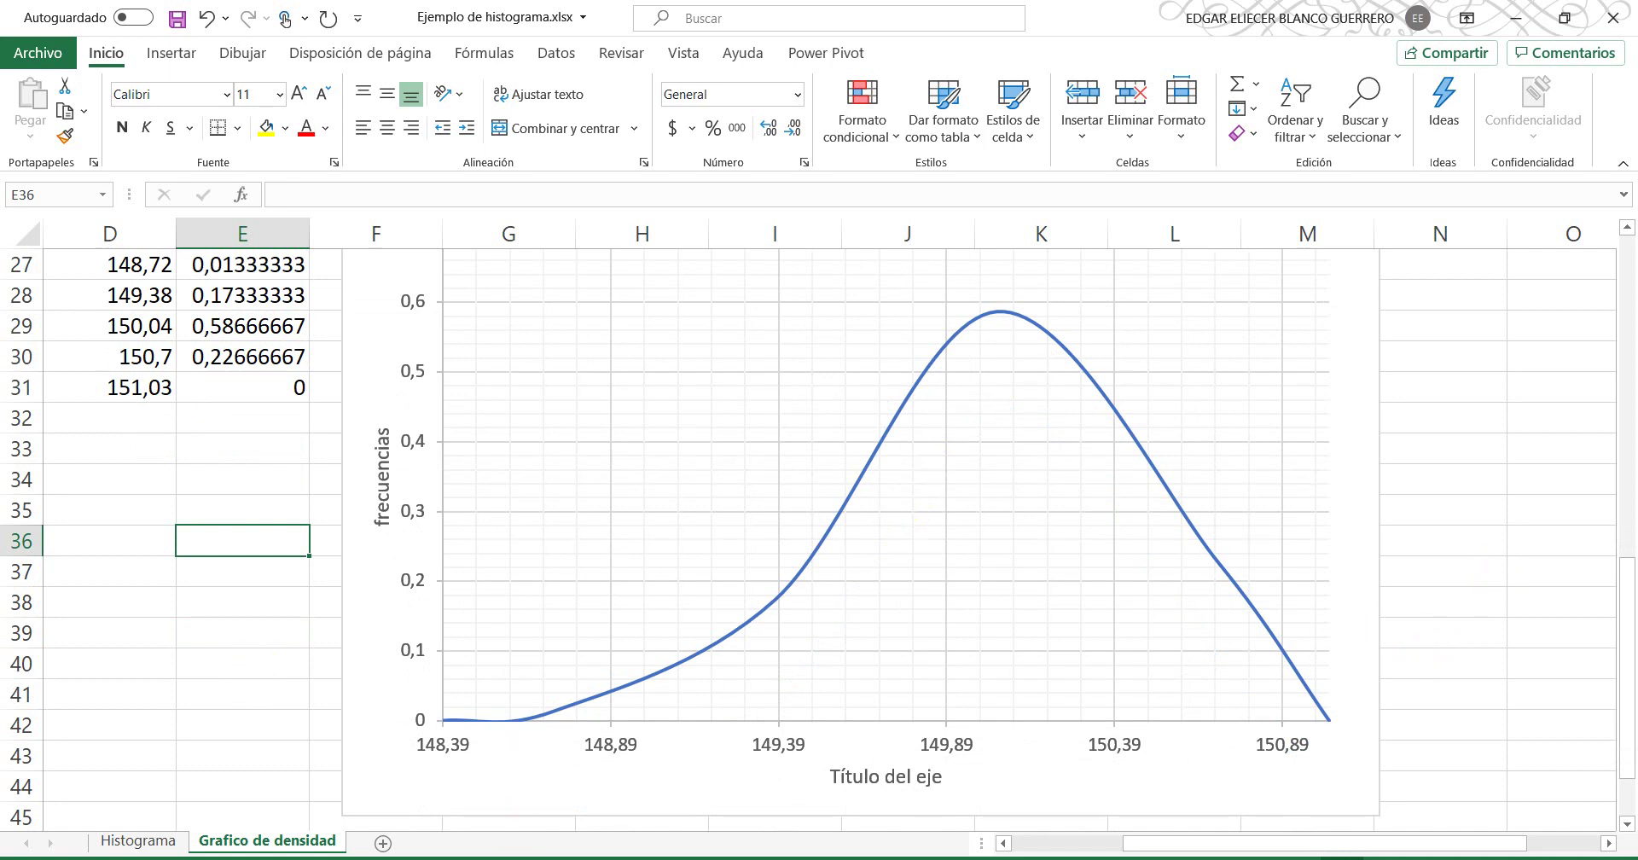
# Step: Switch to the Analisis de forma1 PDF in Acrobat Reader and examine the symmetric normal curves and the curves with differing peakedness
pyautogui.hotkey('alt', 'Tab')
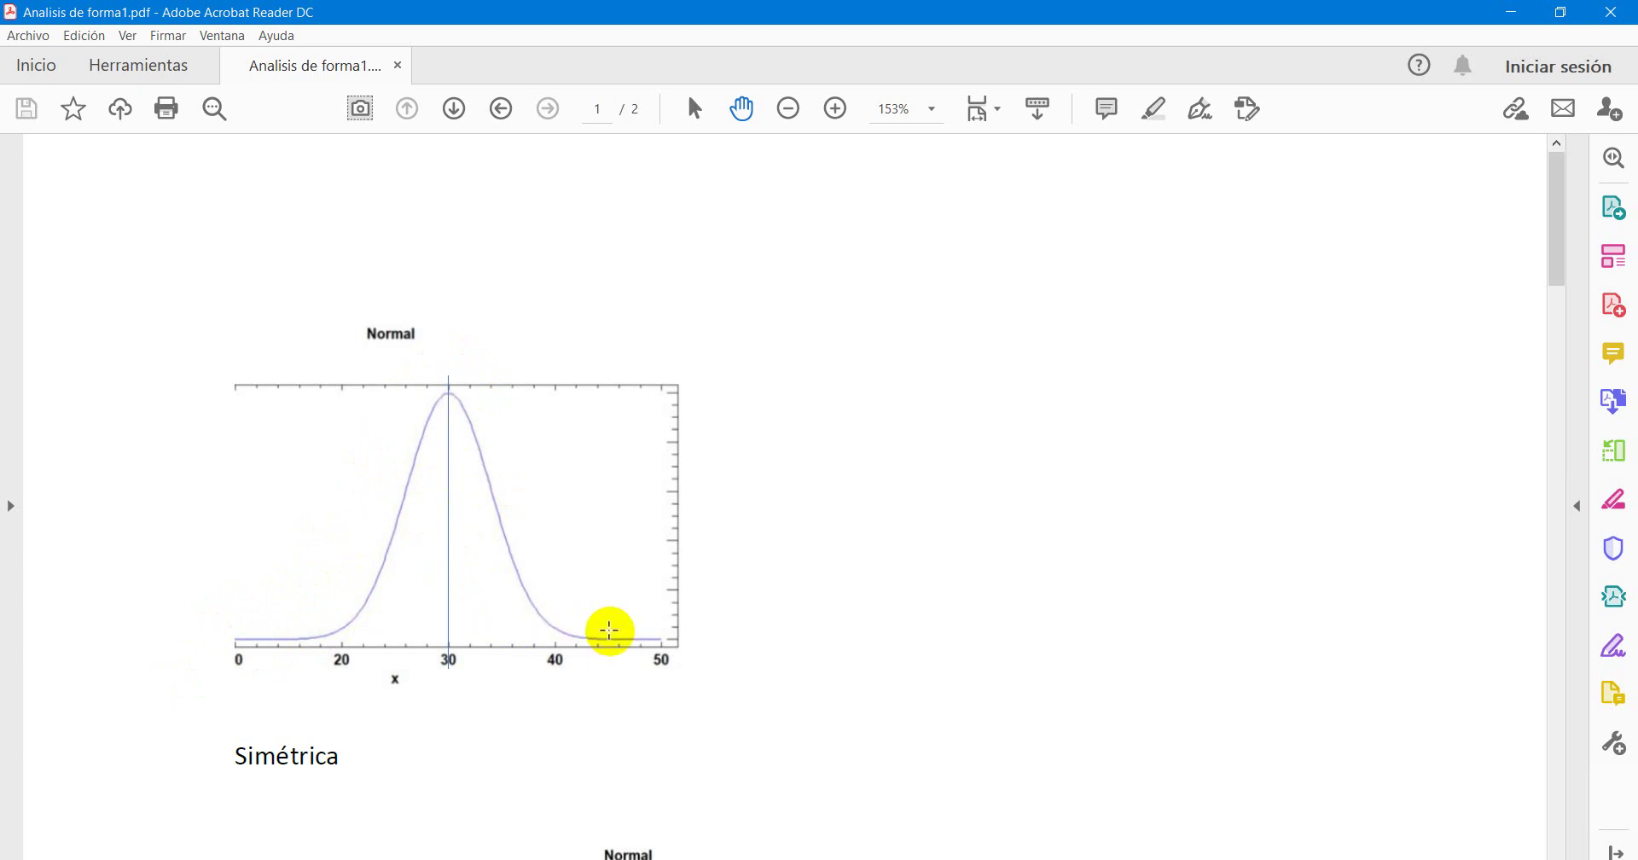
pyautogui.scroll(-2, 428, 589)
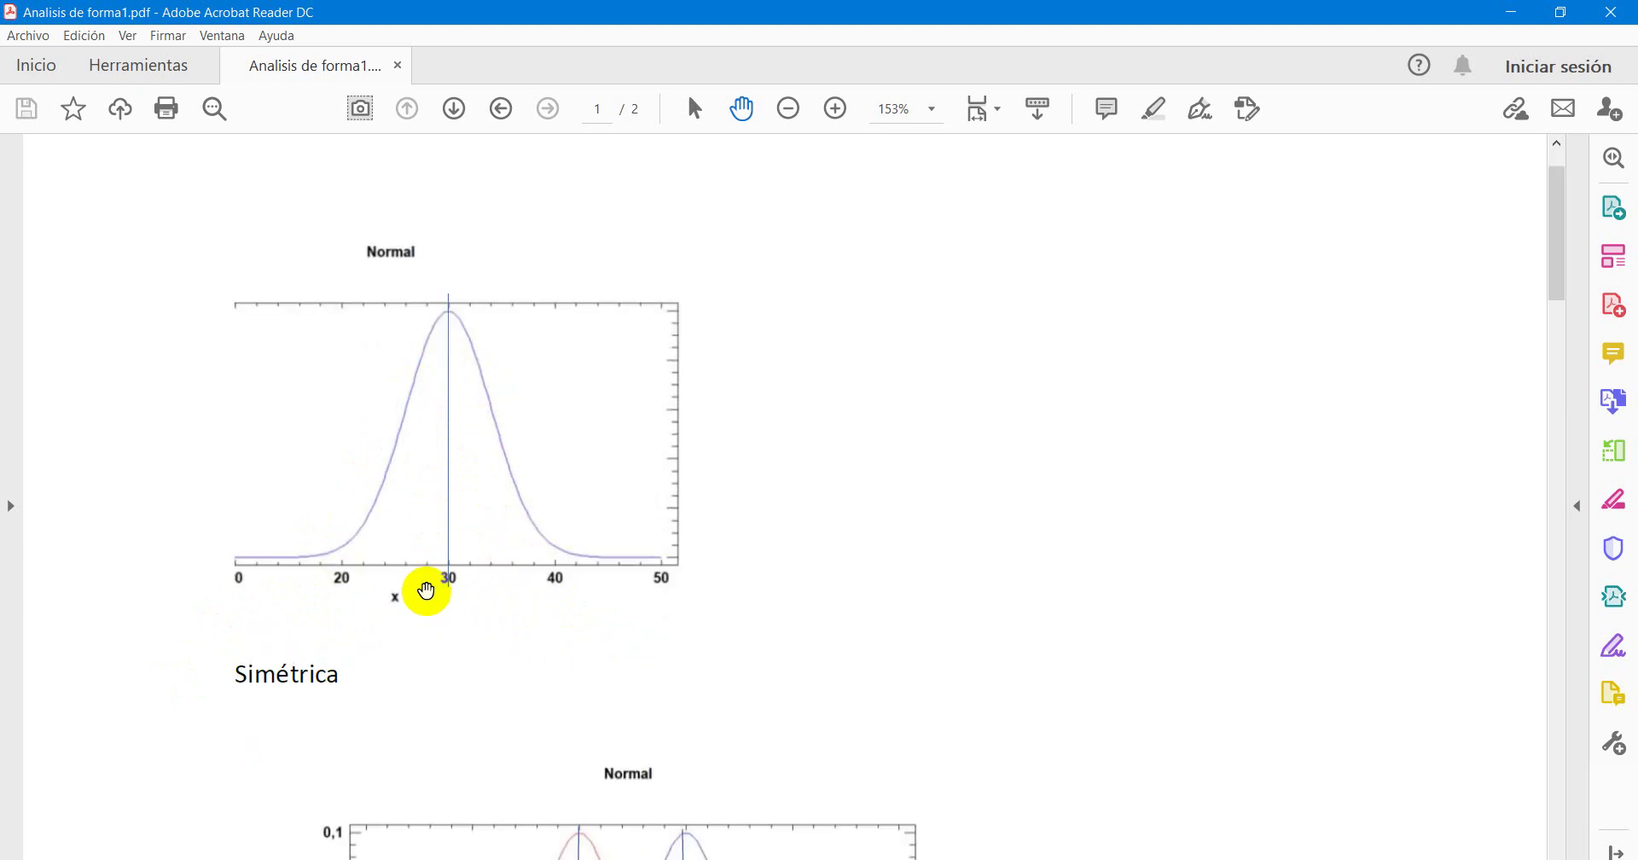
pyautogui.scroll(-3, 425, 590)
pyautogui.scroll(-8, 426, 591)
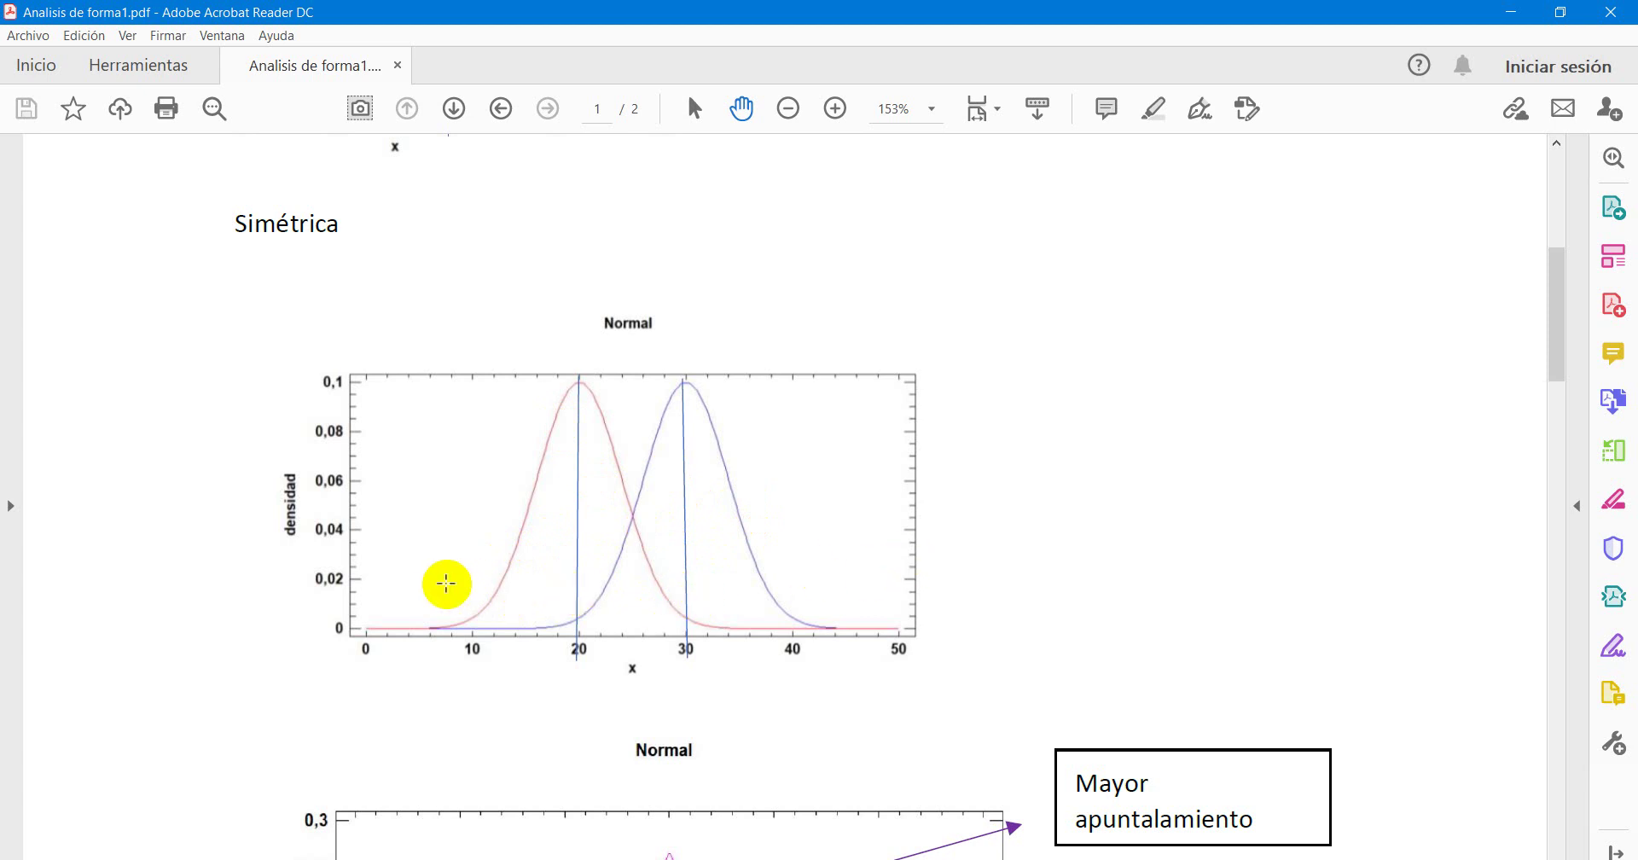
pyautogui.scroll(-11, 184, 555)
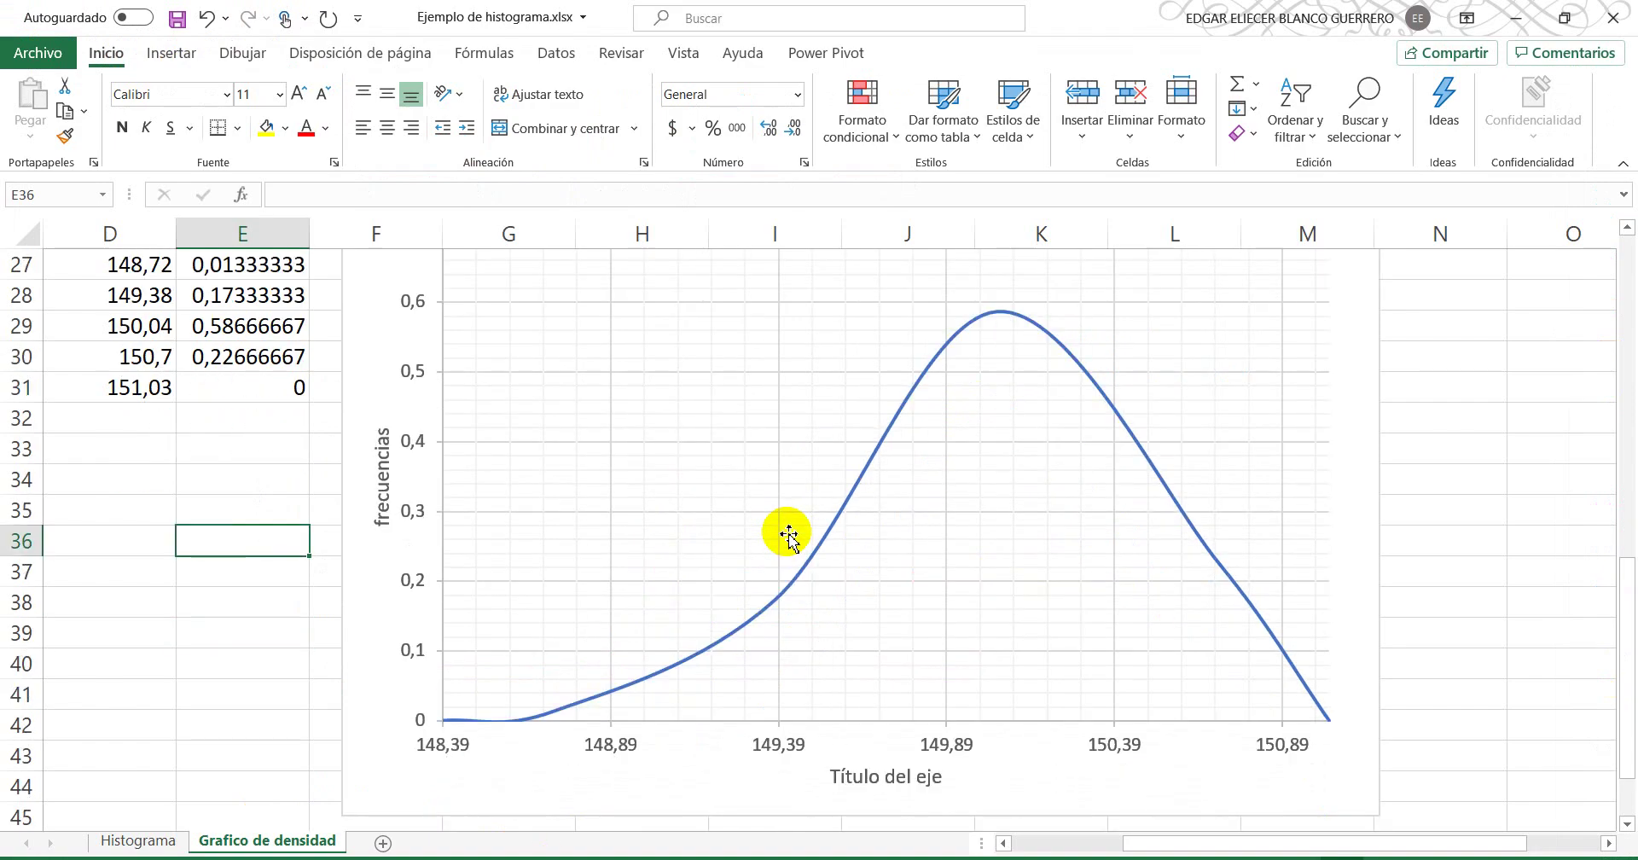
# Step: Switch back to the Excel workbook and set the density chart's horizontal axis title to "Peso"
pyautogui.click(880, 776)
pyautogui.tripleClick(874, 778)
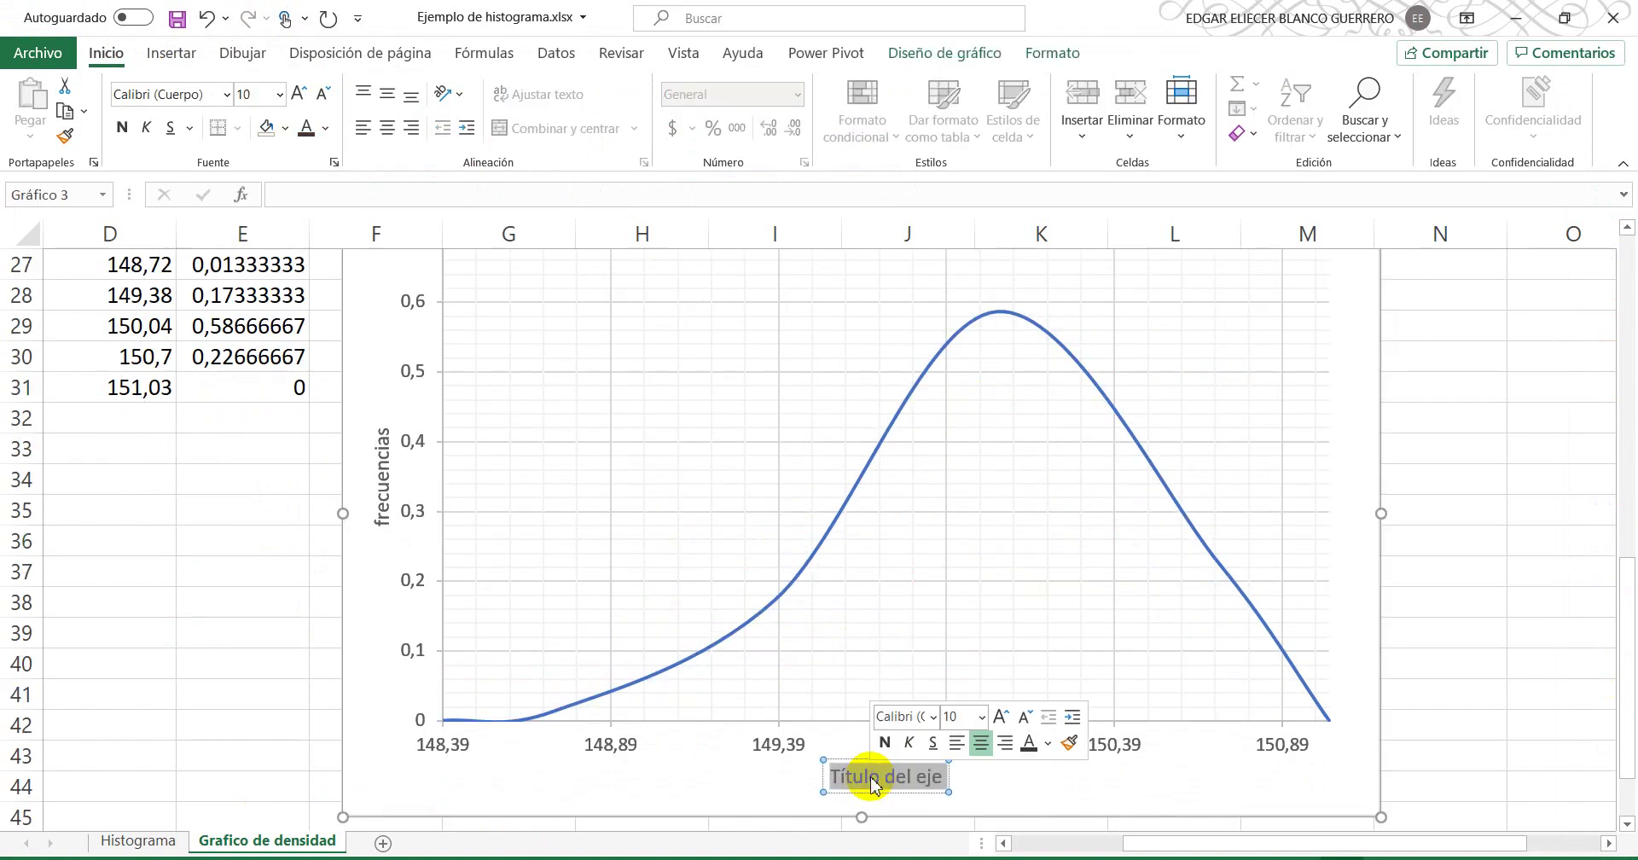
pyautogui.write('Peso')
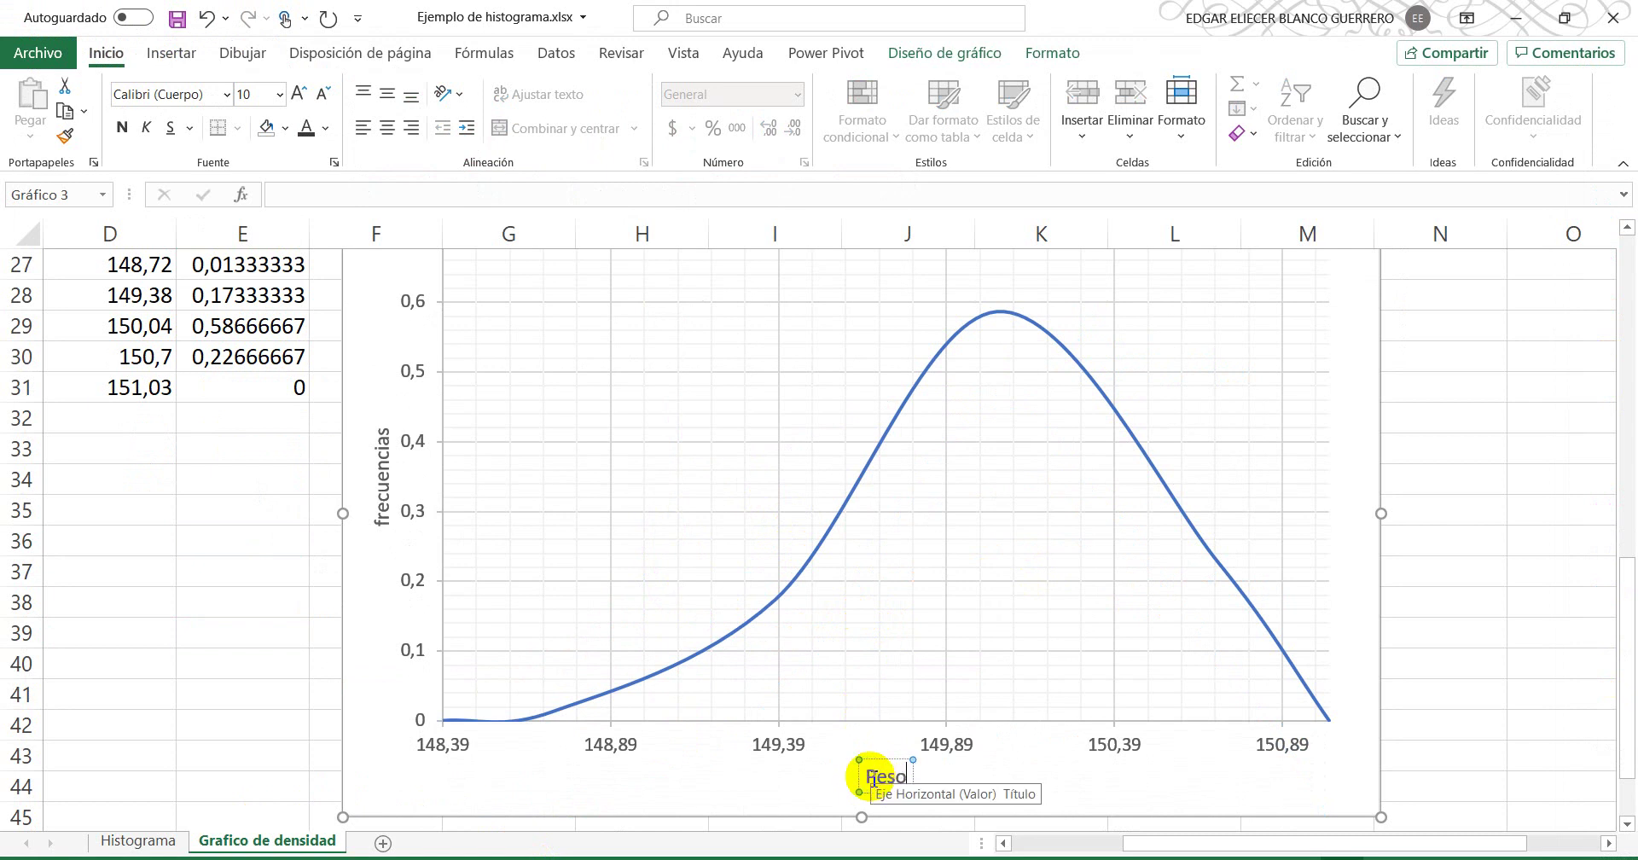
pyautogui.click(1517, 483)
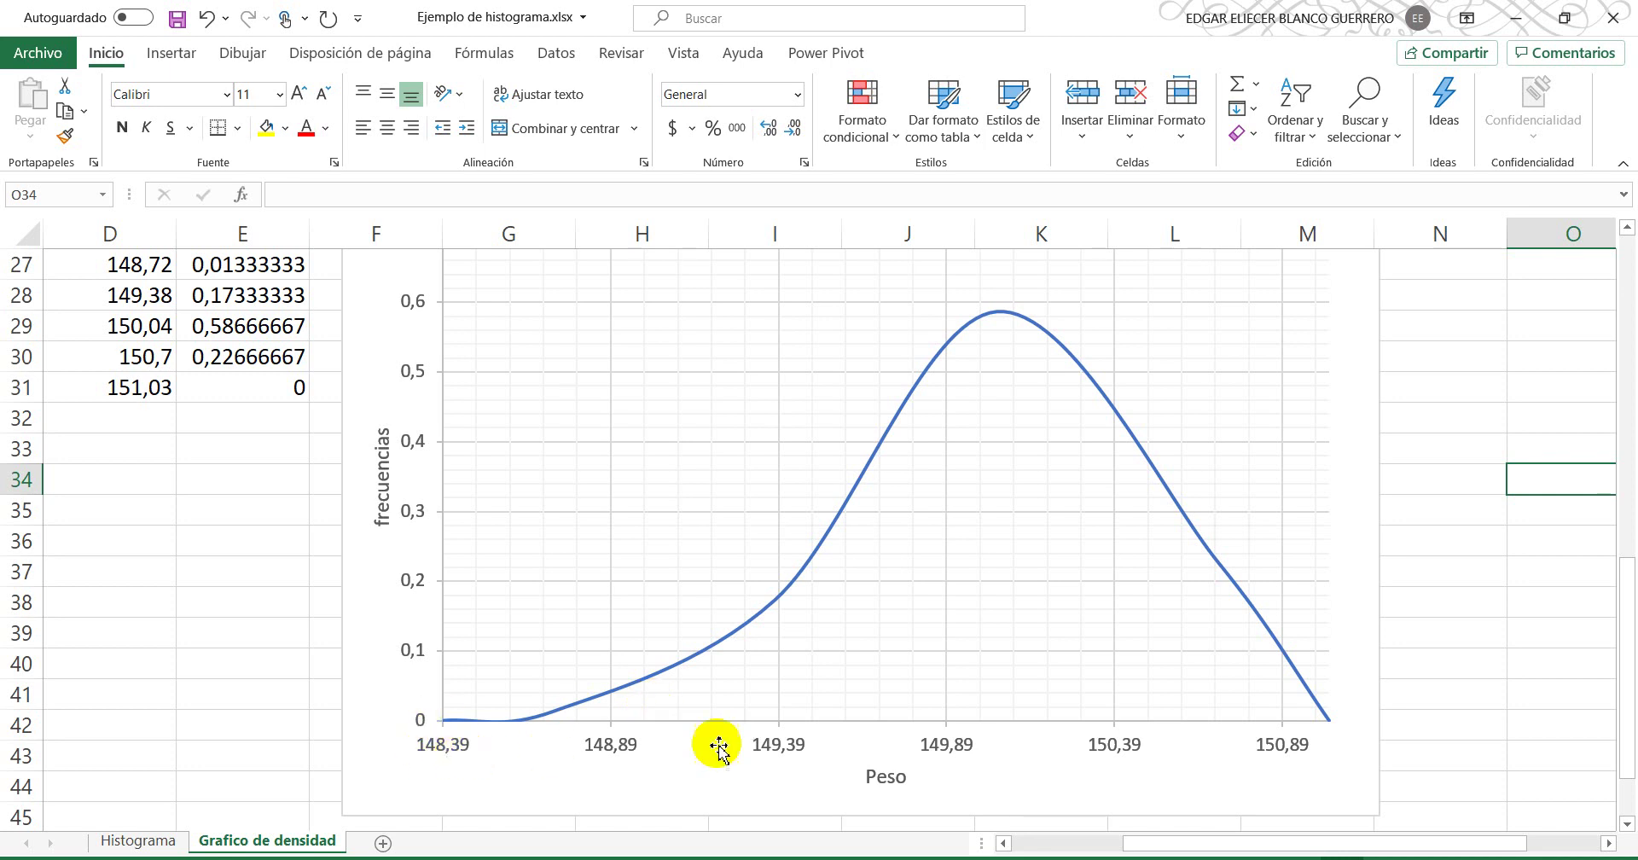
# Step: Review the density chart's shape, then switch to the PDF in Acrobat Reader and study the right-skewed and left-skewed example curves
pyautogui.scroll(2, 413, 465)
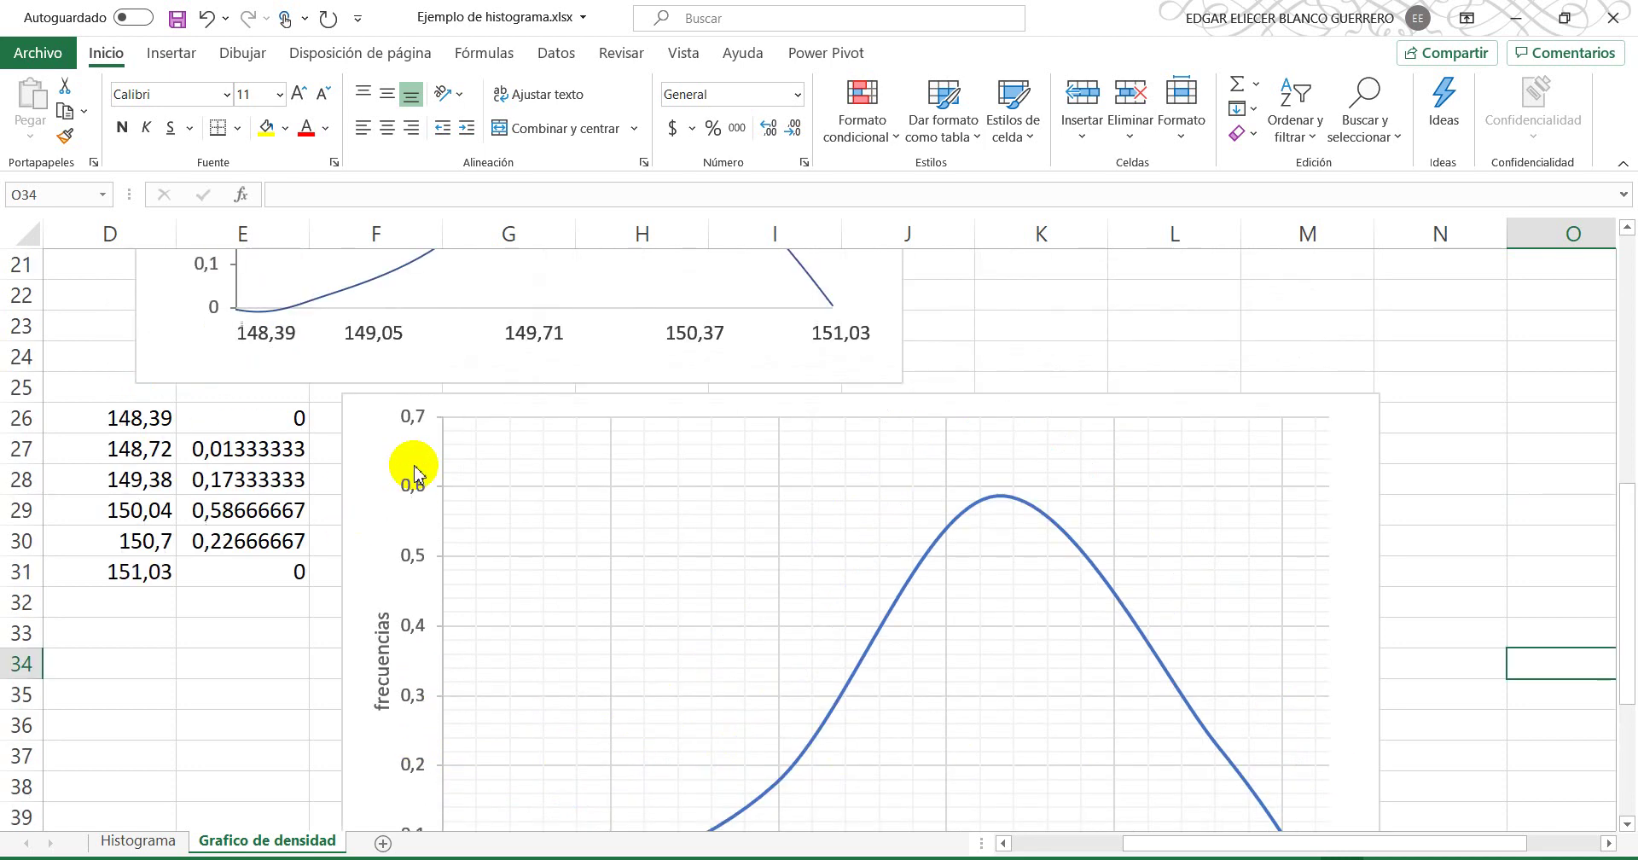
pyautogui.scroll(-2, 413, 464)
pyautogui.scroll(2, 409, 482)
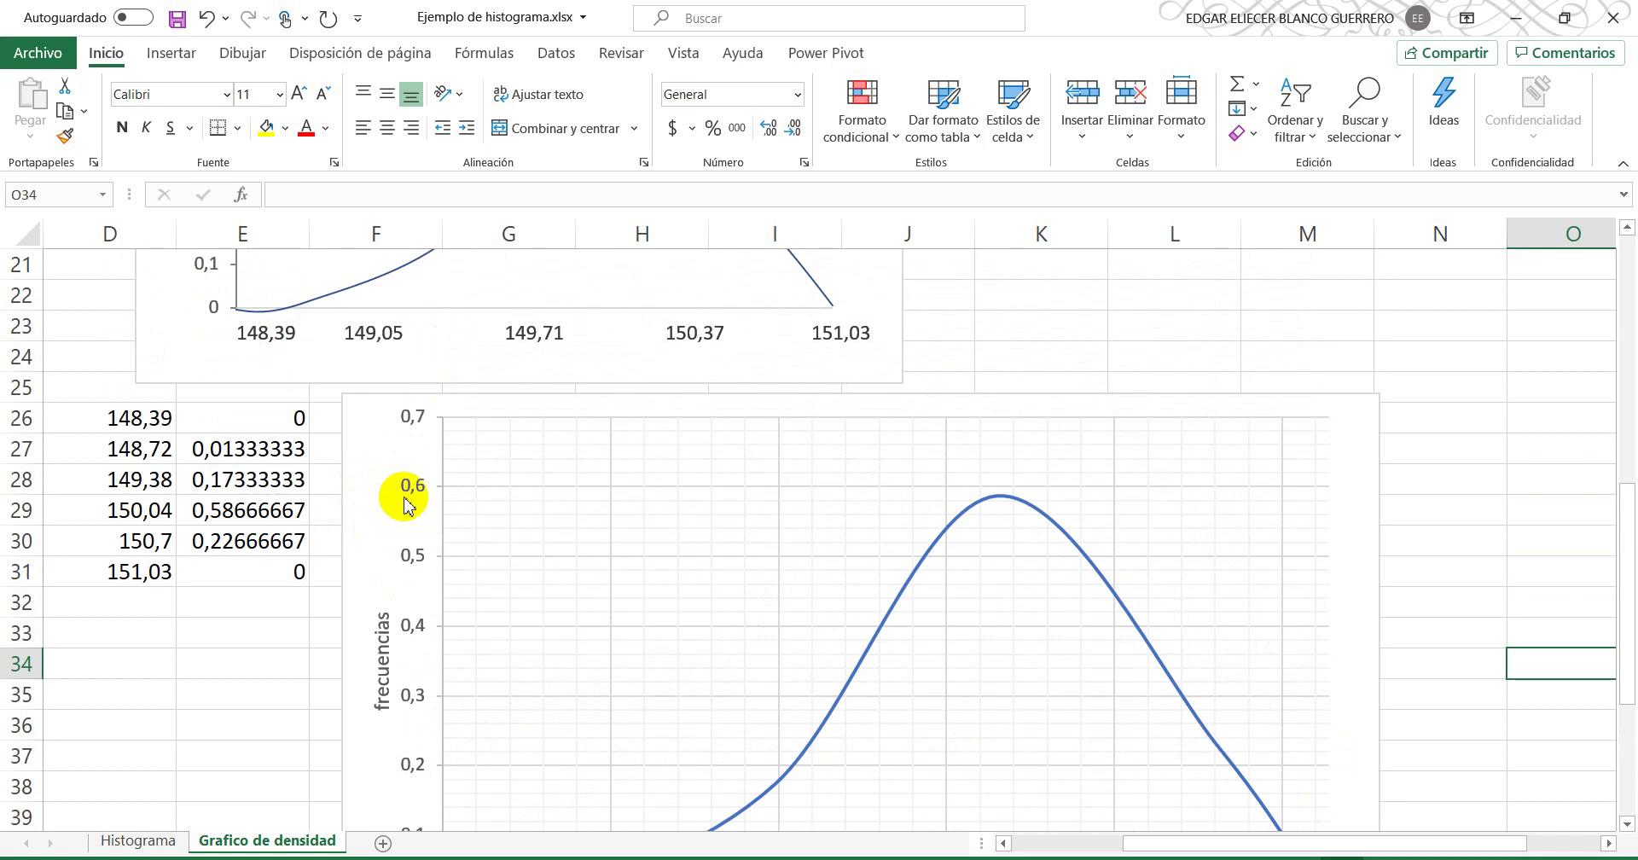
pyautogui.scroll(-2, 409, 483)
pyautogui.hotkey('alt', 'Tab')
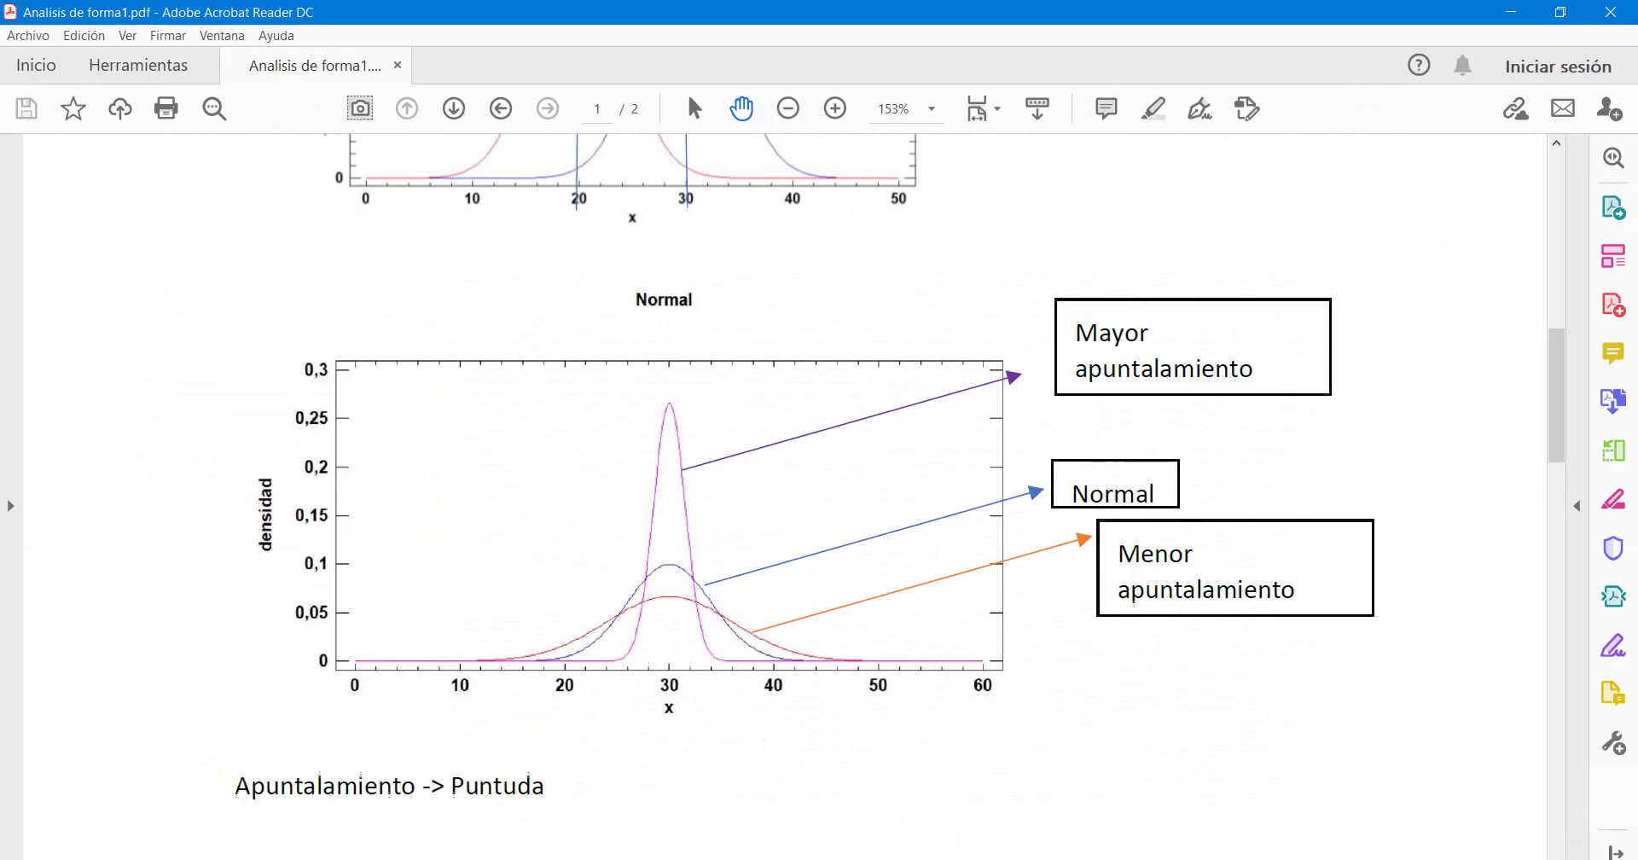
pyautogui.scroll(2, 604, 569)
pyautogui.scroll(-6, 604, 569)
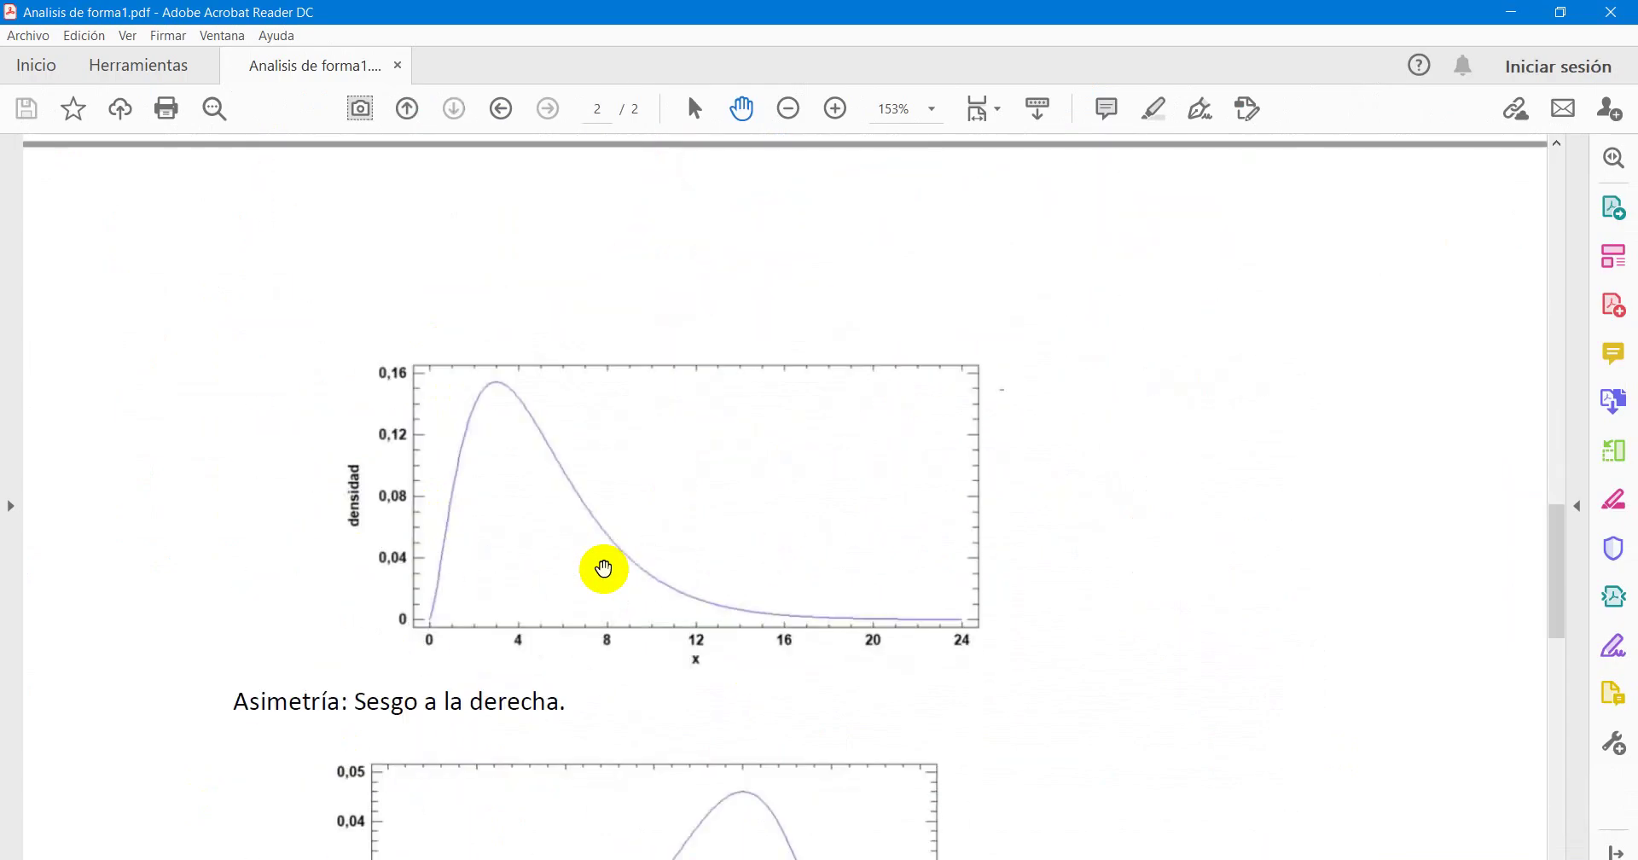
pyautogui.scroll(-4, 603, 567)
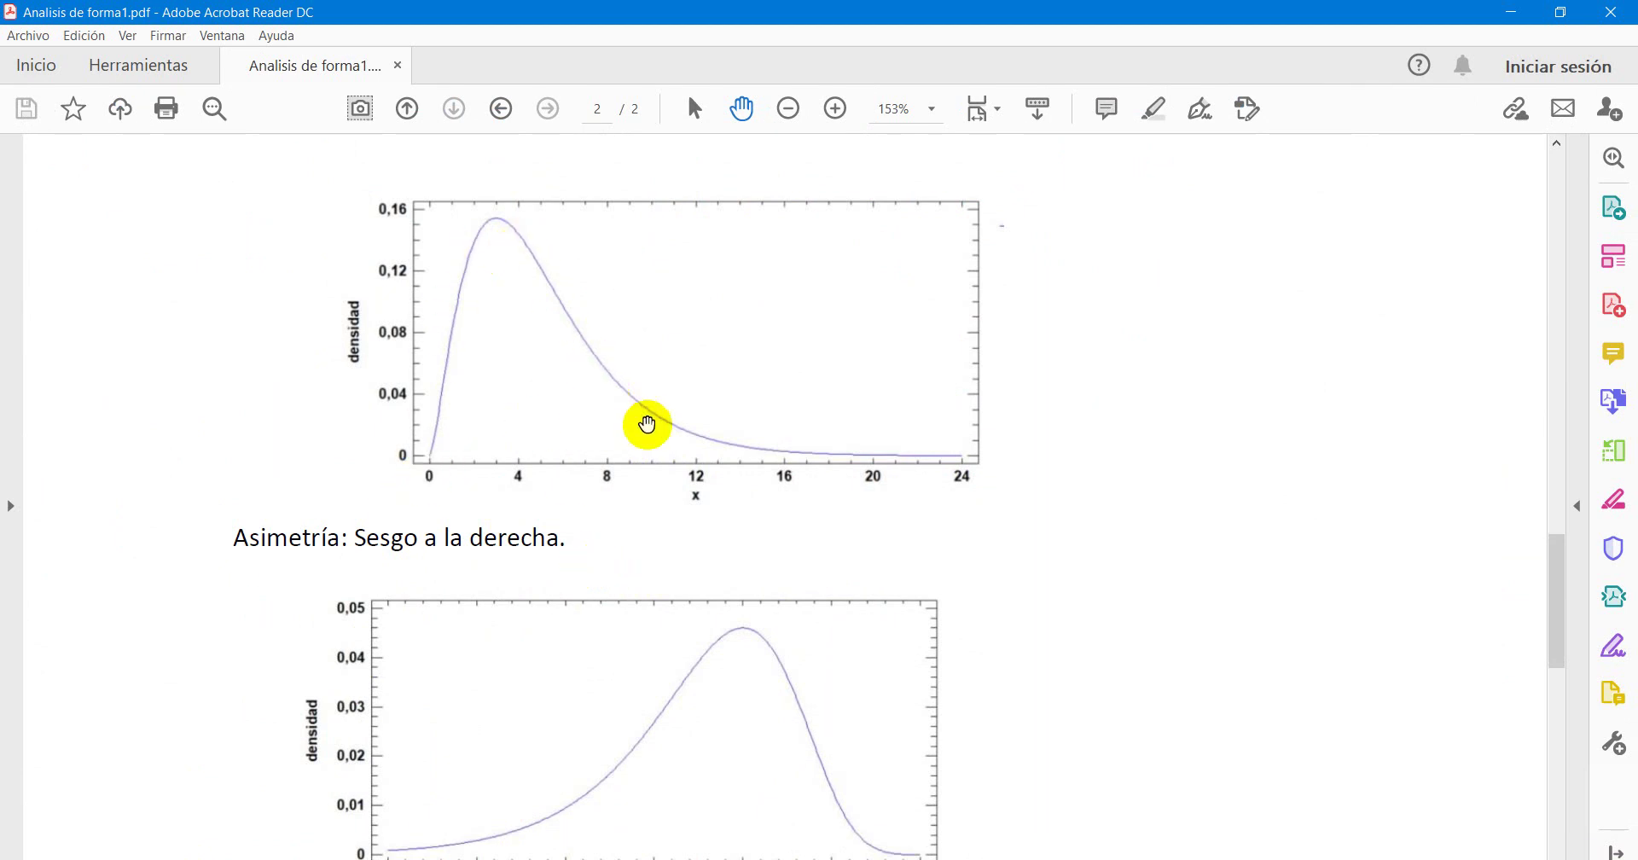
pyautogui.scroll(-3, 899, 628)
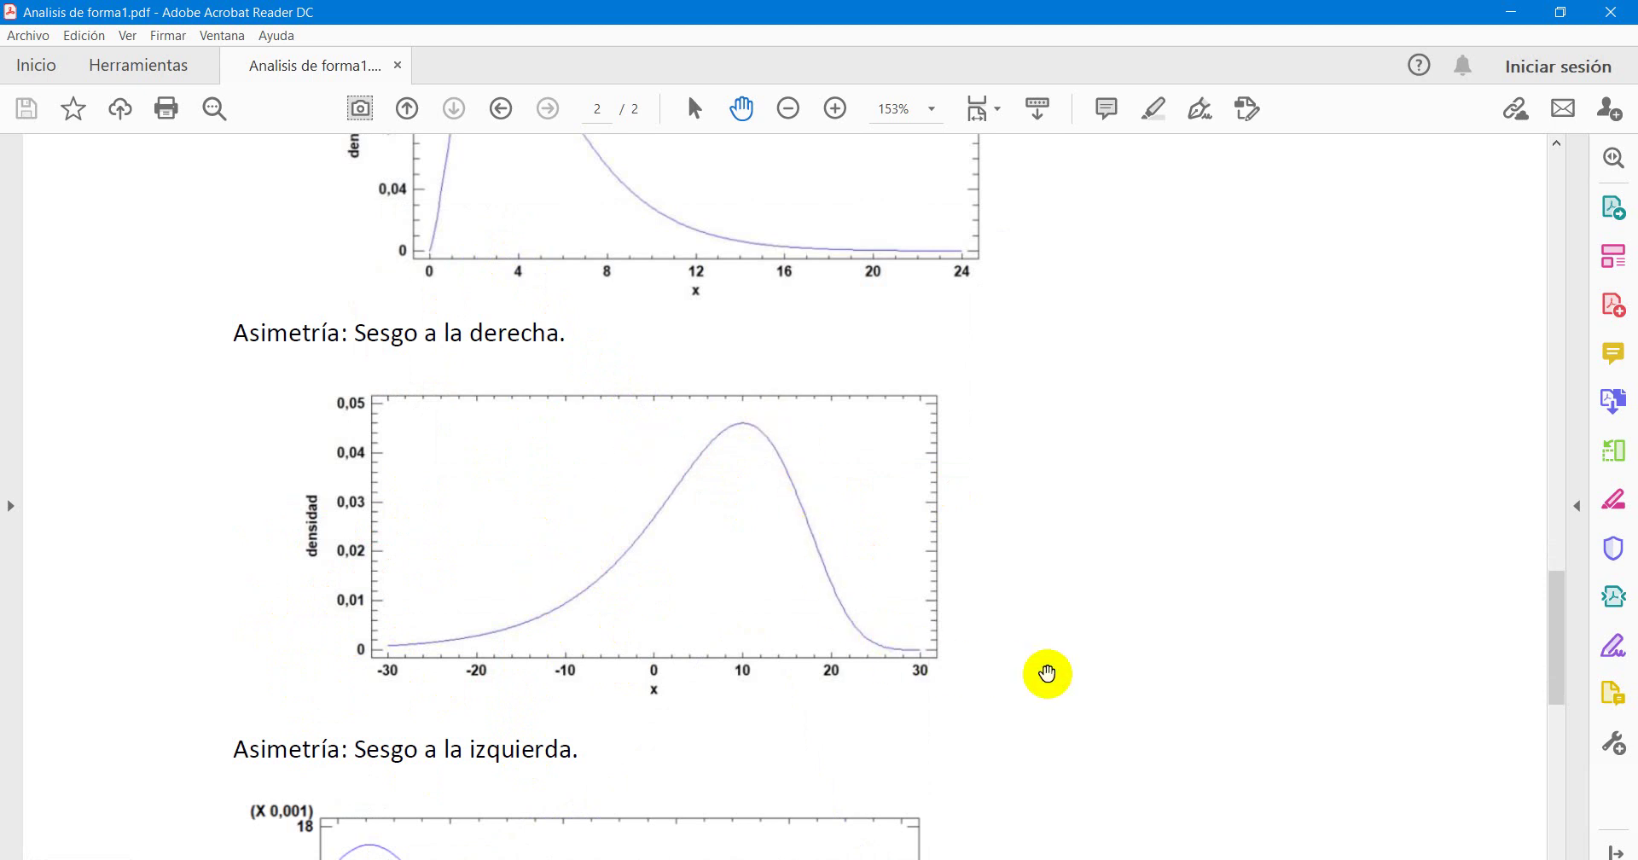
pyautogui.scroll(2, 463, 287)
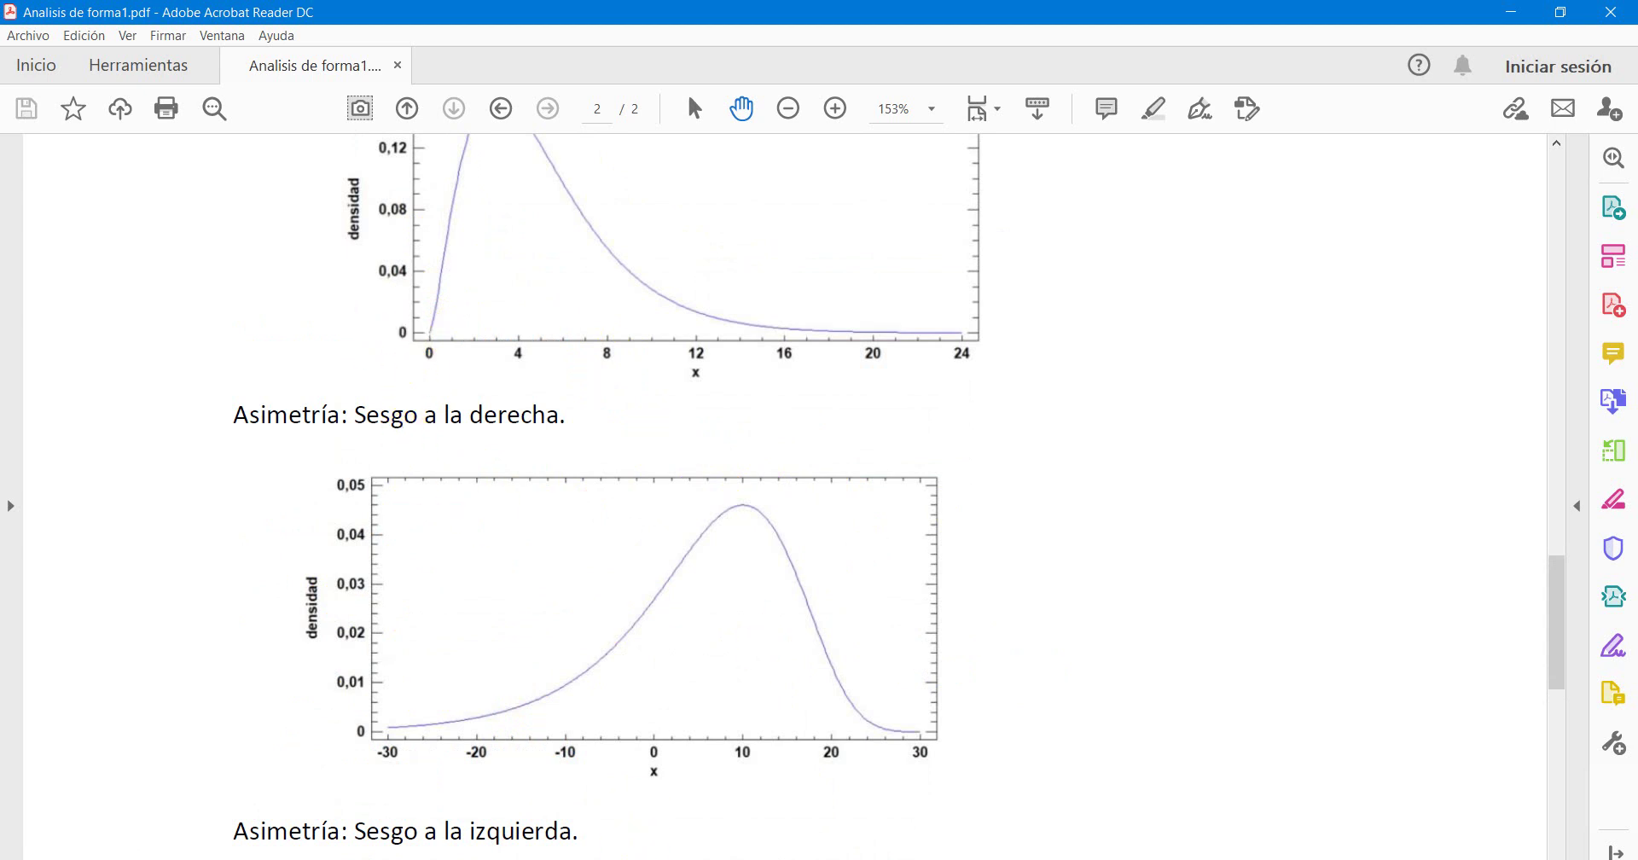
# Step: Check the density chart in Excel against the PDF's left-skewed example, and examine the multimodal curves in the PDF
pyautogui.hotkey('alt', 'Tab')
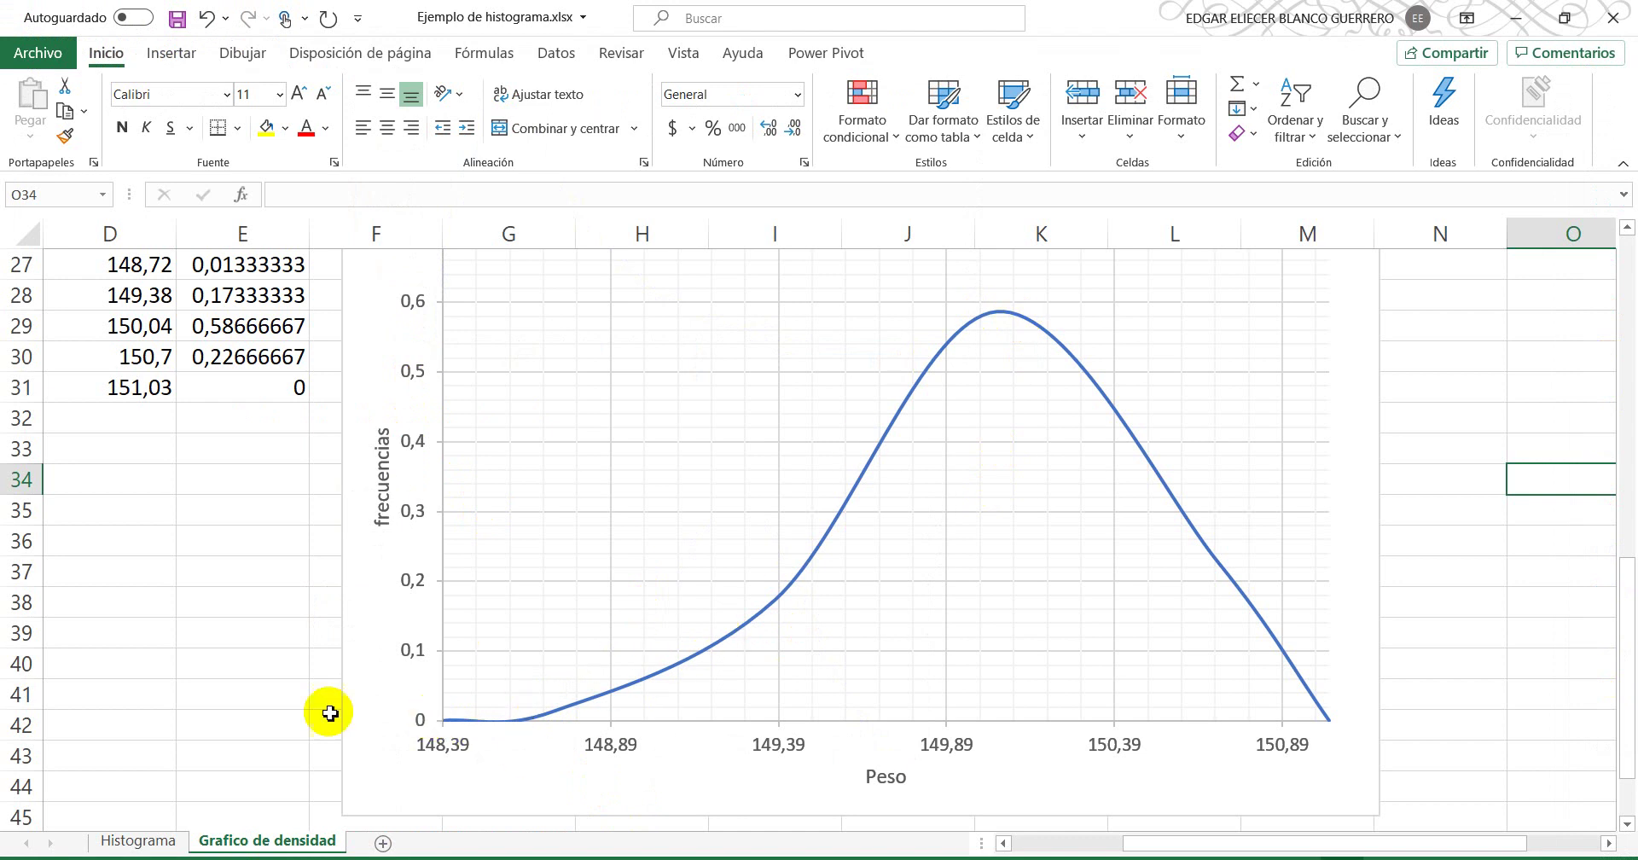
pyautogui.scroll(-3, 279, 681)
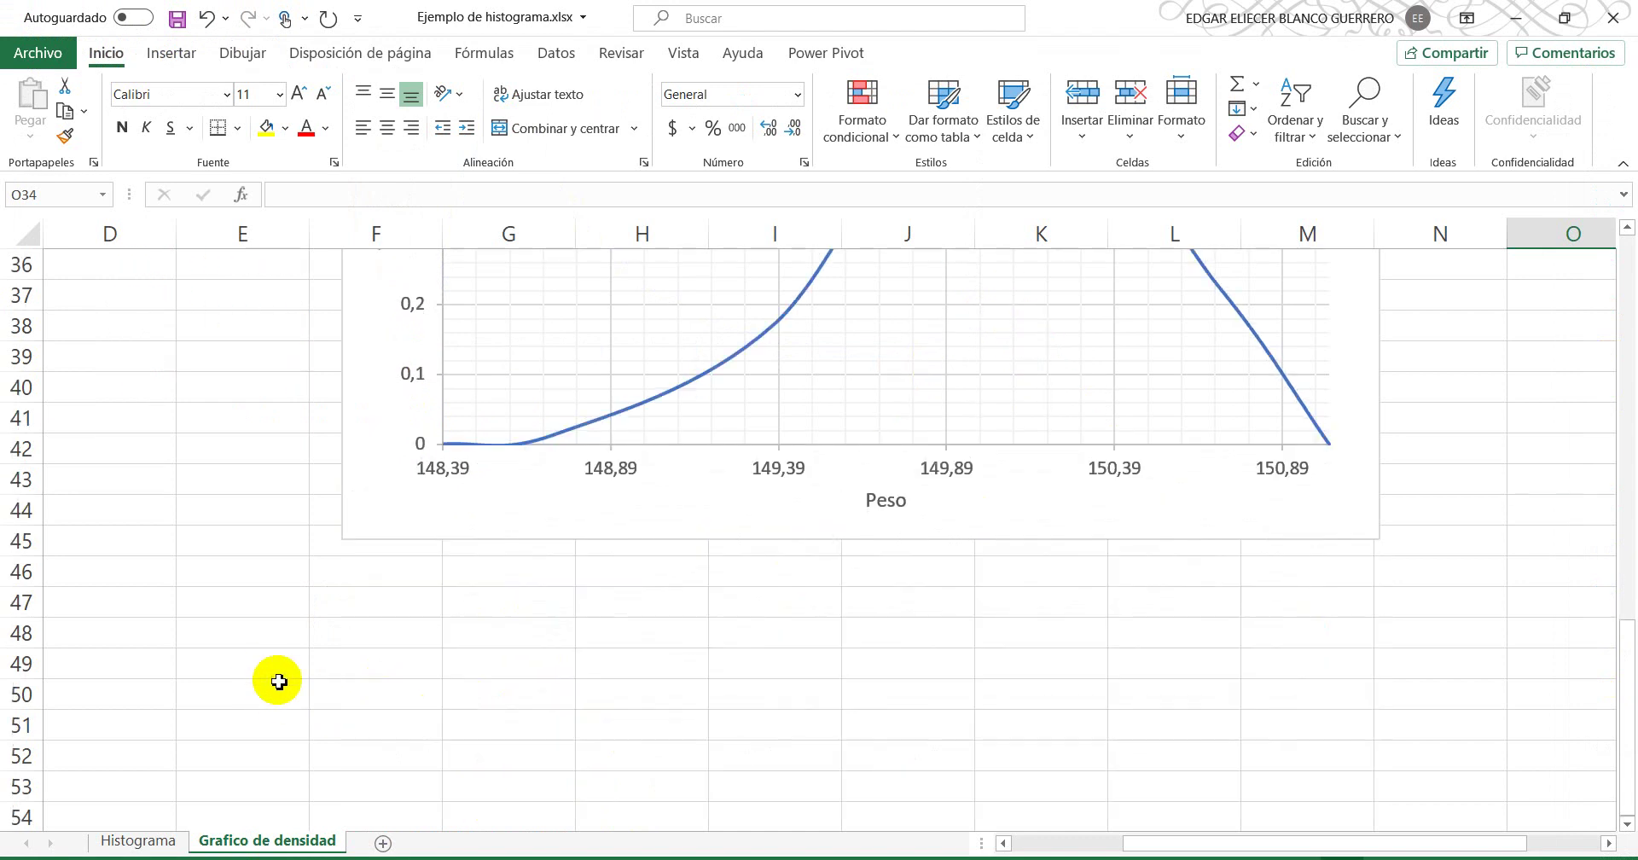
pyautogui.hotkey('alt', 'Tab')
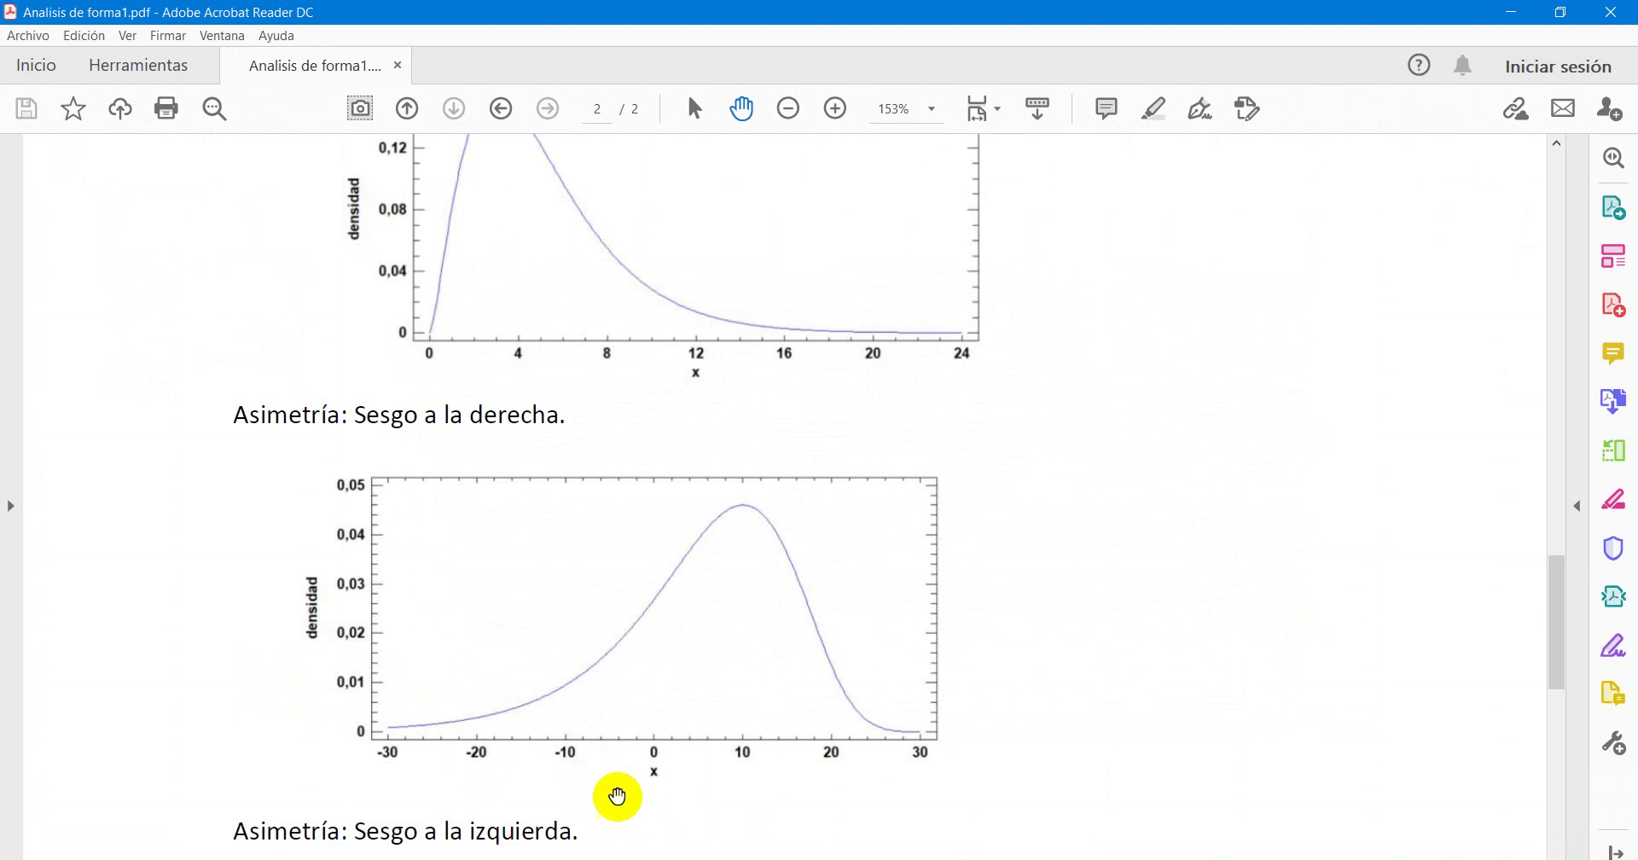
pyautogui.scroll(-5, 493, 712)
pyautogui.scroll(-5, 493, 711)
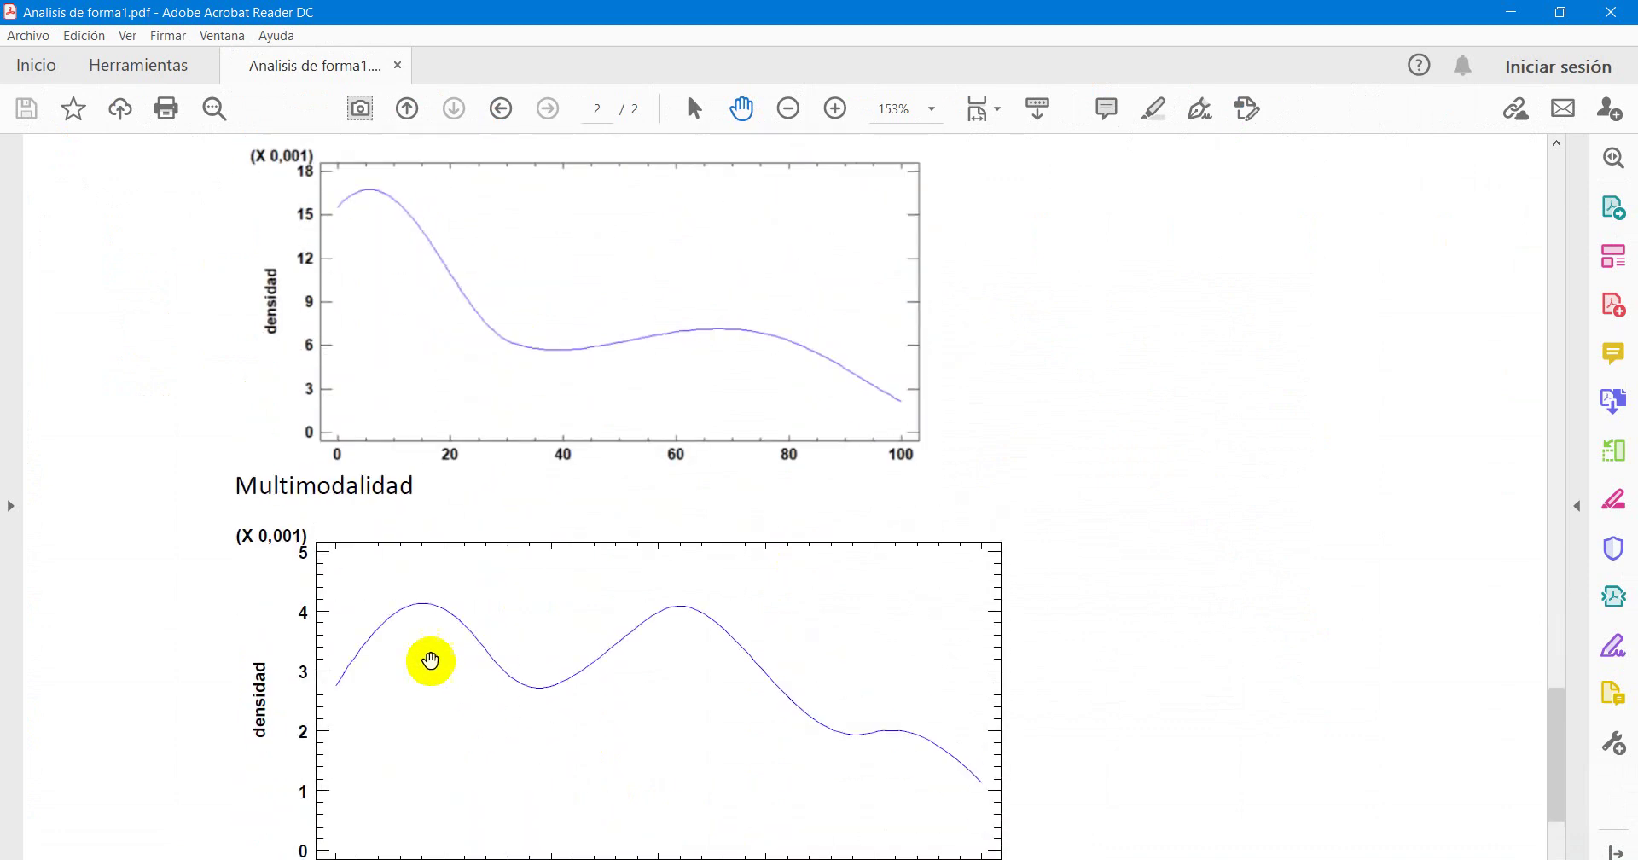
pyautogui.scroll(3, 402, 658)
pyautogui.scroll(-2, 402, 662)
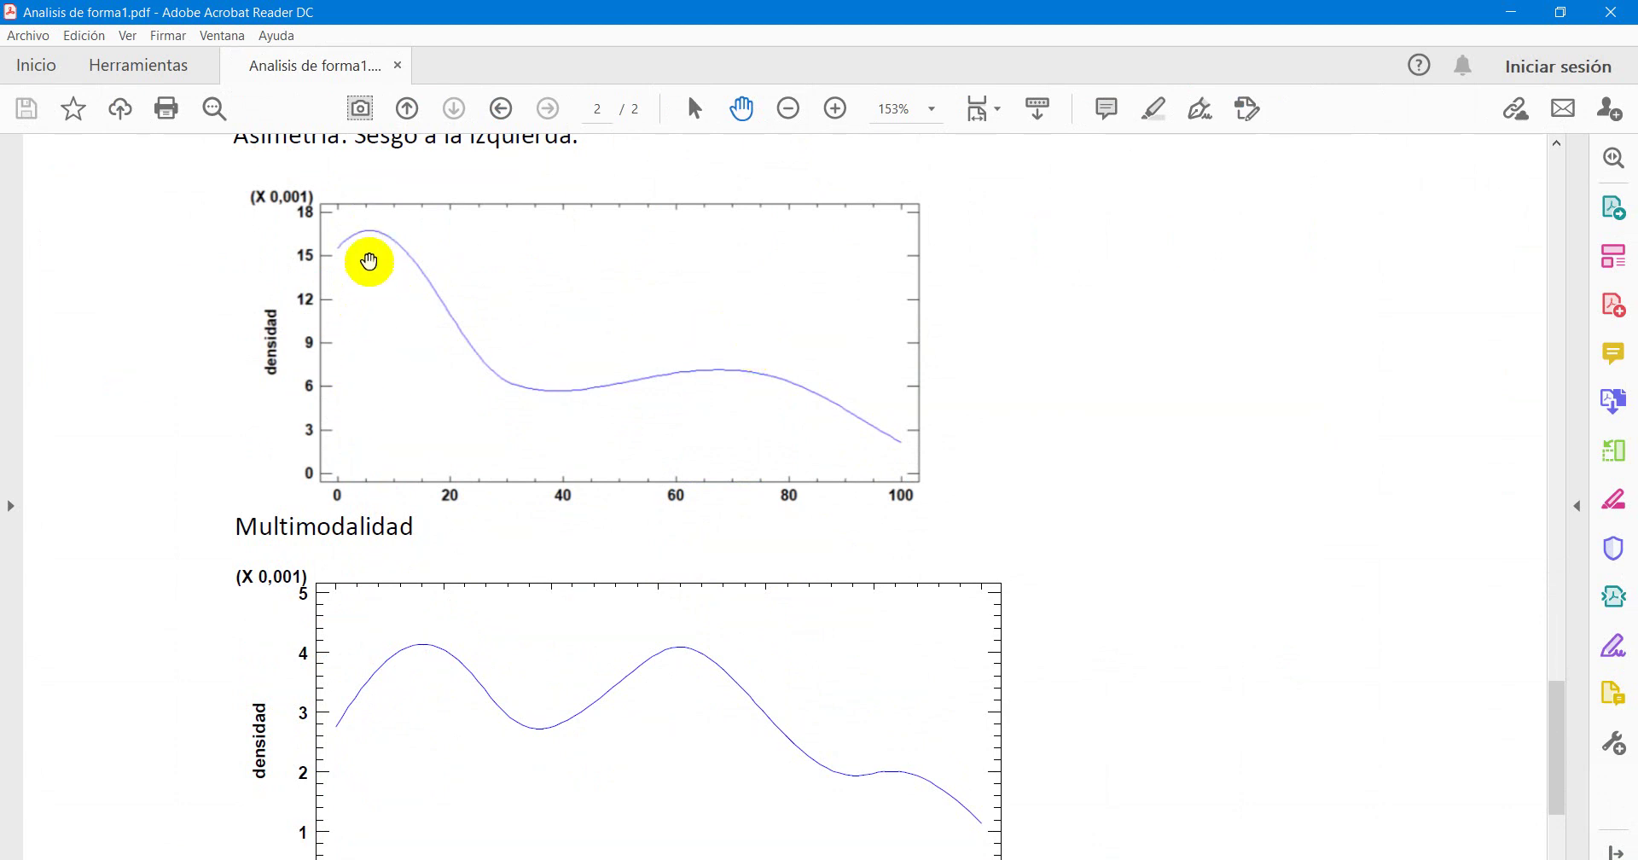
pyautogui.scroll(2, 366, 402)
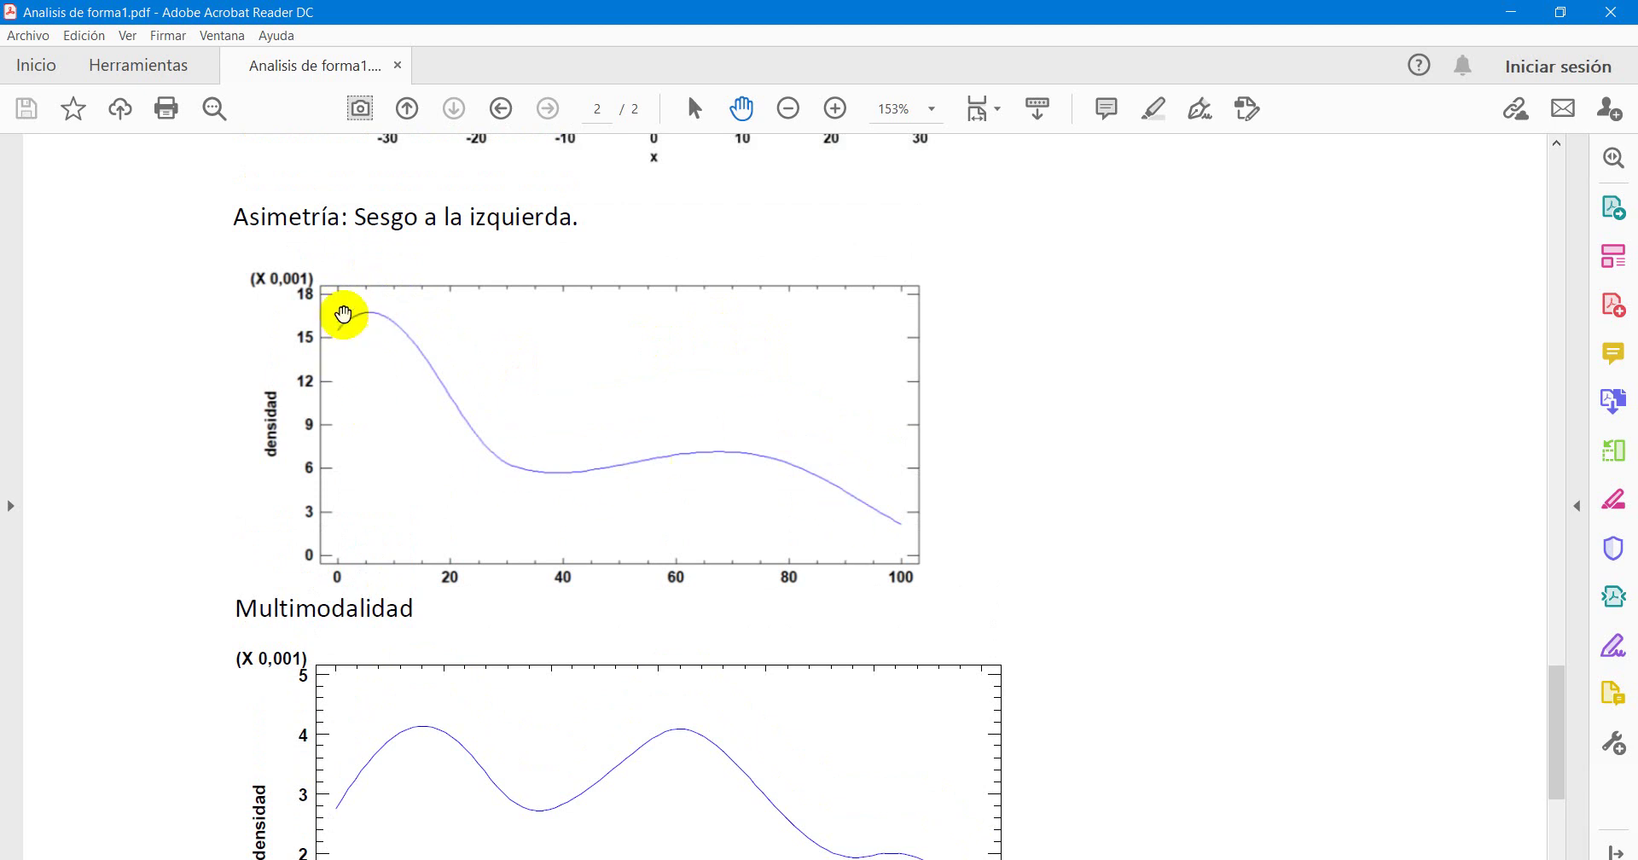
pyautogui.scroll(-5, 477, 556)
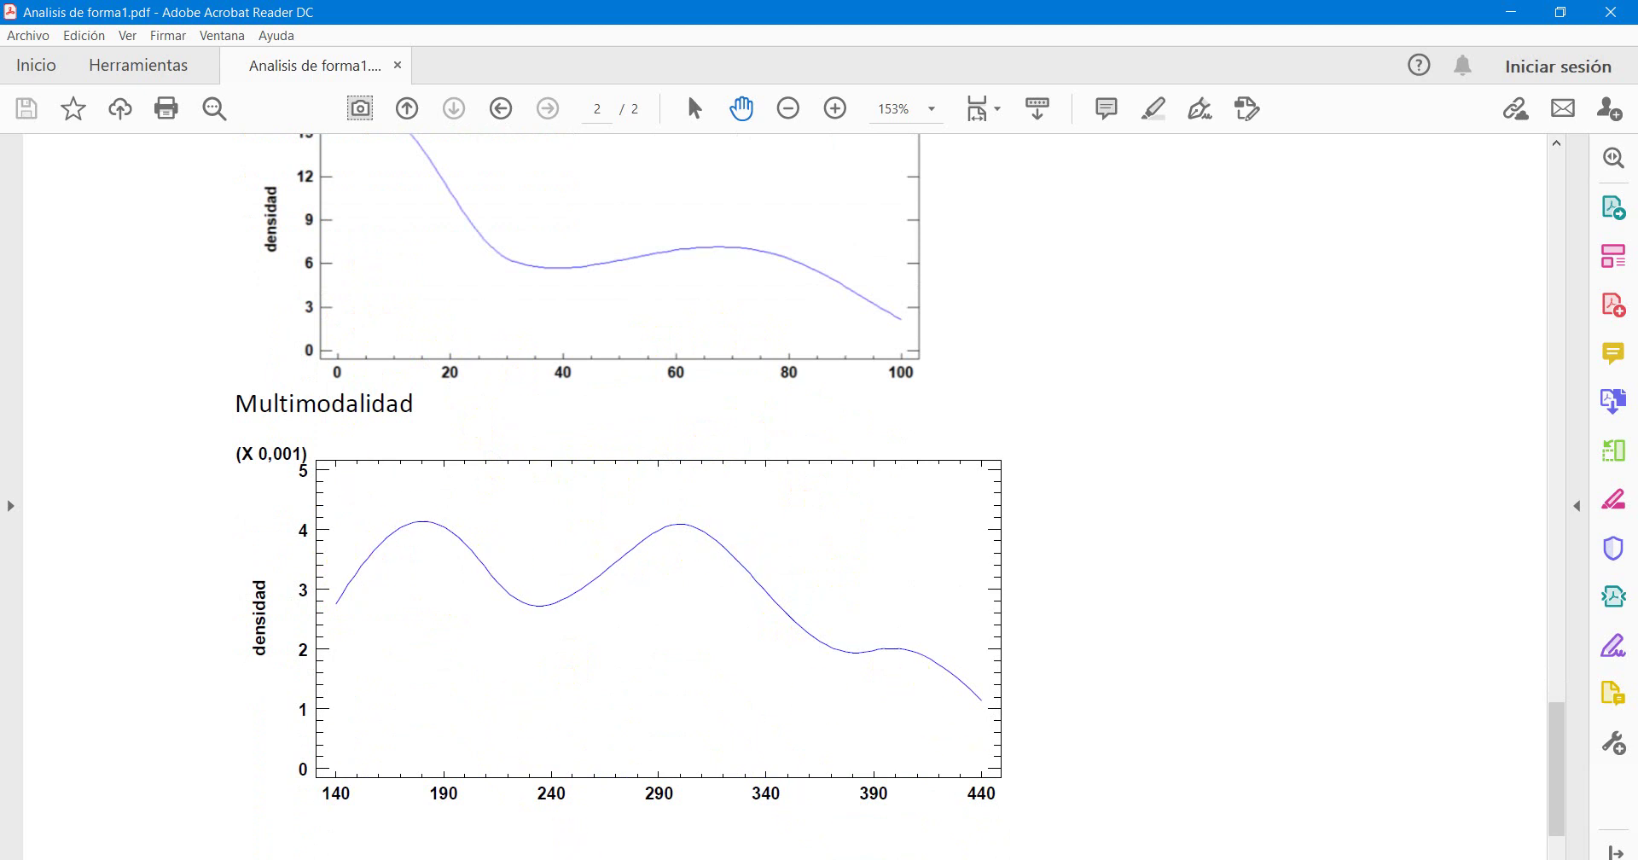
# Step: Return to the Excel workbook and enter the label "Interpretacion:" in cell E47, below the density chart
pyautogui.hotkey('alt', 'Tab')
pyautogui.scroll(4, 621, 567)
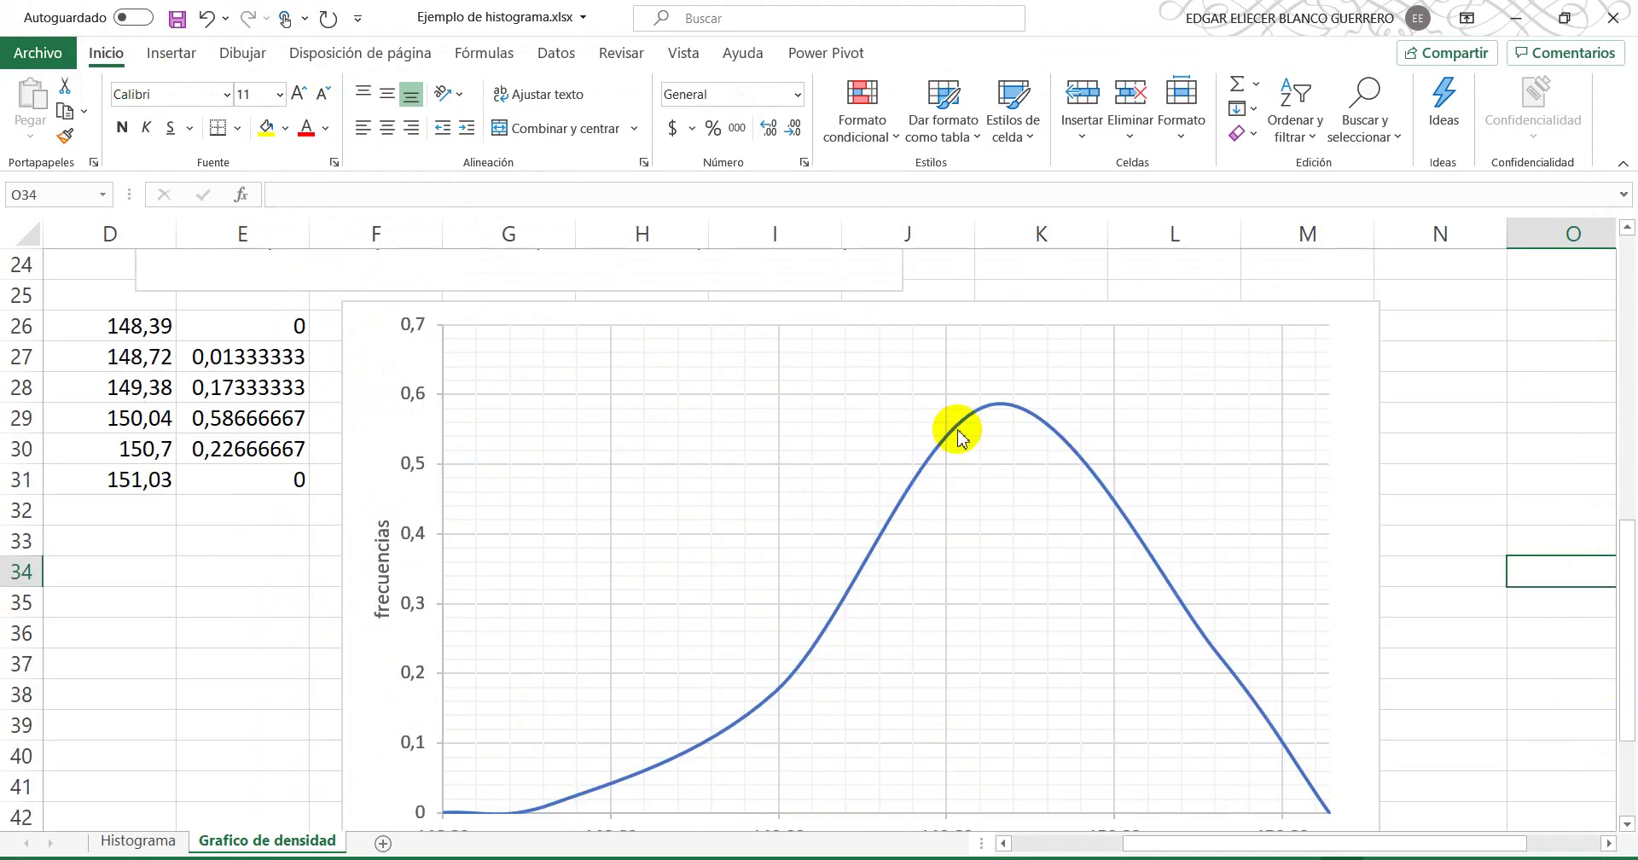
pyautogui.scroll(-5, 453, 546)
pyautogui.click(416, 519)
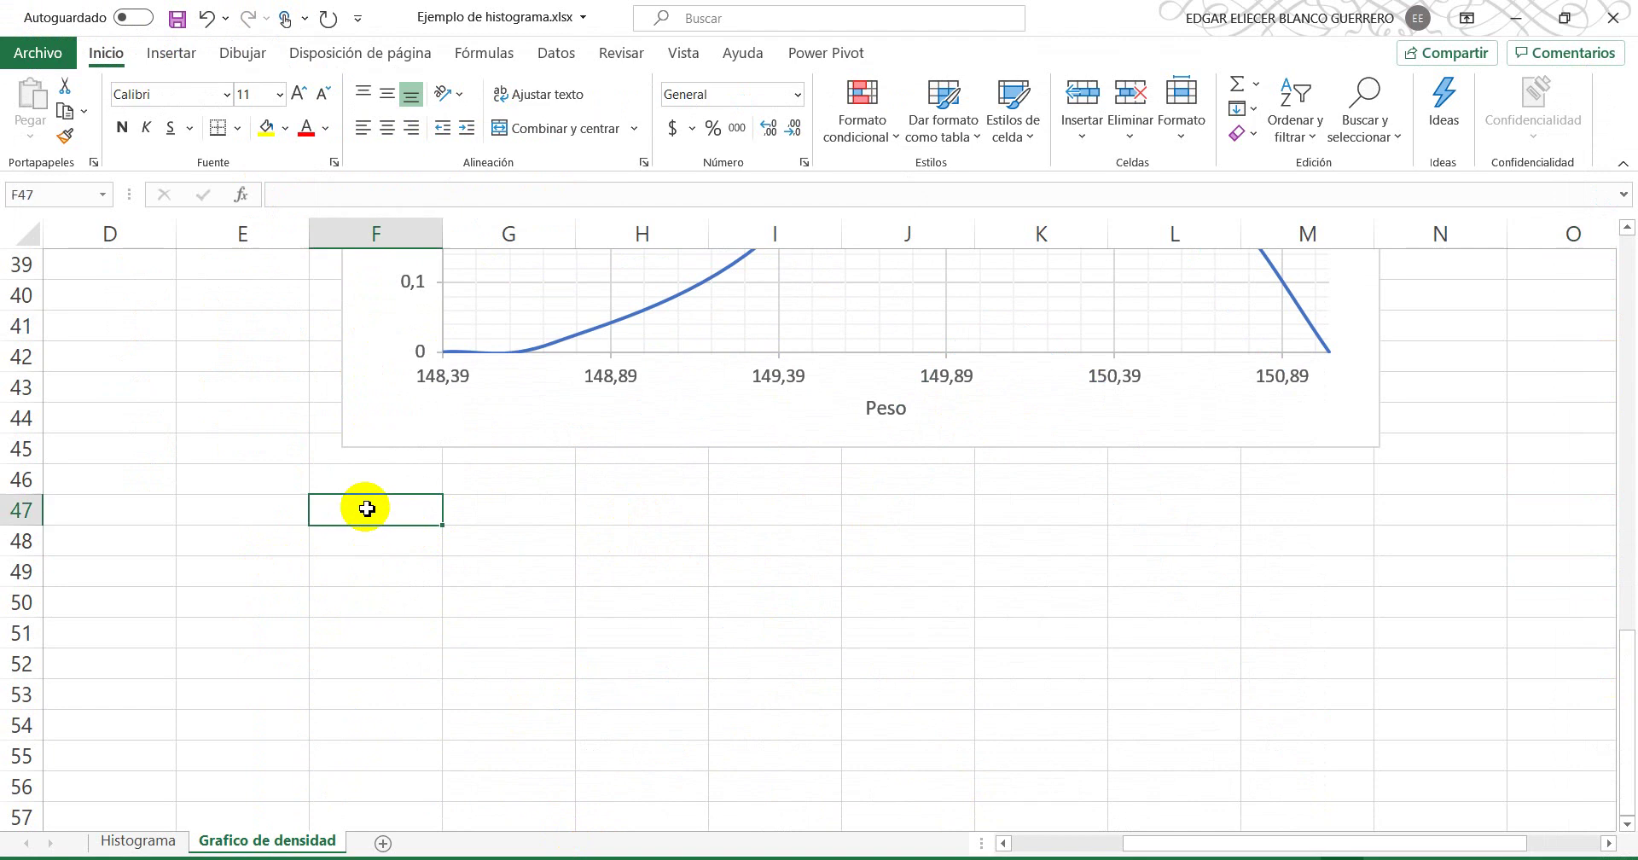
pyautogui.click(235, 509)
pyautogui.write('Inter')
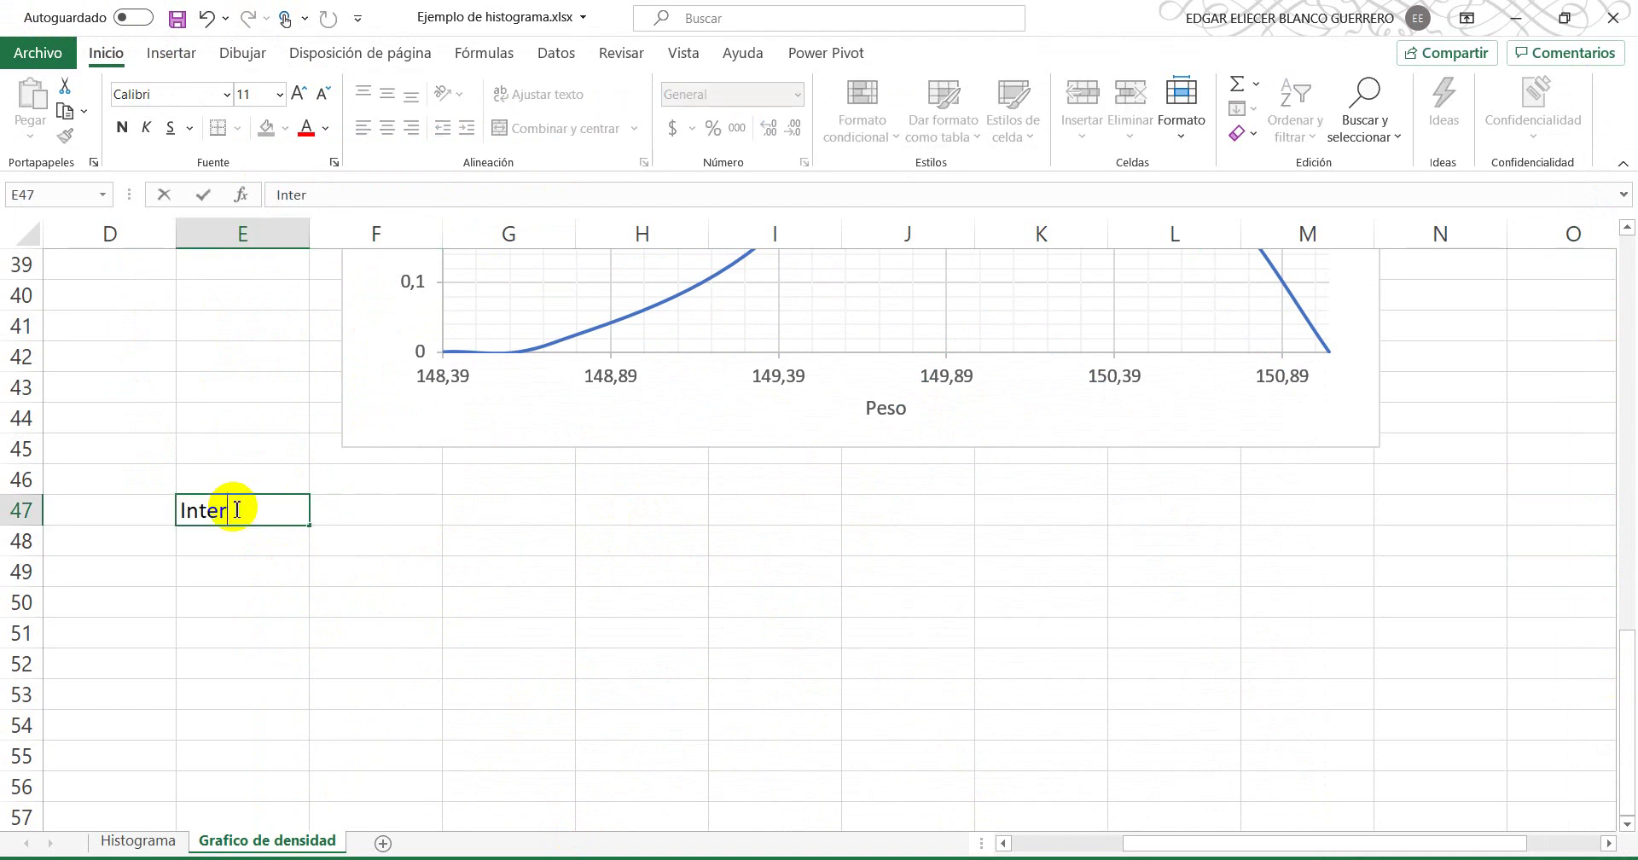
pyautogui.write('pretaciio')
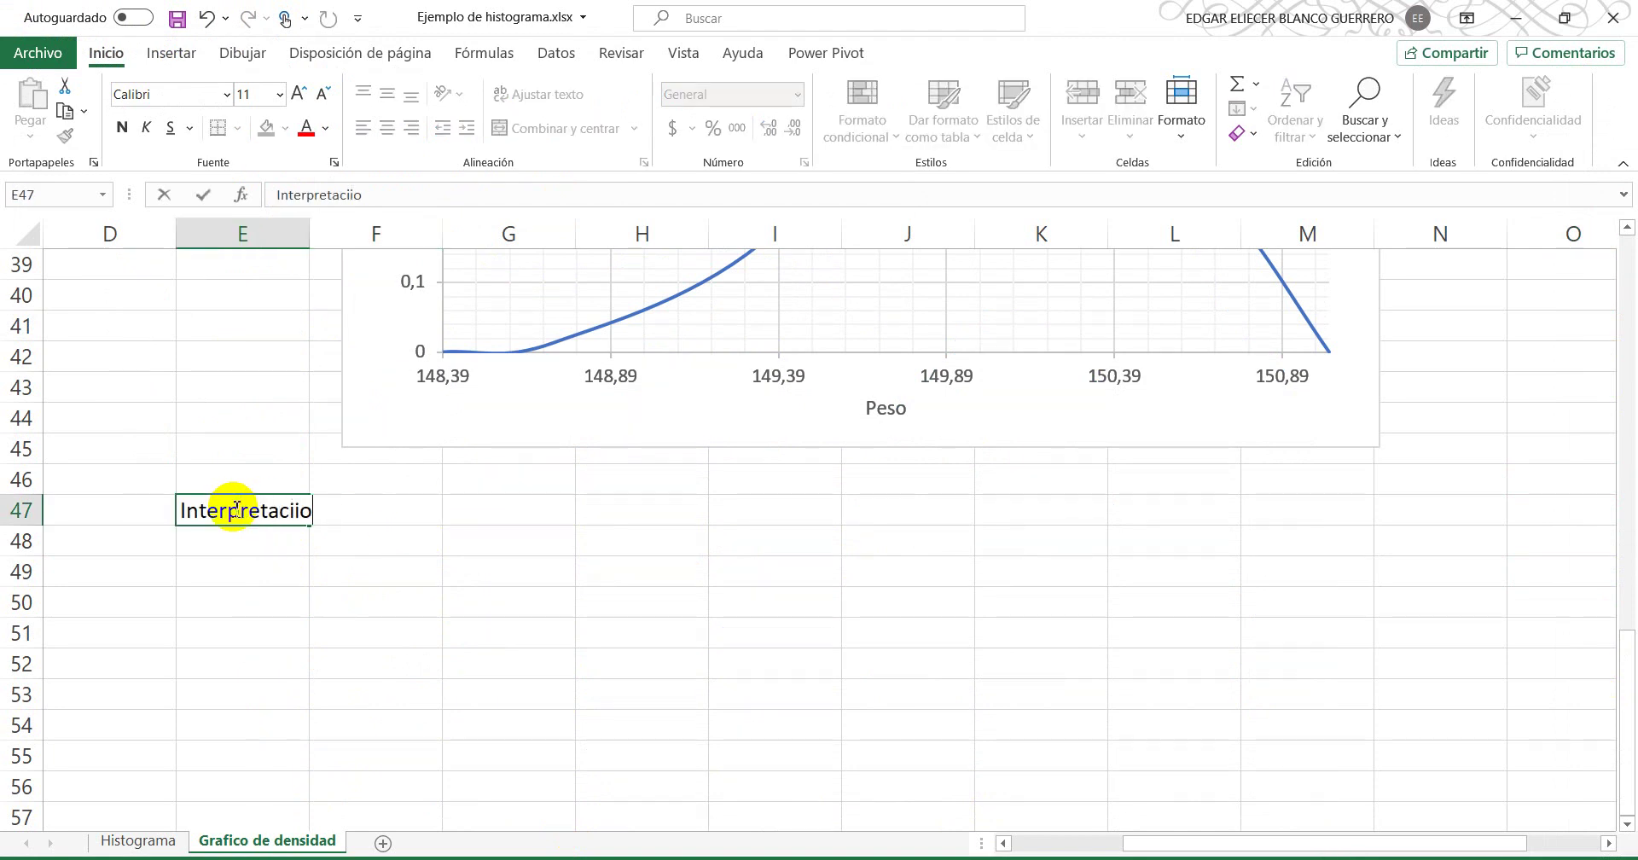
pyautogui.press('BackSpace')
pyautogui.press('BackSpace')
pyautogui.write('on:')
pyautogui.hotkey('ctrl', 'Return')
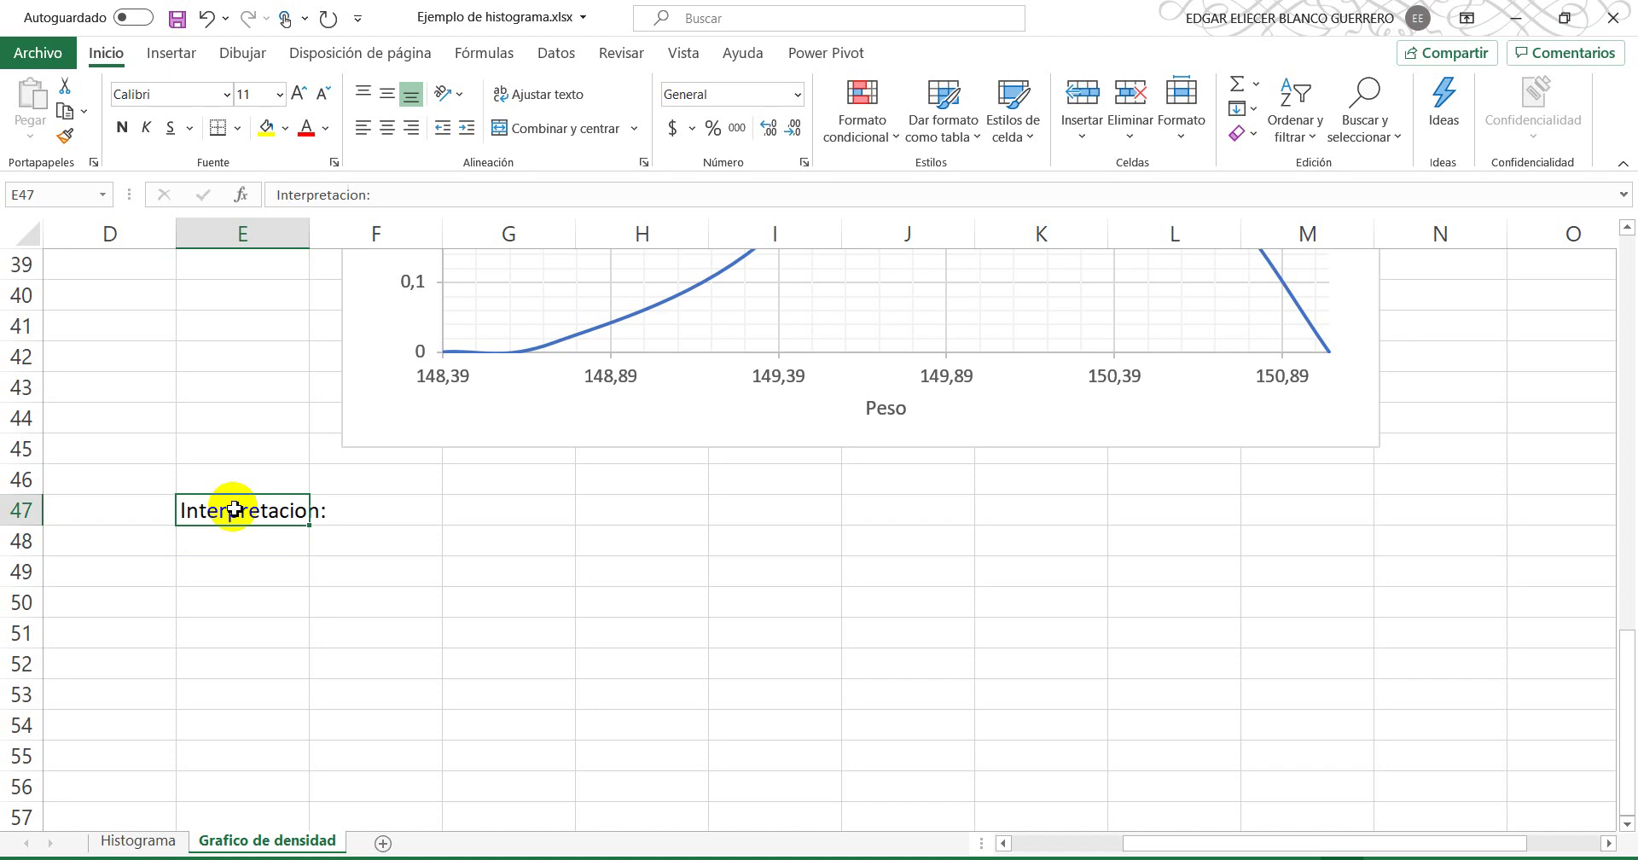
# Step: Enter the heading "Respecto a la forma." in cell G47, beside the interpretation label
pyautogui.press('Right')
pyautogui.press('Right')
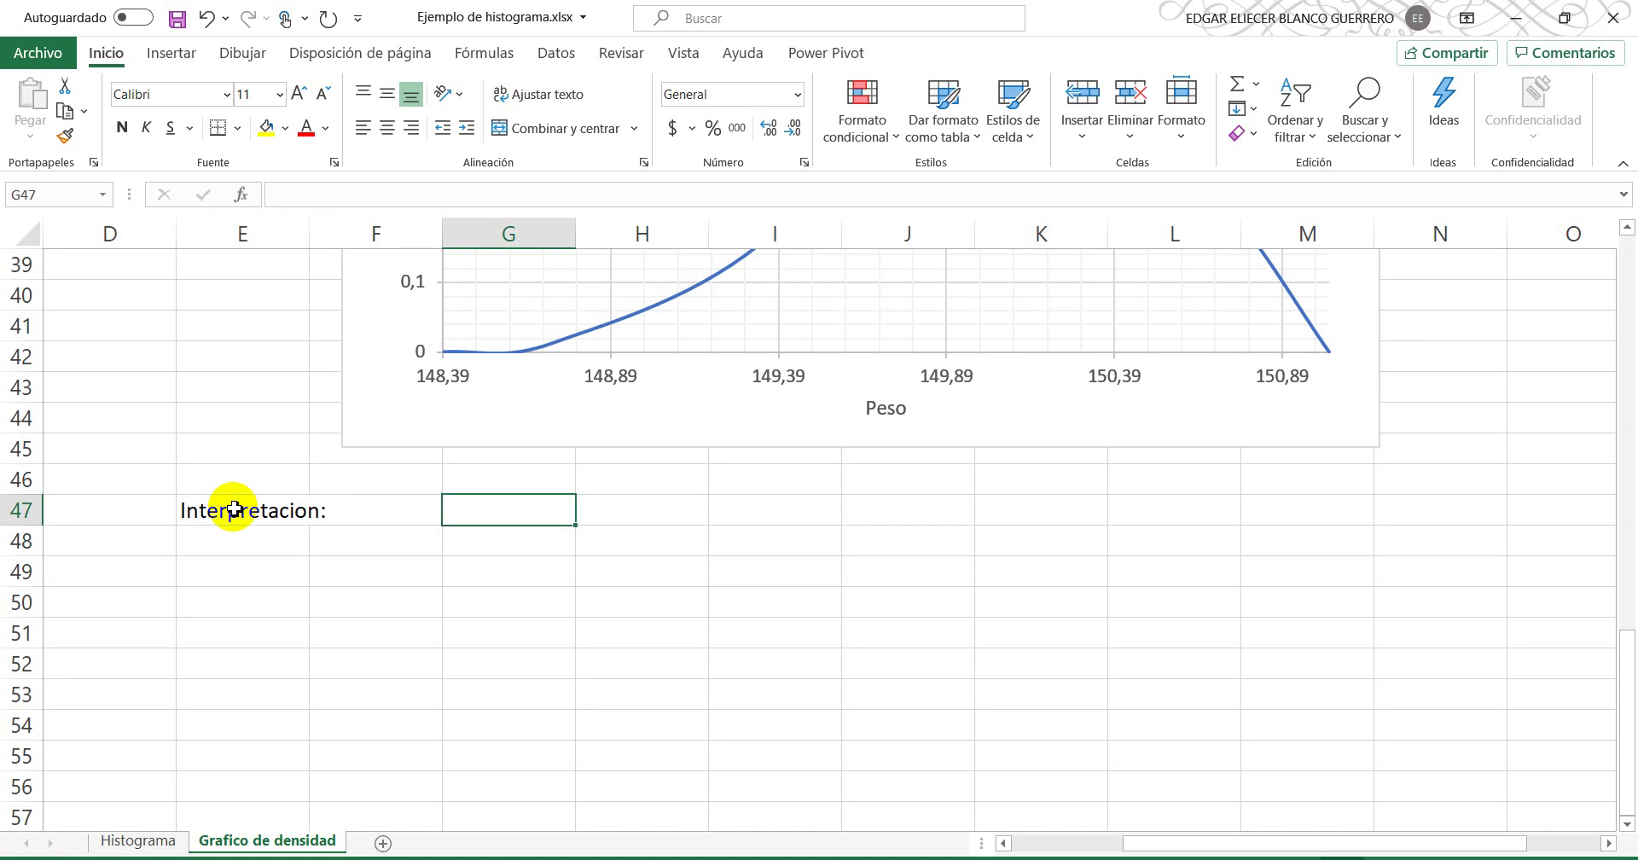
pyautogui.write('Respecto a l')
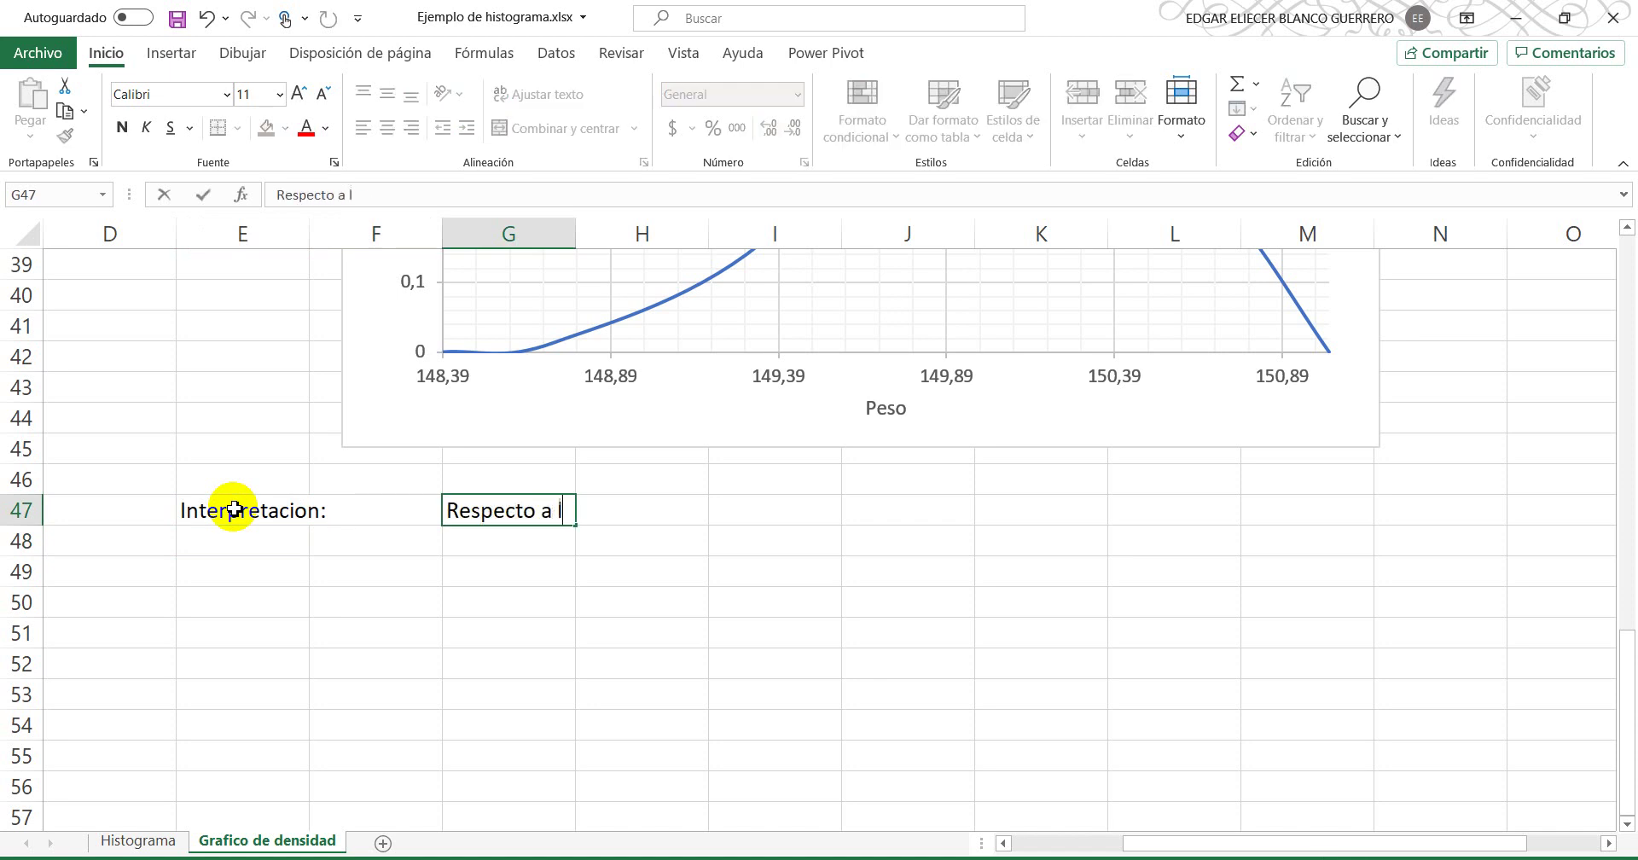
pyautogui.write('a forma.')
pyautogui.press('Return')
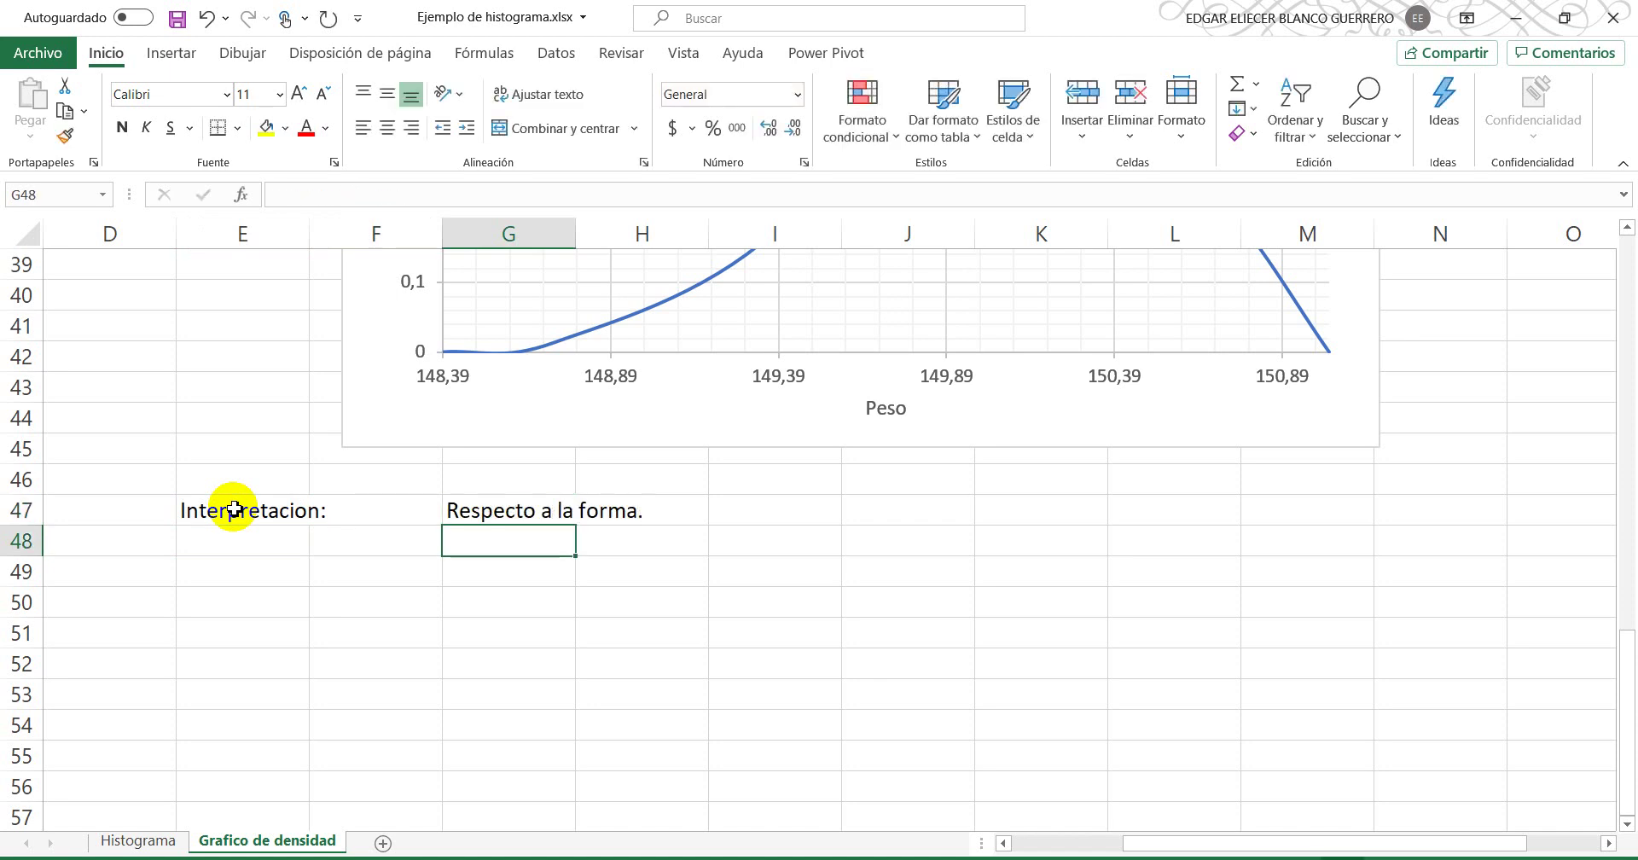
# Step: Enter "La distribucion es unimodal, presentando un sesgo hacia la izquierda (negativo)." in cell G48
pyautogui.write('La distri')
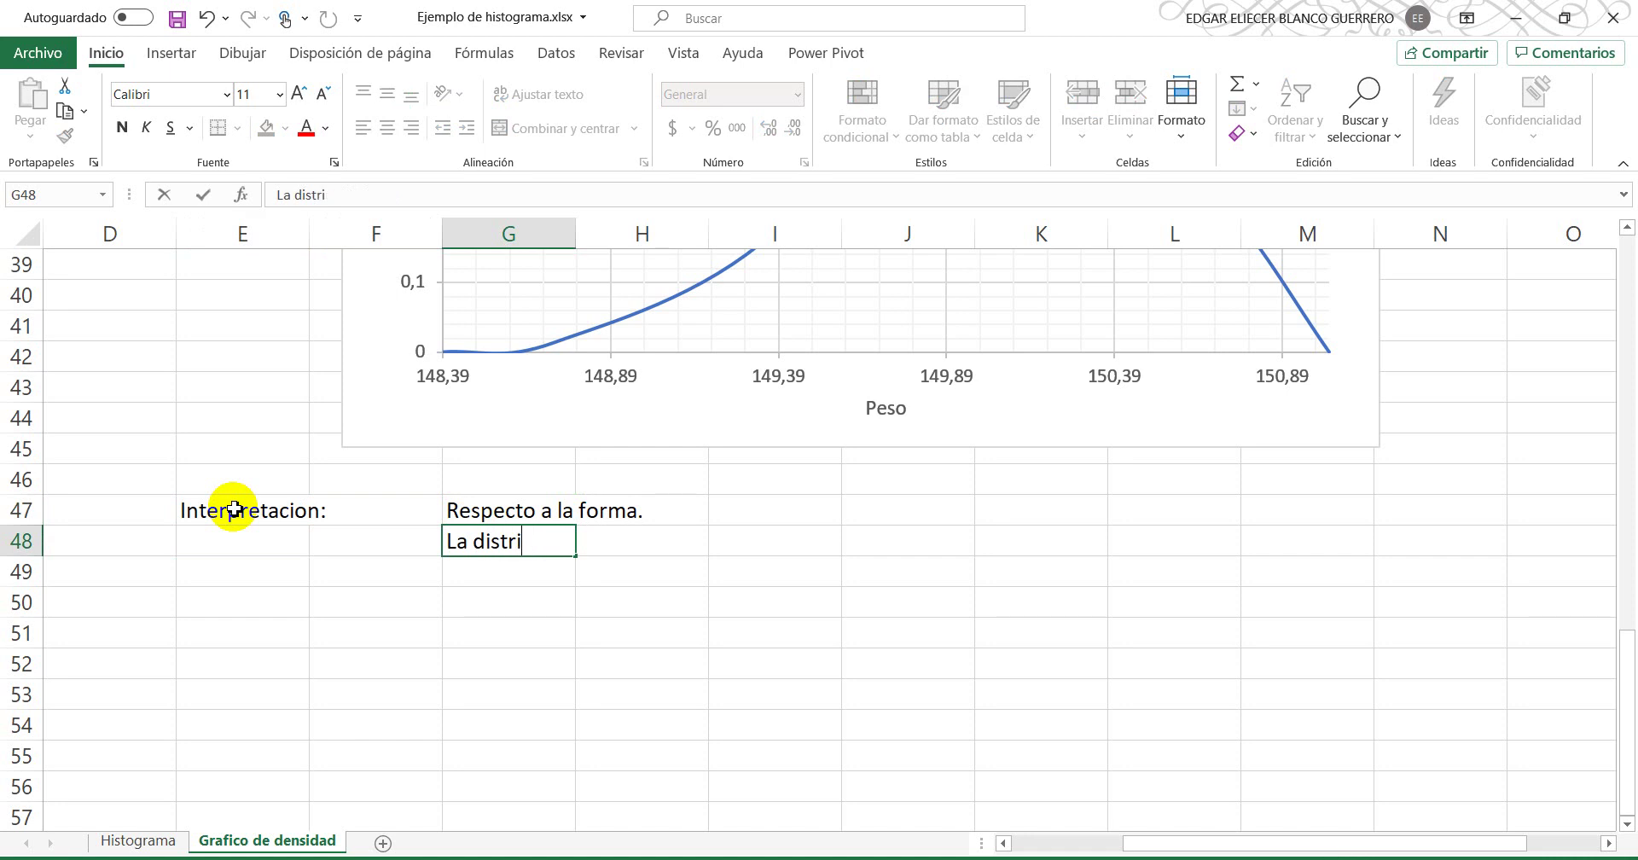
pyautogui.write('bucion e')
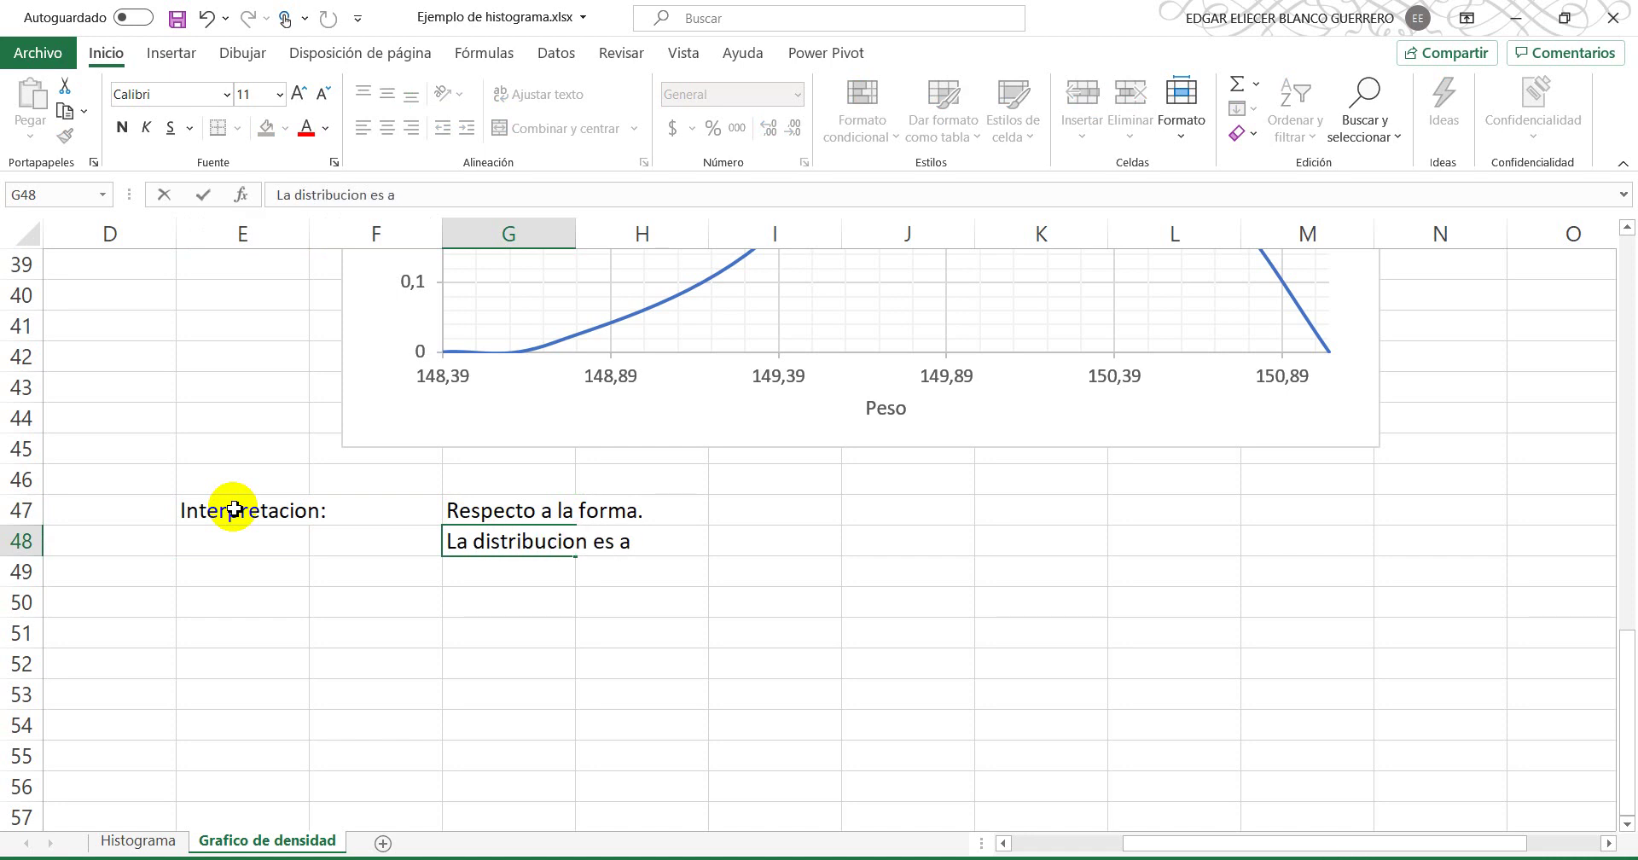
pyautogui.write('s unimodal, presentand')
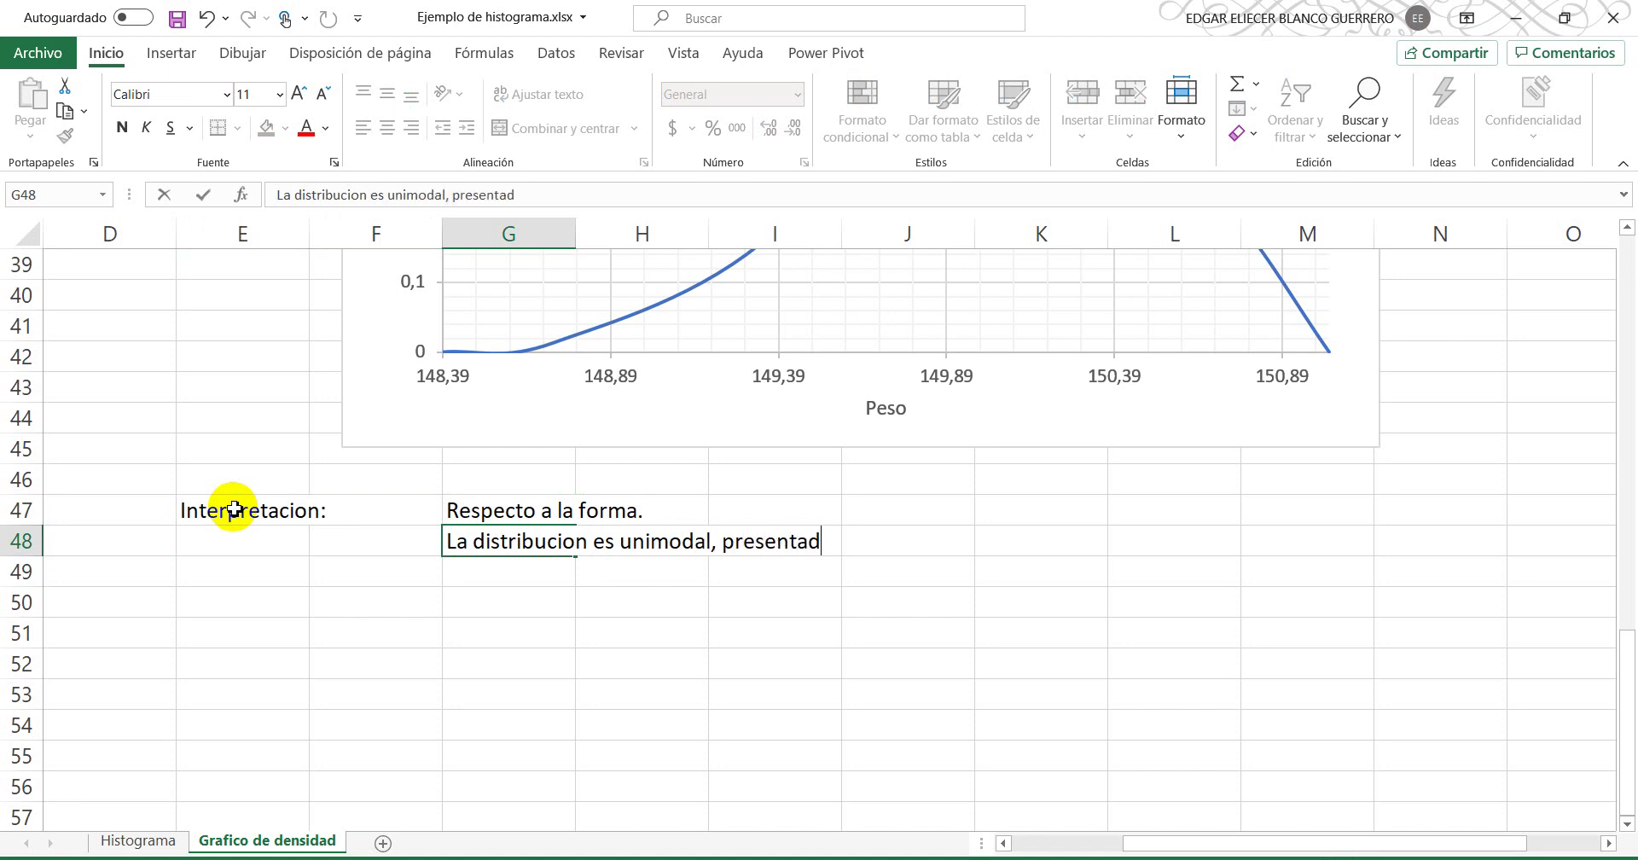
pyautogui.press('BackSpace')
pyautogui.write('ndo un ses')
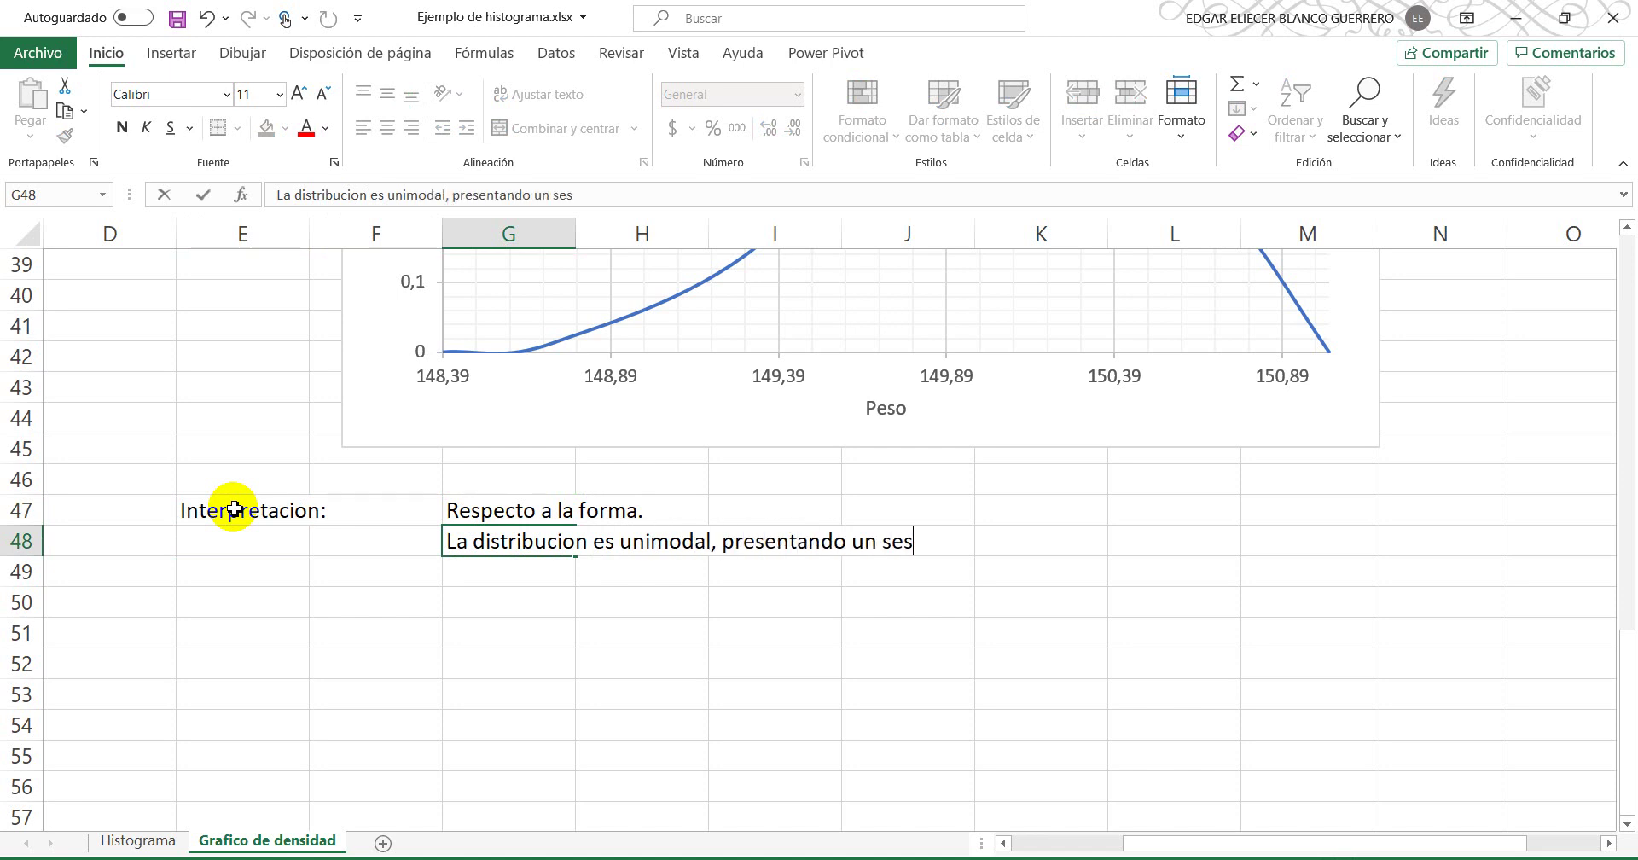
pyautogui.write('go hacia la izquierda (')
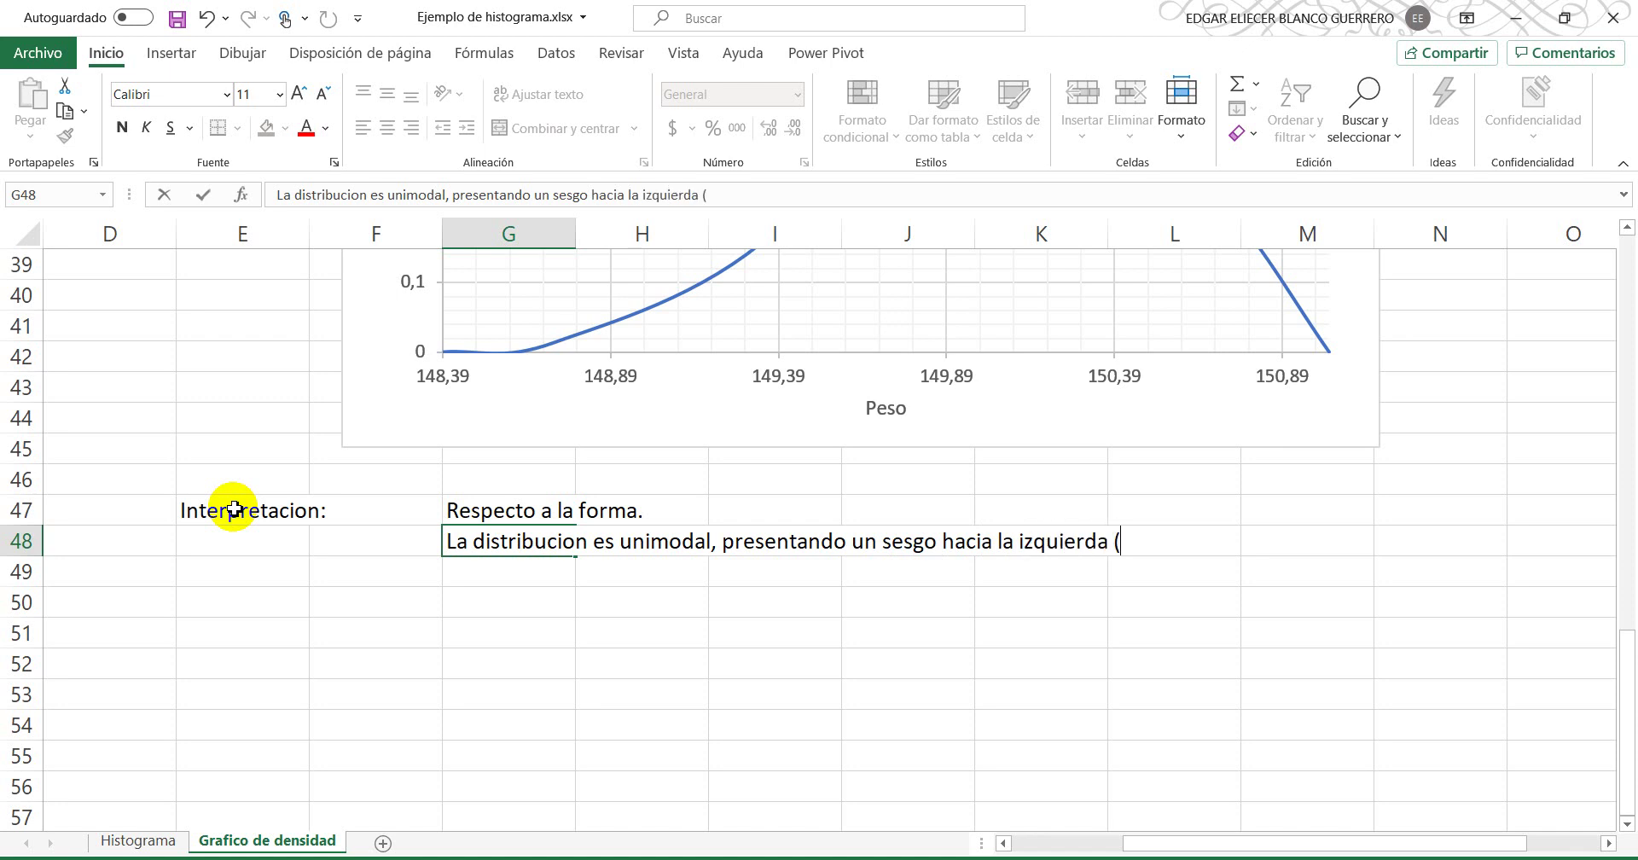
pyautogui.write('negativo')
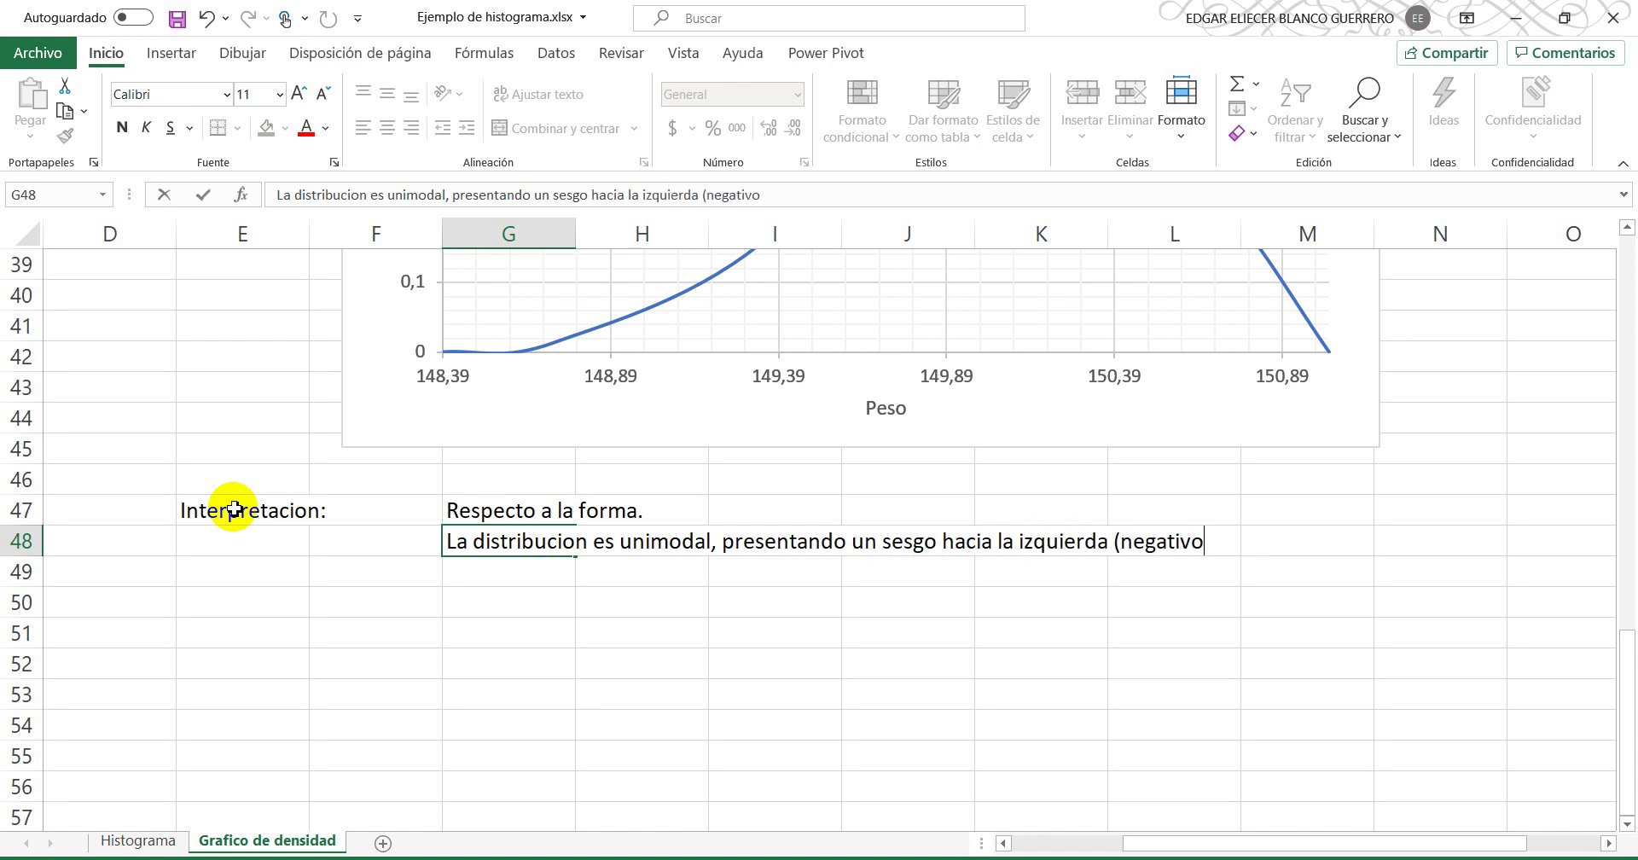
pyautogui.write(').')
pyautogui.press('Return')
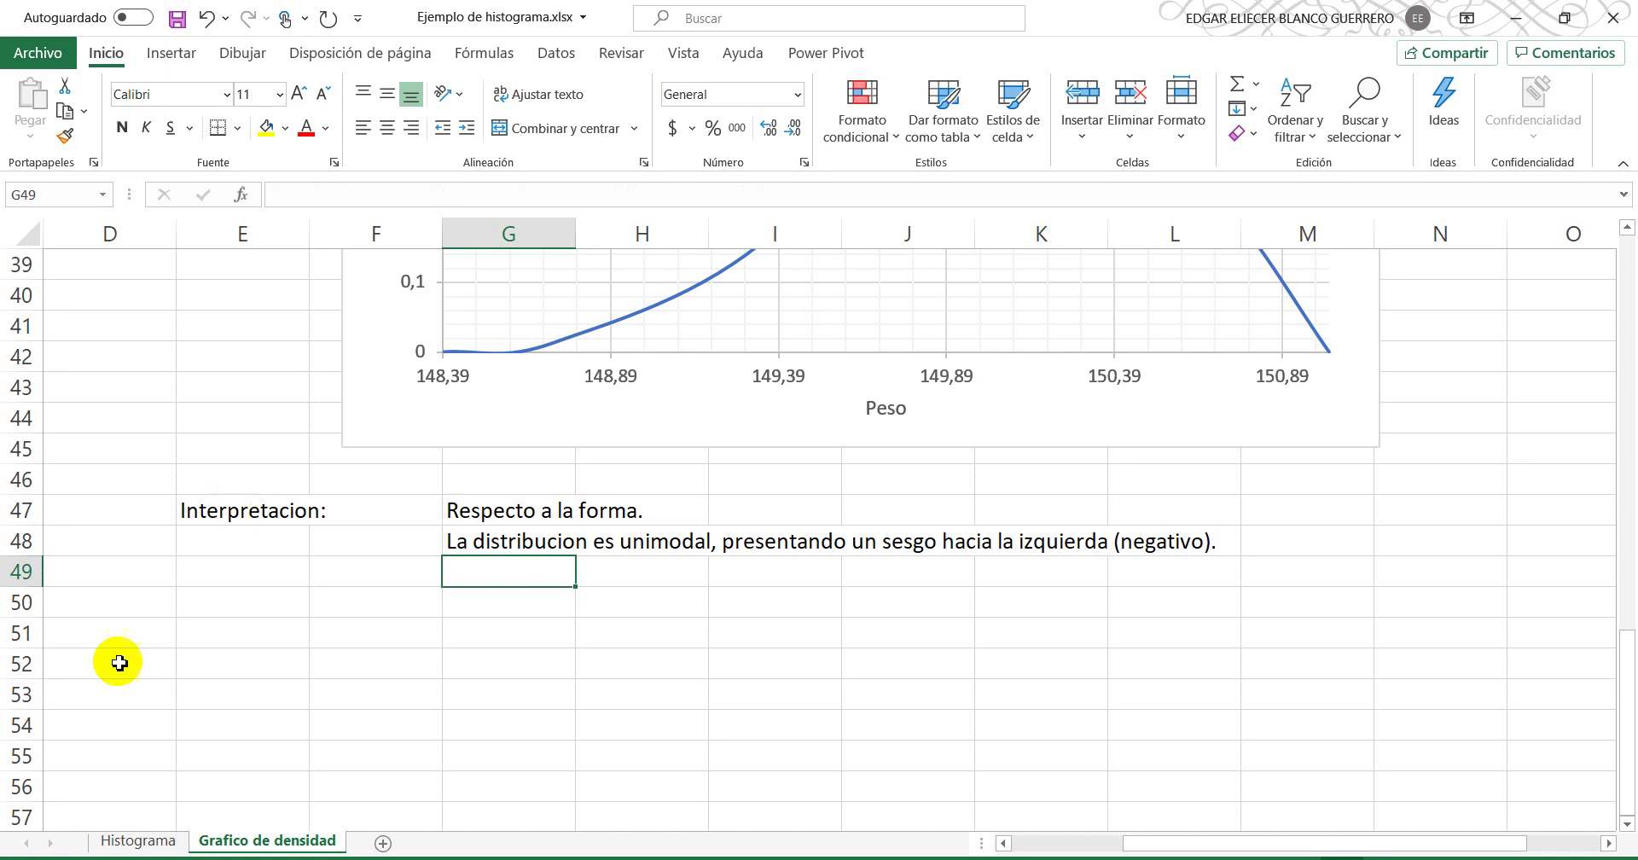
# Step: Enter the heading "Respecto a la ubicación:" in cell G50, below the shape interpretation
pyautogui.scroll(5, 650, 677)
pyautogui.scroll(-4, 717, 683)
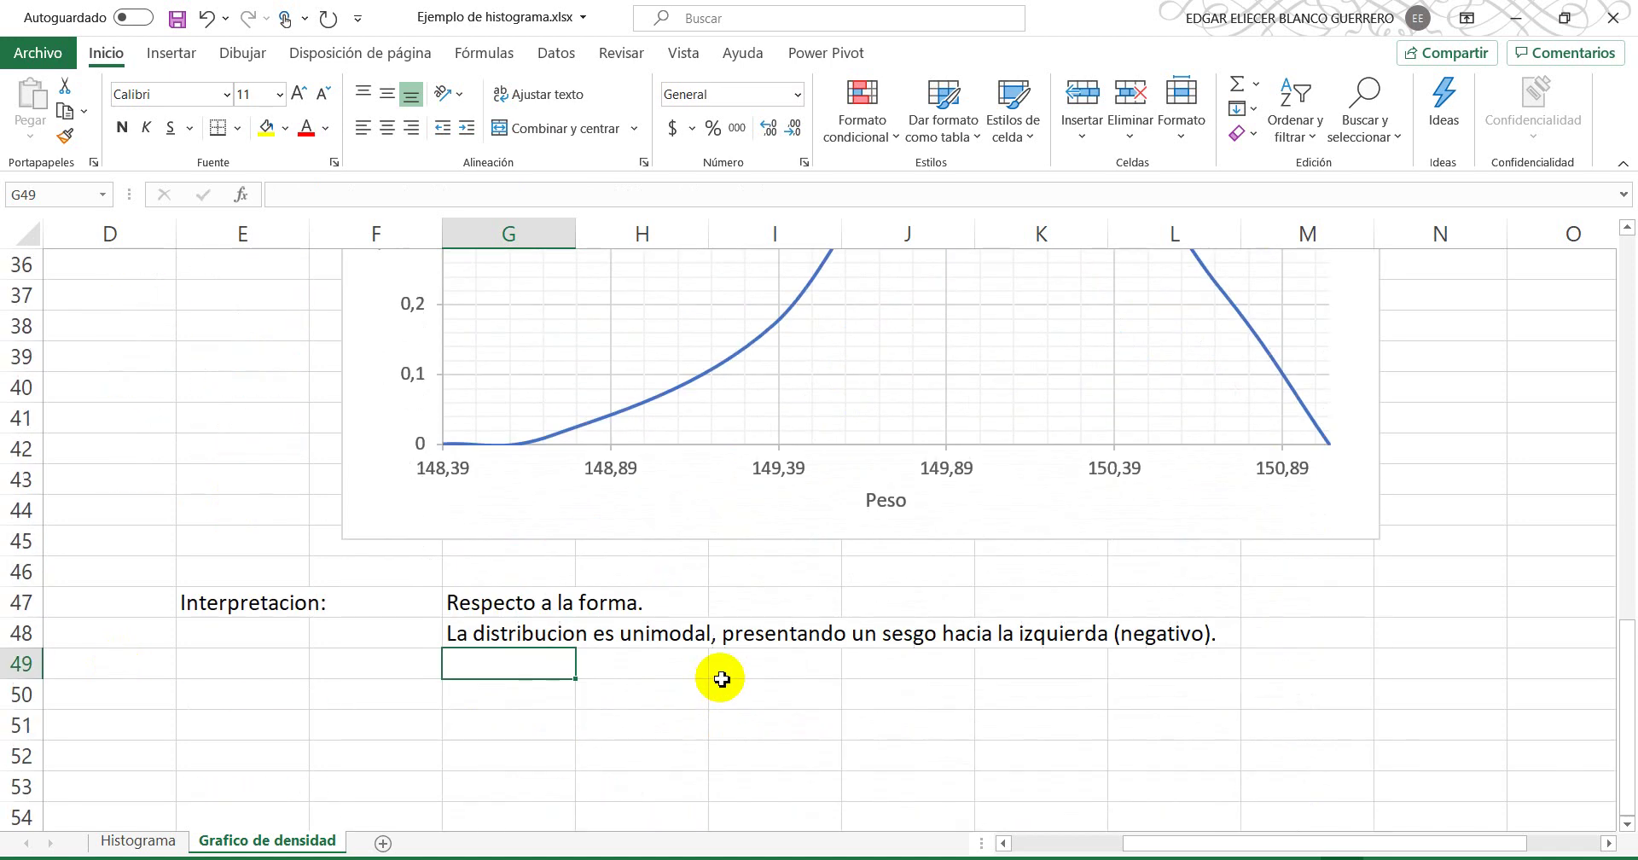
pyautogui.click(462, 696)
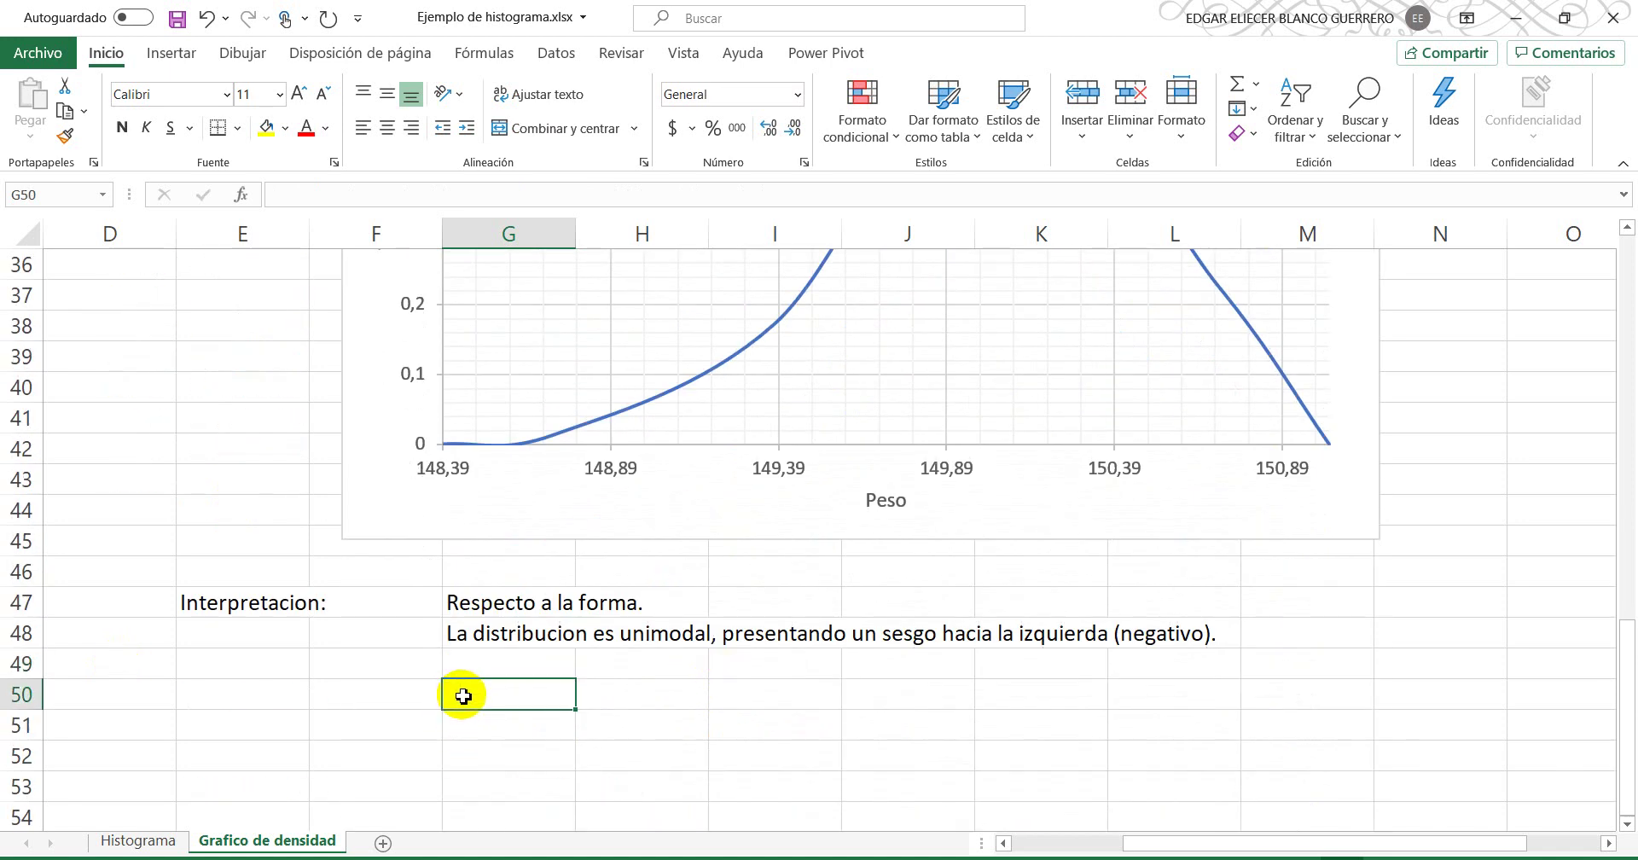
pyautogui.write('Re3')
pyautogui.press('BackSpace')
pyautogui.write('es')
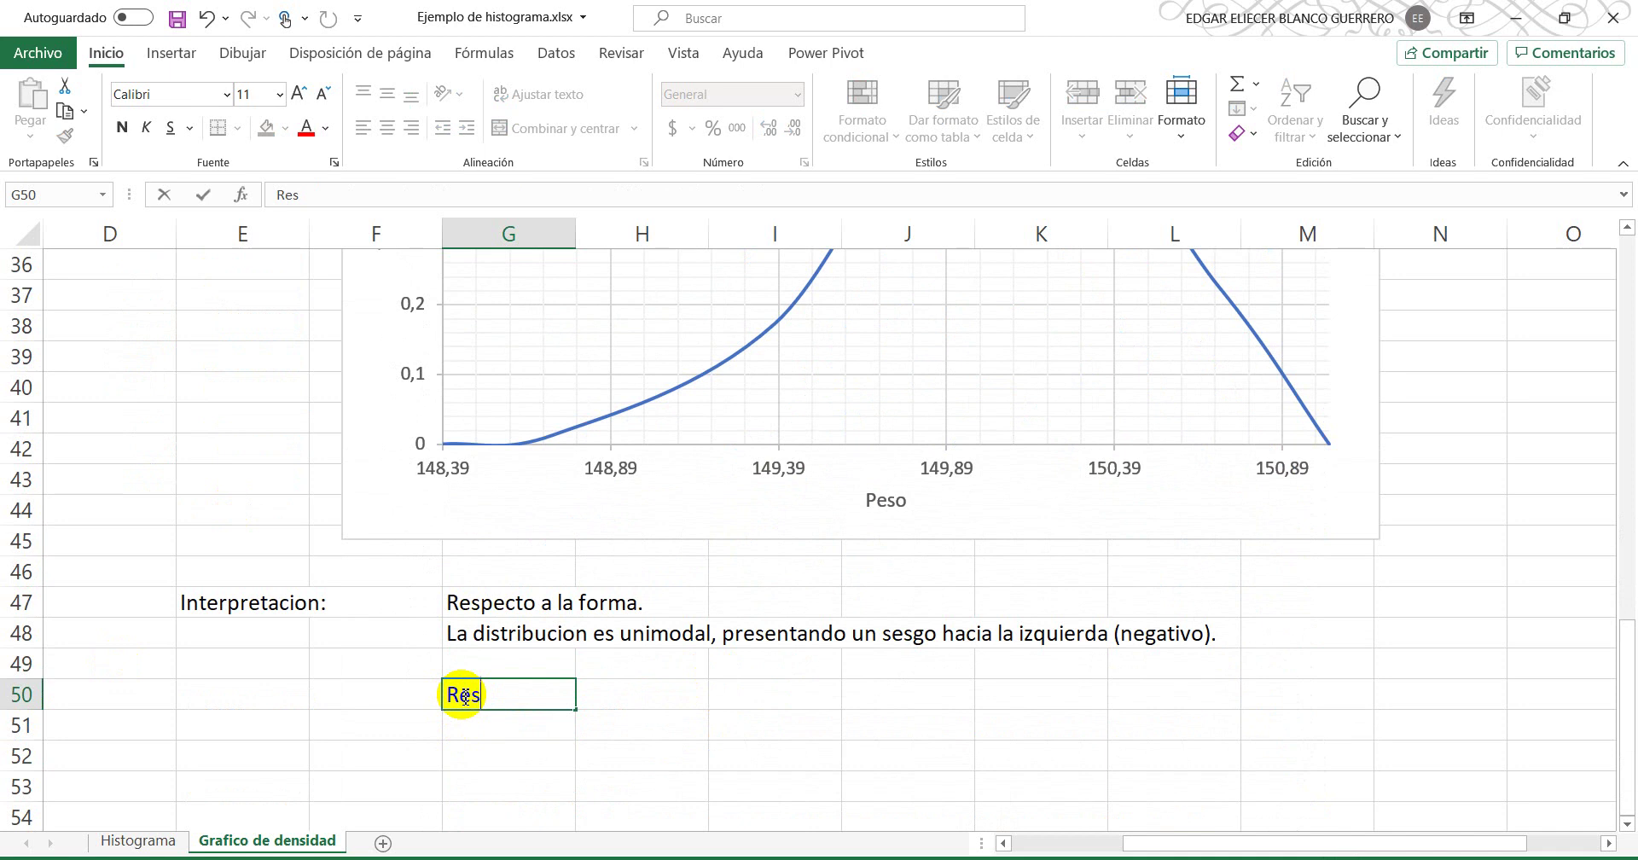
pyautogui.write('pecto a la ubicación:')
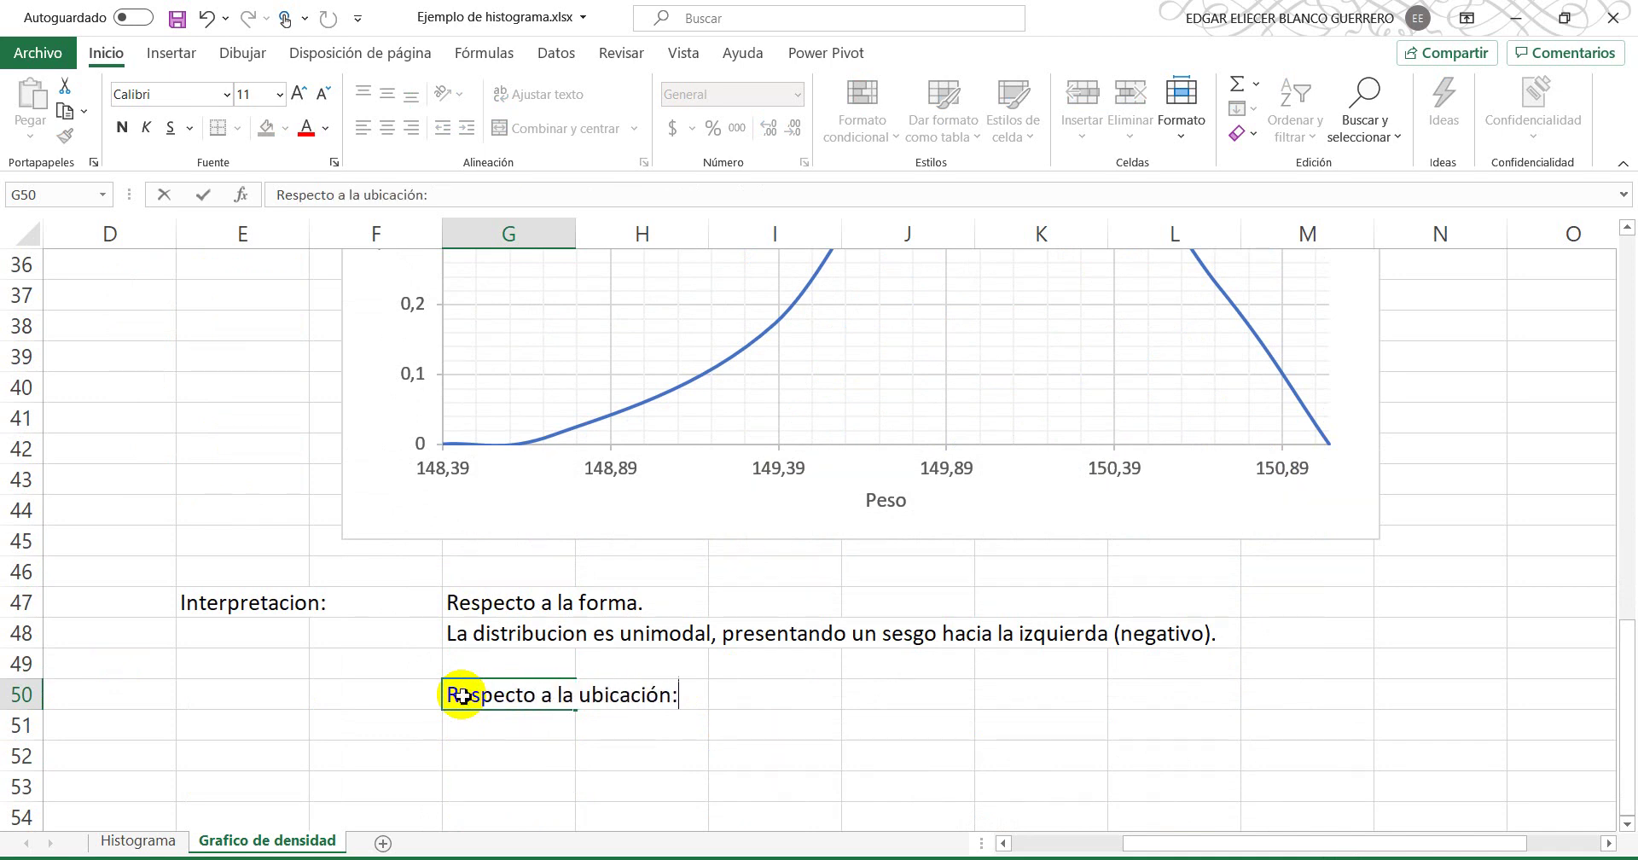
pyautogui.press('Return')
# Step: Review the frequency table and charts, then read the problem statement in cell A1 for the required weight and tolerance
pyautogui.scroll(2, 458, 695)
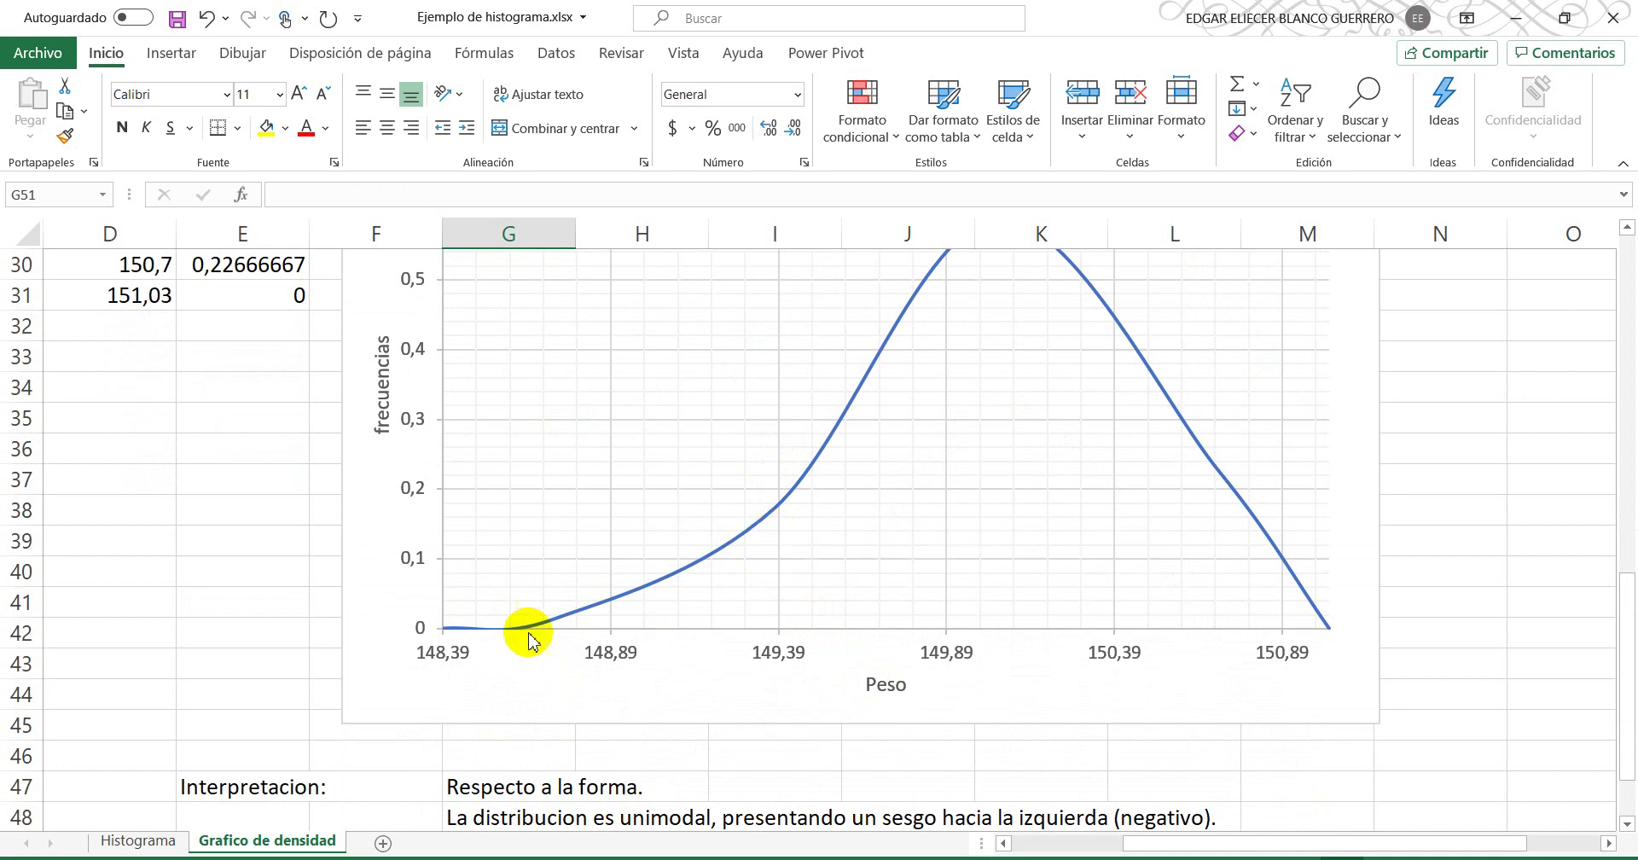
pyautogui.scroll(9, 260, 631)
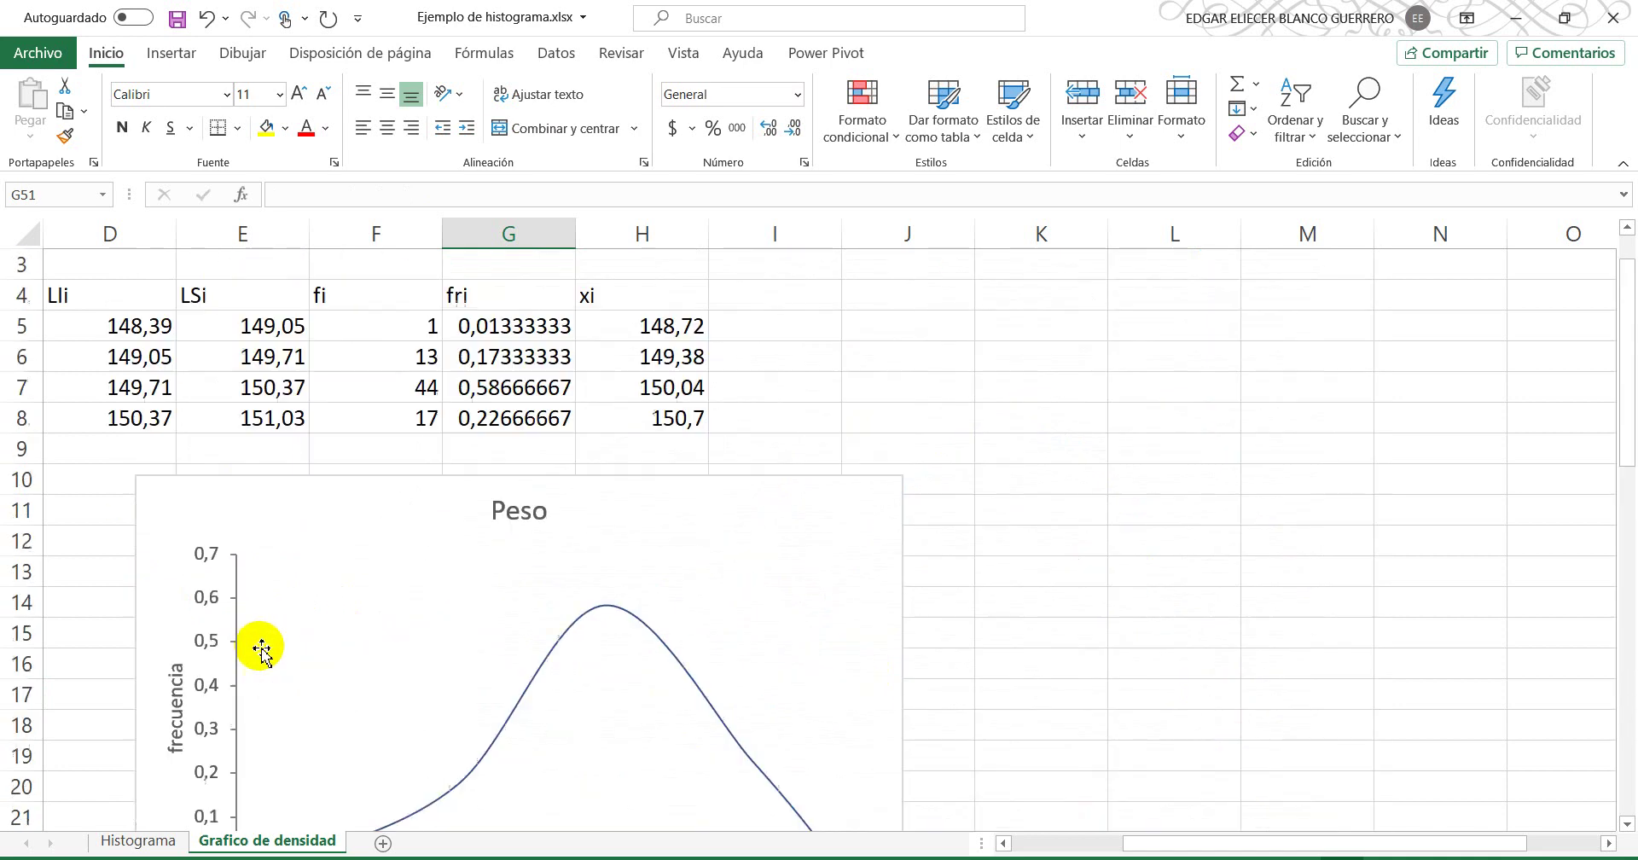
pyautogui.scroll(-12, 256, 649)
pyautogui.scroll(12, 257, 653)
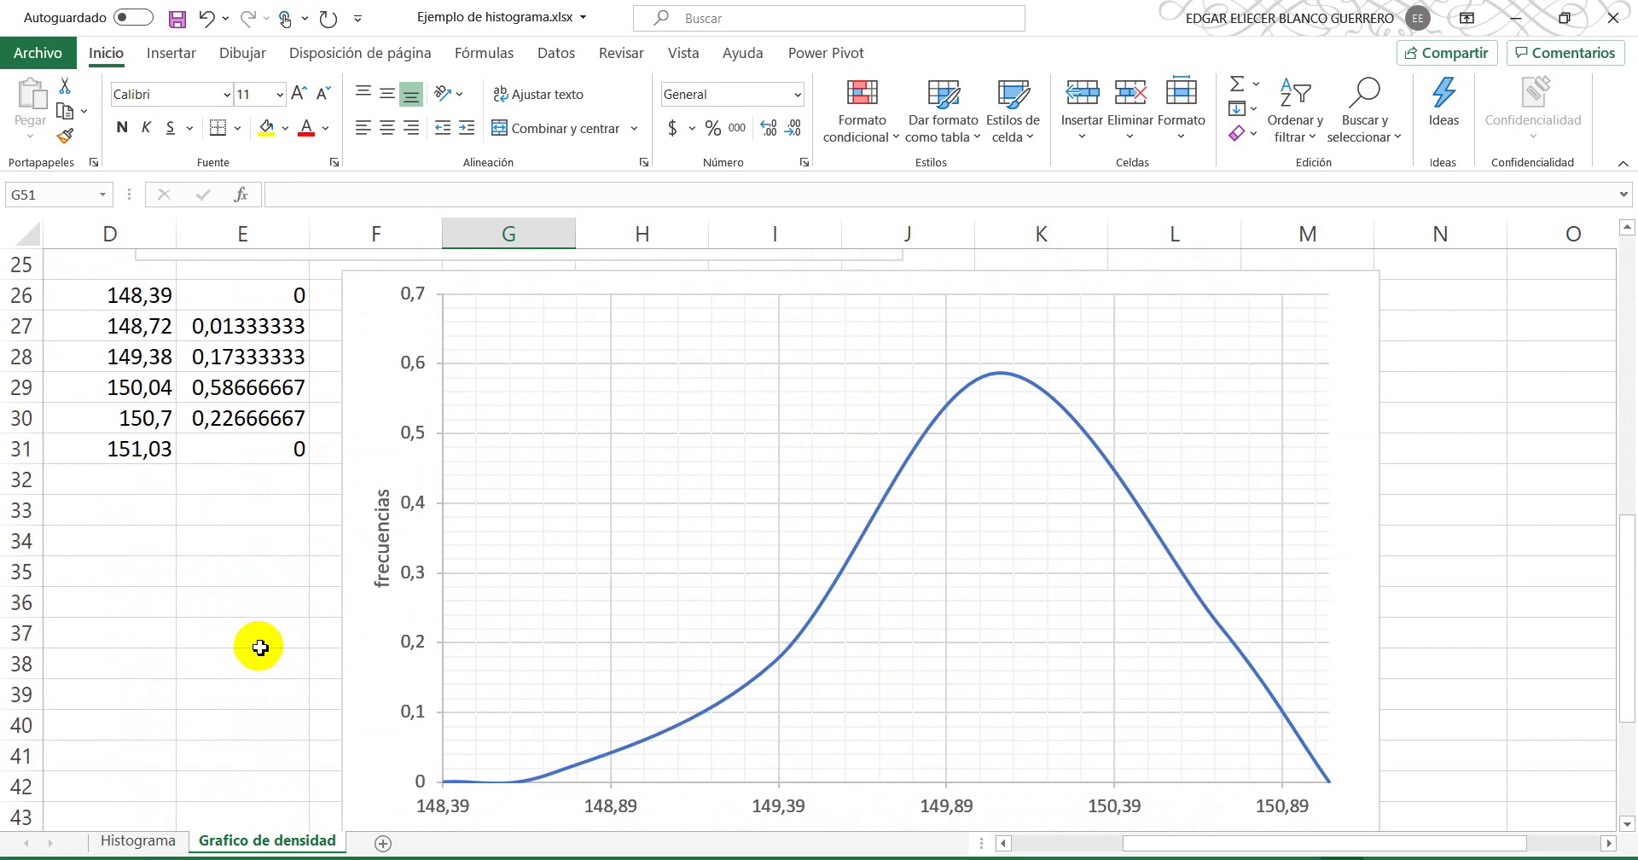
pyautogui.click(128, 322)
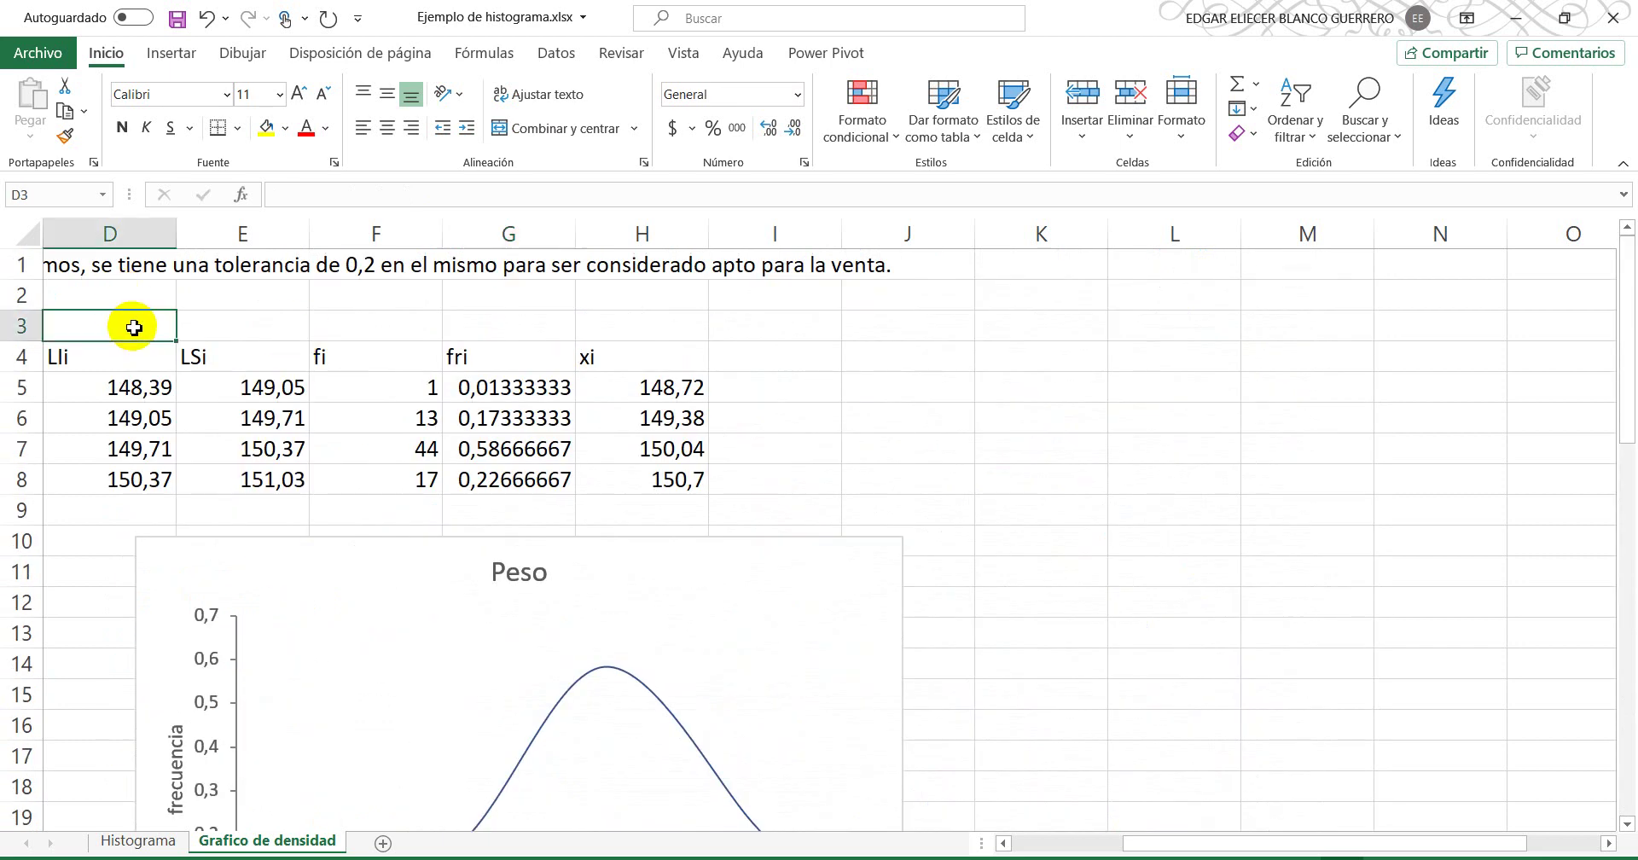
pyautogui.press('Left')
pyautogui.press('Left')
pyautogui.press('Left')
pyautogui.press('Up')
pyautogui.press('Up')
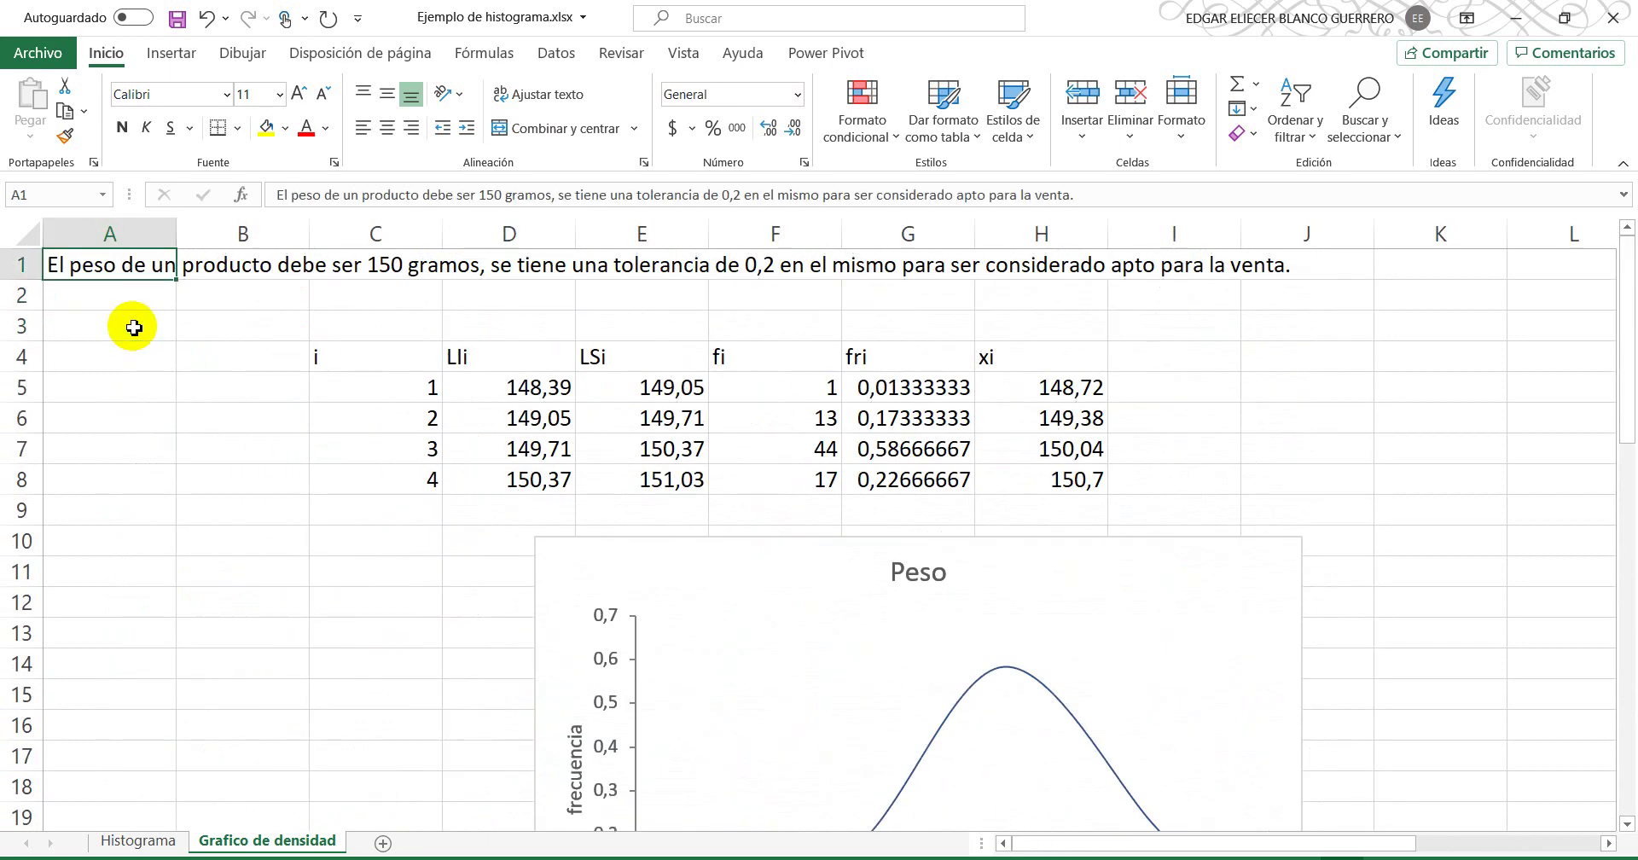
# Step: Go back to the lower density chart and examine where its peak lies along the weight axis
pyautogui.scroll(-9, 145, 341)
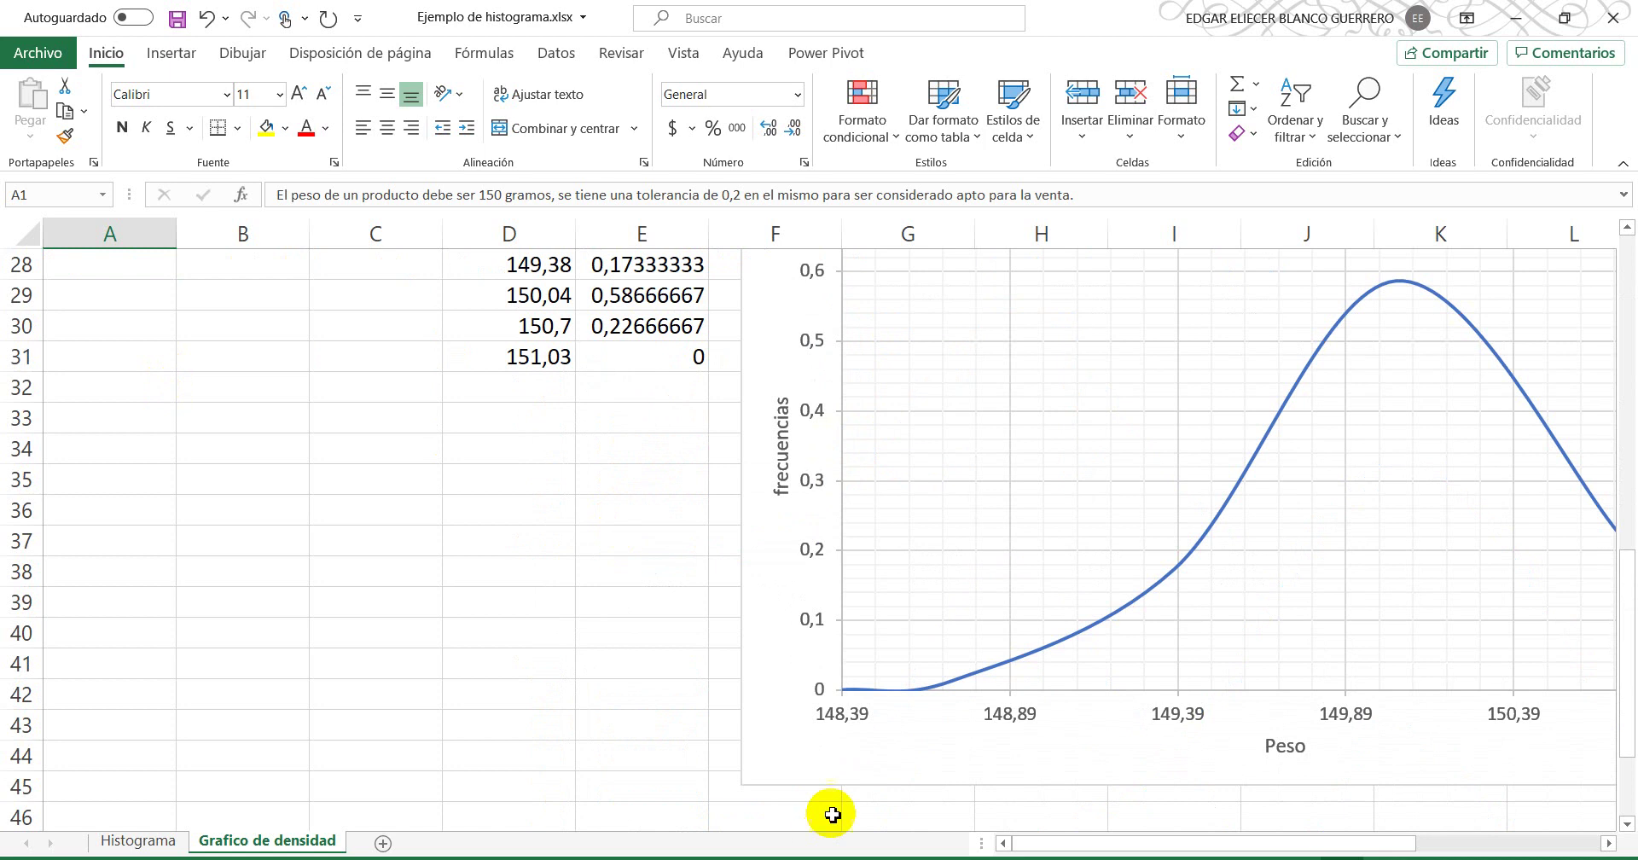
pyautogui.moveTo(1055, 838); pyautogui.dragTo(1139, 818)
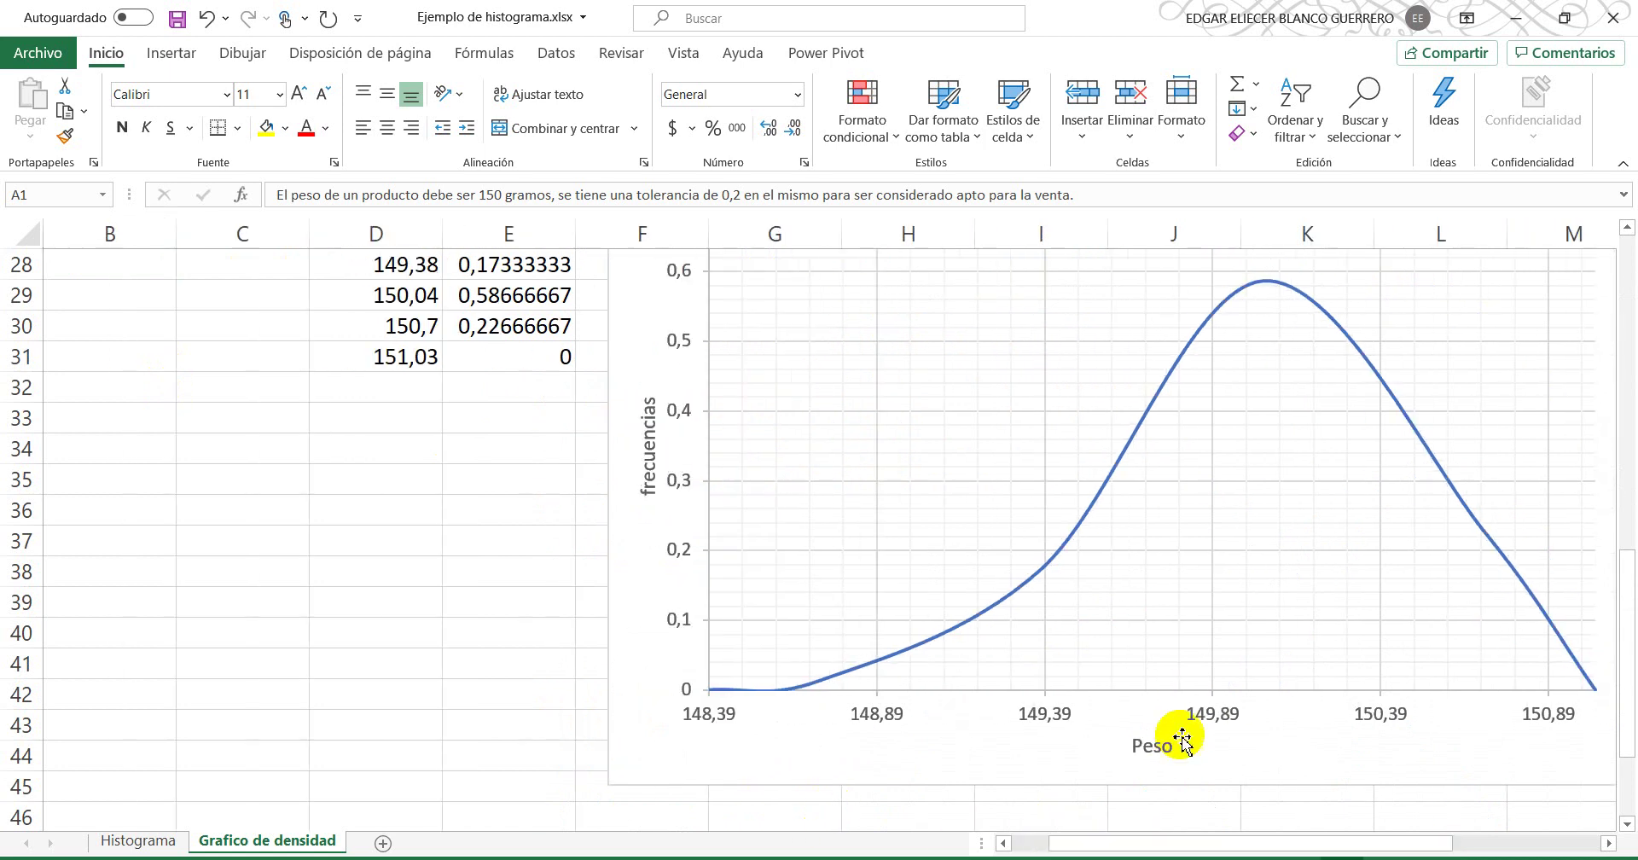
pyautogui.moveTo(1242, 845); pyautogui.dragTo(1327, 844)
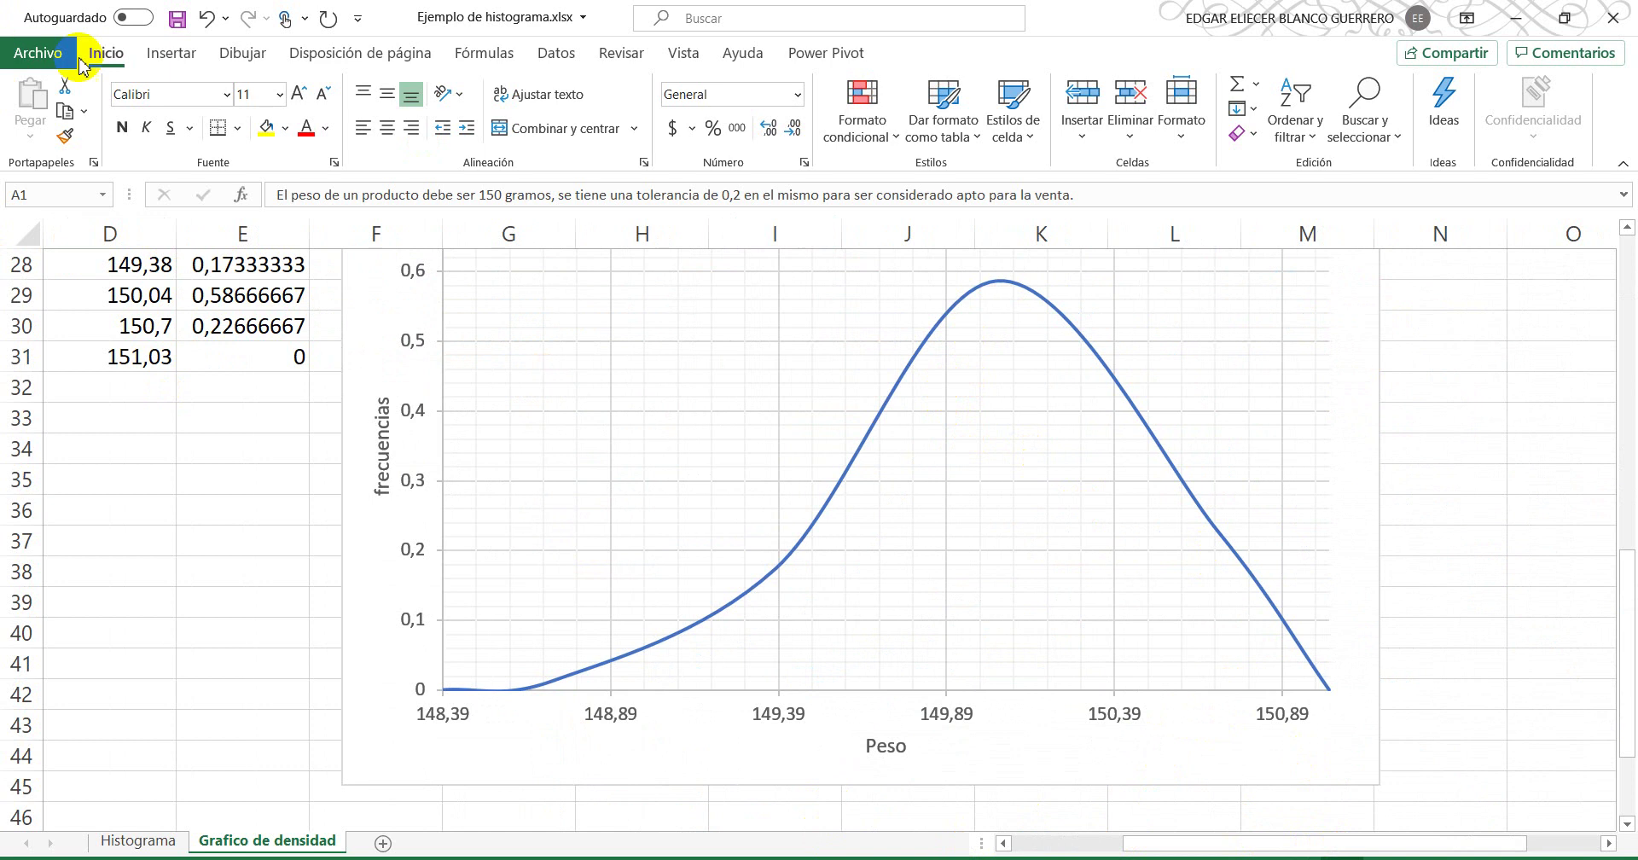
pyautogui.scroll(2, 969, 740)
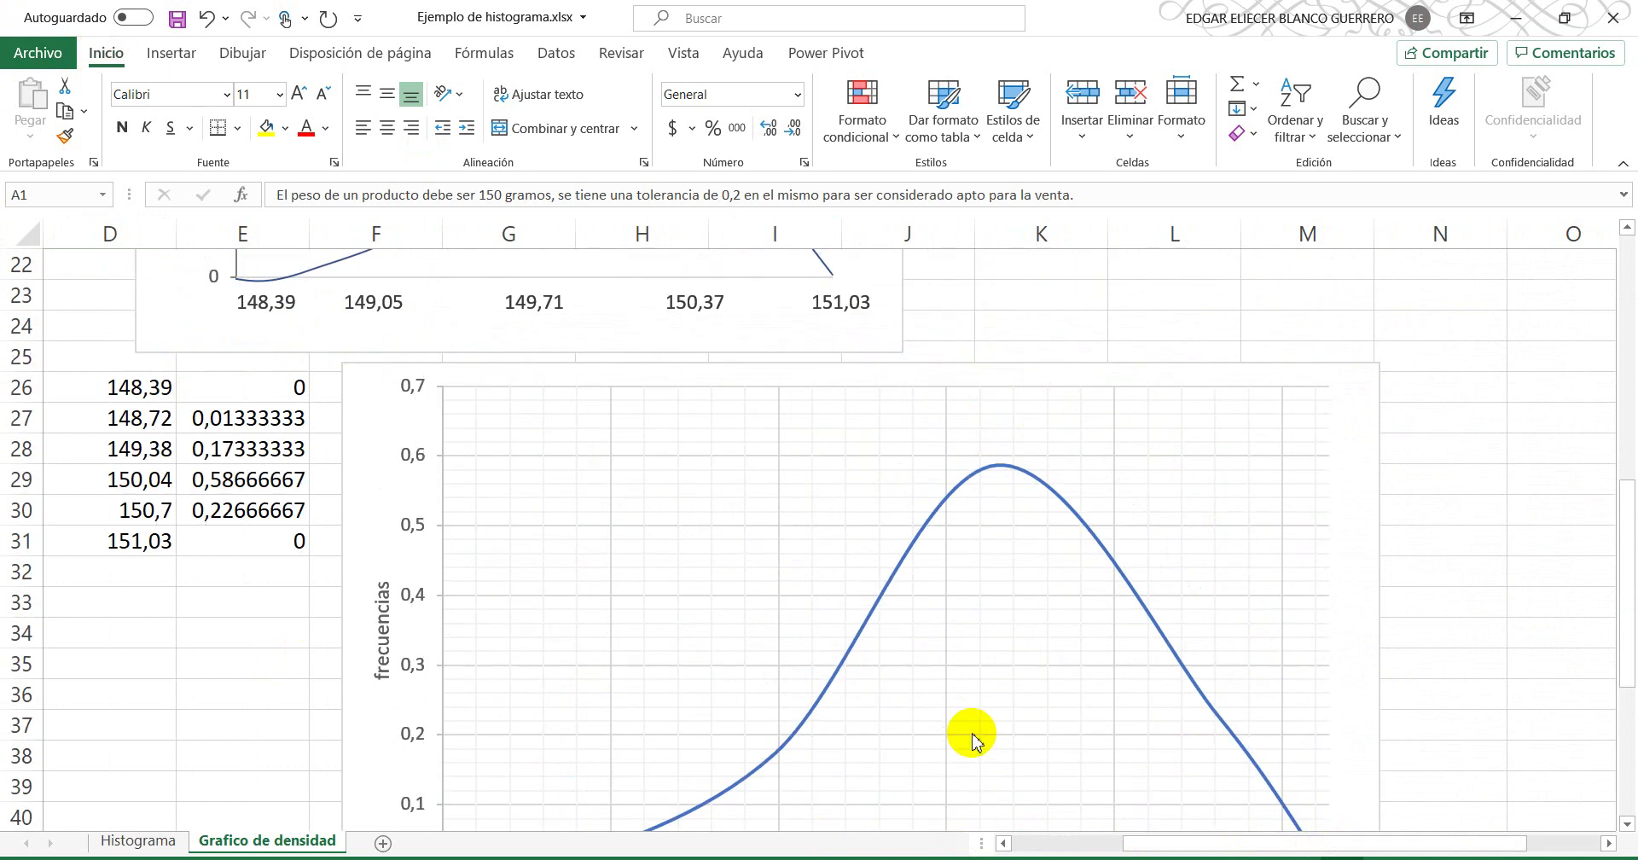
pyautogui.scroll(-2, 971, 737)
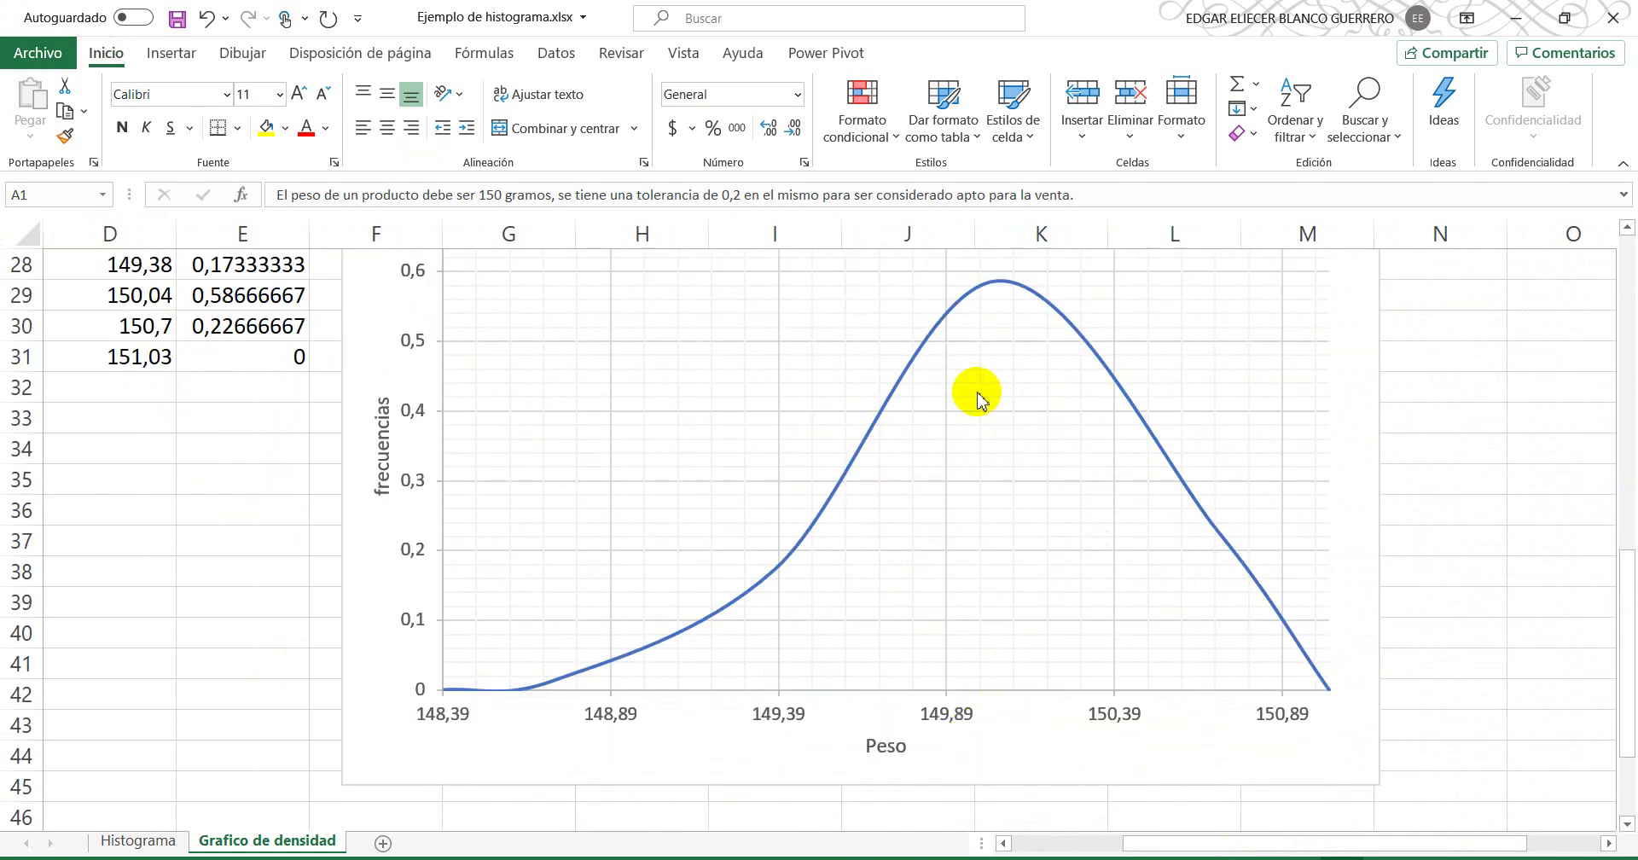
pyautogui.scroll(1, 998, 502)
pyautogui.scroll(-1, 998, 501)
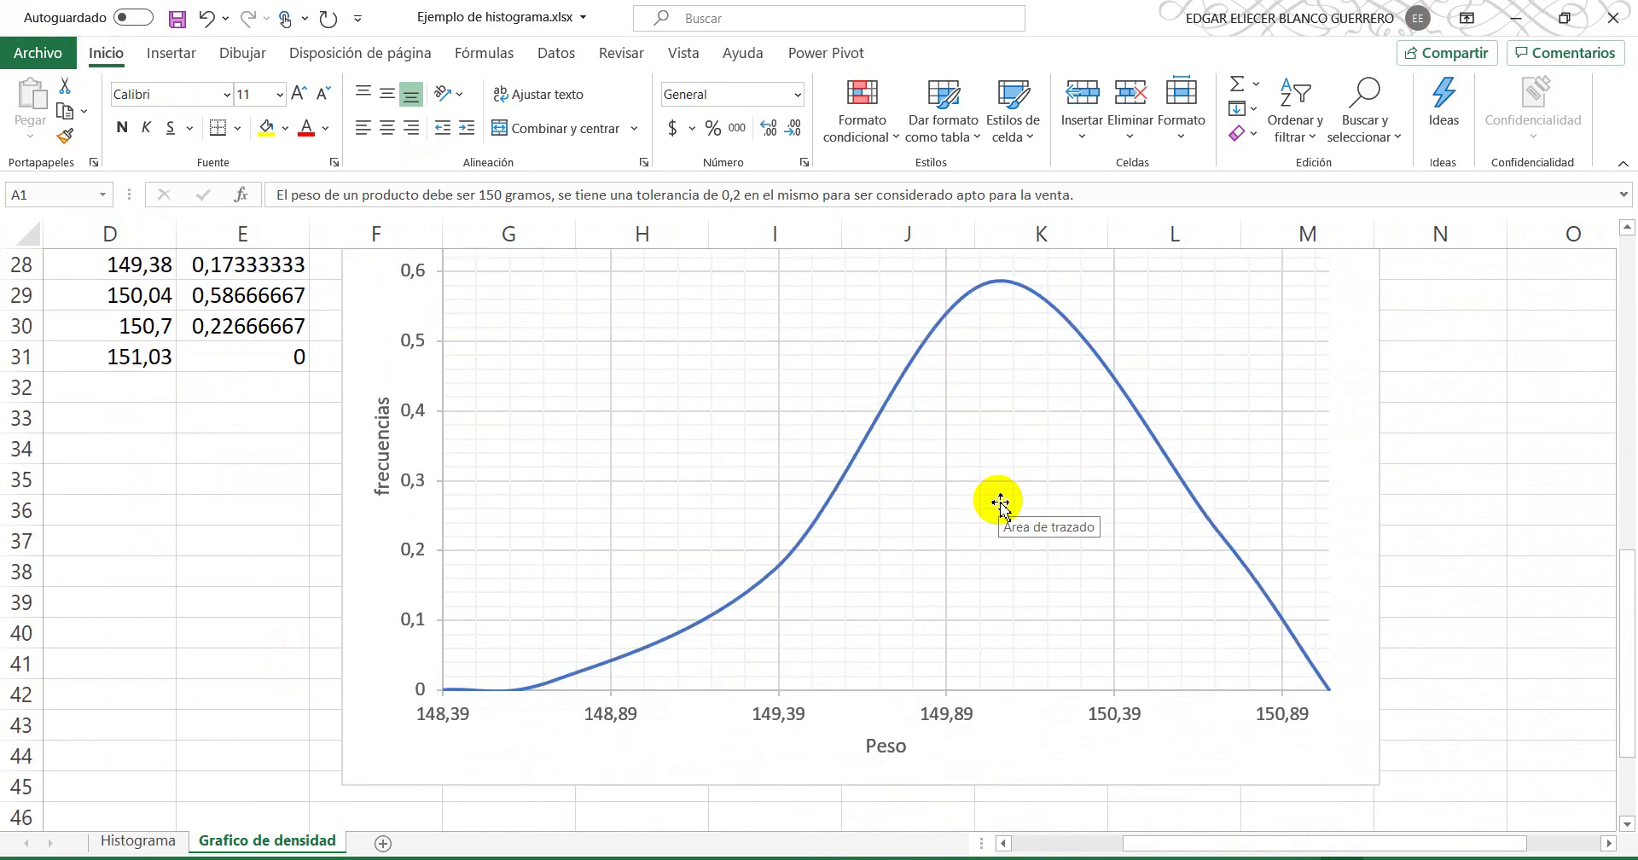
# Step: Add a new data series named 150 to the lower density chart, with X value 150 and Y value 0
pyautogui.rightClick(482, 390)
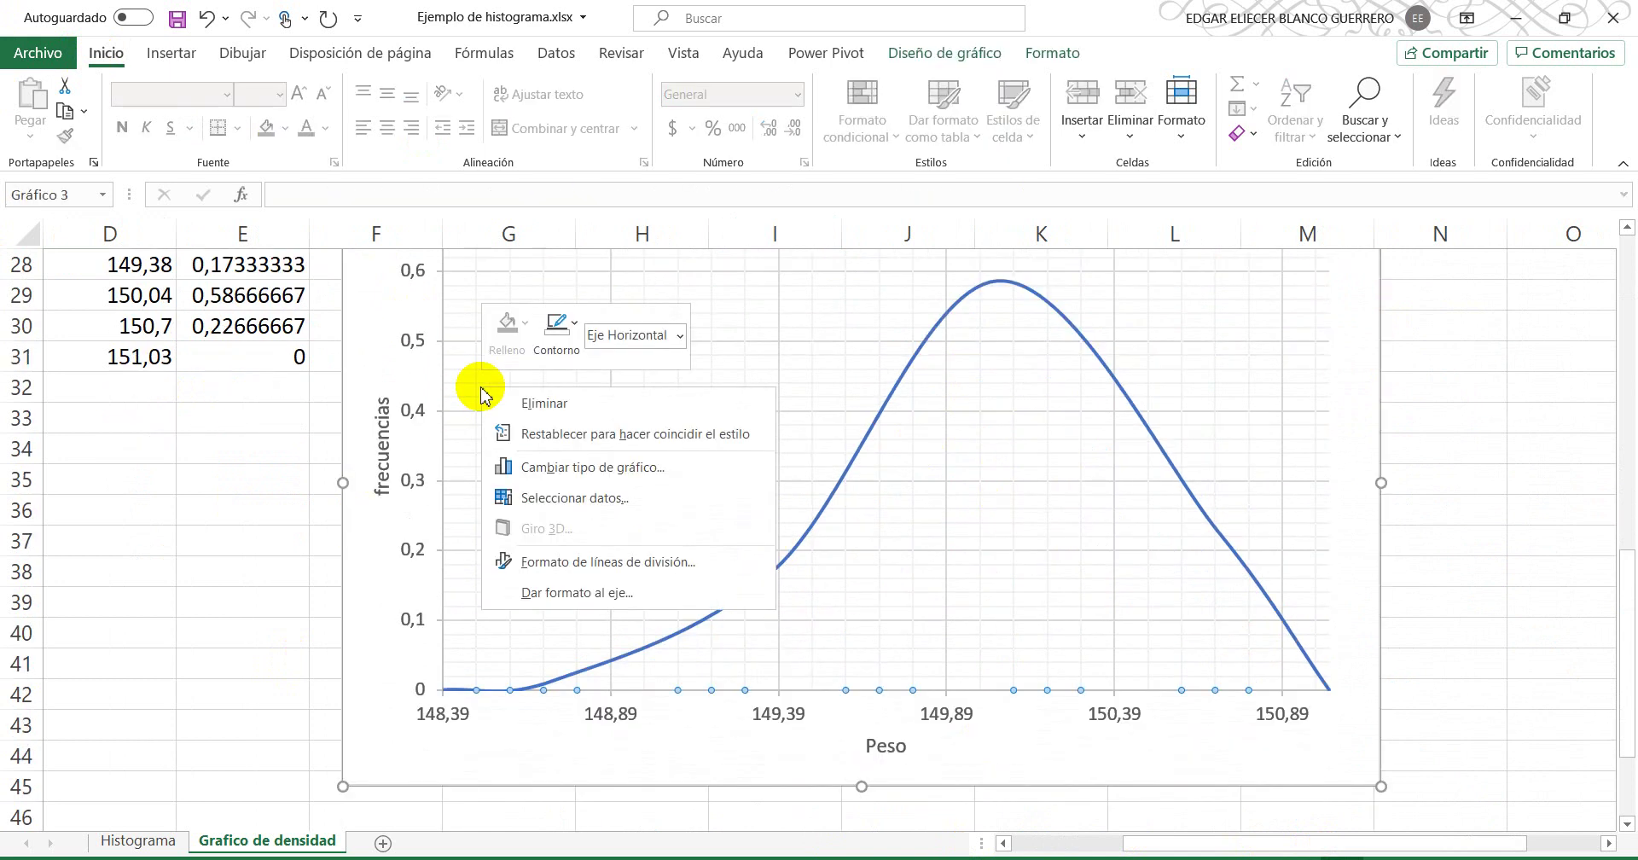
pyautogui.click(573, 497)
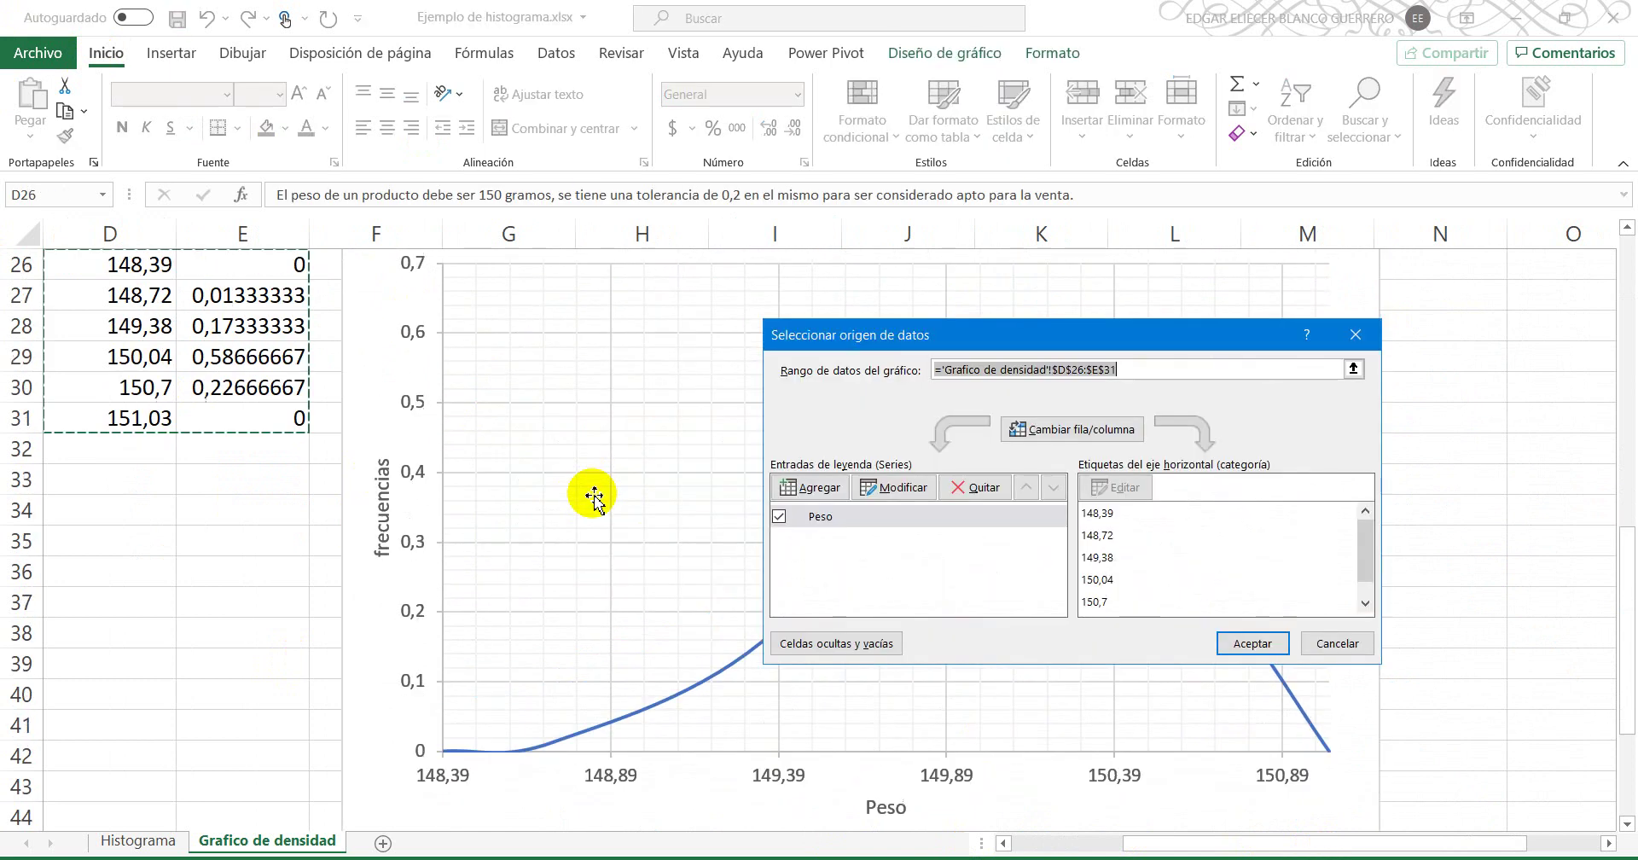
pyautogui.click(784, 501)
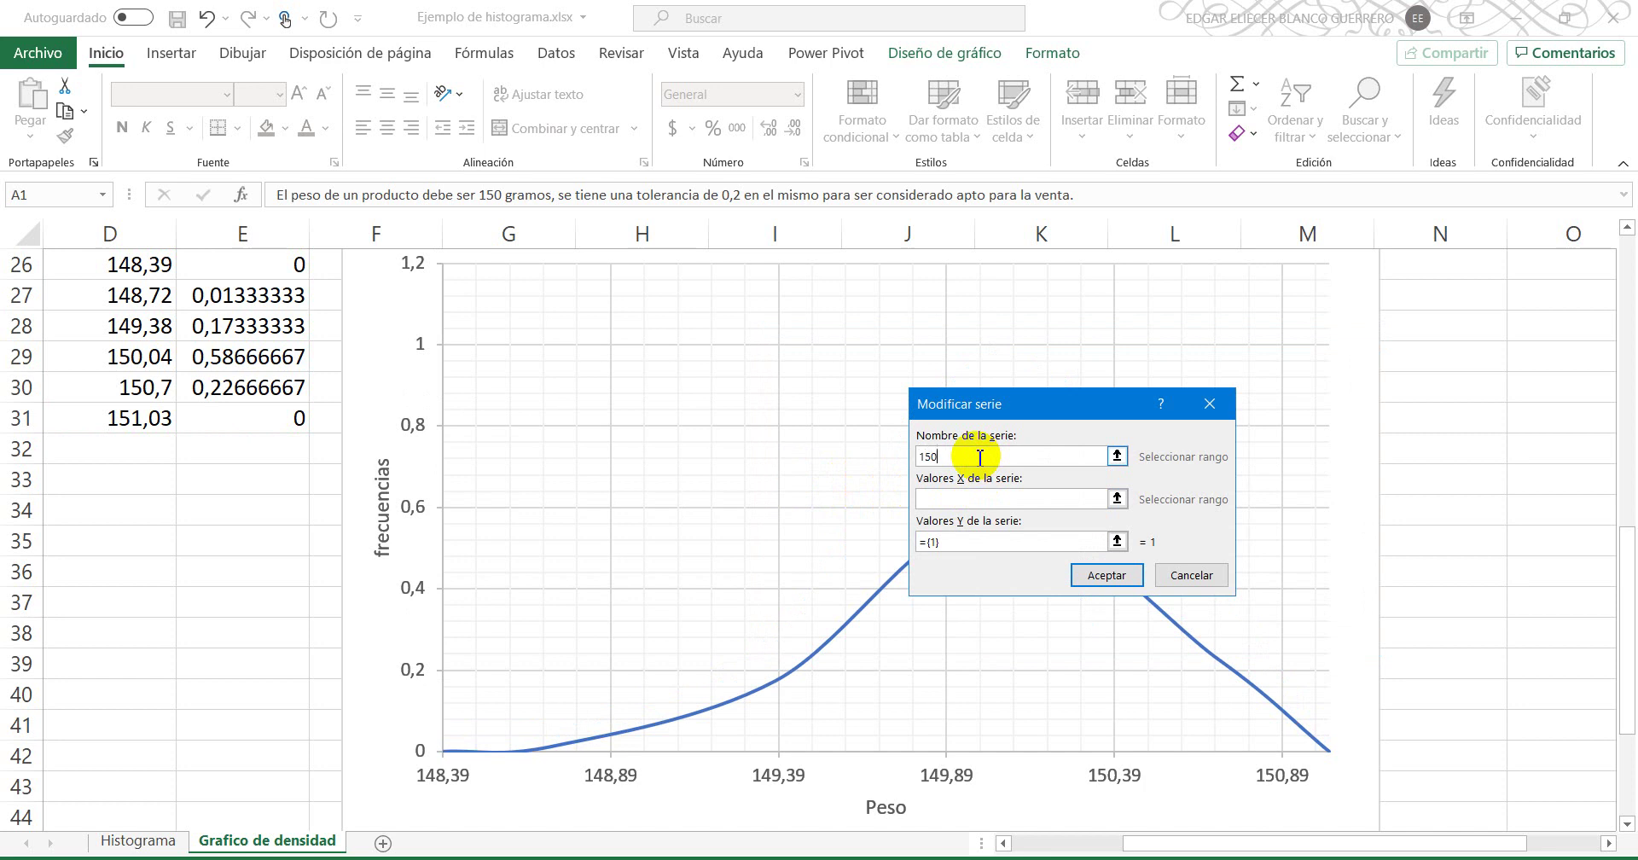
pyautogui.click(961, 495)
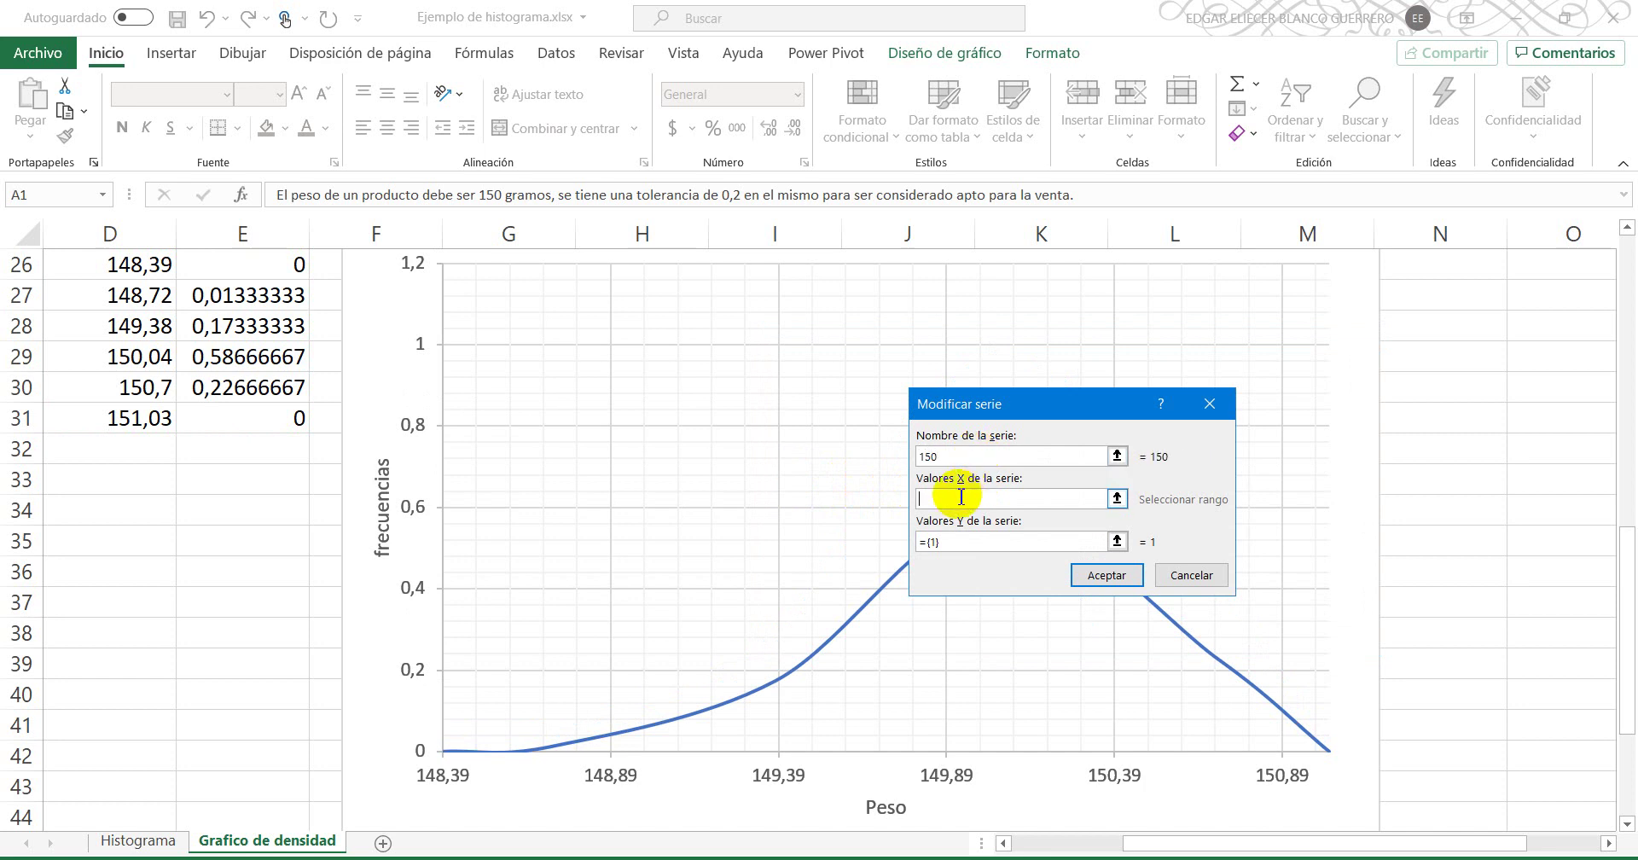
pyautogui.click(954, 544)
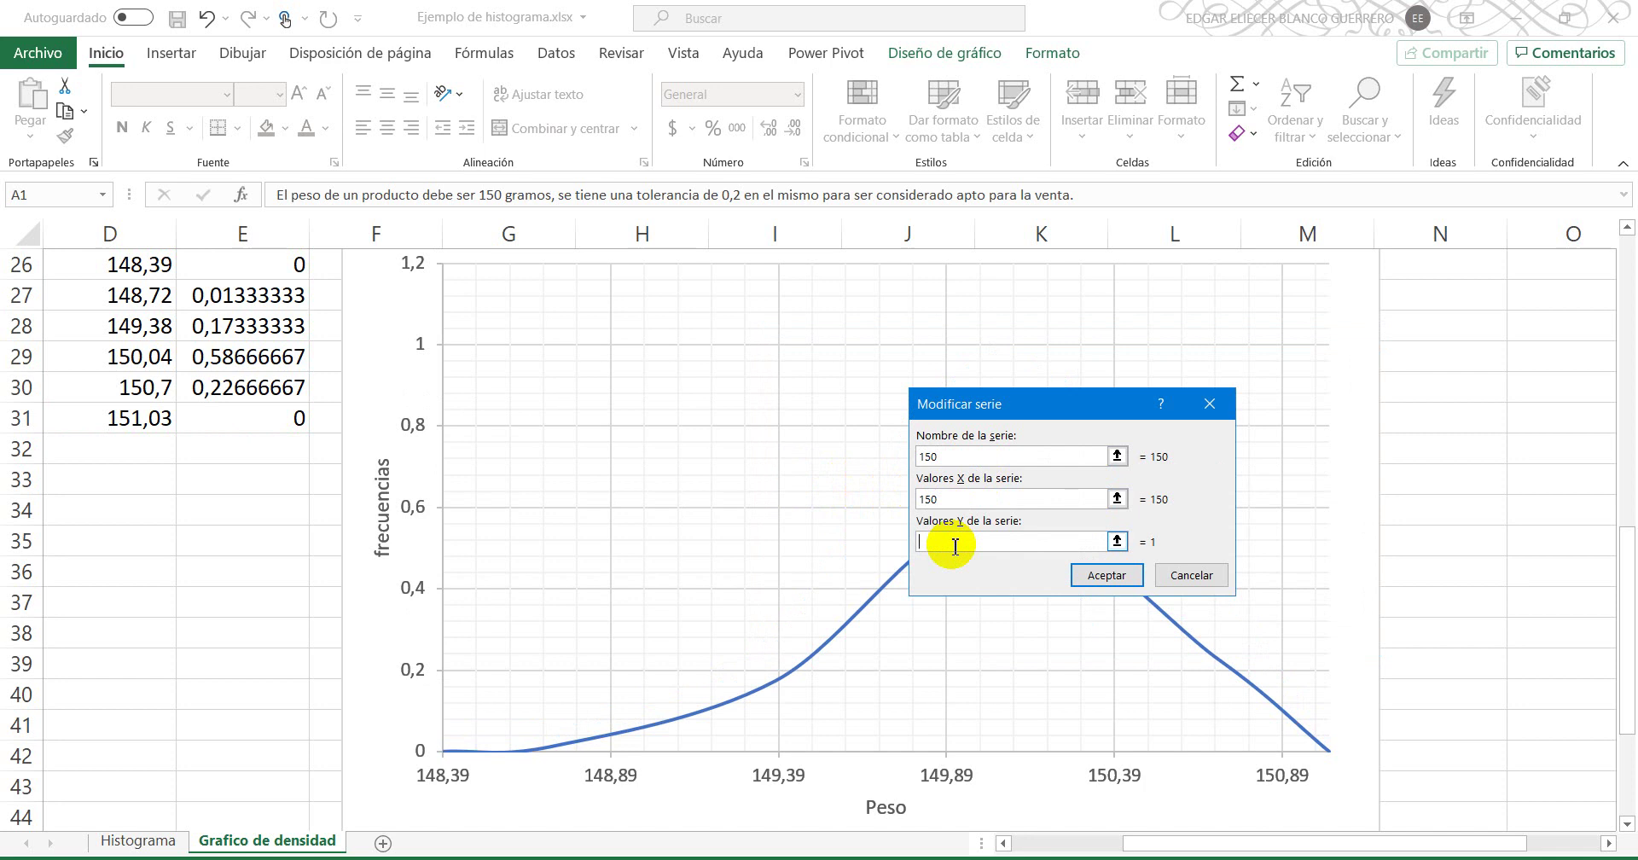
pyautogui.write('0')
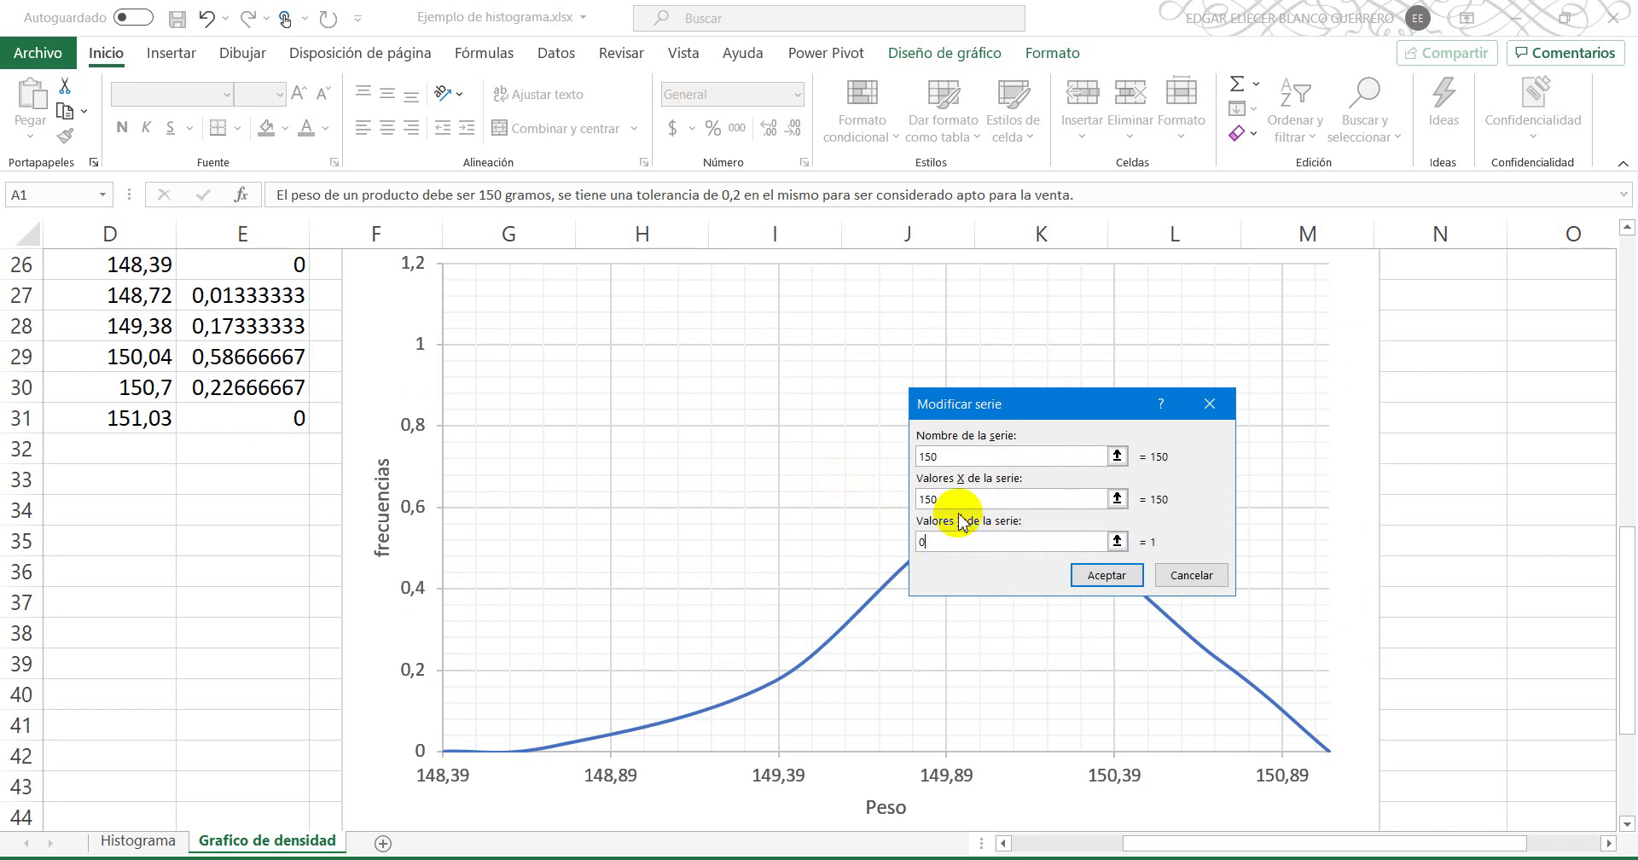
# Step: Set the new series' X values to "150, 150" and its Y values to "0, 0,5", and apply the chart data changes
pyautogui.click(955, 503)
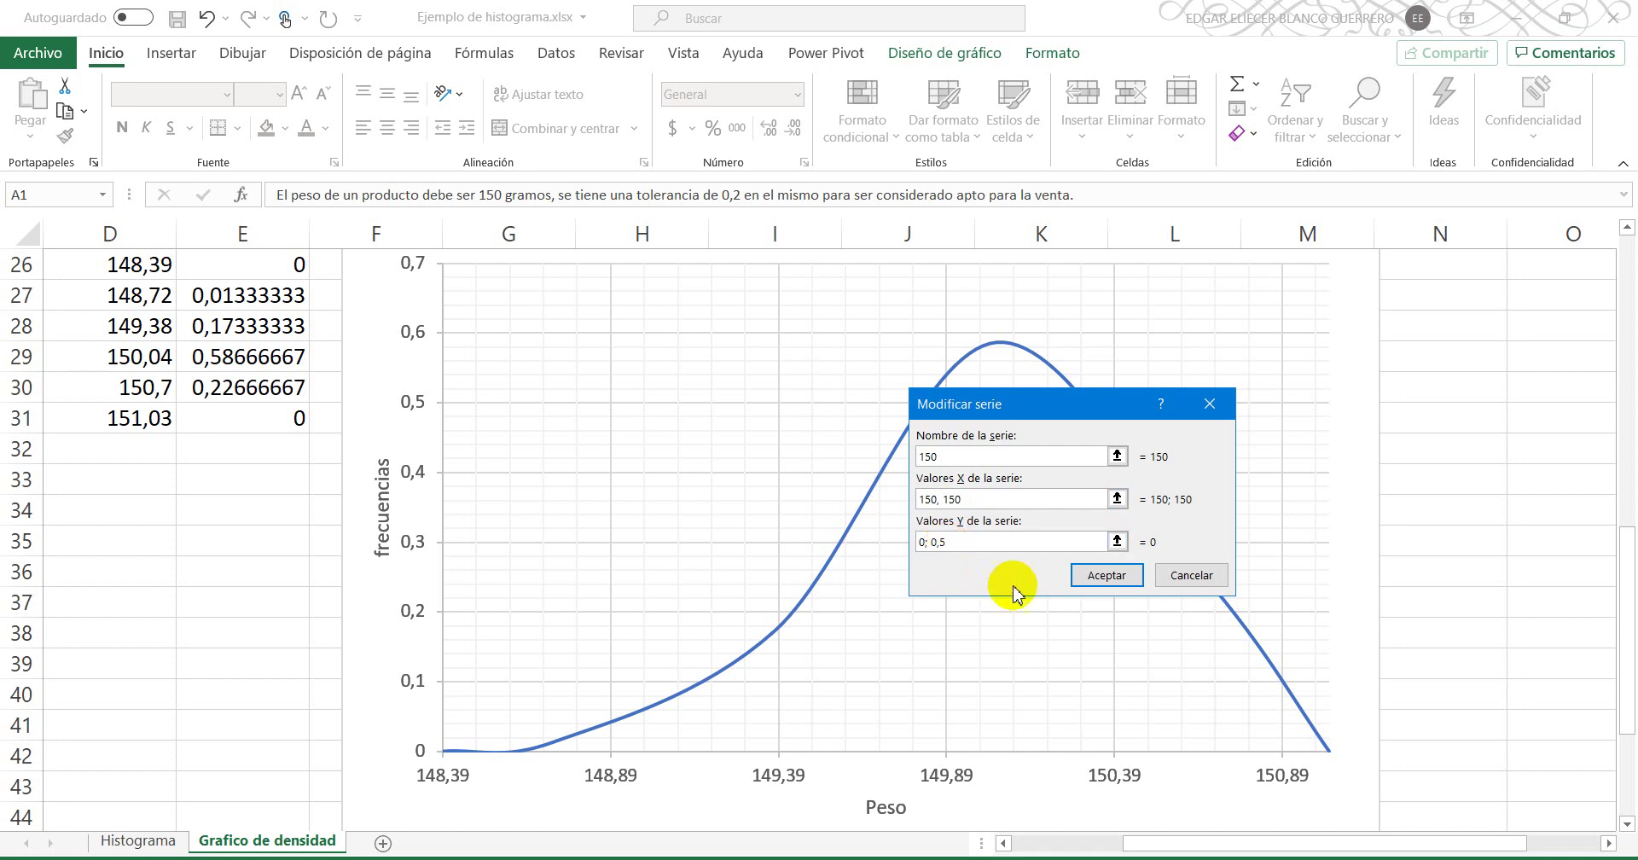
pyautogui.click(1026, 499)
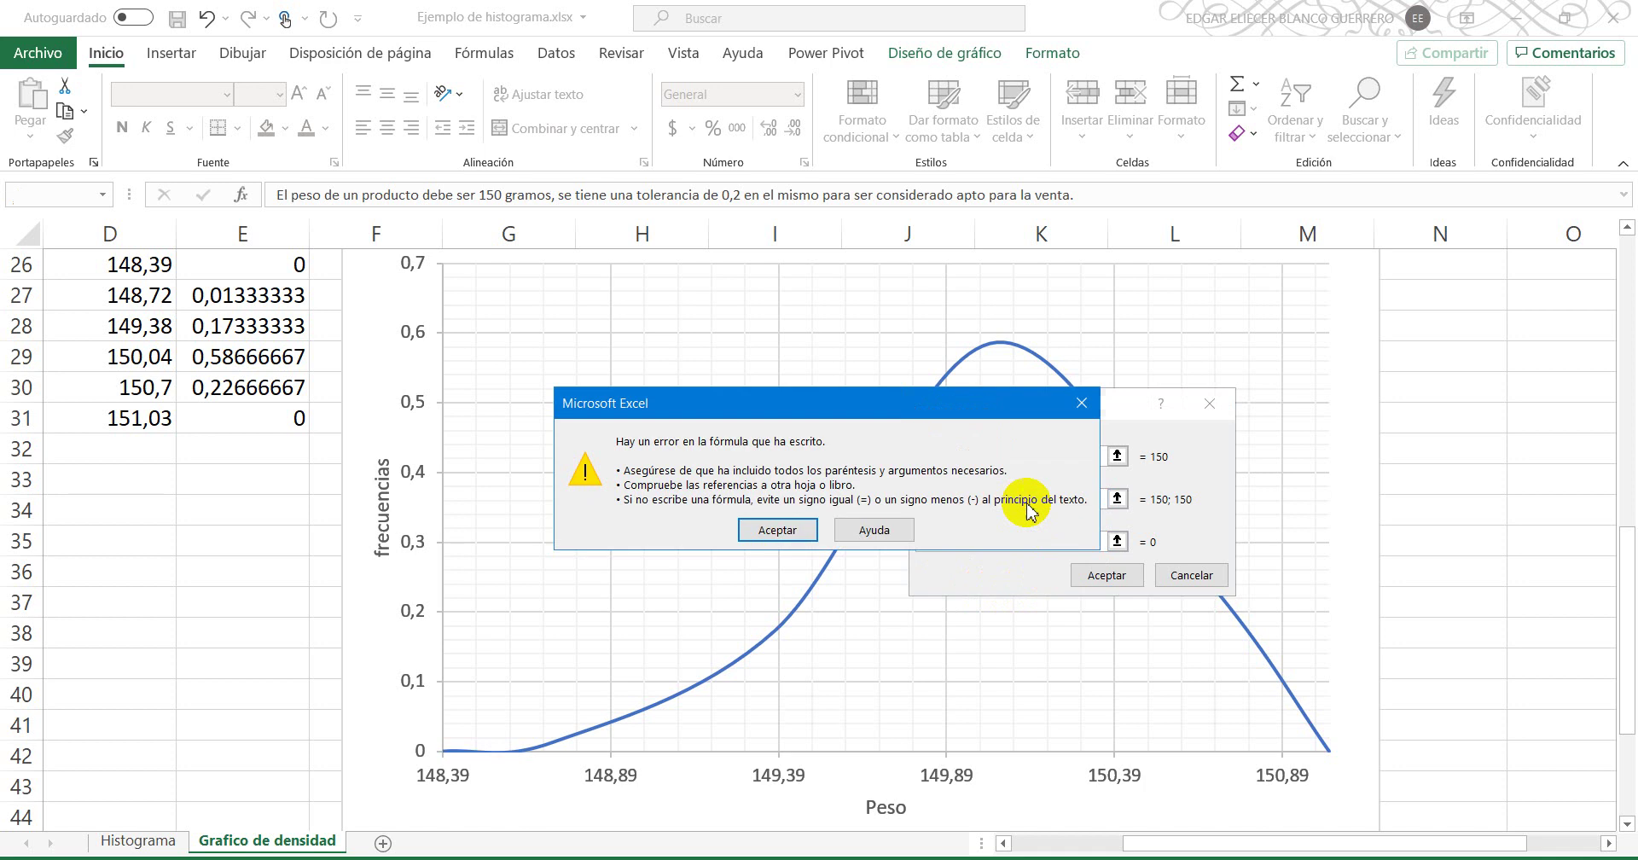
pyautogui.click(777, 529)
pyautogui.click(932, 542)
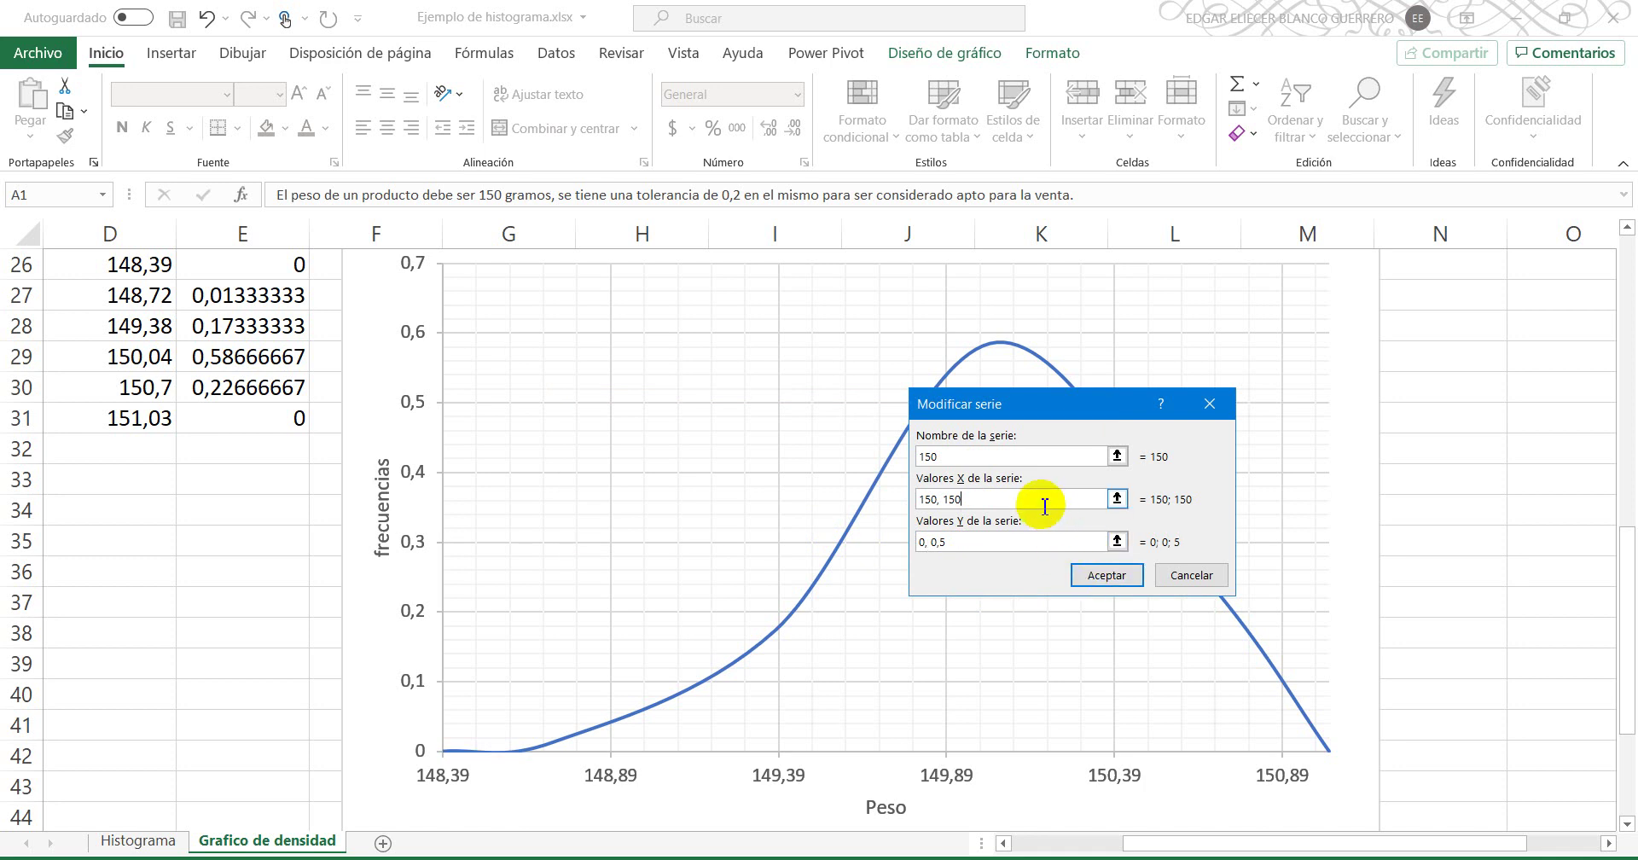
pyautogui.click(1083, 575)
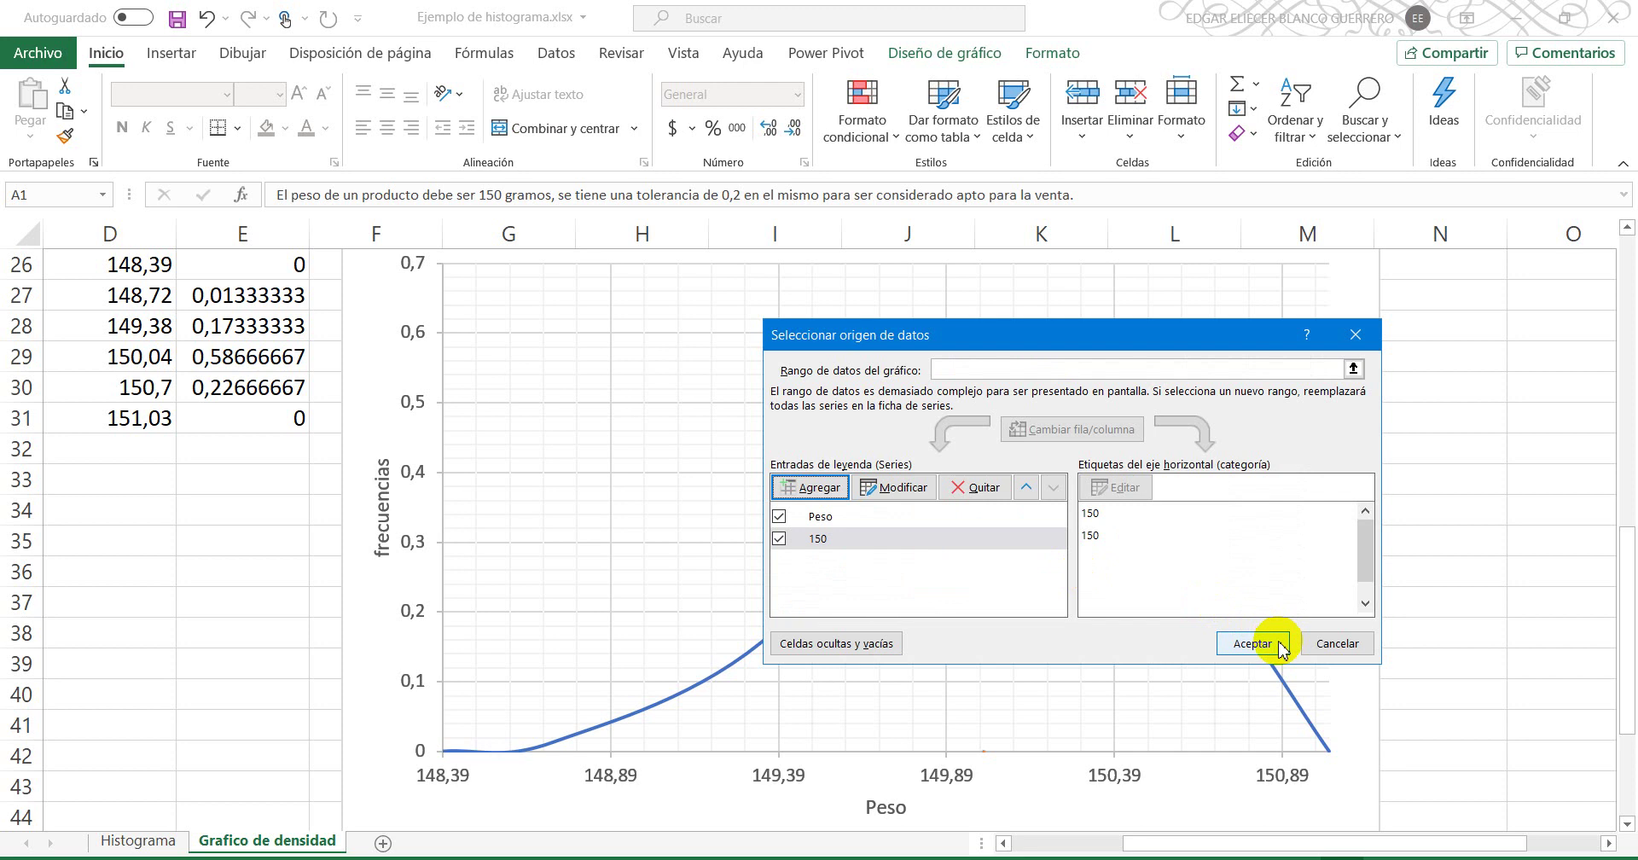
pyautogui.click(1252, 643)
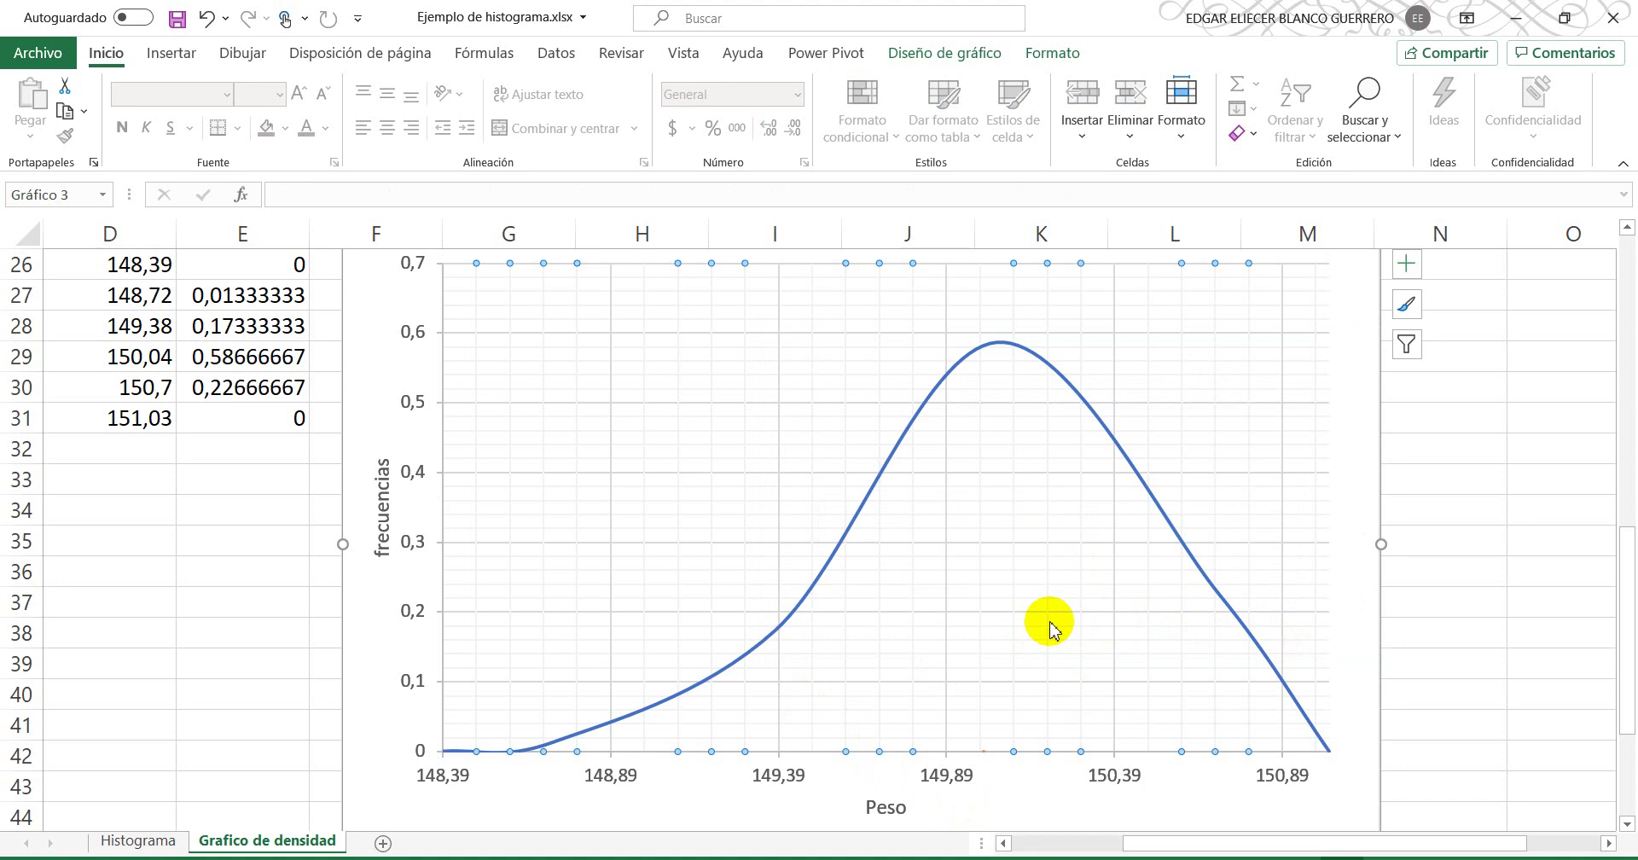
# Step: Select the 150 series on the chart's horizontal axis to check its formula, then deselect the chart
pyautogui.click(985, 753)
pyautogui.scroll(2, 1174, 706)
pyautogui.scroll(-2, 1175, 706)
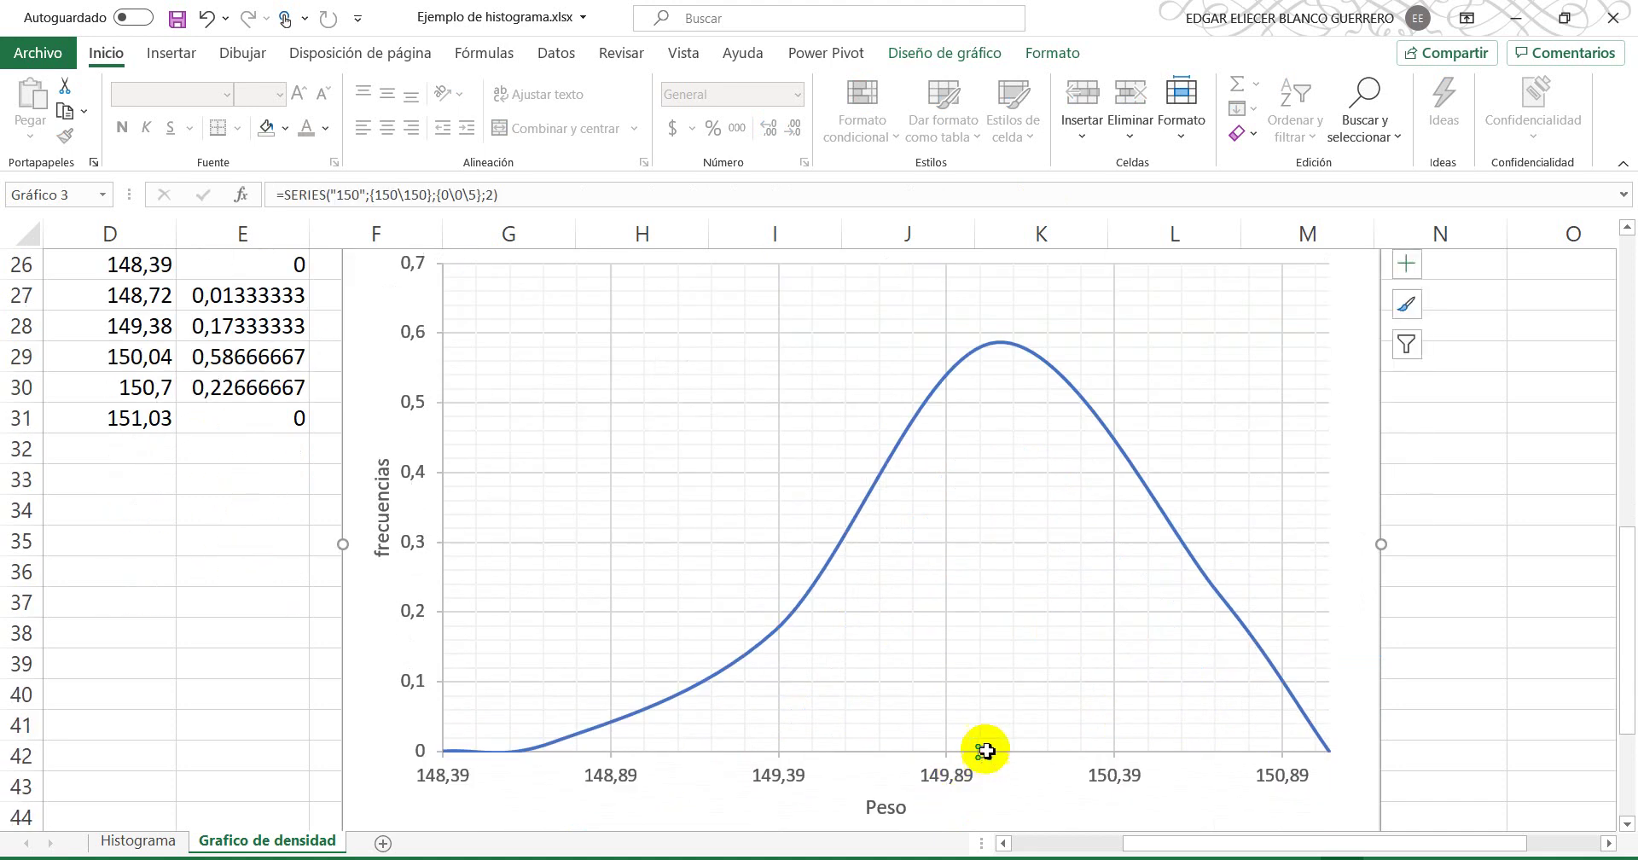
pyautogui.click(1473, 621)
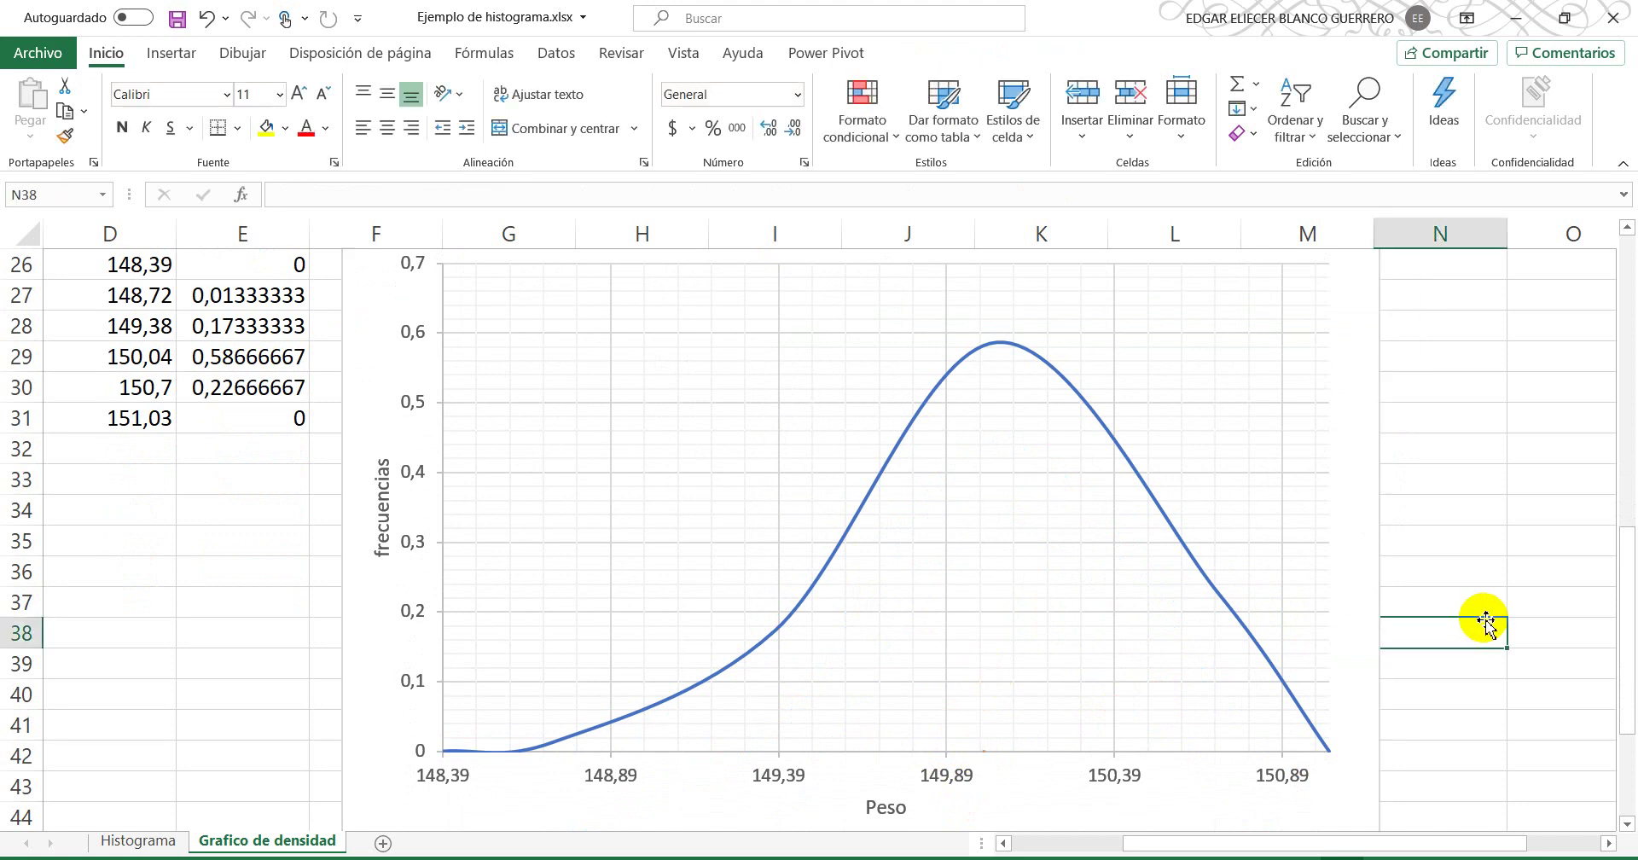
# Step: Draw a vertical line about 7,66 cm tall over the lower density chart and align it with the 150 marker on the weight axis
pyautogui.click(172, 53)
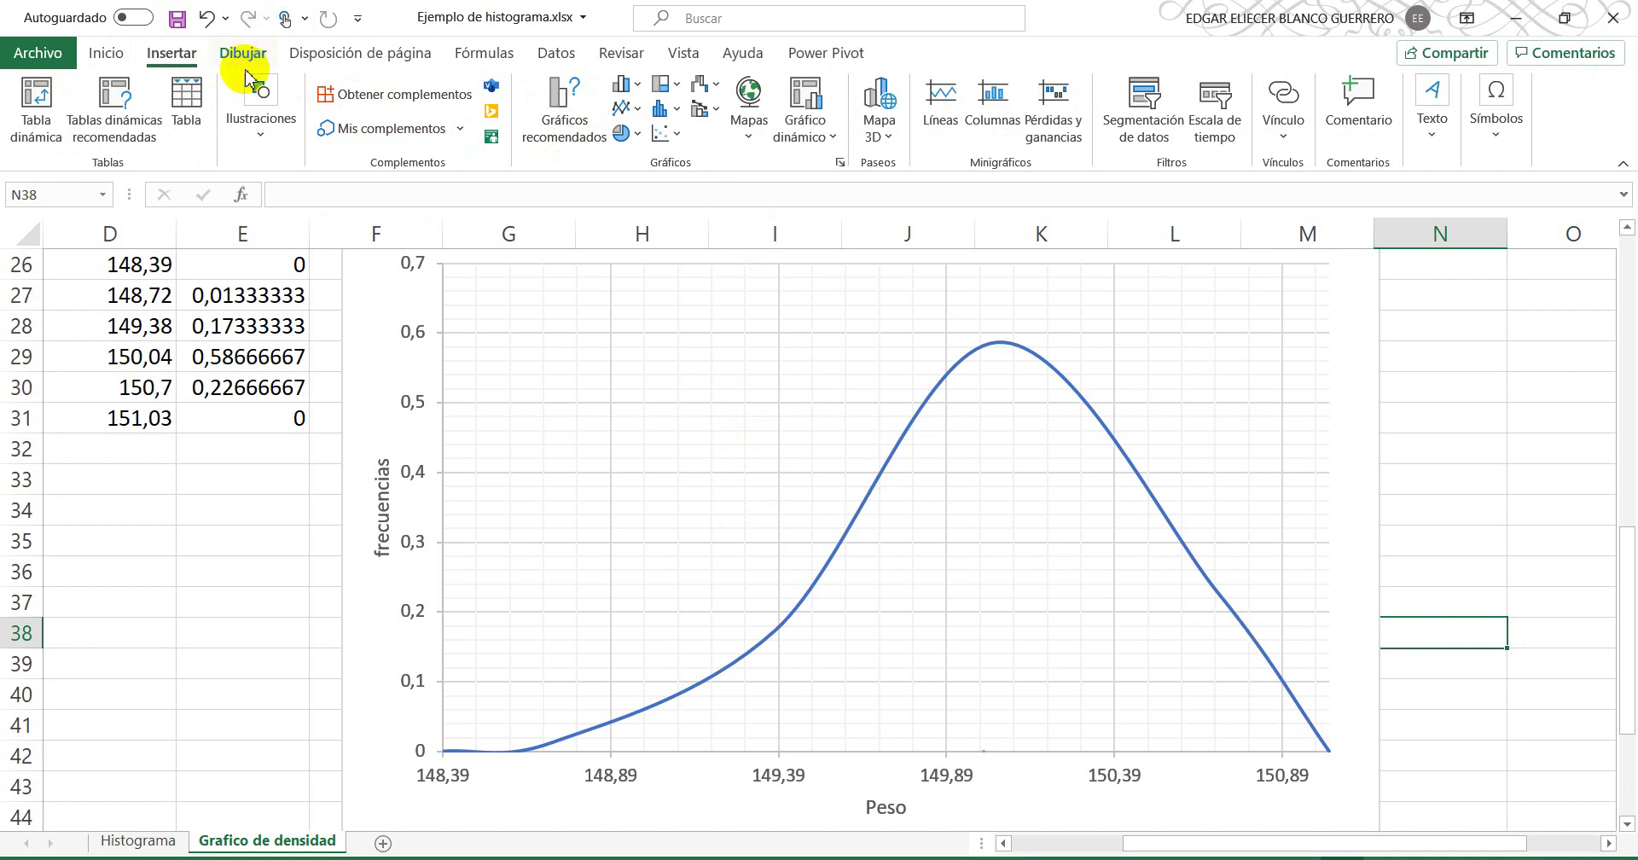
pyautogui.click(252, 141)
pyautogui.click(305, 203)
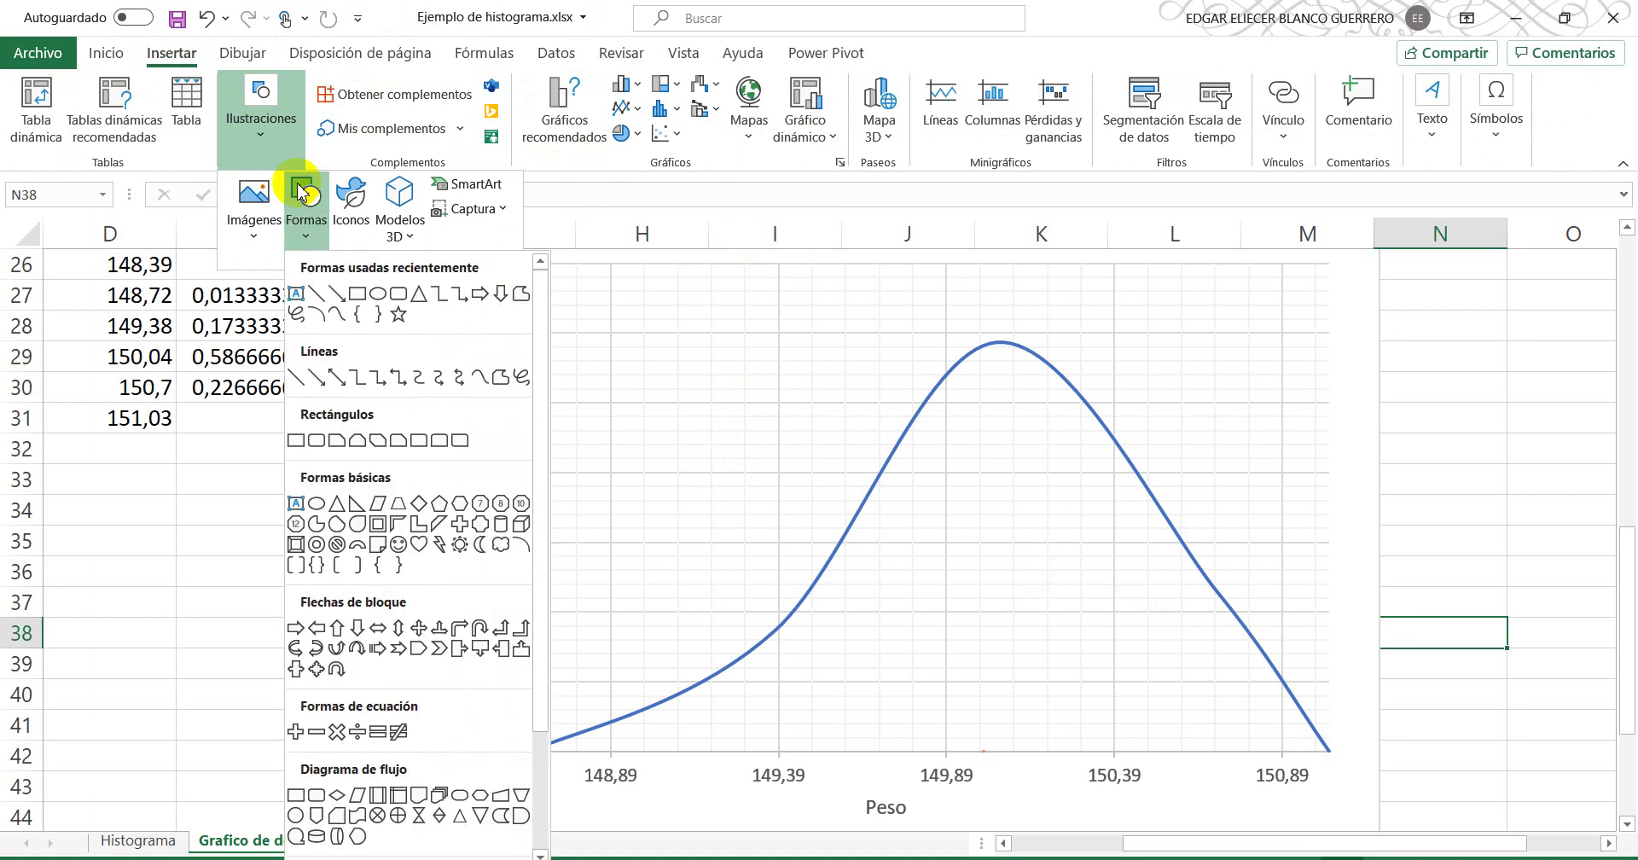
pyautogui.click(318, 294)
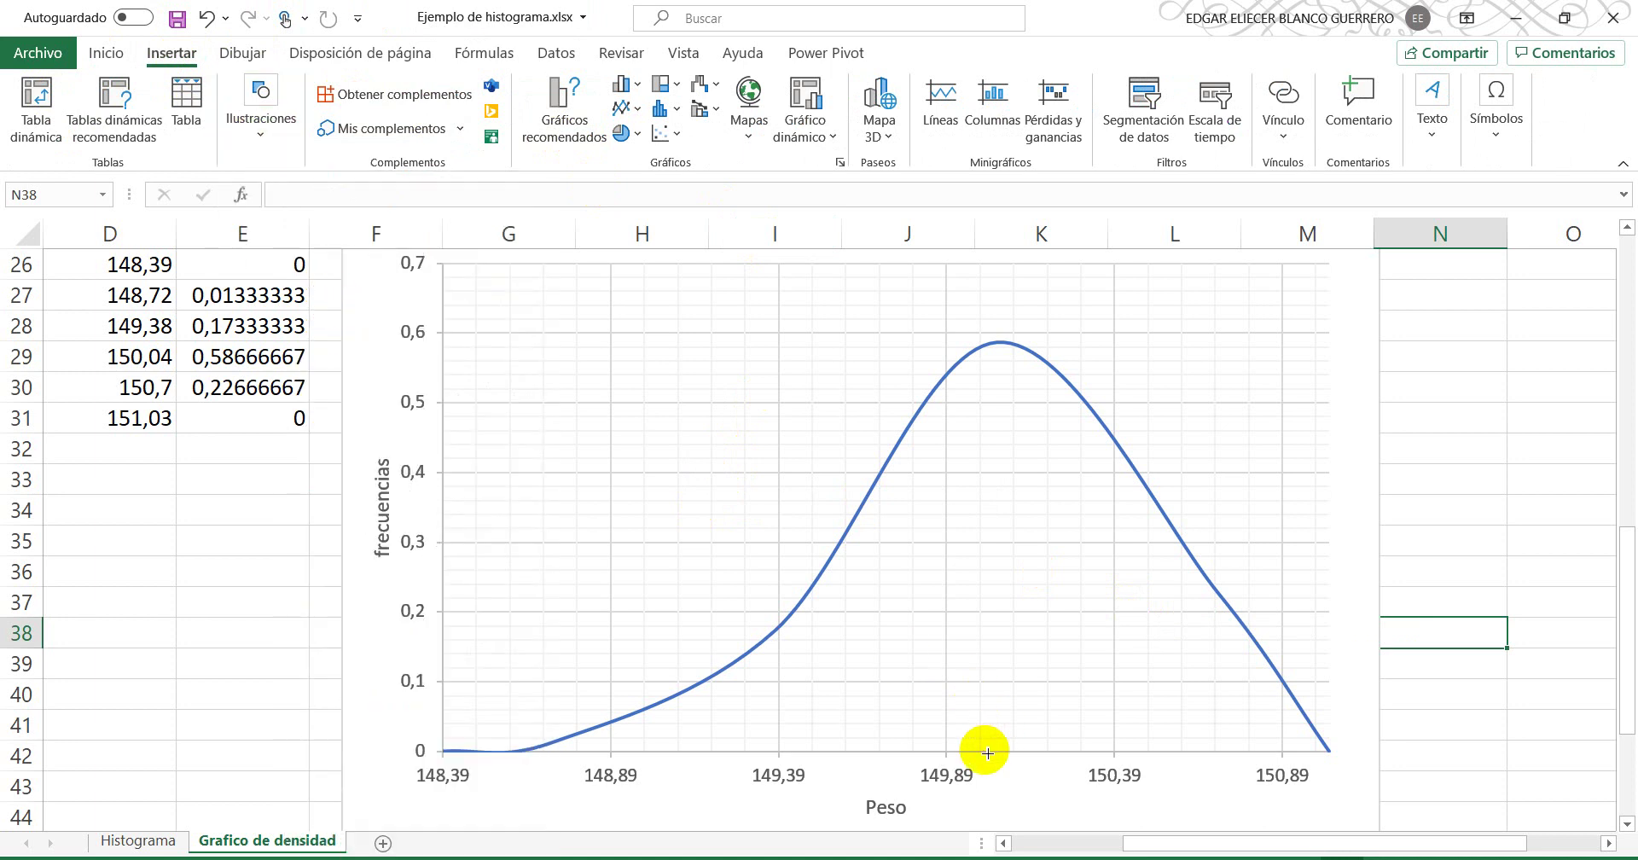
pyautogui.moveTo(987, 752)
pyautogui.mouseDown()
pyautogui.moveTo(980, 636)
pyautogui.moveTo(1007, 460)
pyautogui.moveTo(987, 291)
pyautogui.mouseUp()
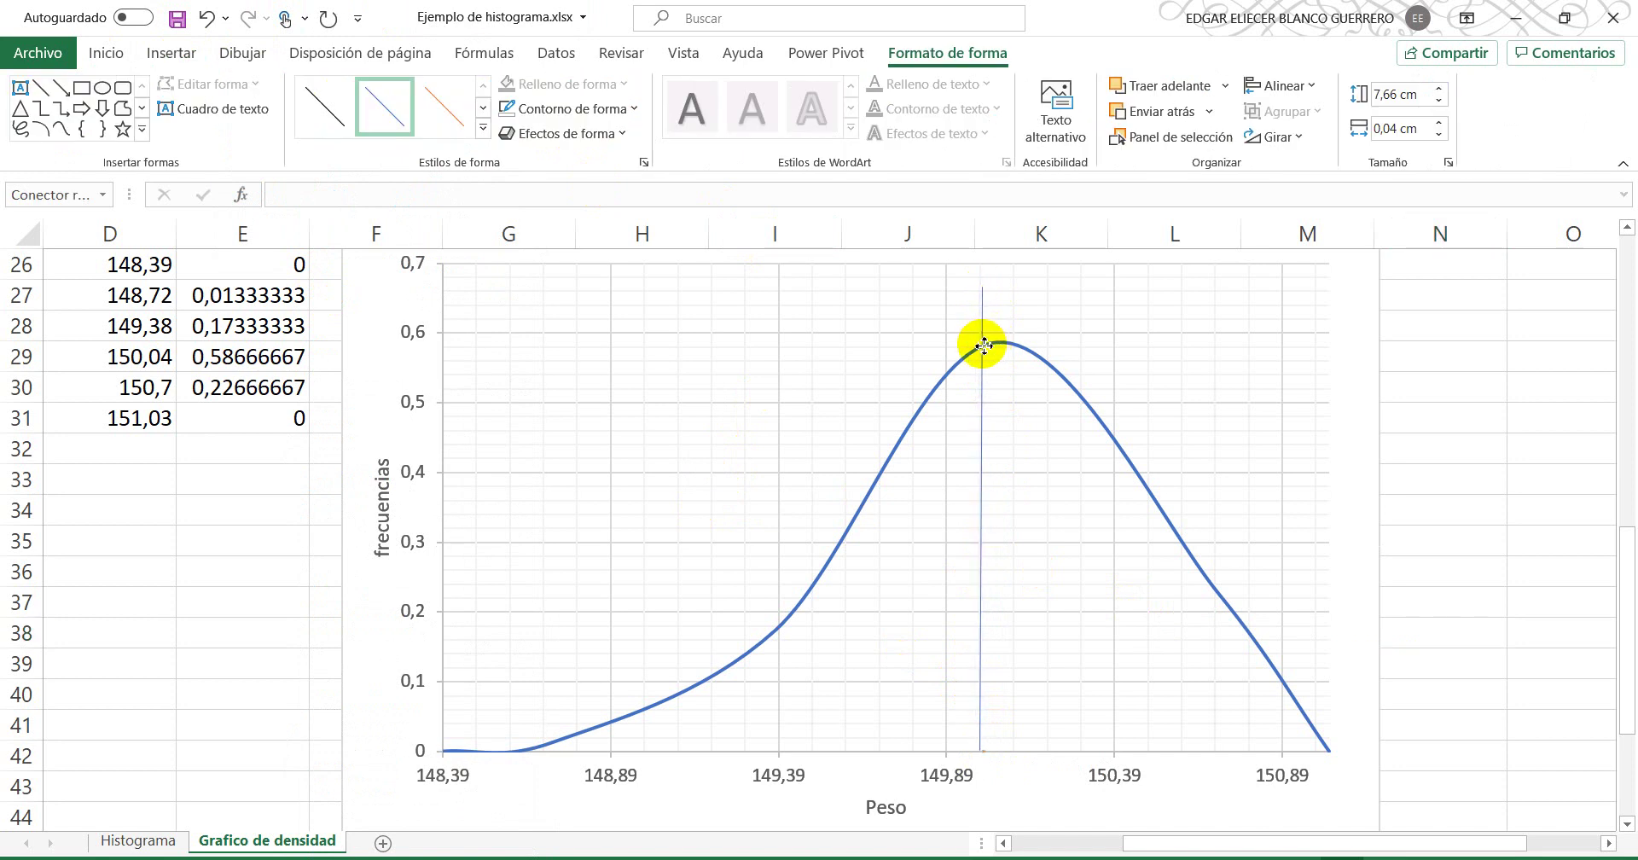
pyautogui.moveTo(987, 344); pyautogui.dragTo(989, 369)
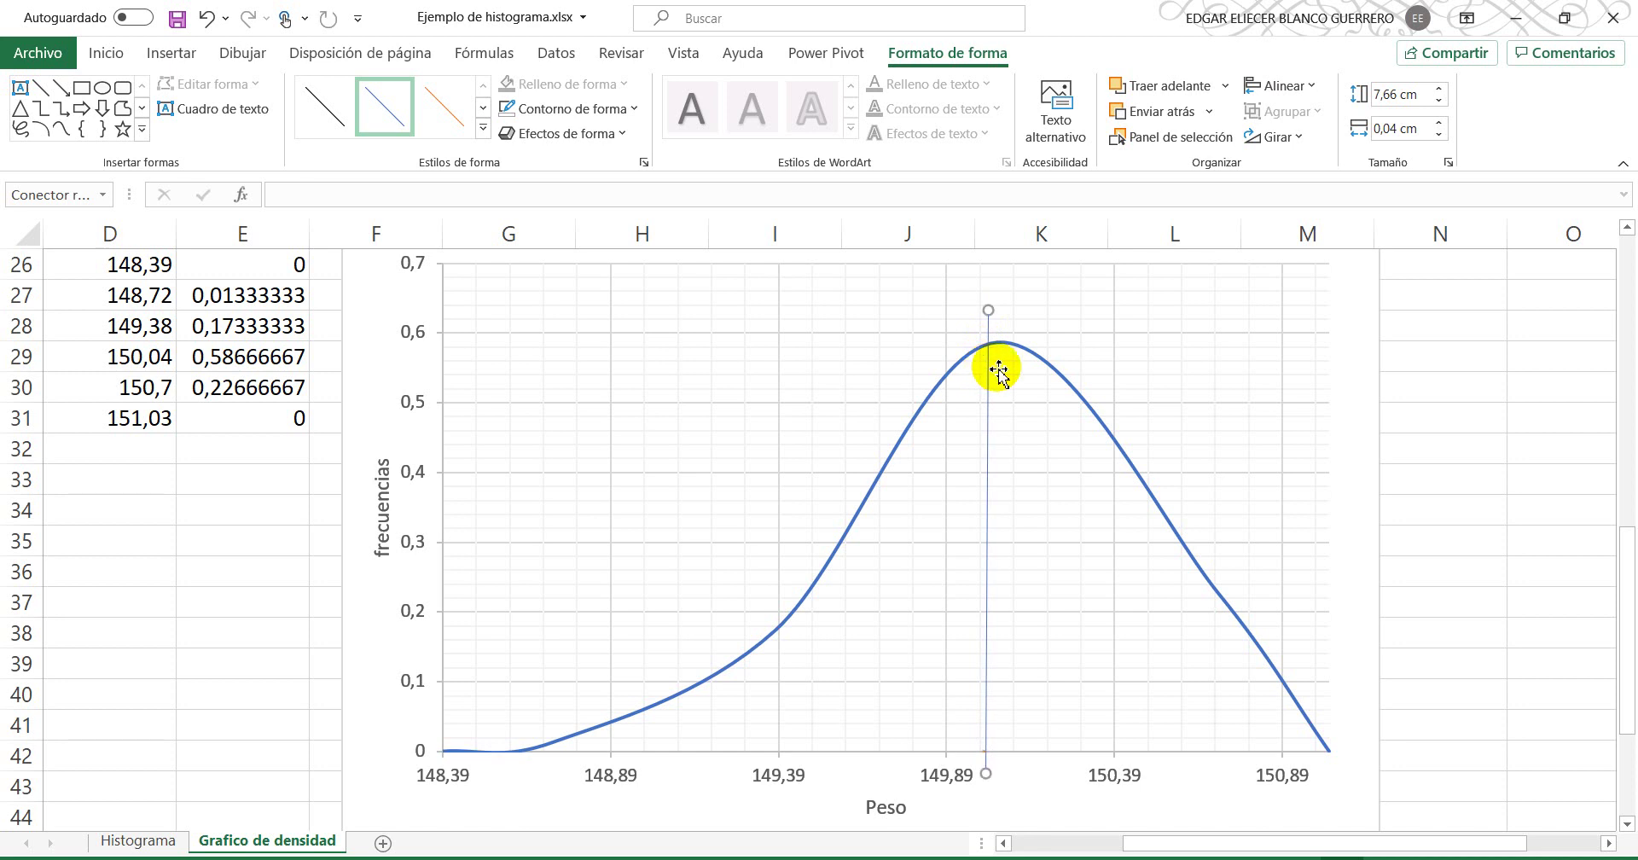
pyautogui.moveTo(999, 371); pyautogui.dragTo(996, 369)
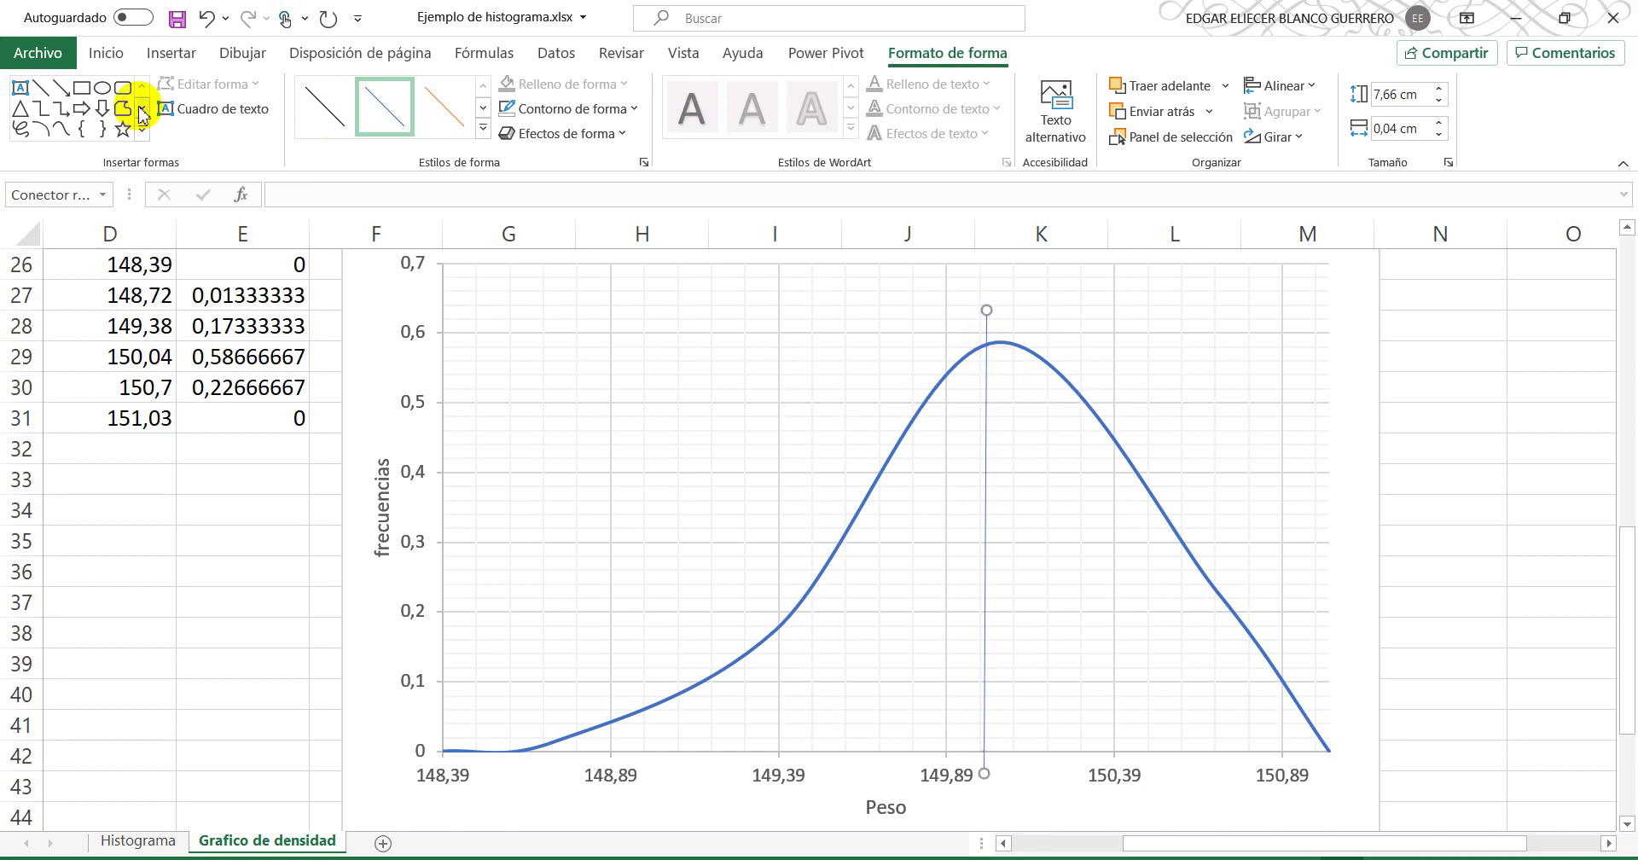
# Step: Add a small text box reading 150 beneath the chart's horizontal axis, at the foot of the vertical line
pyautogui.click(171, 52)
pyautogui.click(1432, 115)
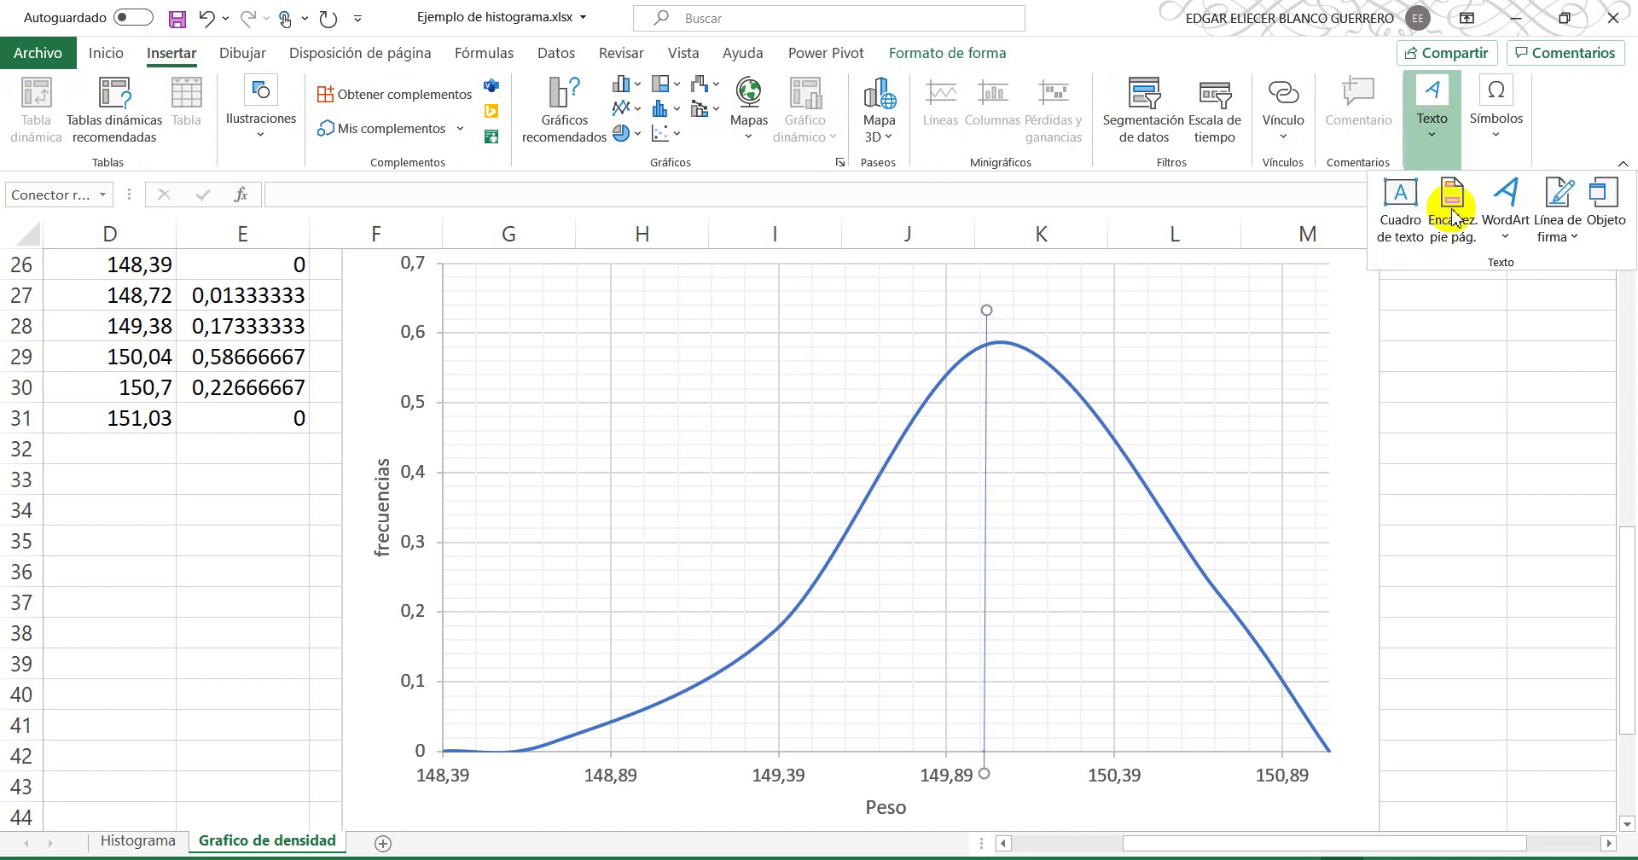
pyautogui.click(1400, 201)
pyautogui.scroll(-2, 988, 762)
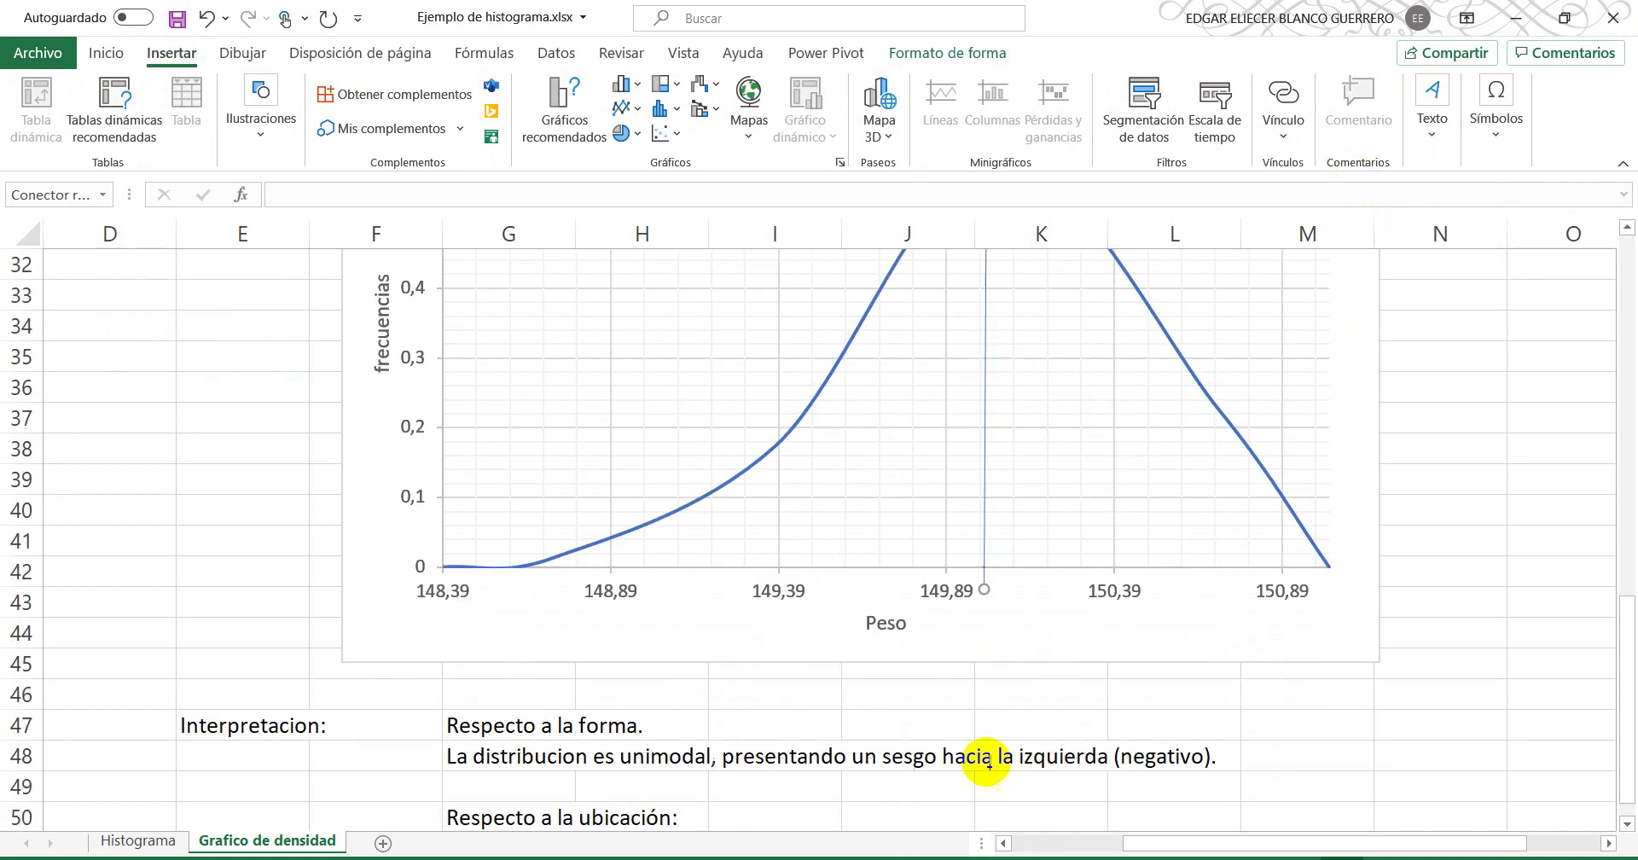
pyautogui.moveTo(969, 607); pyautogui.dragTo(1047, 637)
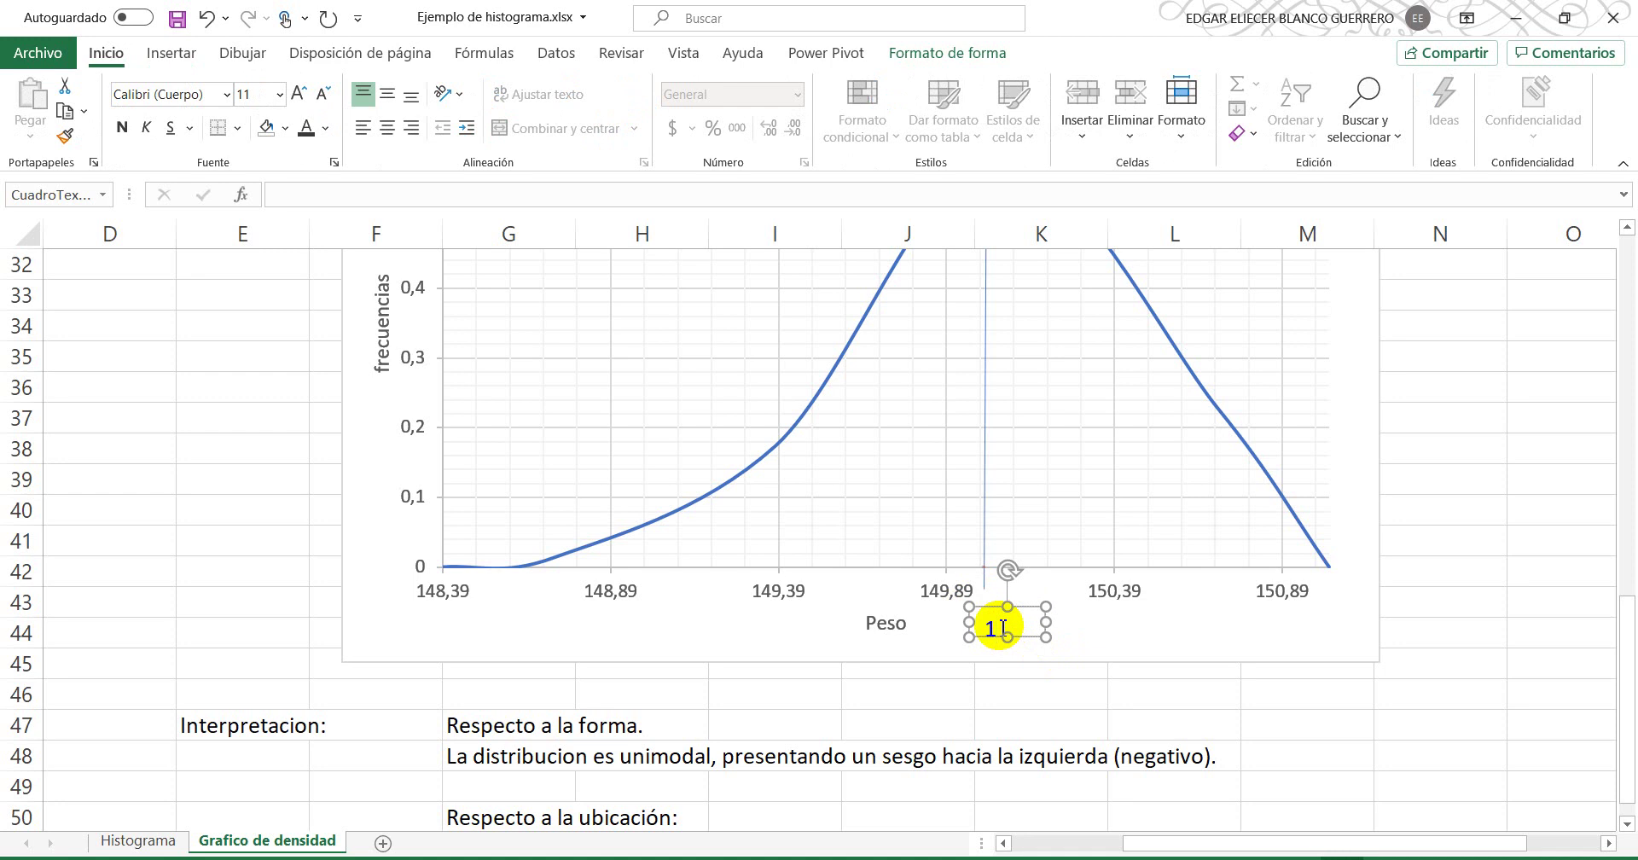
pyautogui.write('150')
pyautogui.click(1570, 538)
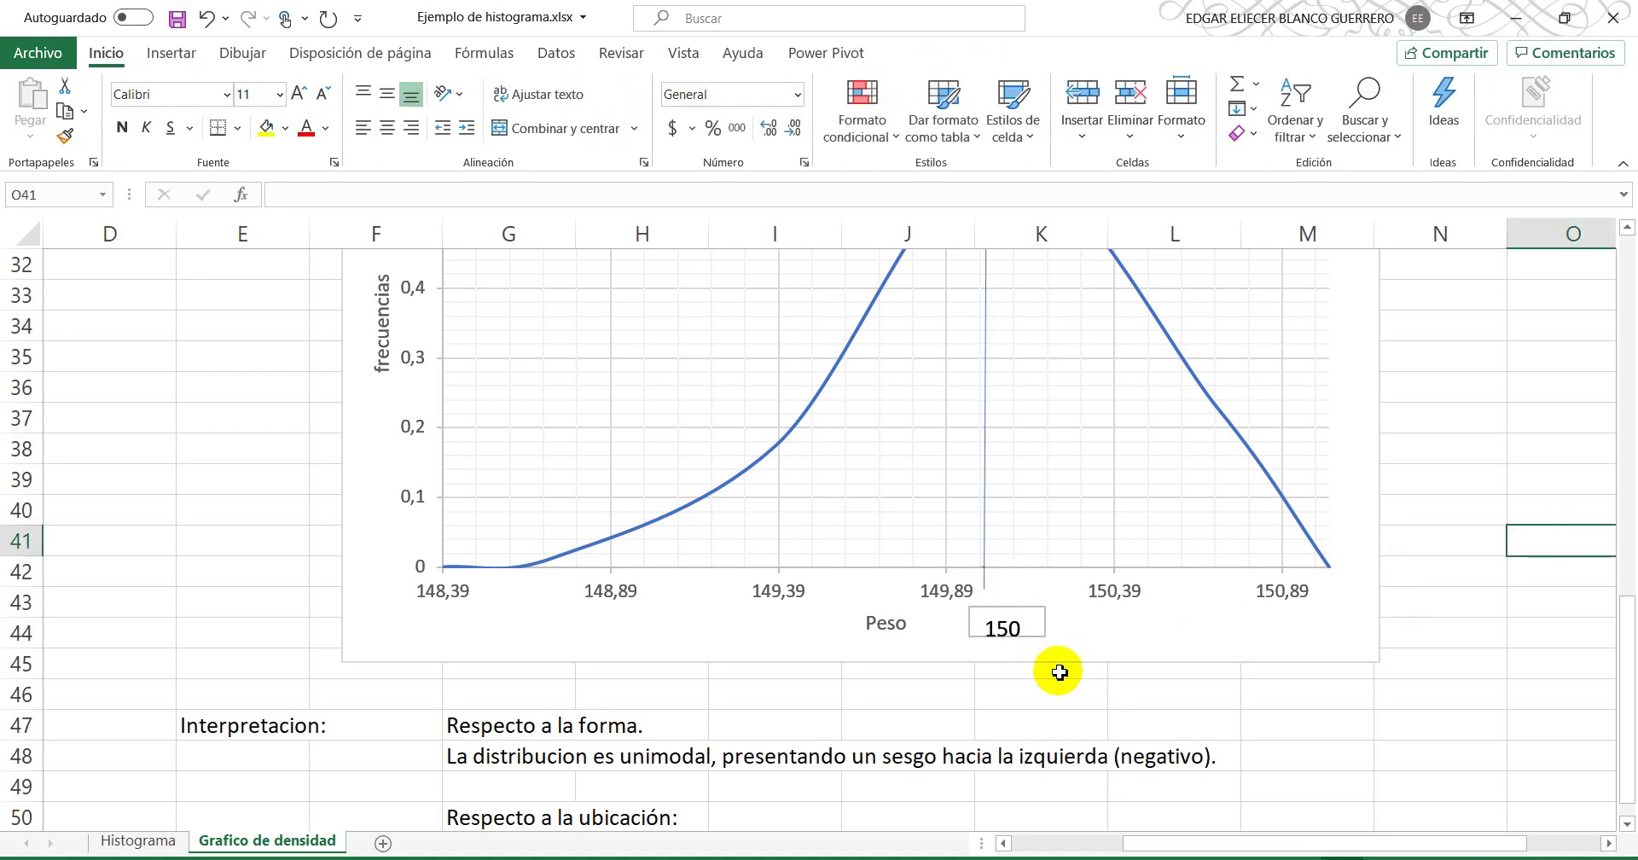
# Step: Format the 150 label's text at size 9 in dark grey and nudge the box slightly closer to the axis
pyautogui.click(1003, 607)
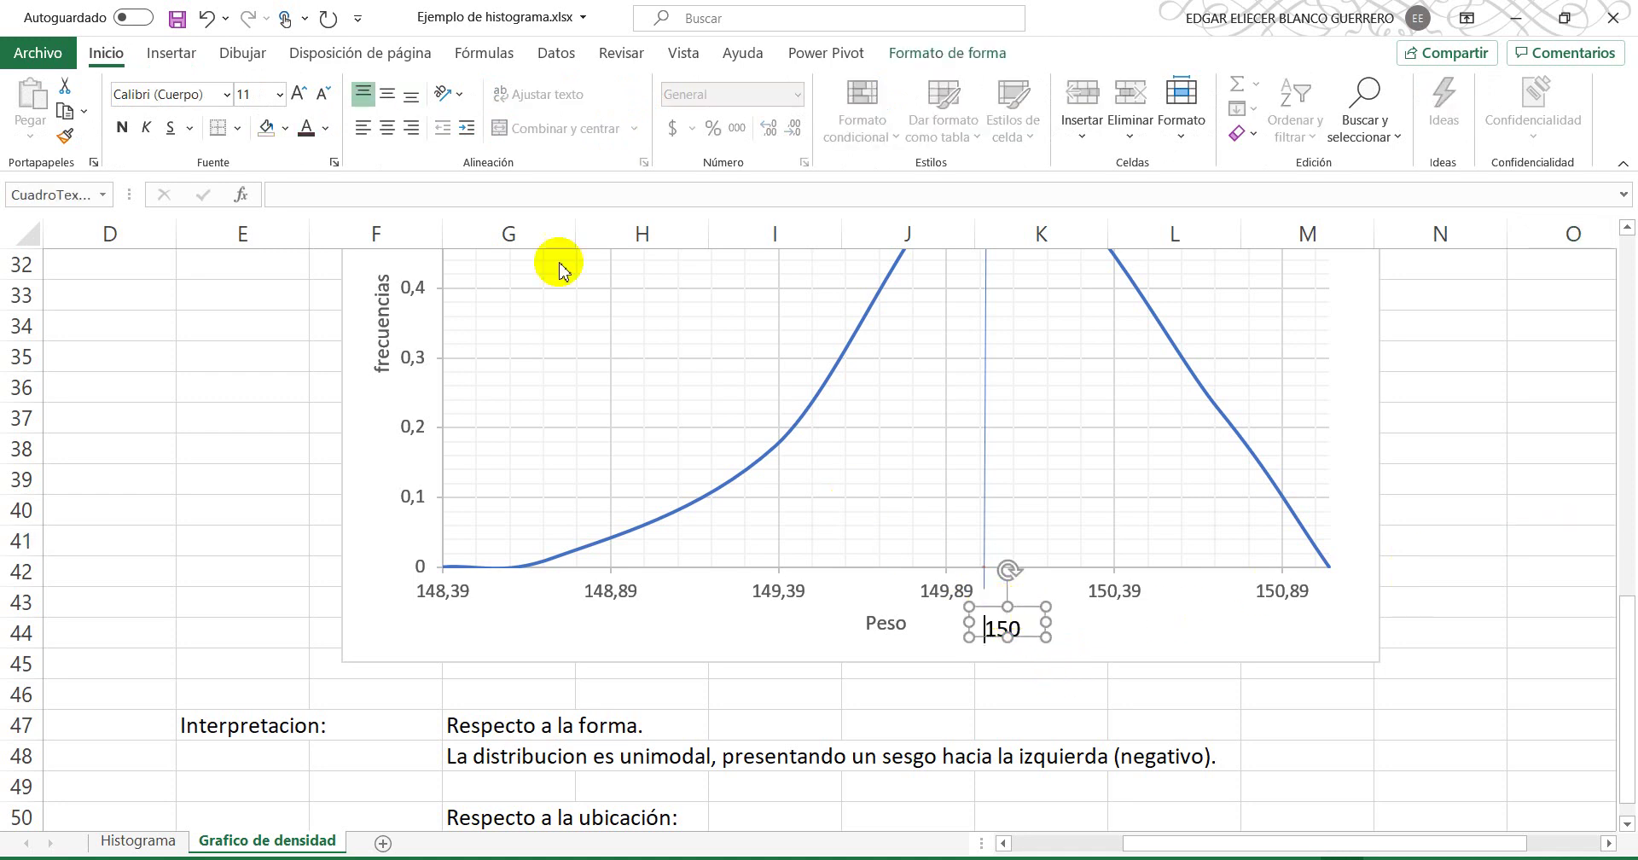
pyautogui.click(323, 95)
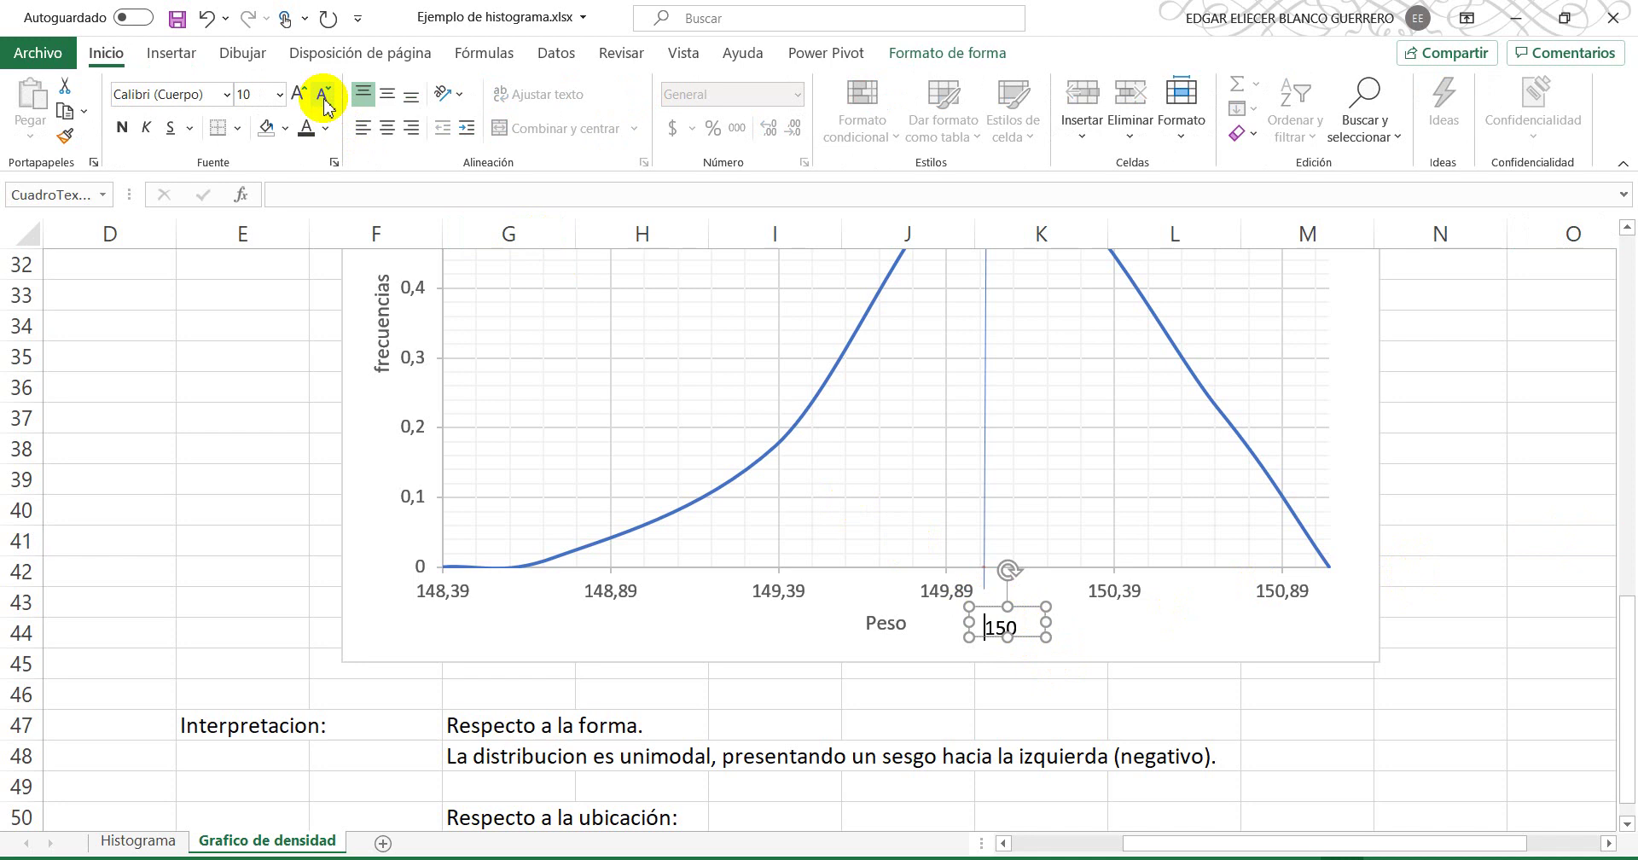
pyautogui.click(326, 128)
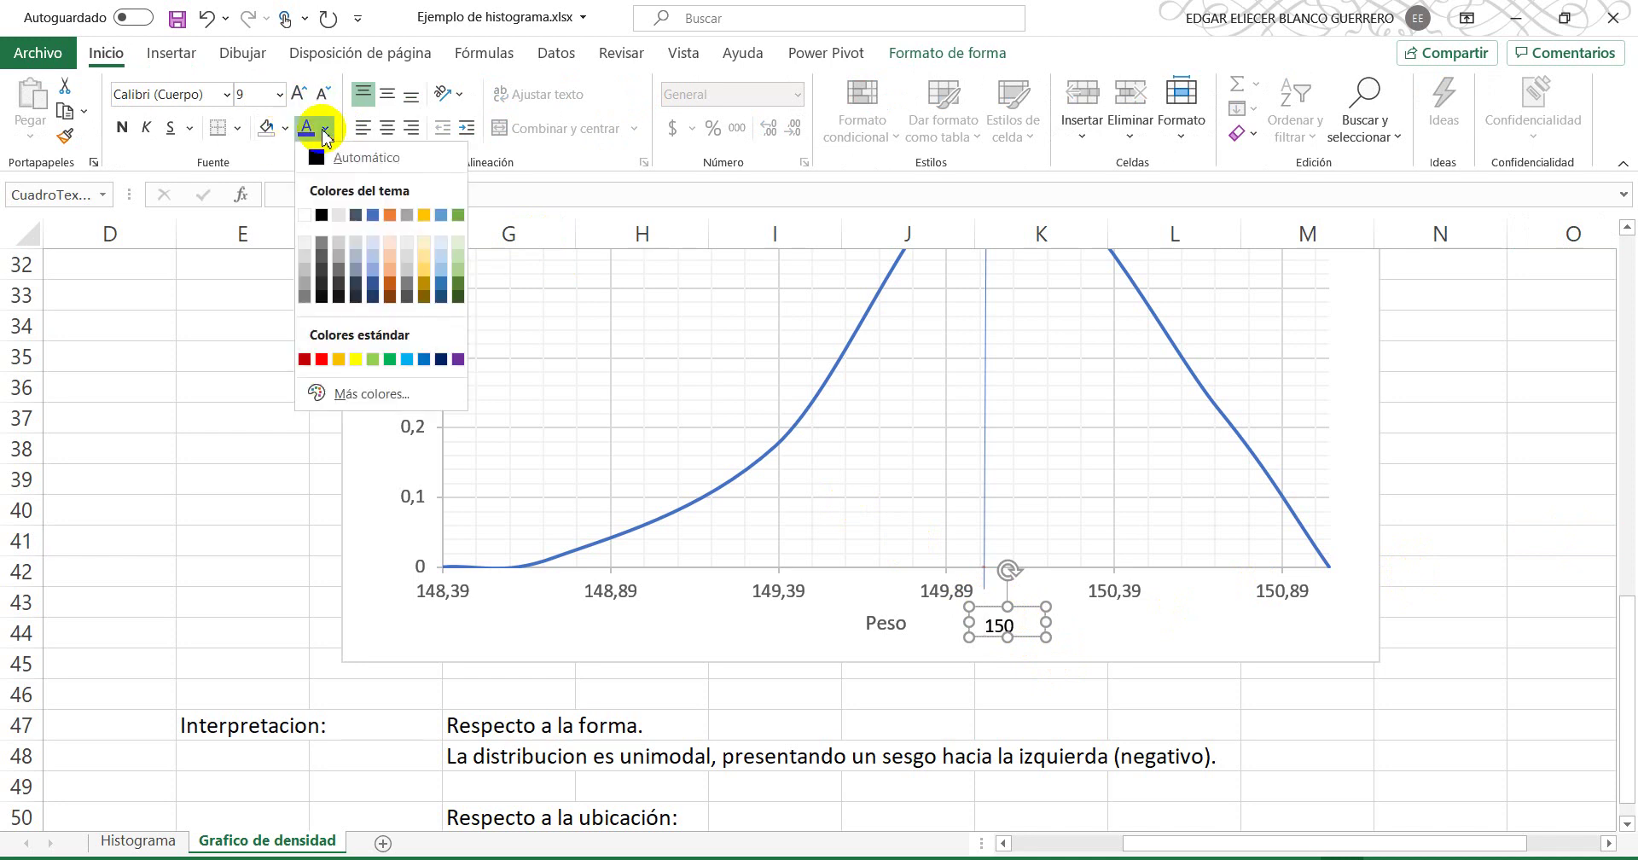
pyautogui.click(338, 294)
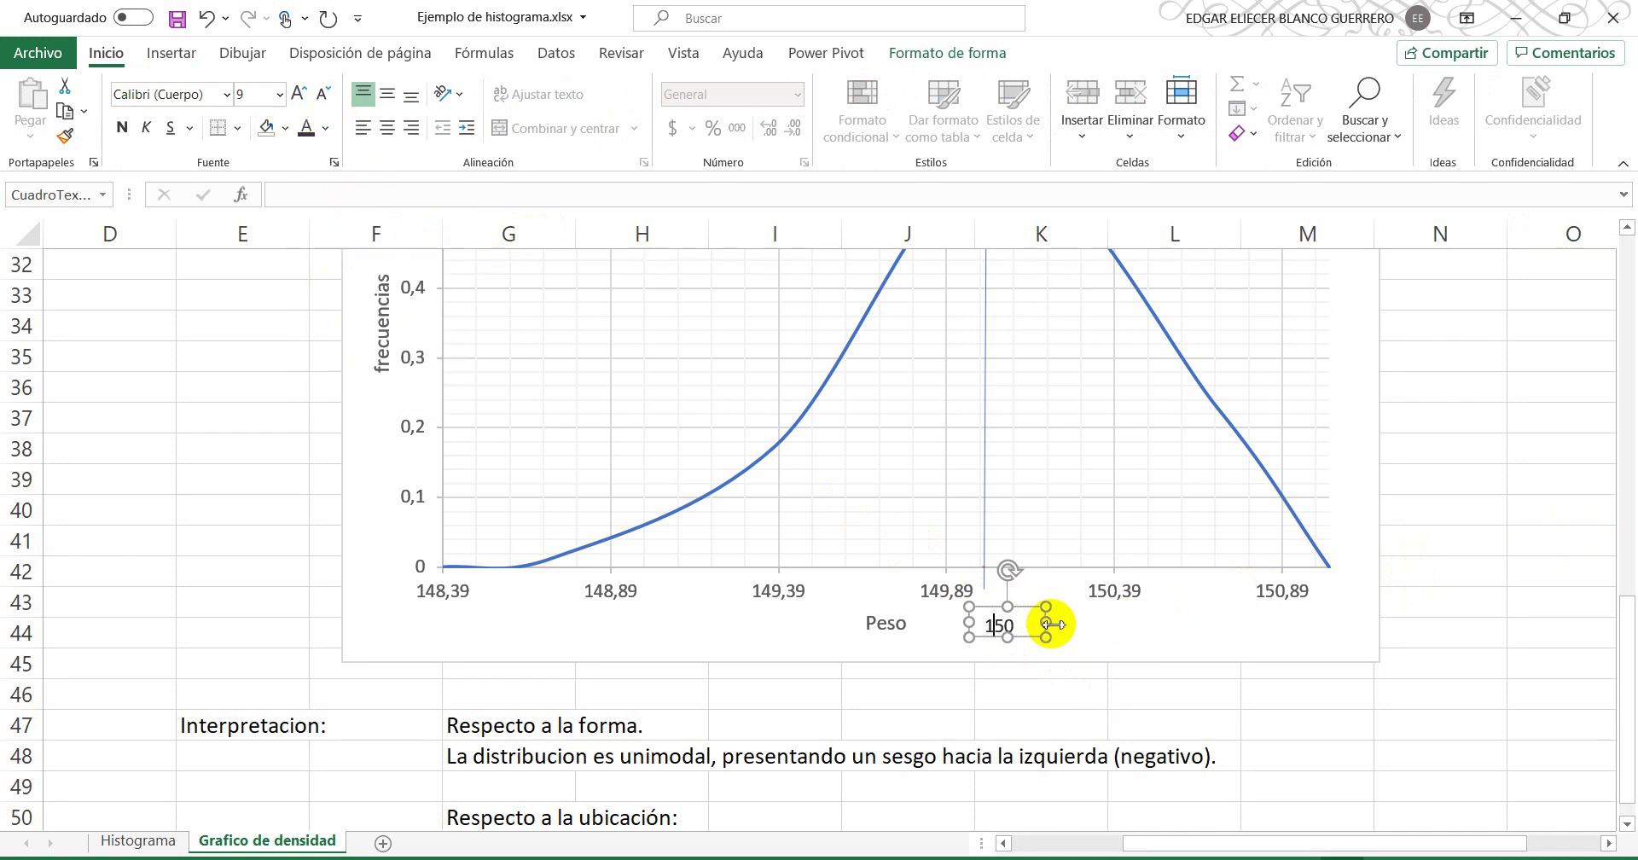
pyautogui.click(1454, 551)
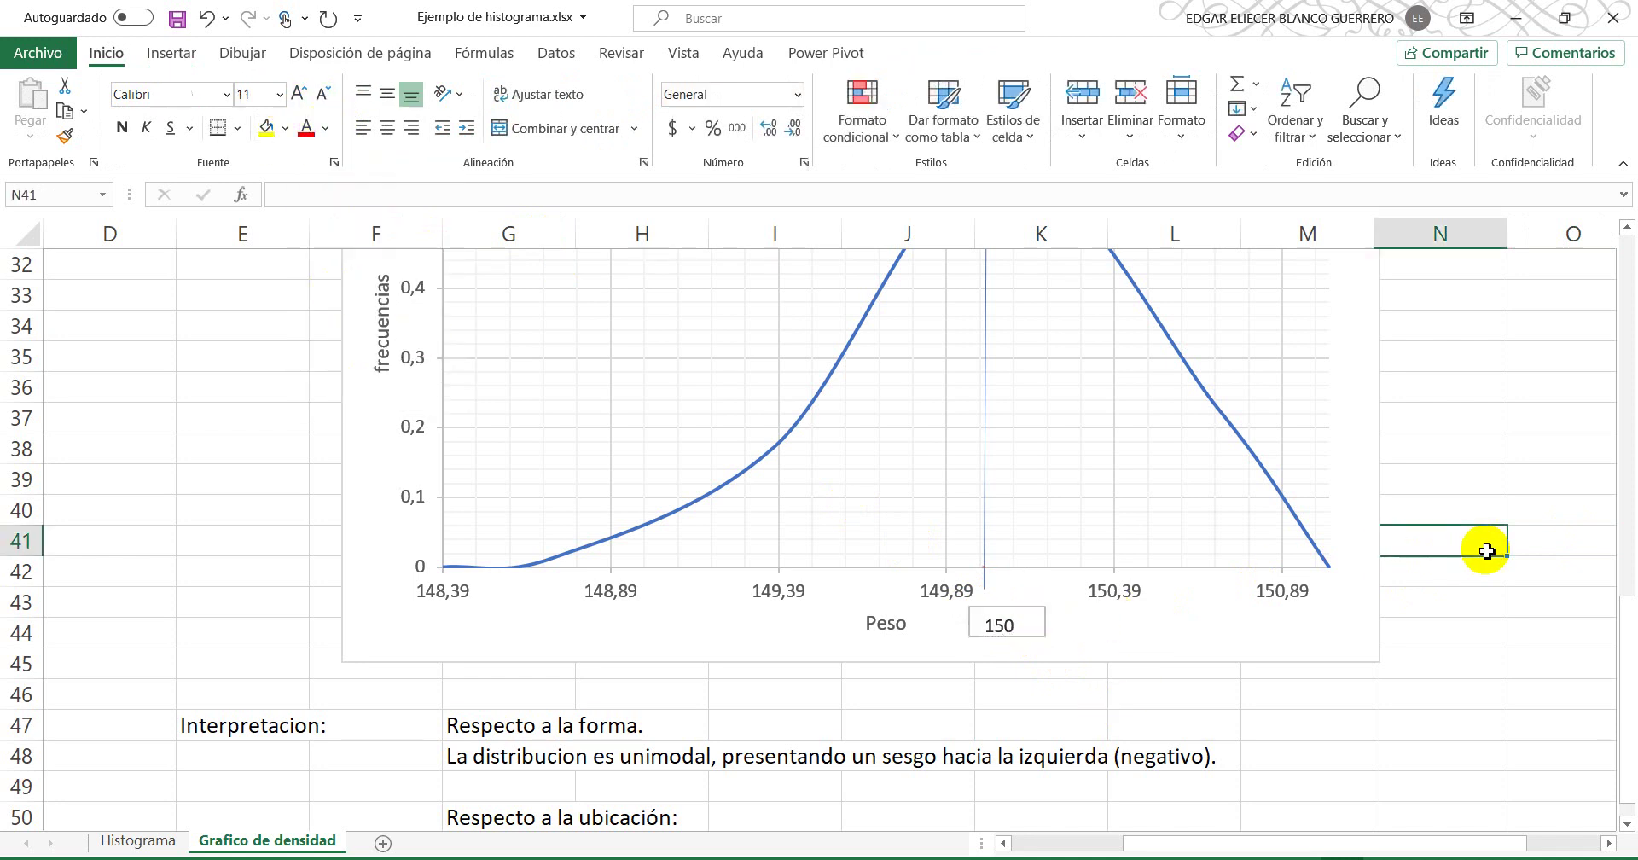
pyautogui.click(998, 623)
pyautogui.moveTo(1024, 614)
pyautogui.mouseDown()
pyautogui.moveTo(1023, 597)
pyautogui.moveTo(1021, 610)
pyautogui.mouseUp()
pyautogui.click(390, 754)
# Step: Reread the target weight in the problem statement in row 1 and compare it with the 150 line on the lower density chart
pyautogui.scroll(9, 391, 755)
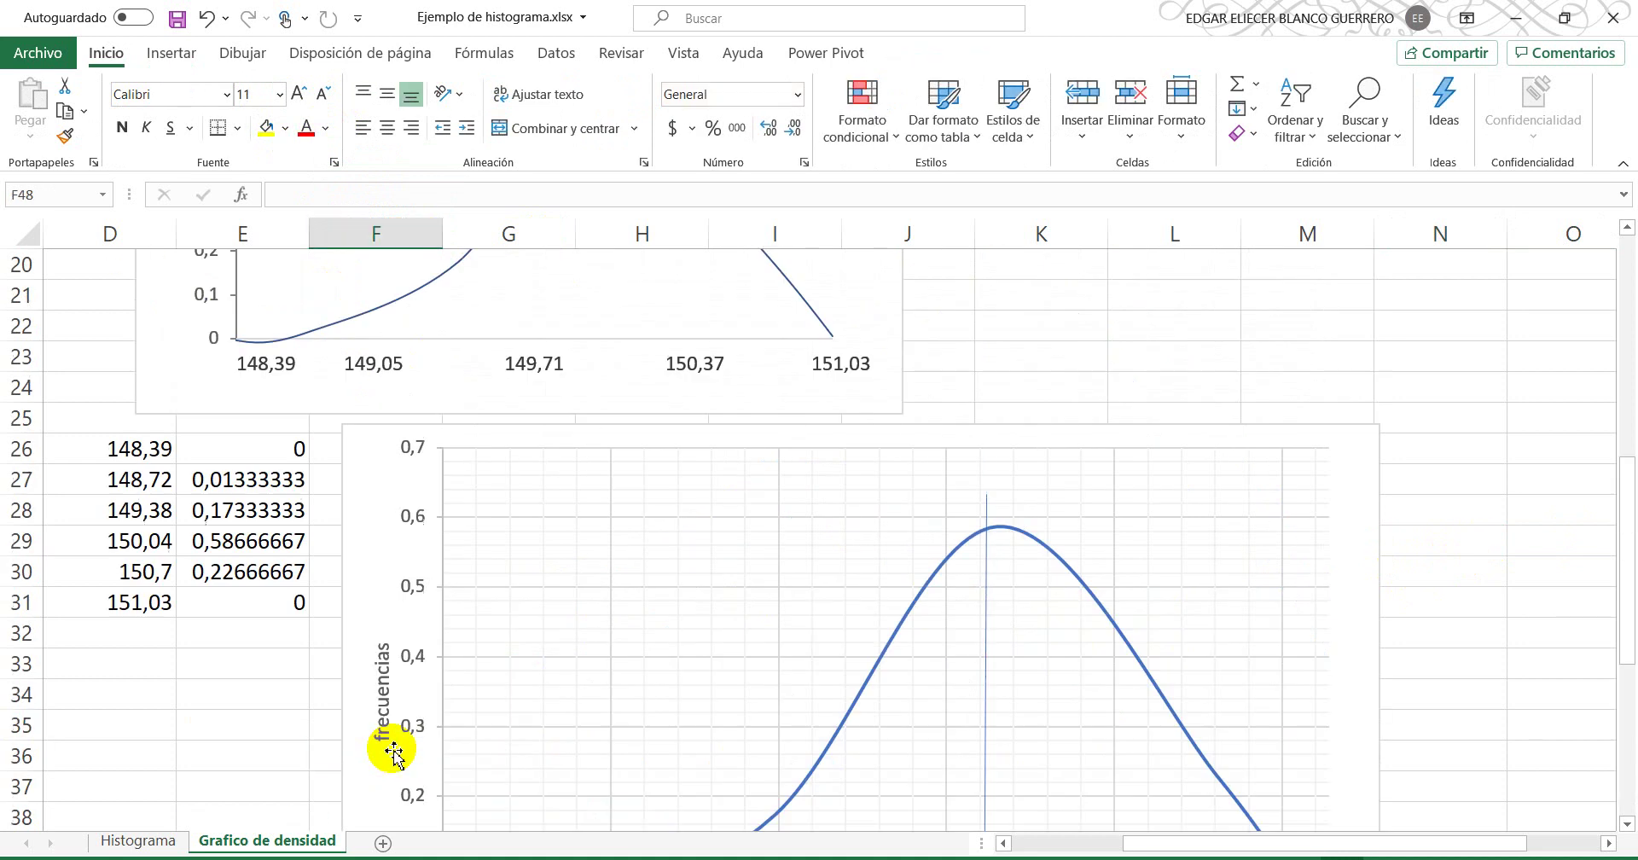
pyautogui.scroll(2, 390, 754)
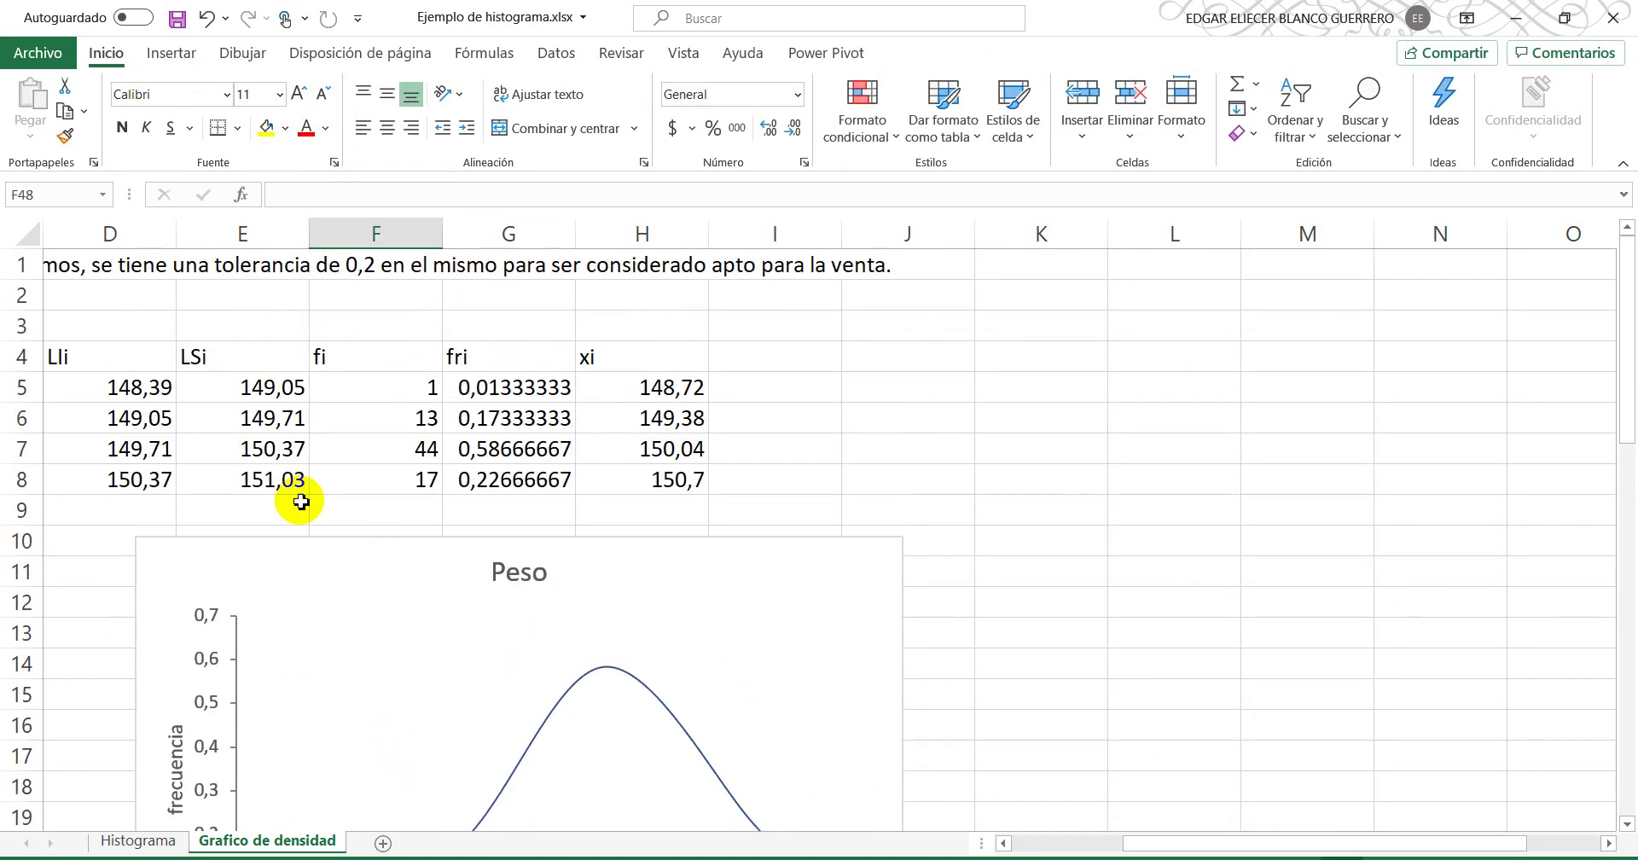
pyautogui.scroll(-10, 995, 731)
pyautogui.scroll(2, 995, 731)
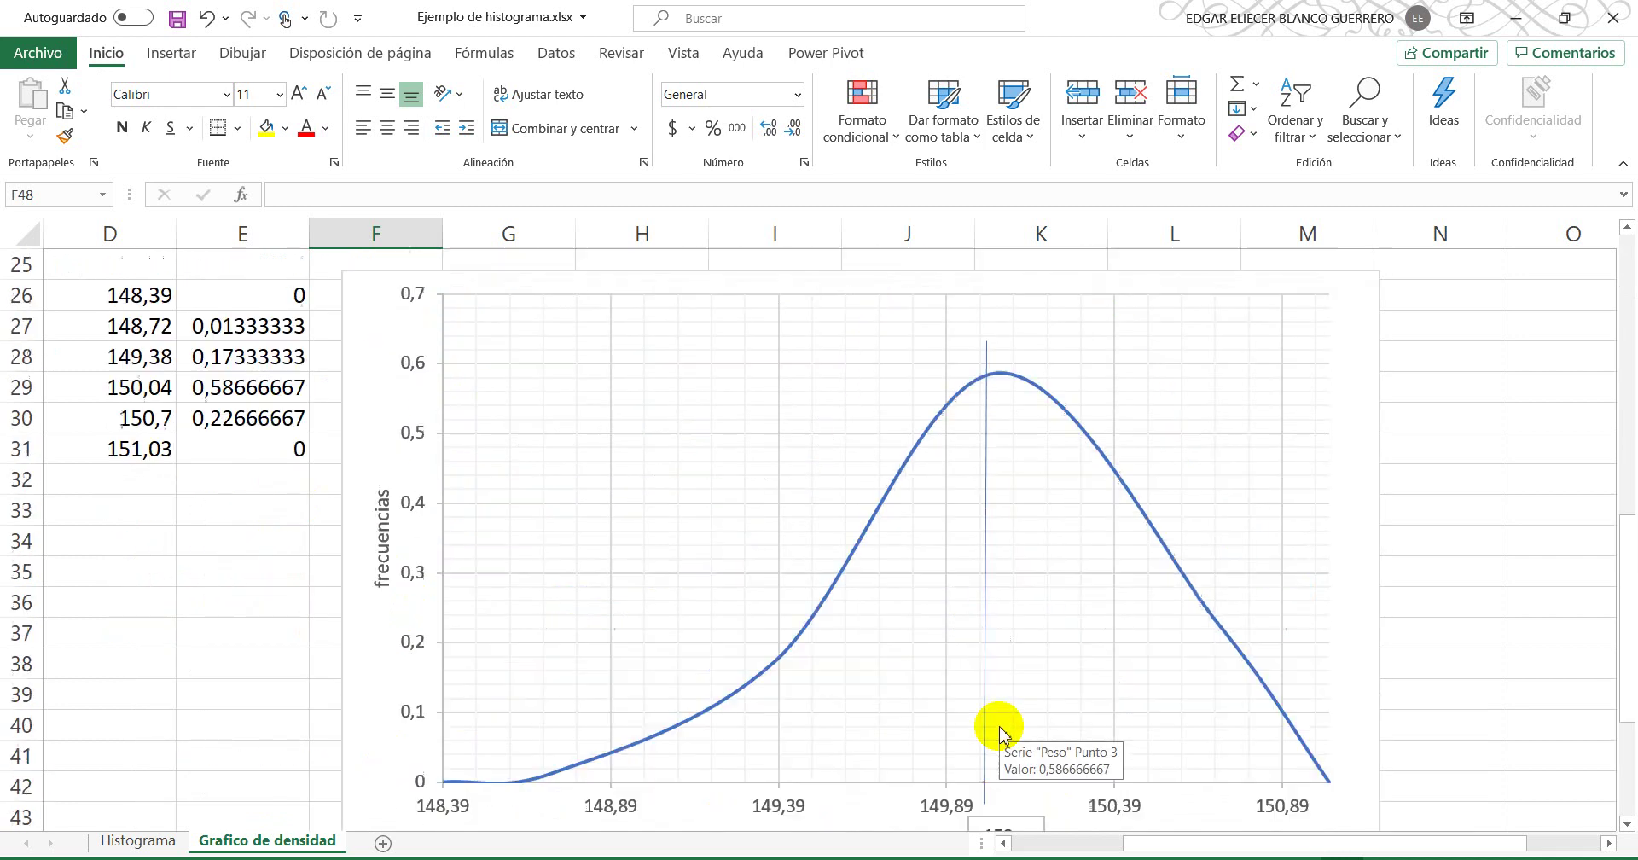
pyautogui.scroll(8, 772, 663)
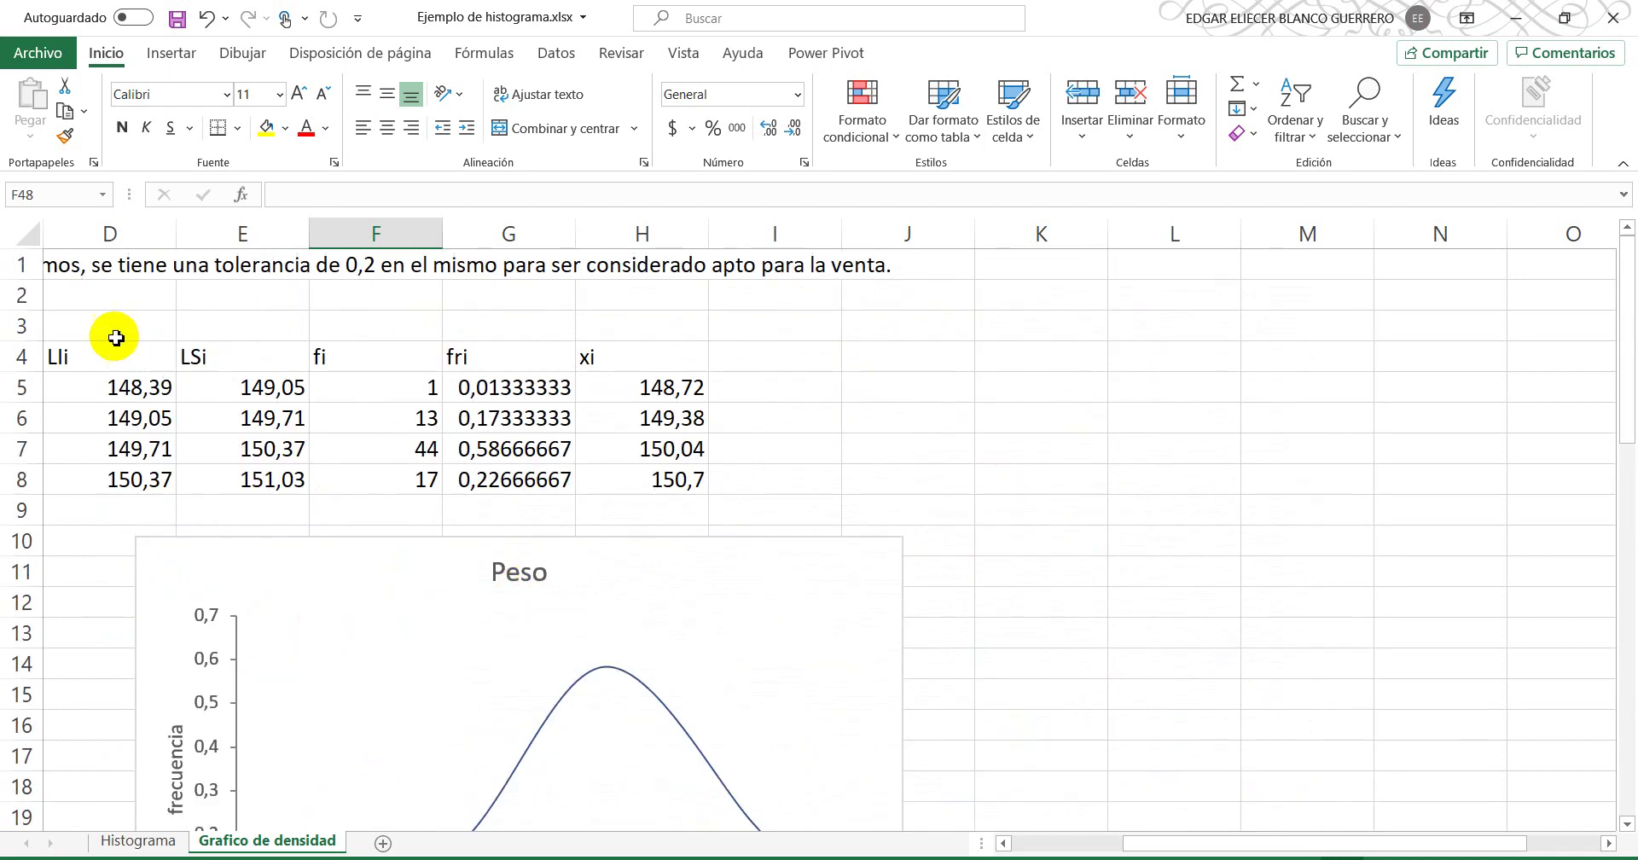
pyautogui.click(114, 296)
pyautogui.press('Home')
pyautogui.press('Up')
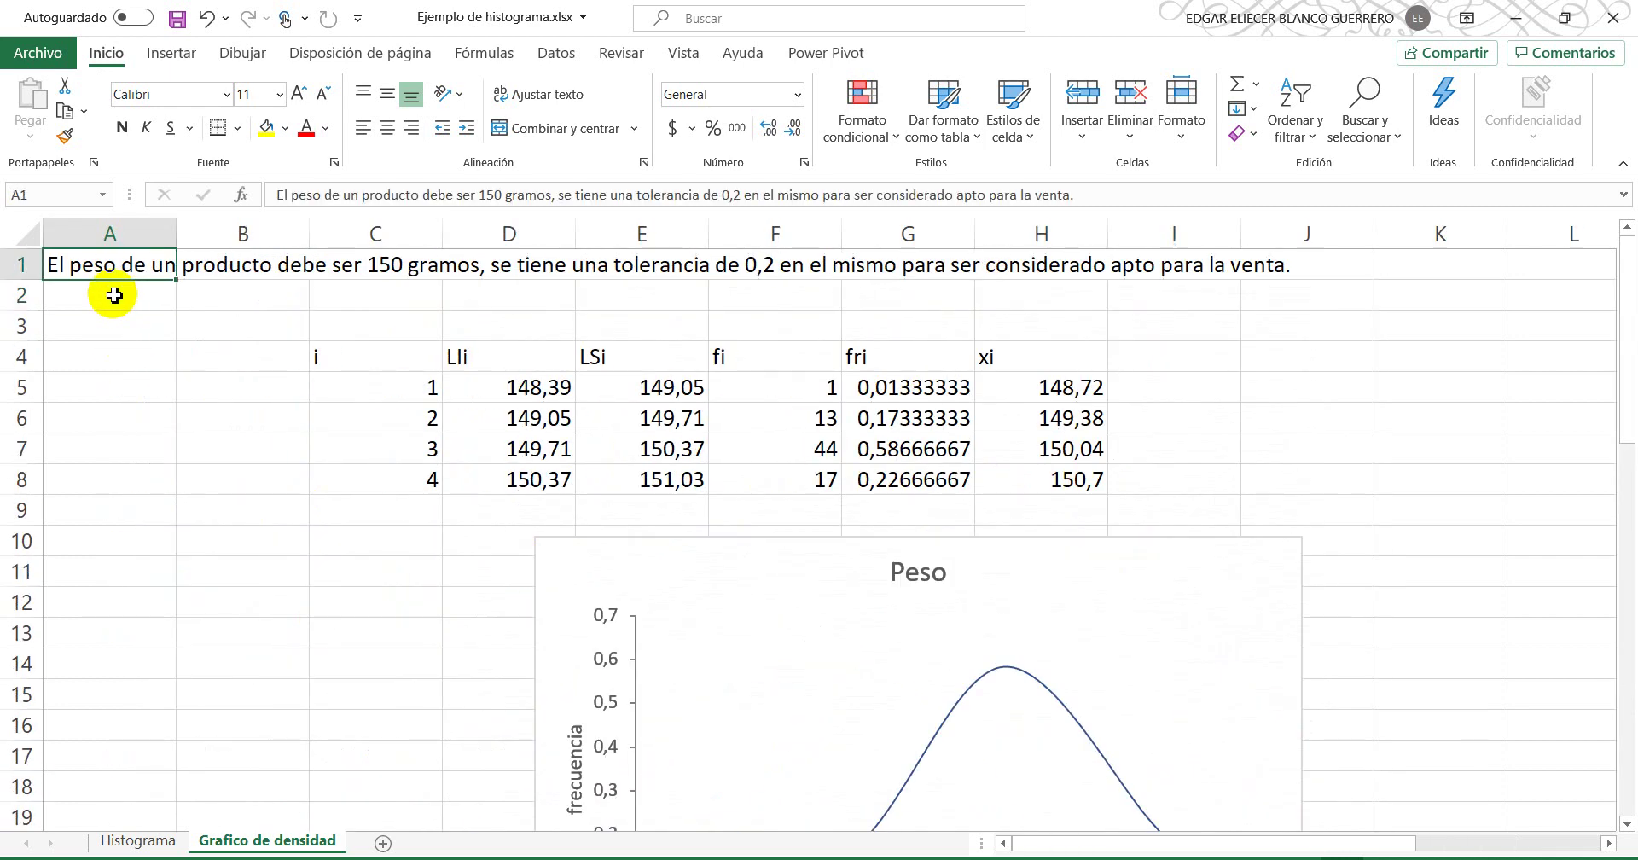
pyautogui.click(376, 260)
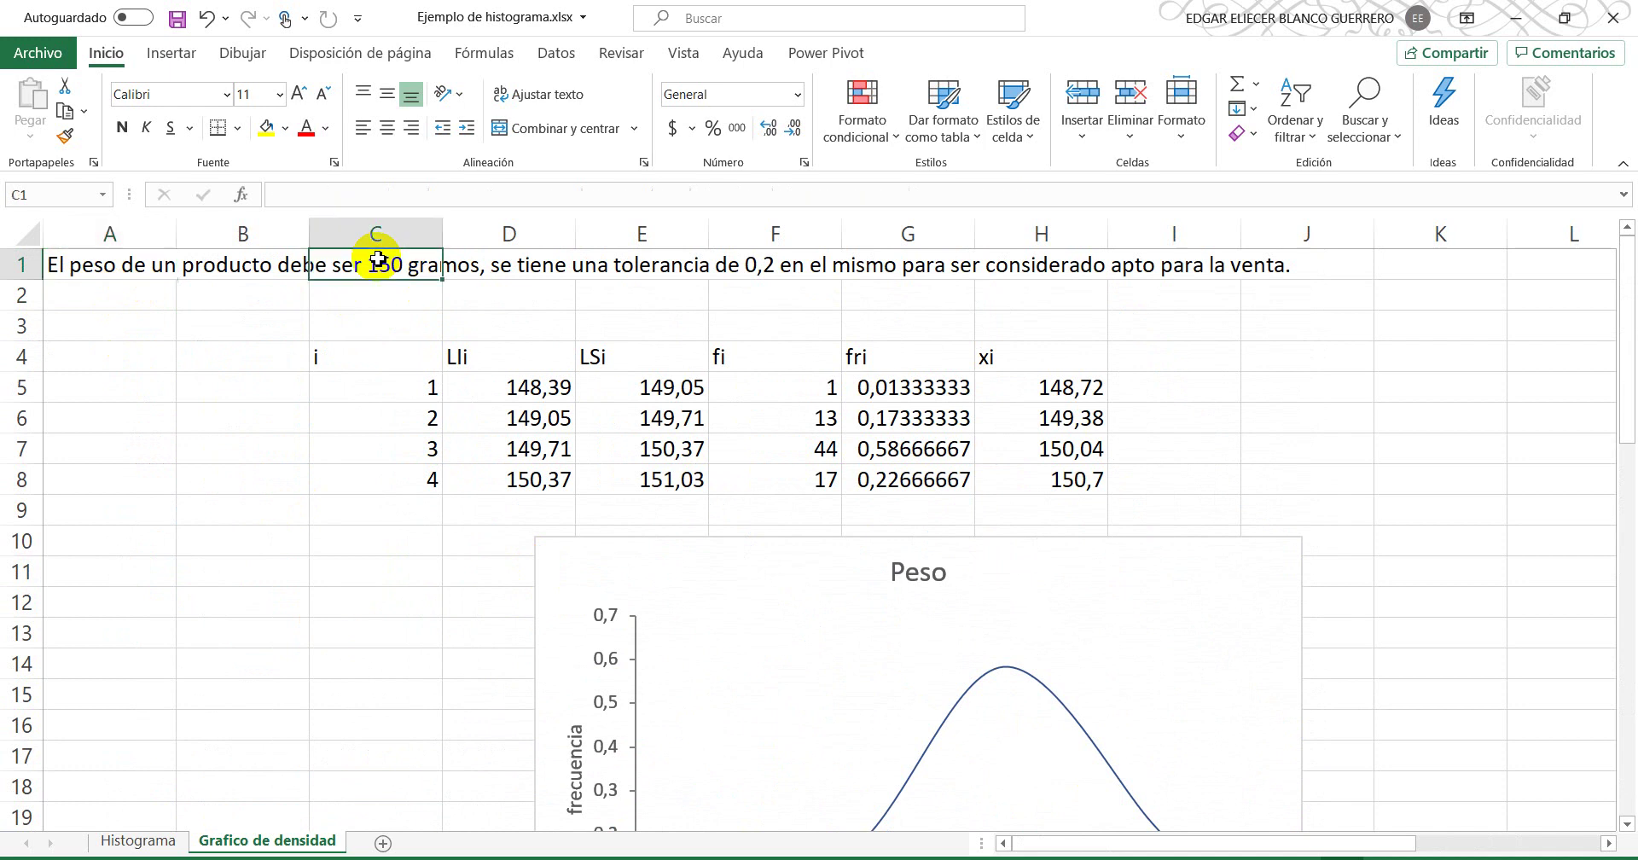
pyautogui.scroll(-3, 473, 410)
pyautogui.scroll(-6, 472, 409)
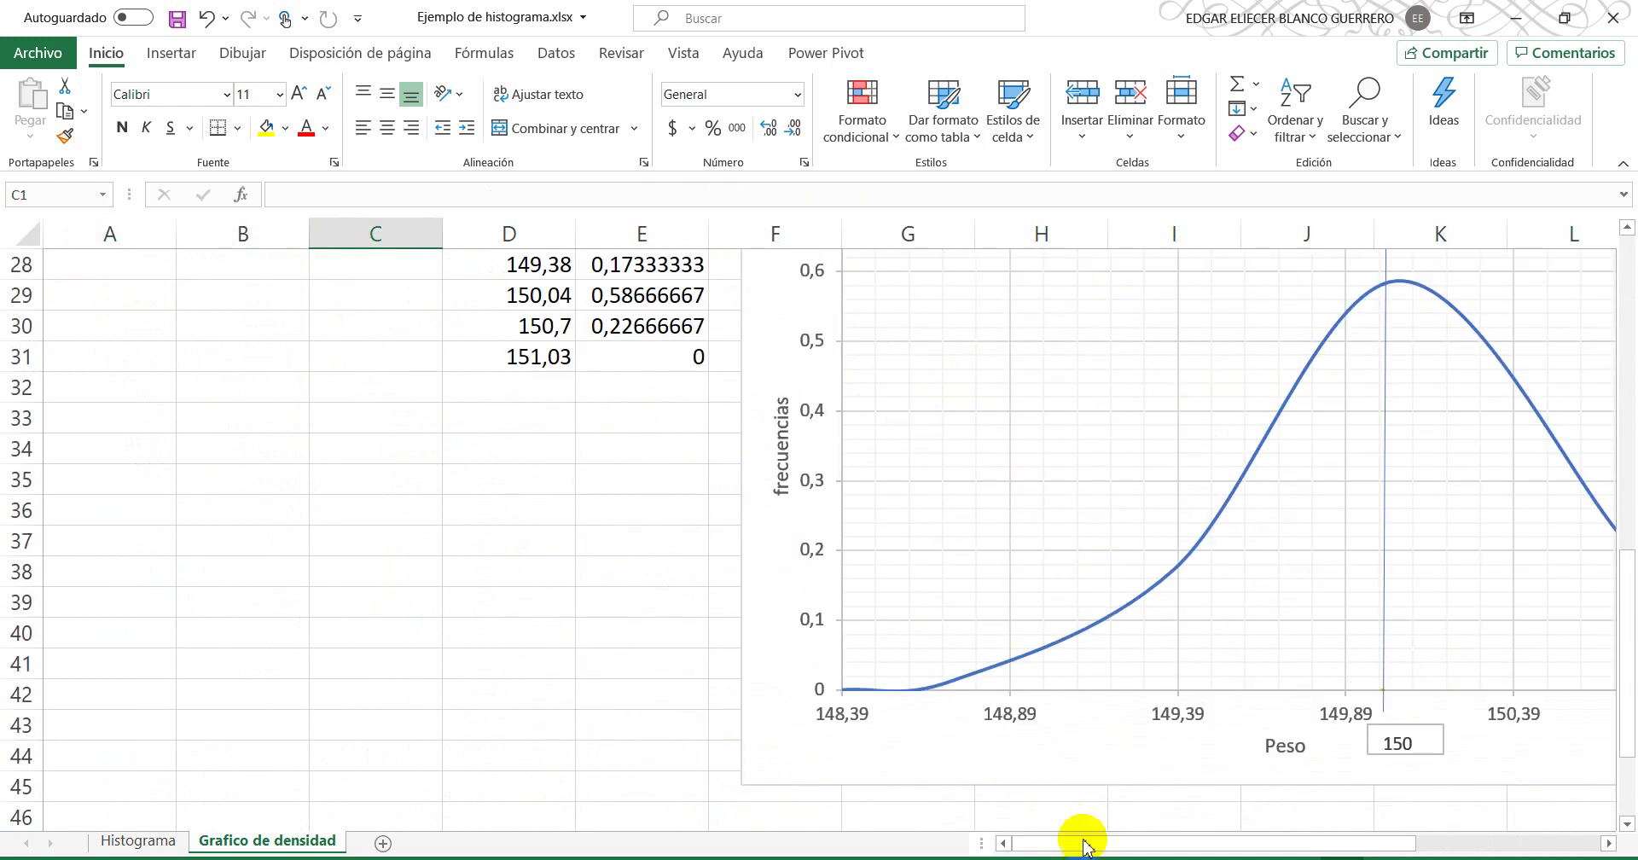
pyautogui.moveTo(1103, 844); pyautogui.dragTo(1214, 845)
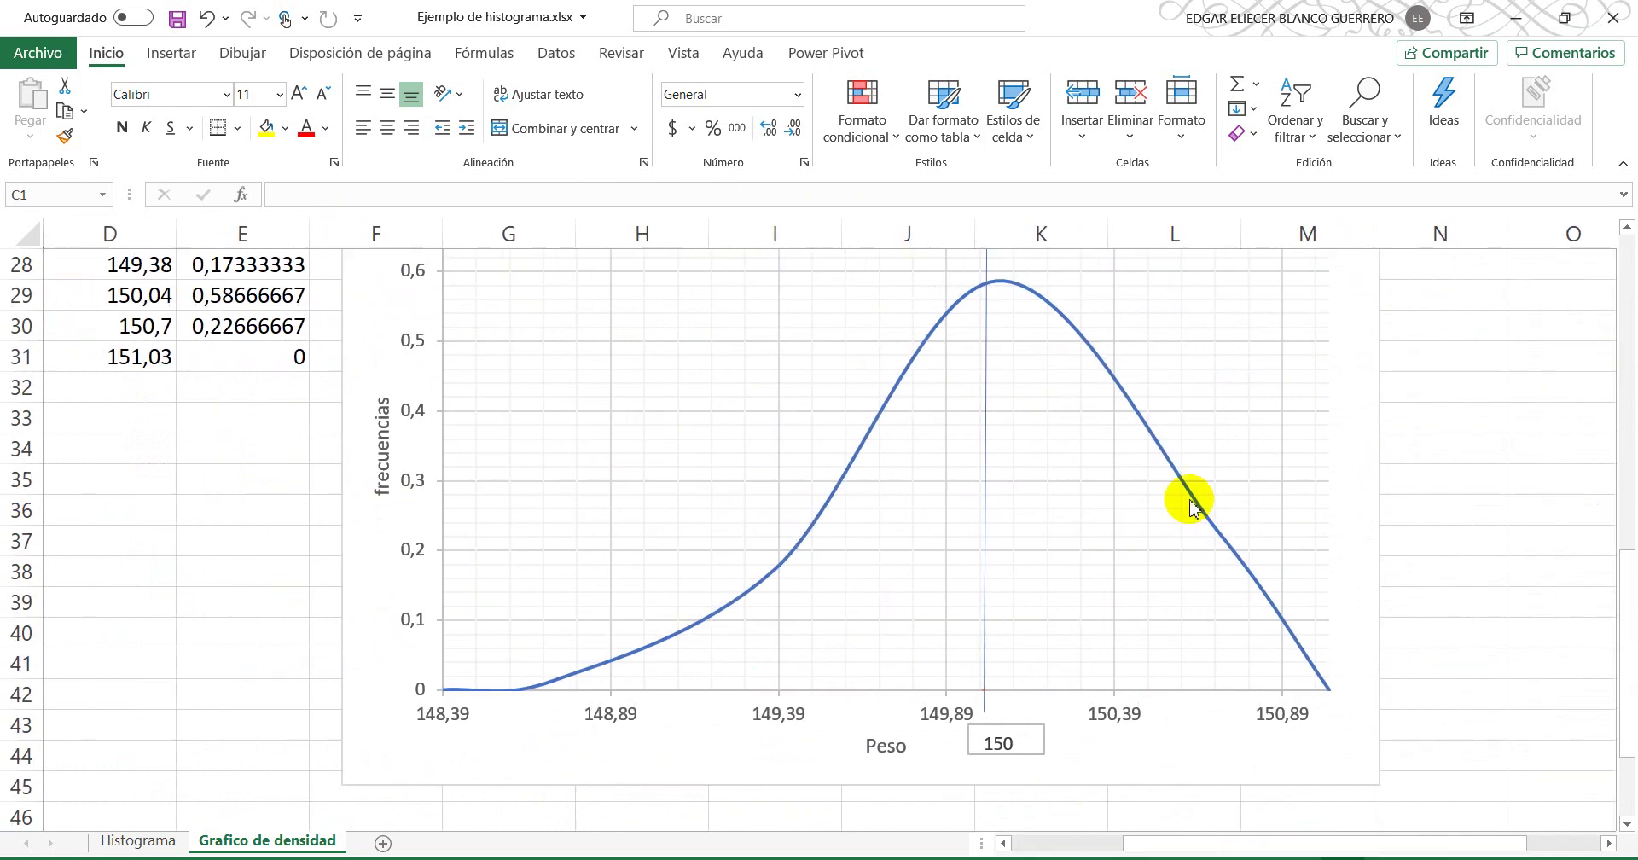
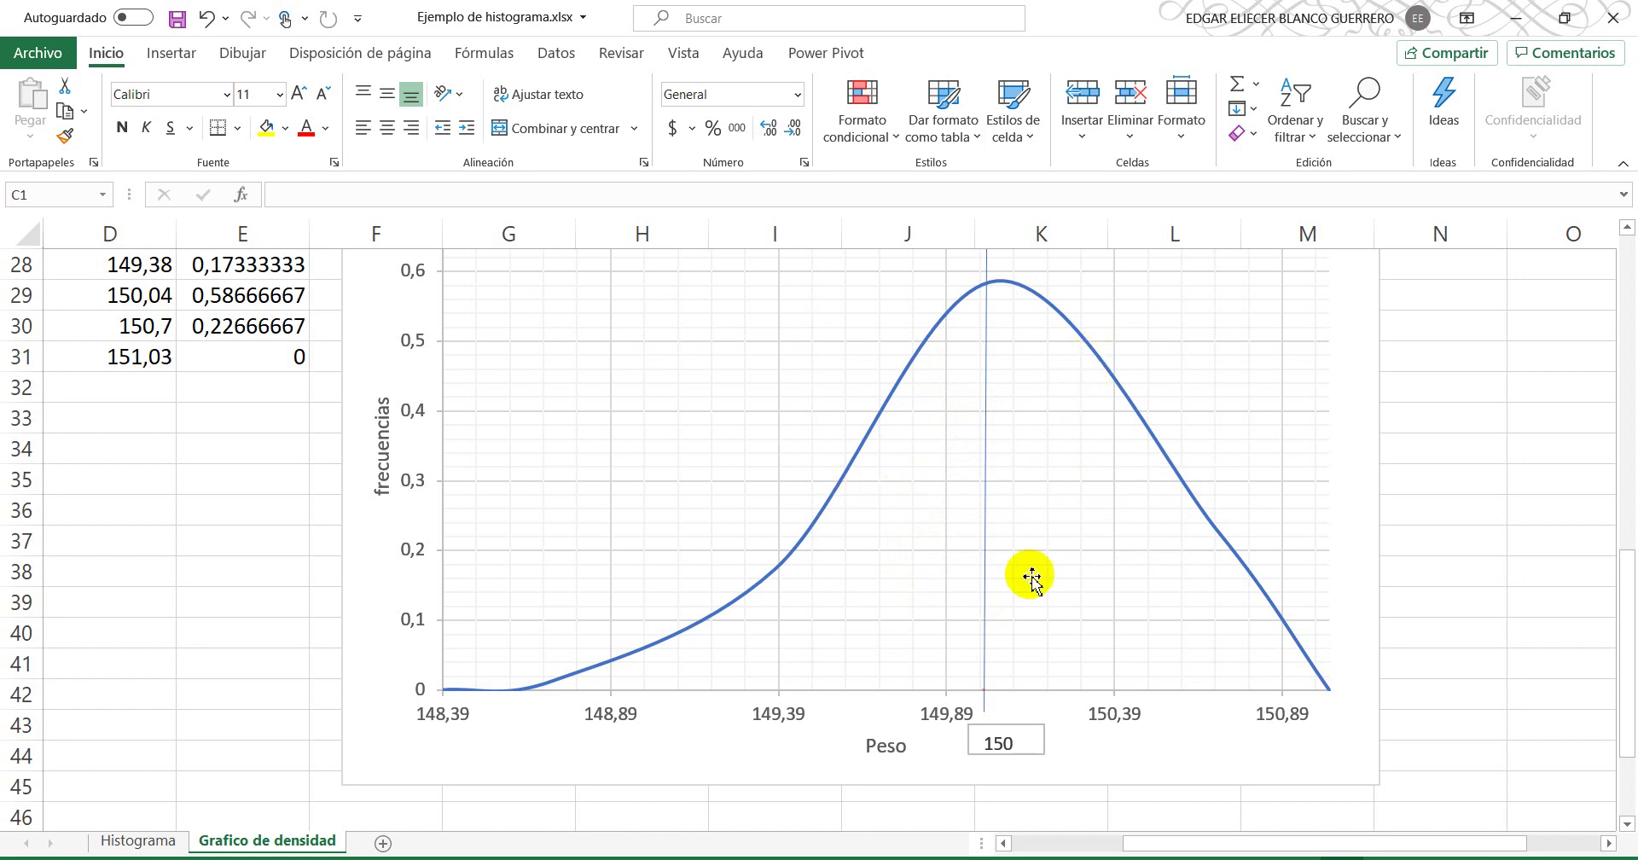
# Step: Enter "La mayor parte de los productos pesan mas de 150 g" in cell G51, under "Respecto a la ubicación:"
pyautogui.scroll(-2, 955, 587)
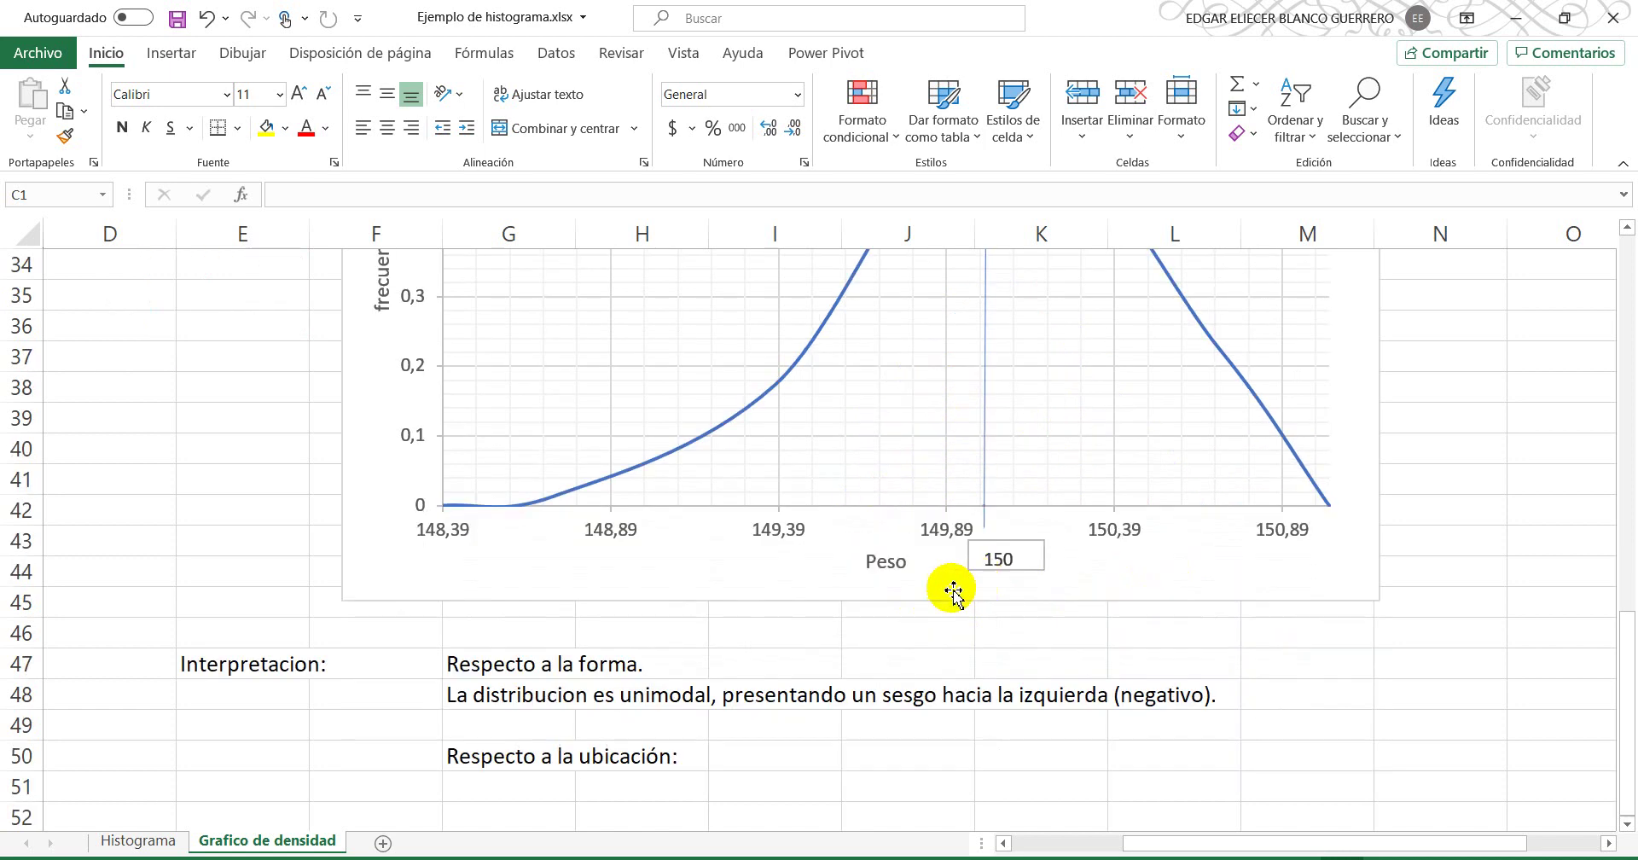
pyautogui.scroll(1, 900, 482)
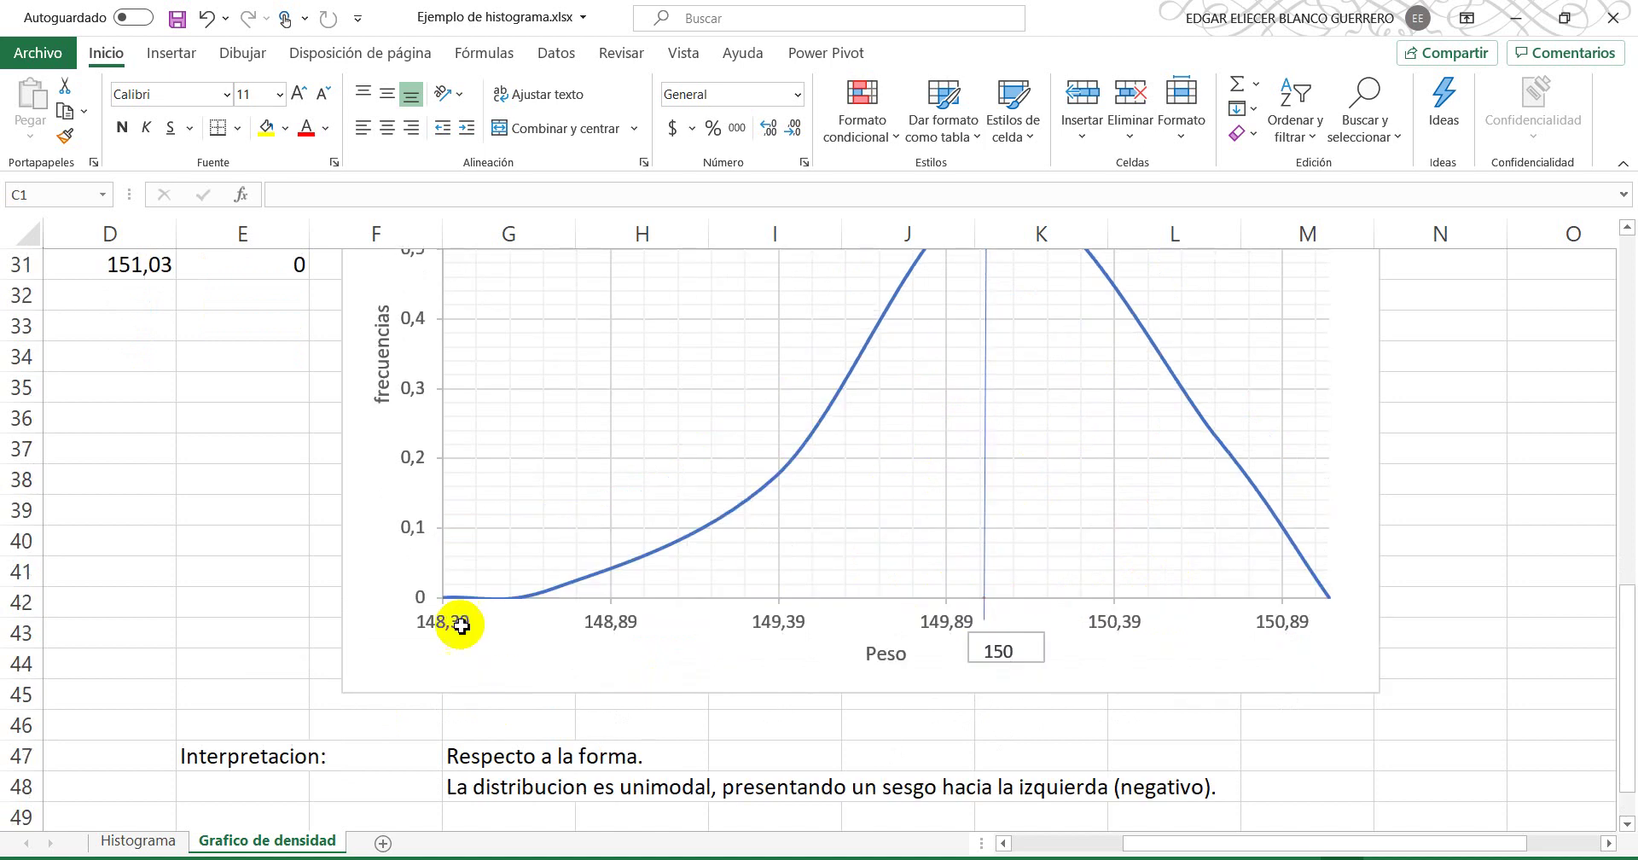
pyautogui.scroll(-2, 462, 625)
pyautogui.click(427, 731)
pyautogui.click(531, 707)
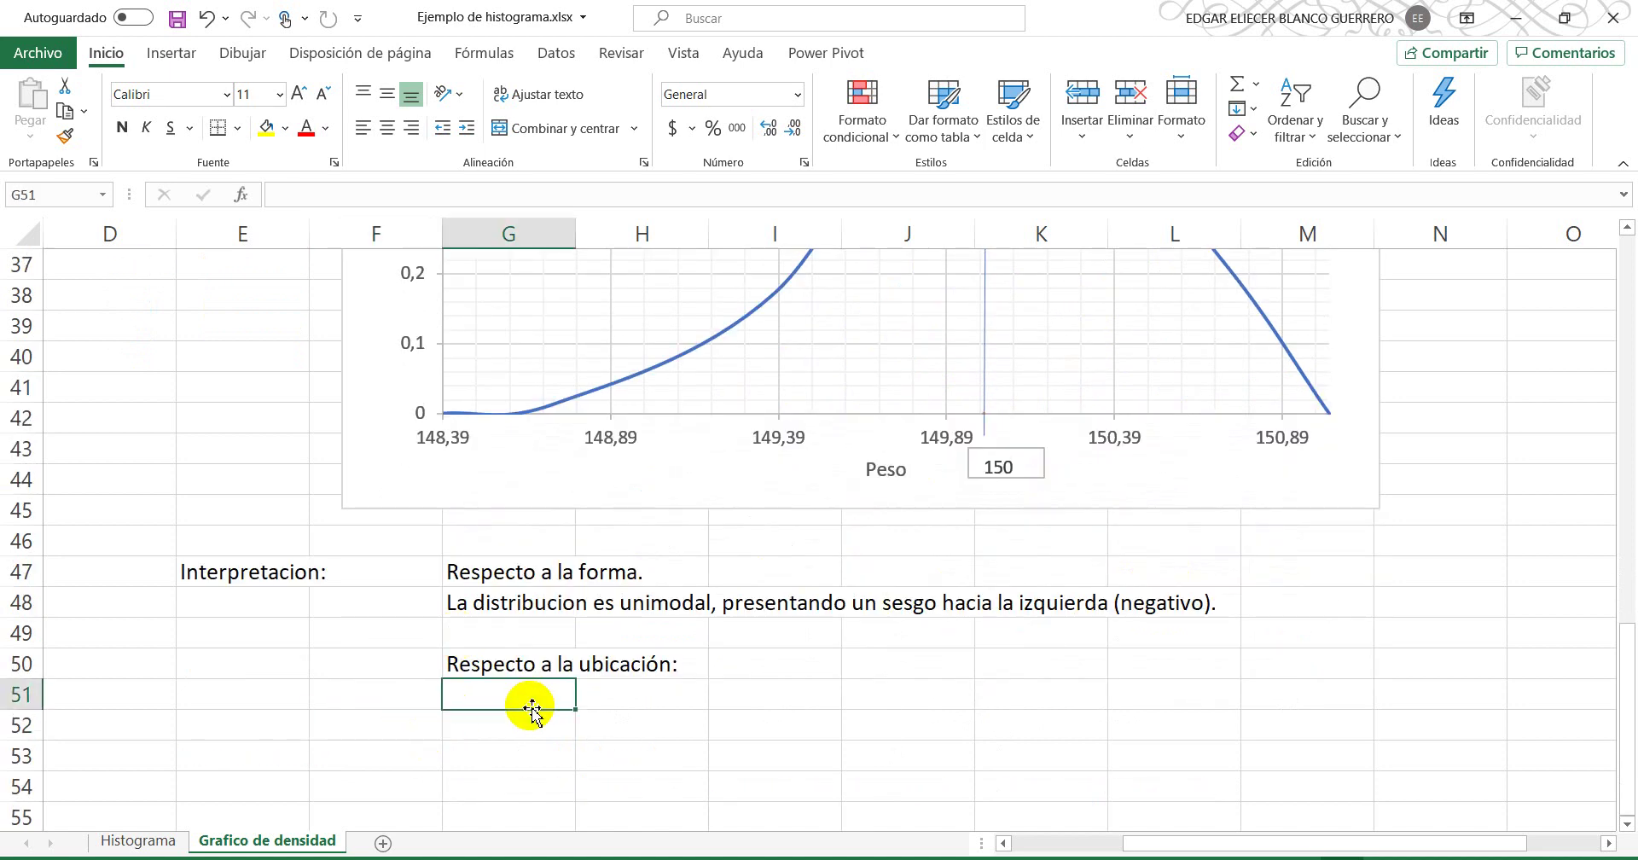
pyautogui.write('La myor parte de los pro')
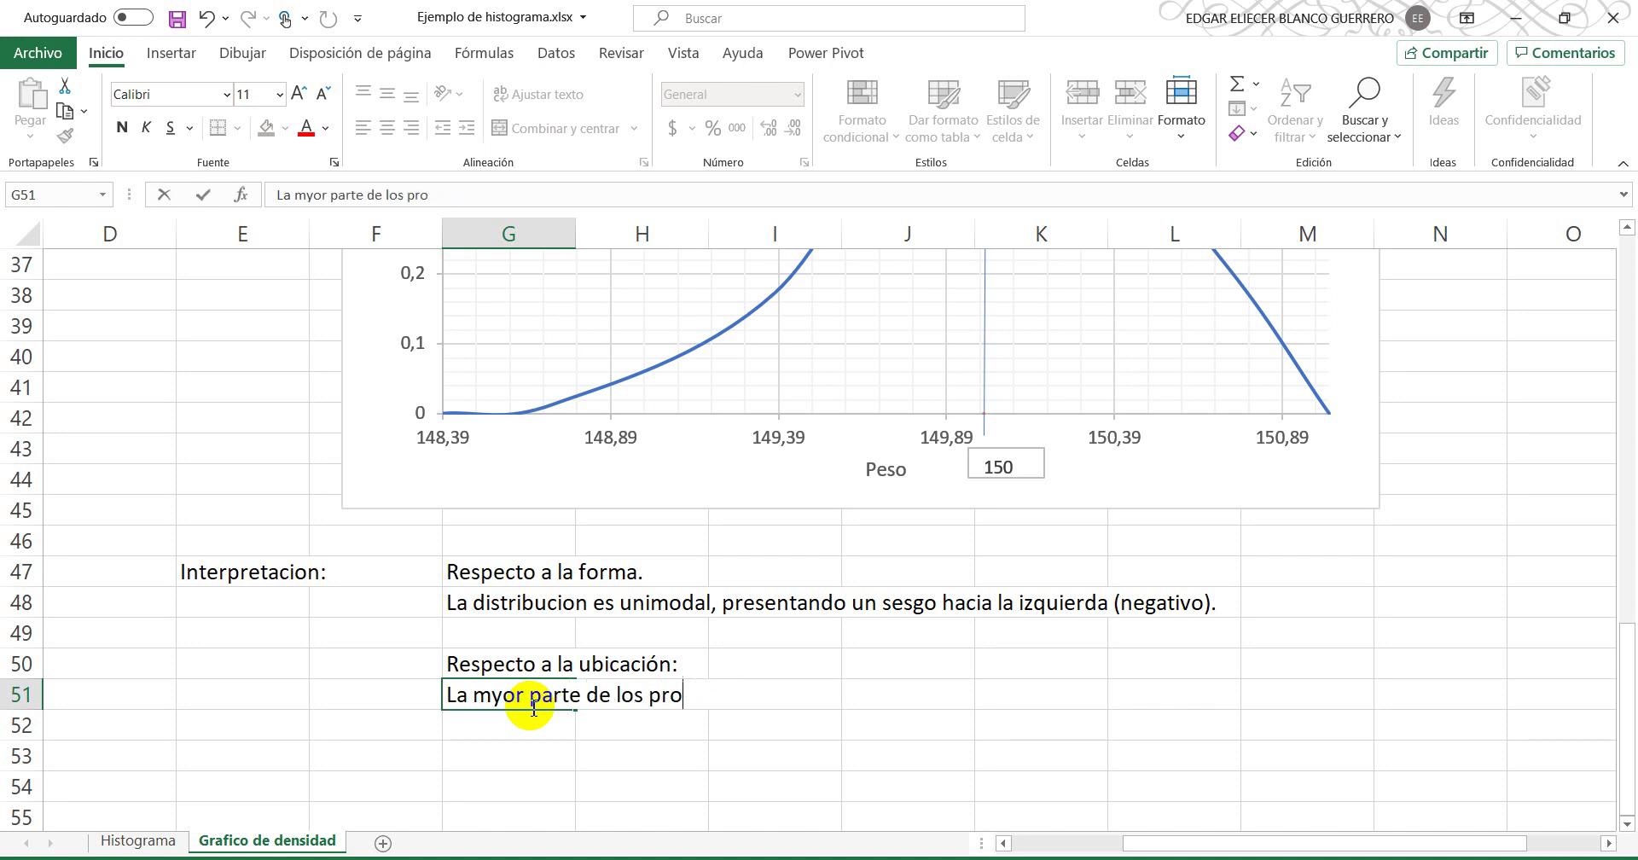
pyautogui.write('ductos pesan mas de 150 g')
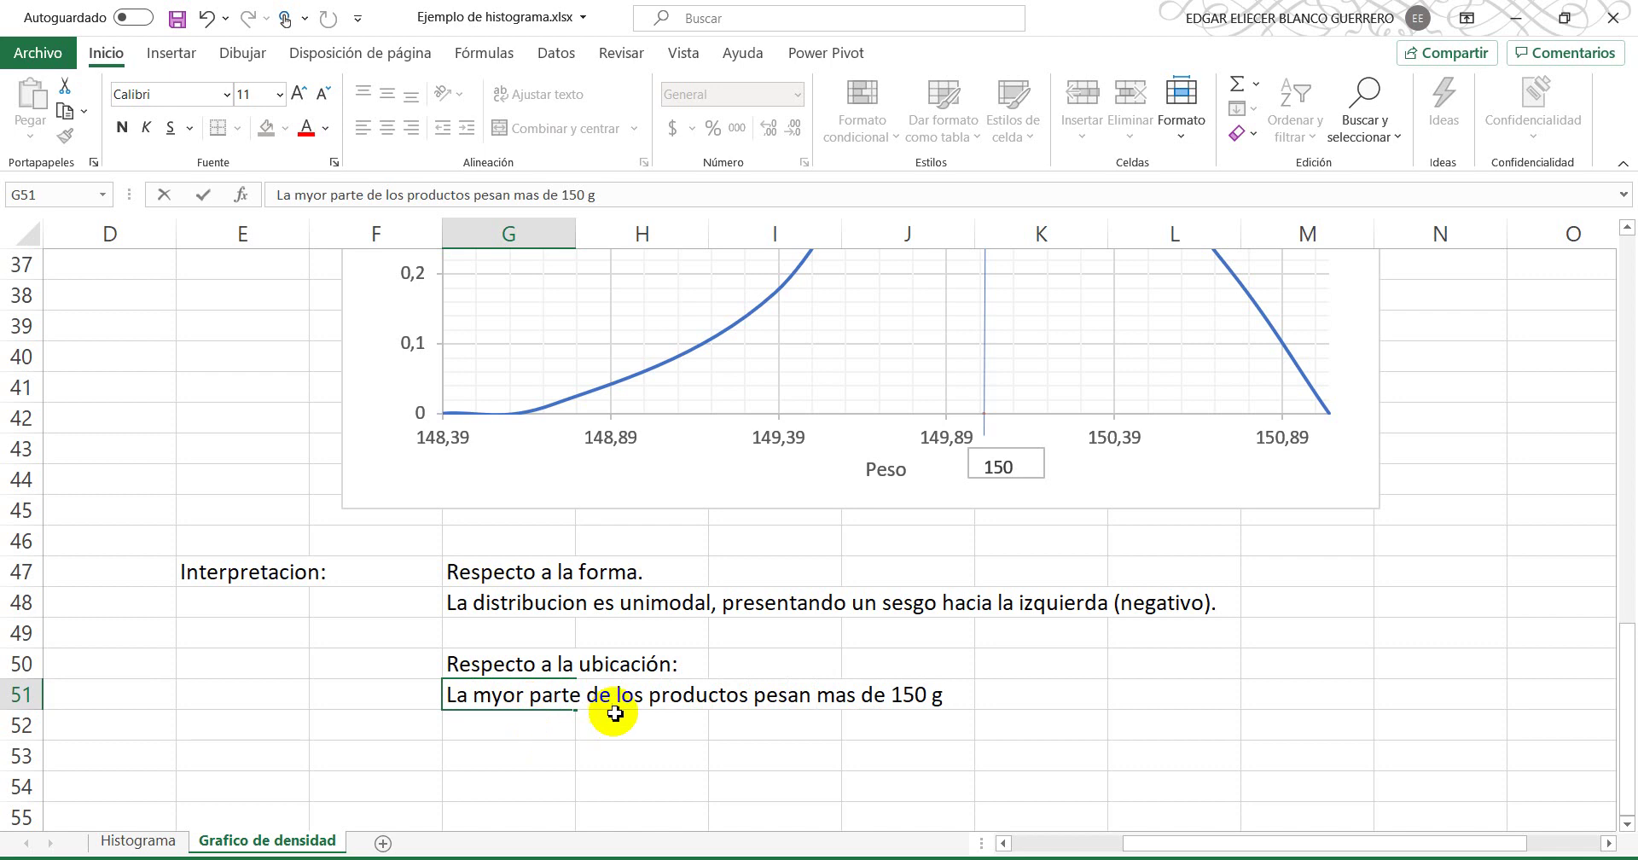
pyautogui.click(492, 695)
pyautogui.write('<')
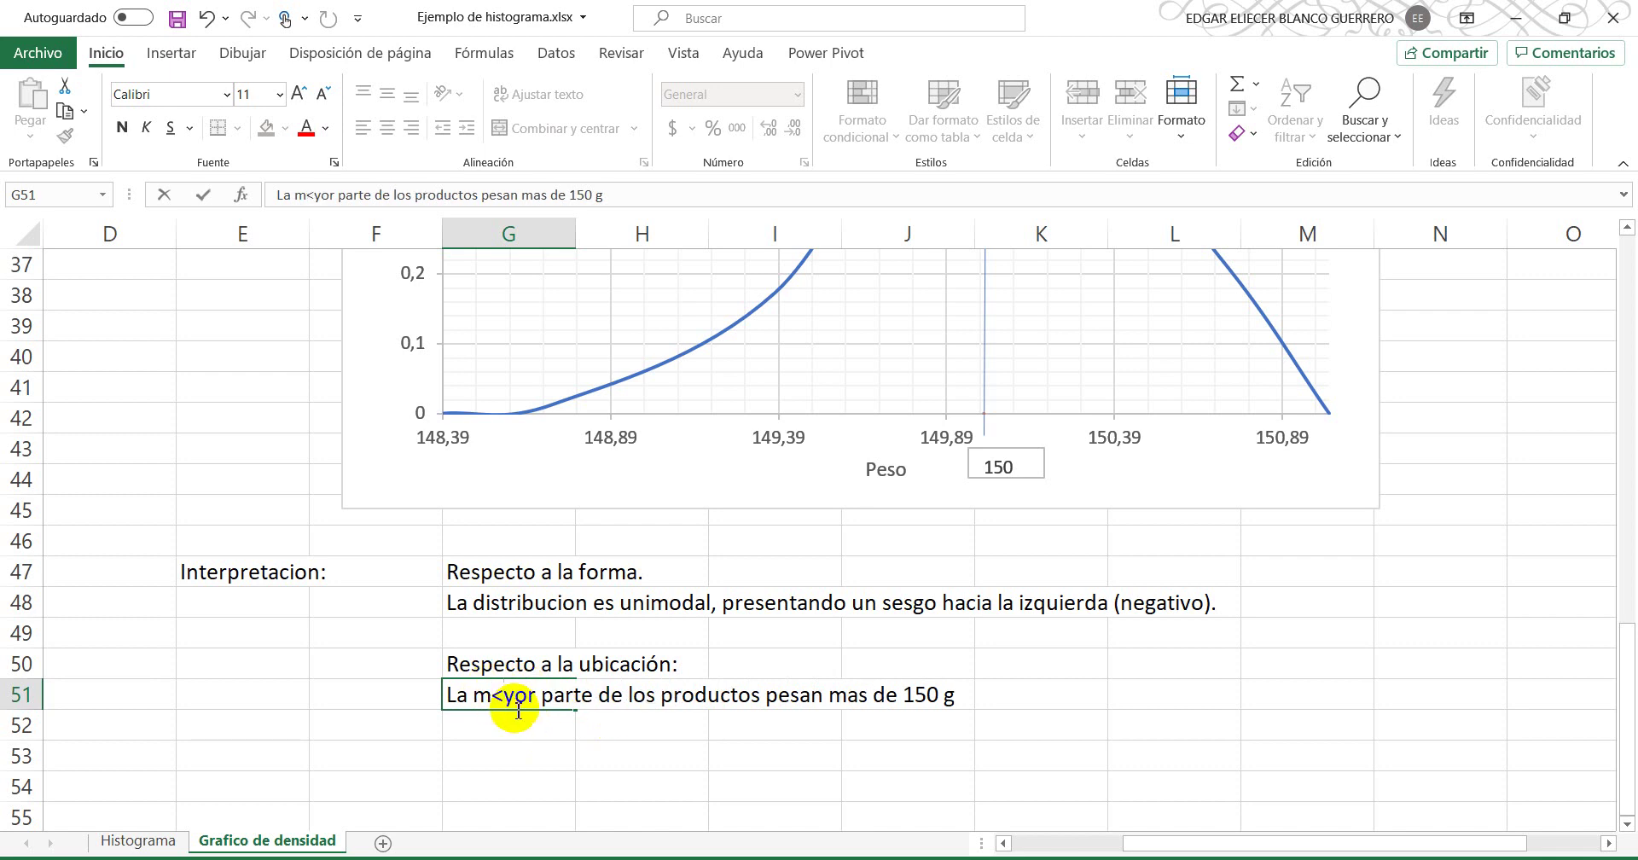
pyautogui.press('BackSpace')
pyautogui.write('a')
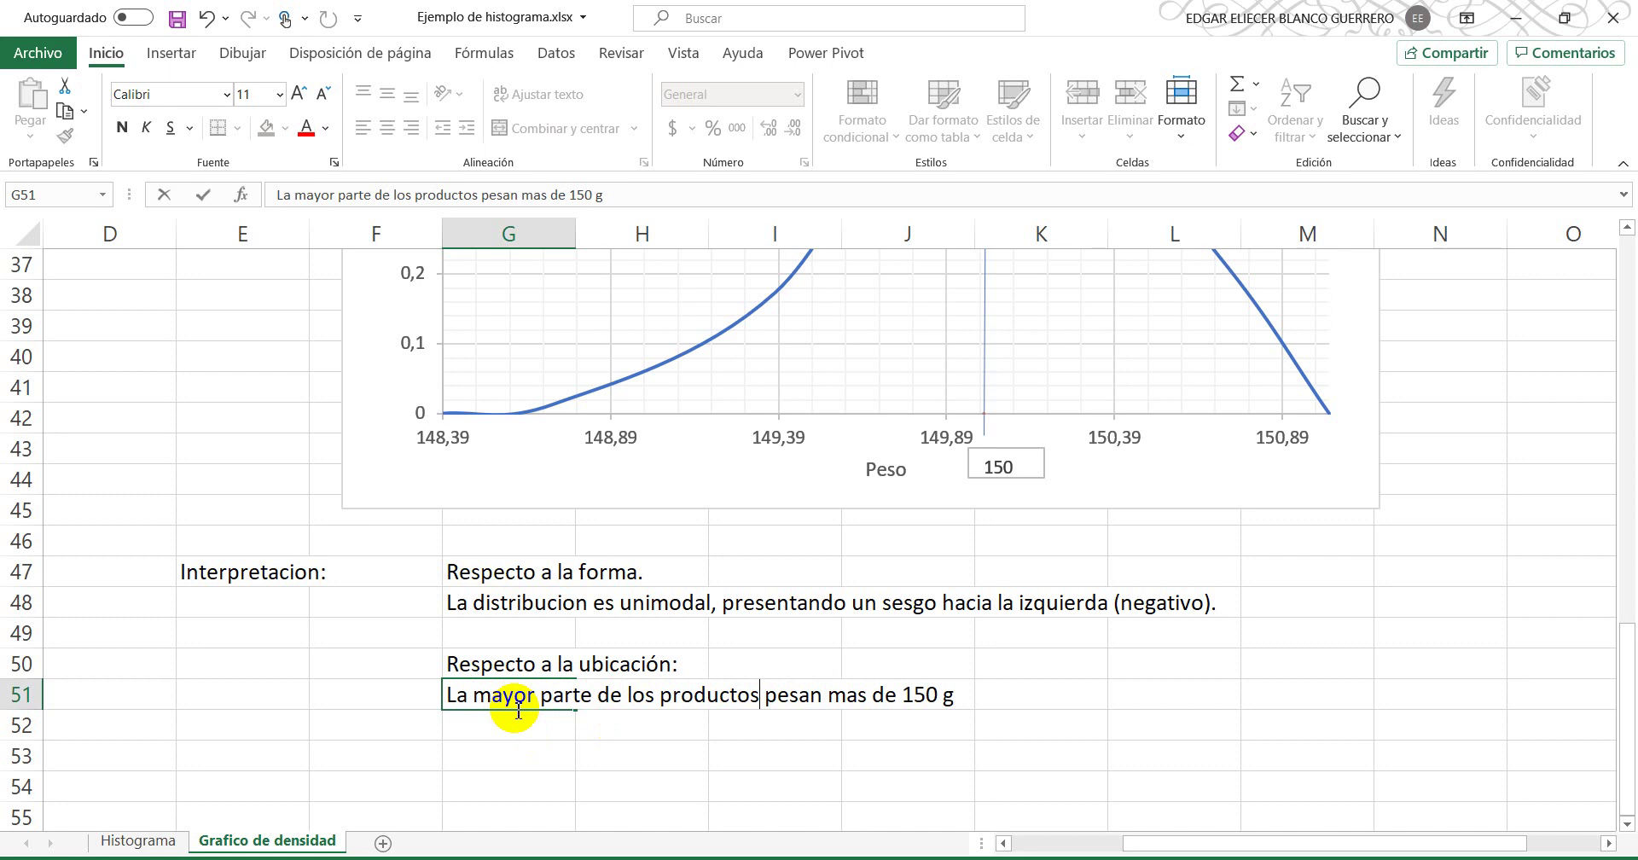
# Step: Insert "(cerca de un 51%)" after "productos" in the location sentence in G51
pyautogui.write(' (ce4r')
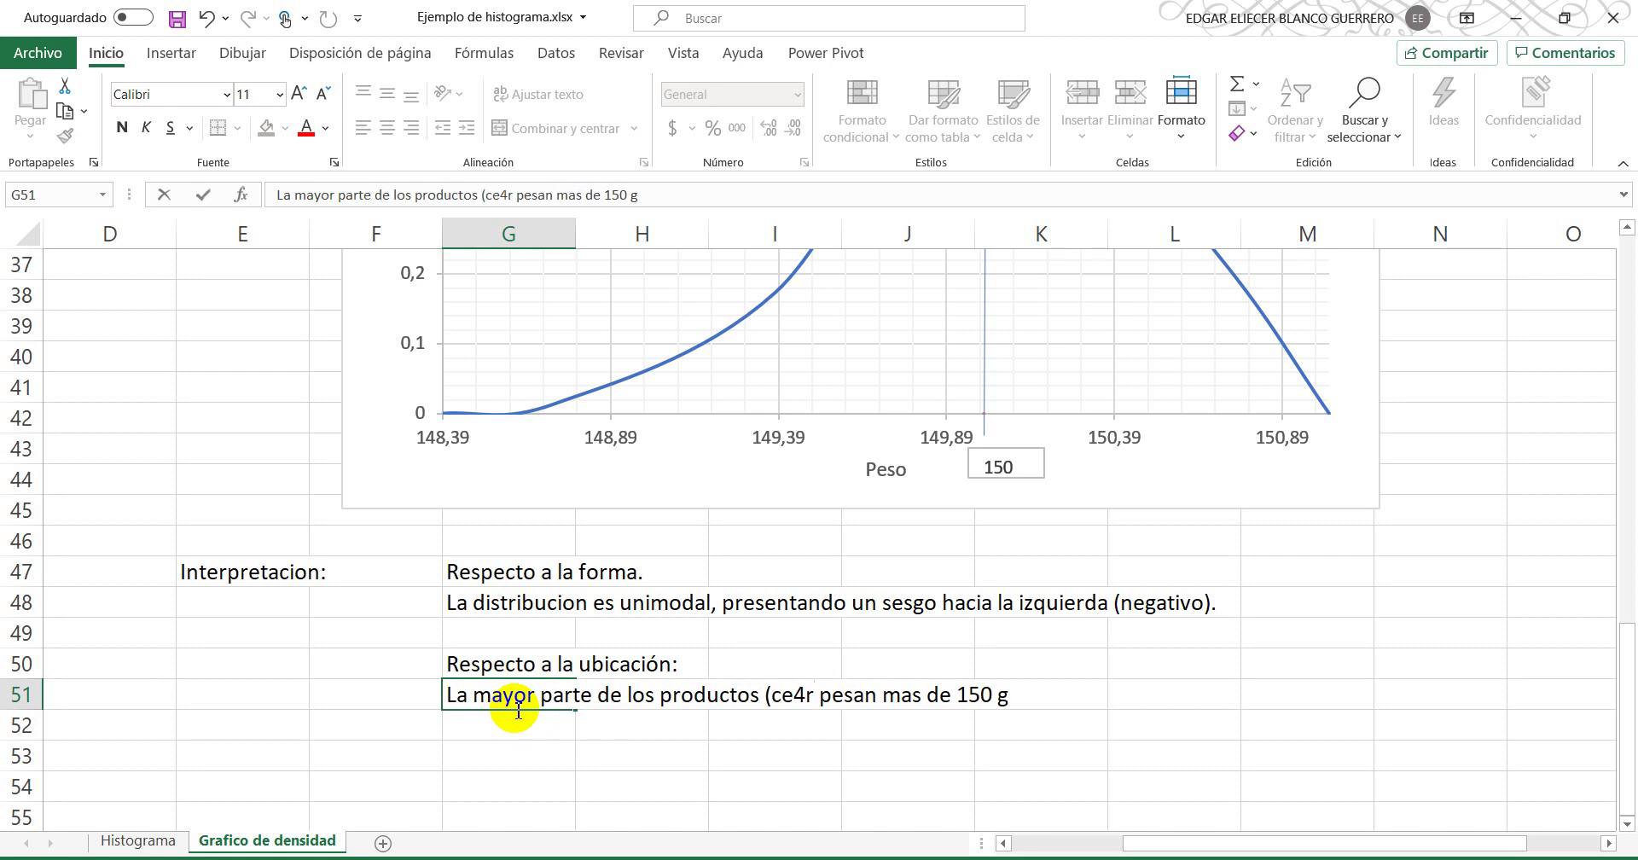
pyautogui.press('BackSpace')
pyautogui.press('BackSpace')
pyautogui.write('e')
pyautogui.press('BackSpace')
pyautogui.write('rca de un ')
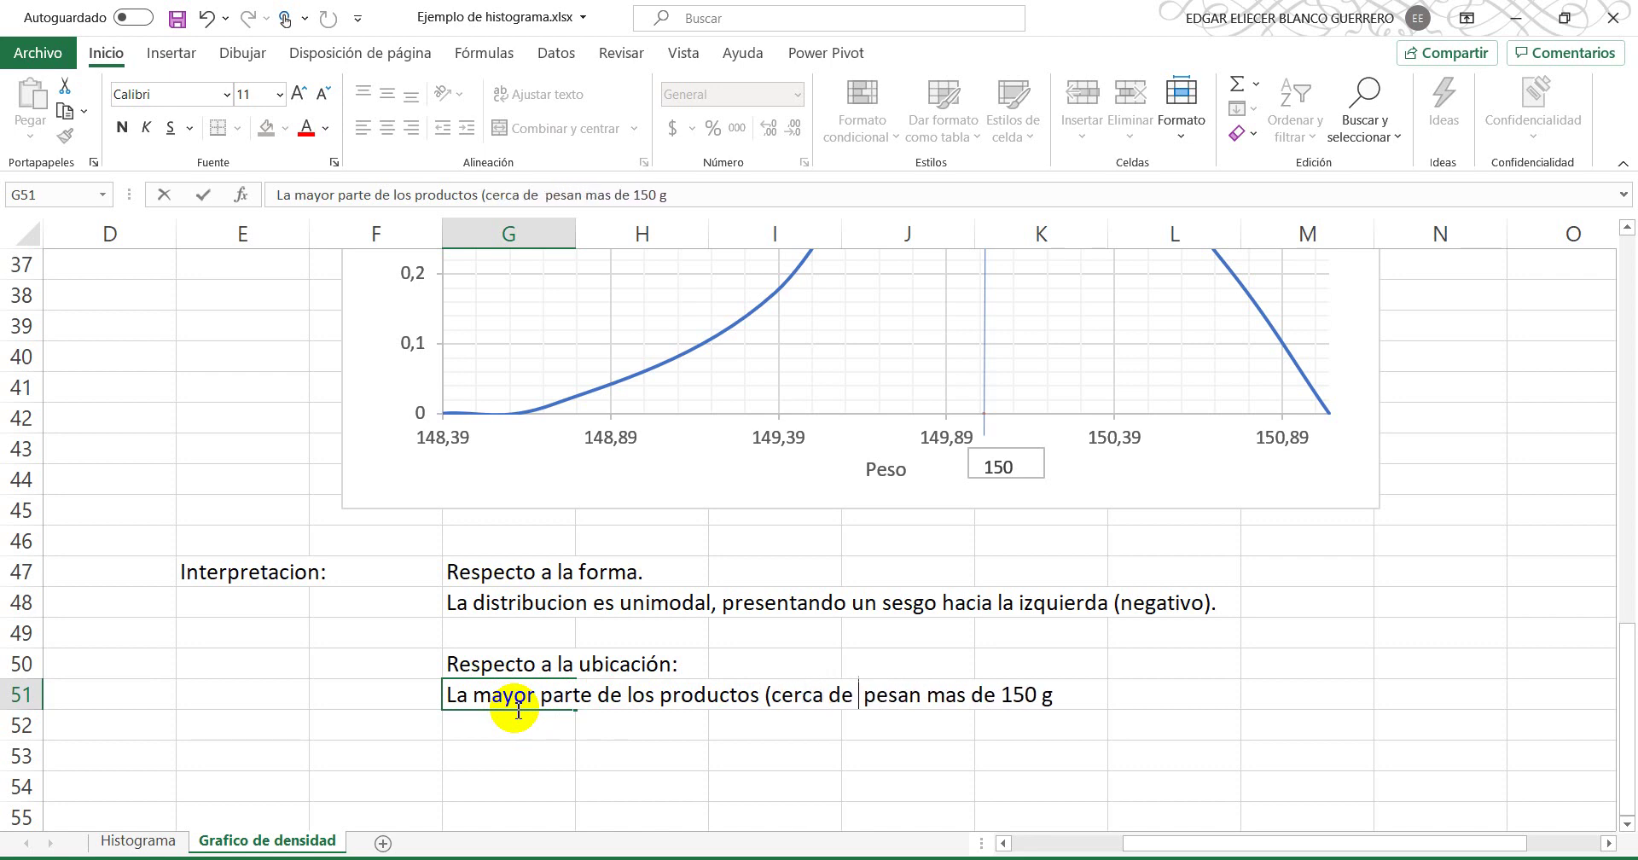
pyautogui.write('5')
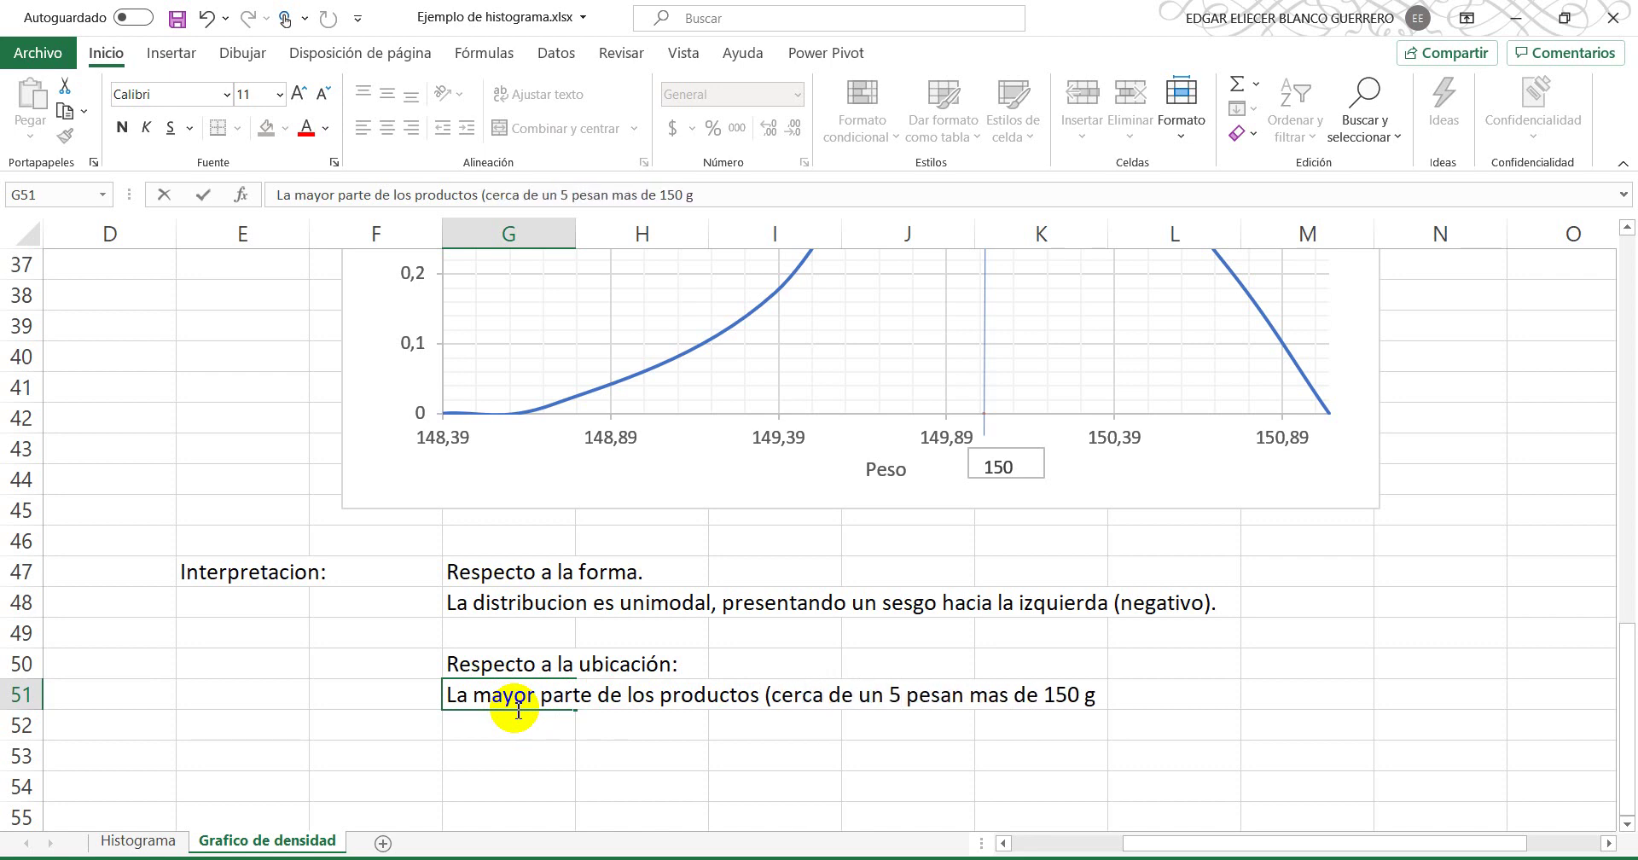
pyautogui.write('1%)')
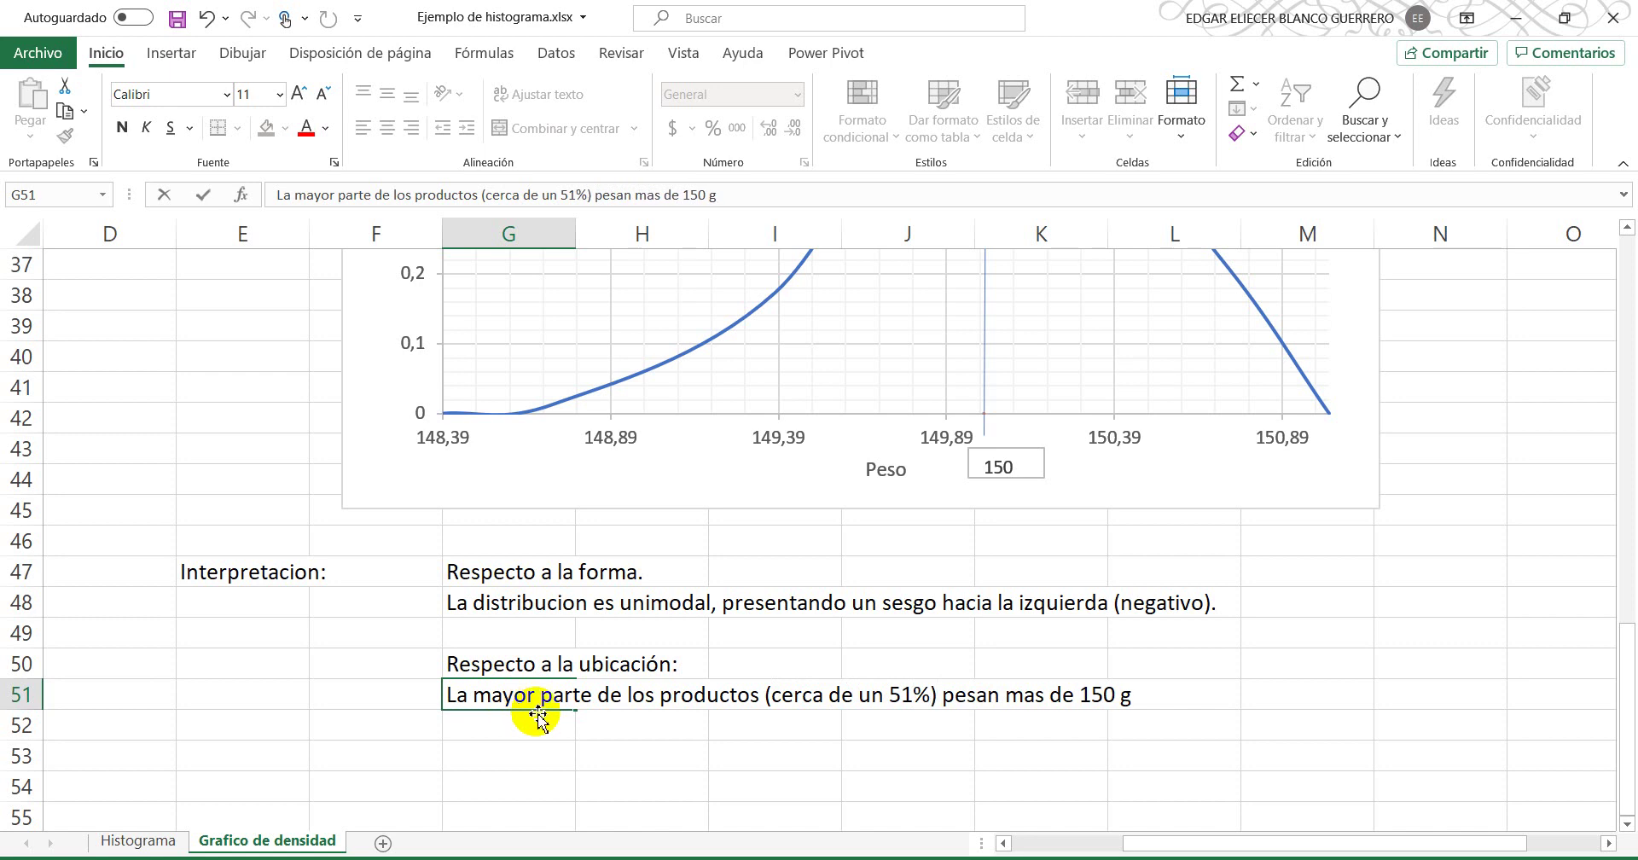
# Step: Compare the lower density chart's spread around the 150 line with the tolerance in row 1 and the written interpretation
pyautogui.scroll(3, 537, 716)
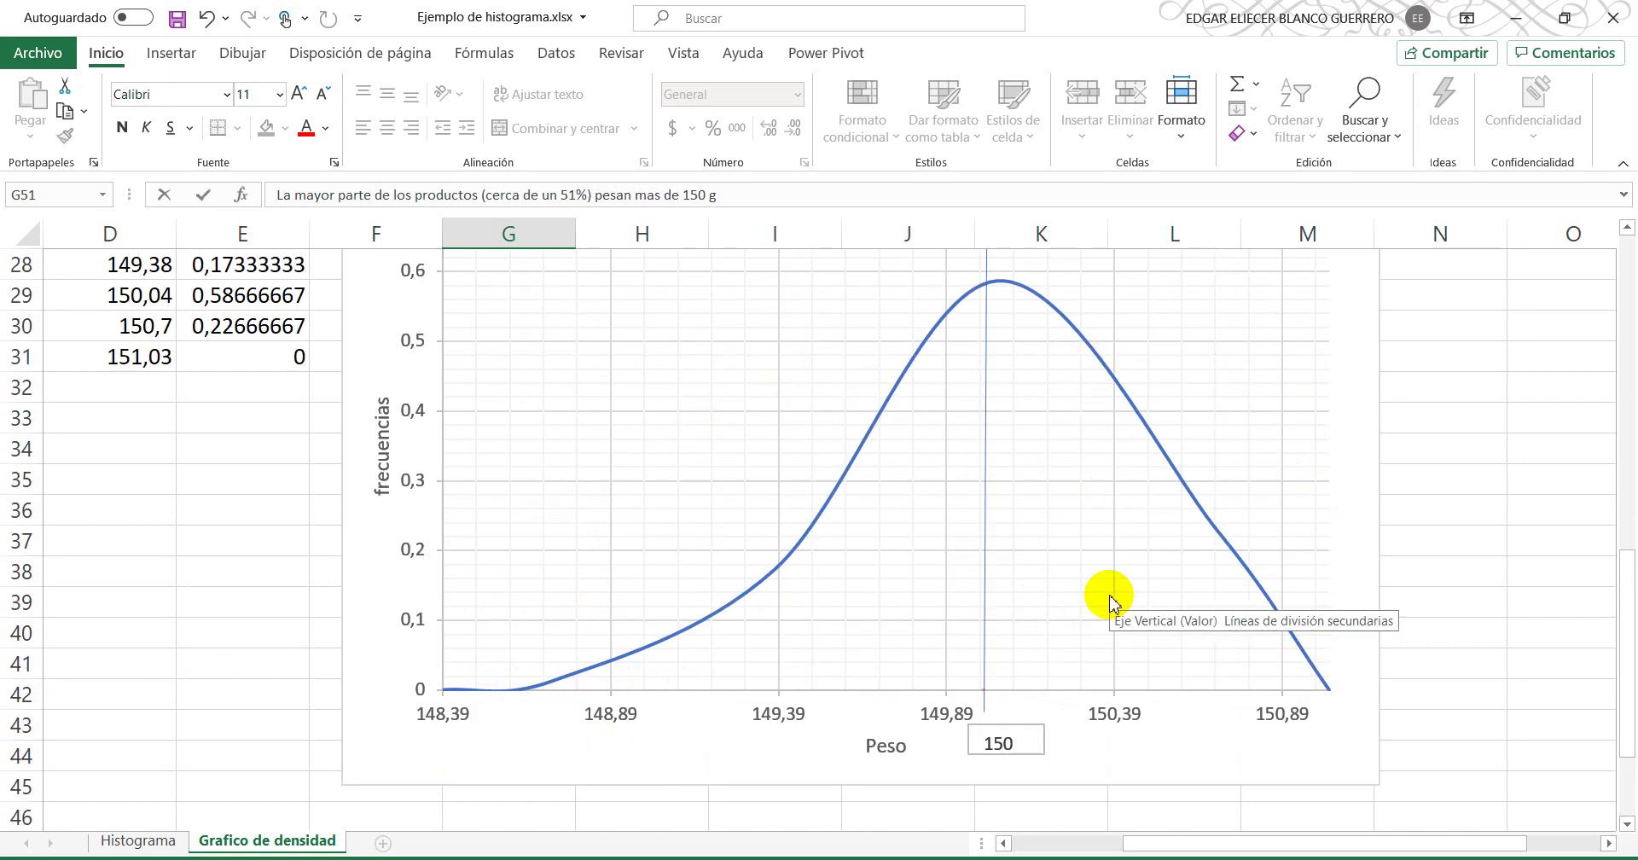
pyautogui.click(246, 639)
pyautogui.scroll(-3, 247, 639)
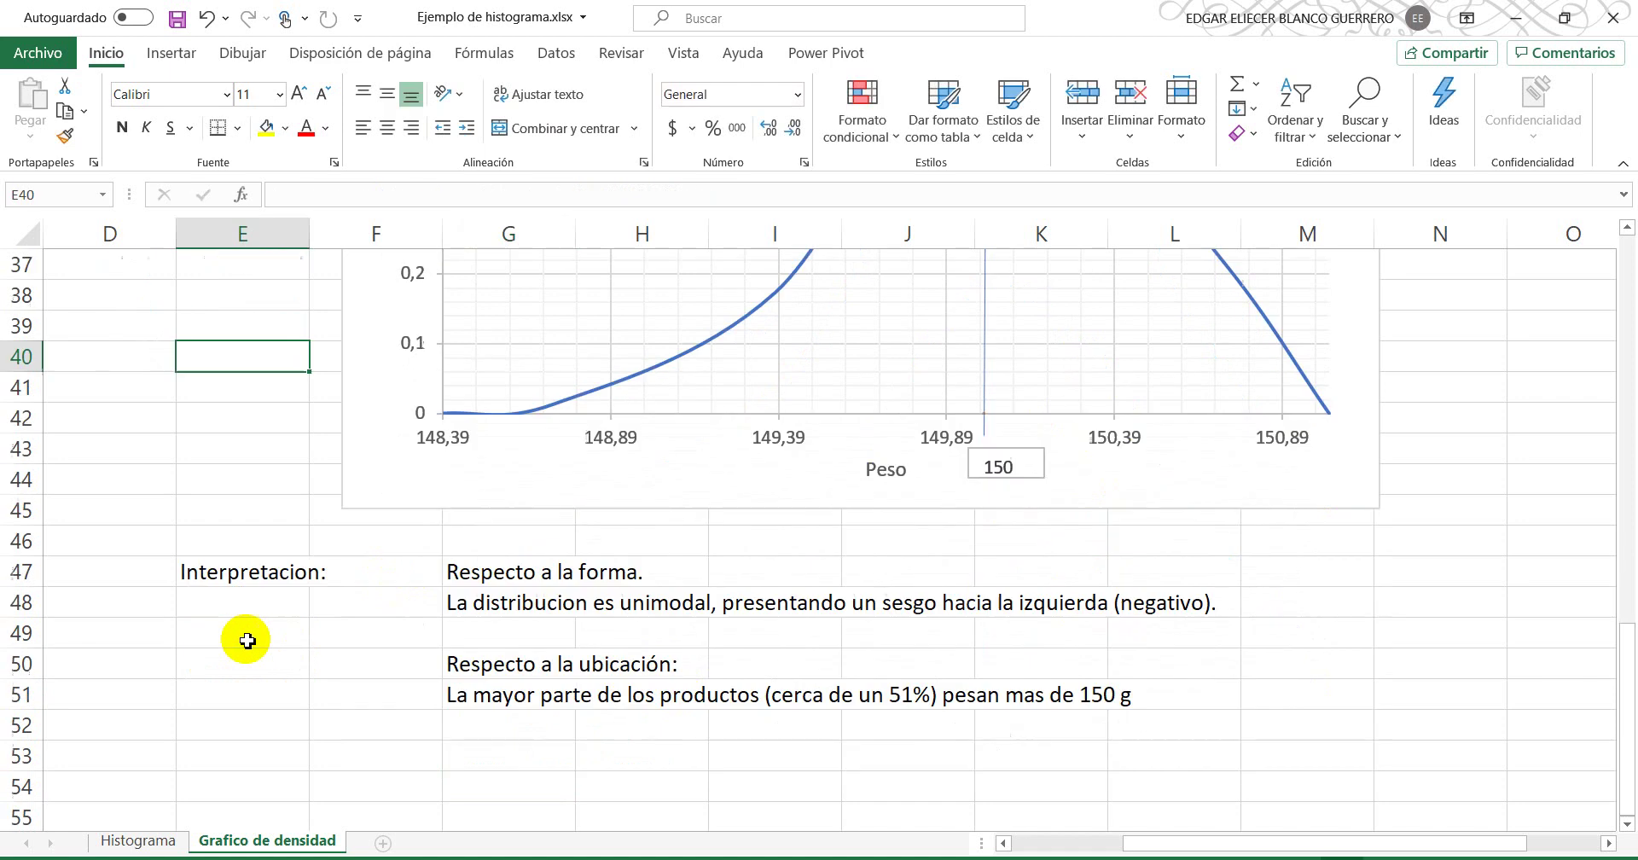
pyautogui.scroll(3, 546, 802)
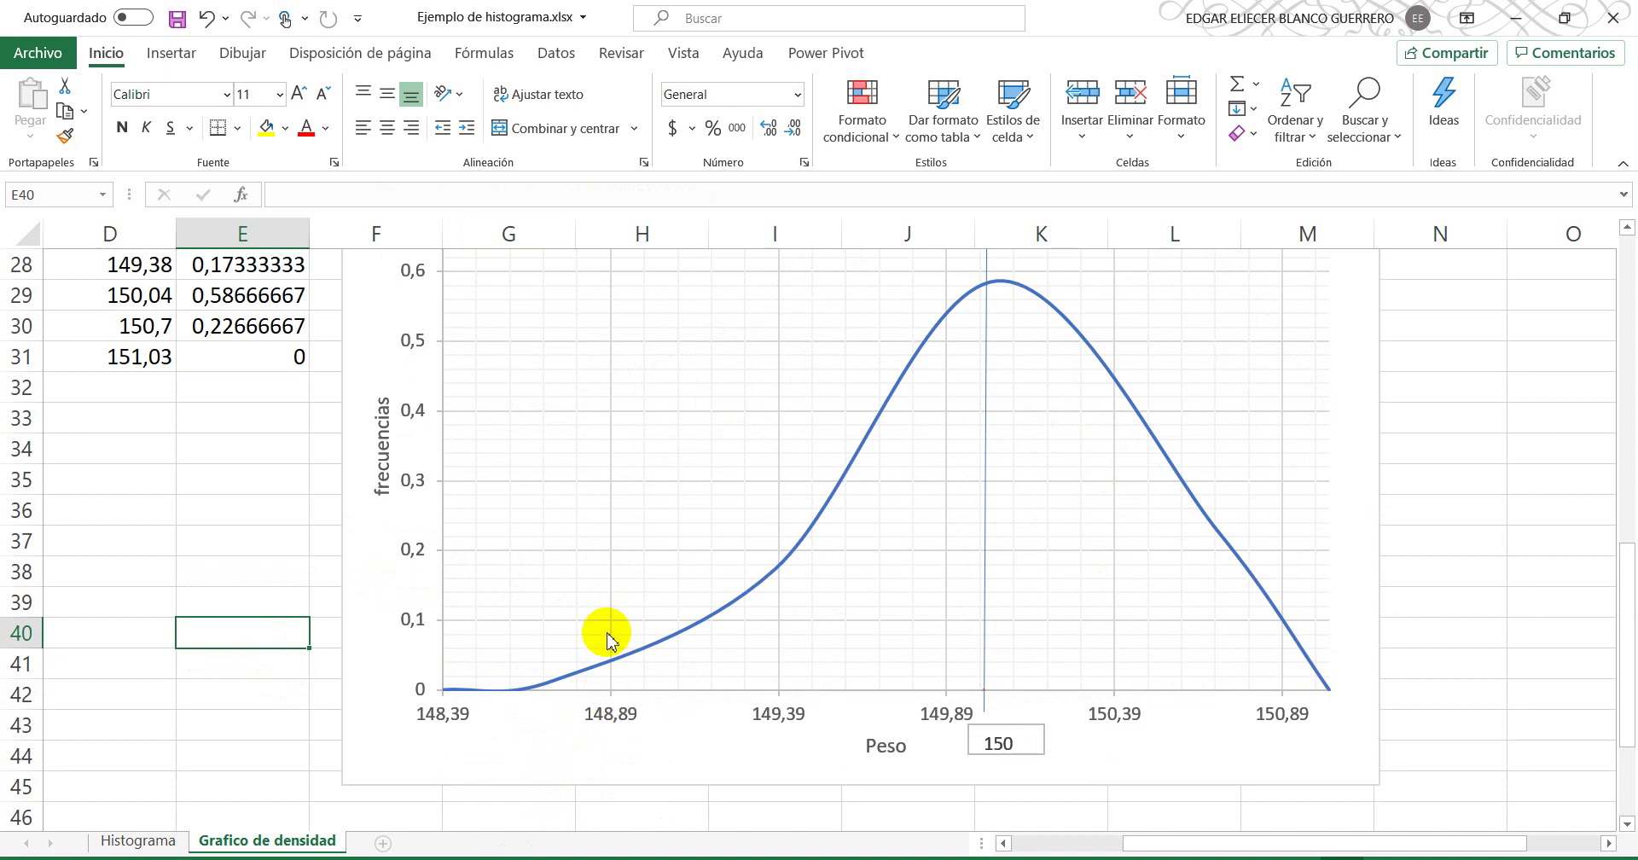
pyautogui.scroll(-3, 315, 610)
pyautogui.scroll(3, 303, 612)
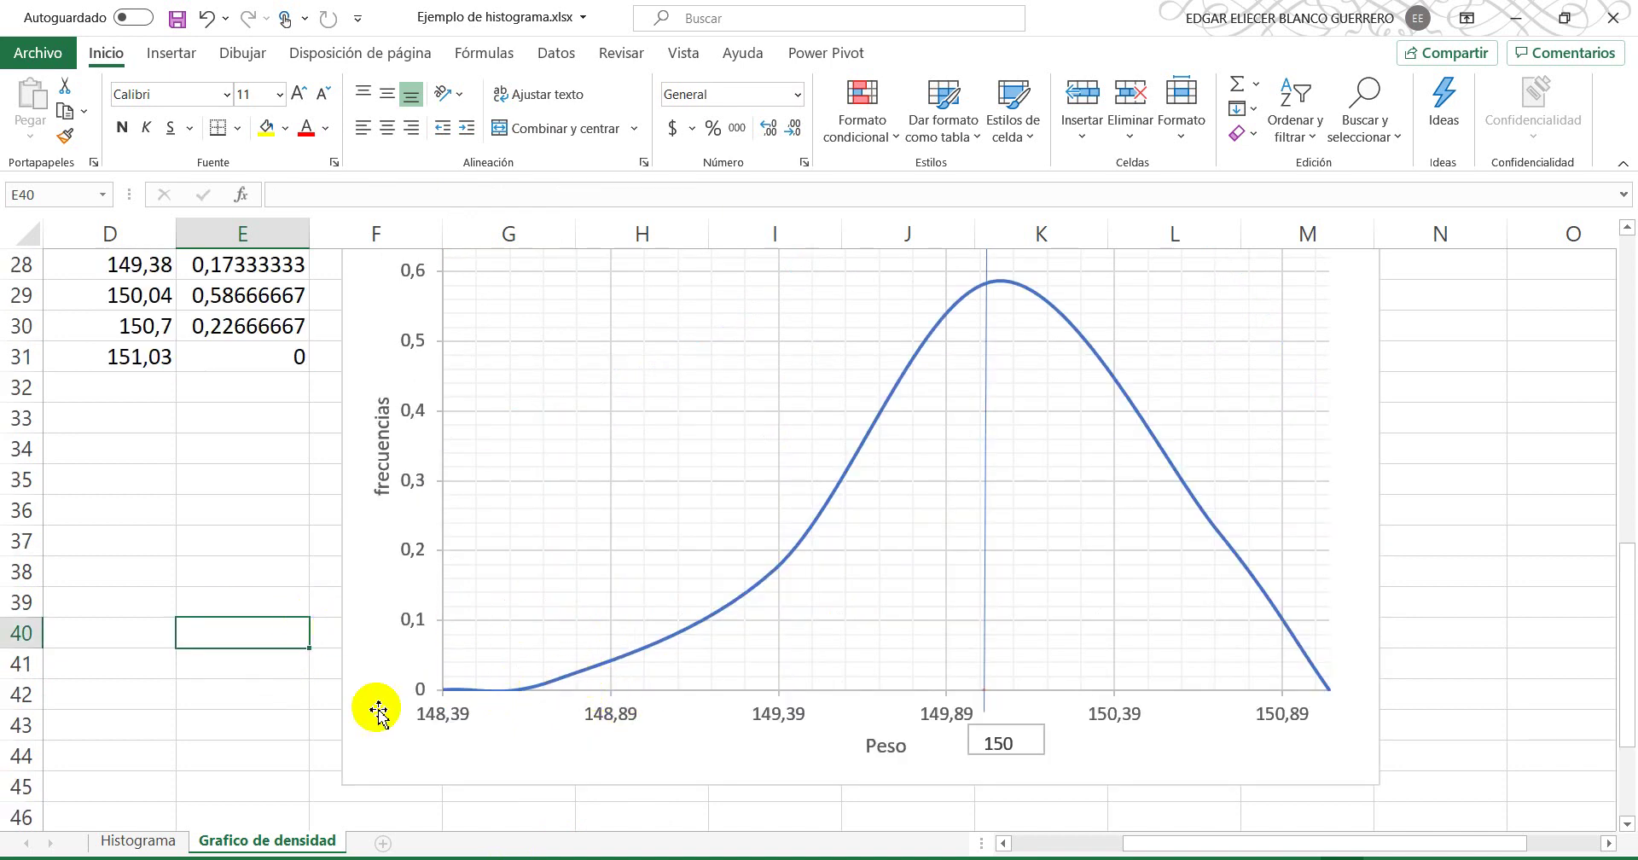
pyautogui.scroll(9, 373, 706)
pyautogui.click(305, 293)
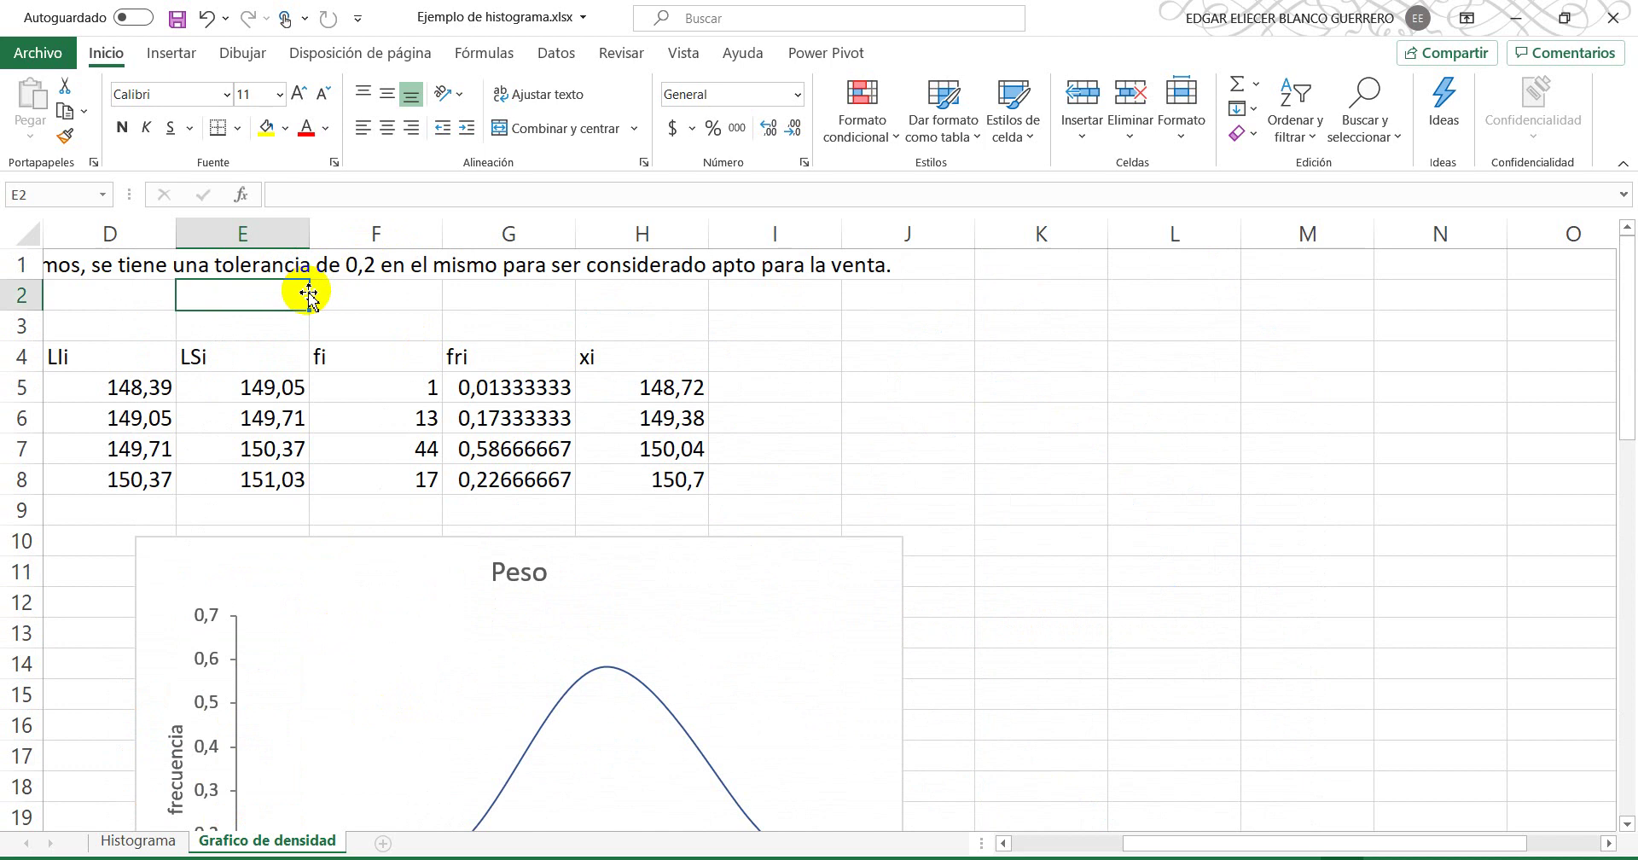
pyautogui.scroll(-14, 336, 267)
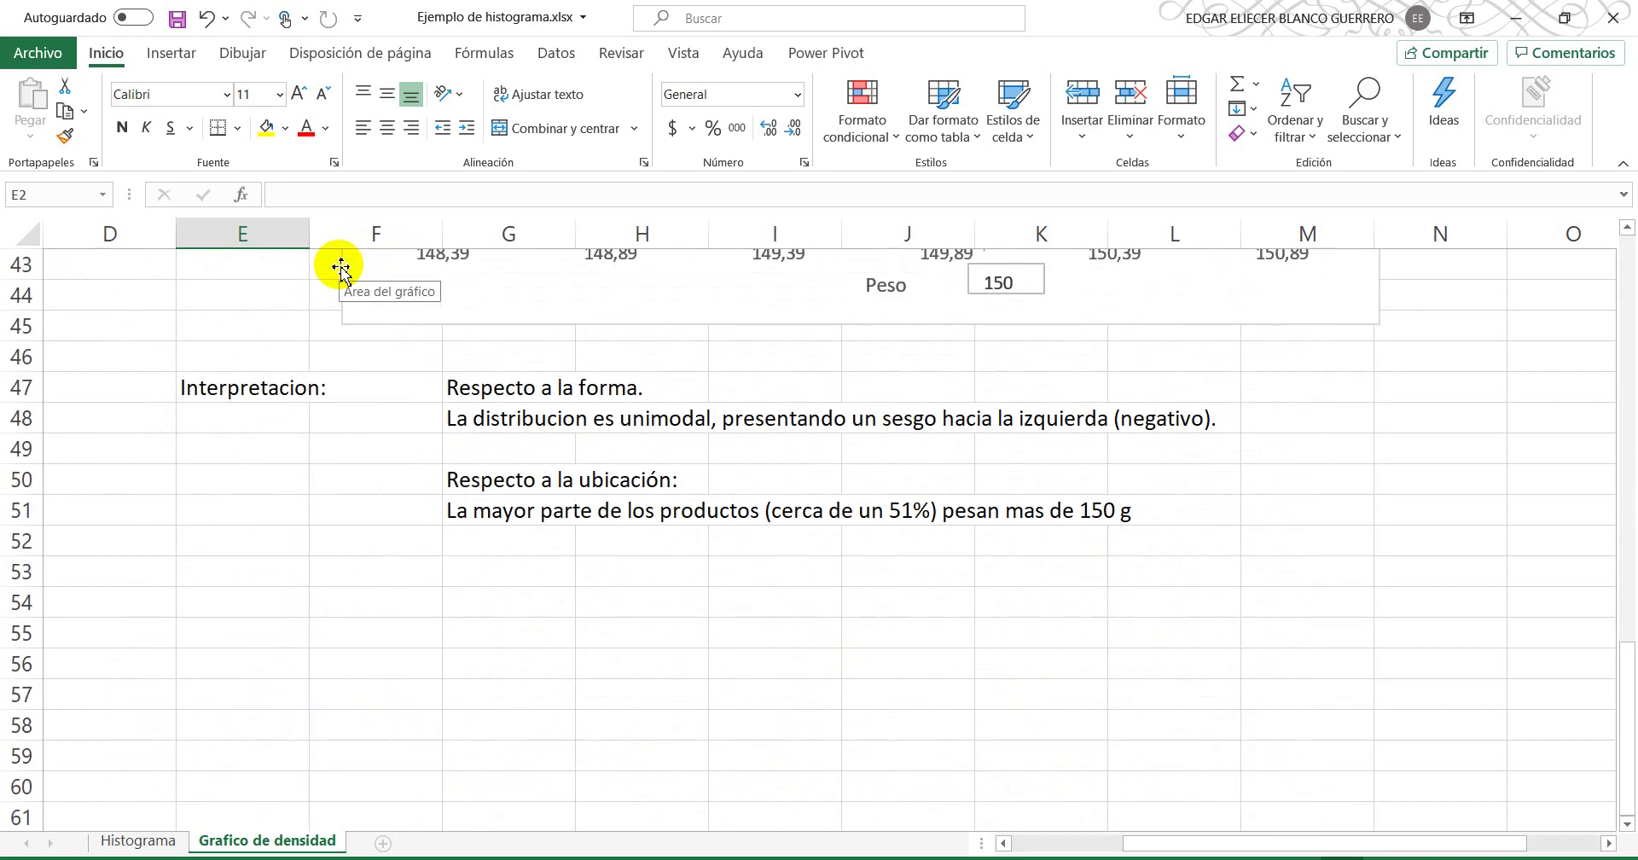
pyautogui.scroll(3, 337, 267)
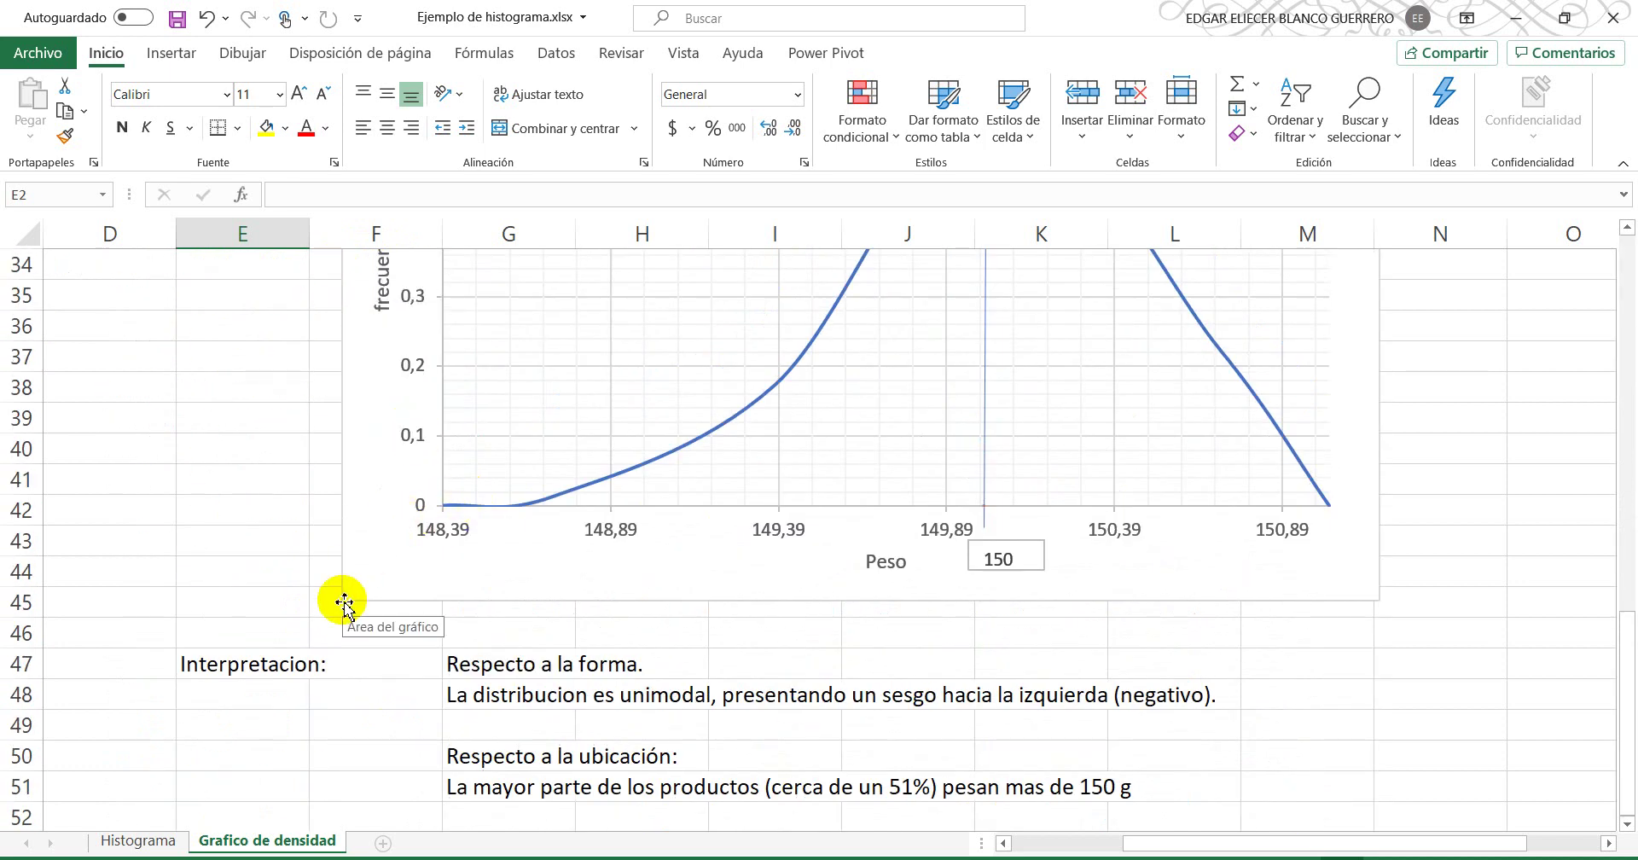
pyautogui.scroll(-1, 341, 597)
# Step: Enter "Es muy dificil encontrar productos con peso inferior a 149g." in cell G52, below the first location sentence
pyautogui.click(512, 727)
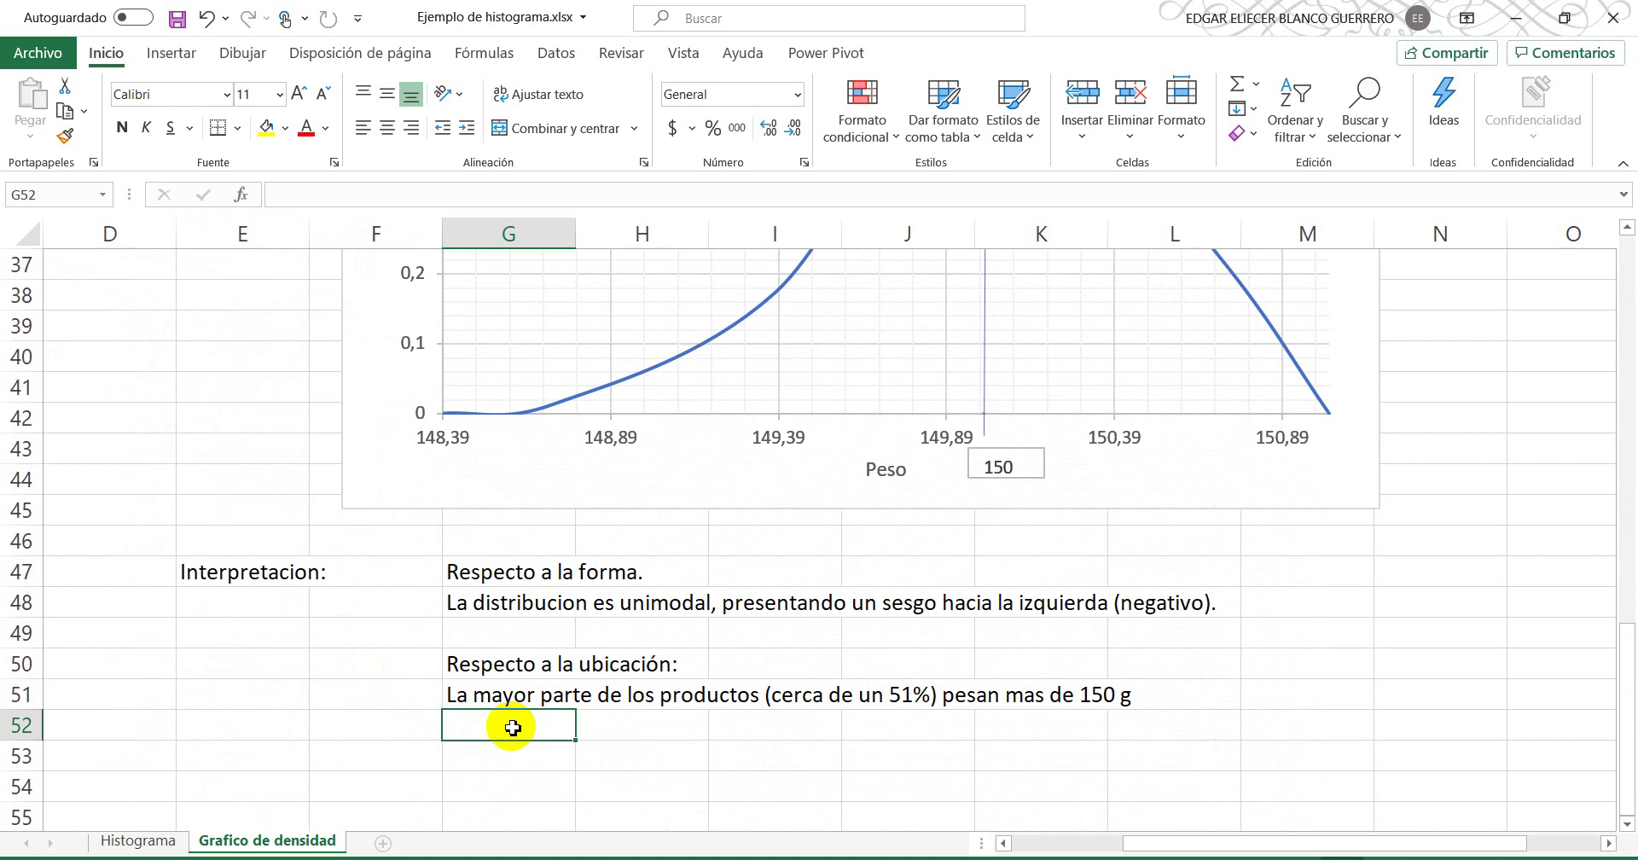
pyautogui.write('Es muy difi')
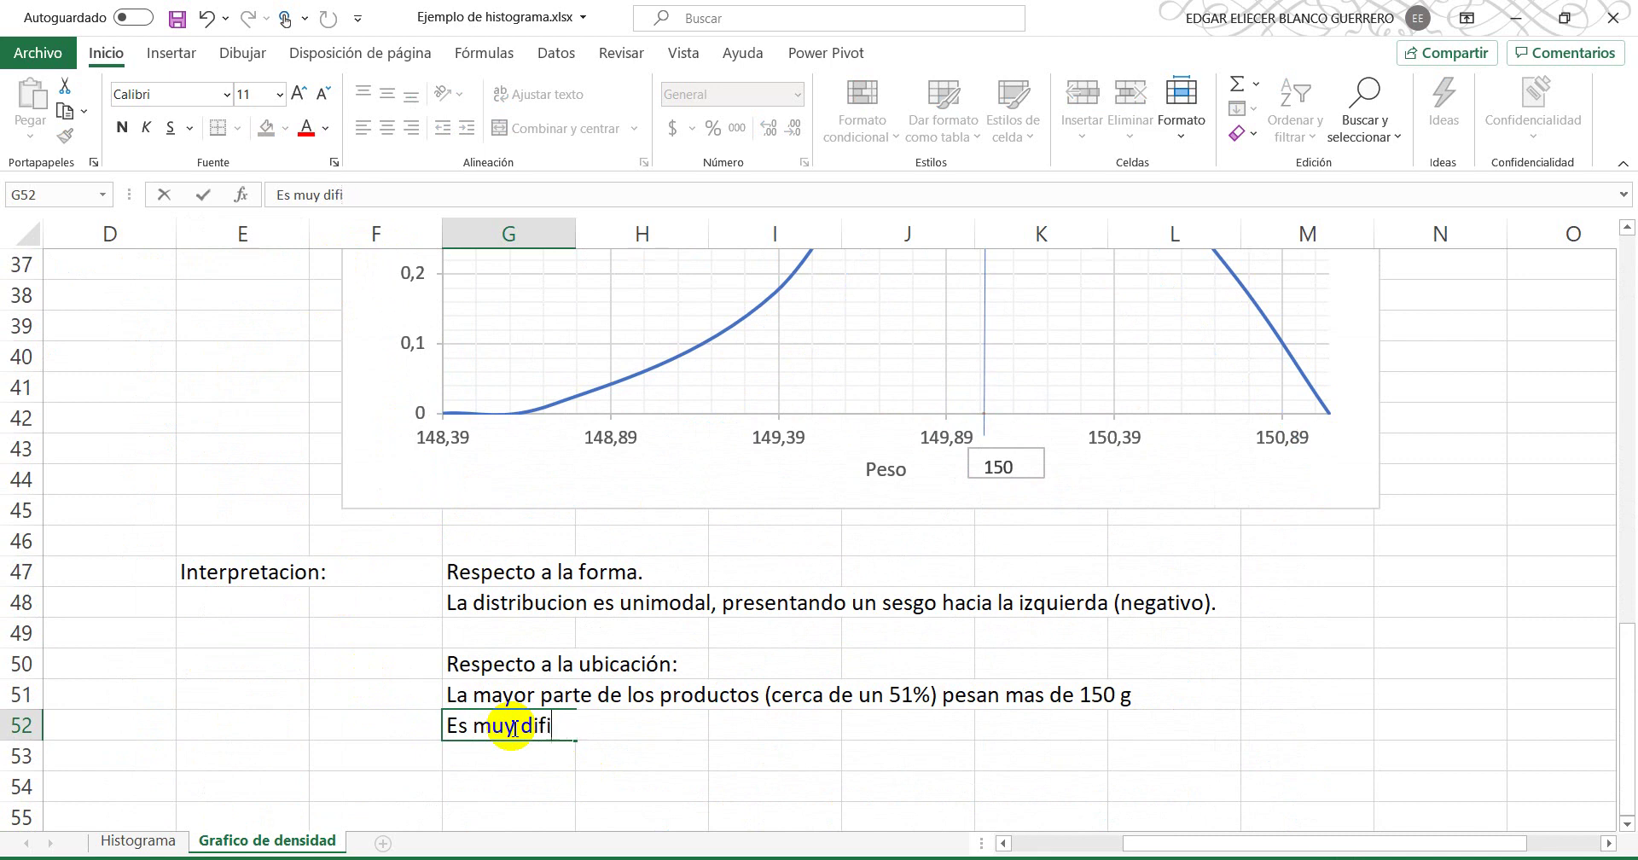
pyautogui.write('cil encontrar ')
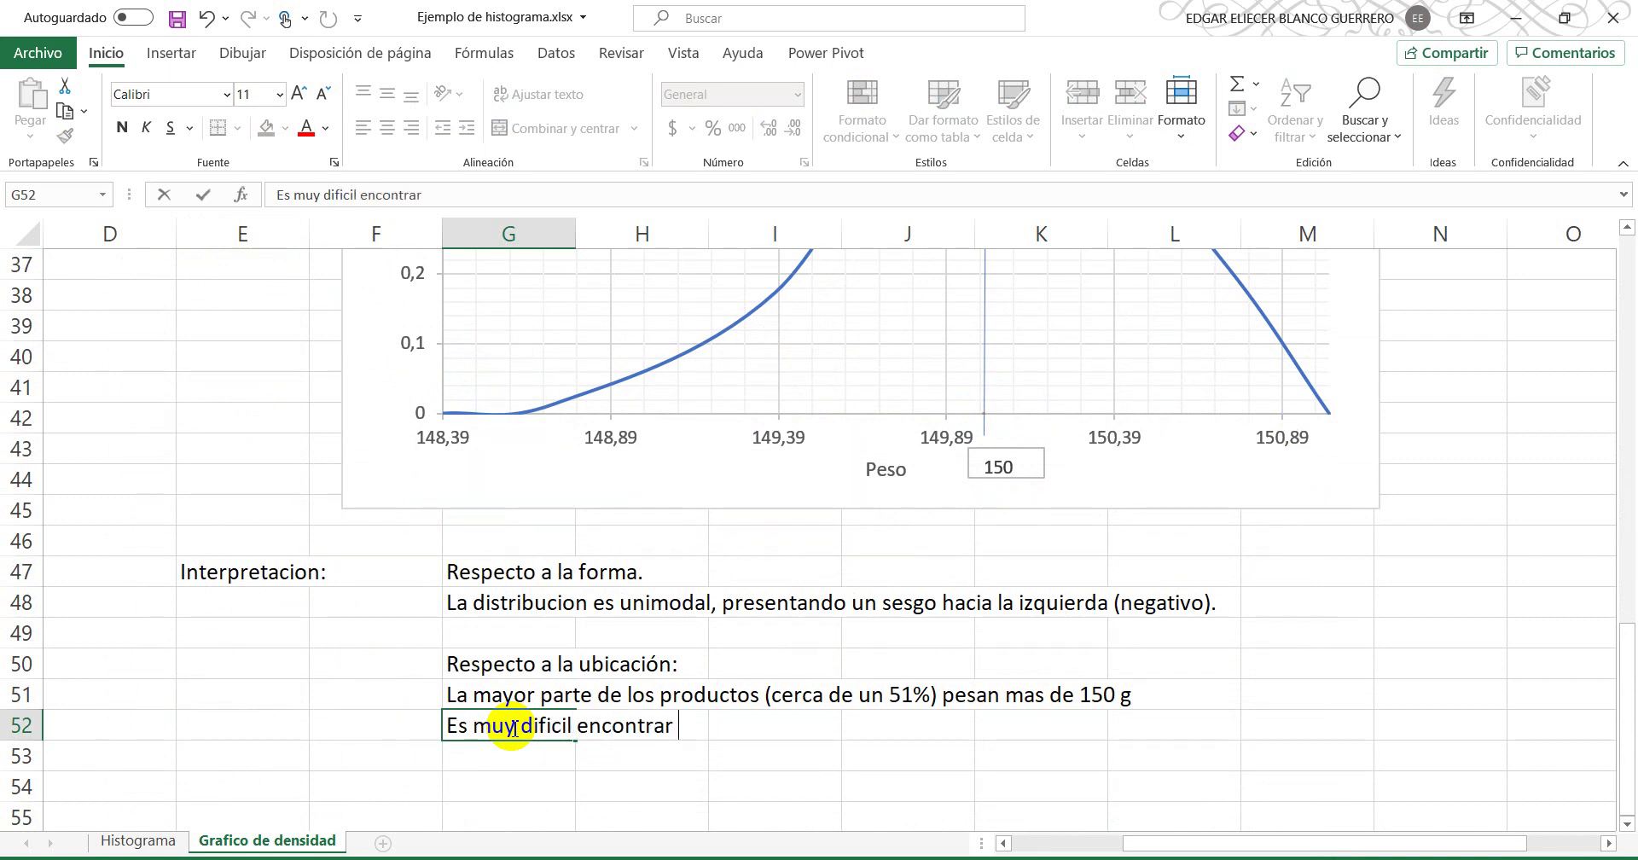
pyautogui.write('productos con peso inferior a 149g.')
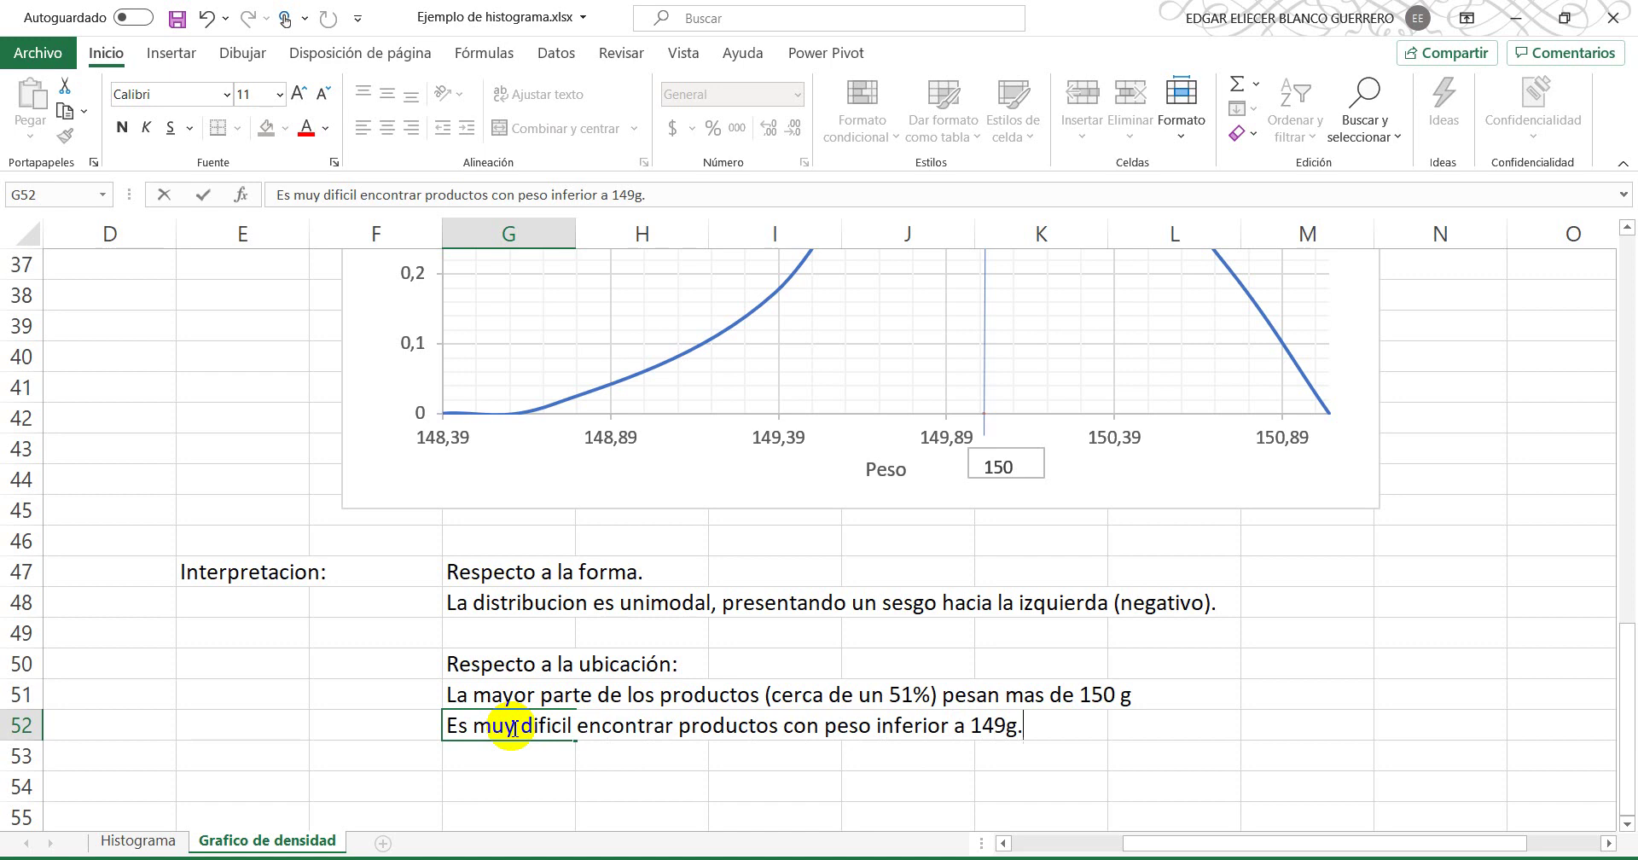
pyautogui.press('Return')
# Step: Examine the lower density chart and the class frequency table to judge where the product weights concentrate
pyautogui.scroll(2, 635, 610)
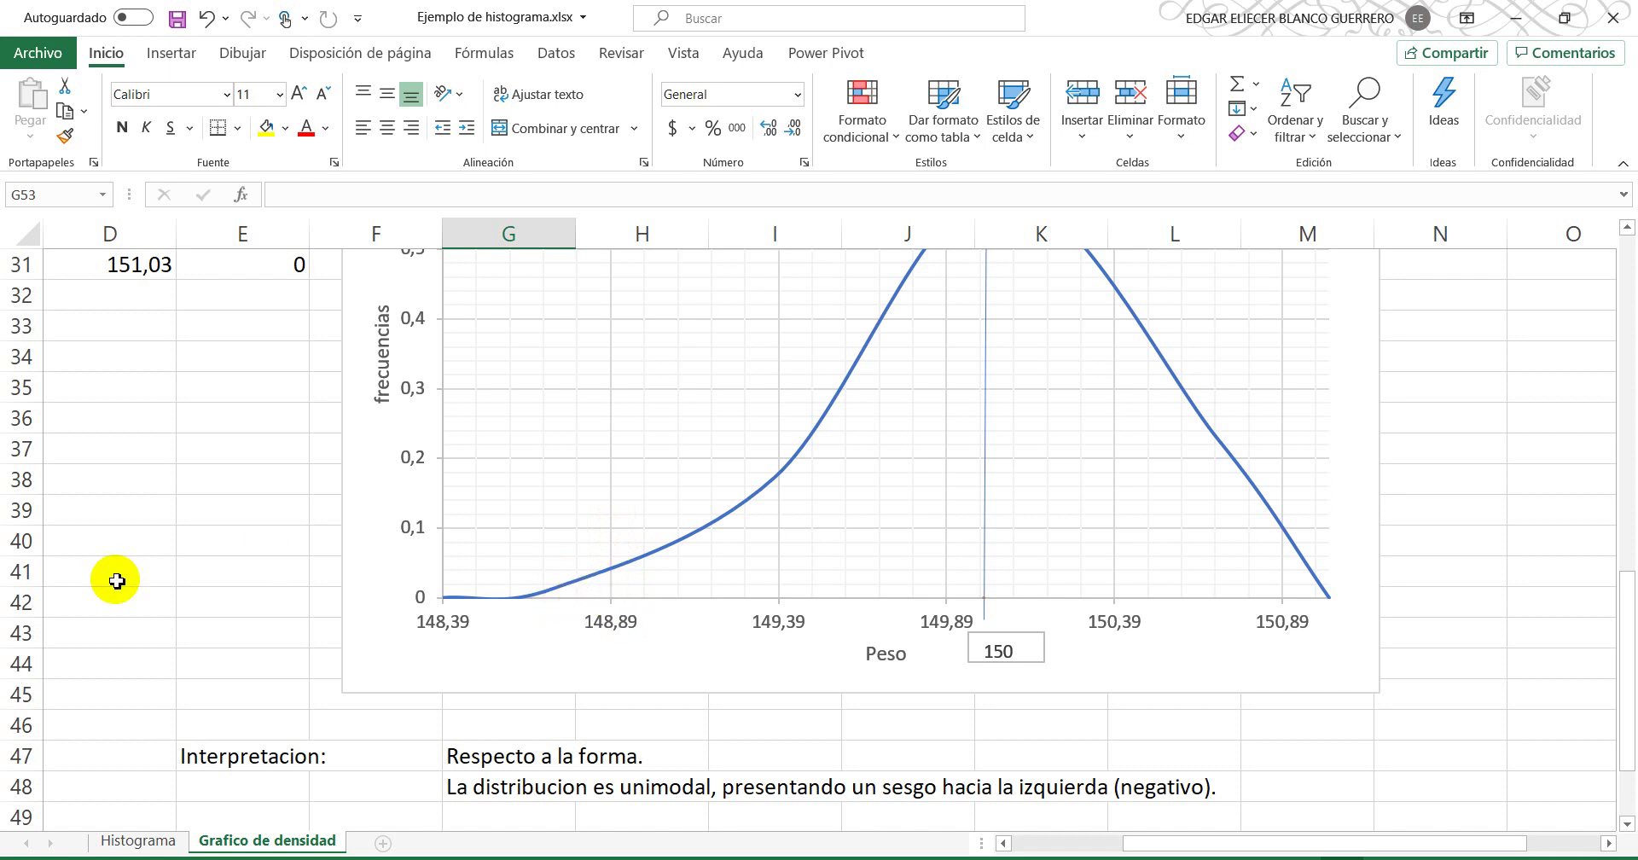
pyautogui.scroll(-2, 116, 580)
pyautogui.scroll(3, 110, 566)
pyautogui.scroll(-1, 120, 567)
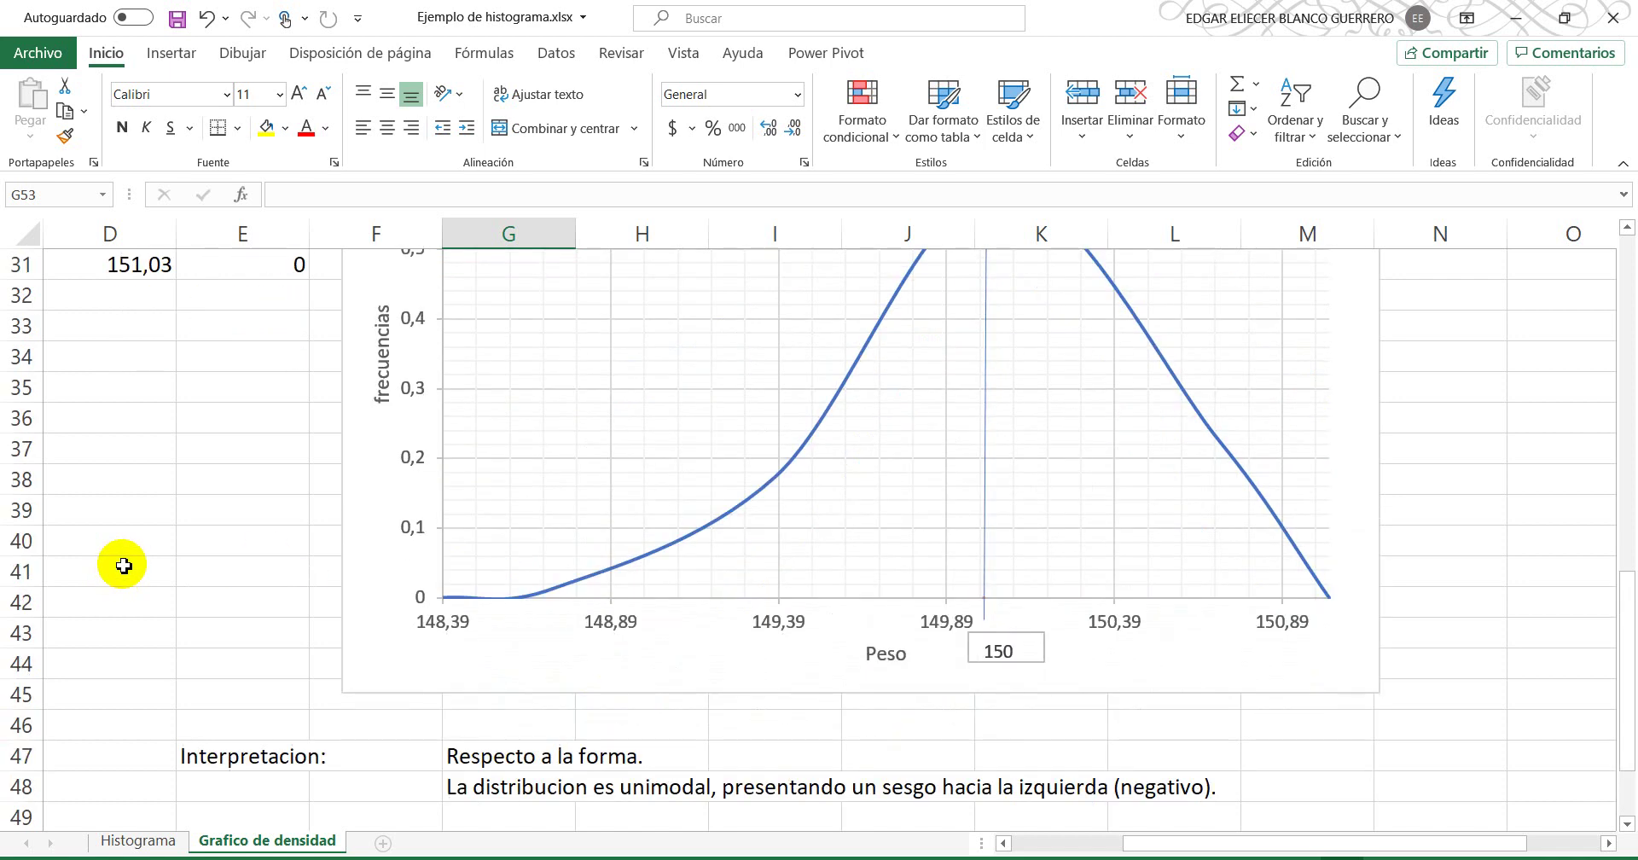
pyautogui.scroll(4, 128, 566)
pyautogui.scroll(-3, 128, 567)
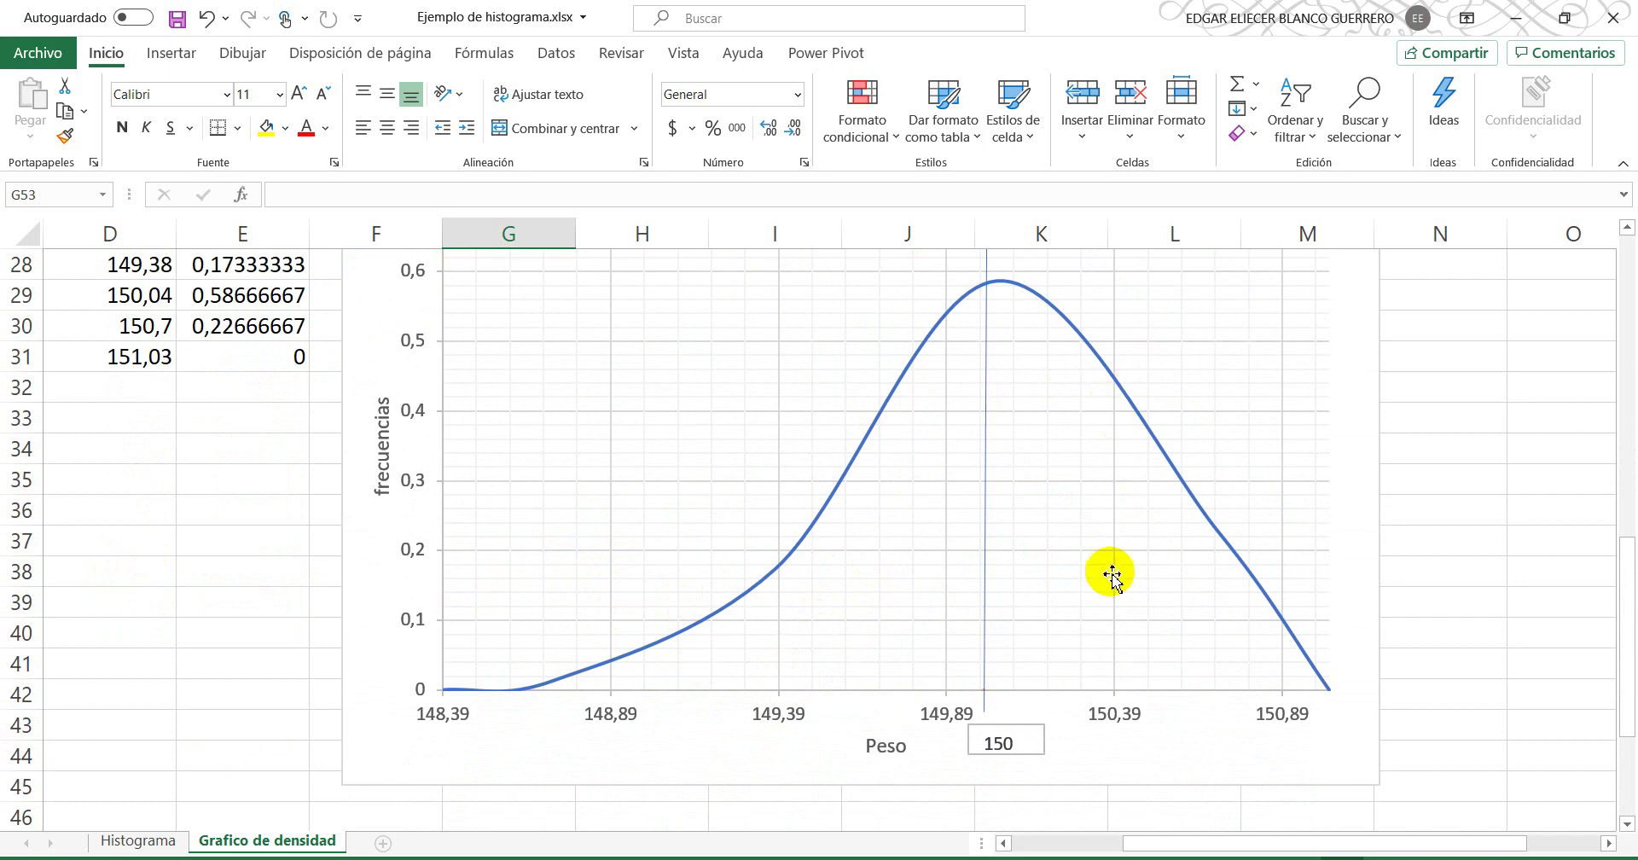
pyautogui.scroll(3, 720, 566)
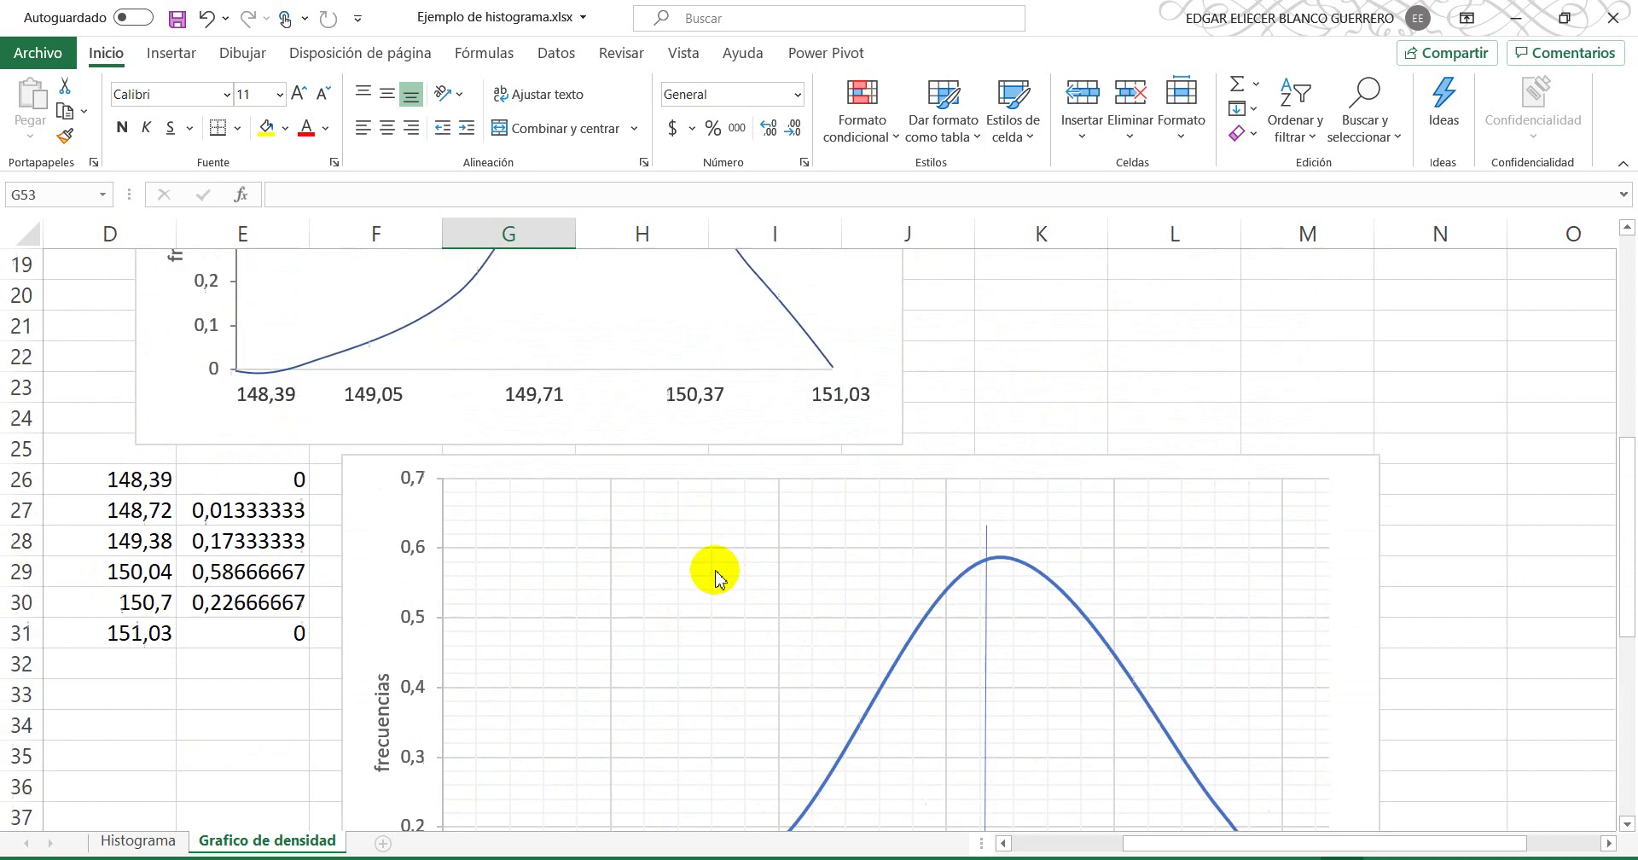
pyautogui.scroll(-3, 290, 633)
pyautogui.scroll(9, 290, 641)
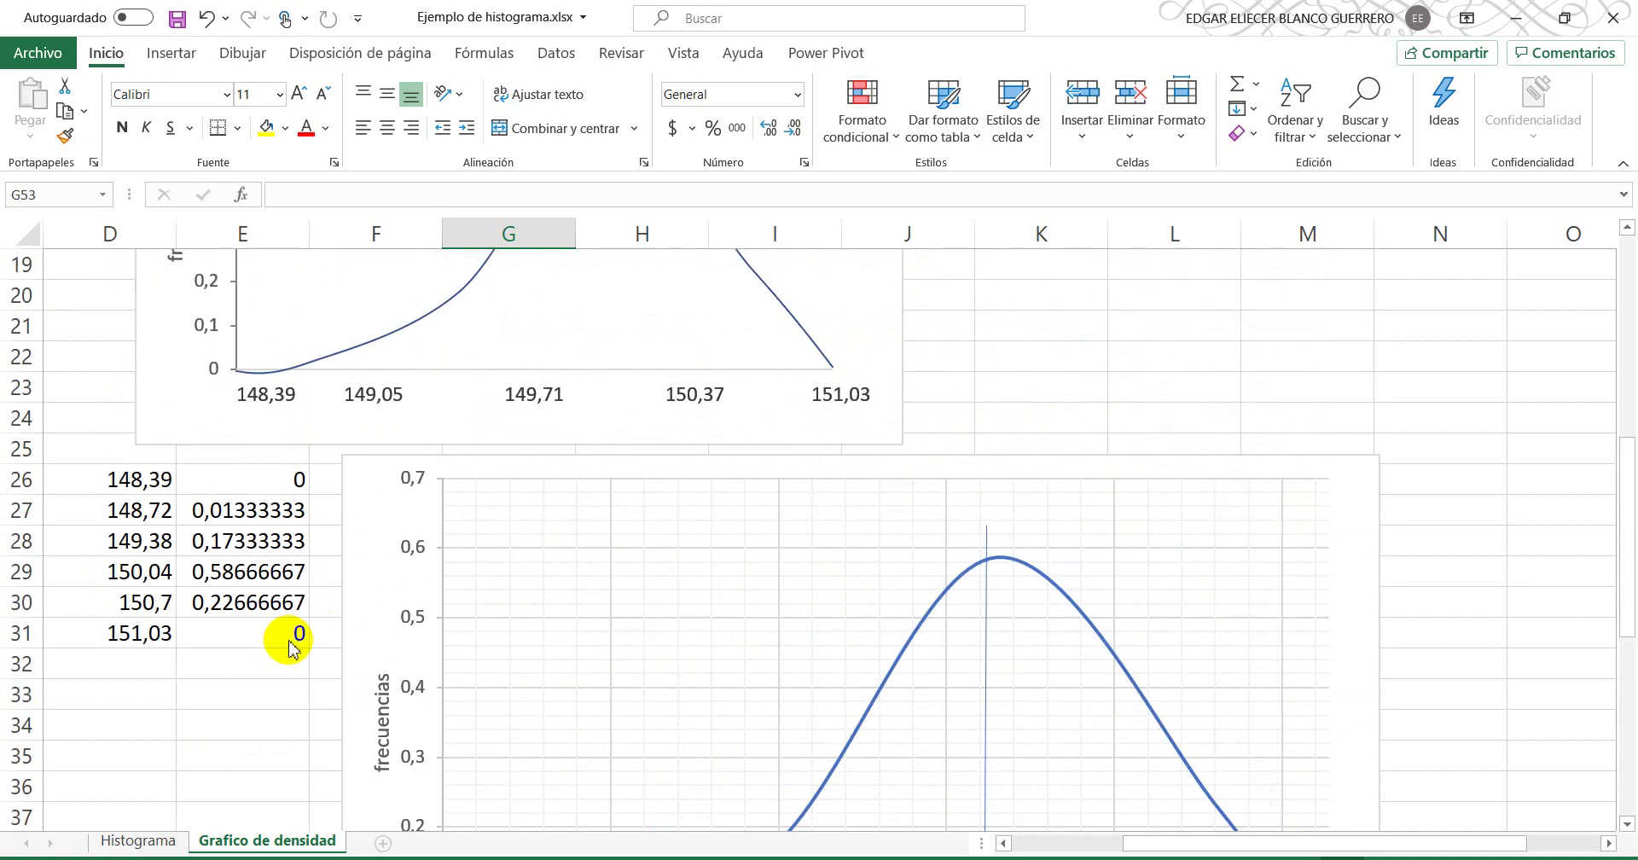
pyautogui.click(298, 411)
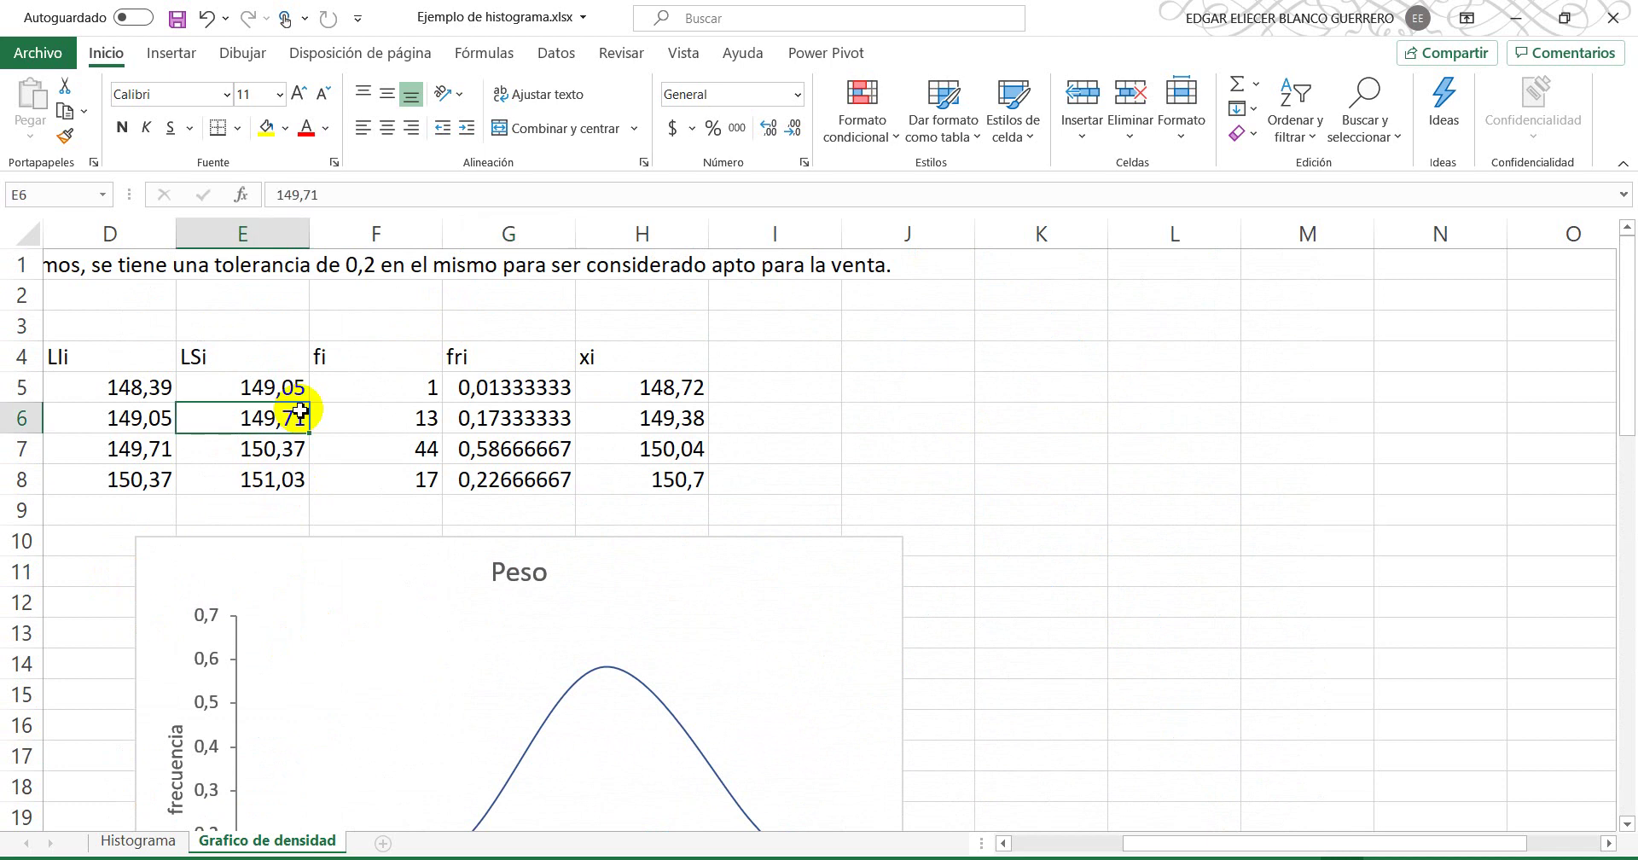
pyautogui.scroll(-13, 300, 411)
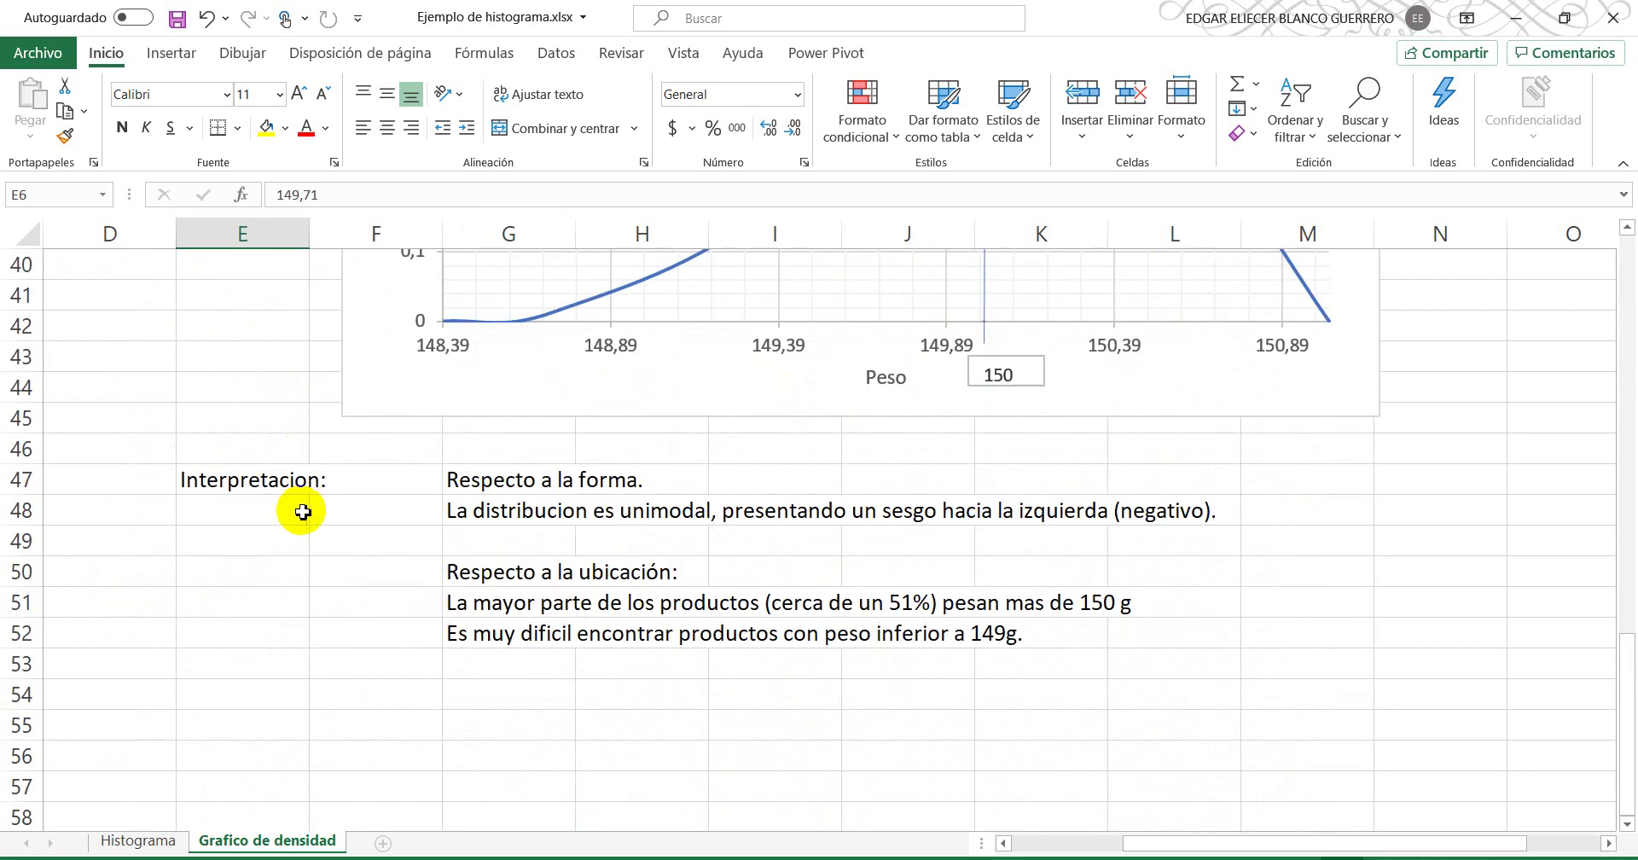
pyautogui.click(395, 665)
pyautogui.scroll(6, 395, 670)
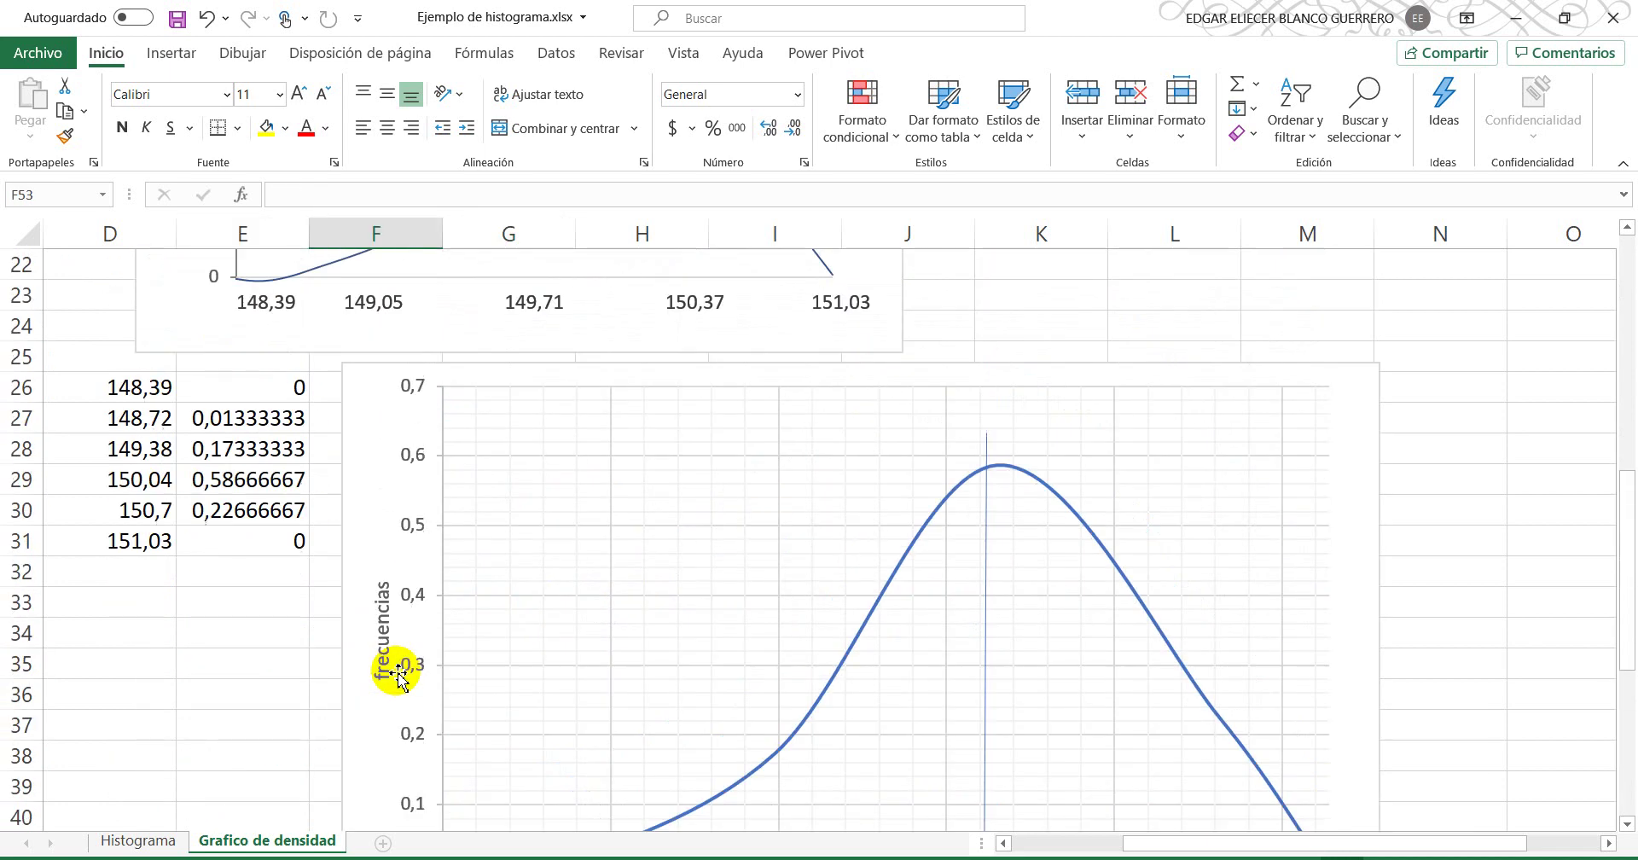
pyautogui.scroll(-2, 398, 674)
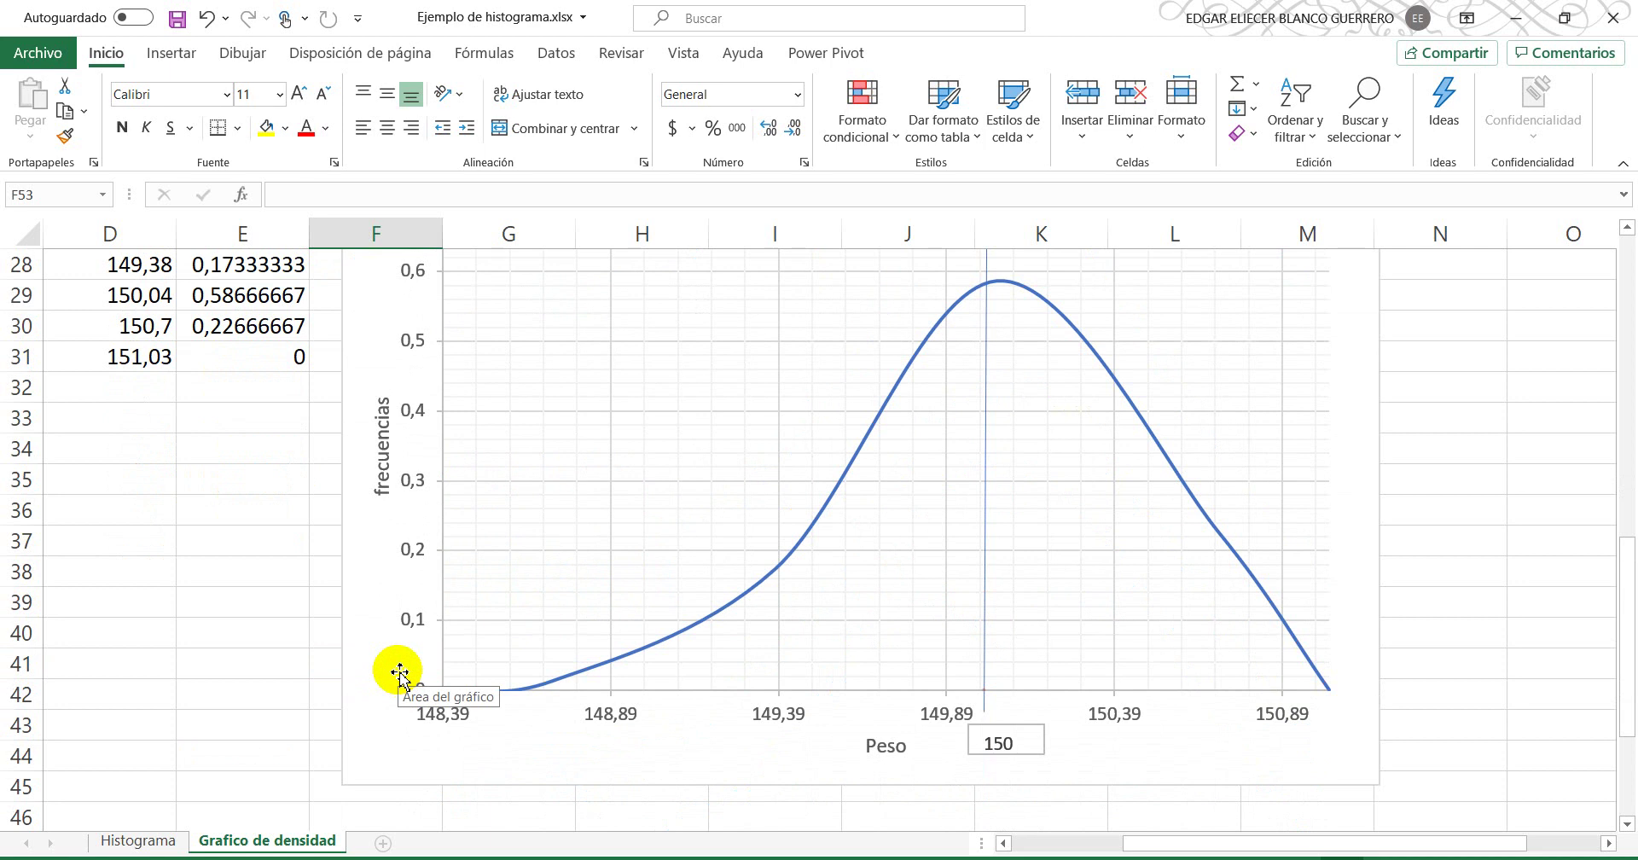
pyautogui.scroll(-3, 153, 669)
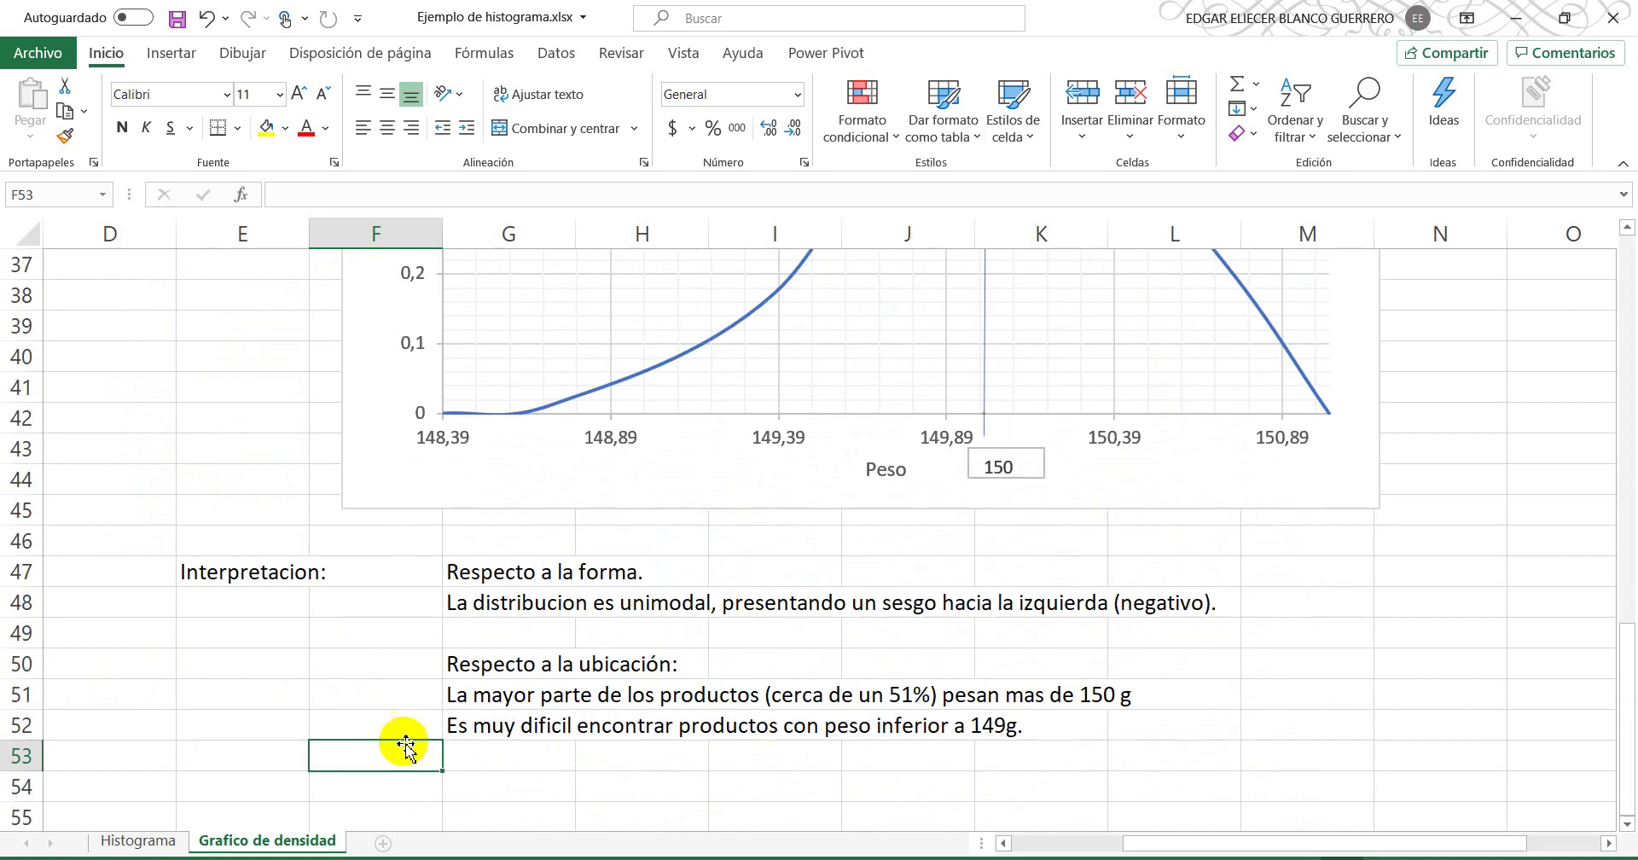
# Step: Enter "Si se tomara al azar un producto terminado su peso se esperaria que esté entre" in cell G53
pyautogui.click(455, 753)
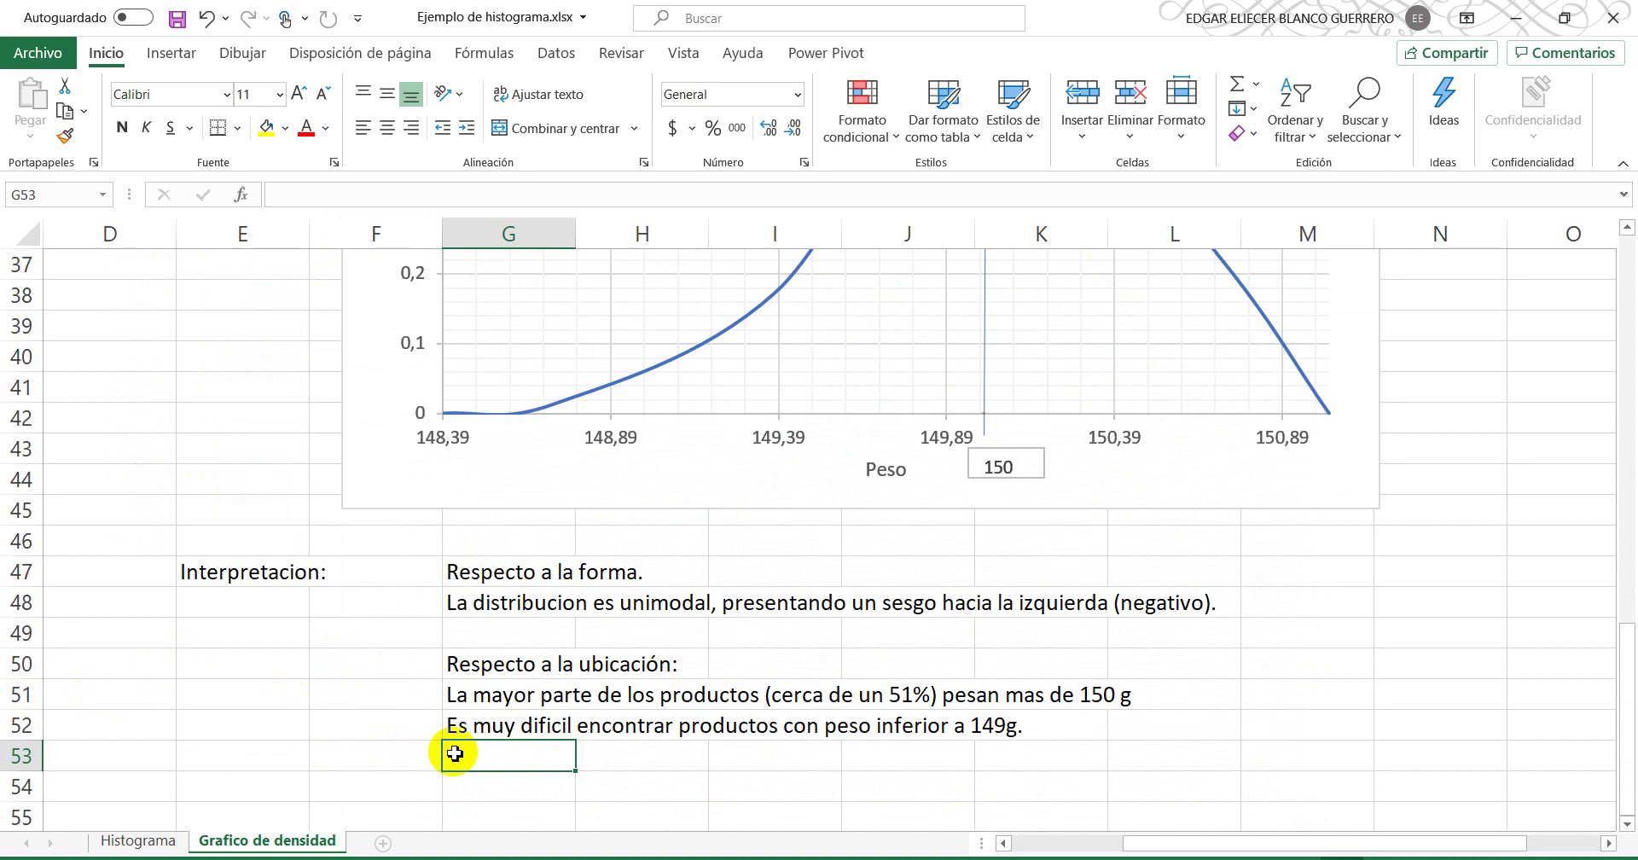
pyautogui.write('S')
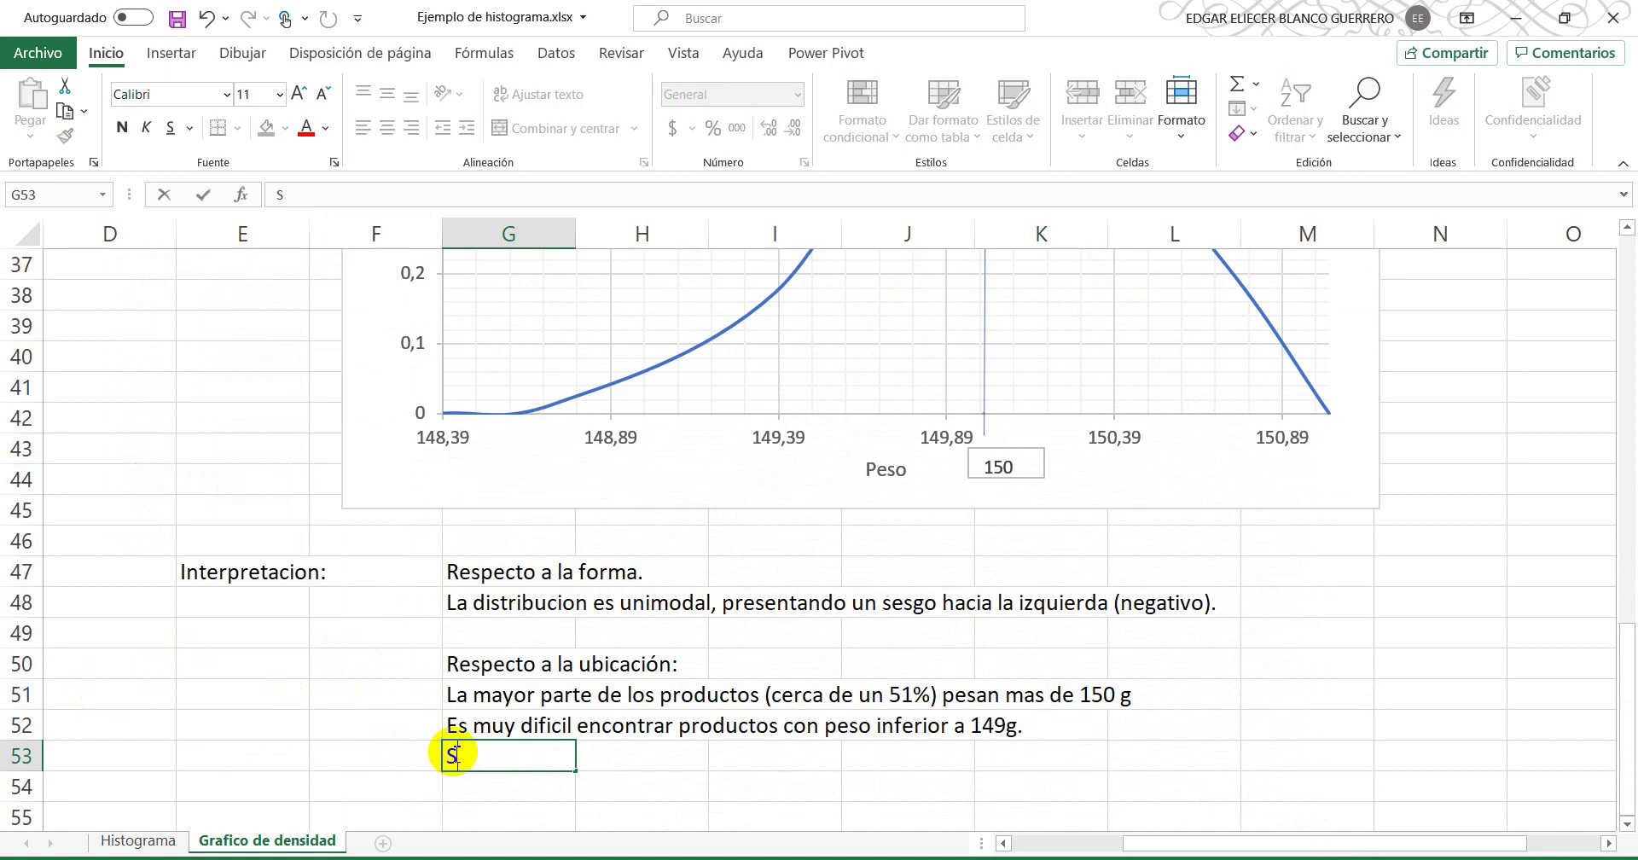
pyautogui.write('di se tomara al azar un producto terminado se')
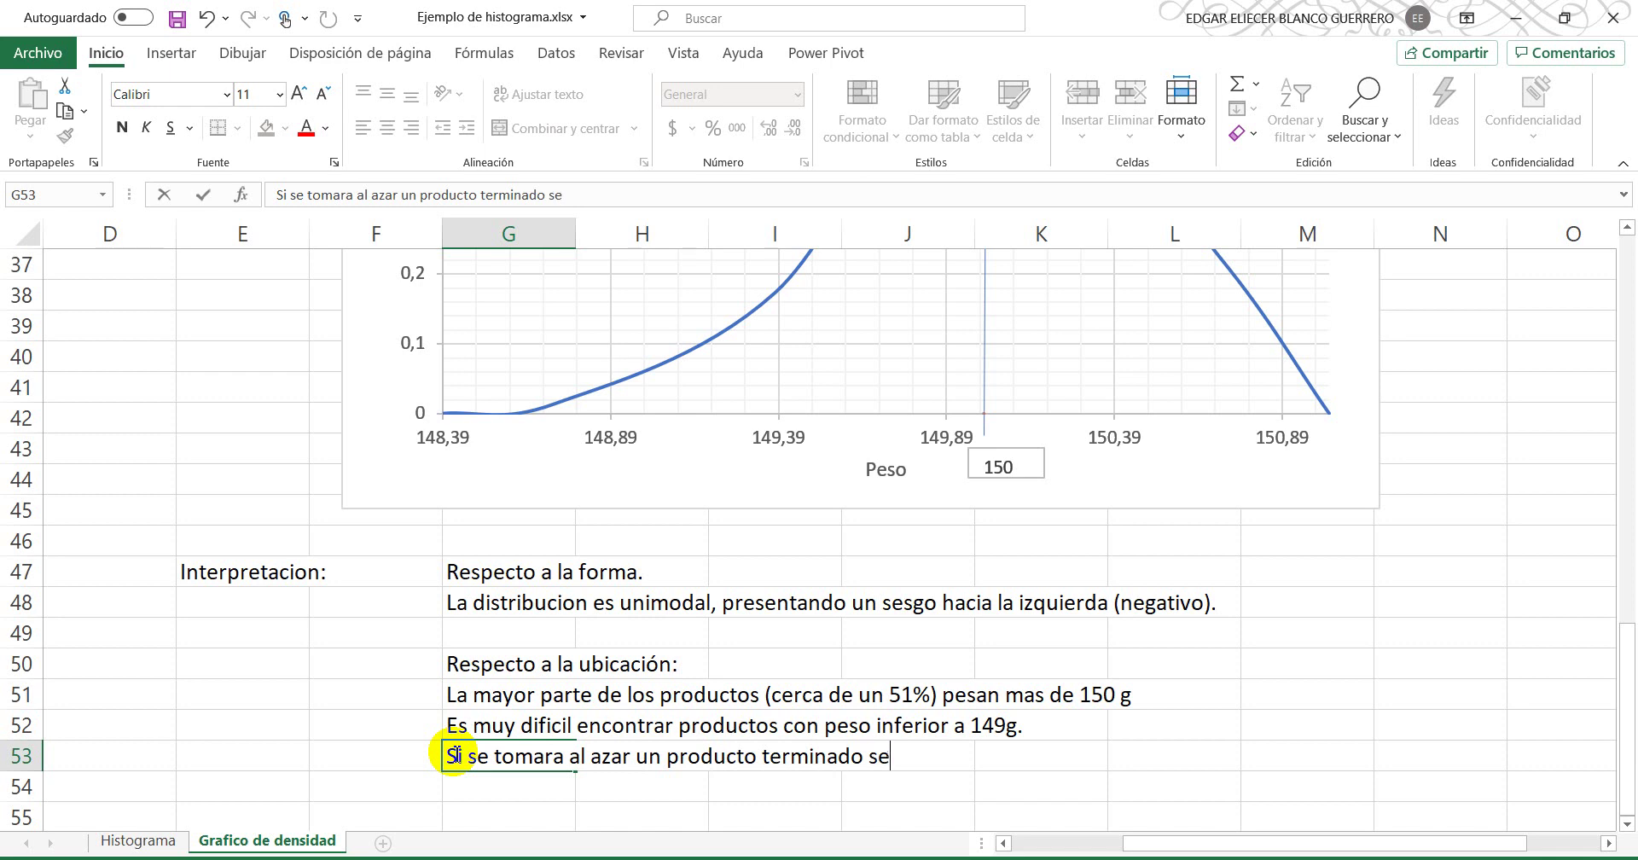
pyautogui.press('BackSpace')
pyautogui.write('u peso se esperaria que esté entre')
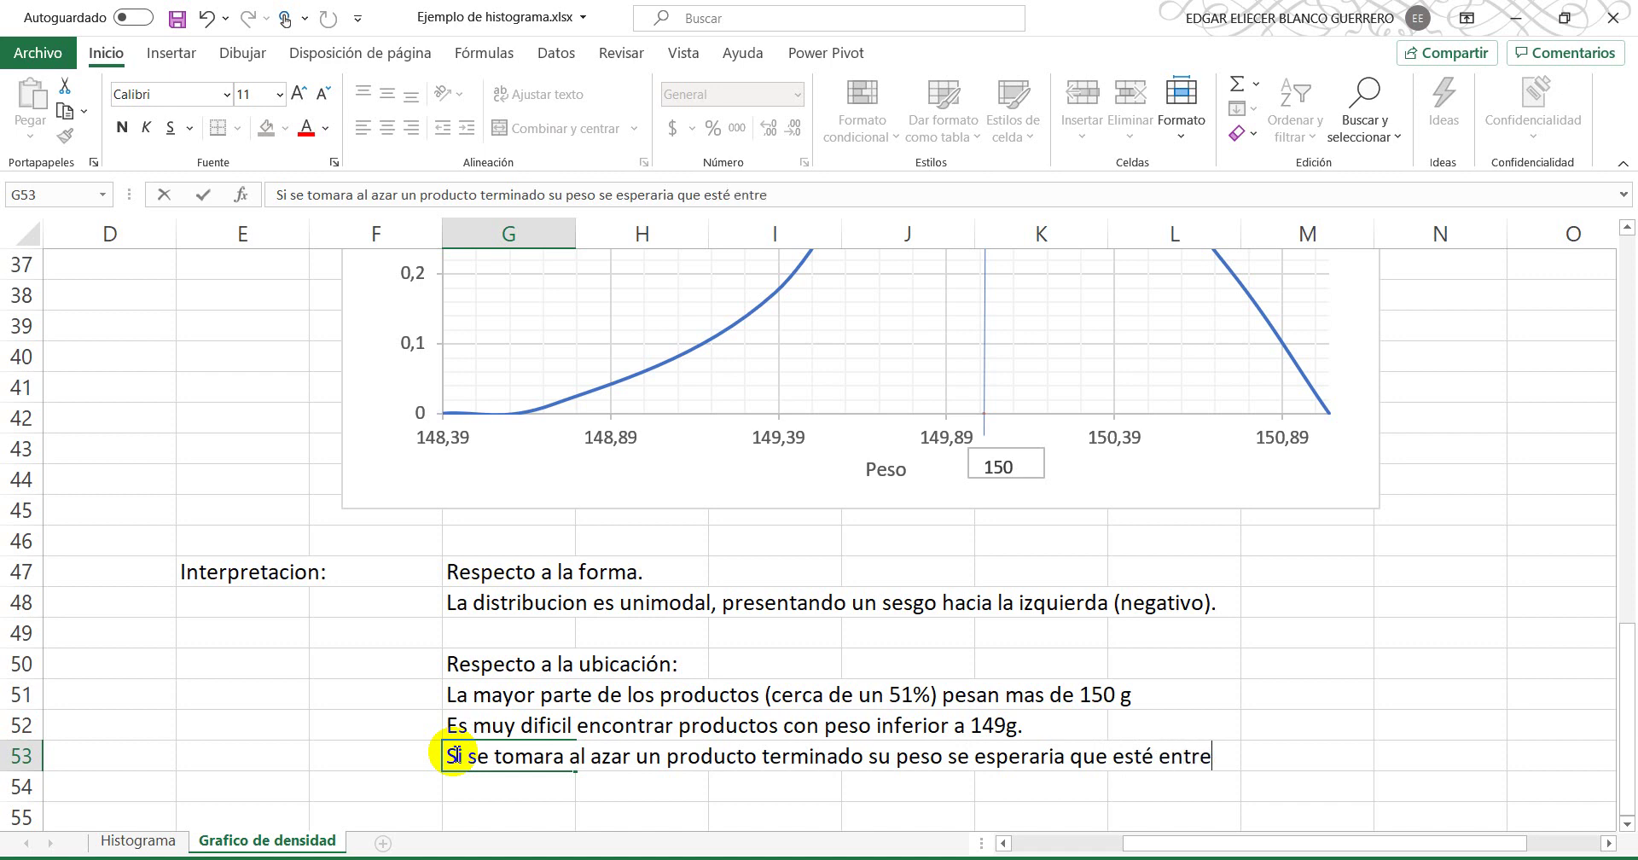
pyautogui.press('Return')
# Step: Place two copies of the 150 vertical line on the density chart, at about 149,5 and 150,6 on the weight axis
pyautogui.scroll(5, 455, 755)
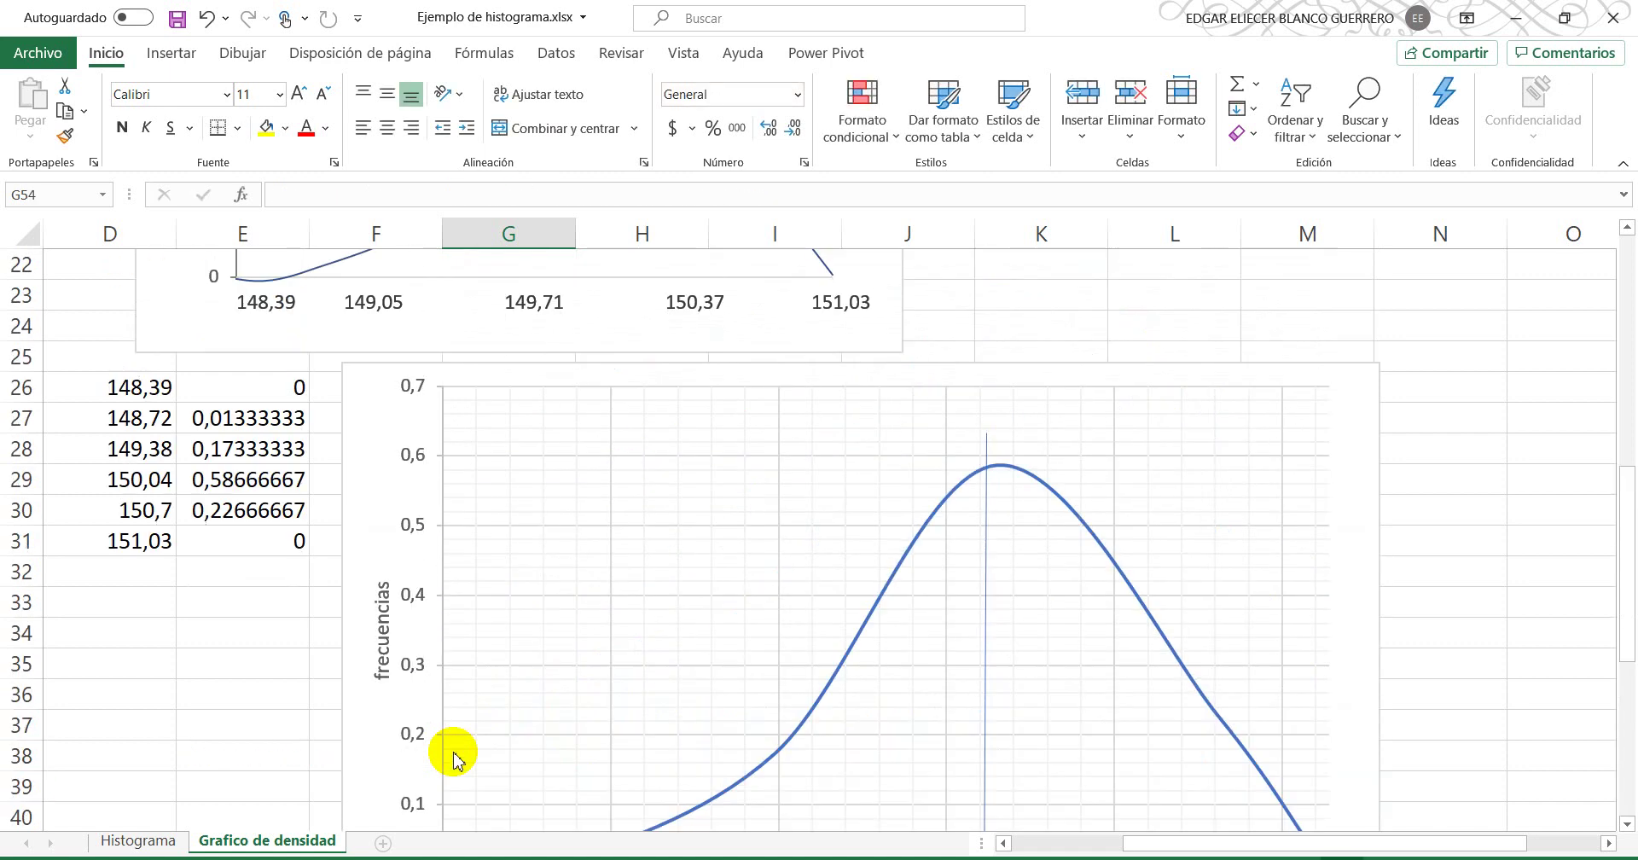
pyautogui.scroll(-3, 455, 754)
pyautogui.scroll(2, 455, 754)
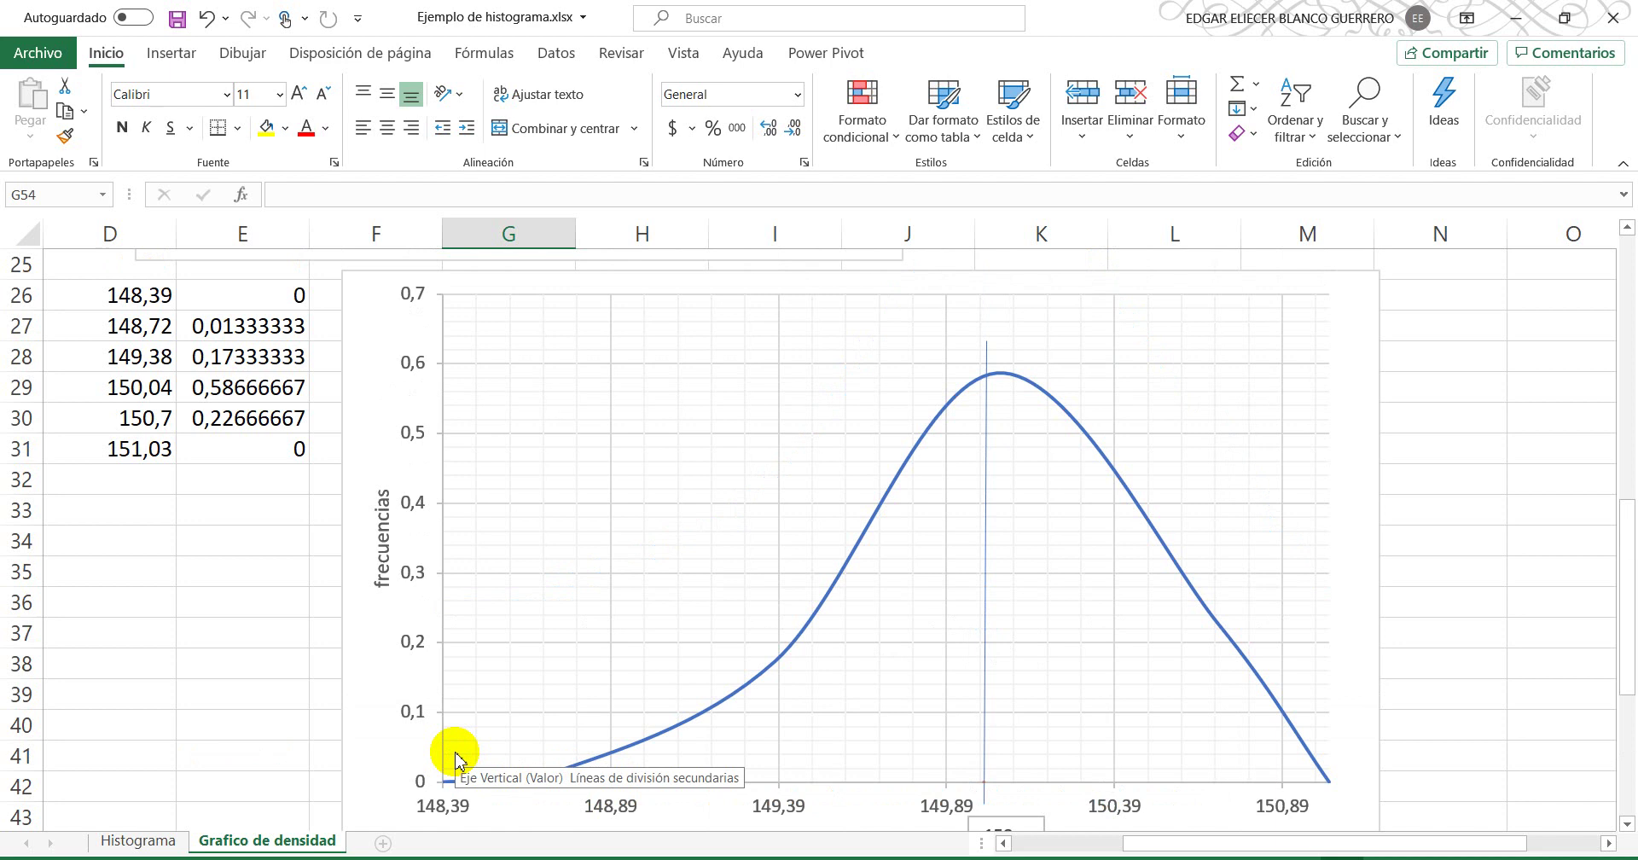
pyautogui.scroll(-1, 455, 759)
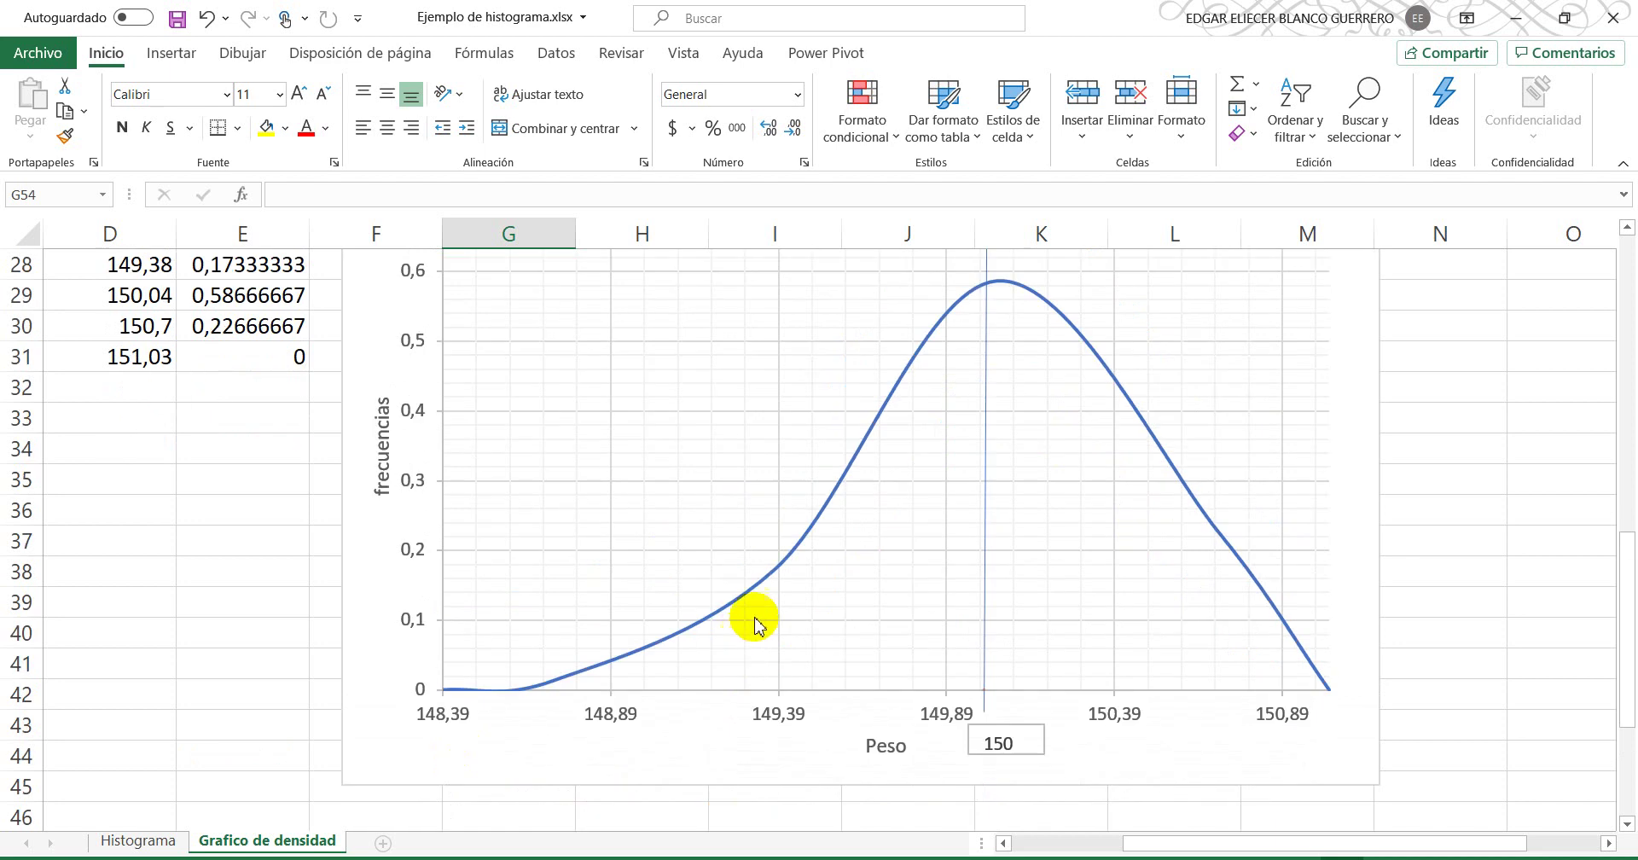
pyautogui.moveTo(990, 597); pyautogui.dragTo(1180, 626)
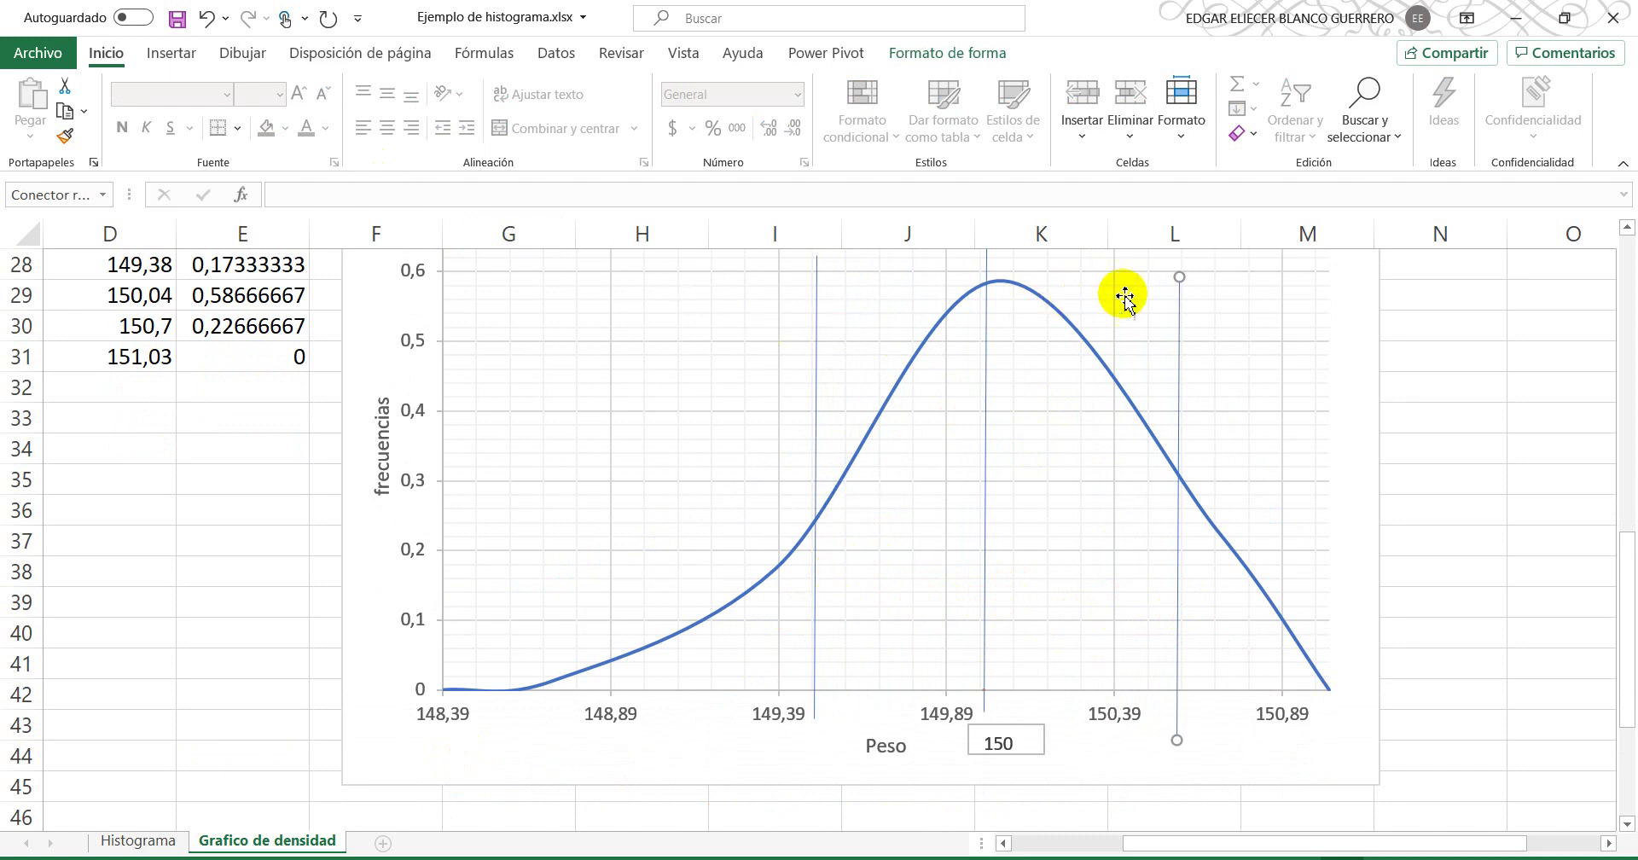
# Step: Apply the thin green line style to the two vertical lines on either side of the 150 line
pyautogui.click(171, 52)
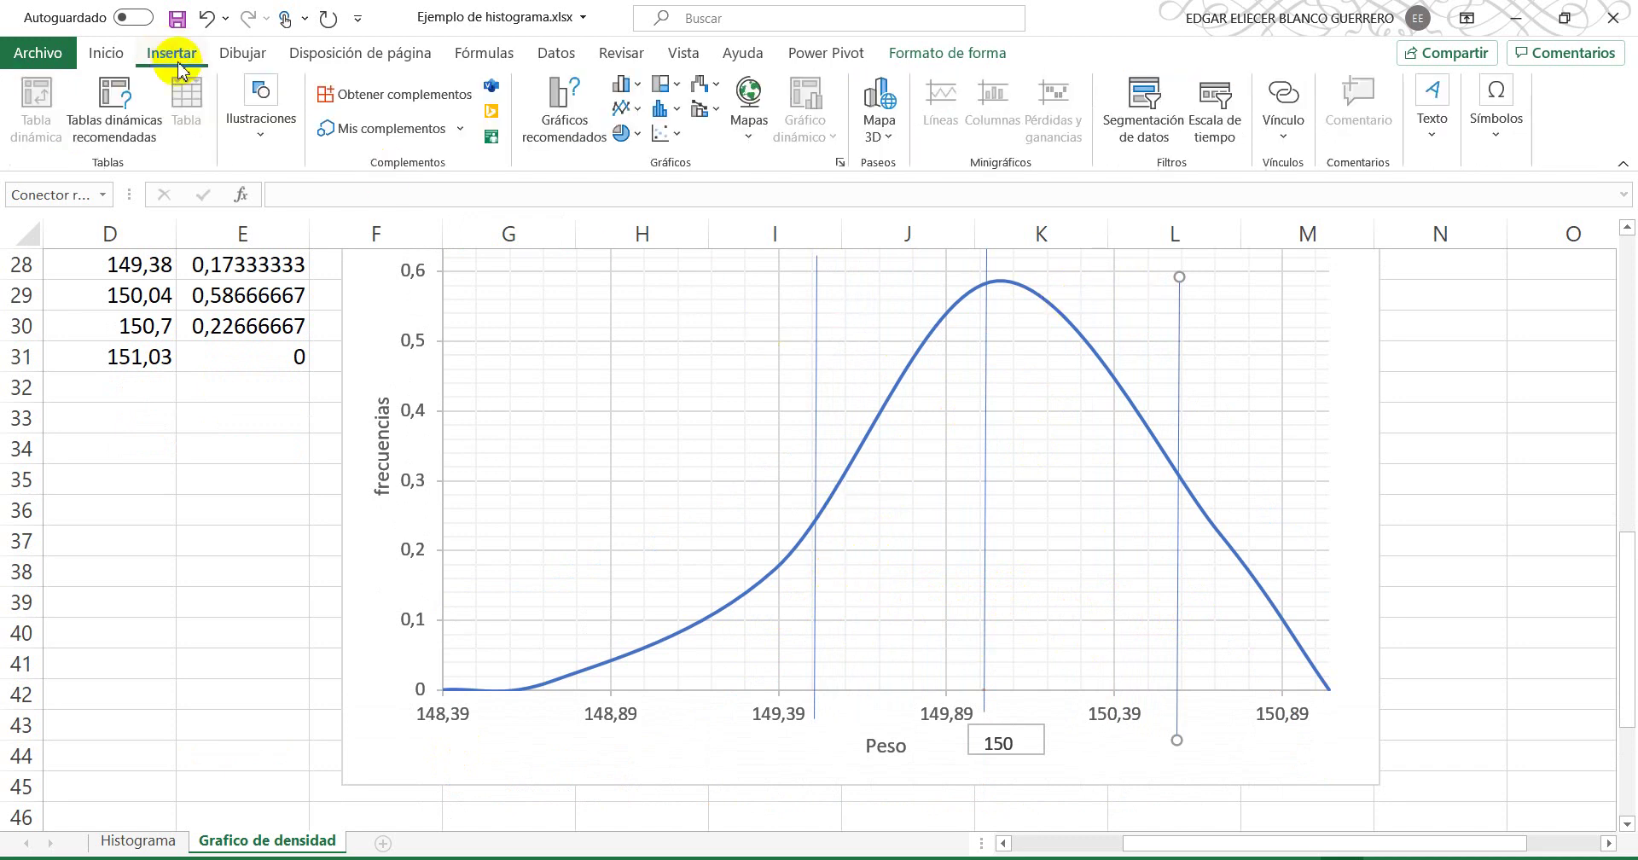
pyautogui.doubleClick(1179, 342)
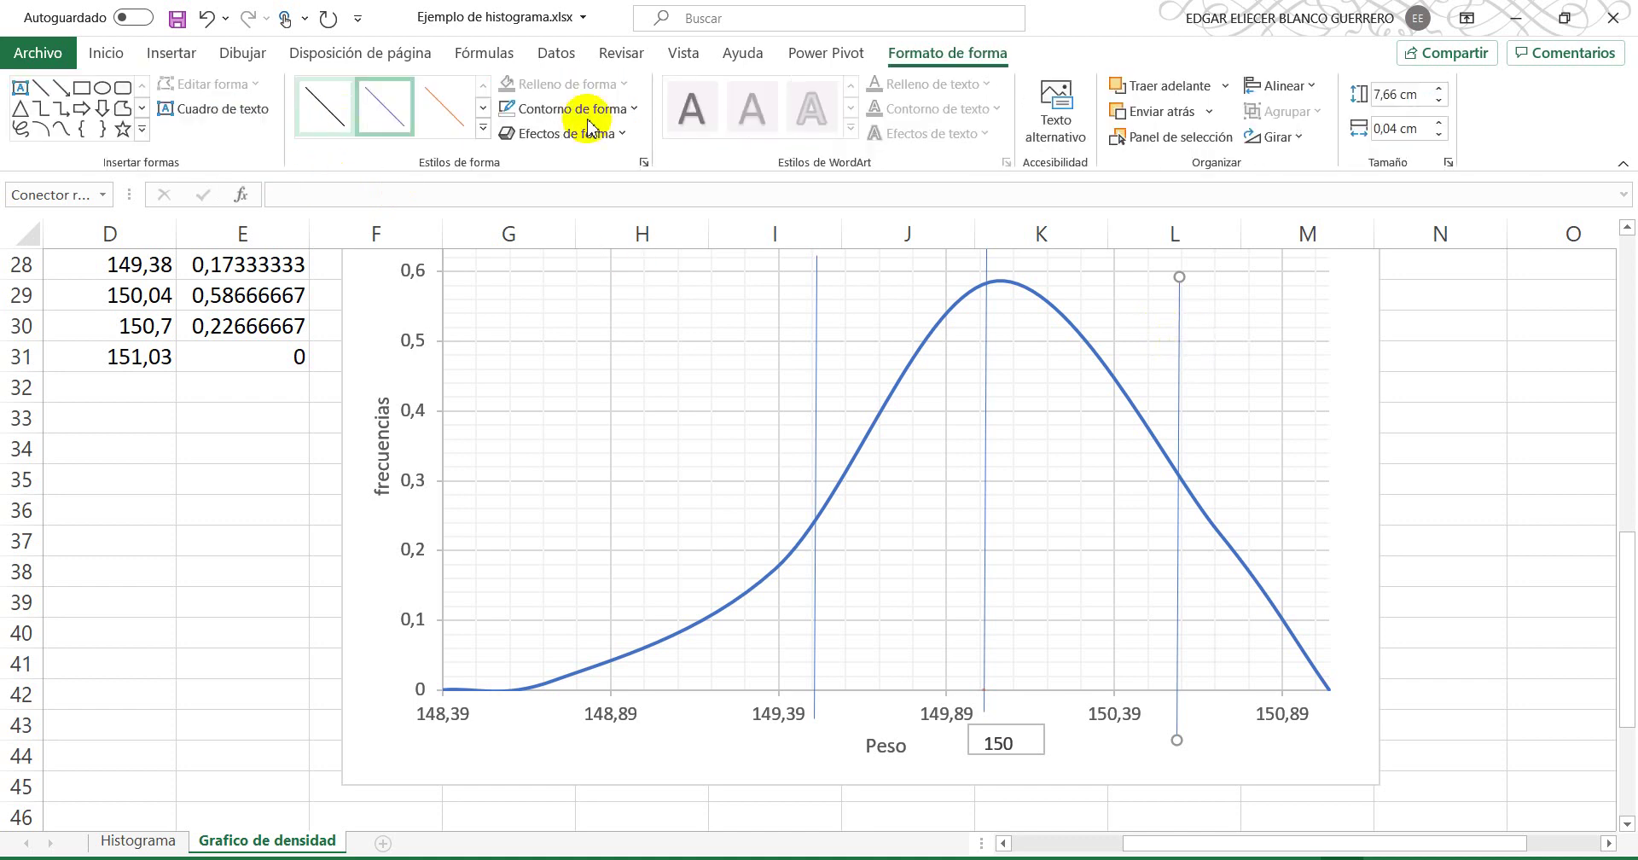
pyautogui.click(483, 108)
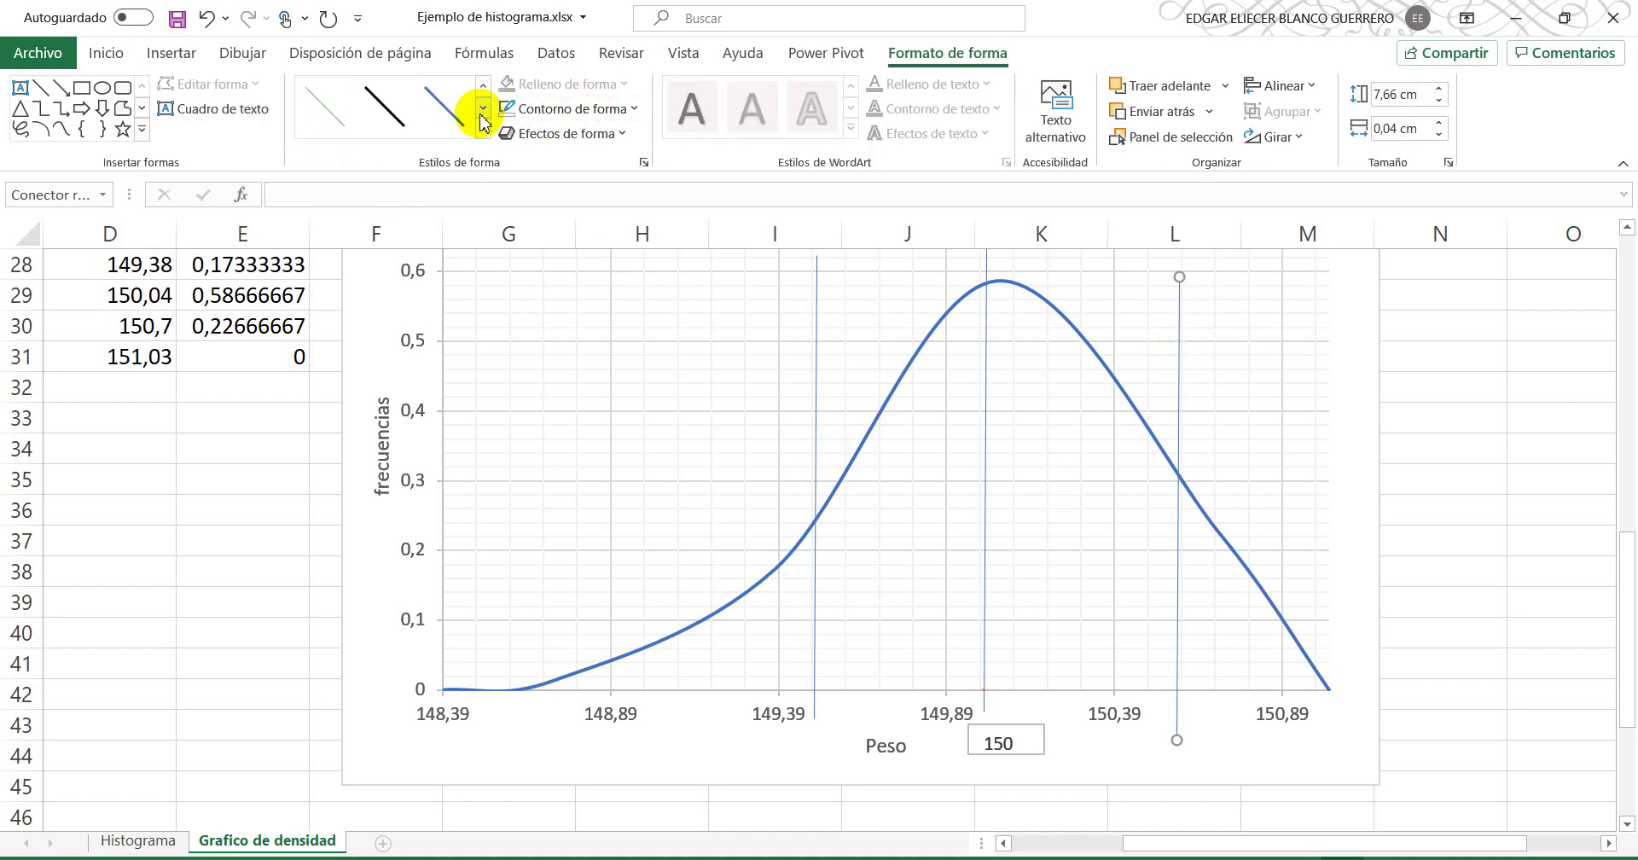
pyautogui.click(346, 128)
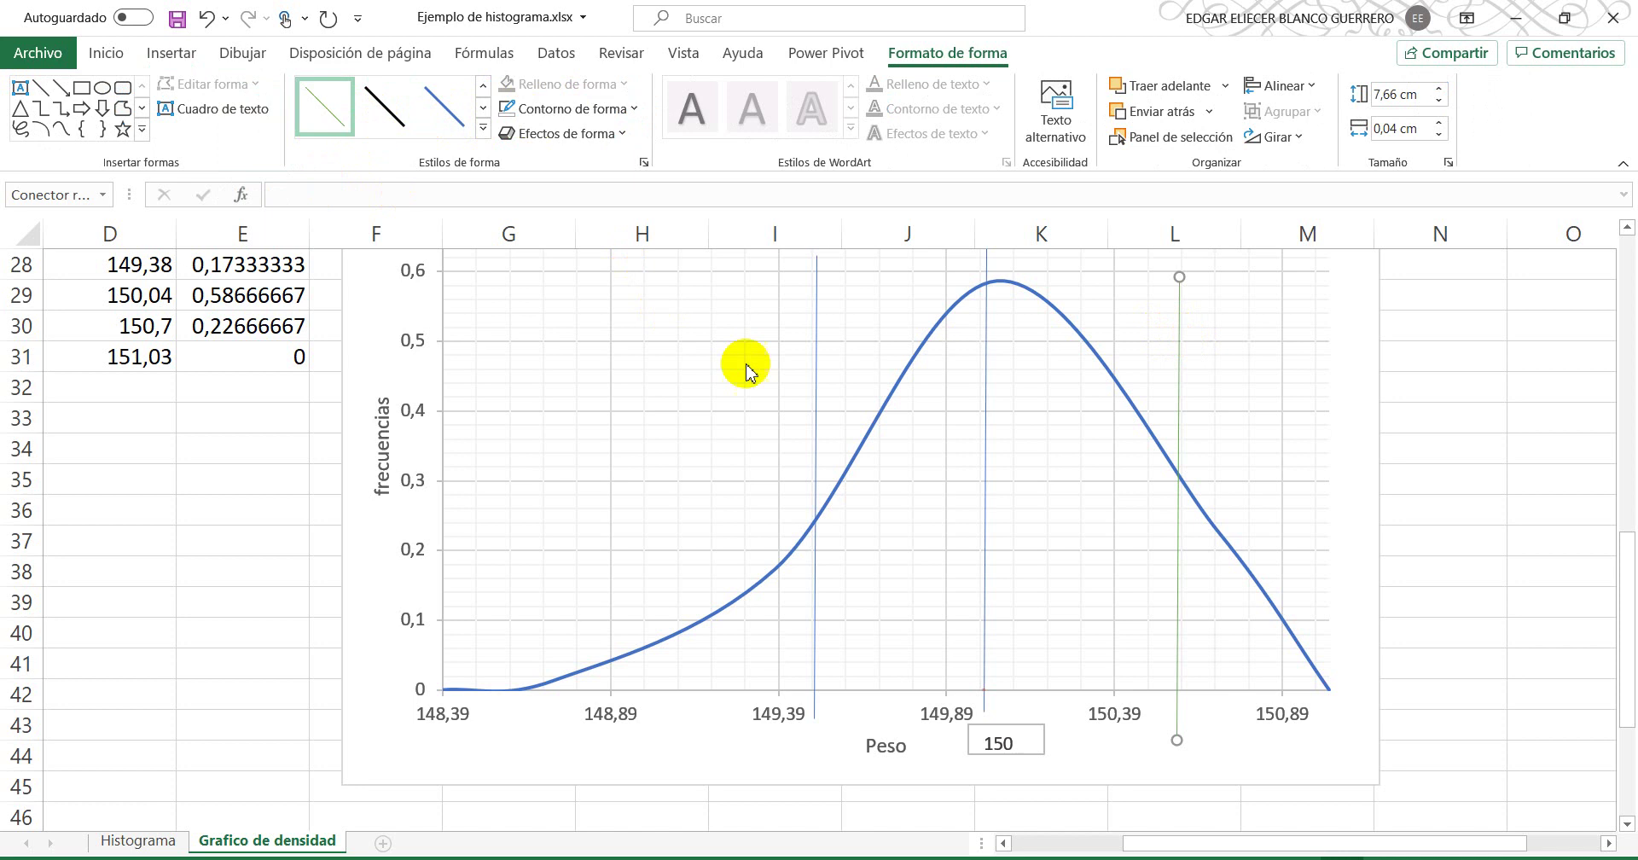
pyautogui.click(814, 394)
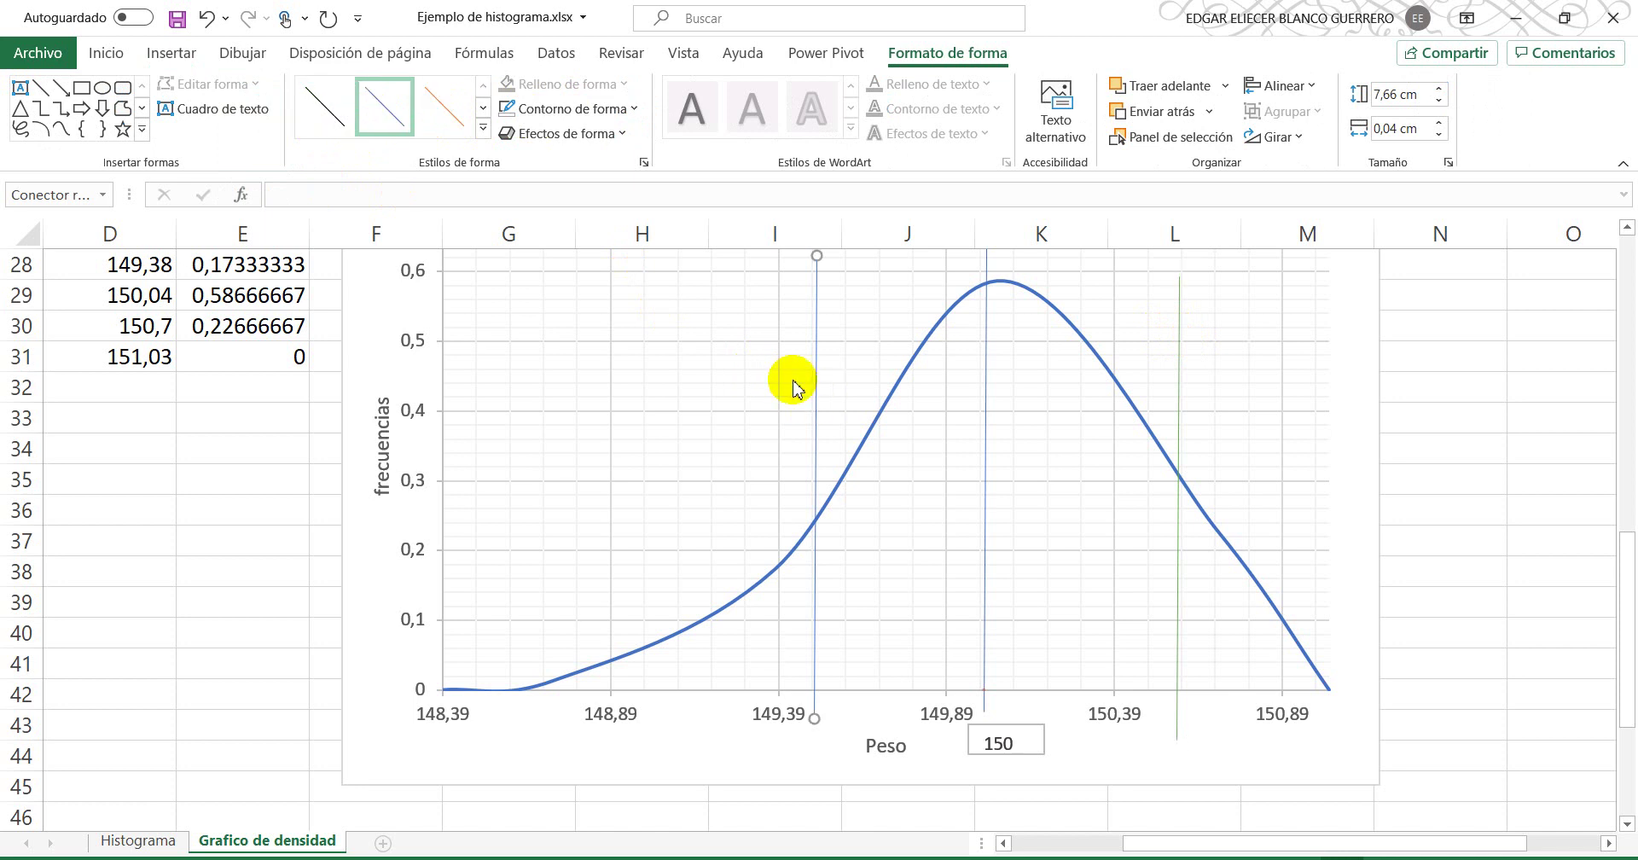
pyautogui.click(483, 108)
pyautogui.click(346, 124)
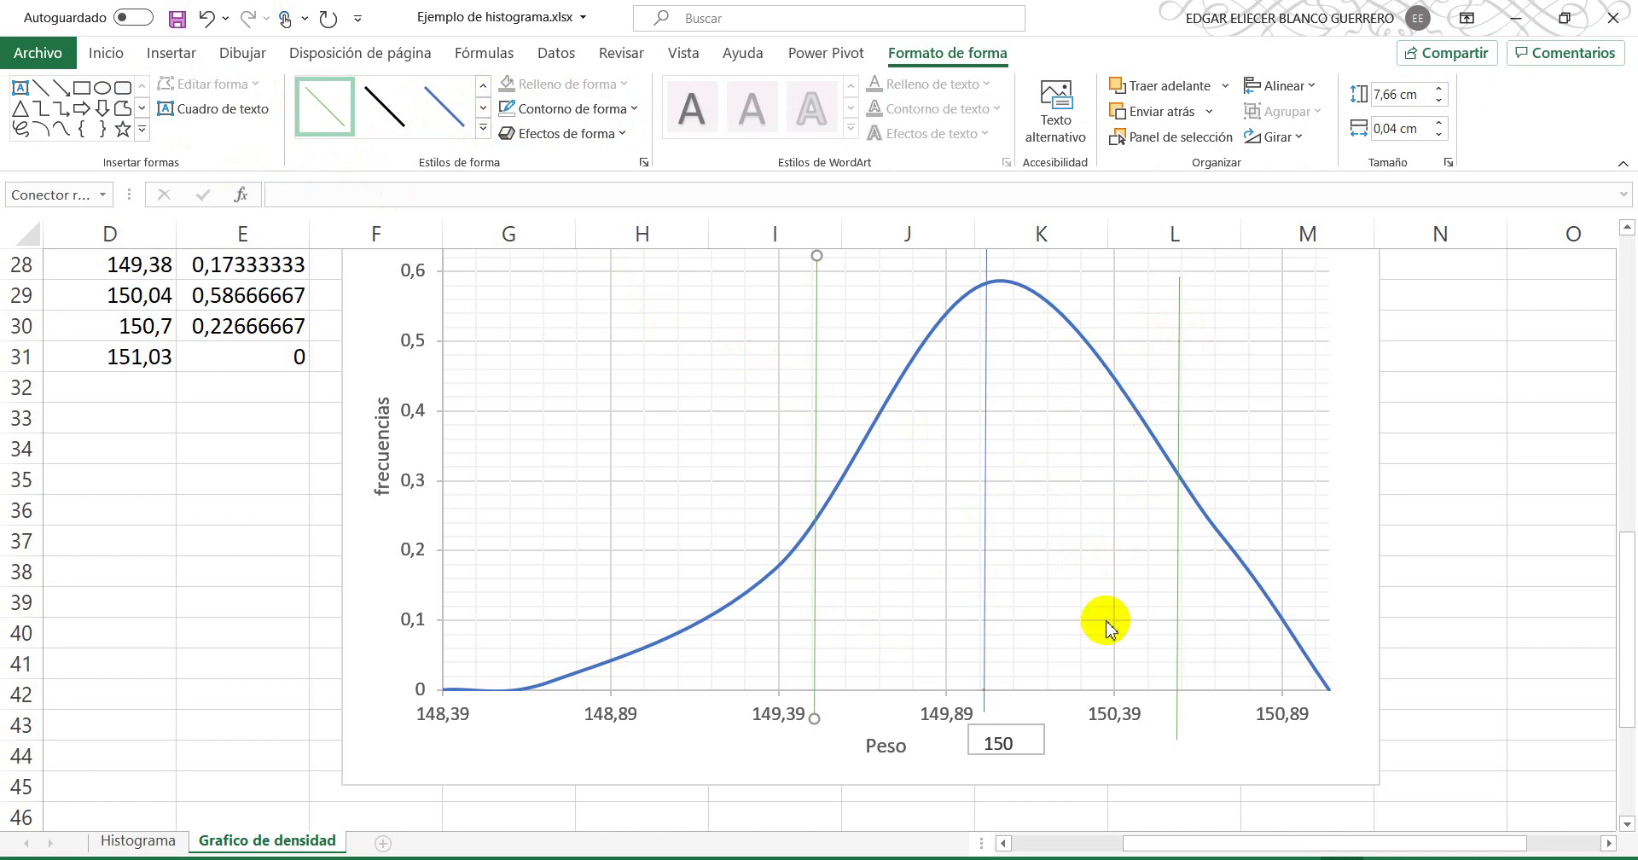
# Step: Nudge the upper green line slightly toward higher weights and give the 150 label no fill and no outline
pyautogui.moveTo(1180, 622); pyautogui.dragTo(1184, 622)
pyautogui.scroll(-1, 938, 669)
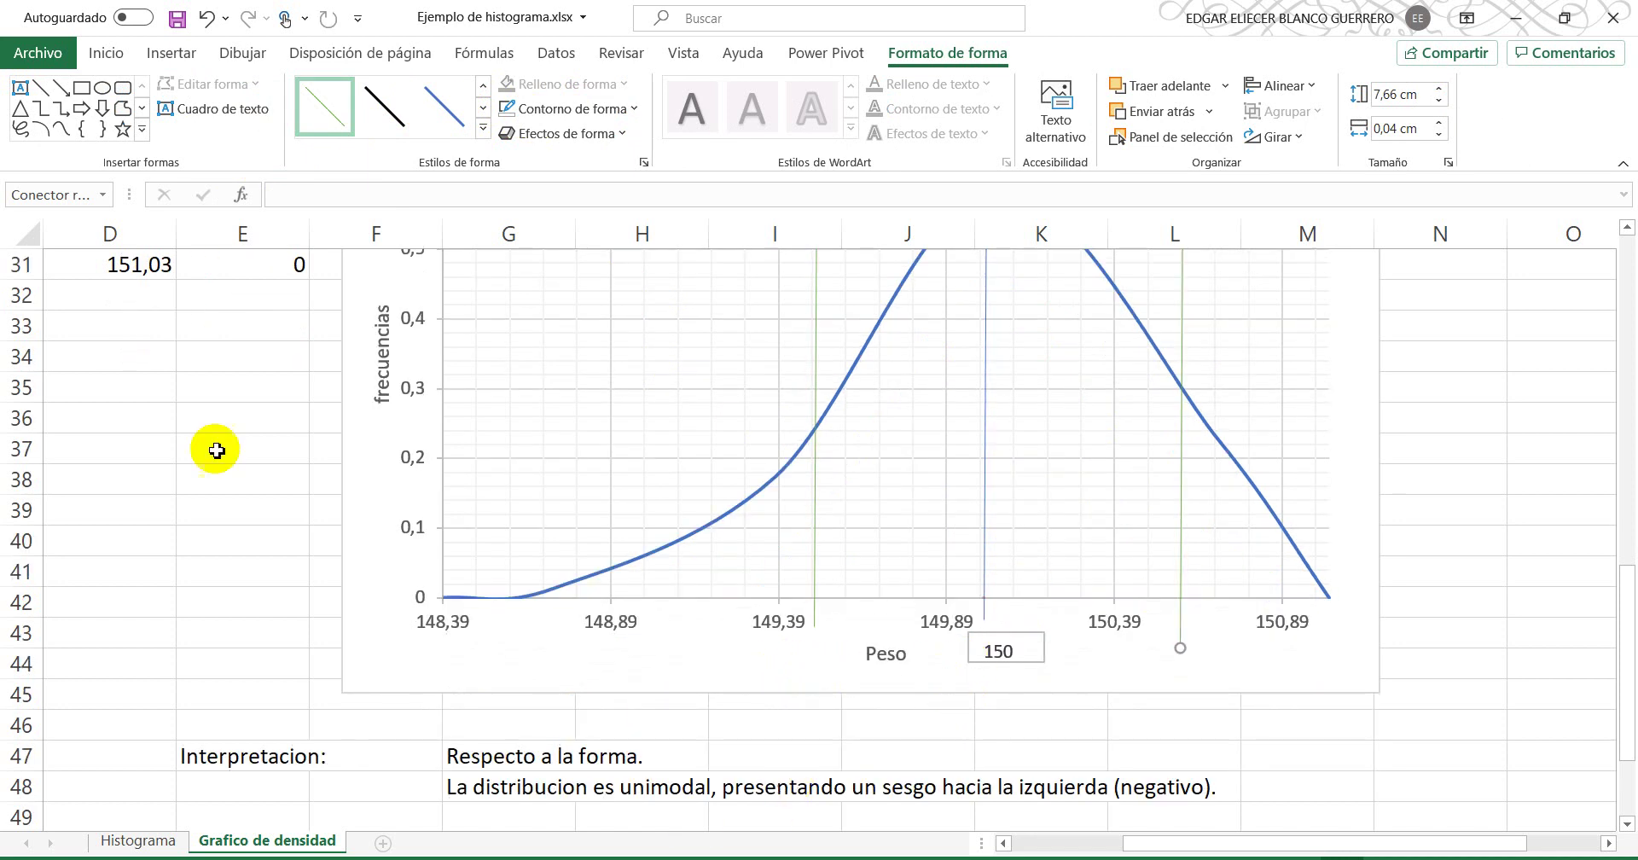
pyautogui.click(1009, 634)
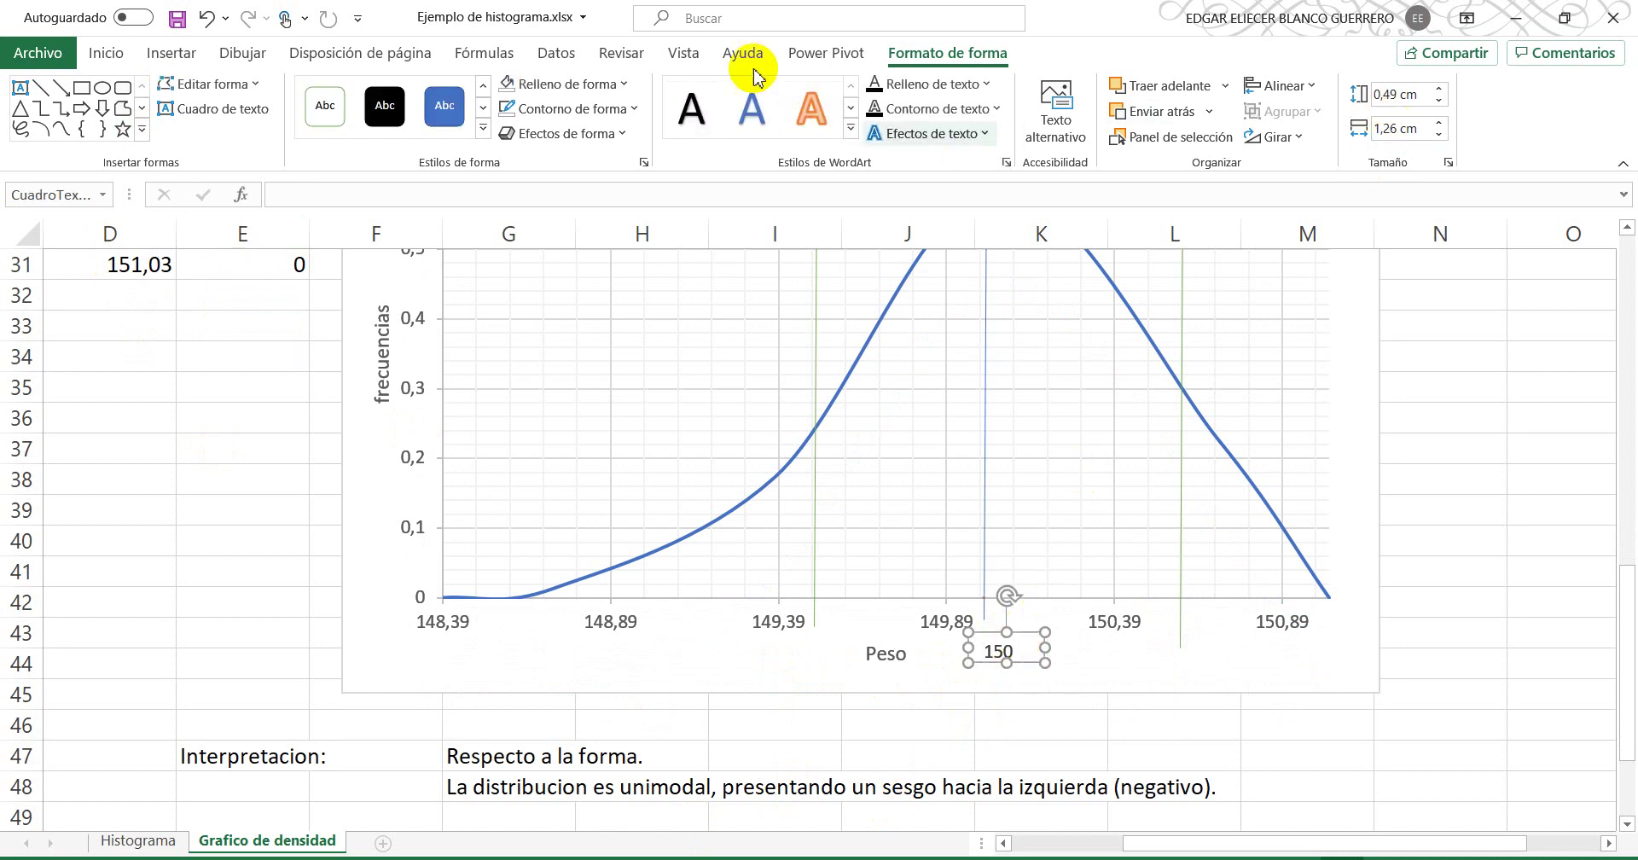
pyautogui.click(603, 84)
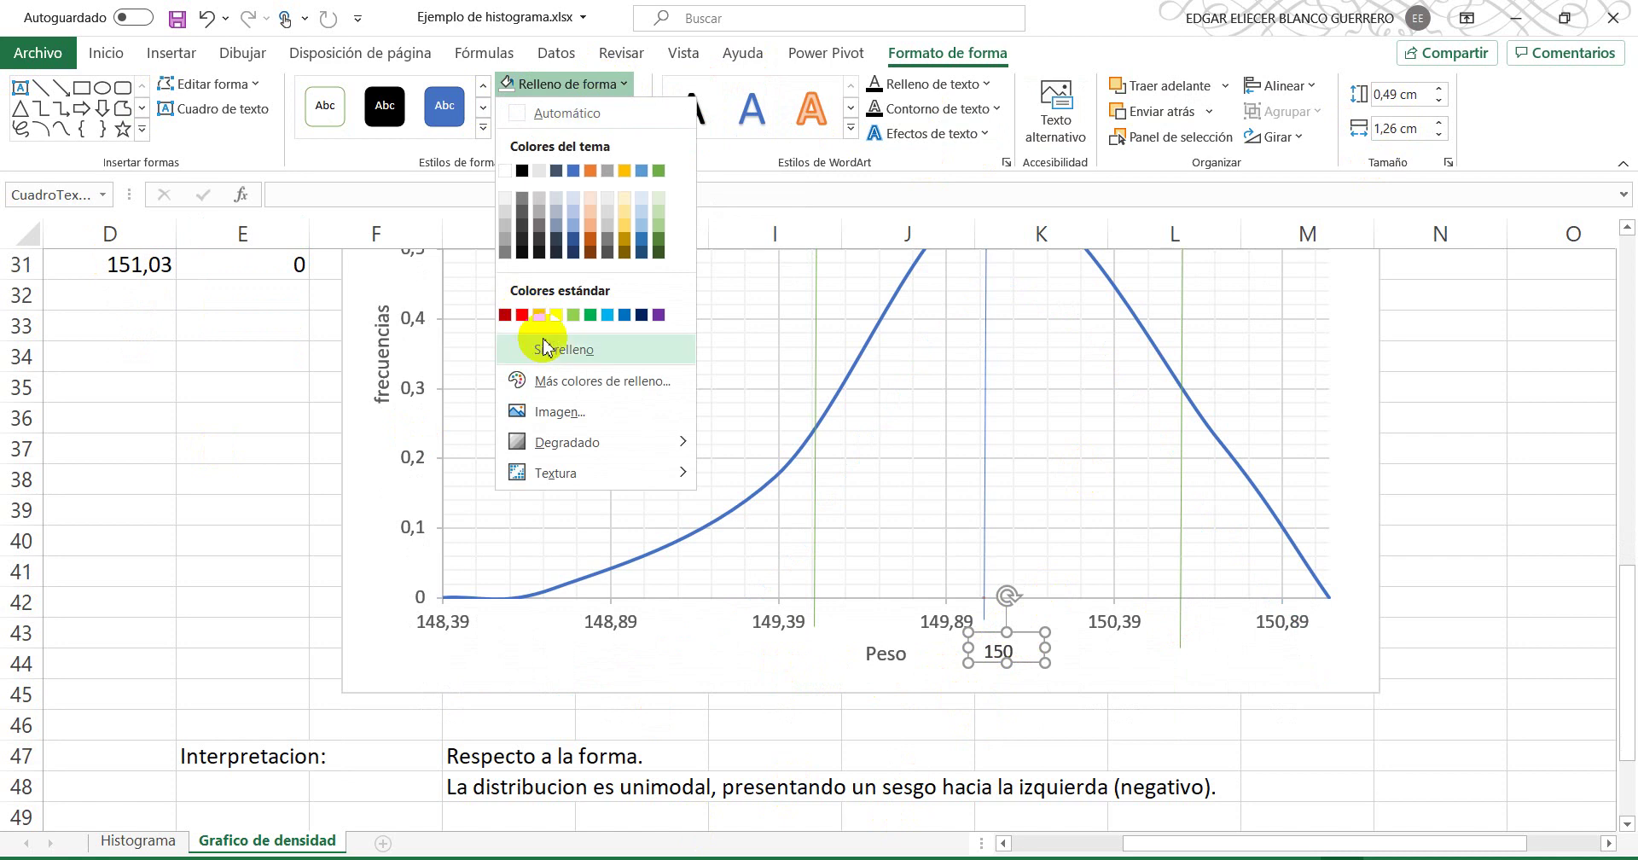
pyautogui.click(543, 346)
pyautogui.click(635, 109)
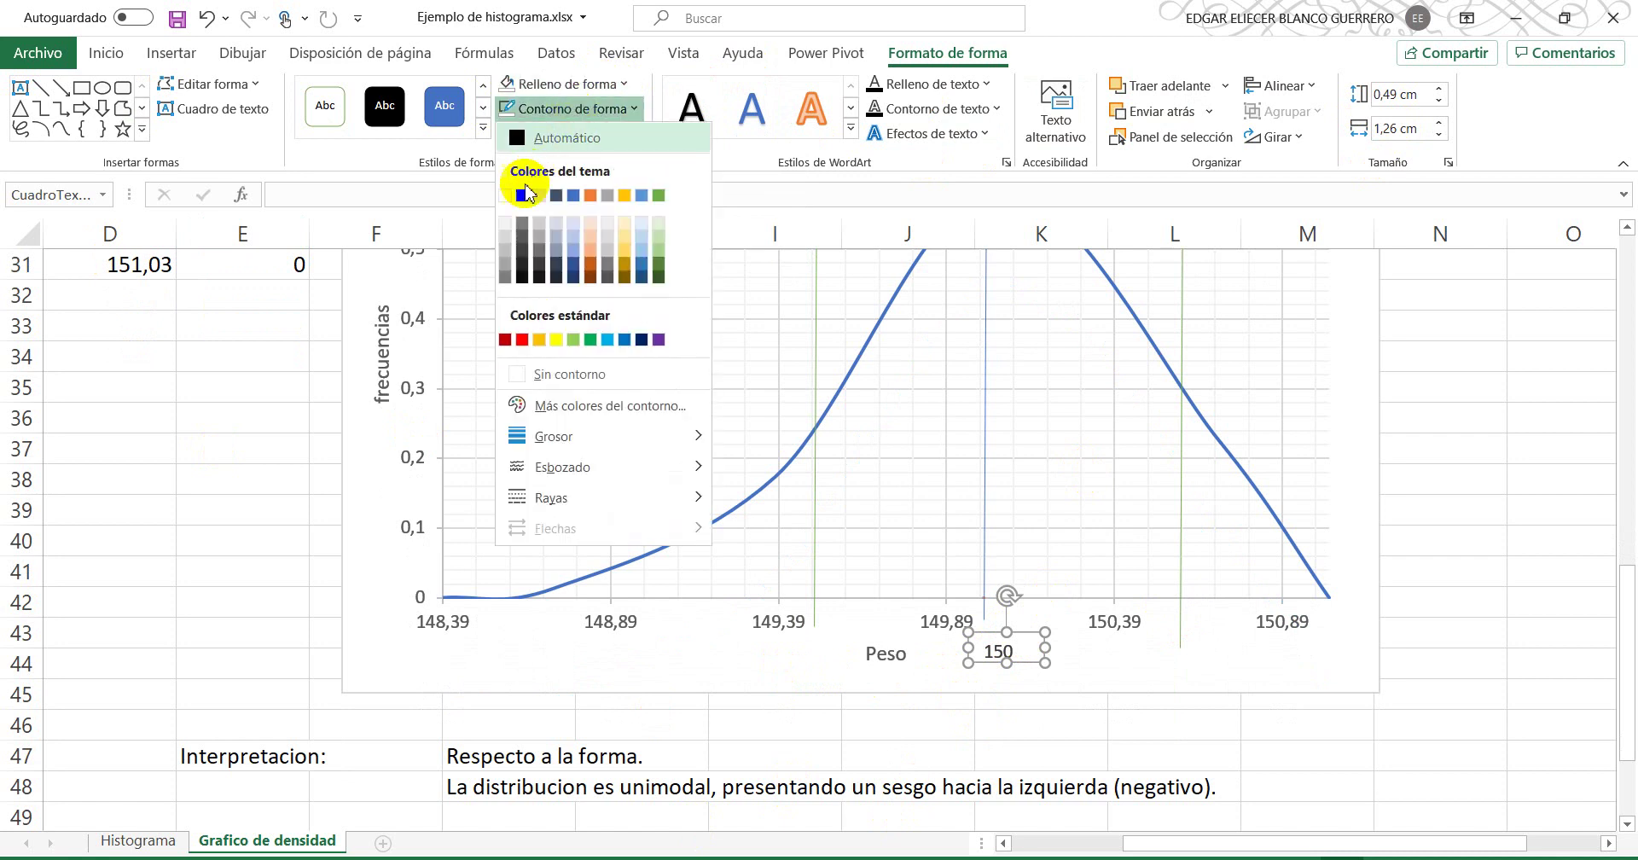
pyautogui.click(550, 374)
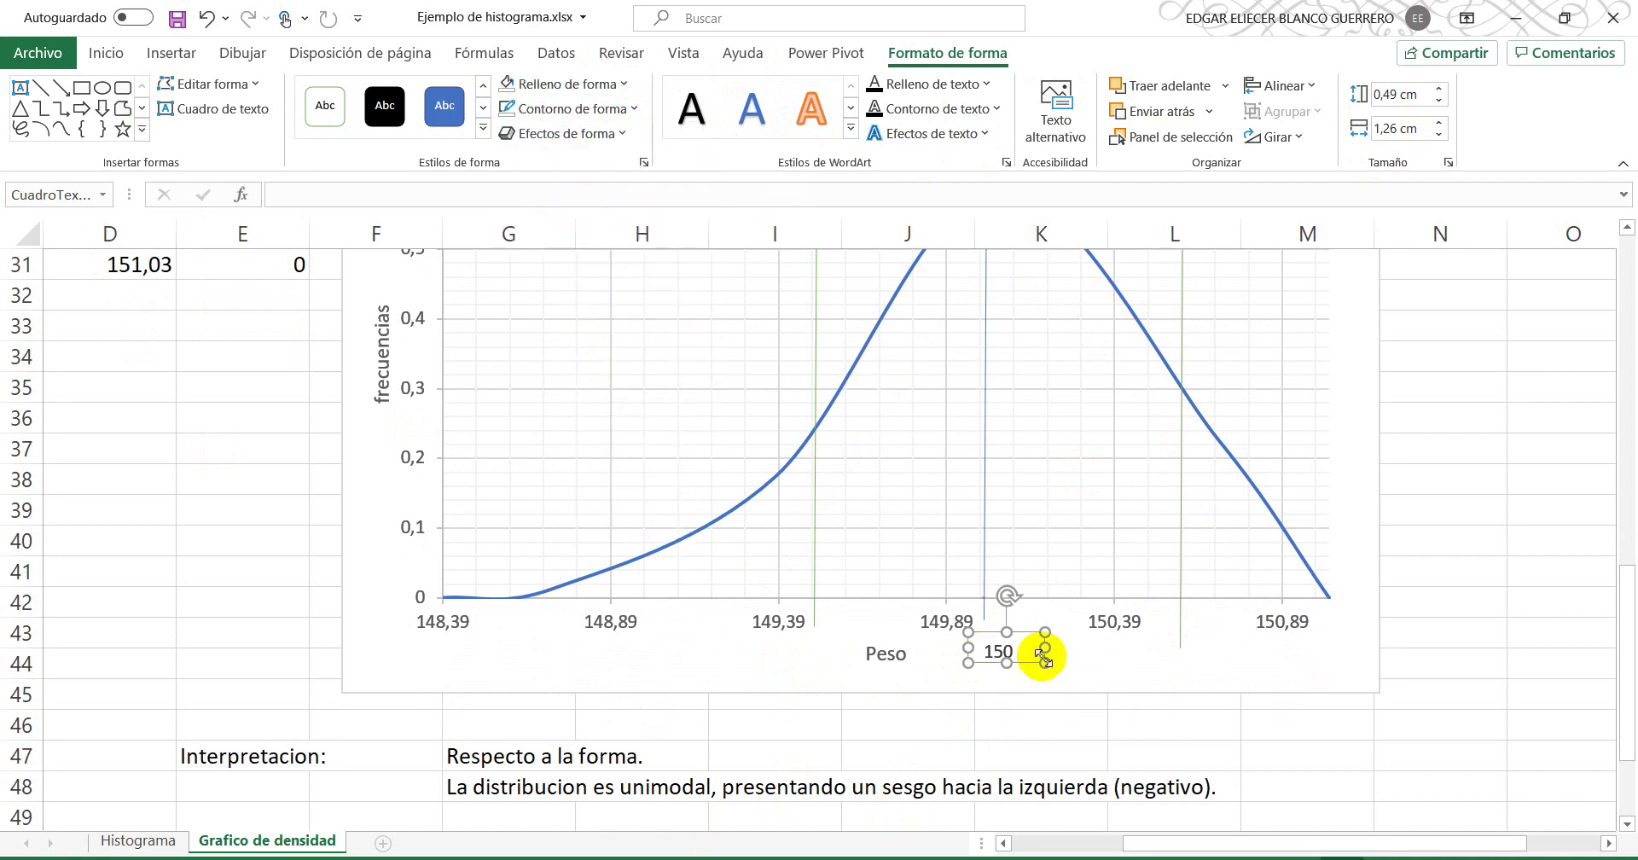
# Step: Place a copy of the 150 label below the lower green line, at about 149,5 on the weight axis
pyautogui.click(1000, 654)
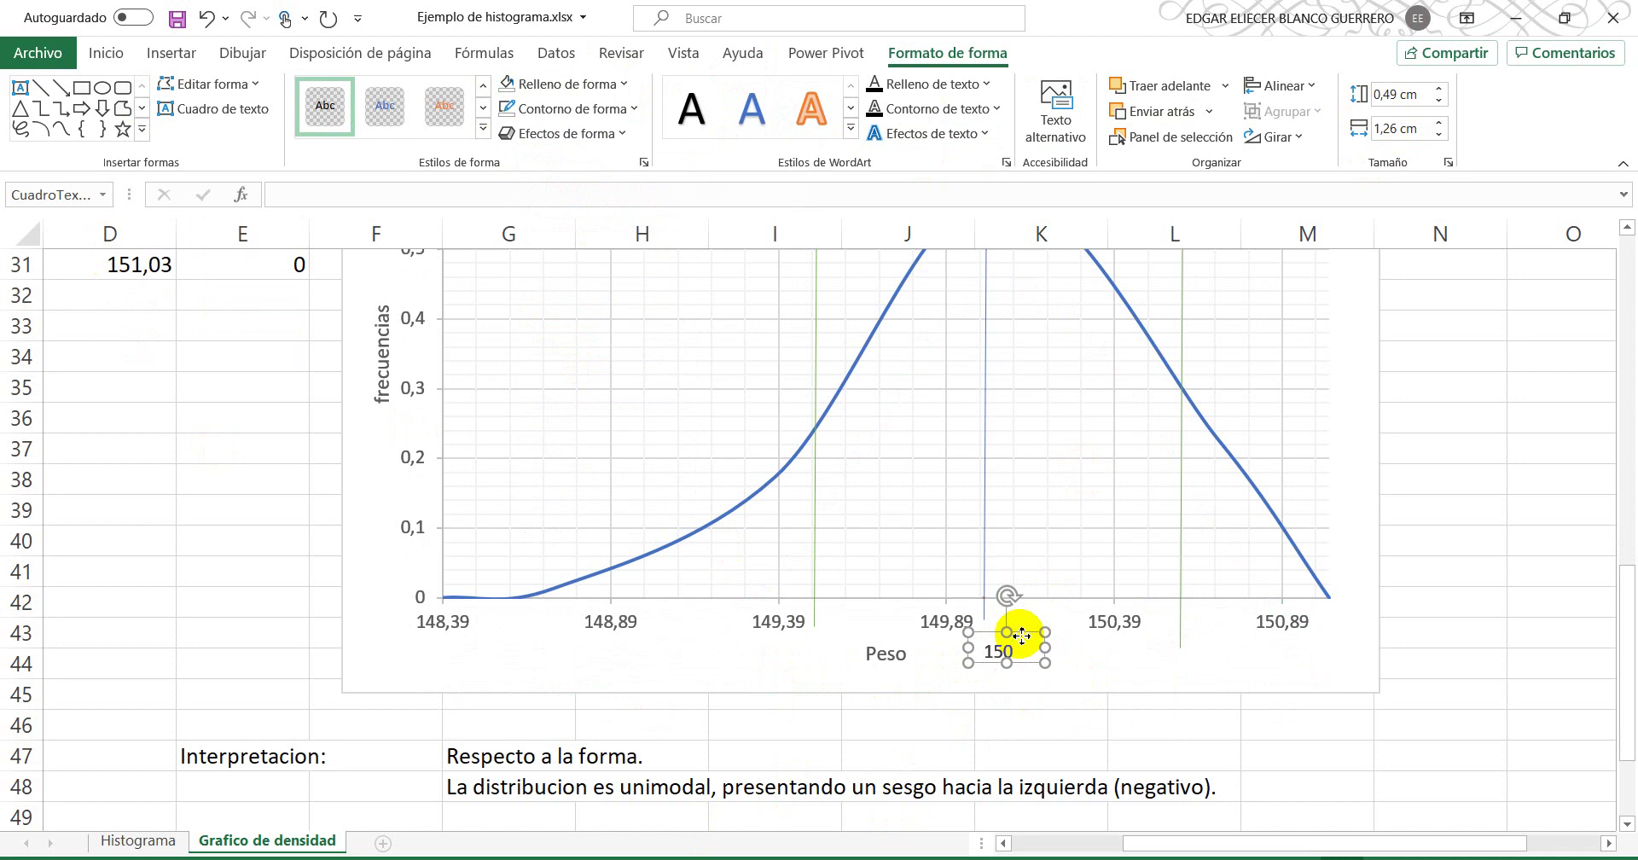
pyautogui.moveTo(1022, 635); pyautogui.dragTo(838, 648)
pyautogui.click(839, 654)
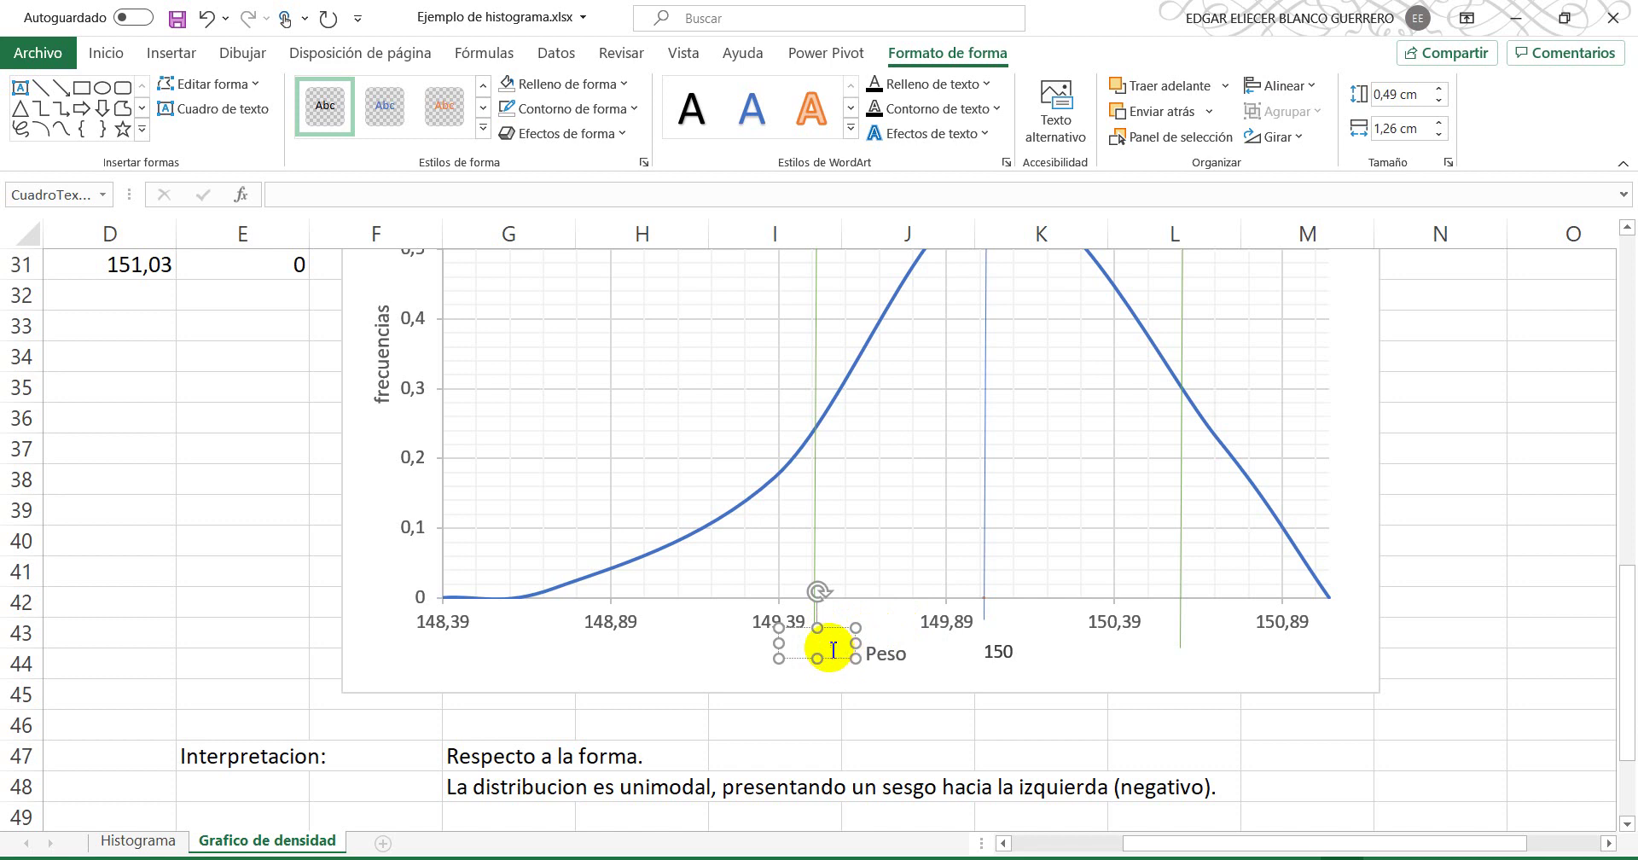
pyautogui.moveTo(837, 627); pyautogui.dragTo(840, 630)
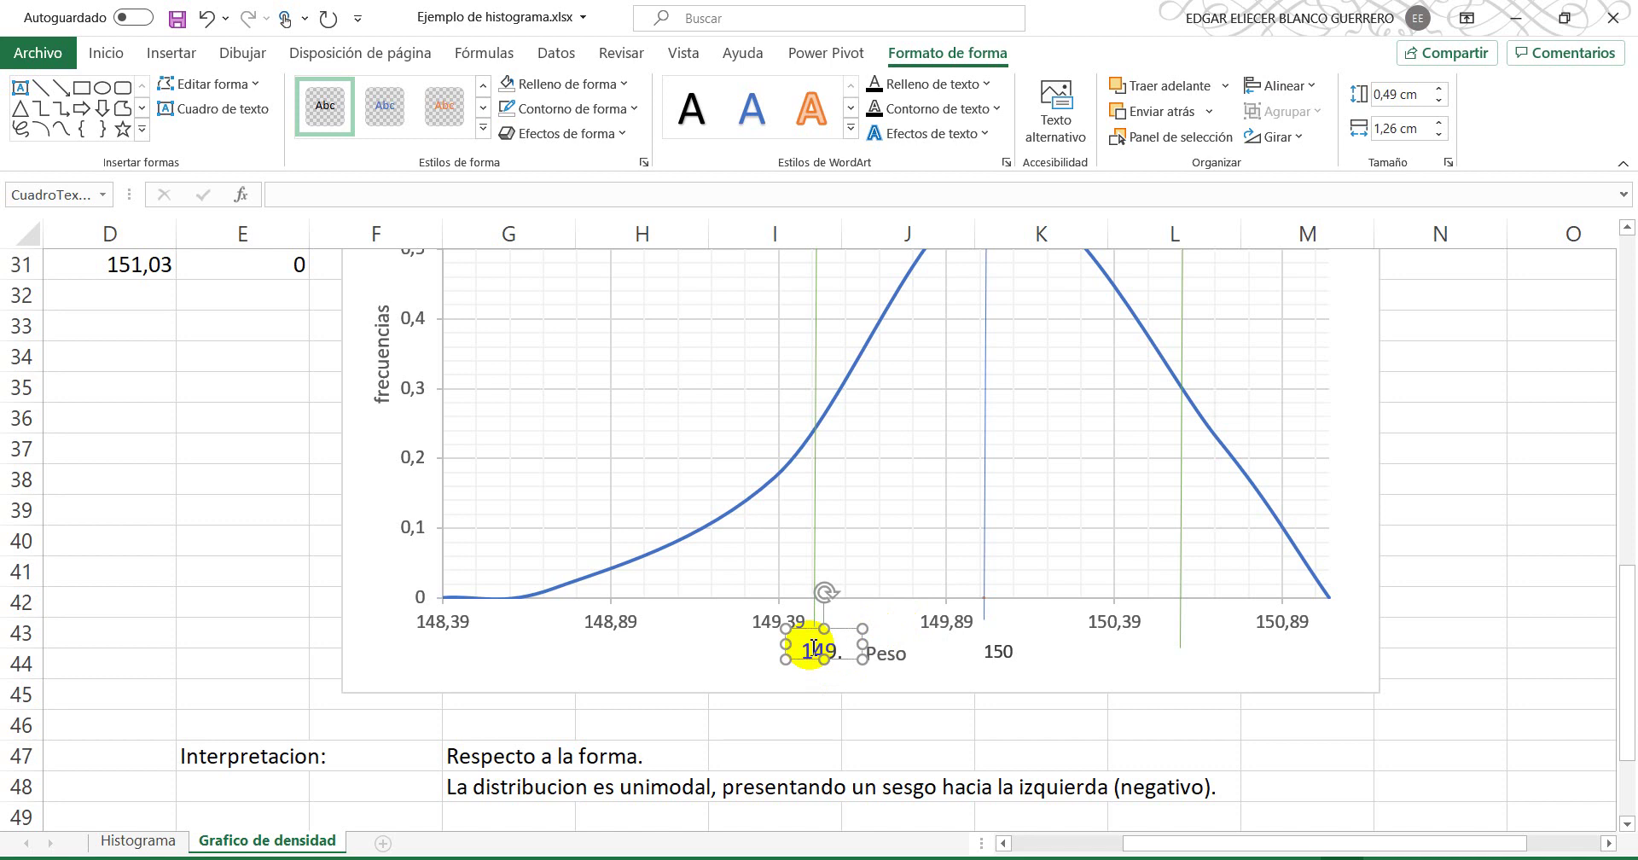
# Step: Set the text of the copied label to 149,5 and enlarge its box to 1,55 cm by 0,59 cm
pyautogui.click(832, 649)
pyautogui.click(821, 641)
pyautogui.hotkey('ctrl', 'z')
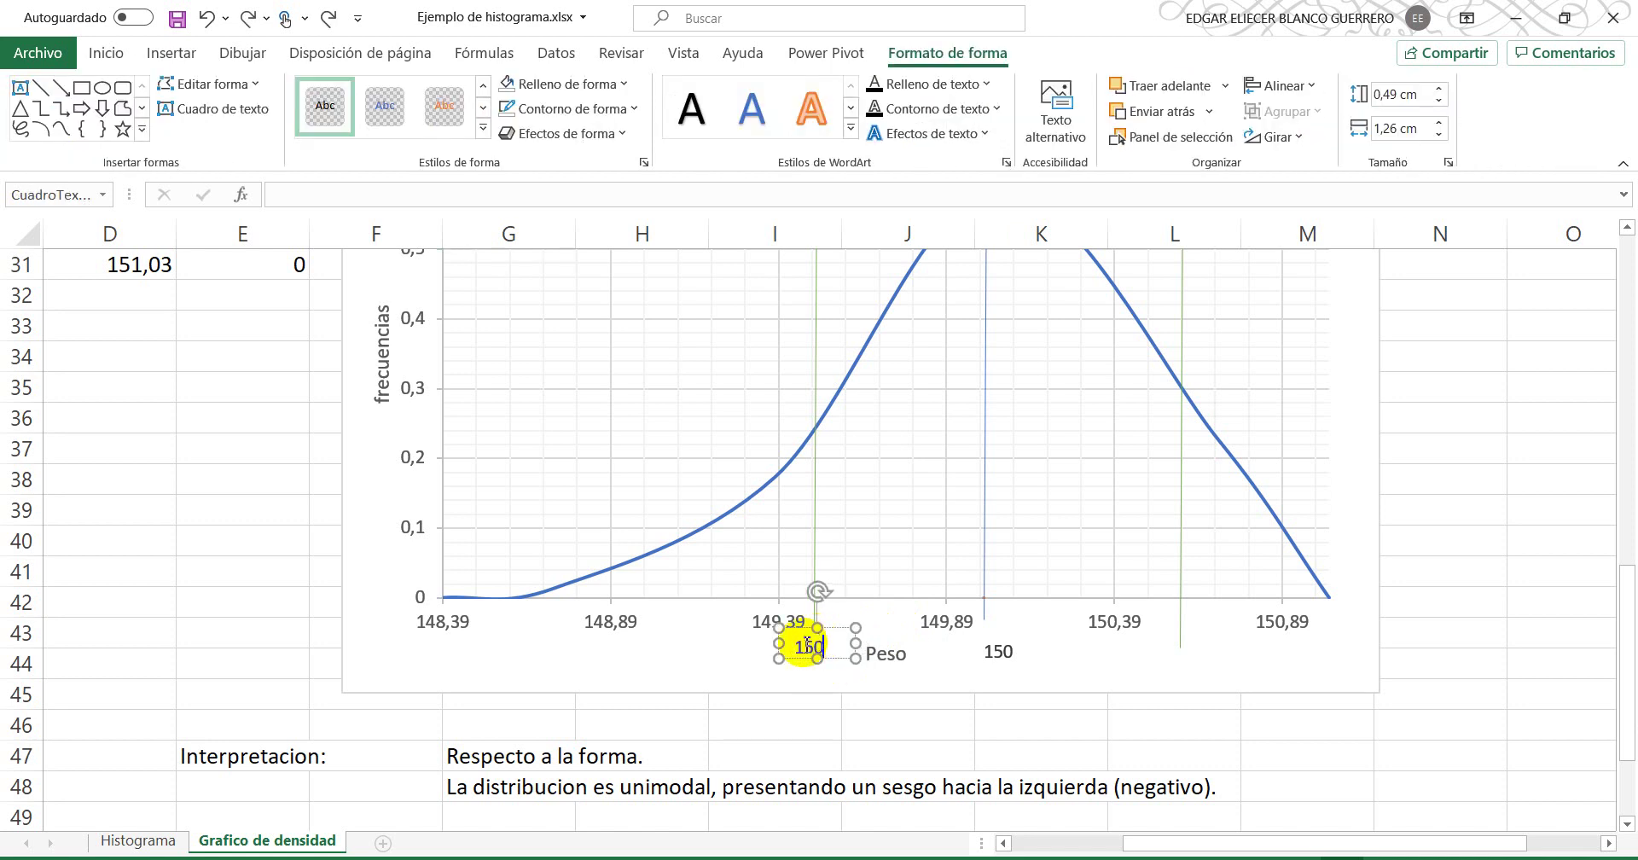
pyautogui.write('149,49')
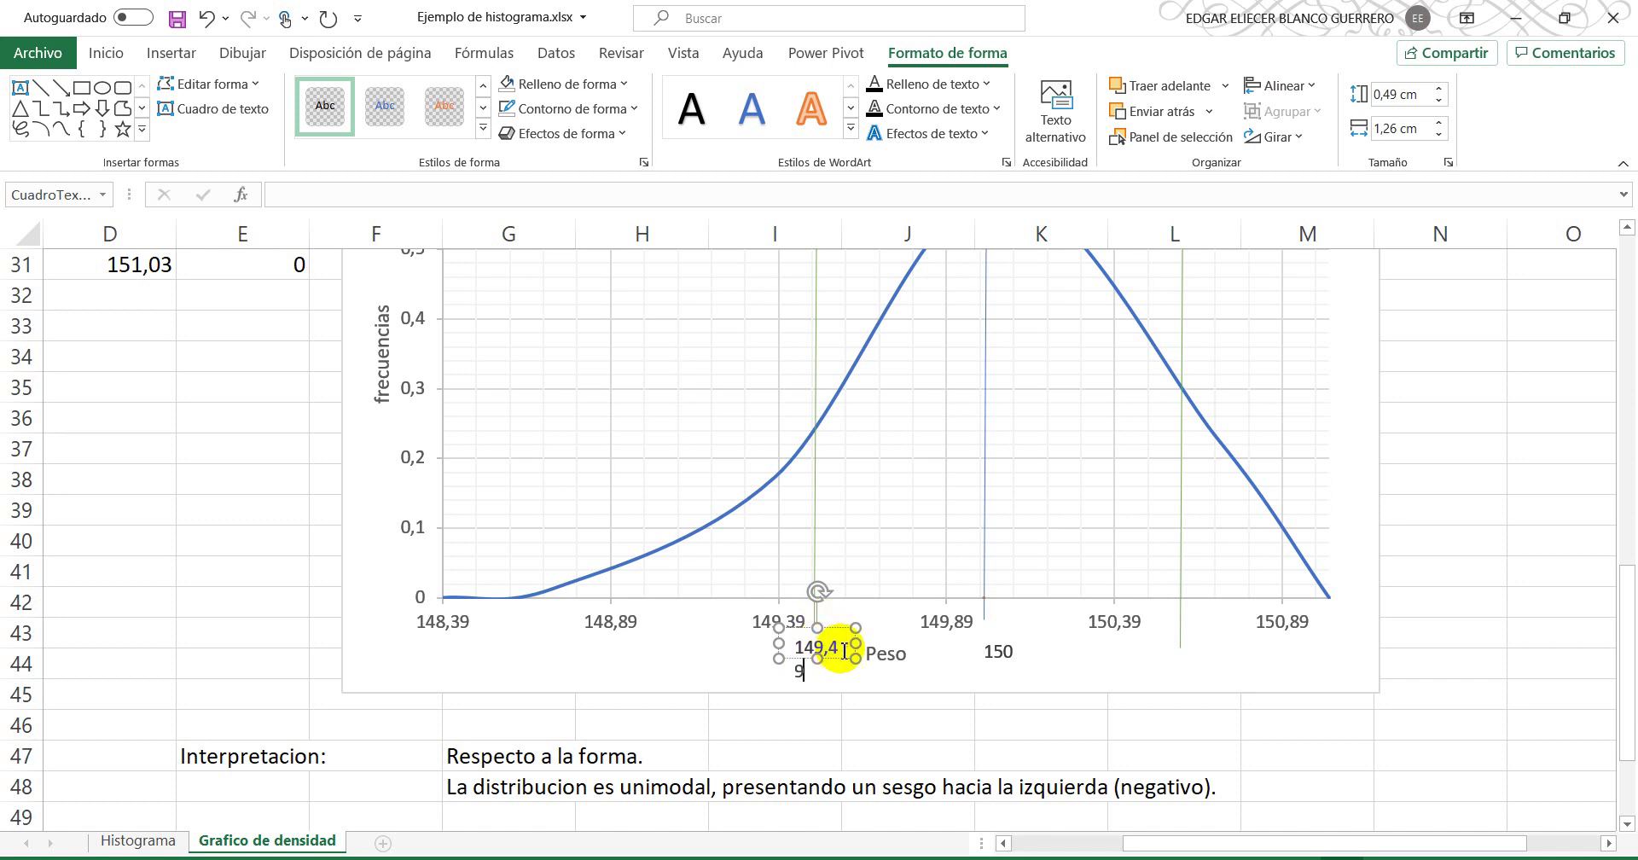
pyautogui.moveTo(855, 659); pyautogui.dragTo(872, 663)
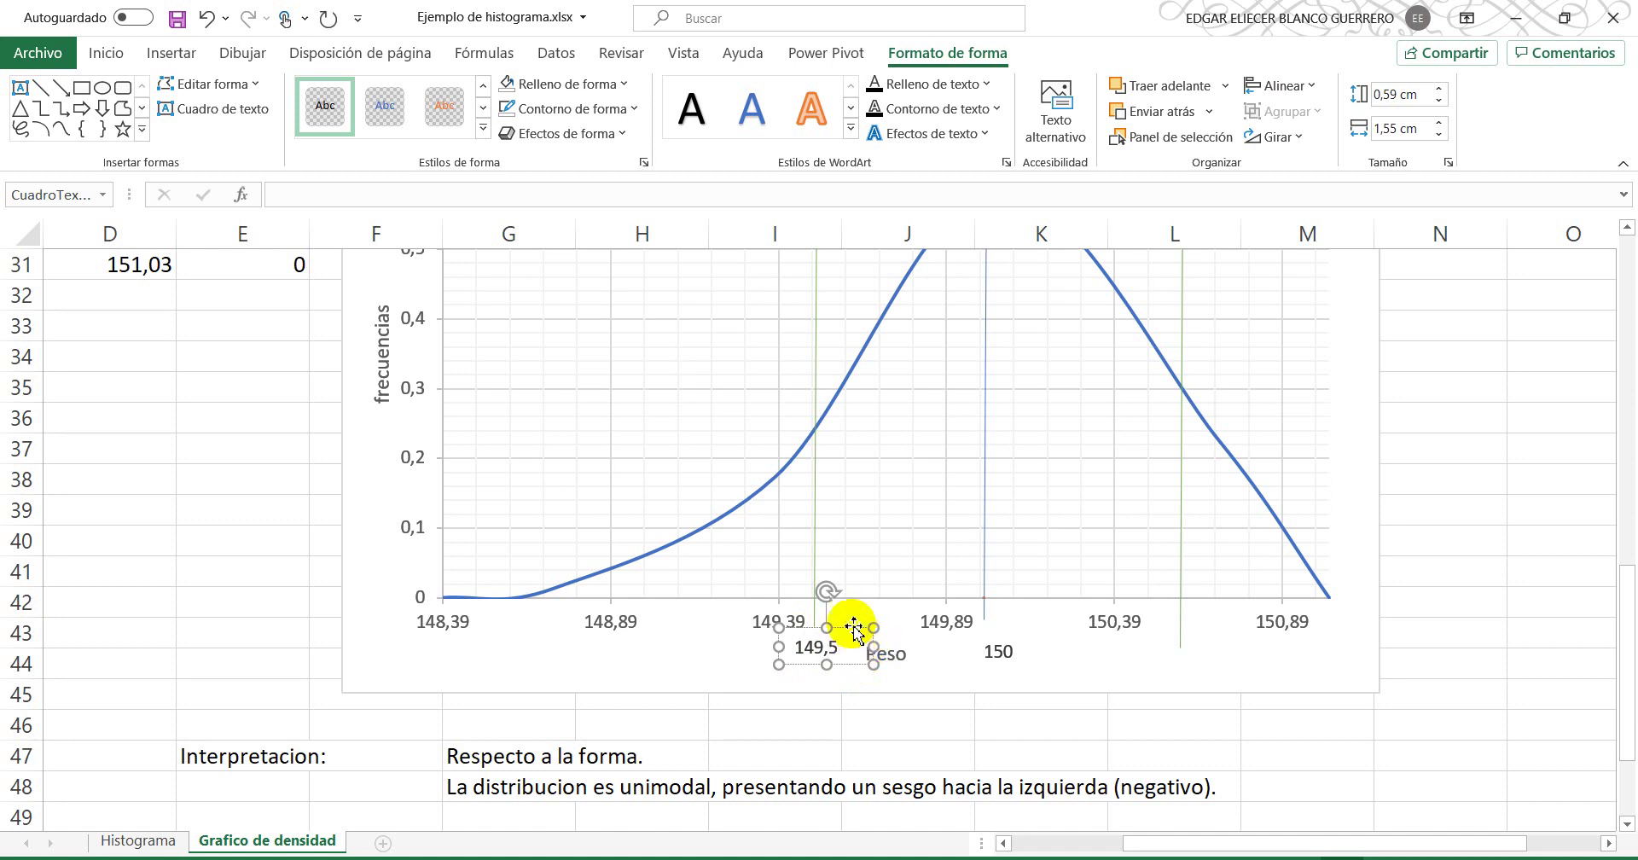
# Step: Place a copy of the 149,5 label below the upper green line and change its text to 149,6
pyautogui.click(843, 627)
pyautogui.click(839, 650)
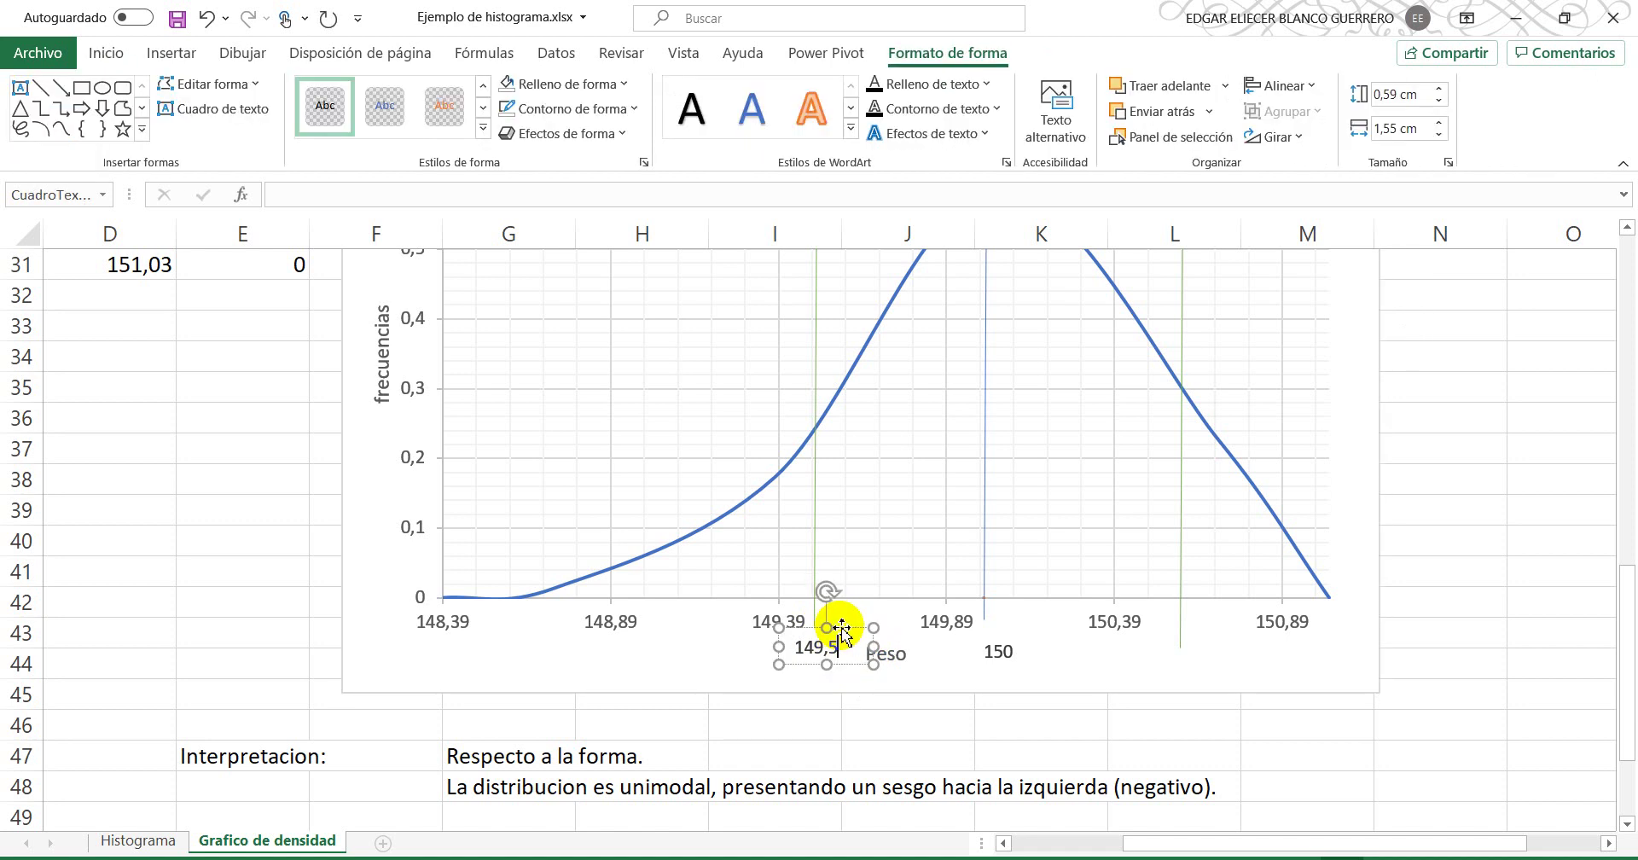
pyautogui.moveTo(851, 636); pyautogui.dragTo(1216, 647)
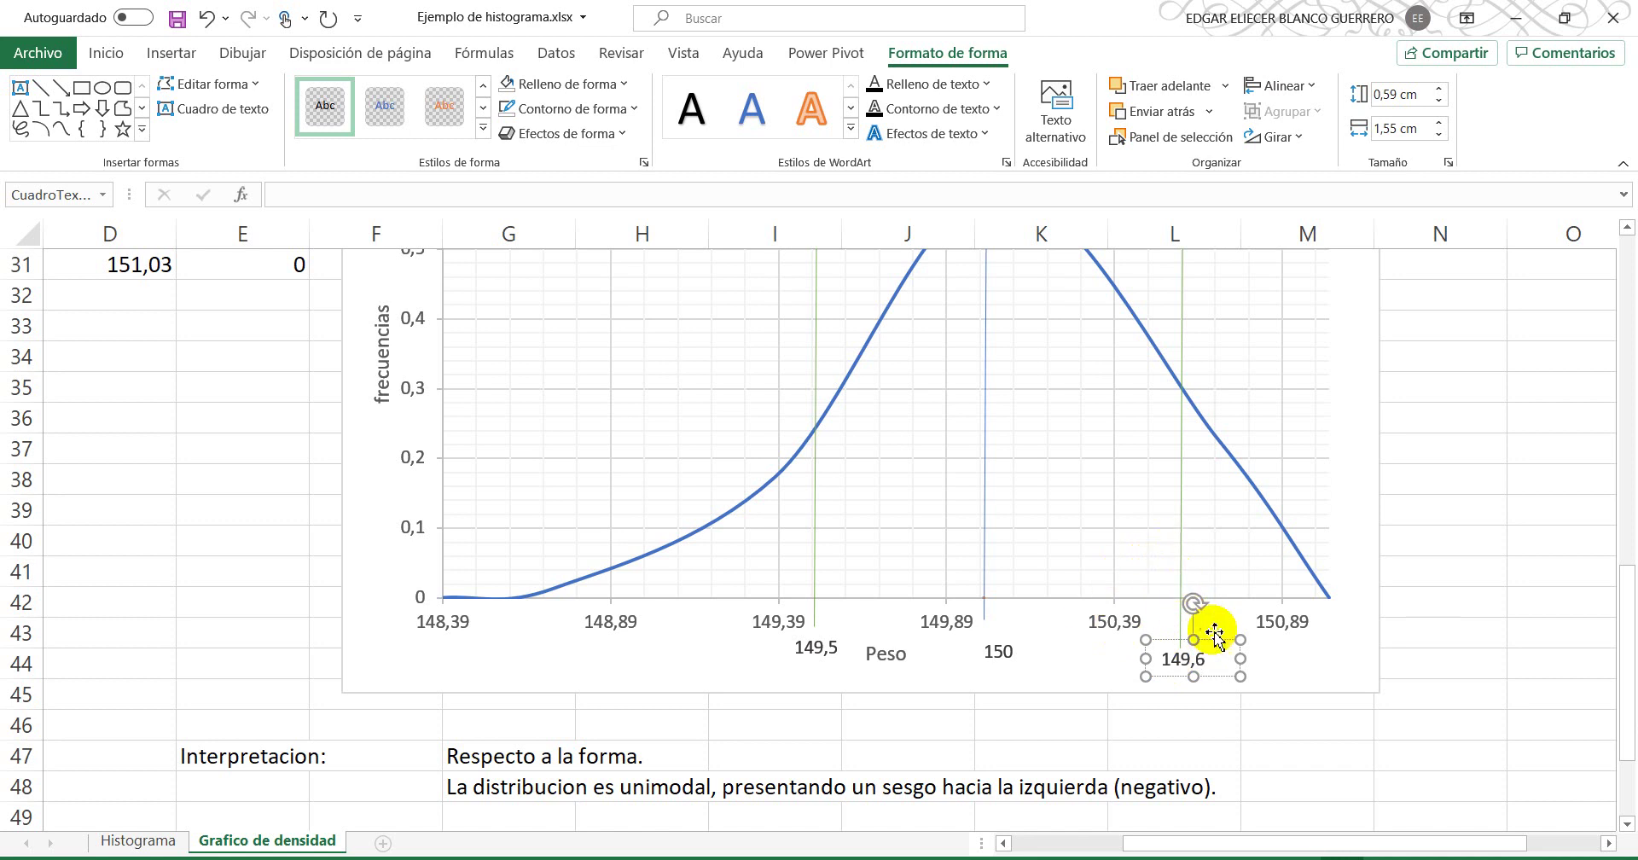
# Step: Fine-tune the position of the upper green line and move its label slightly closer to the weight axis
pyautogui.click(1184, 544)
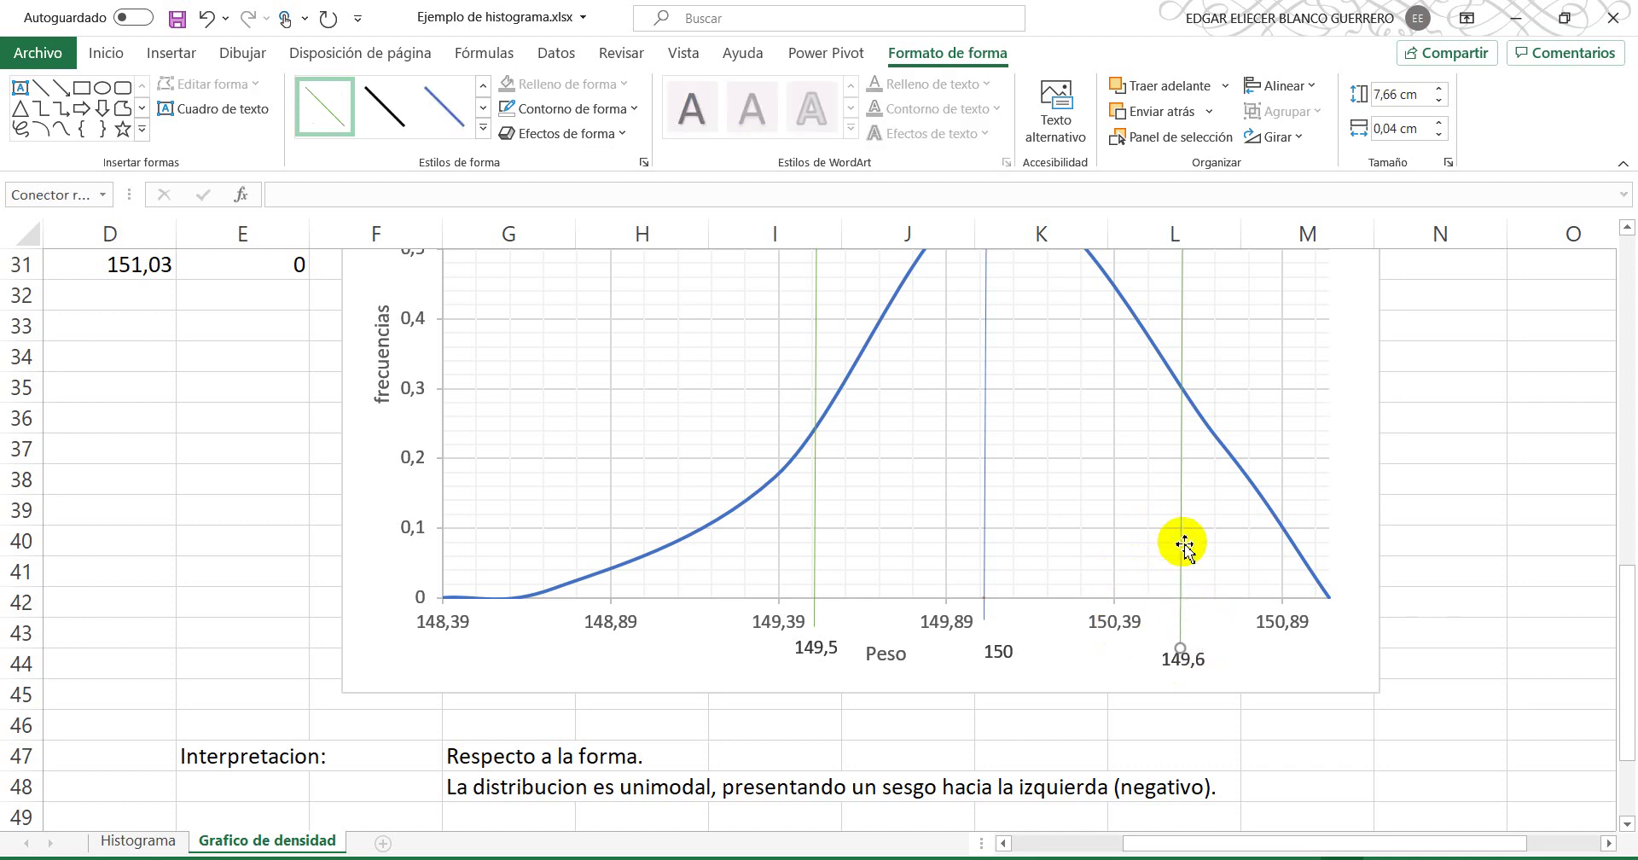
pyautogui.moveTo(1183, 544); pyautogui.dragTo(1184, 544)
pyautogui.click(1100, 746)
pyautogui.click(1166, 676)
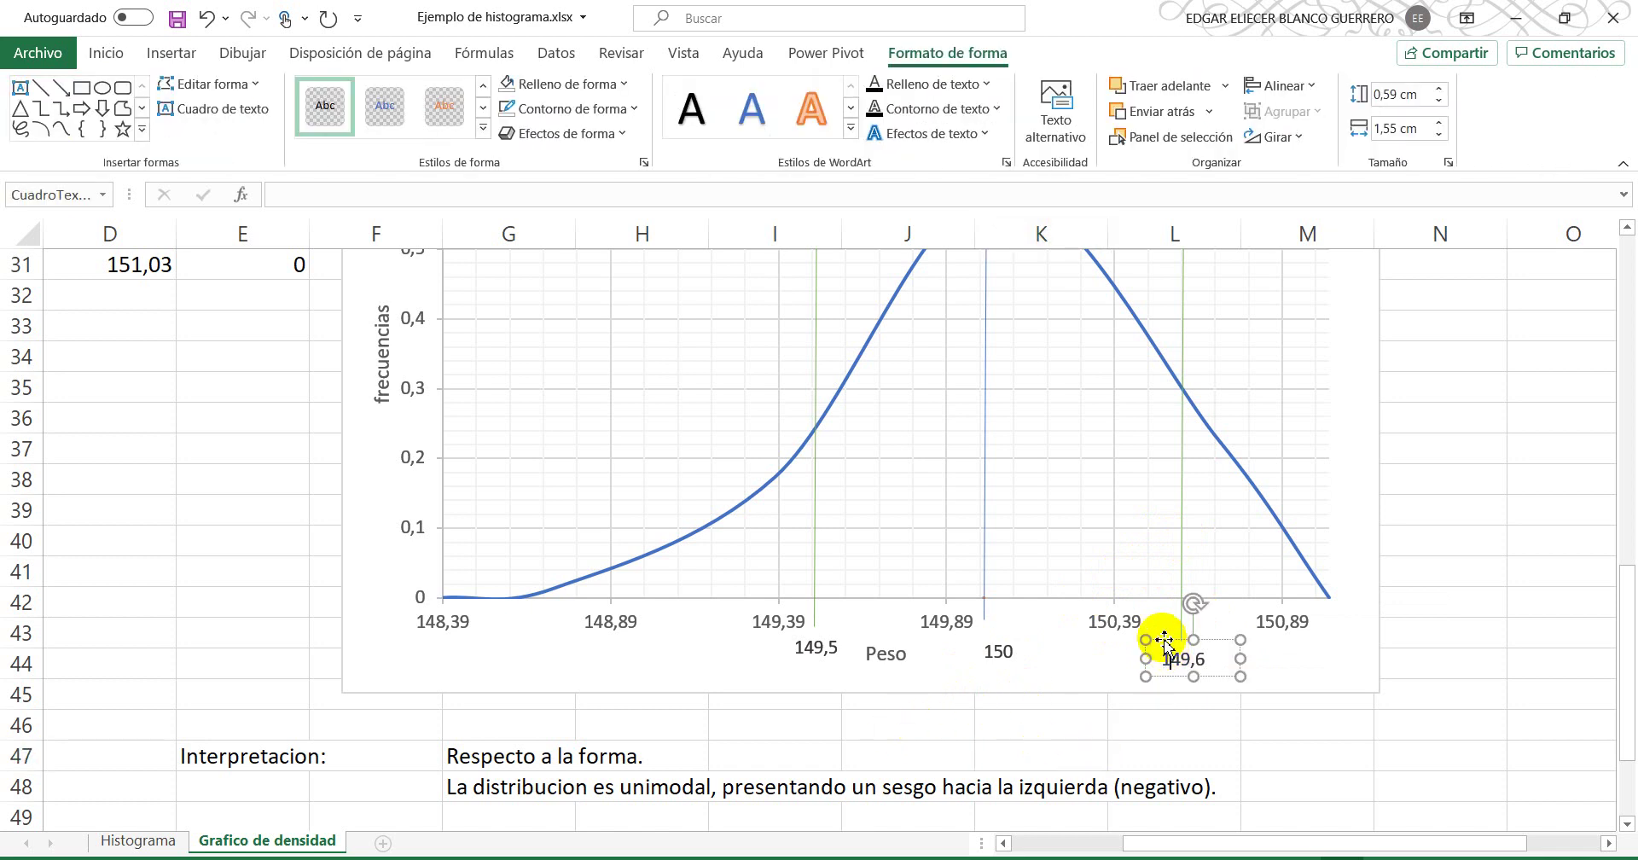
pyautogui.moveTo(1164, 639); pyautogui.dragTo(1163, 633)
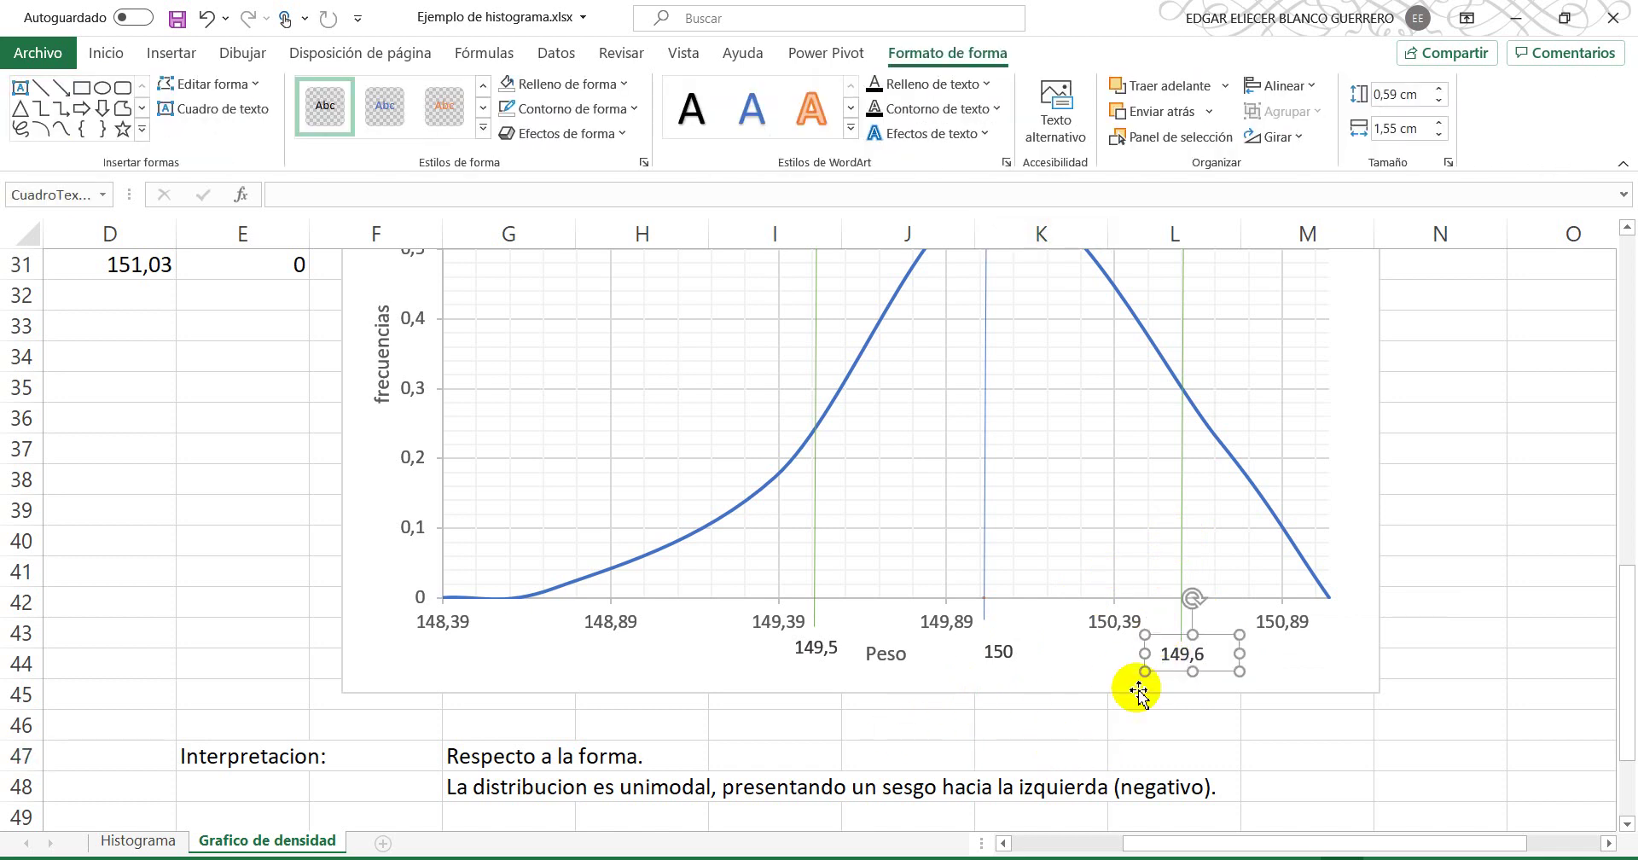
# Step: Correct the text of the label below the upper green line to 150,6
pyautogui.click(1173, 656)
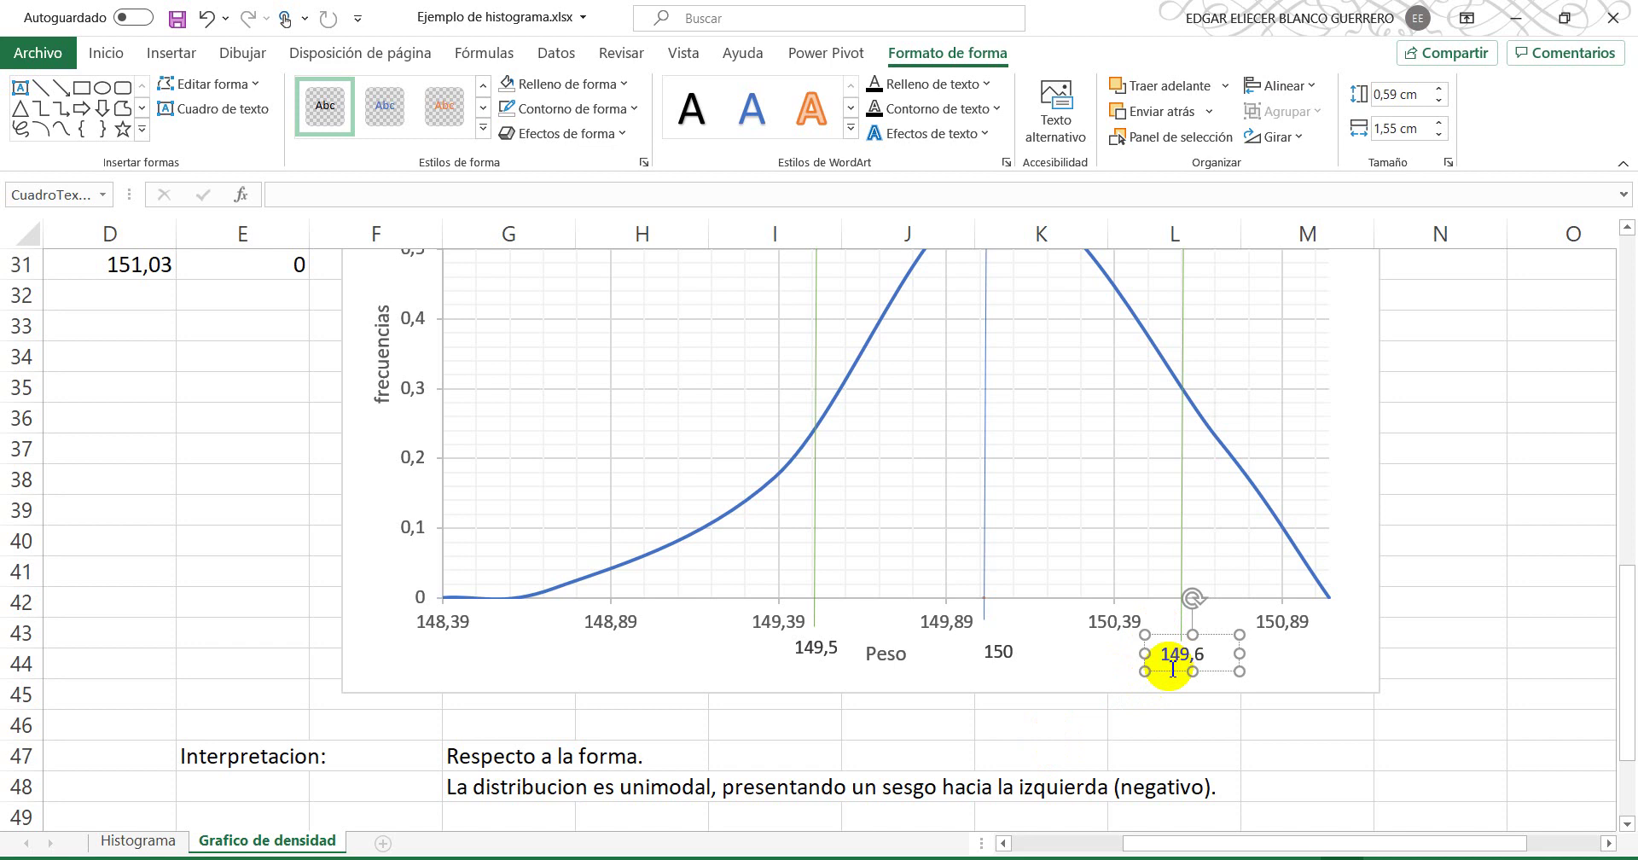
pyautogui.press('BackSpace')
pyautogui.click(1204, 701)
# Step: Complete the sentence in cell G53 by appending "149,5 y 150,6" after "entre"
pyautogui.scroll(-4, 575, 730)
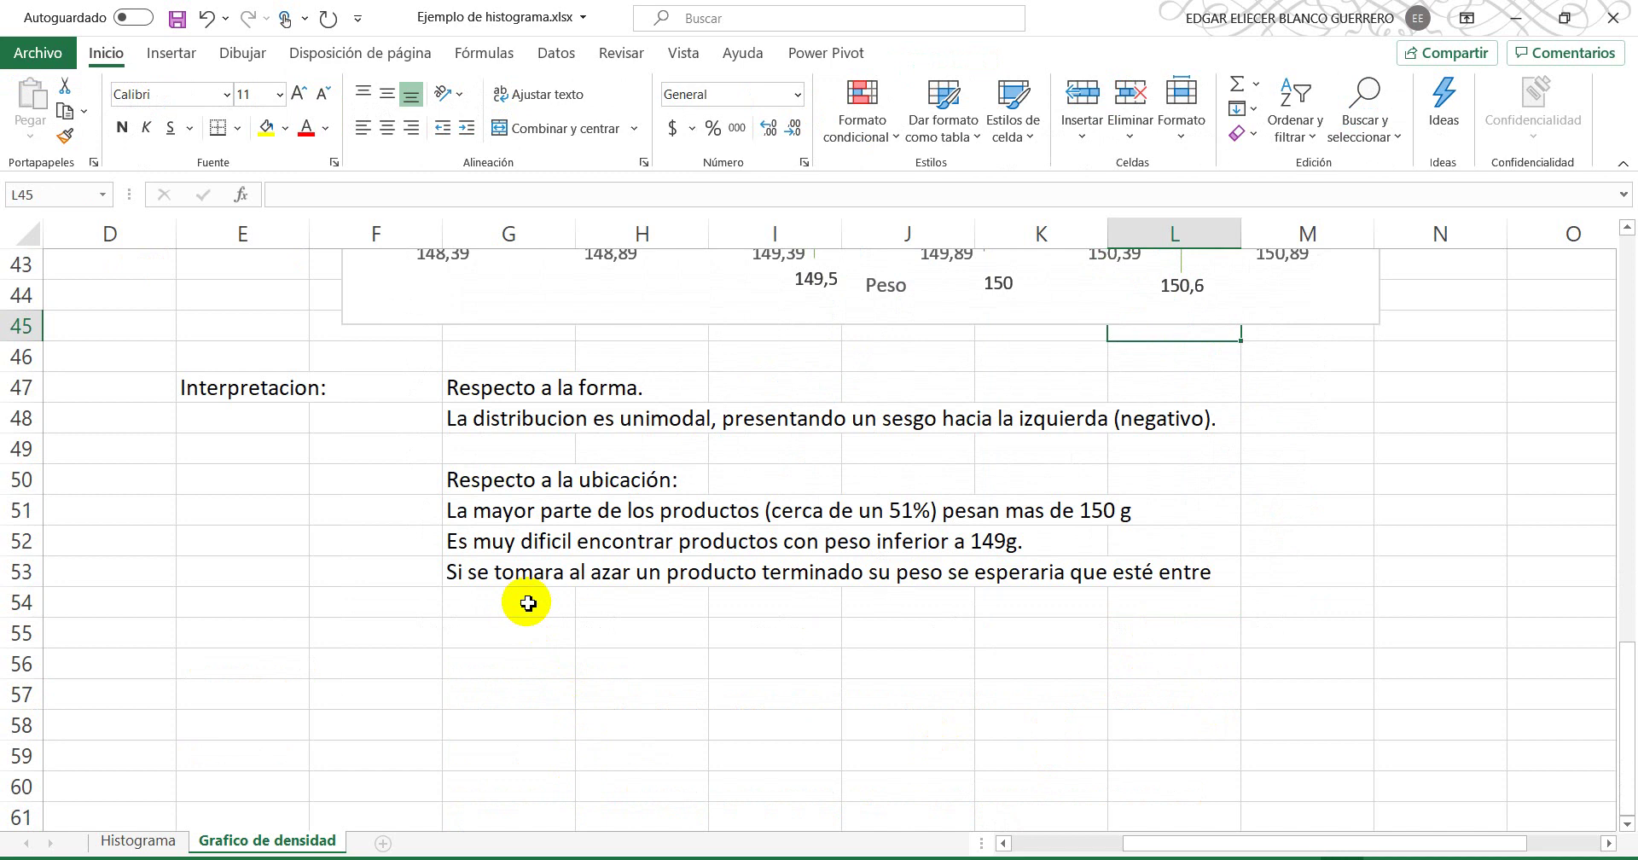
pyautogui.click(507, 570)
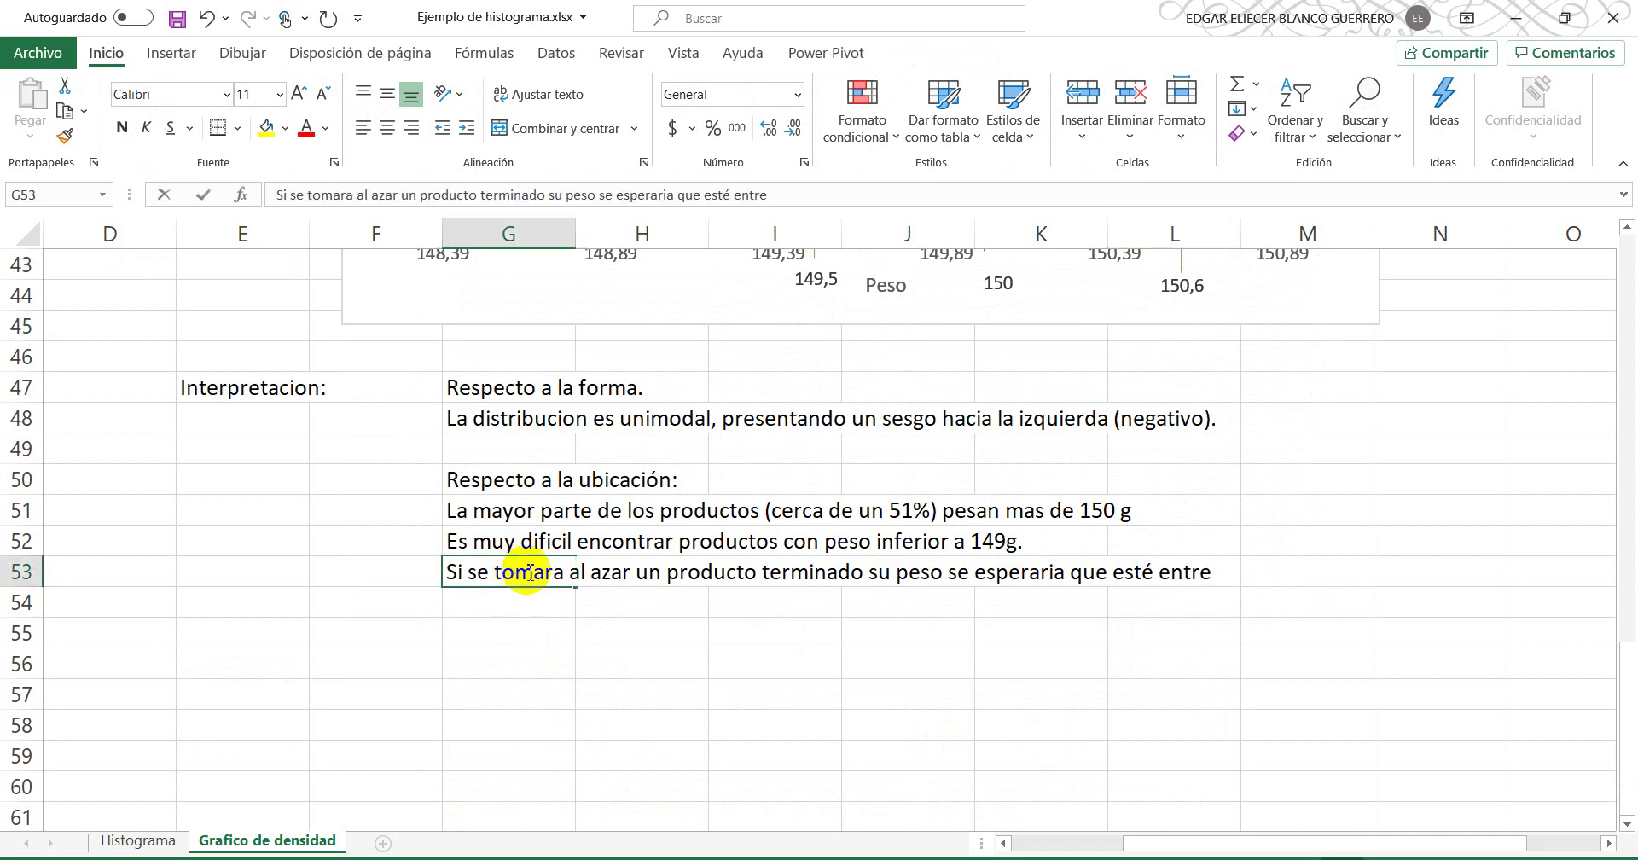
pyautogui.doubleClick(536, 570)
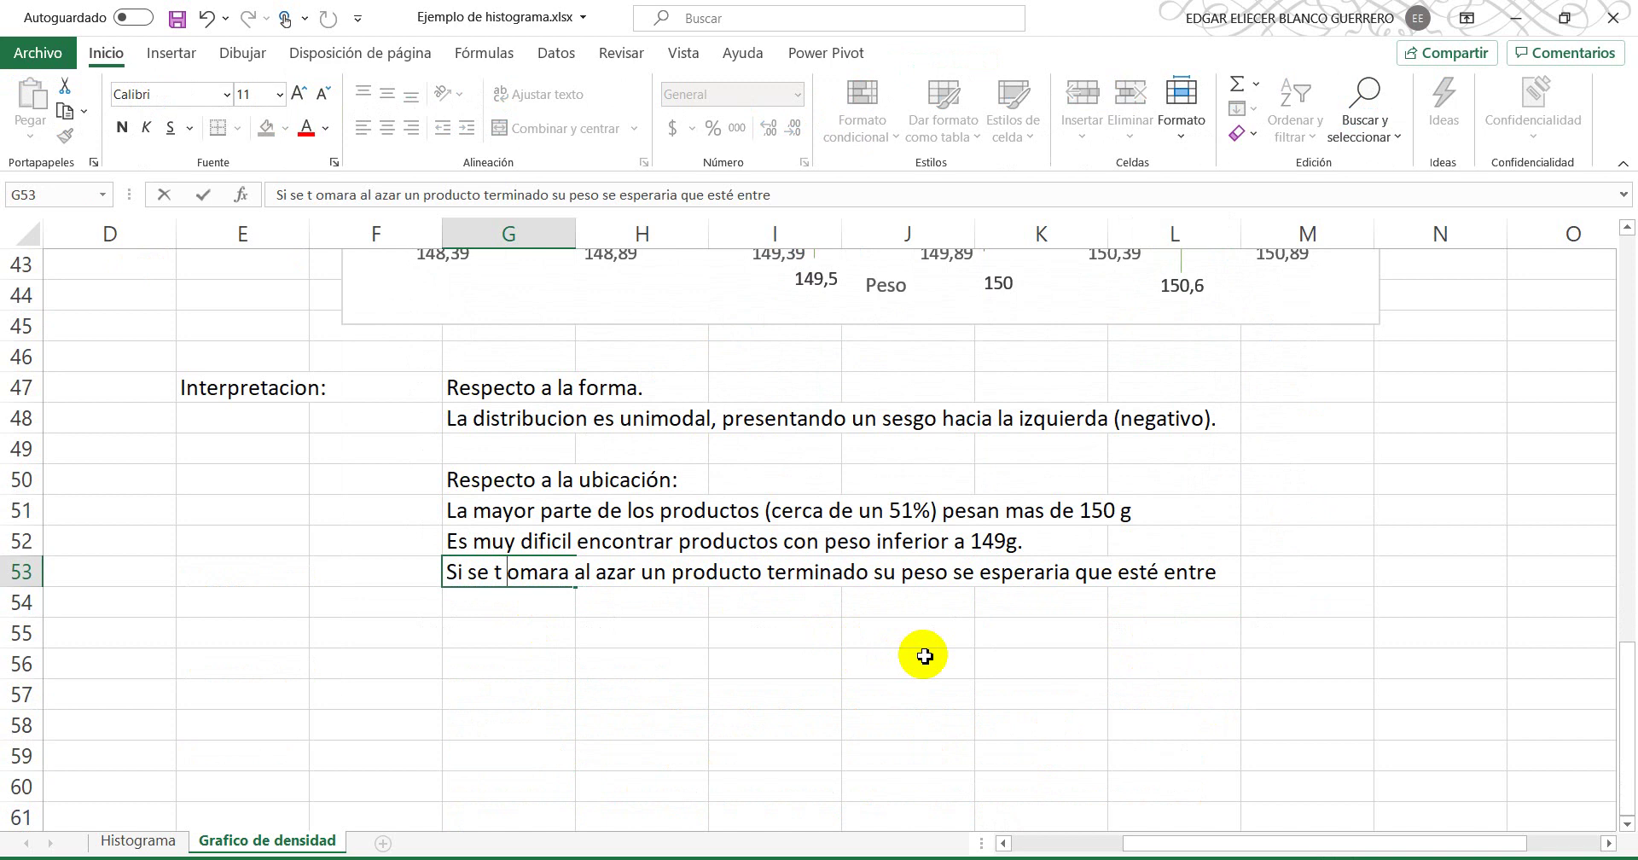
pyautogui.press('BackSpace')
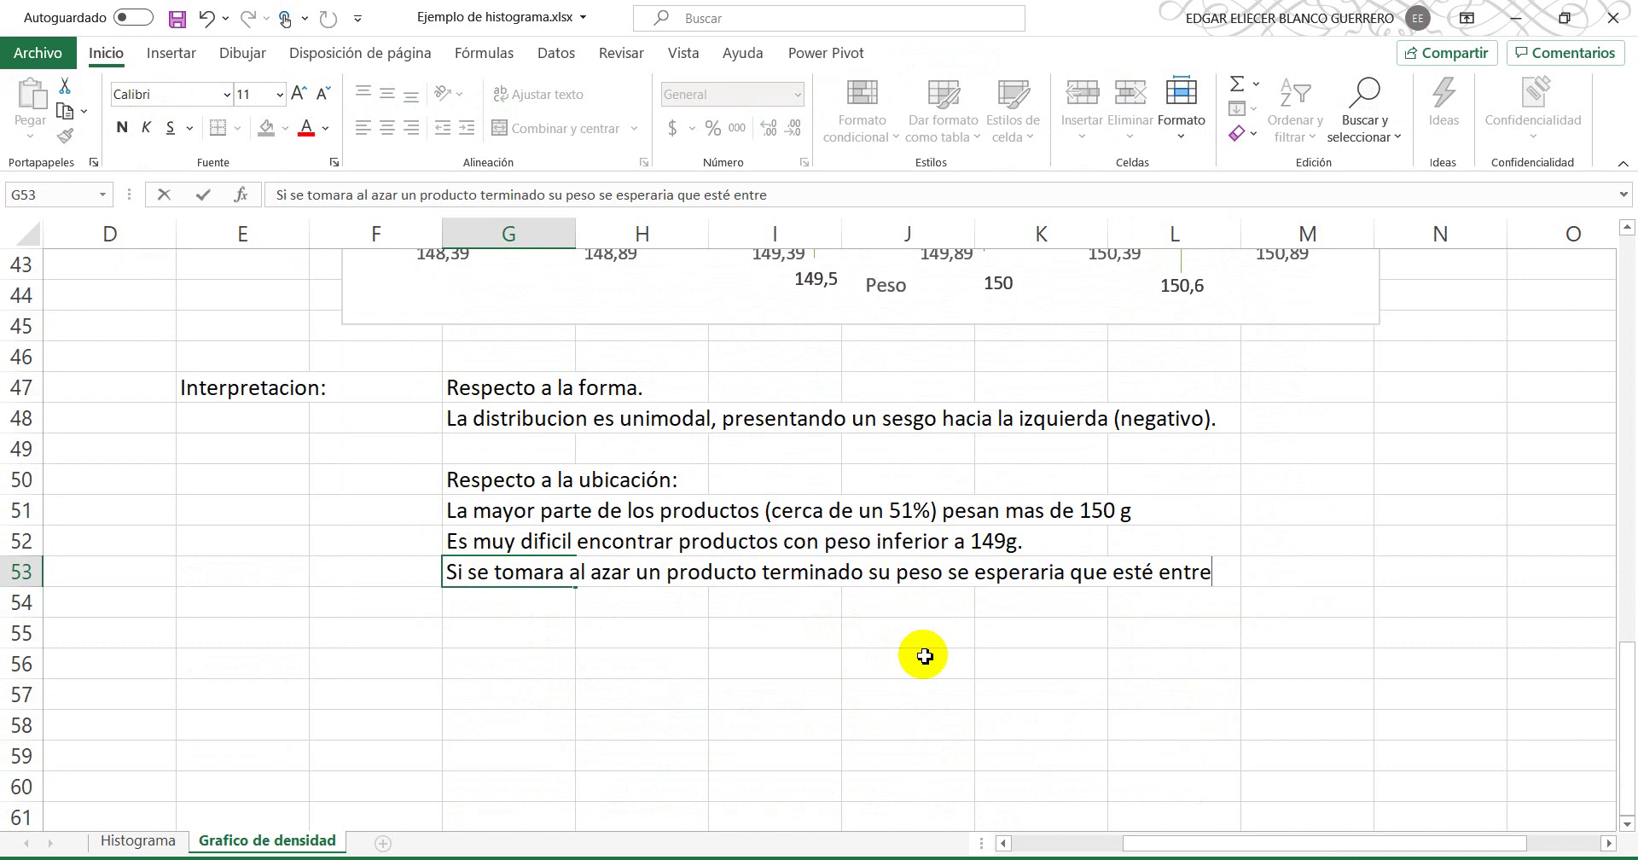
pyautogui.scroll(1, 924, 655)
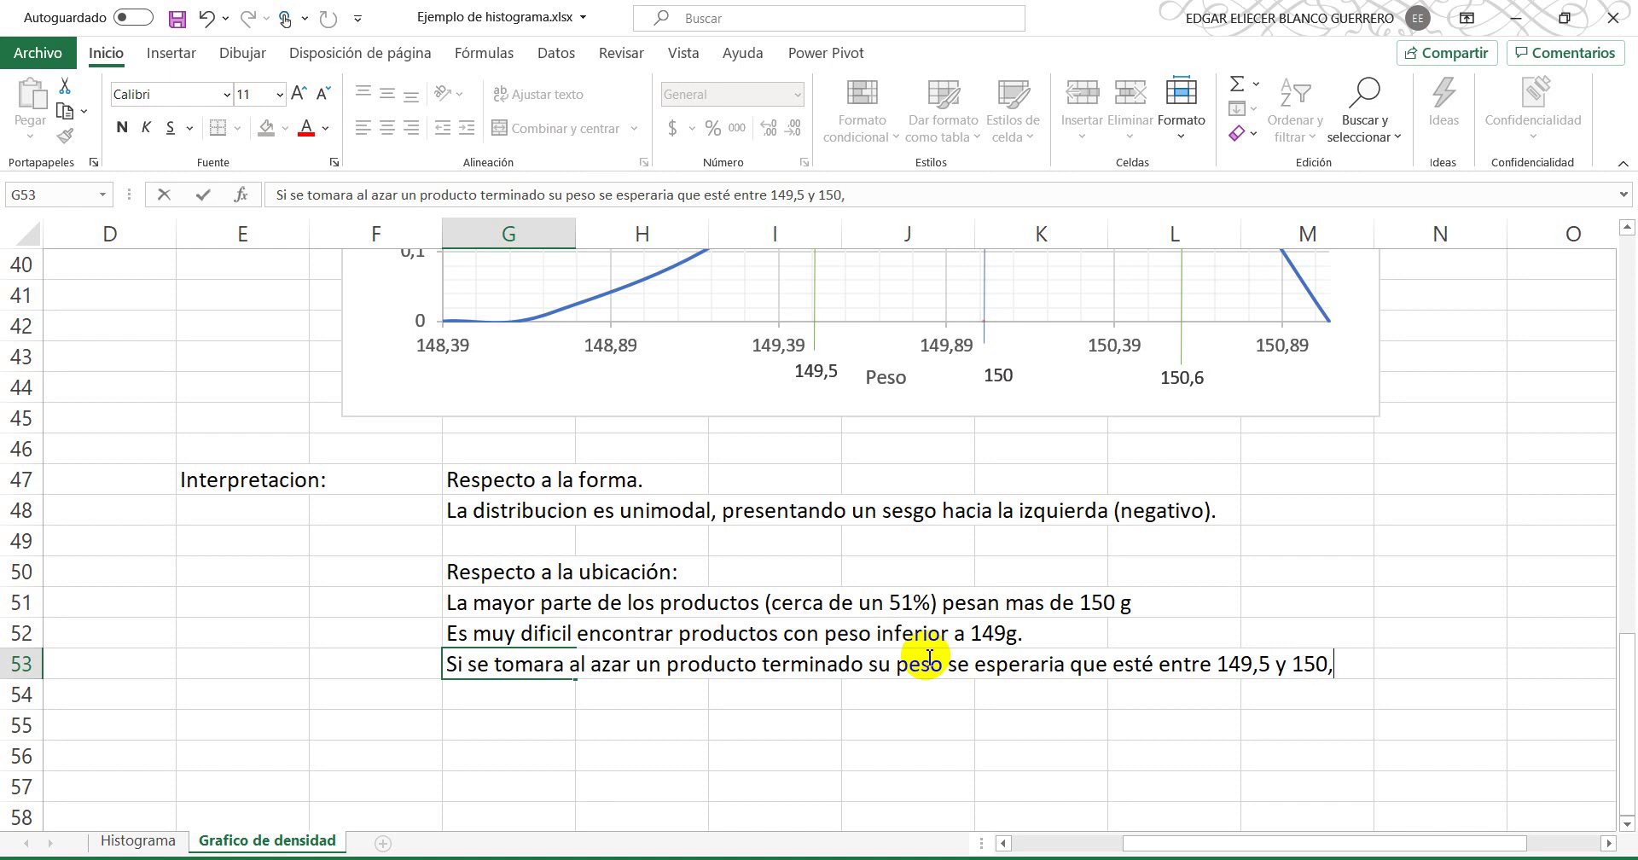
pyautogui.click(478, 723)
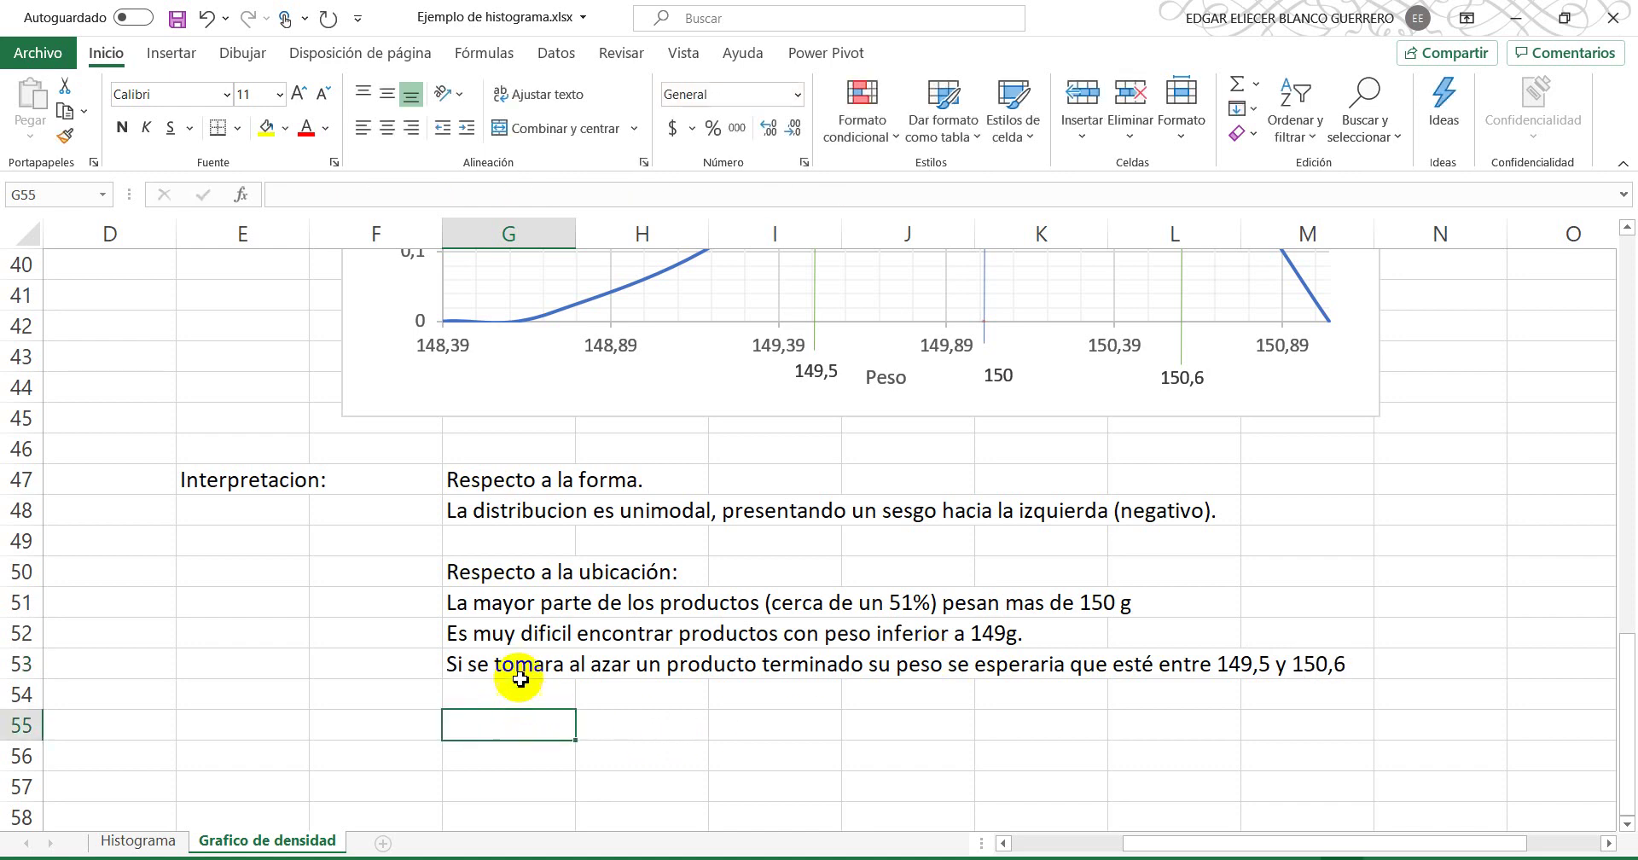
# Step: Examine the labelled density chart and the problem statement in cell A1 for the target weight and its tolerance
pyautogui.click(508, 689)
pyautogui.scroll(4, 510, 693)
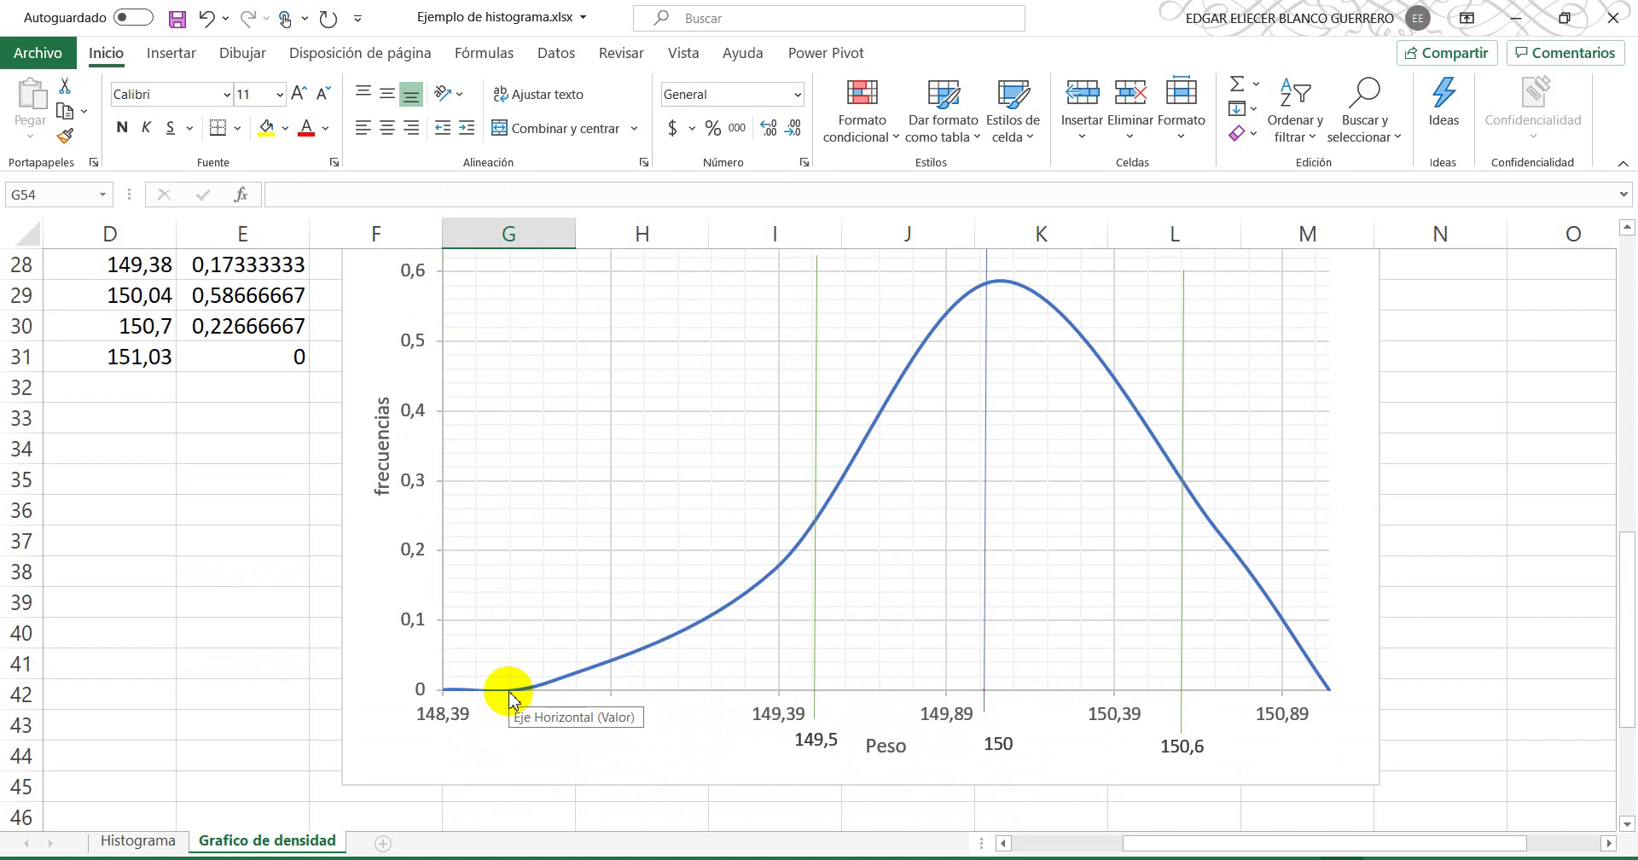
pyautogui.scroll(3, 509, 686)
pyautogui.scroll(-3, 509, 687)
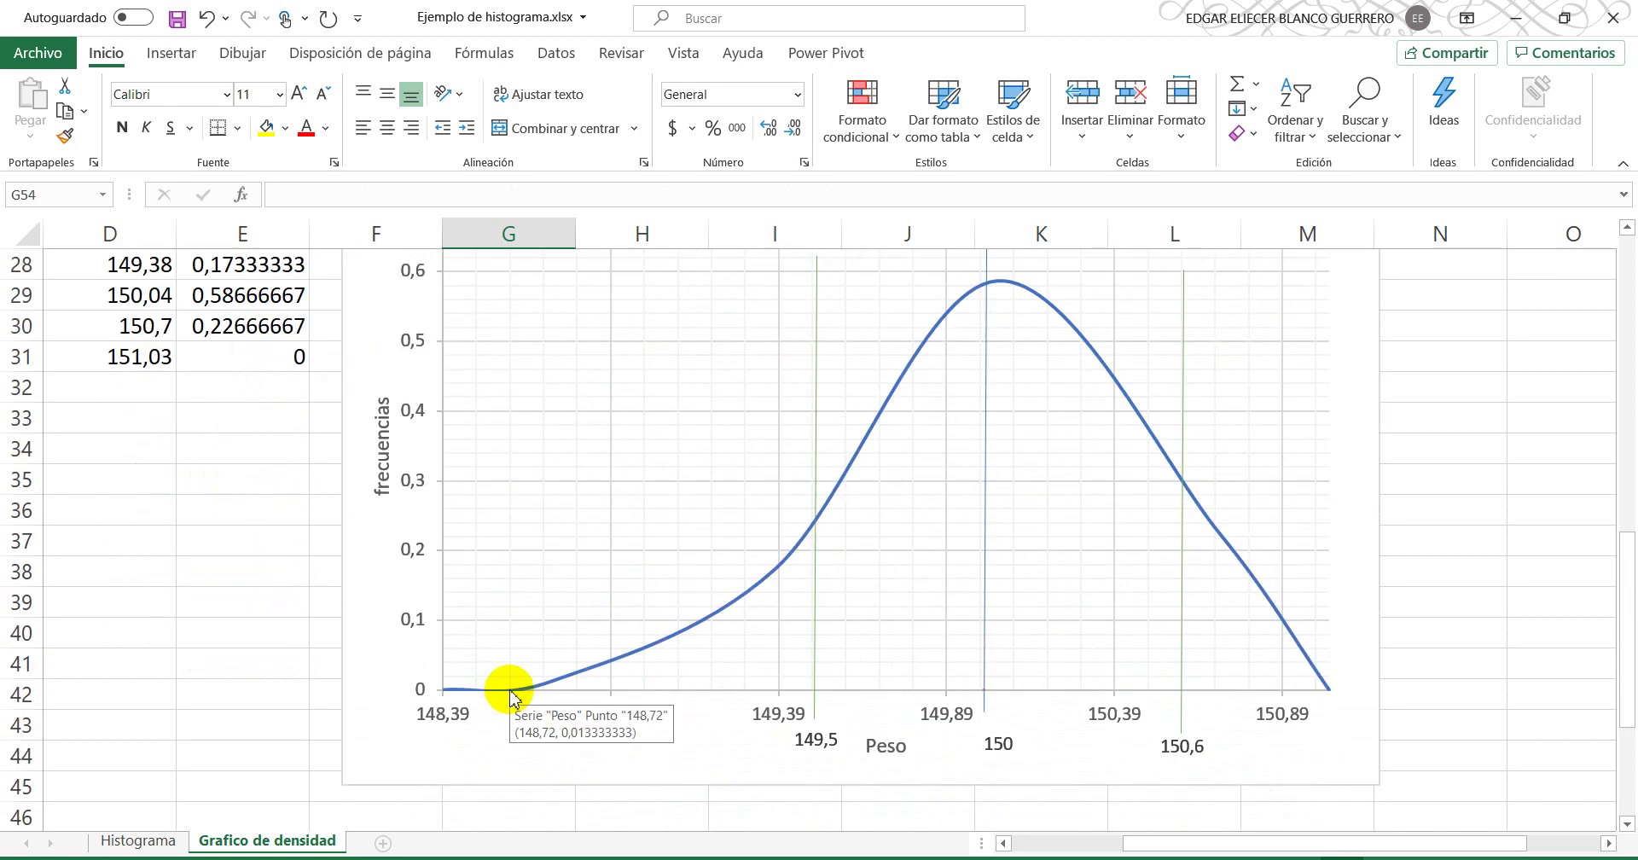
pyautogui.scroll(2, 509, 687)
pyautogui.scroll(-5, 510, 687)
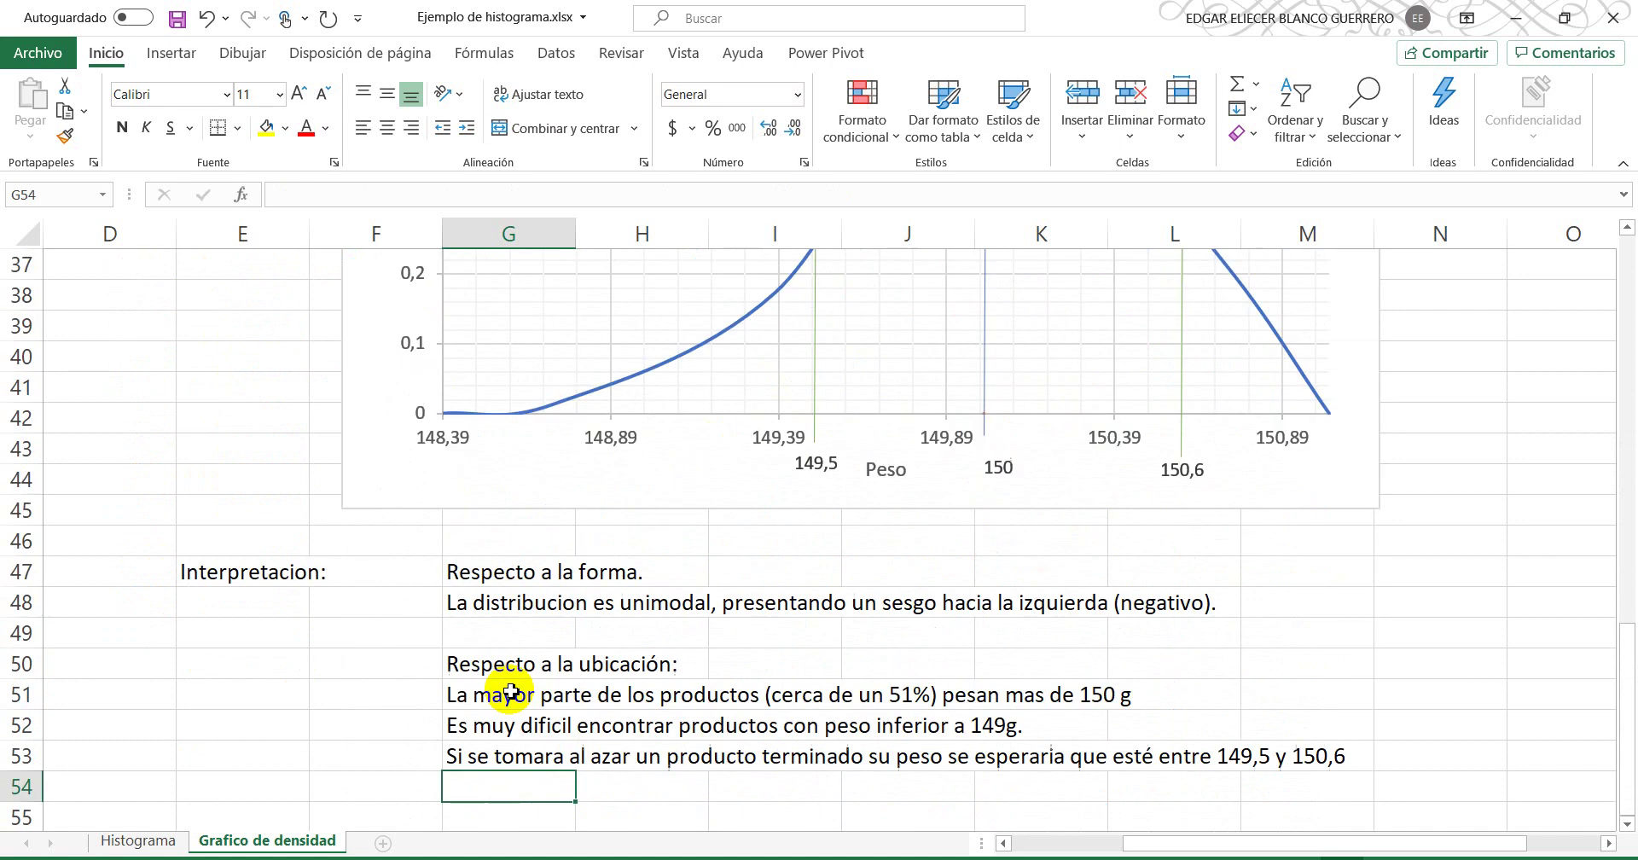
pyautogui.scroll(12, 509, 692)
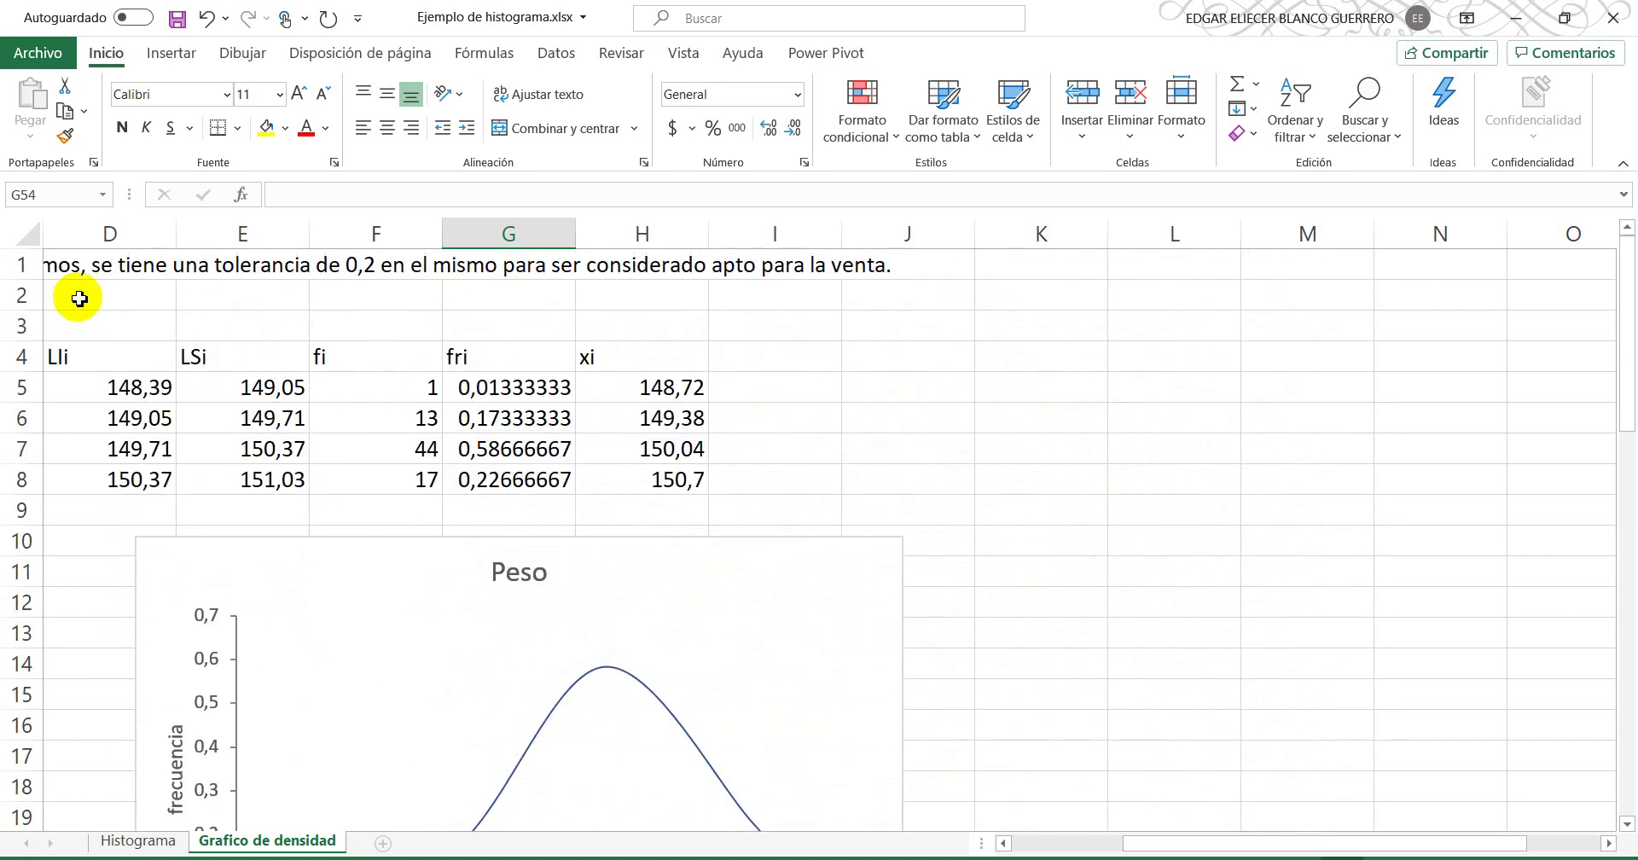
pyautogui.click(80, 290)
pyautogui.press('Home')
pyautogui.press('Up')
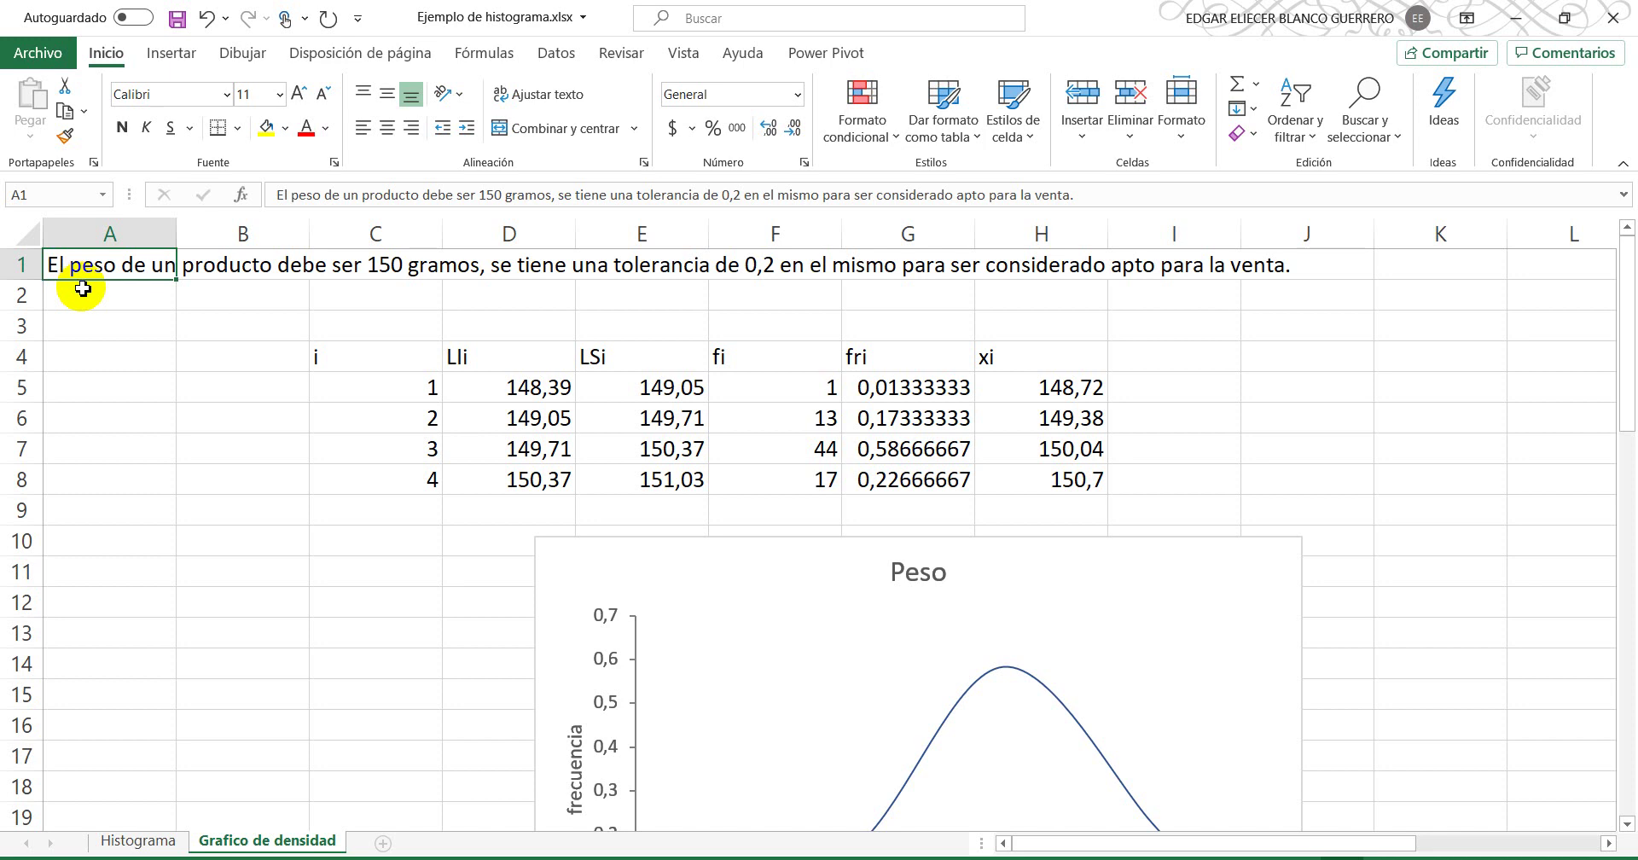
pyautogui.click(742, 265)
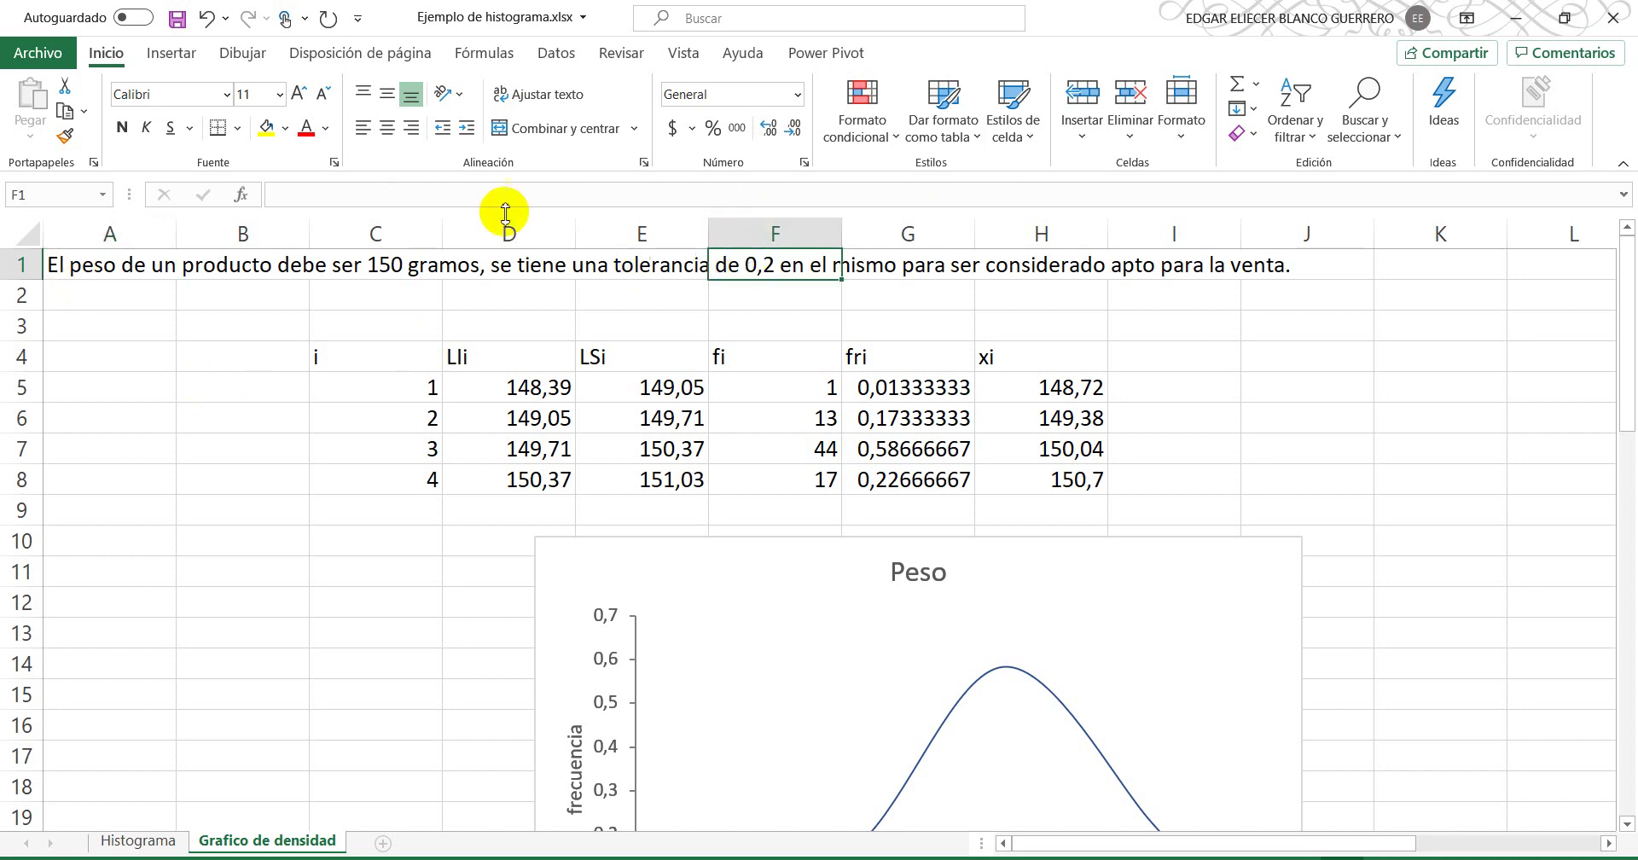
pyautogui.click(333, 296)
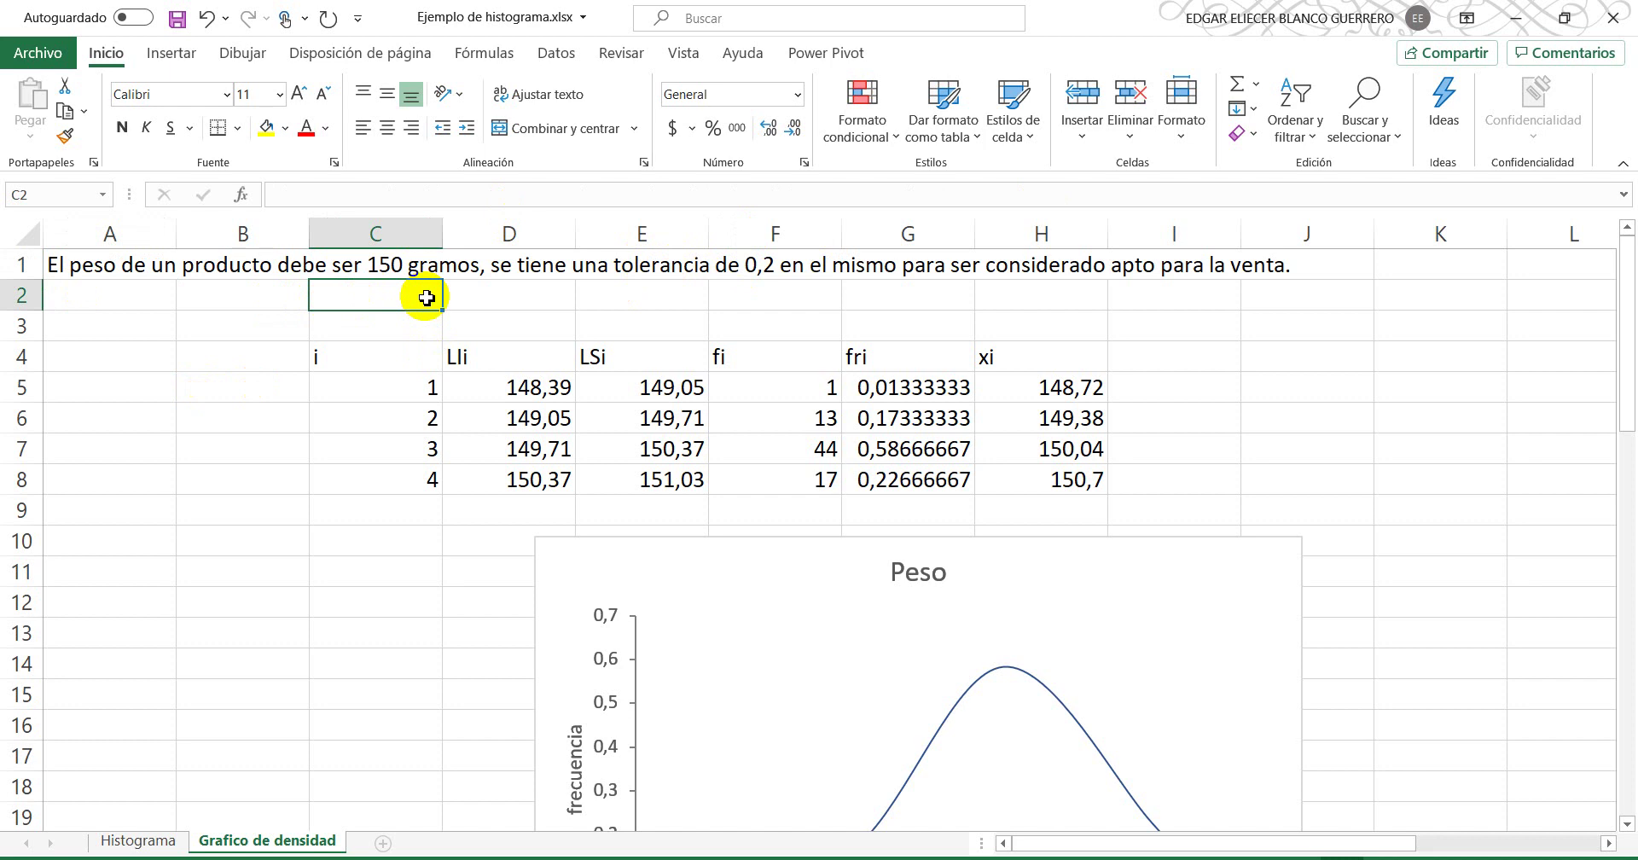
# Step: Place a copy of the lower green line on the density chart at about 149,8 on the weight axis
pyautogui.scroll(-11, 426, 297)
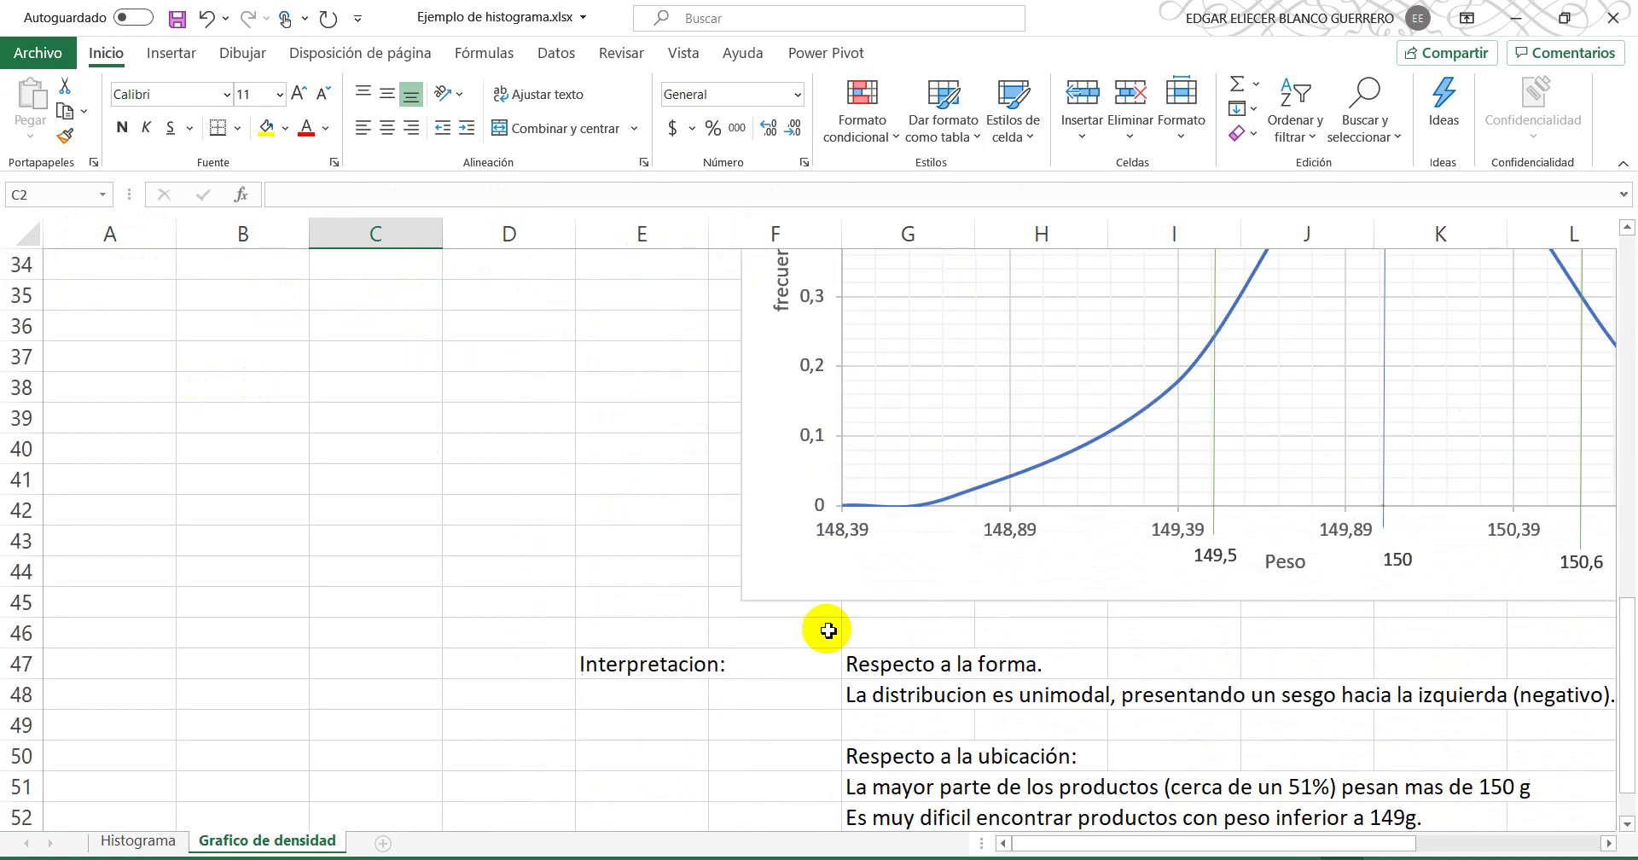
pyautogui.moveTo(1054, 842); pyautogui.dragTo(1239, 847)
pyautogui.scroll(1, 700, 503)
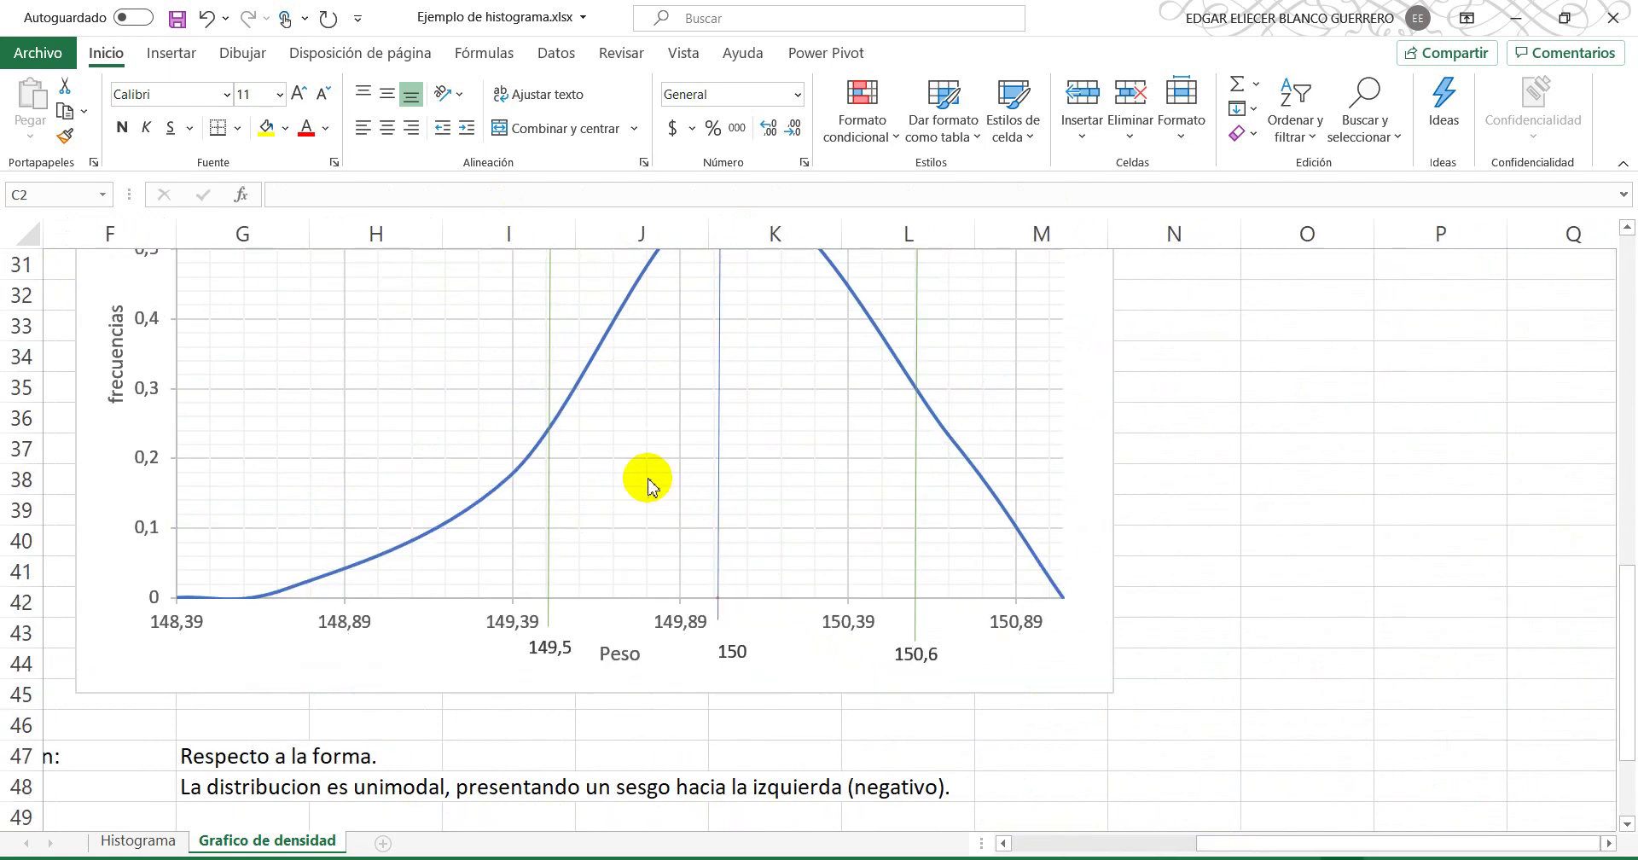
pyautogui.click(556, 476)
pyautogui.moveTo(556, 476); pyautogui.dragTo(661, 486)
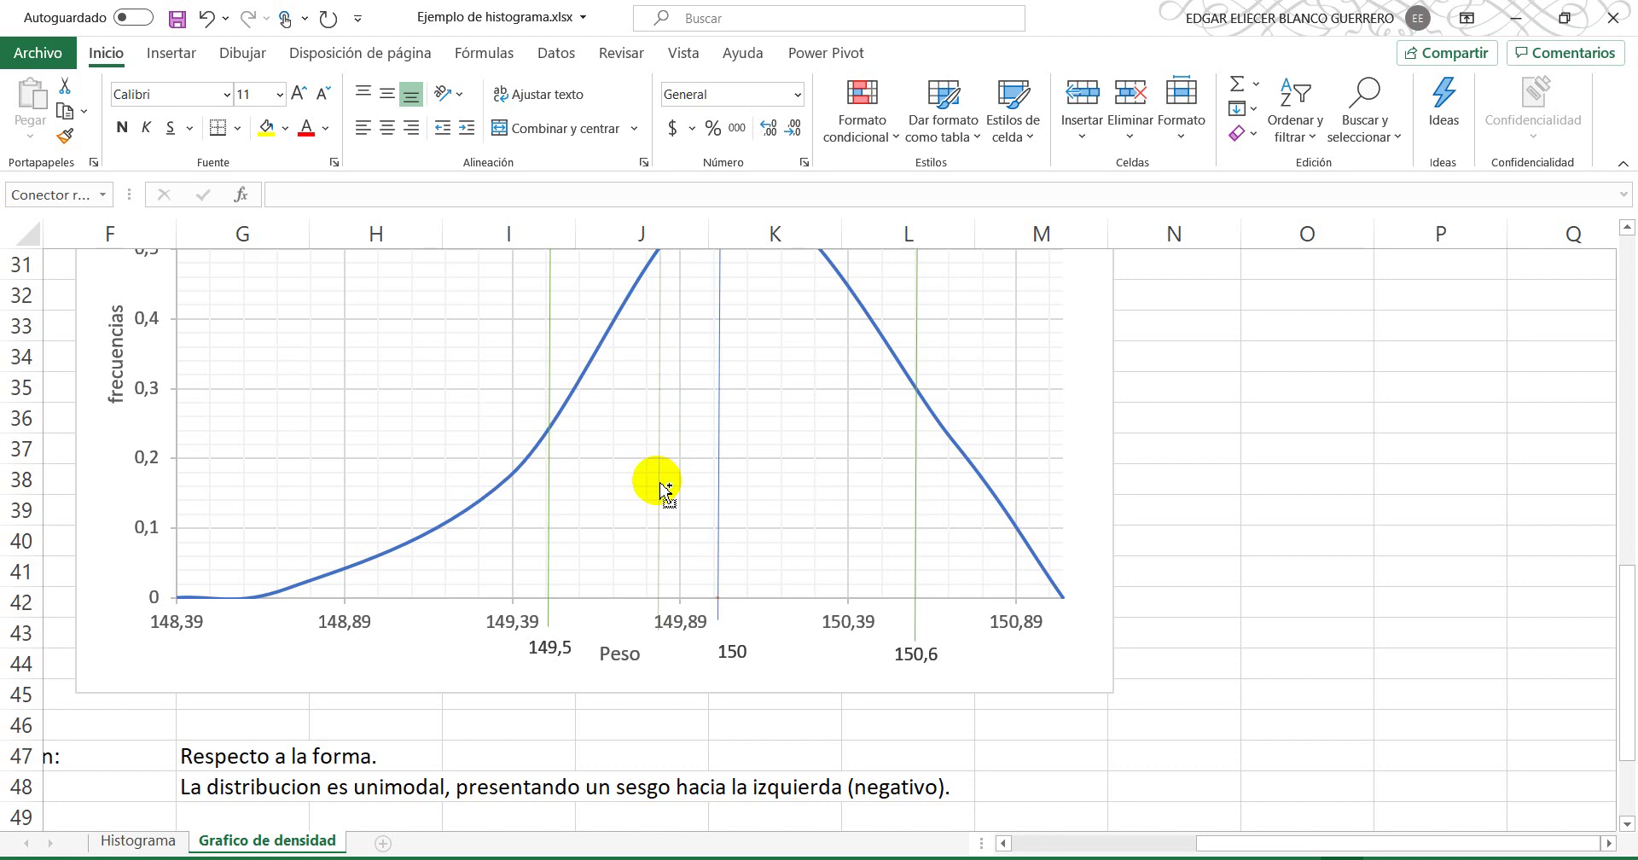
pyautogui.moveTo(663, 488); pyautogui.dragTo(658, 490)
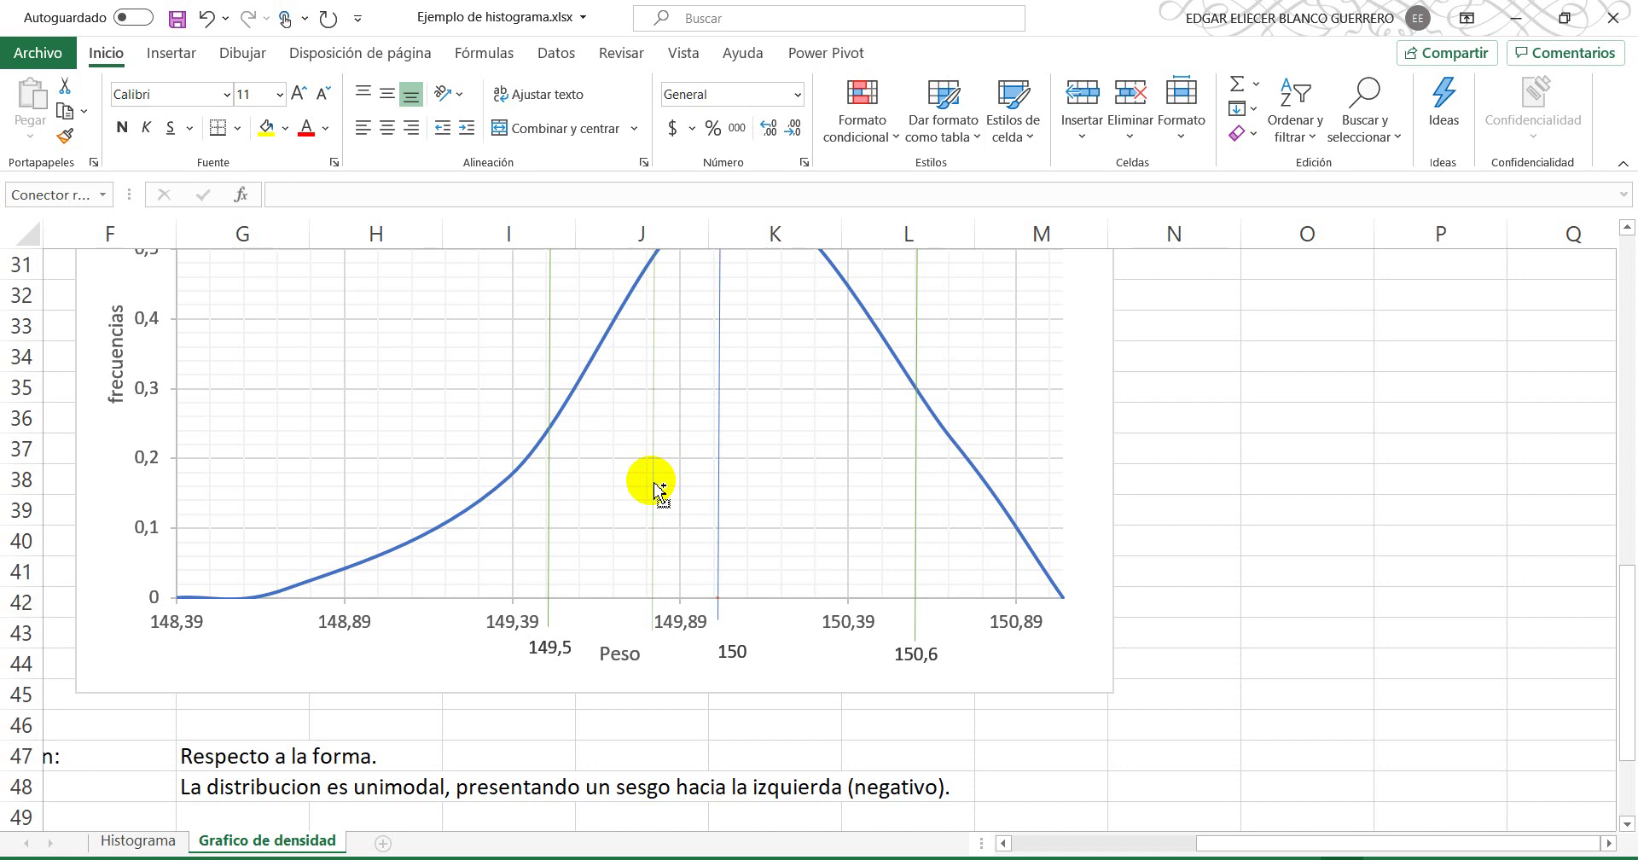
pyautogui.scroll(3, 667, 452)
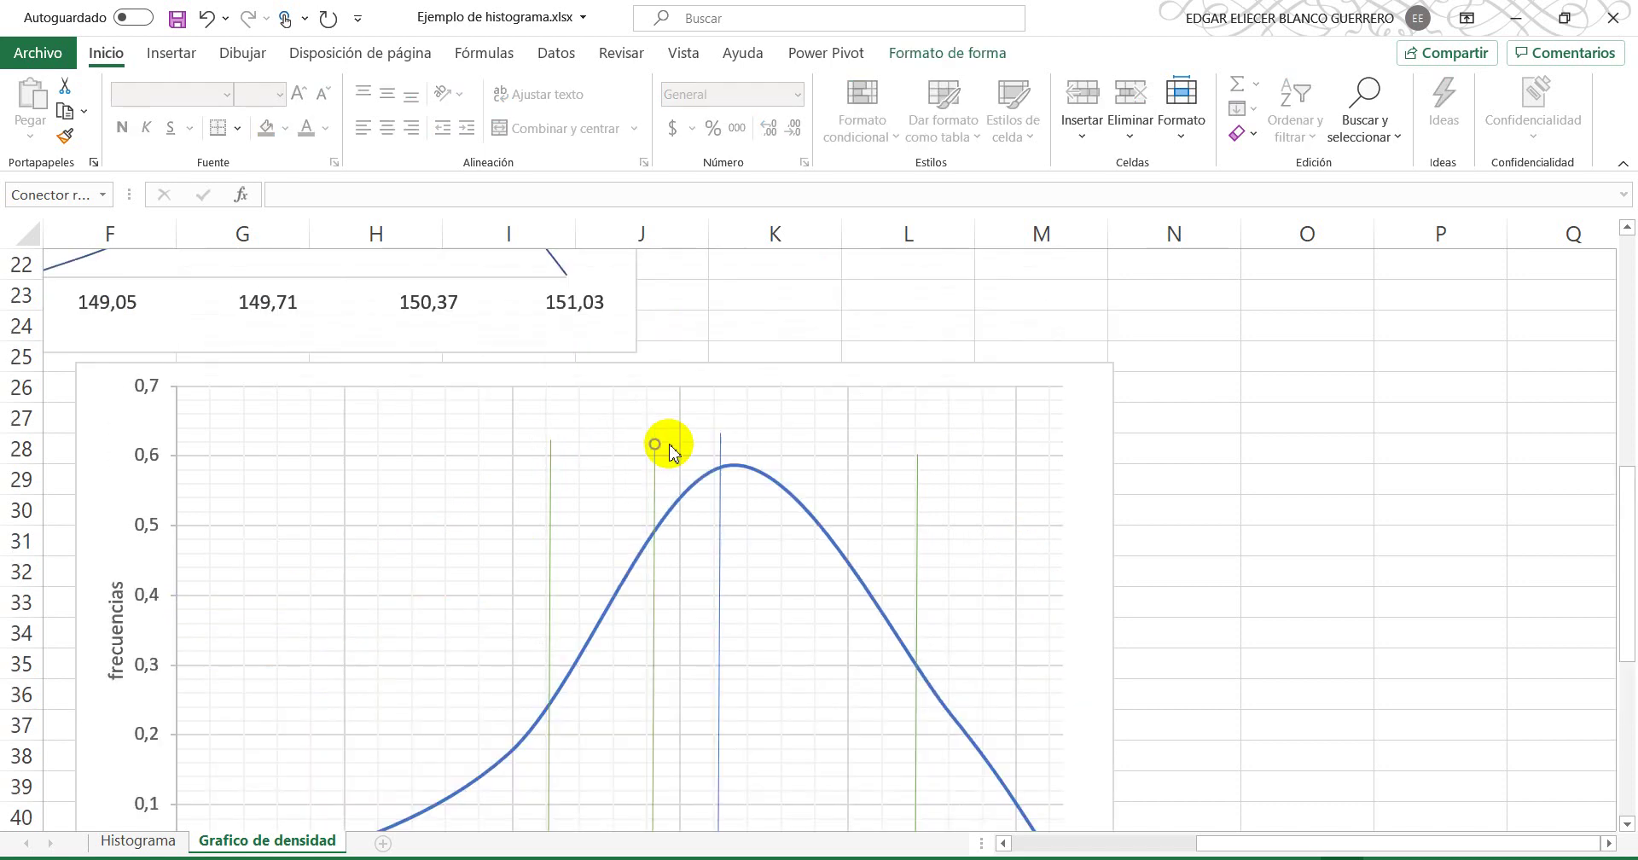
# Step: Apply the orange line style to the copied vertical line at about 149,8 on the density chart
pyautogui.scroll(-2, 665, 442)
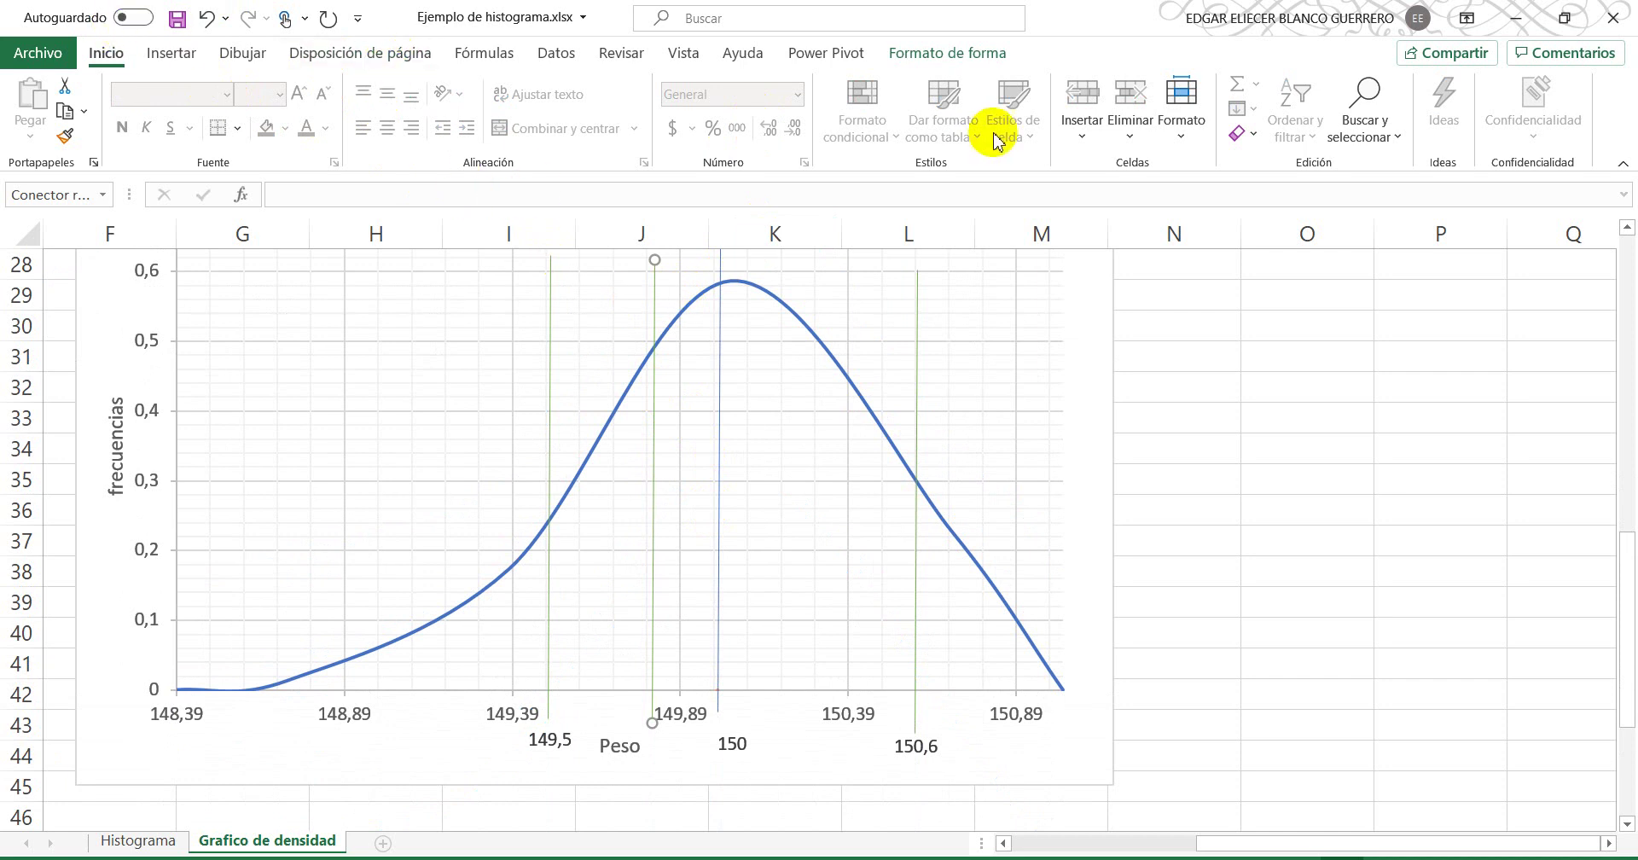
pyautogui.click(946, 53)
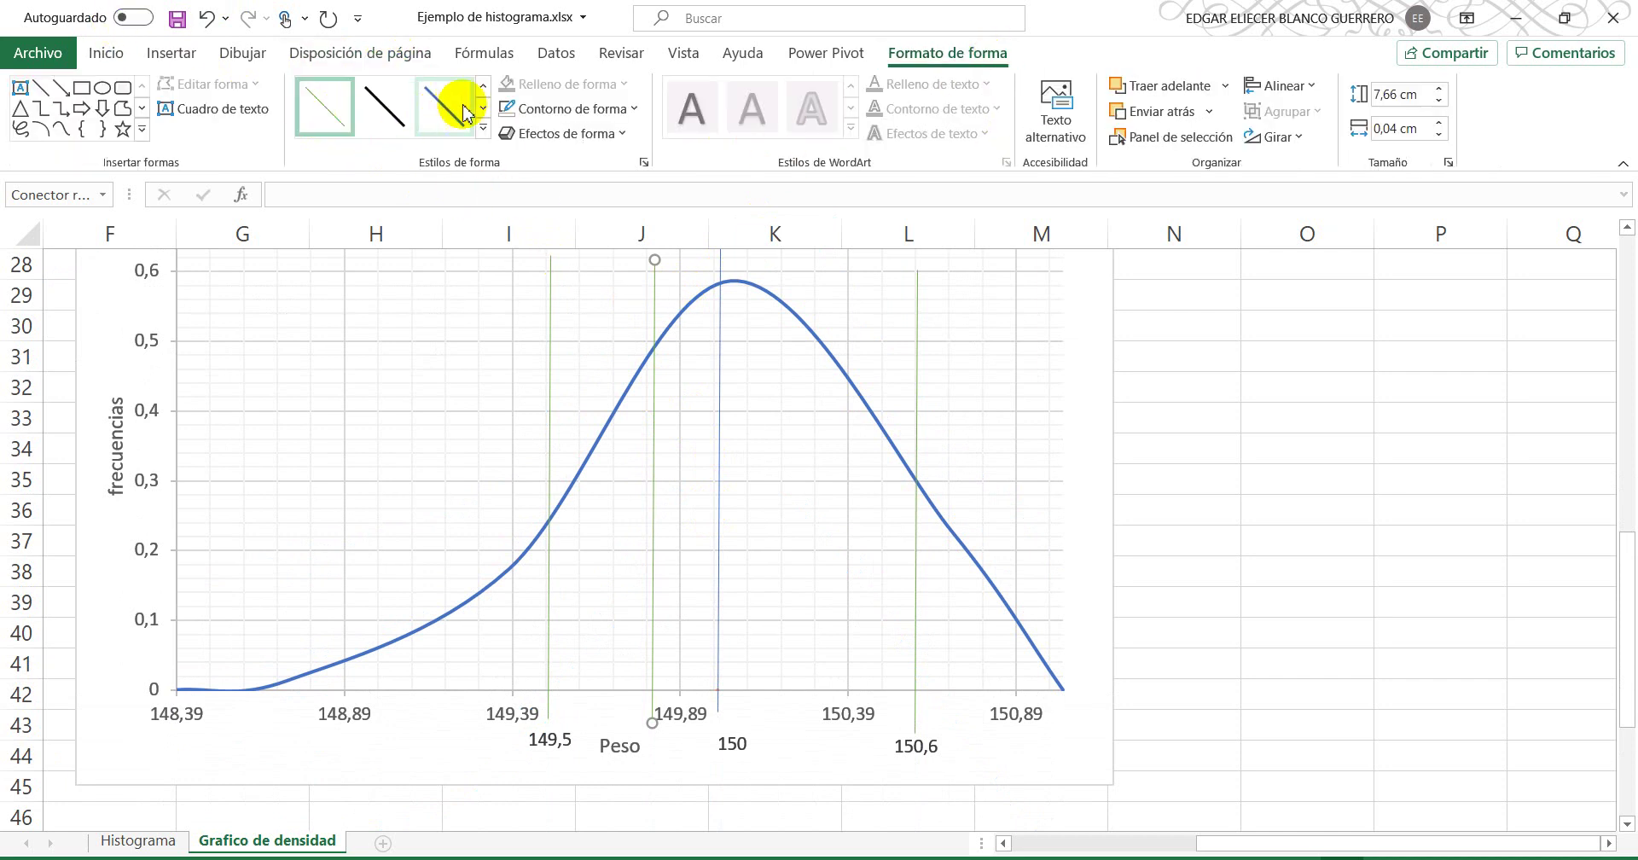
pyautogui.click(484, 108)
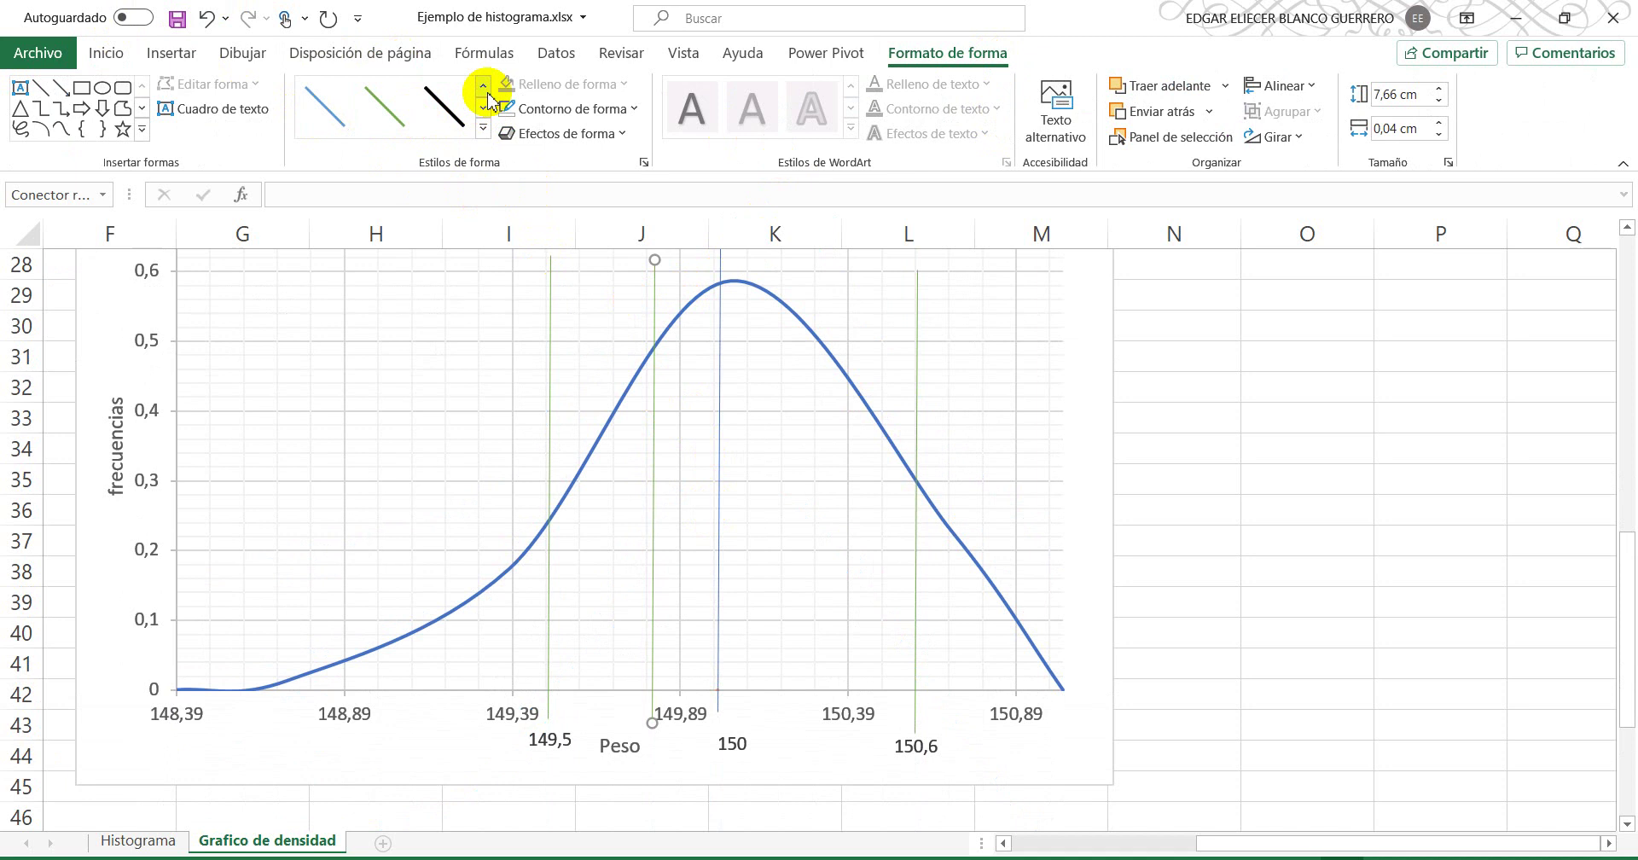
pyautogui.click(345, 120)
pyautogui.scroll(2, 849, 350)
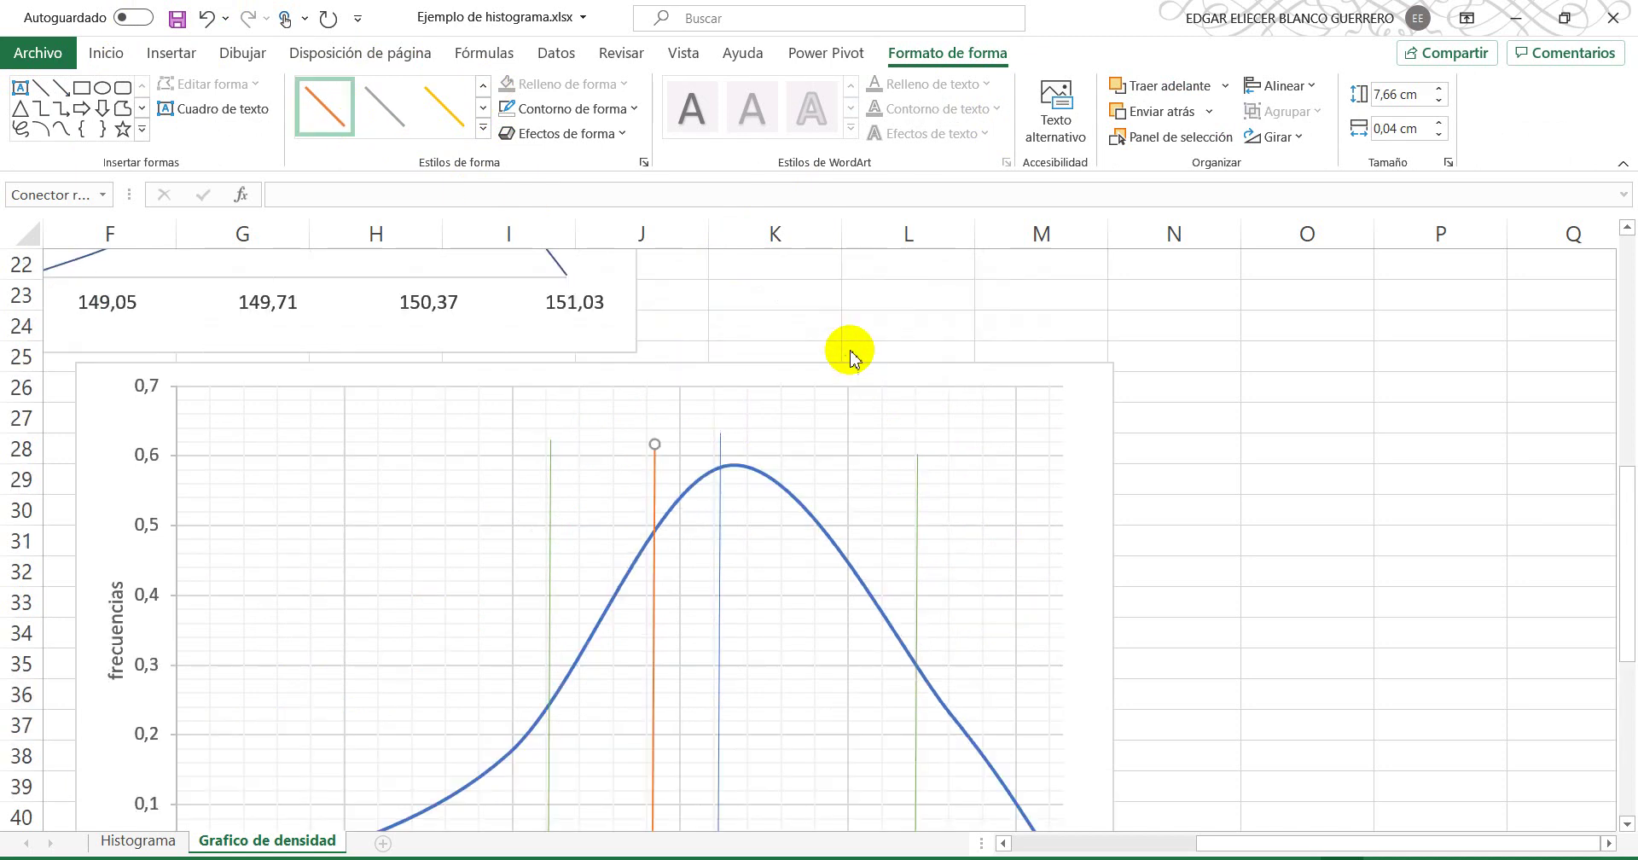
# Step: Place a copy of the orange line at about 150,2 on the density chart's weight axis
pyautogui.scroll(-3, 848, 350)
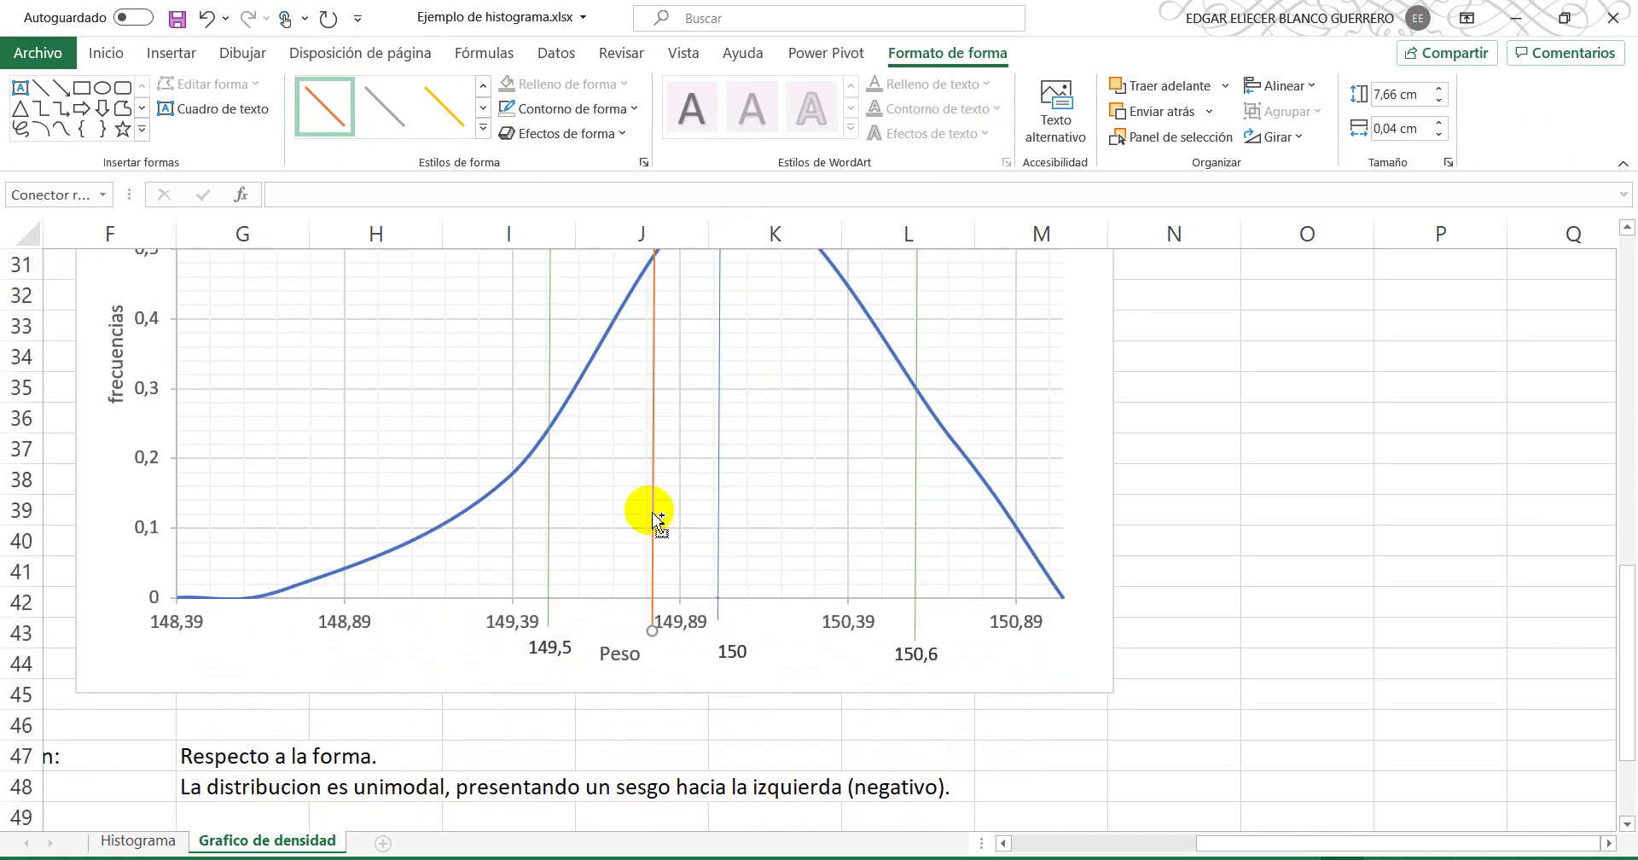
pyautogui.moveTo(659, 519); pyautogui.dragTo(783, 510)
pyautogui.scroll(2, 756, 504)
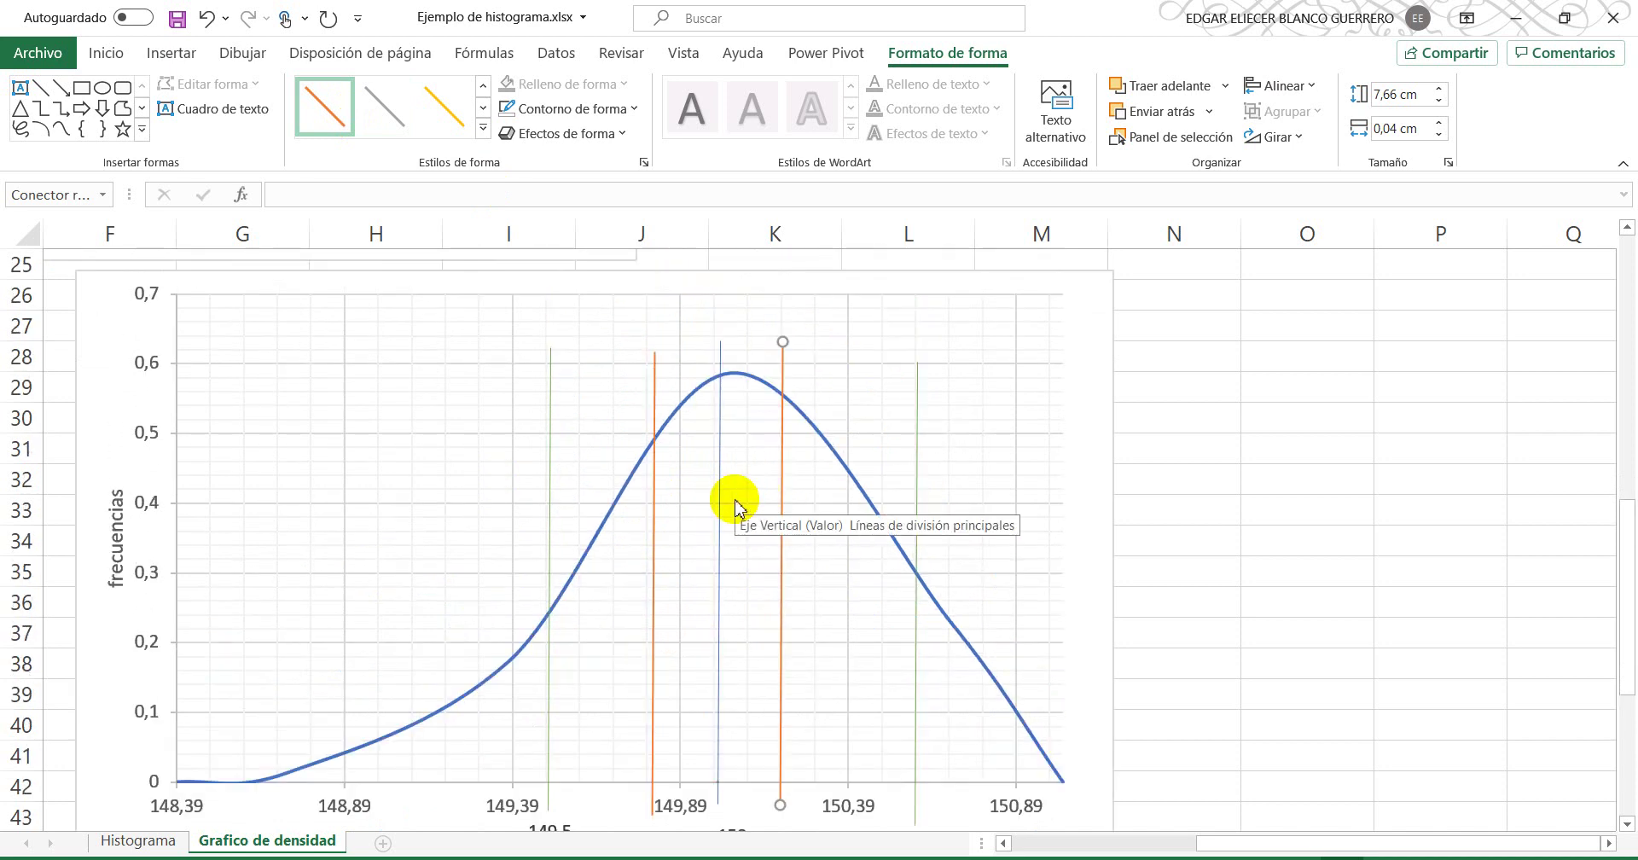
pyautogui.click(1214, 512)
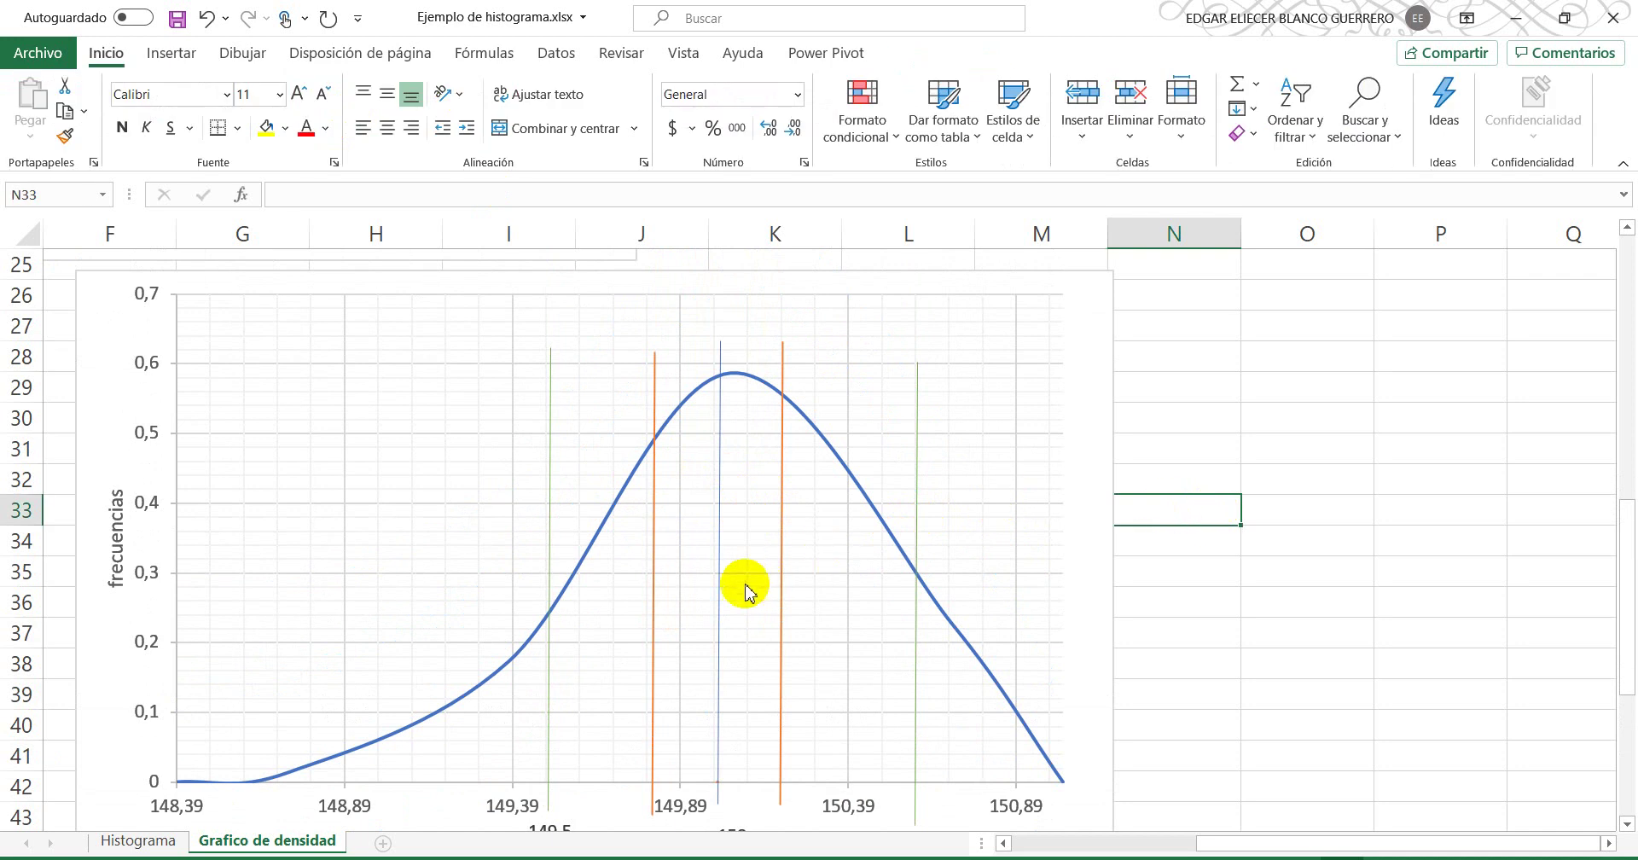
pyautogui.click(782, 596)
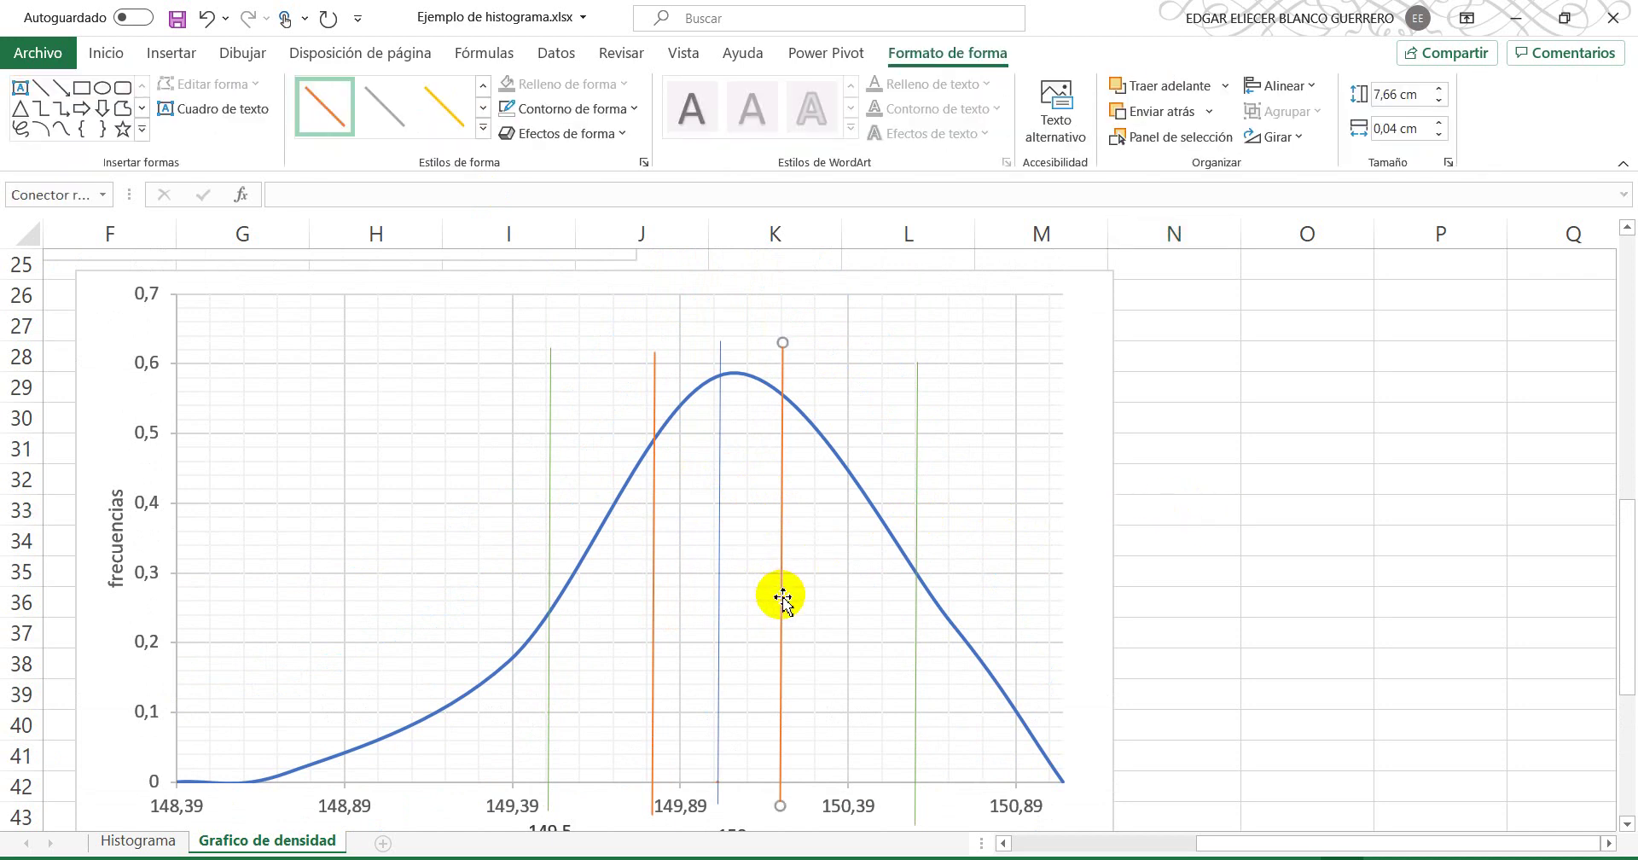
pyautogui.click(1384, 538)
# Step: Copy the 149,5 label to just above the lower orange line and change the copy's text to 149,8
pyautogui.scroll(-2, 781, 567)
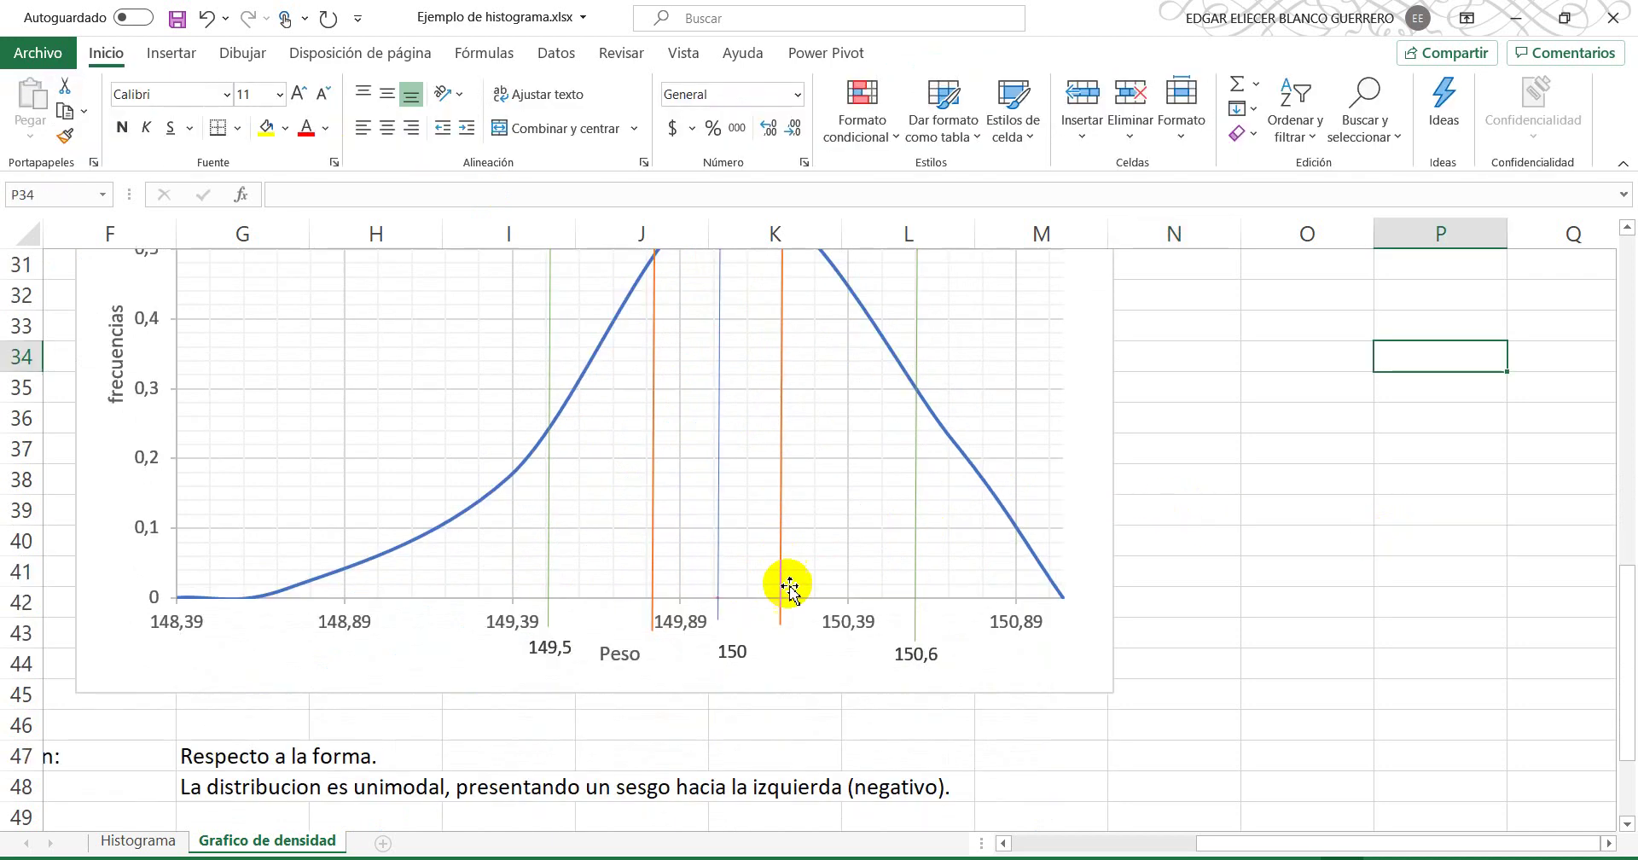
pyautogui.click(553, 650)
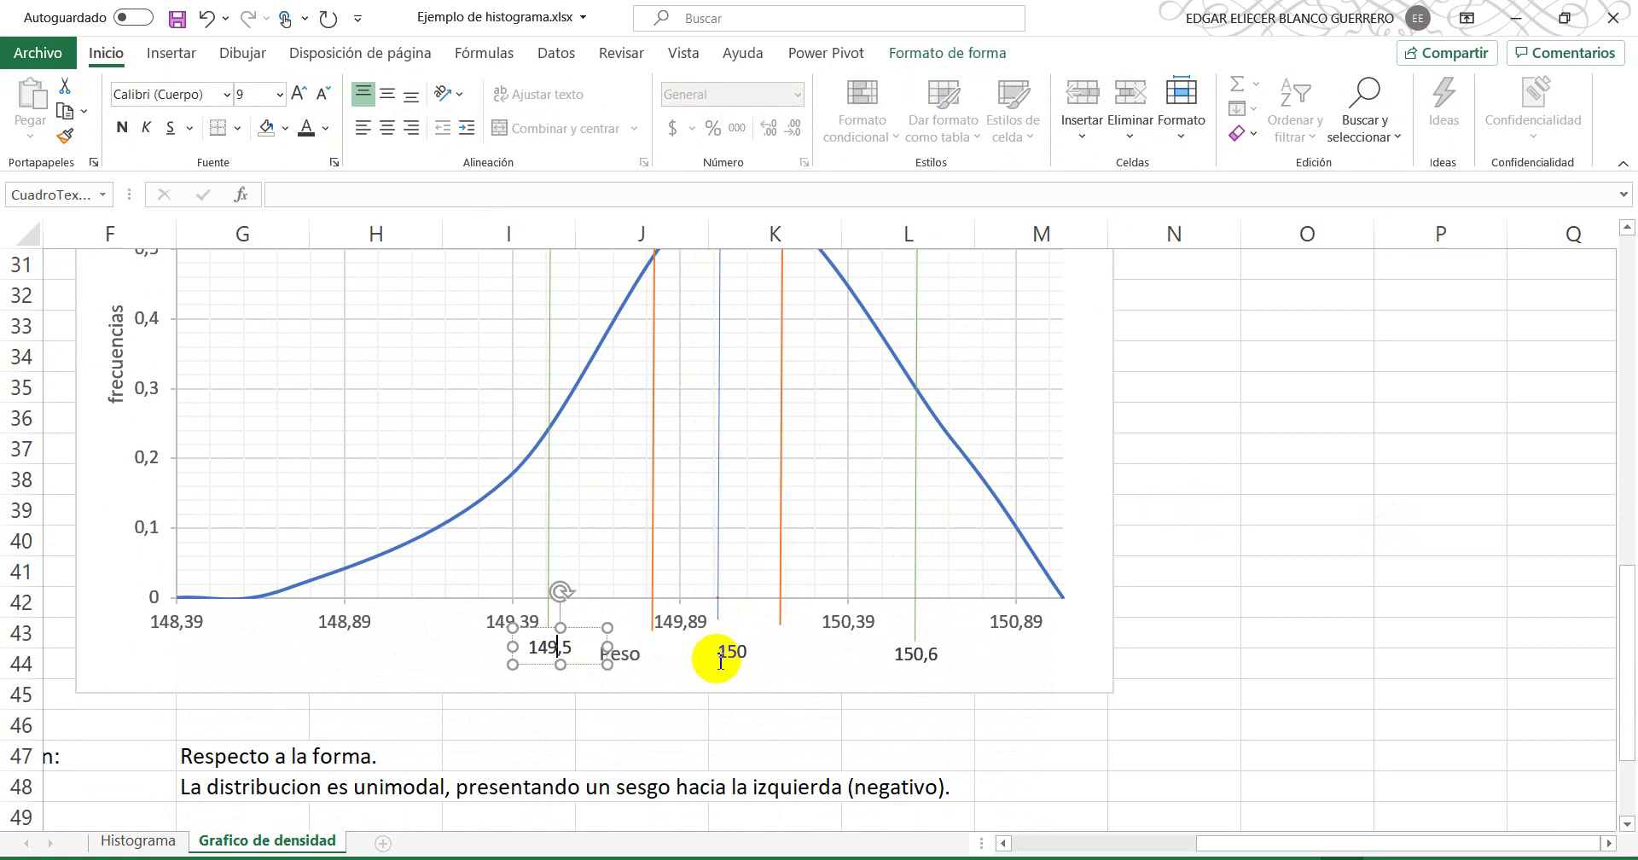
pyautogui.click(901, 655)
pyautogui.click(544, 645)
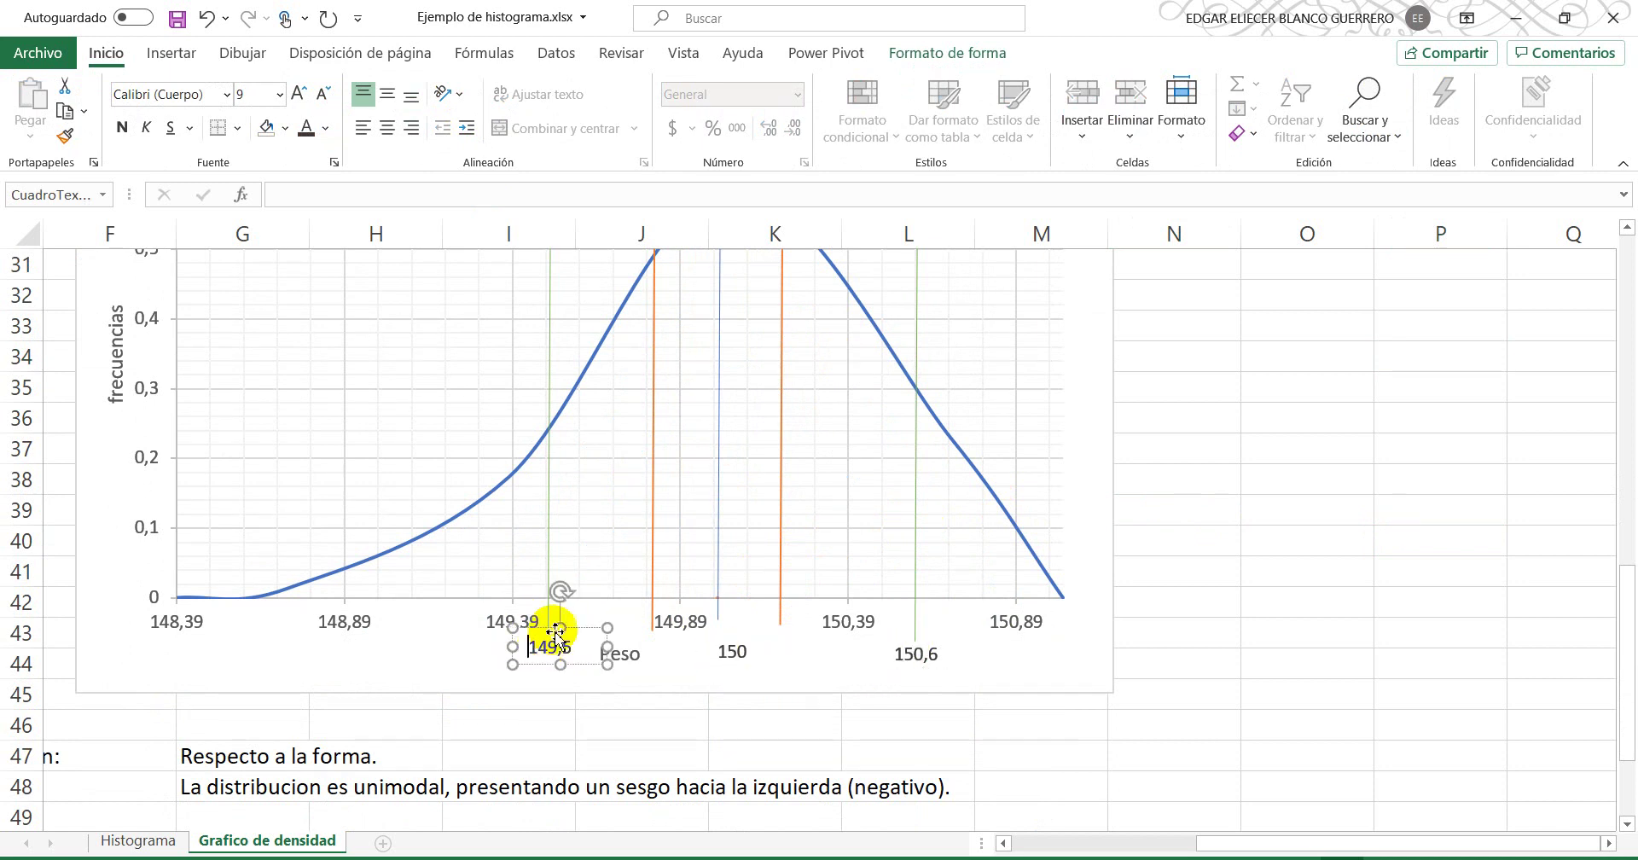
pyautogui.moveTo(578, 635); pyautogui.dragTo(640, 336)
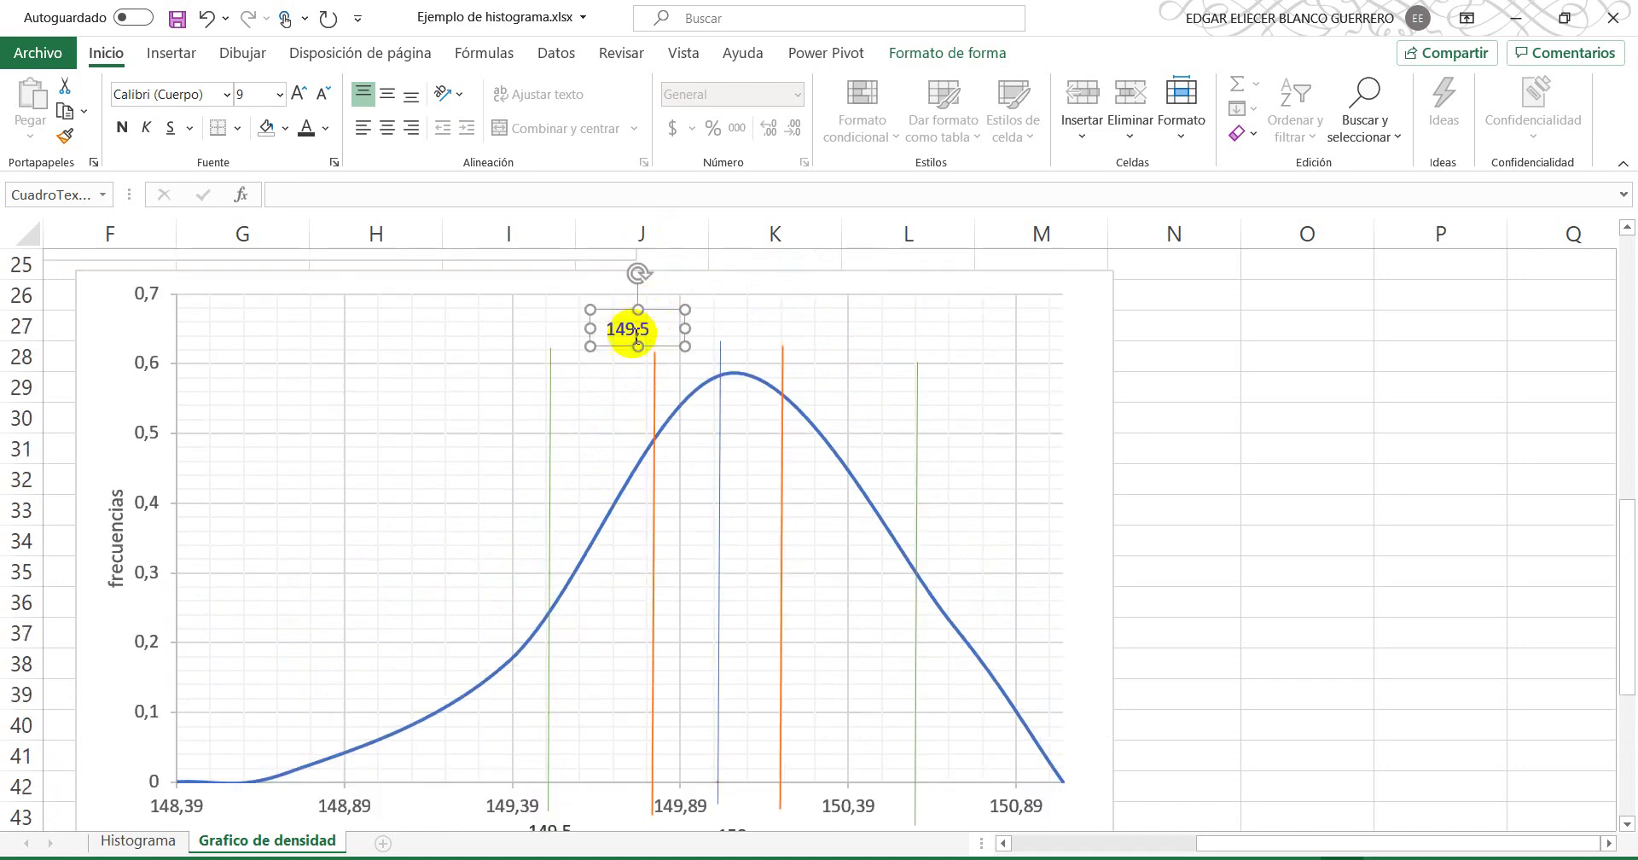
pyautogui.click(639, 331)
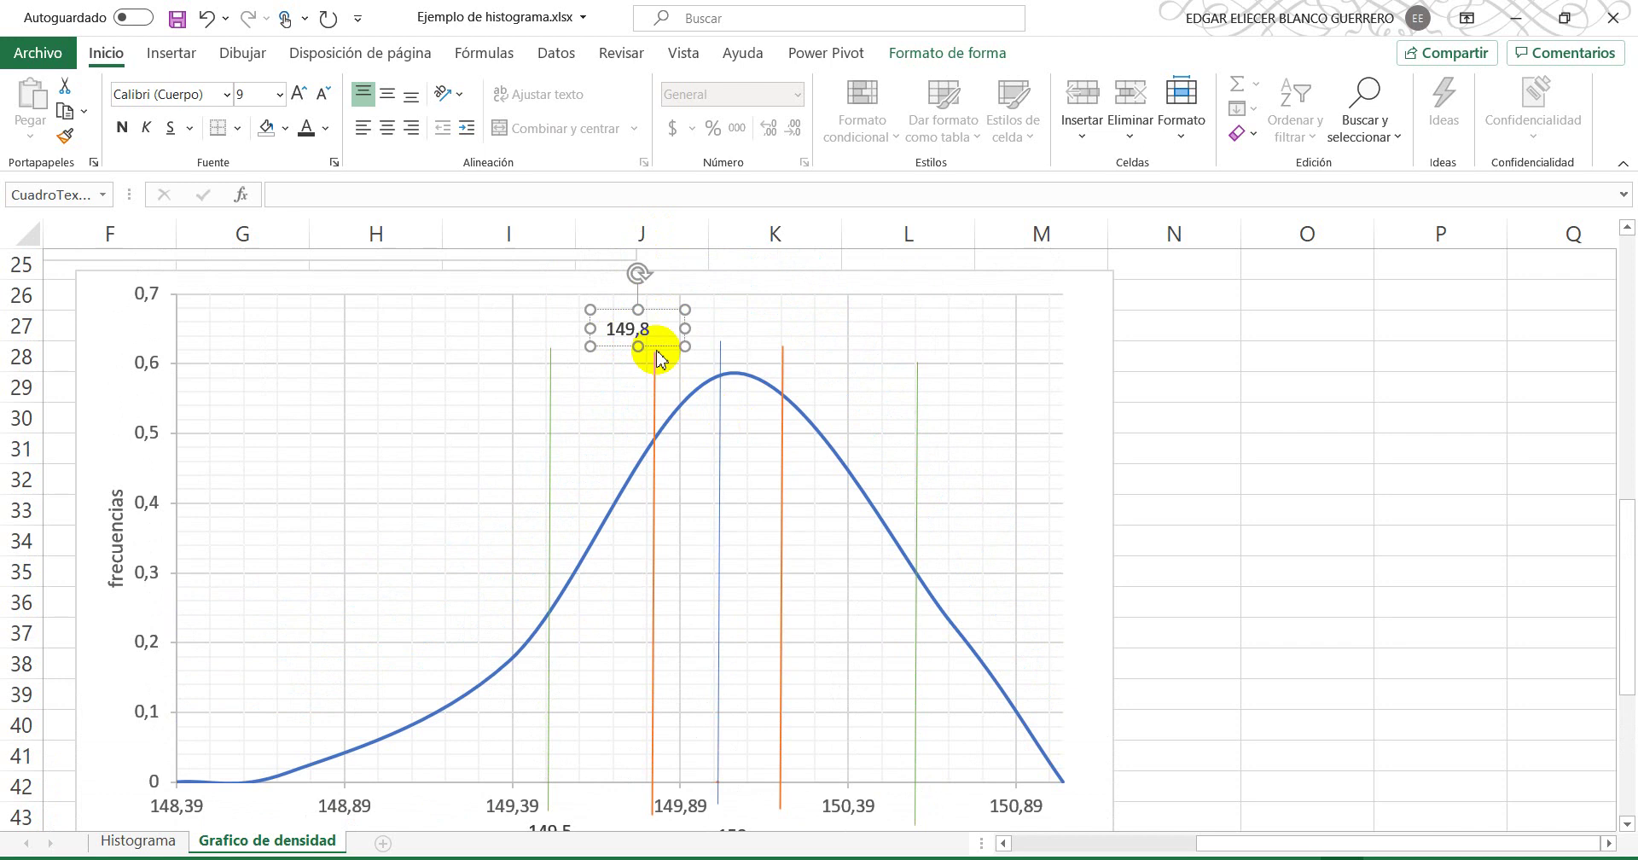
pyautogui.click(693, 321)
# Step: Copy the 149,8 label to just above the upper orange line and change the copy's text to 150,2
pyautogui.click(626, 330)
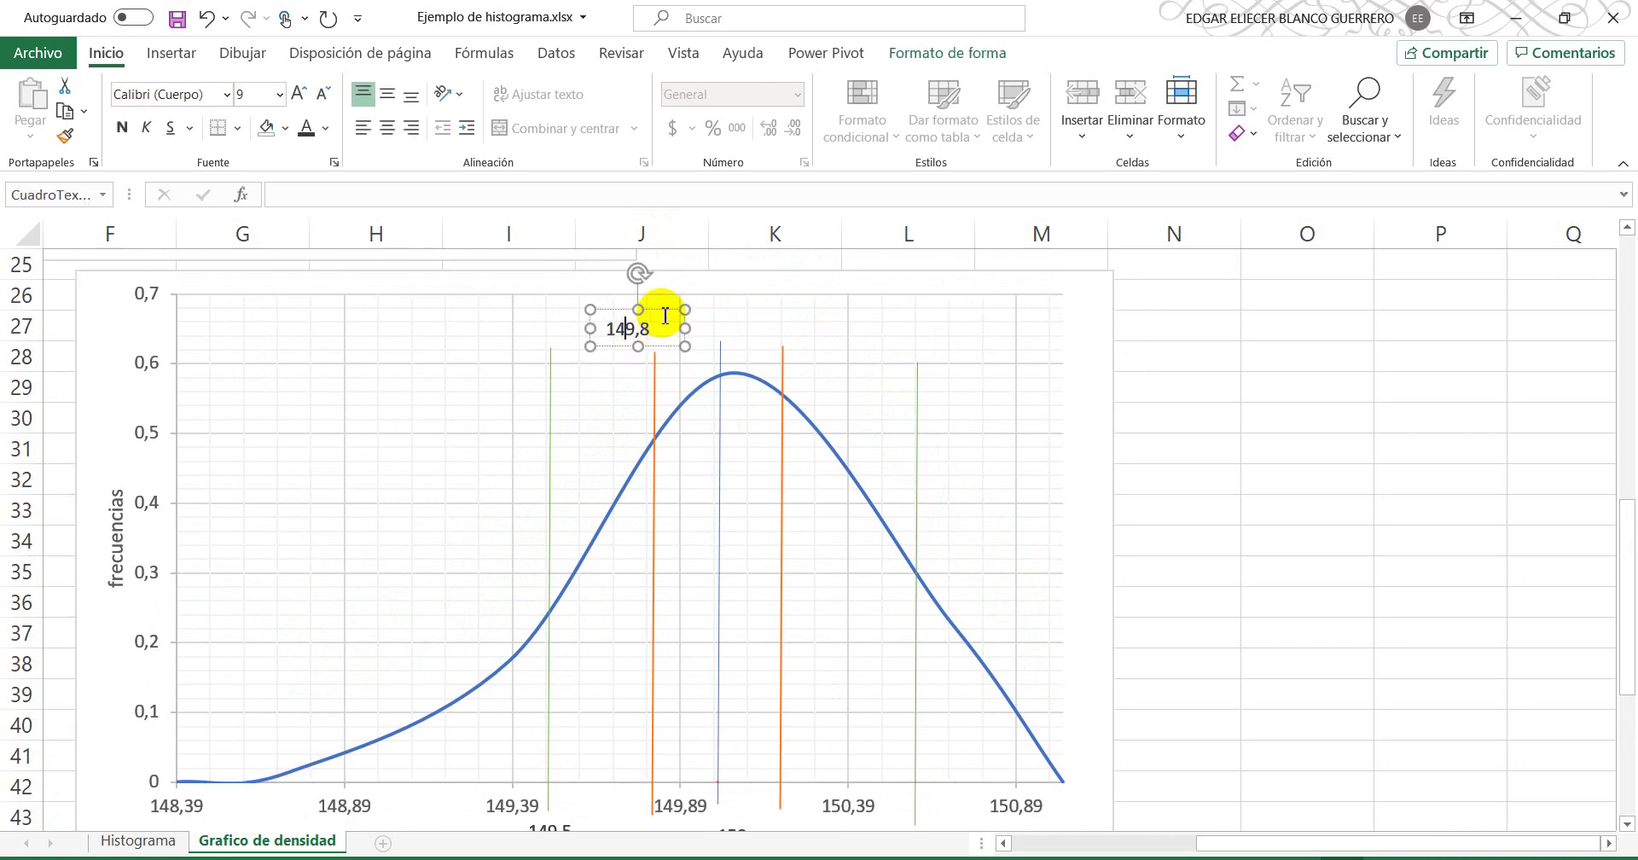
pyautogui.moveTo(668, 318); pyautogui.dragTo(802, 333)
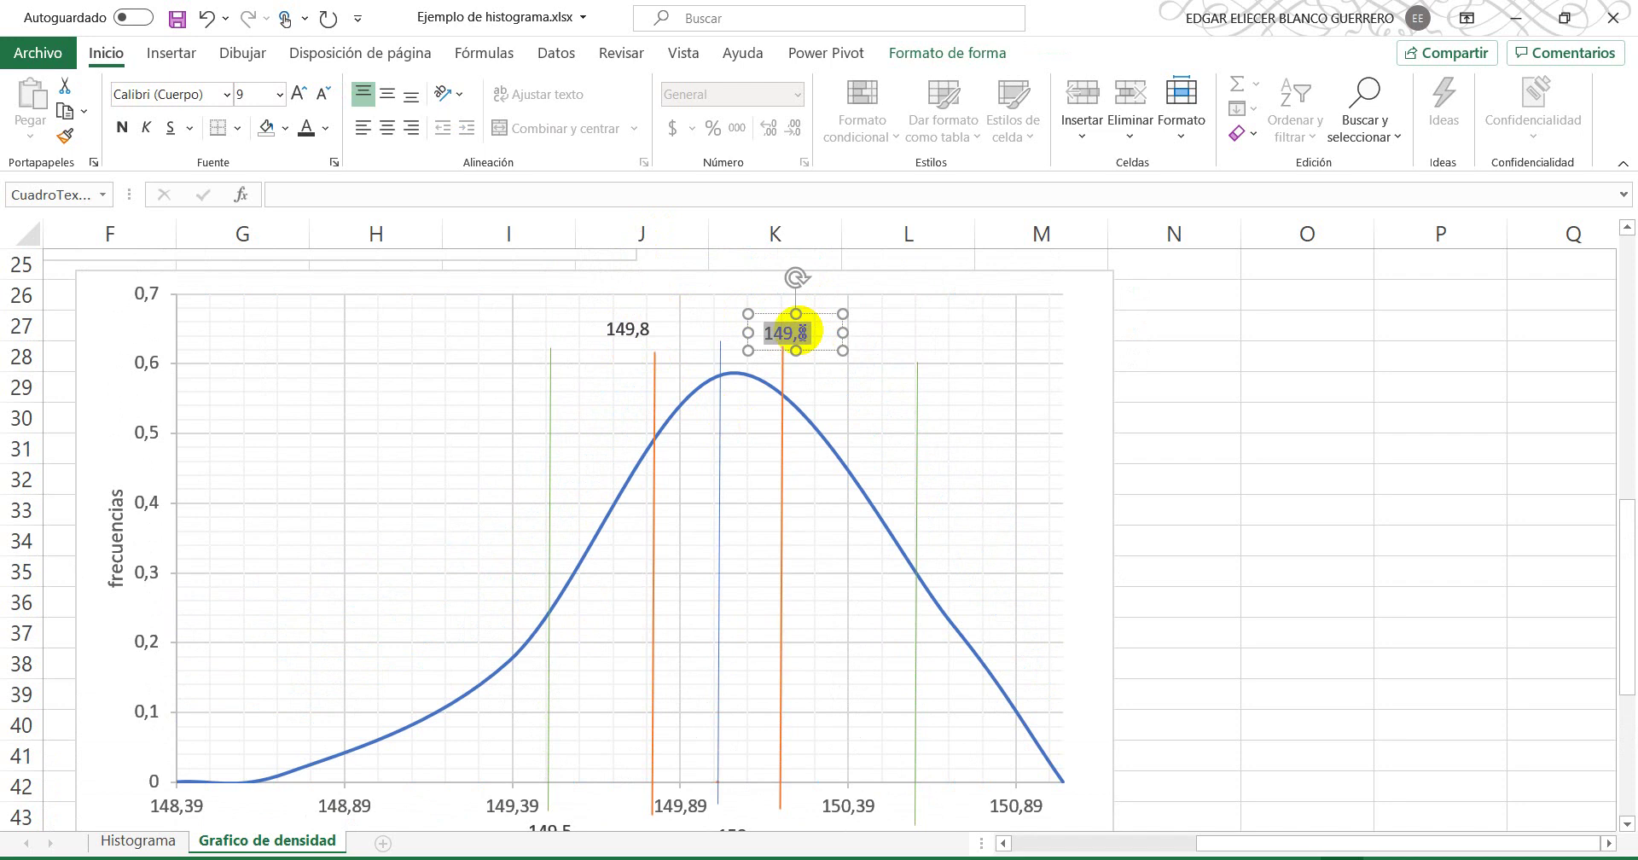
pyautogui.write('50')
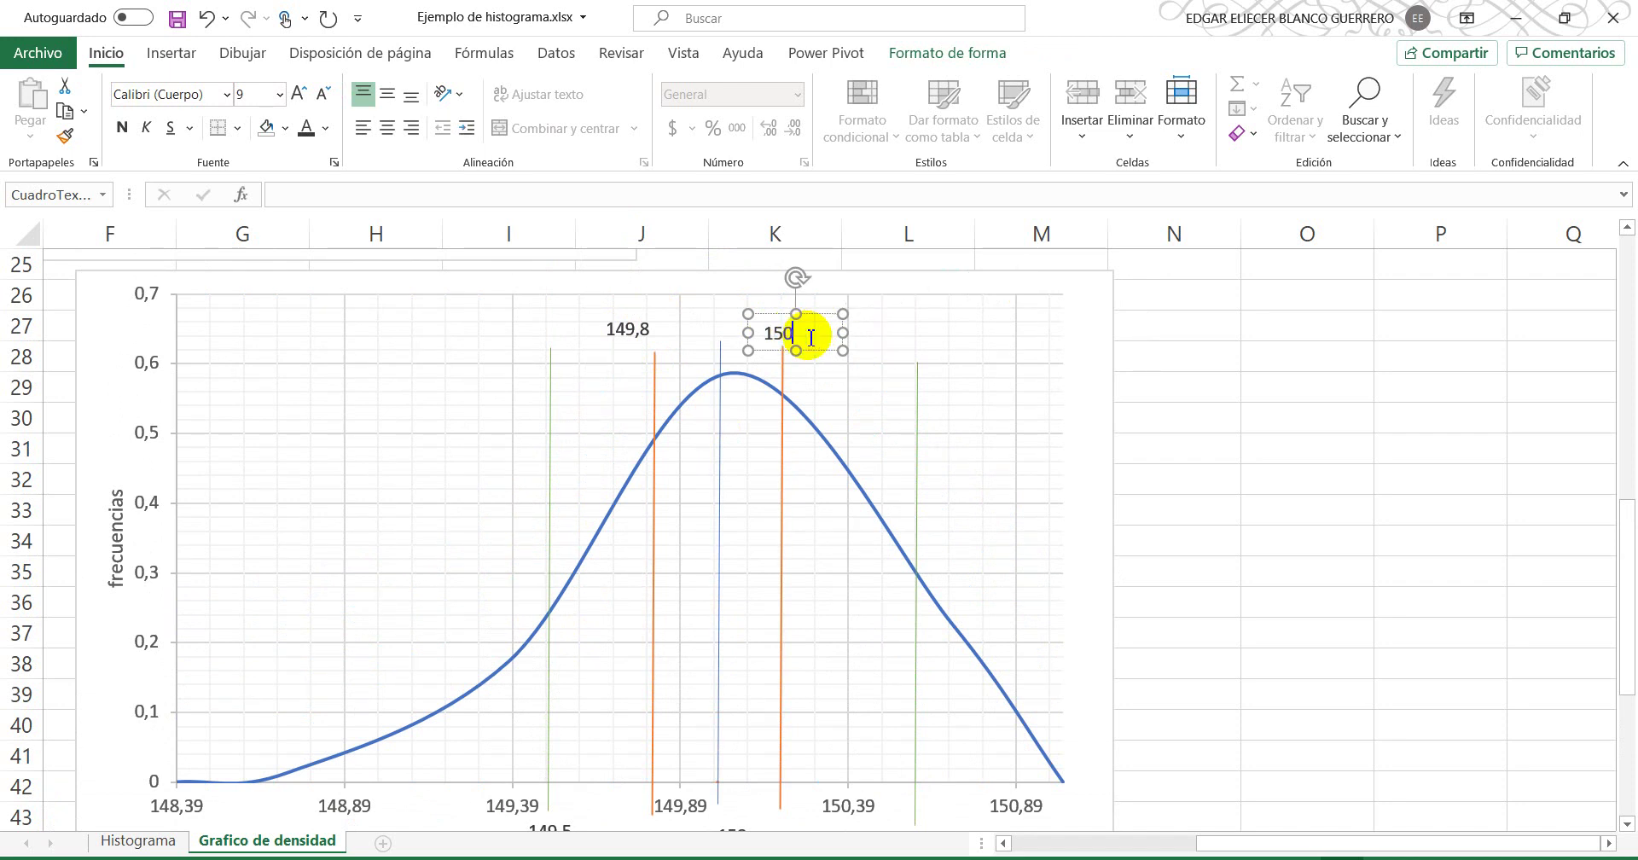
pyautogui.write(',2')
pyautogui.click(1232, 355)
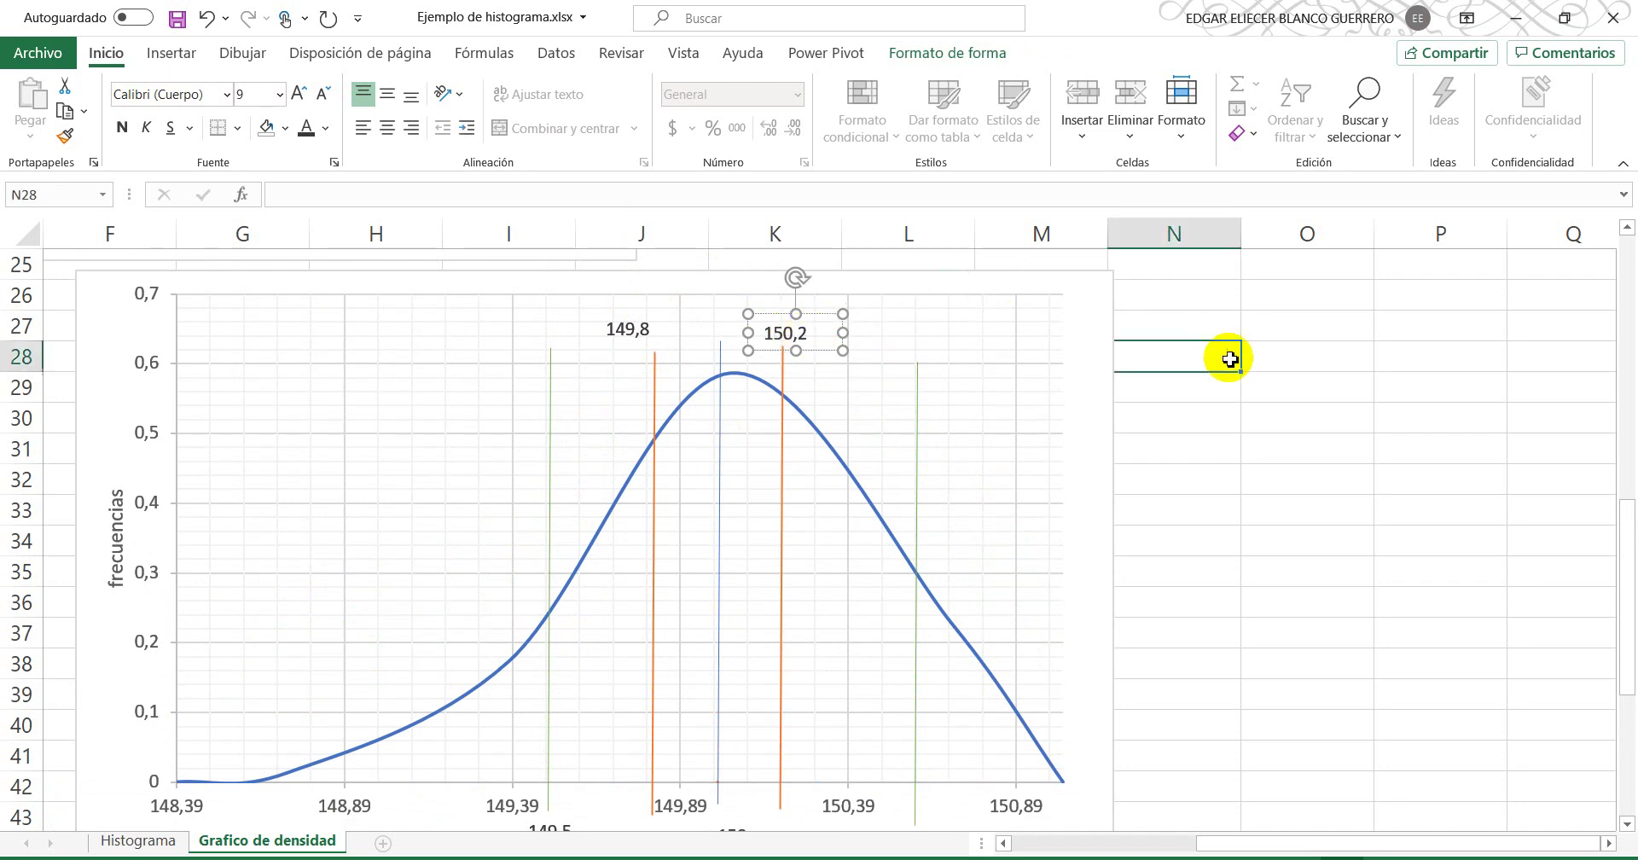
# Step: Enter "Se tiene una proporcion muy baja de productos que cumplen con las especificaciones." in cell G54
pyautogui.scroll(-2, 543, 516)
pyautogui.scroll(3, 543, 515)
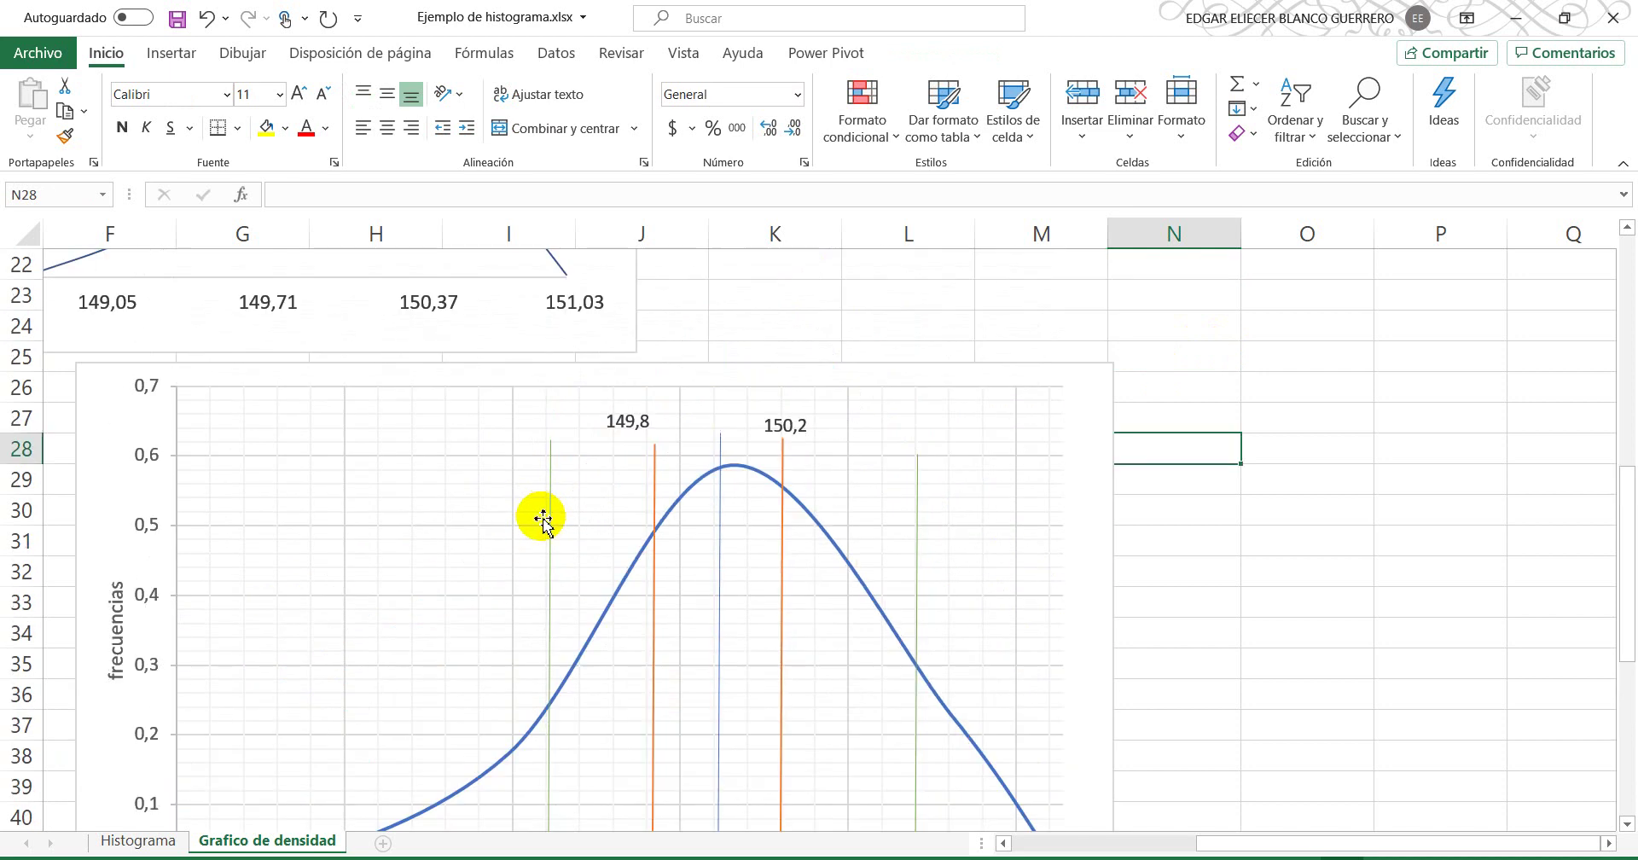
pyautogui.scroll(-3, 708, 574)
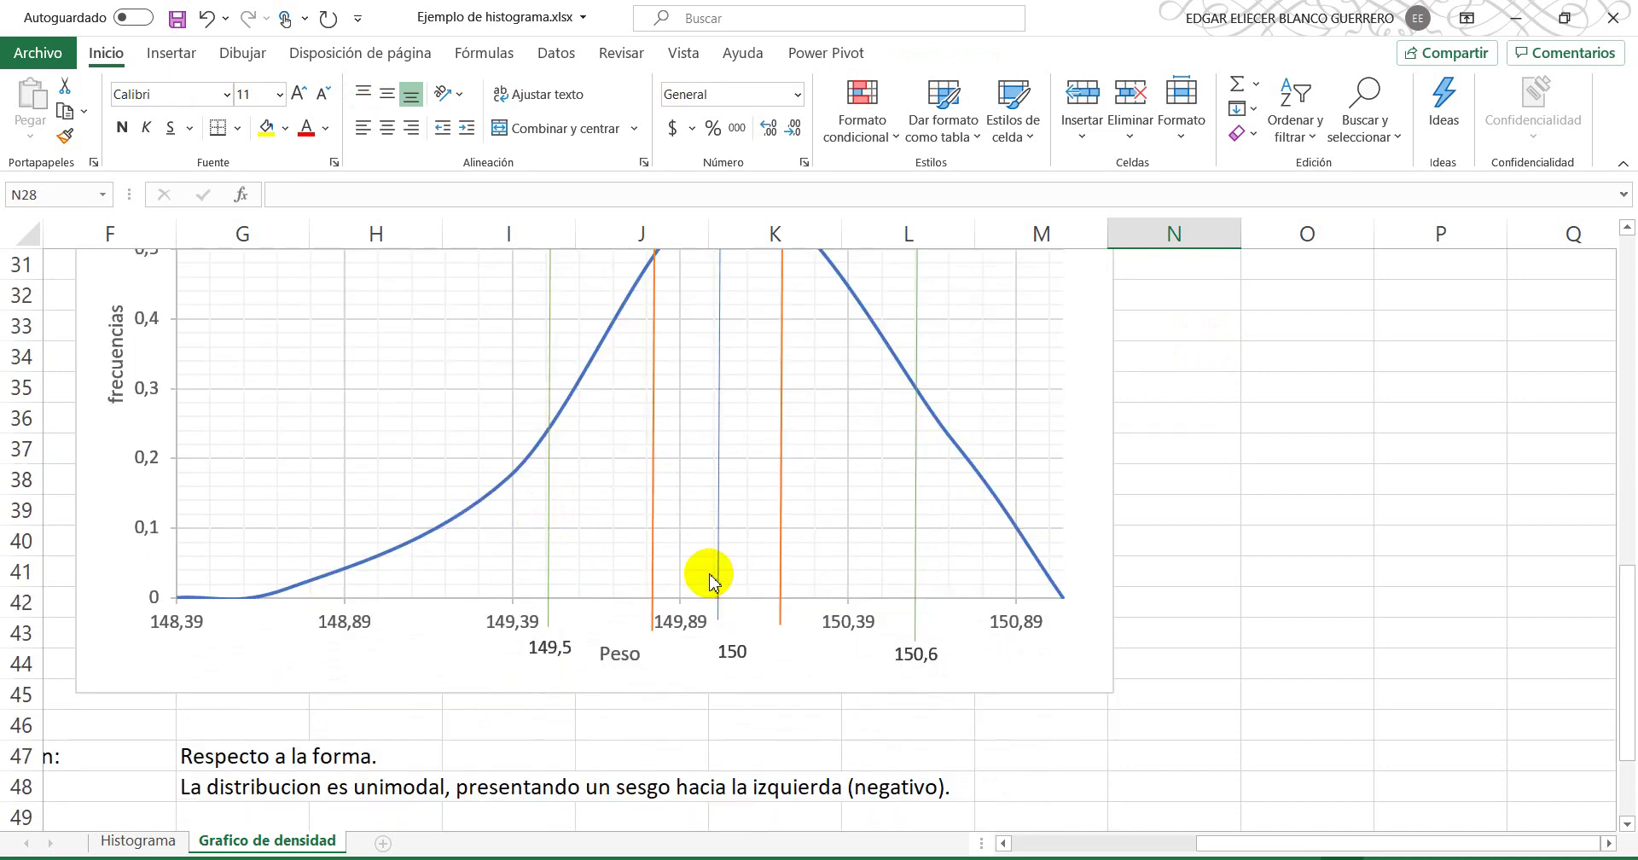
pyautogui.scroll(1, 705, 574)
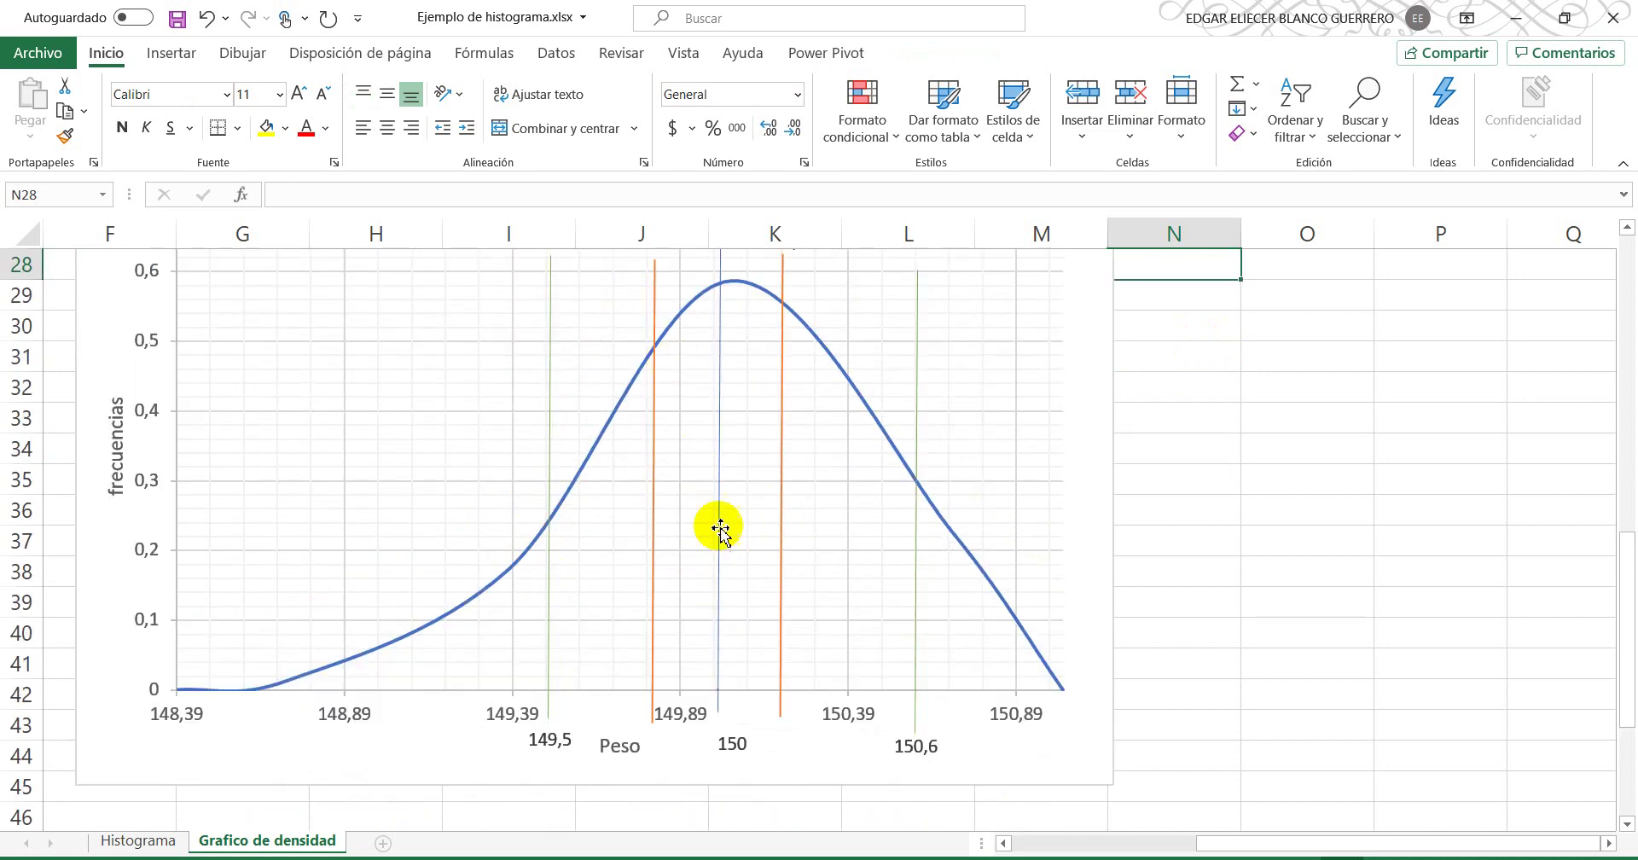
pyautogui.scroll(-3, 718, 533)
pyautogui.click(246, 785)
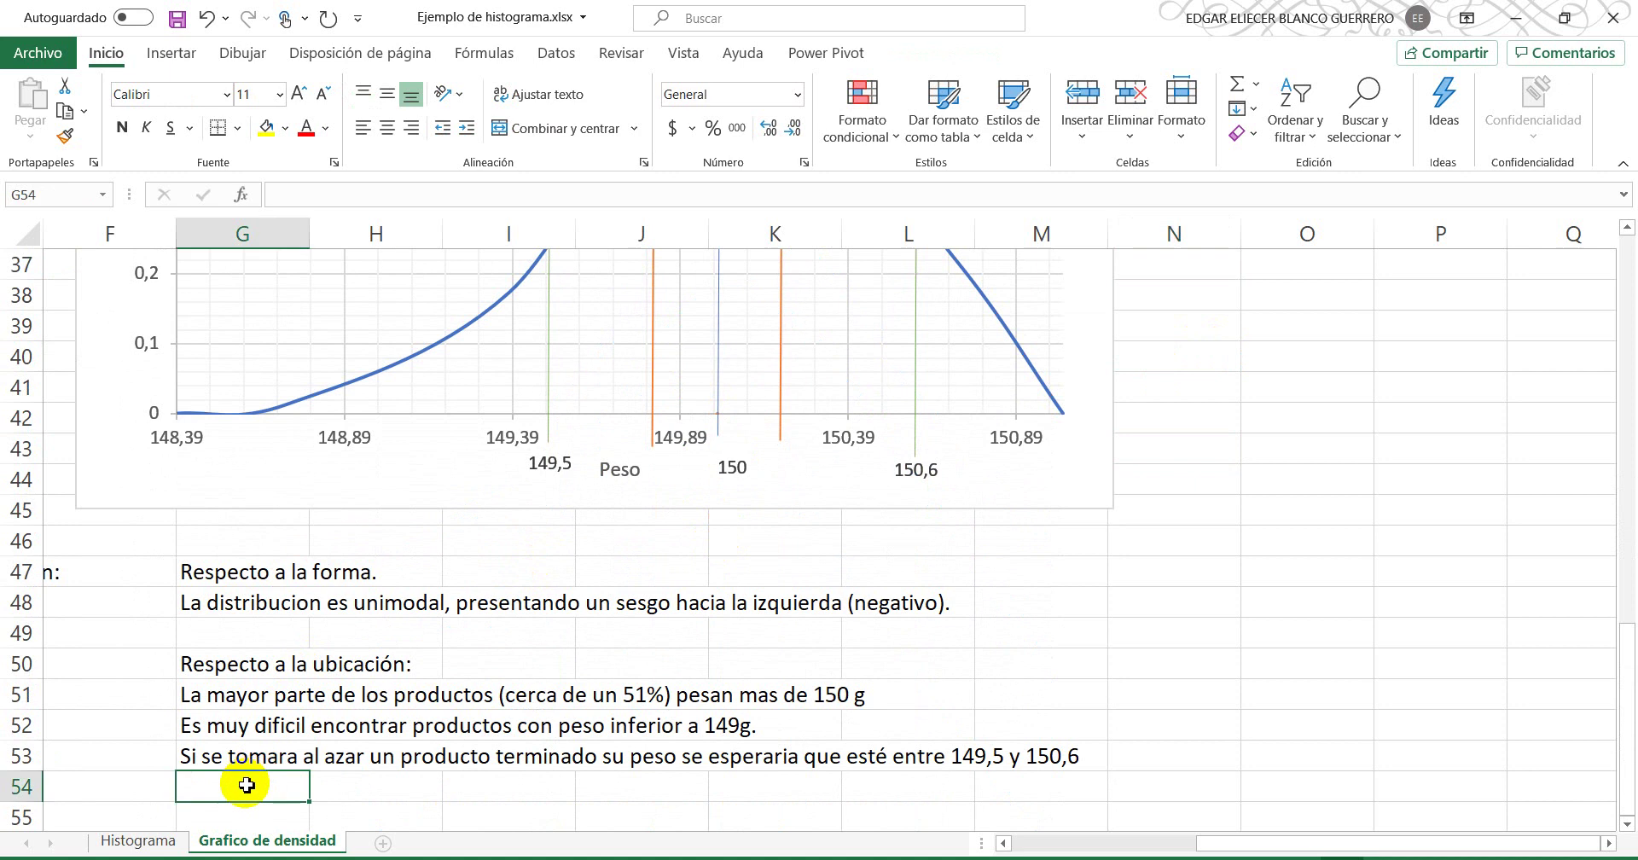
pyautogui.write('Se')
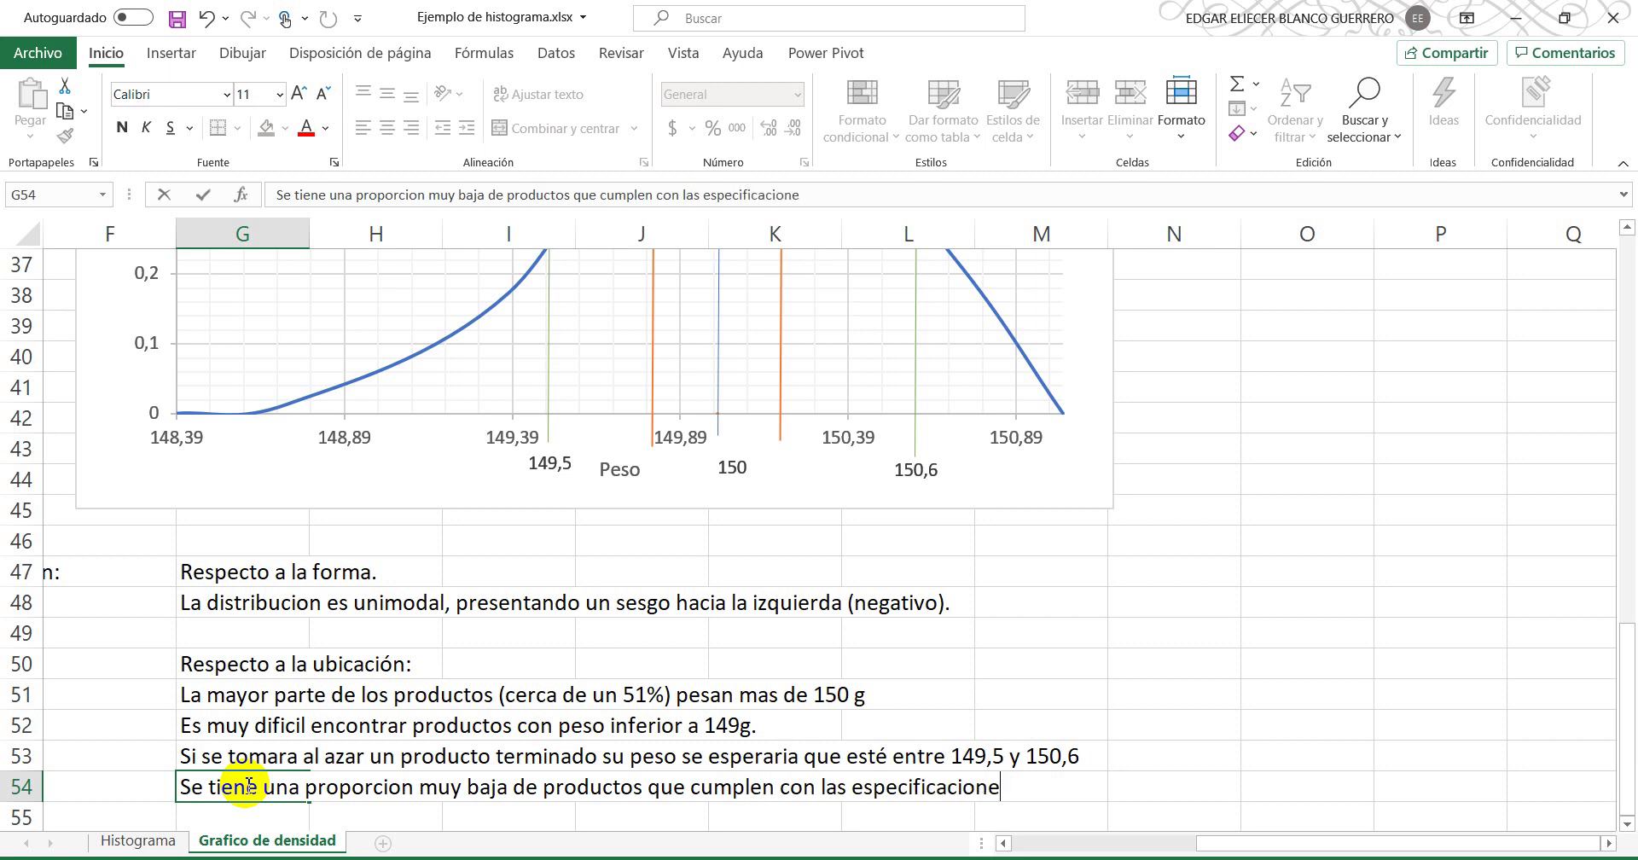
# Step: Complete the sentence in cell G54 by replacing its final period with ", menos del 40%"
pyautogui.scroll(5, 840, 621)
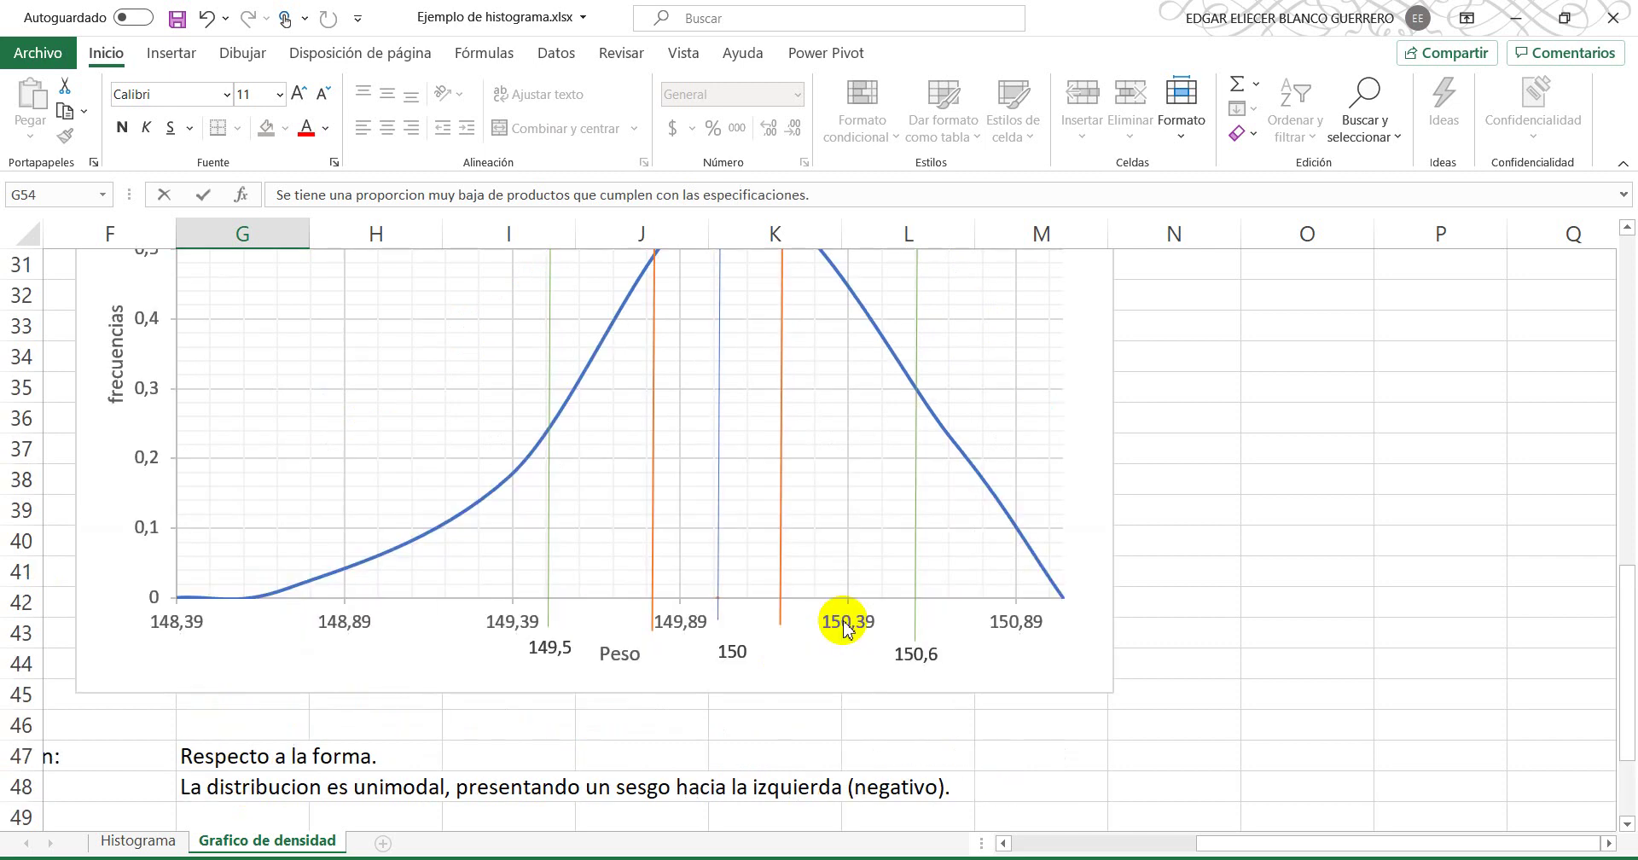
pyautogui.scroll(-3, 840, 618)
pyautogui.scroll(1, 834, 578)
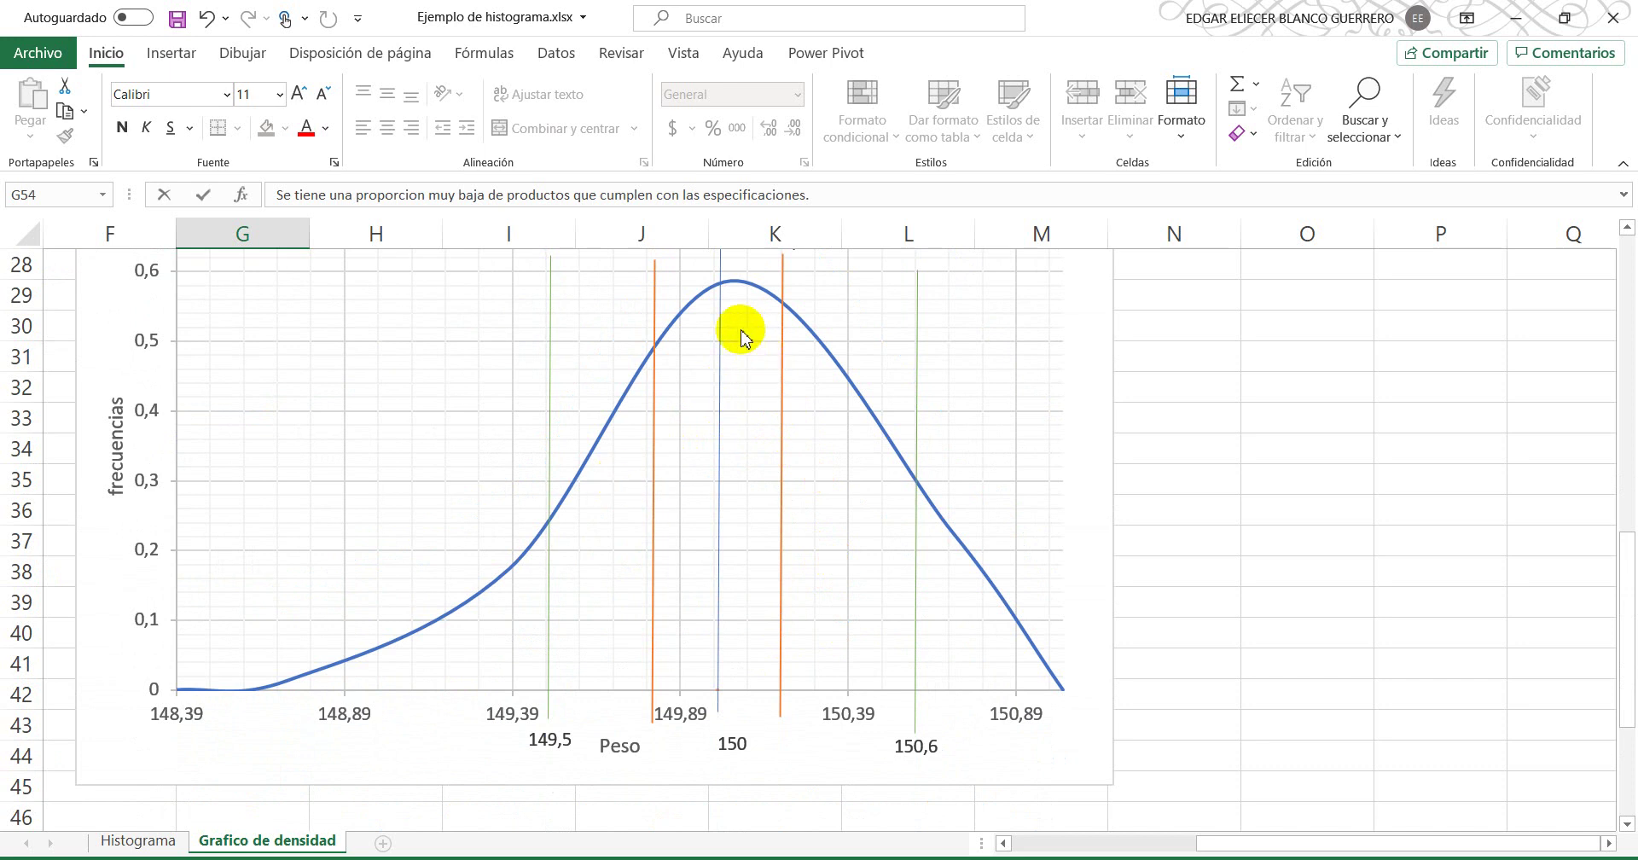
pyautogui.scroll(-1, 697, 456)
pyautogui.scroll(1, 725, 435)
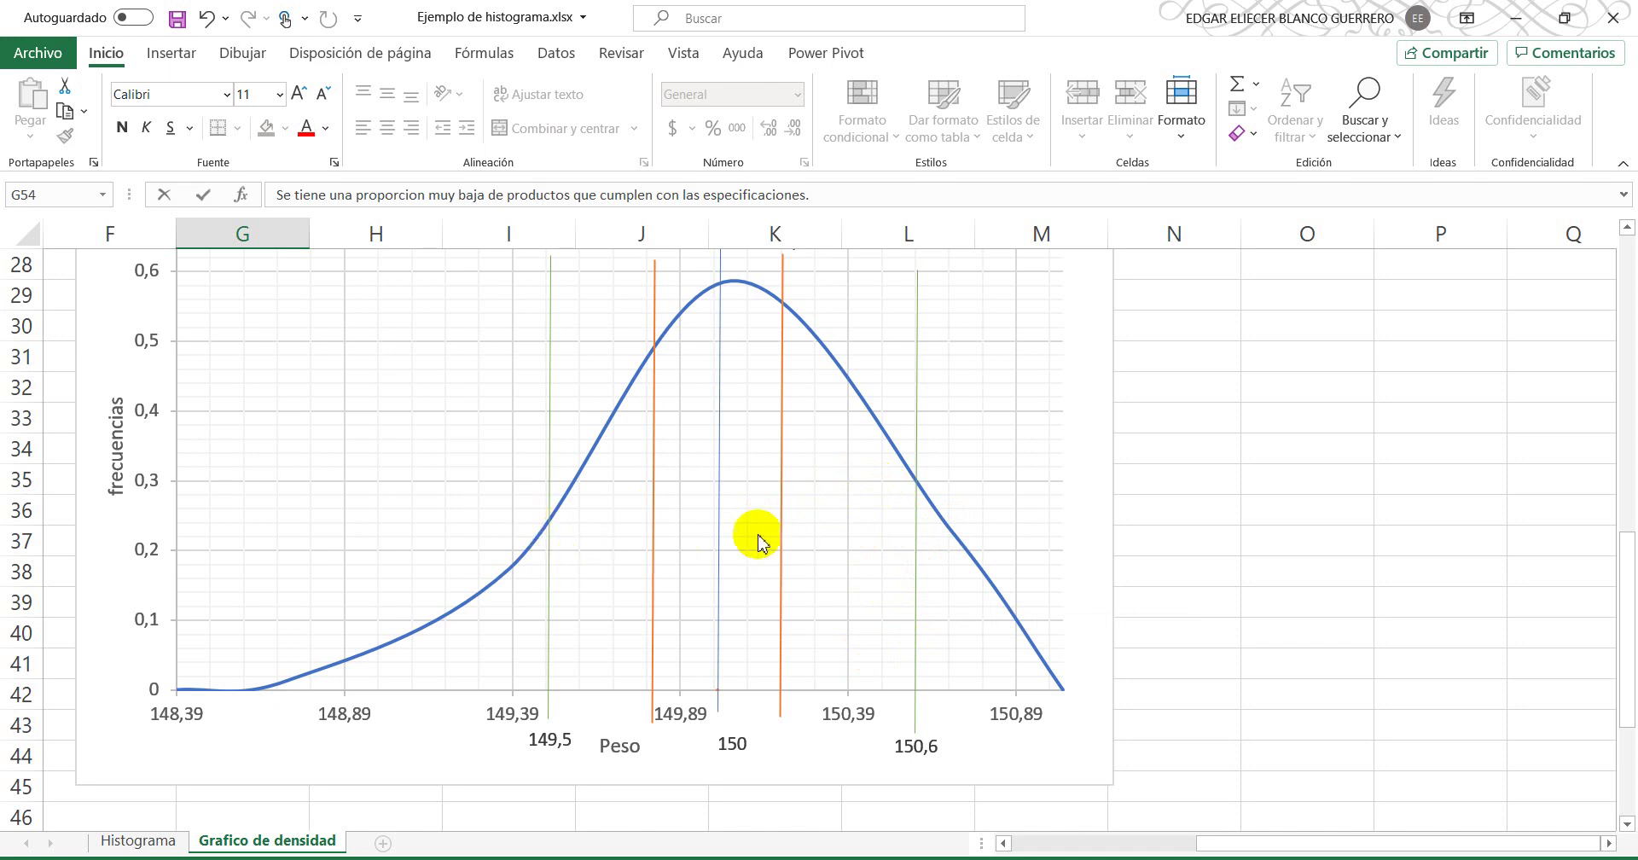
pyautogui.scroll(-4, 509, 535)
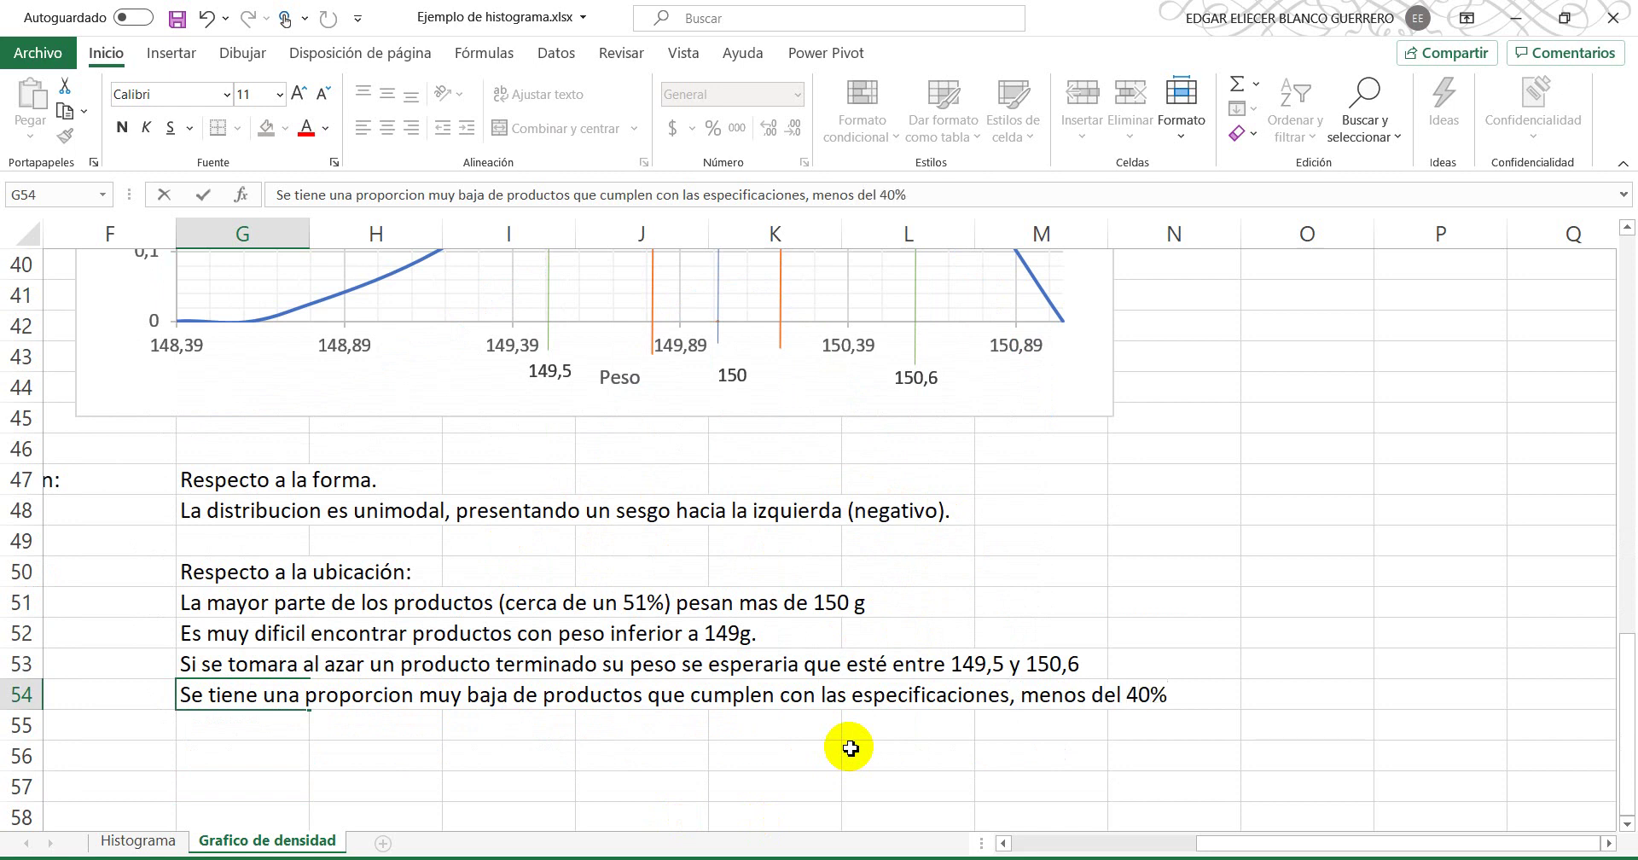
pyautogui.press('Return')
# Step: Review the density chart with its marked weight range and tolerance lines alongside the shape and location interpretation in cells G47 to G54
pyautogui.scroll(5, 851, 748)
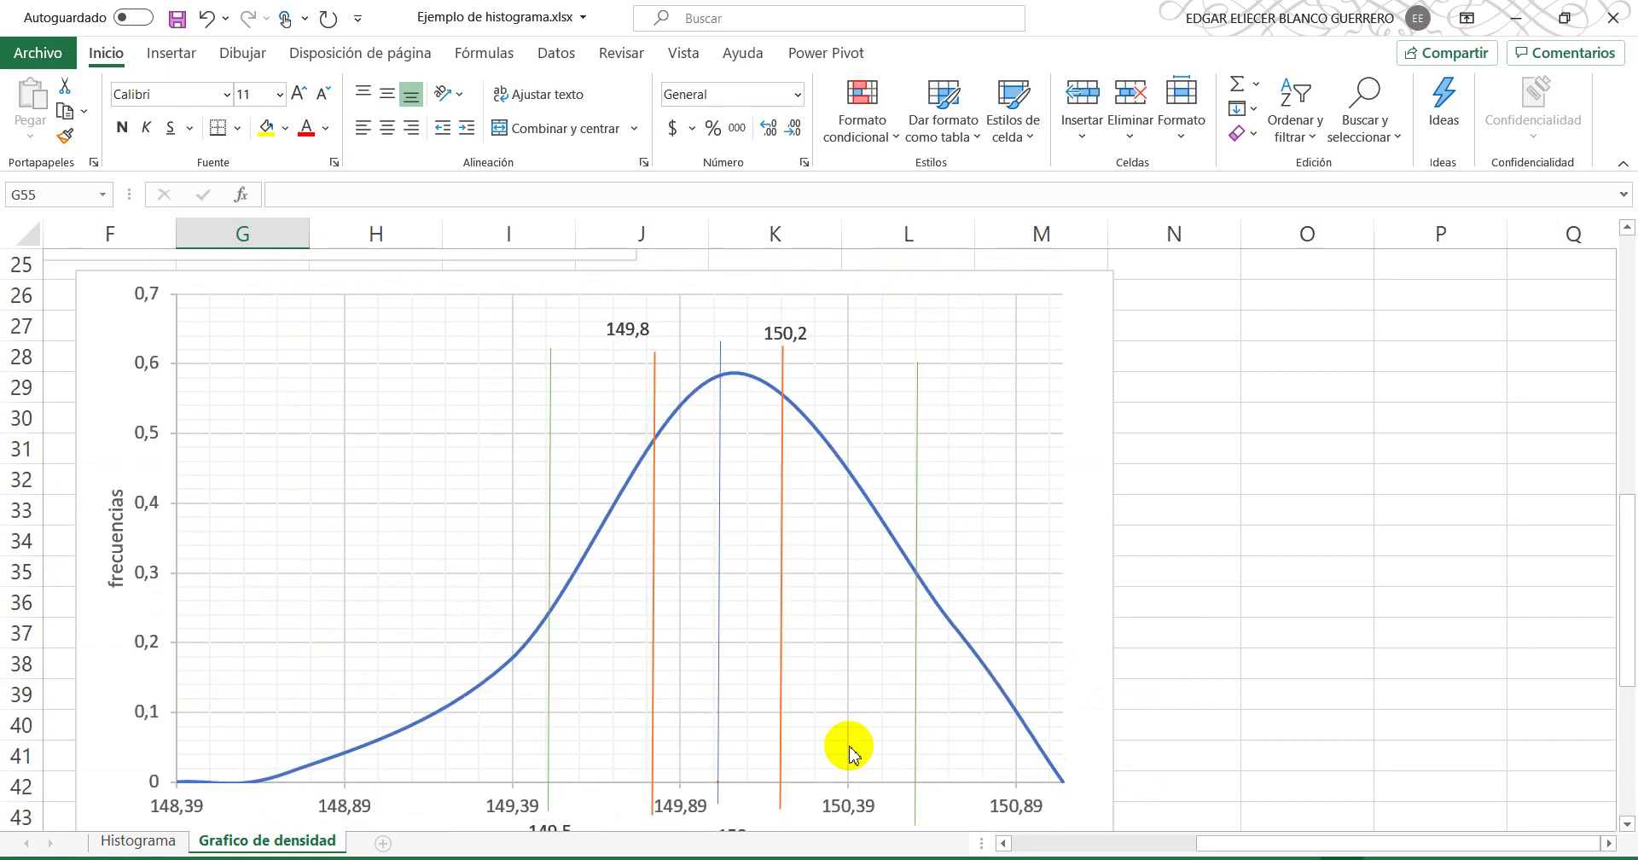
pyautogui.scroll(-1, 850, 748)
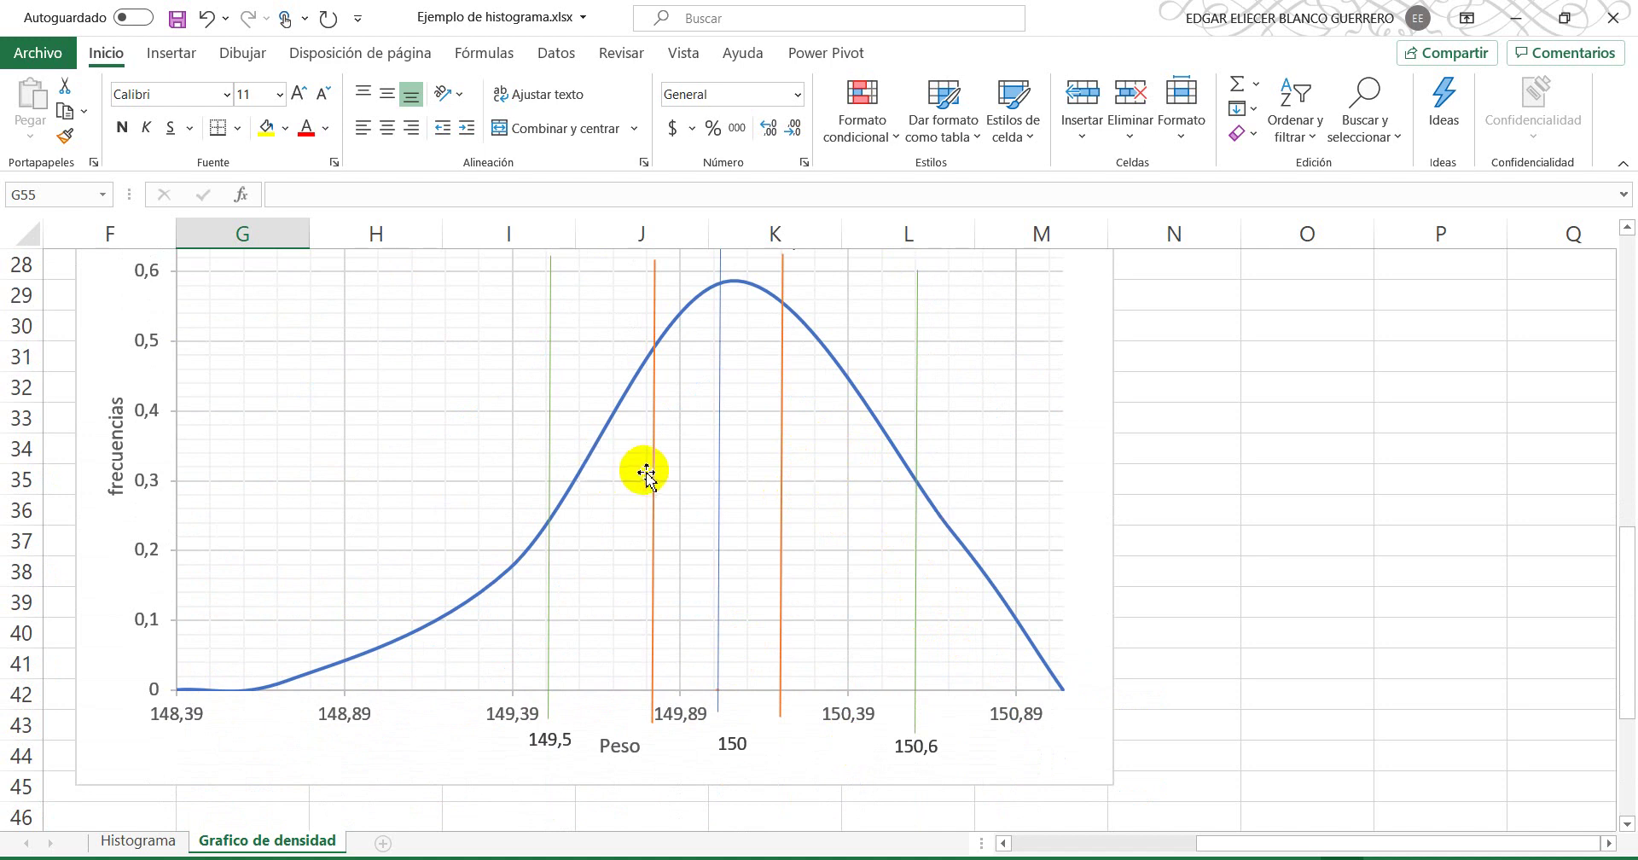
pyautogui.moveTo(569, 509)
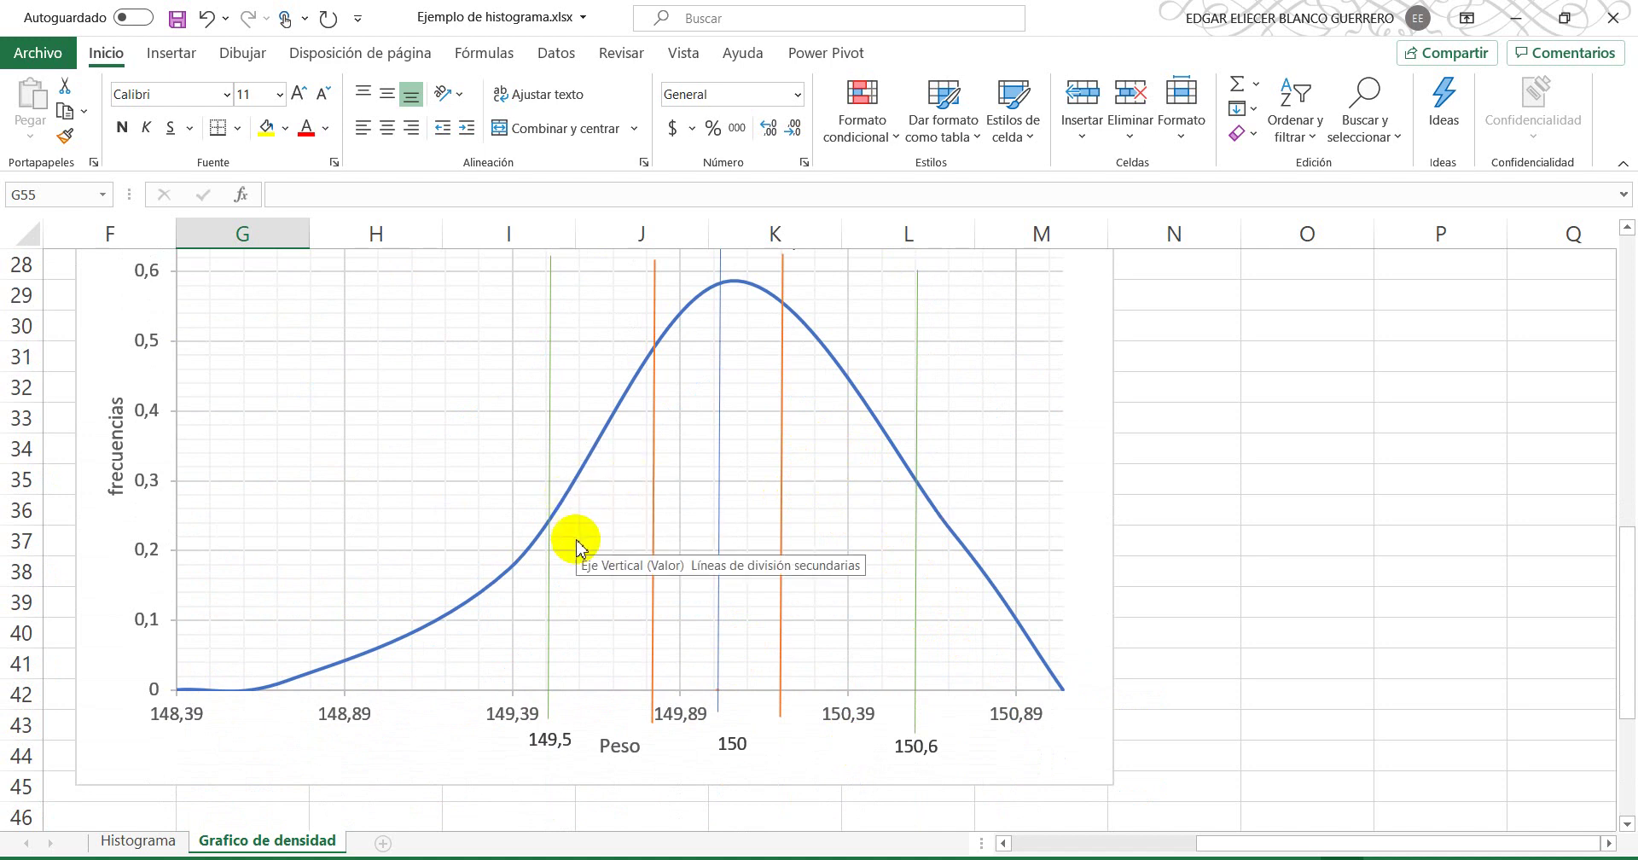
pyautogui.scroll(-2, 576, 540)
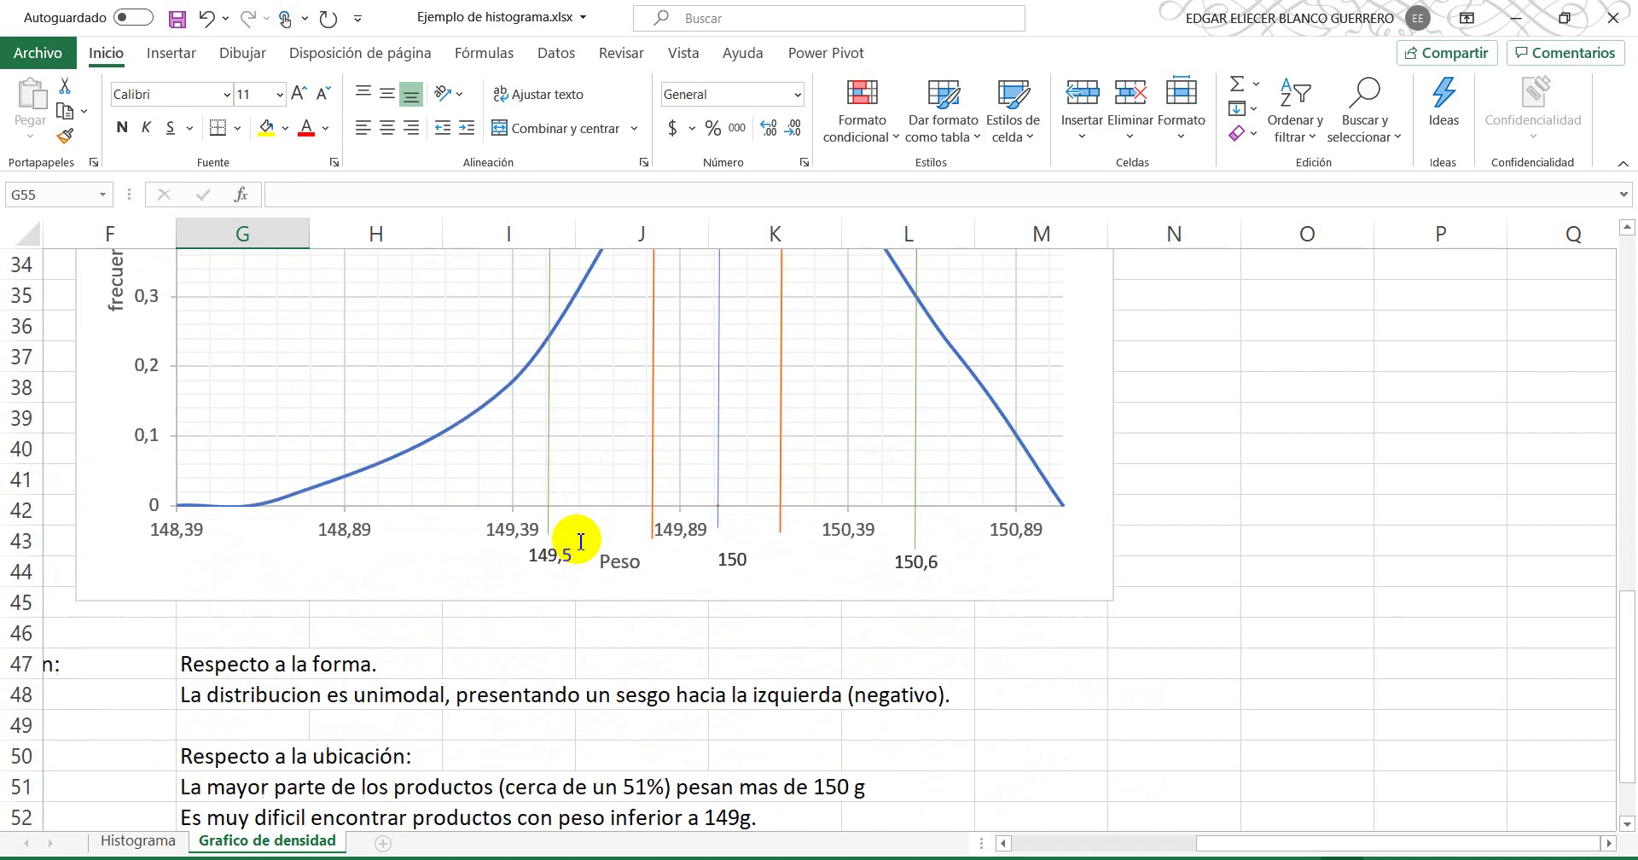
pyautogui.scroll(8, 576, 539)
pyautogui.scroll(-6, 578, 542)
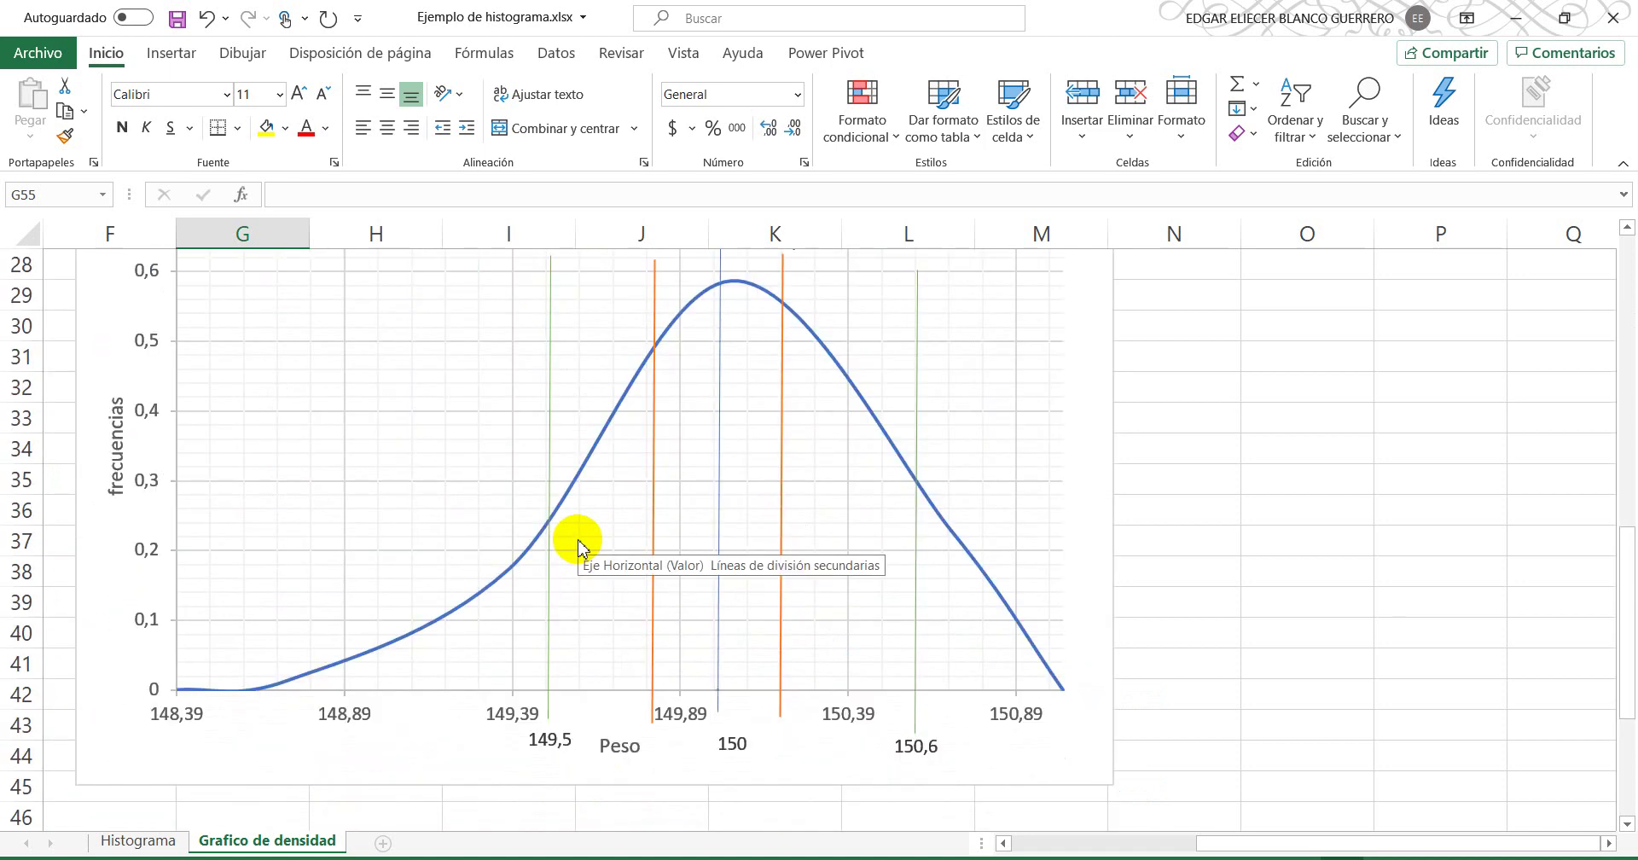
pyautogui.scroll(2, 495, 610)
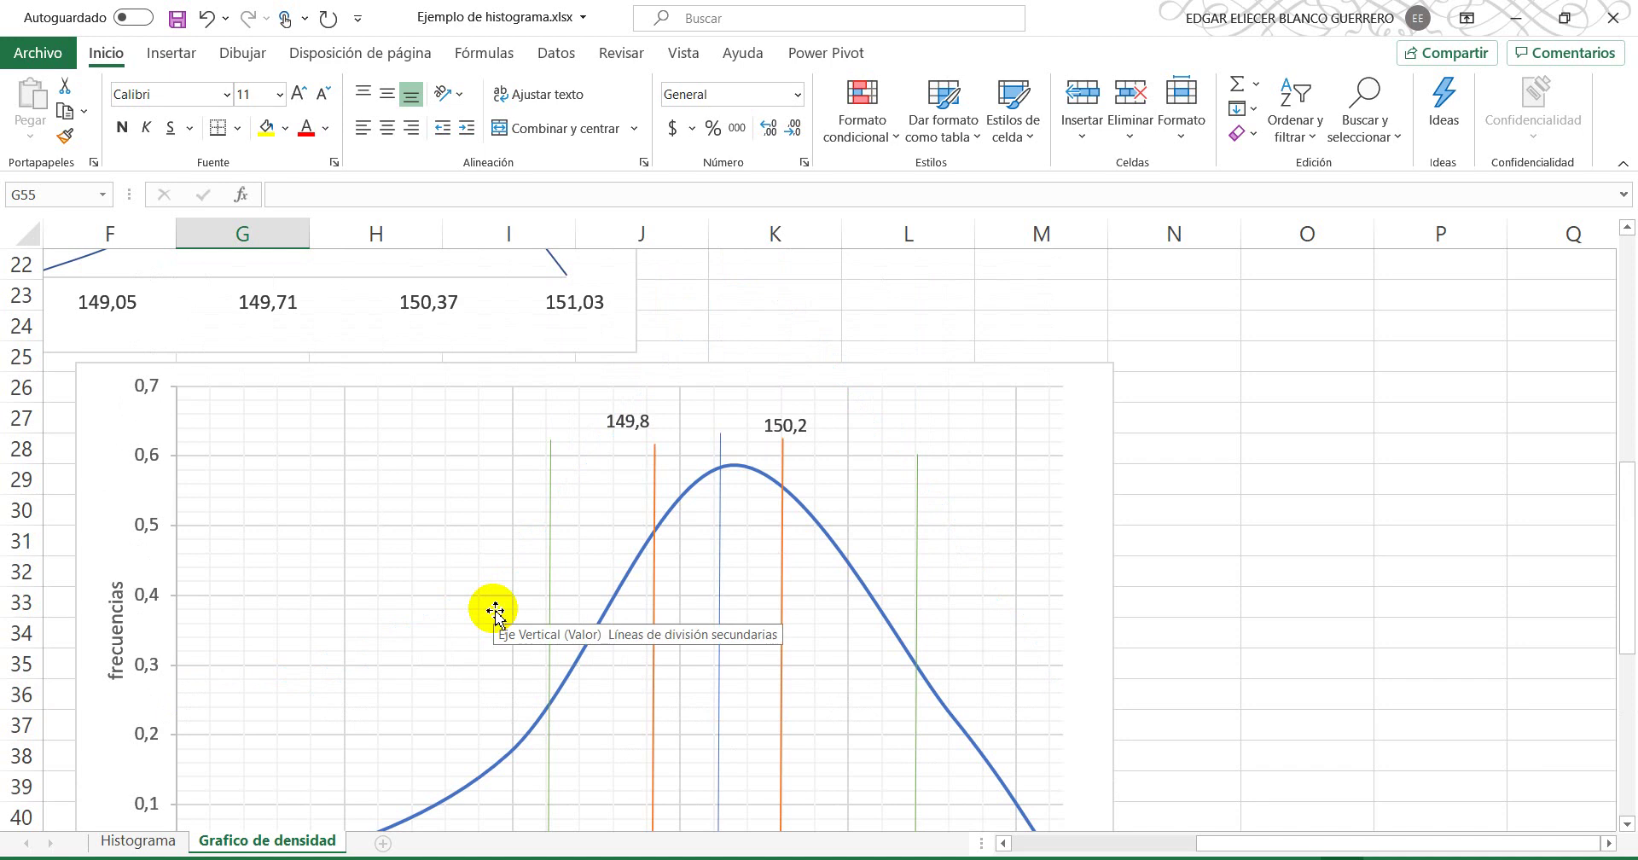
pyautogui.scroll(-2, 495, 609)
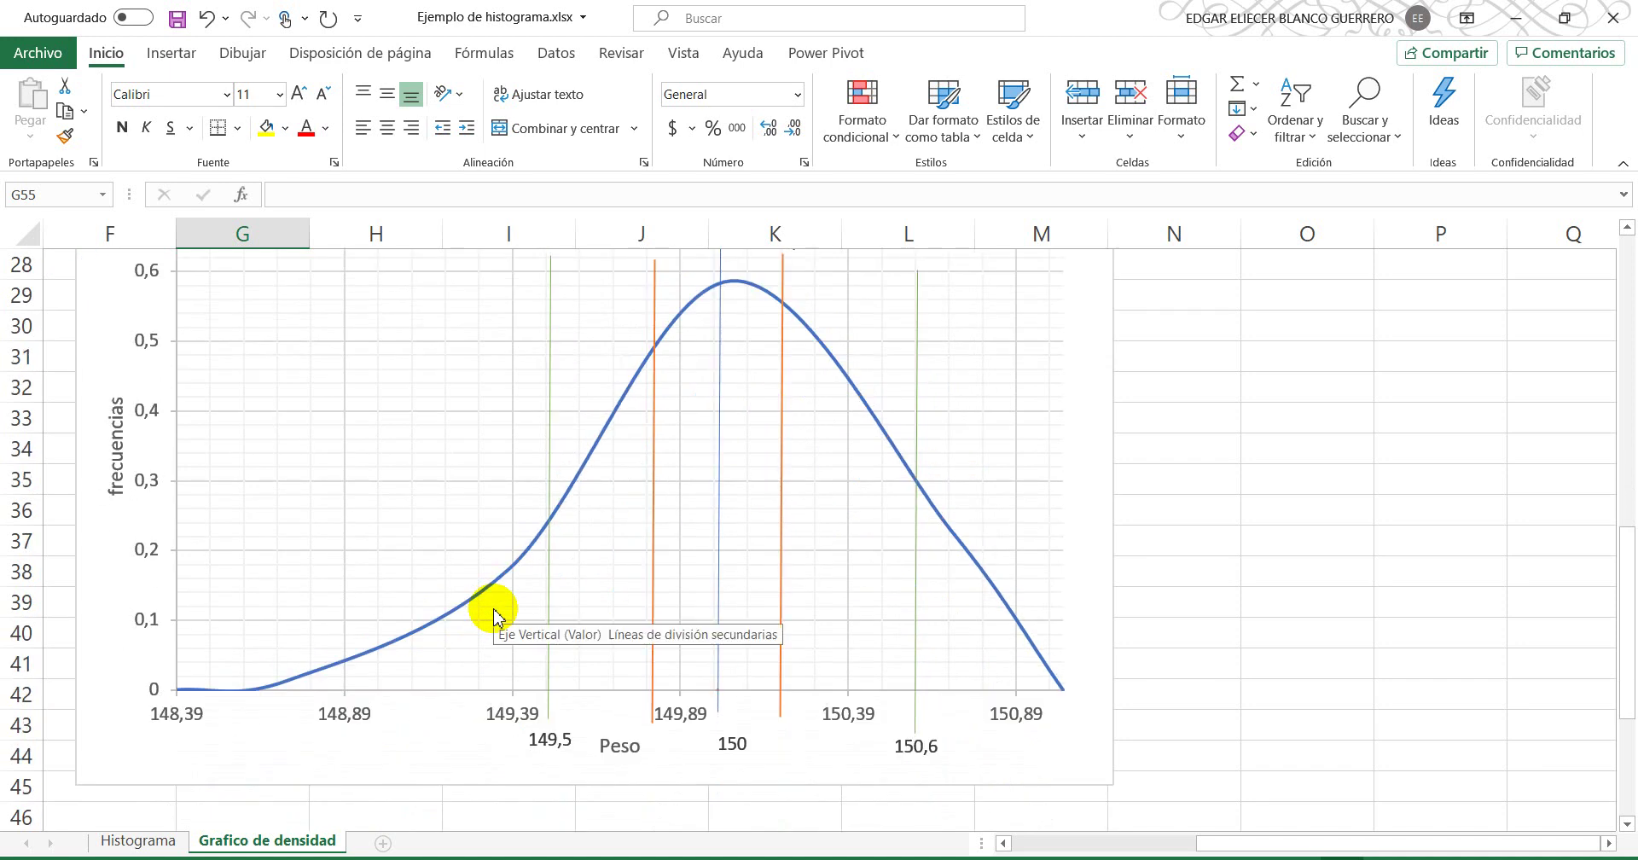
pyautogui.scroll(-1, 494, 613)
pyautogui.scroll(2, 478, 622)
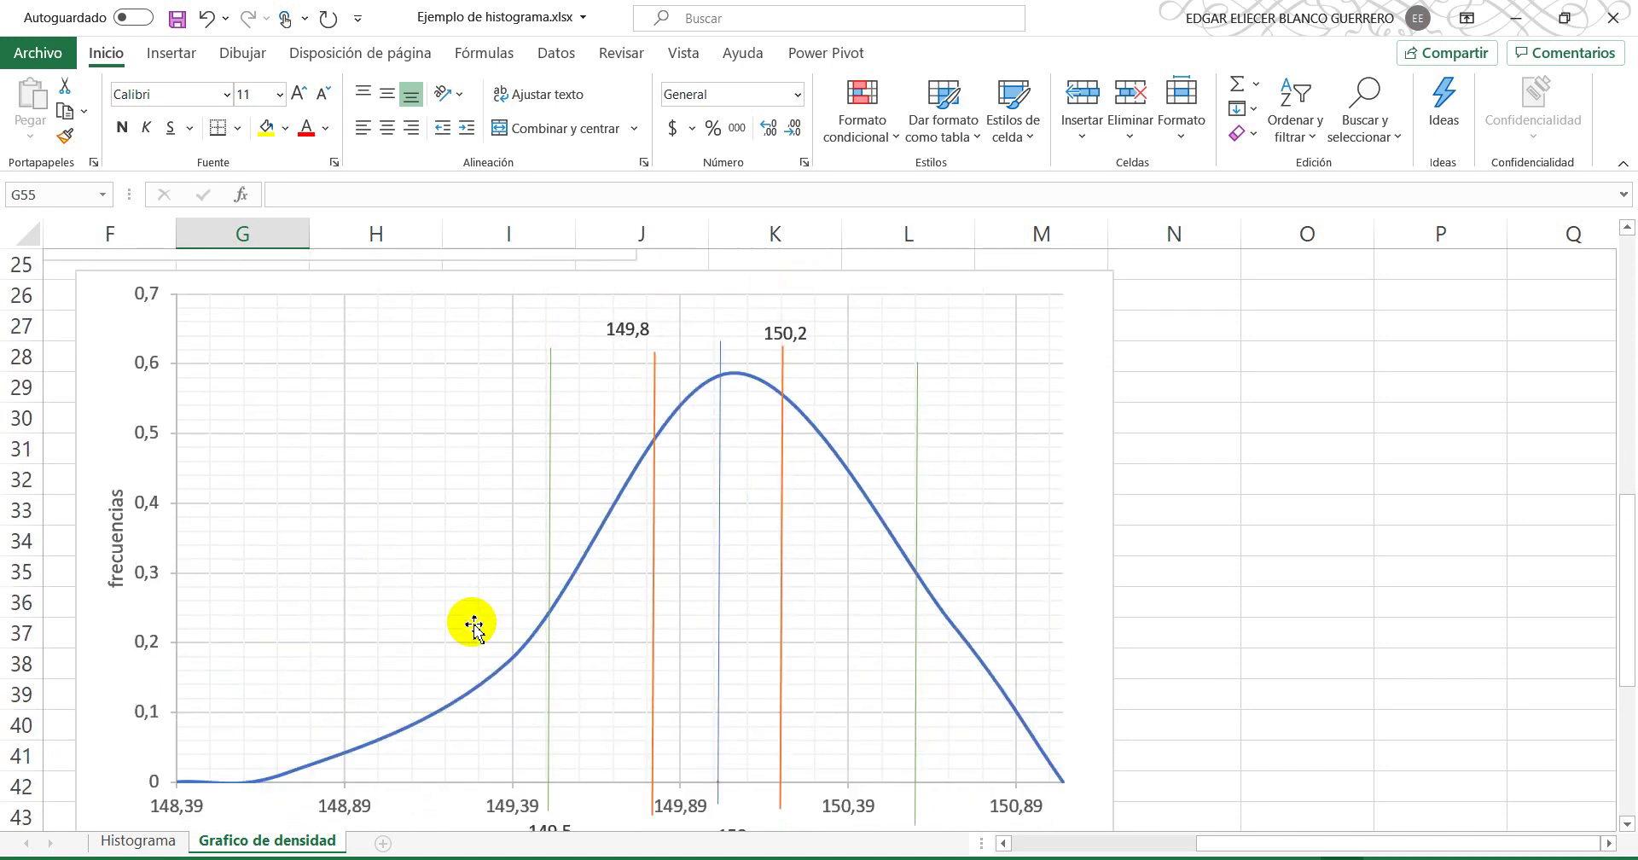
pyautogui.scroll(-1, 474, 627)
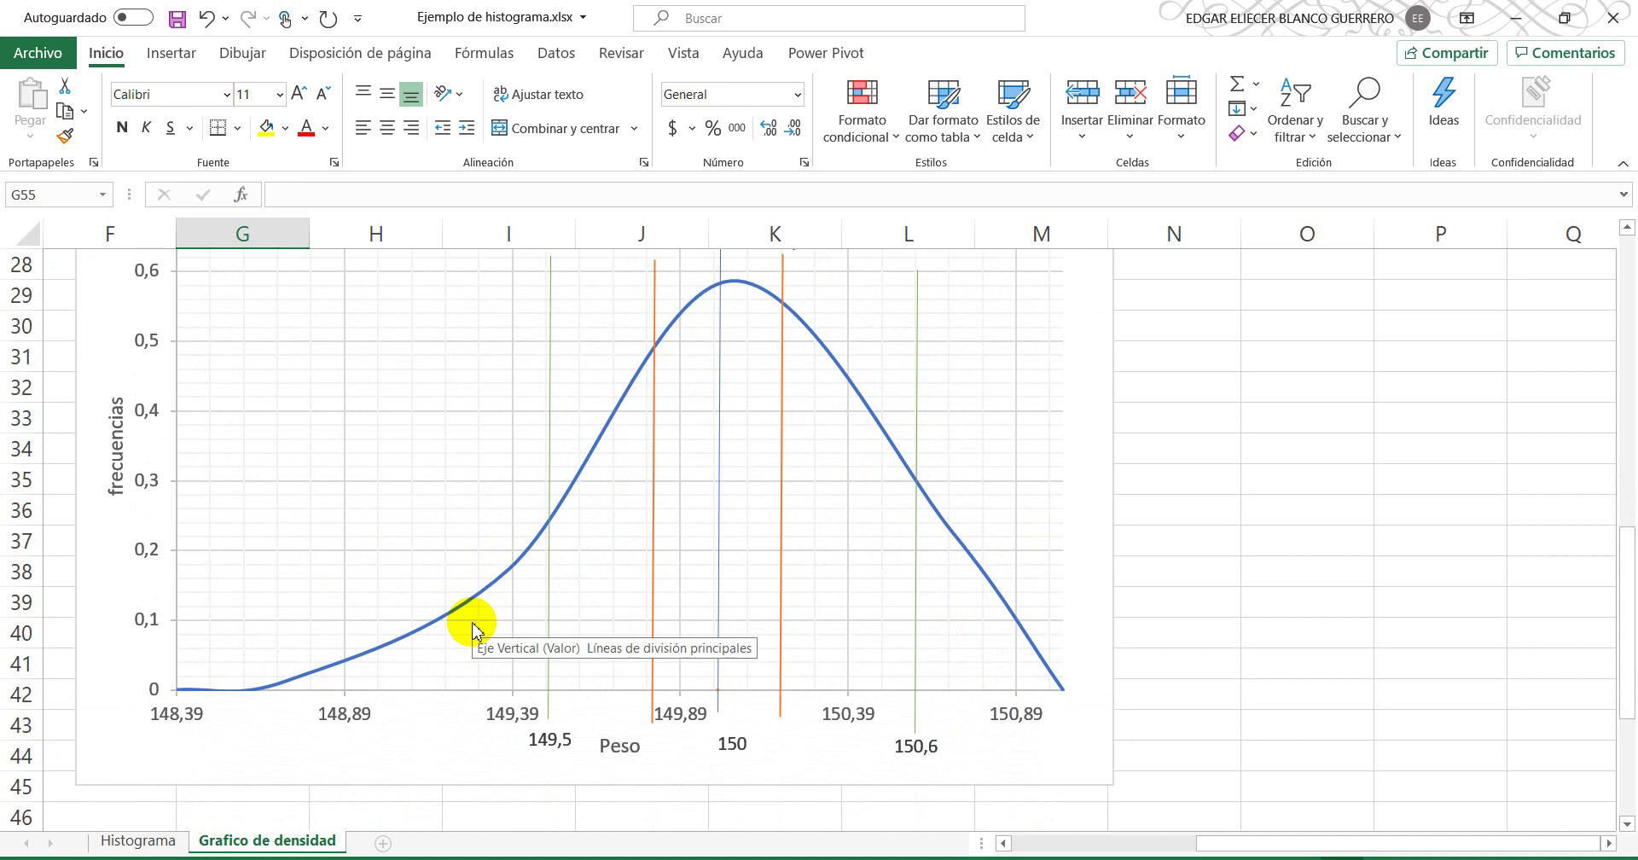
pyautogui.scroll(-3, 476, 629)
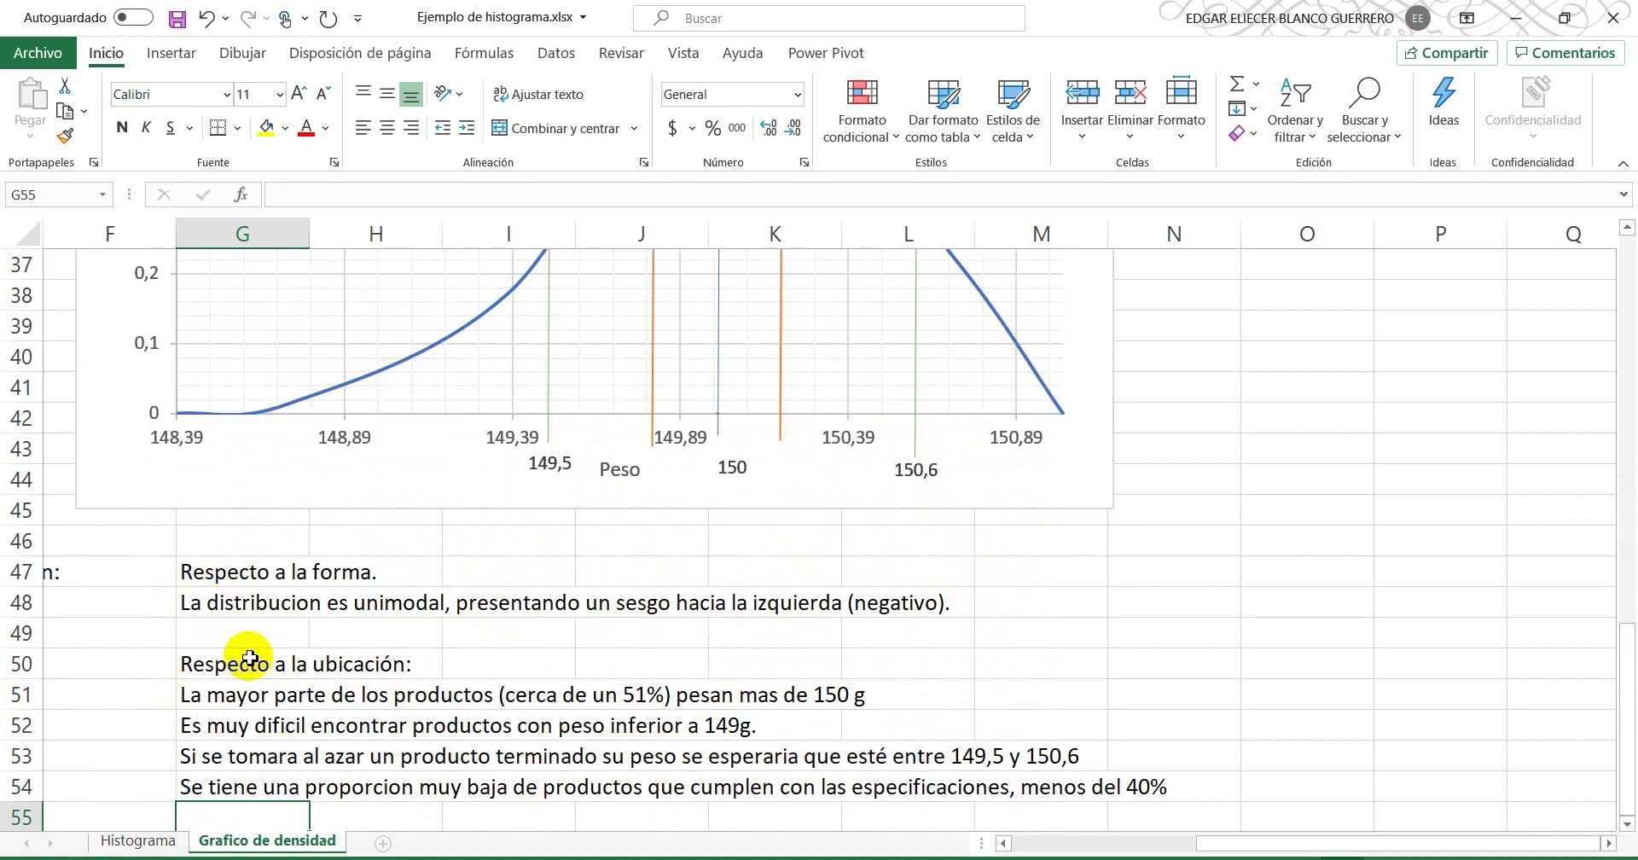
pyautogui.scroll(6, 244, 651)
pyautogui.scroll(-2, 248, 652)
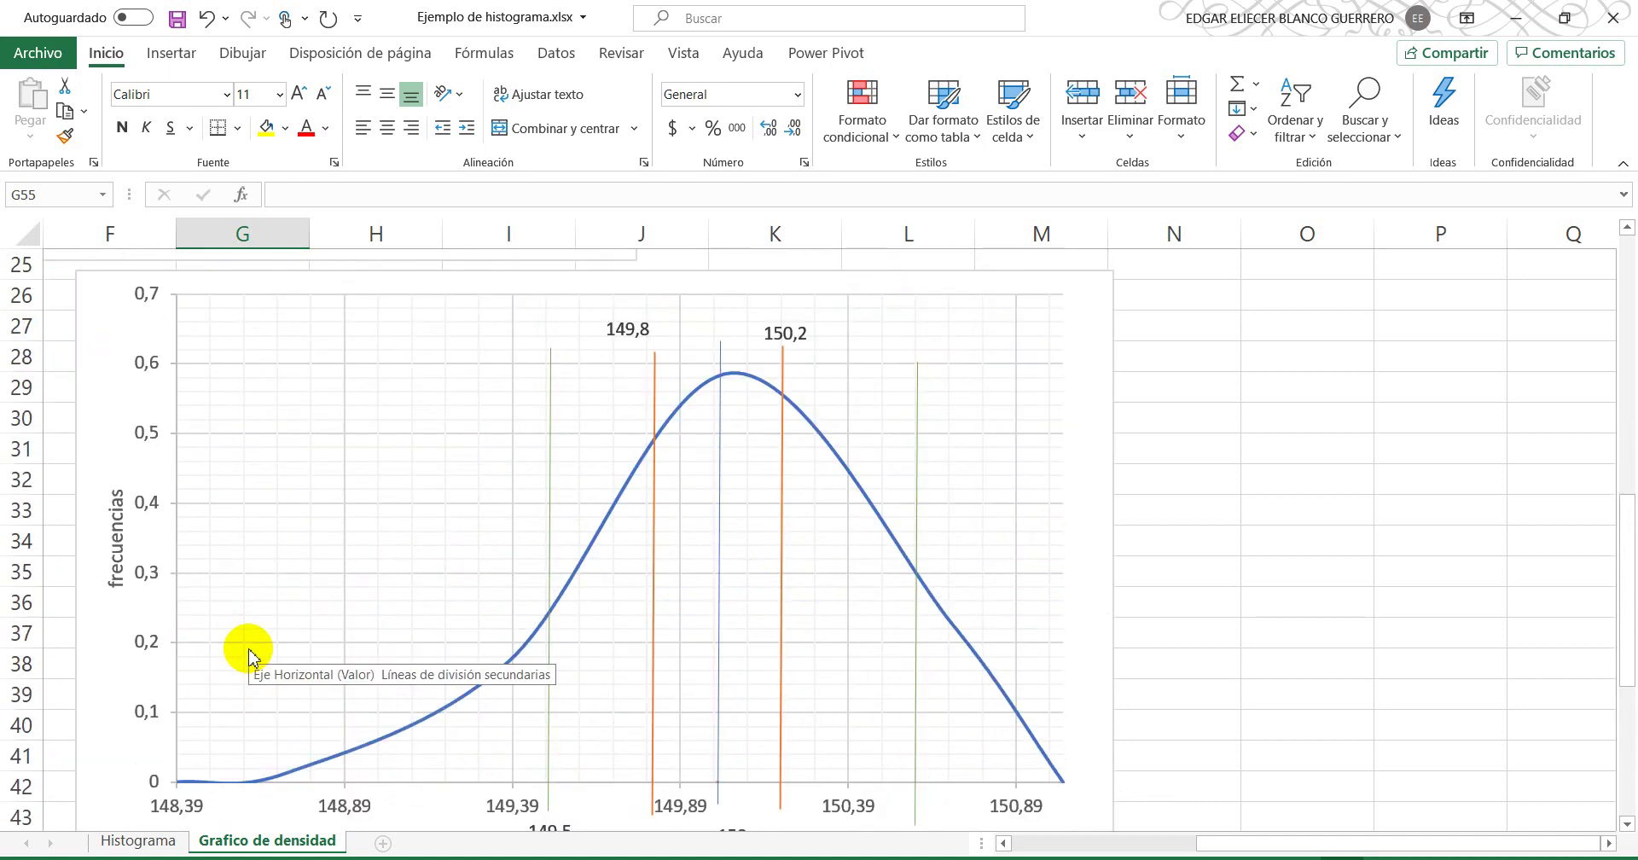
pyautogui.scroll(-3, 250, 652)
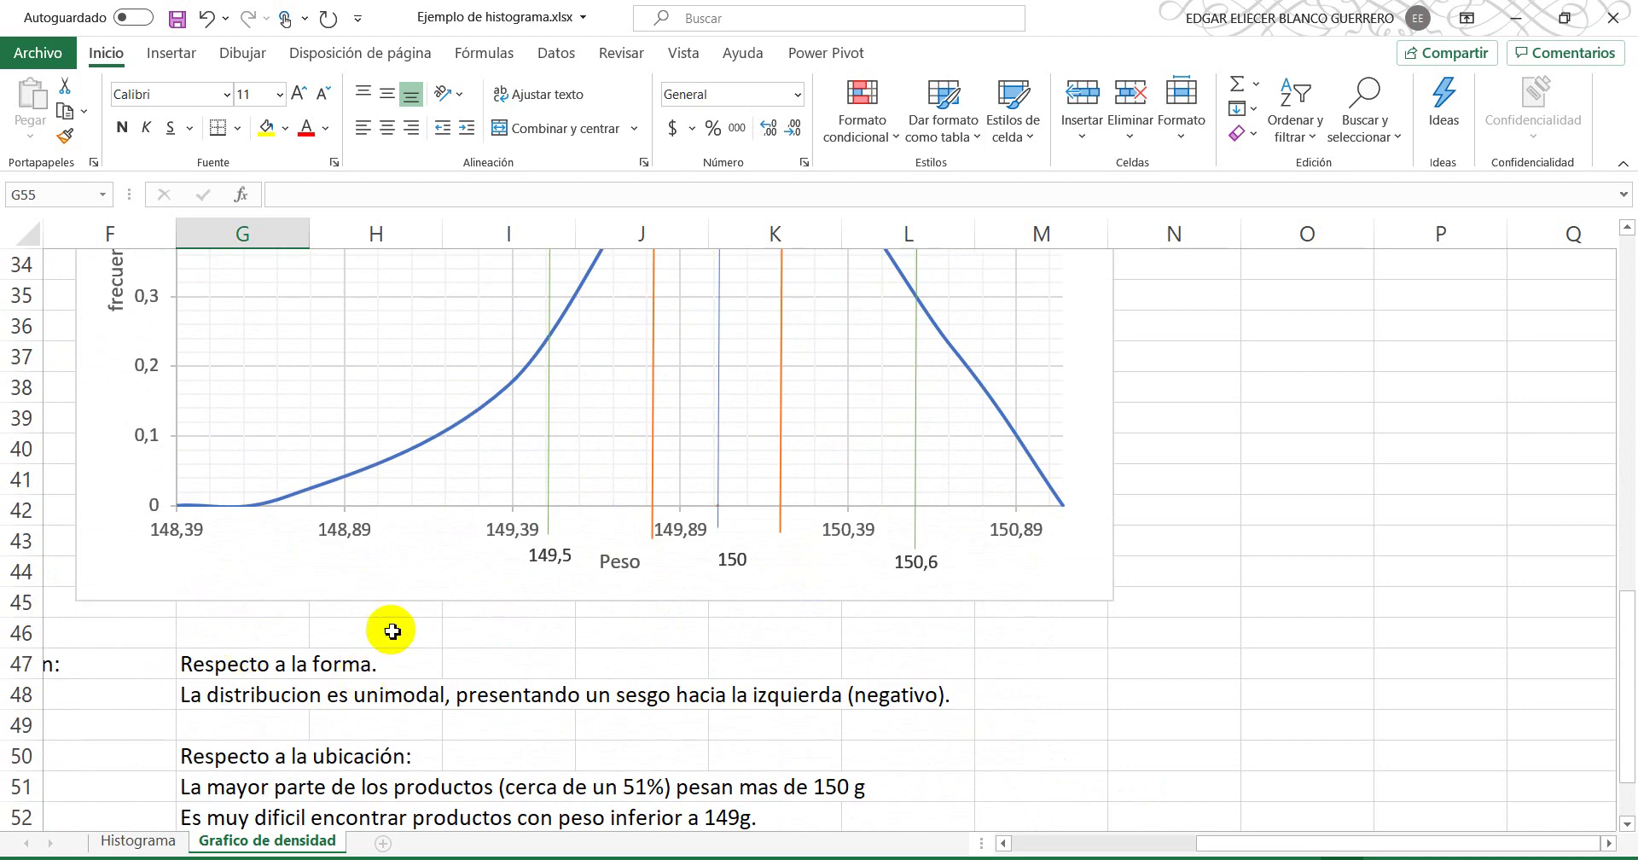
pyautogui.click(135, 670)
pyautogui.click(240, 661)
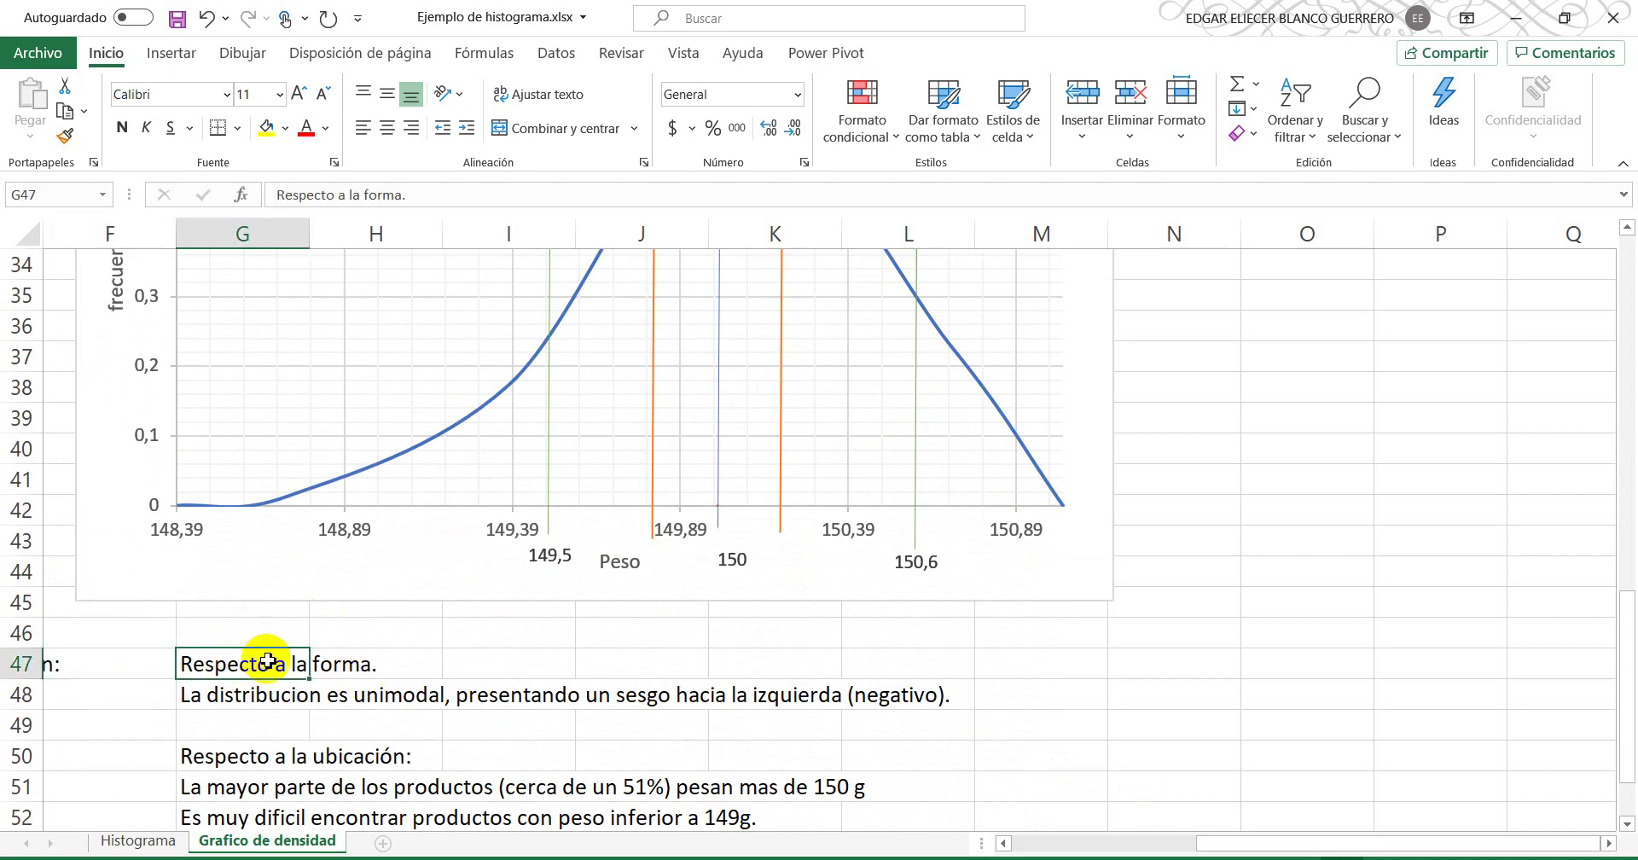
pyautogui.scroll(-2, 217, 717)
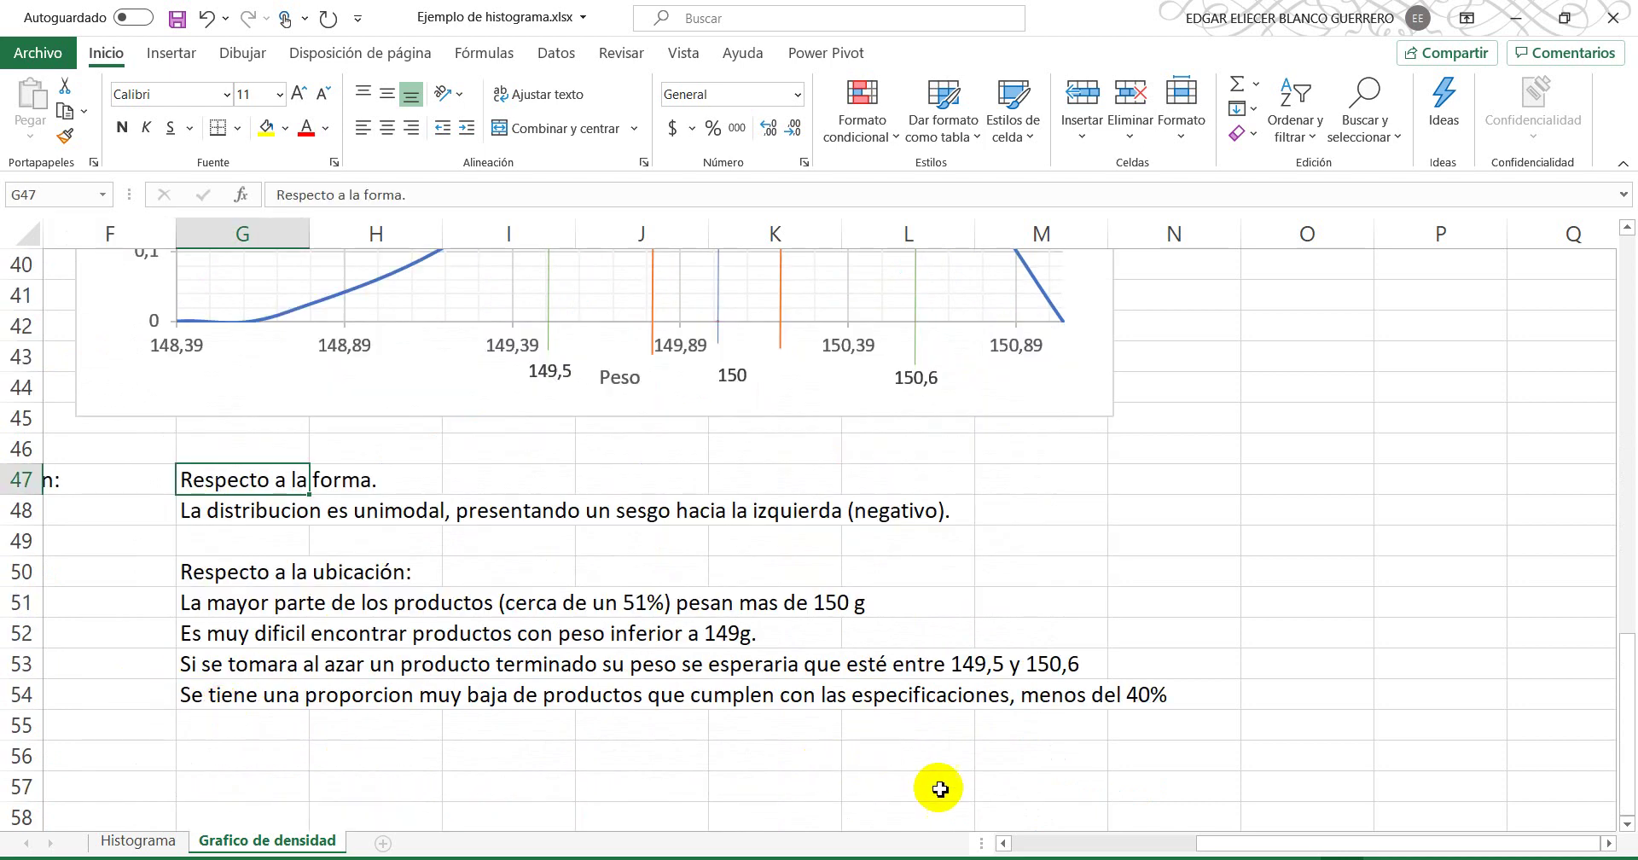